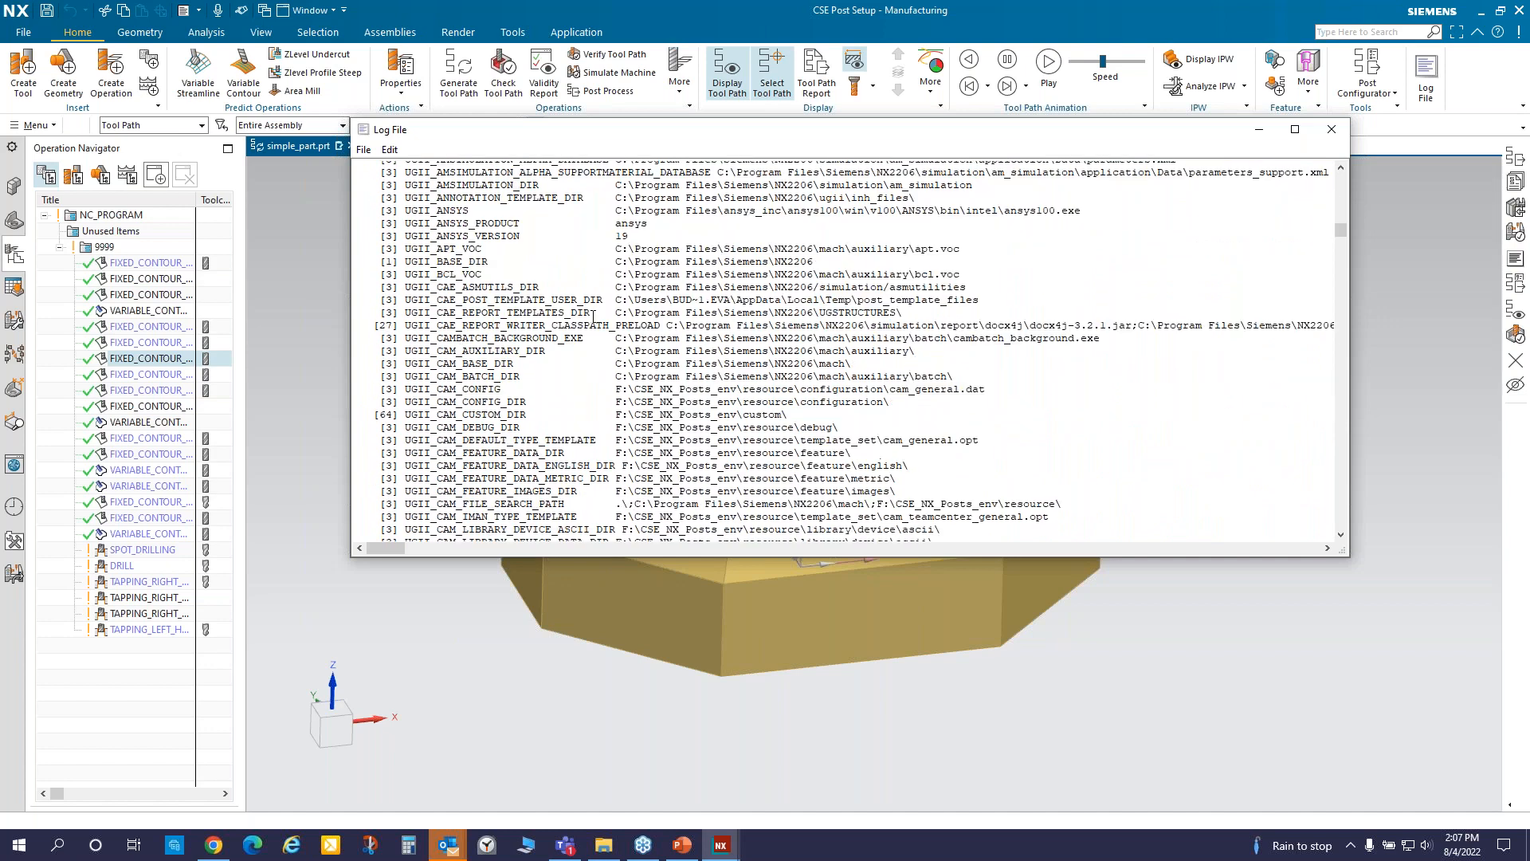
- Check the log file's UGII_CAM directory paths against the CSE_NX_Posts_env folder on drive F:, and close the log
scroll(484, 396, down, 8)
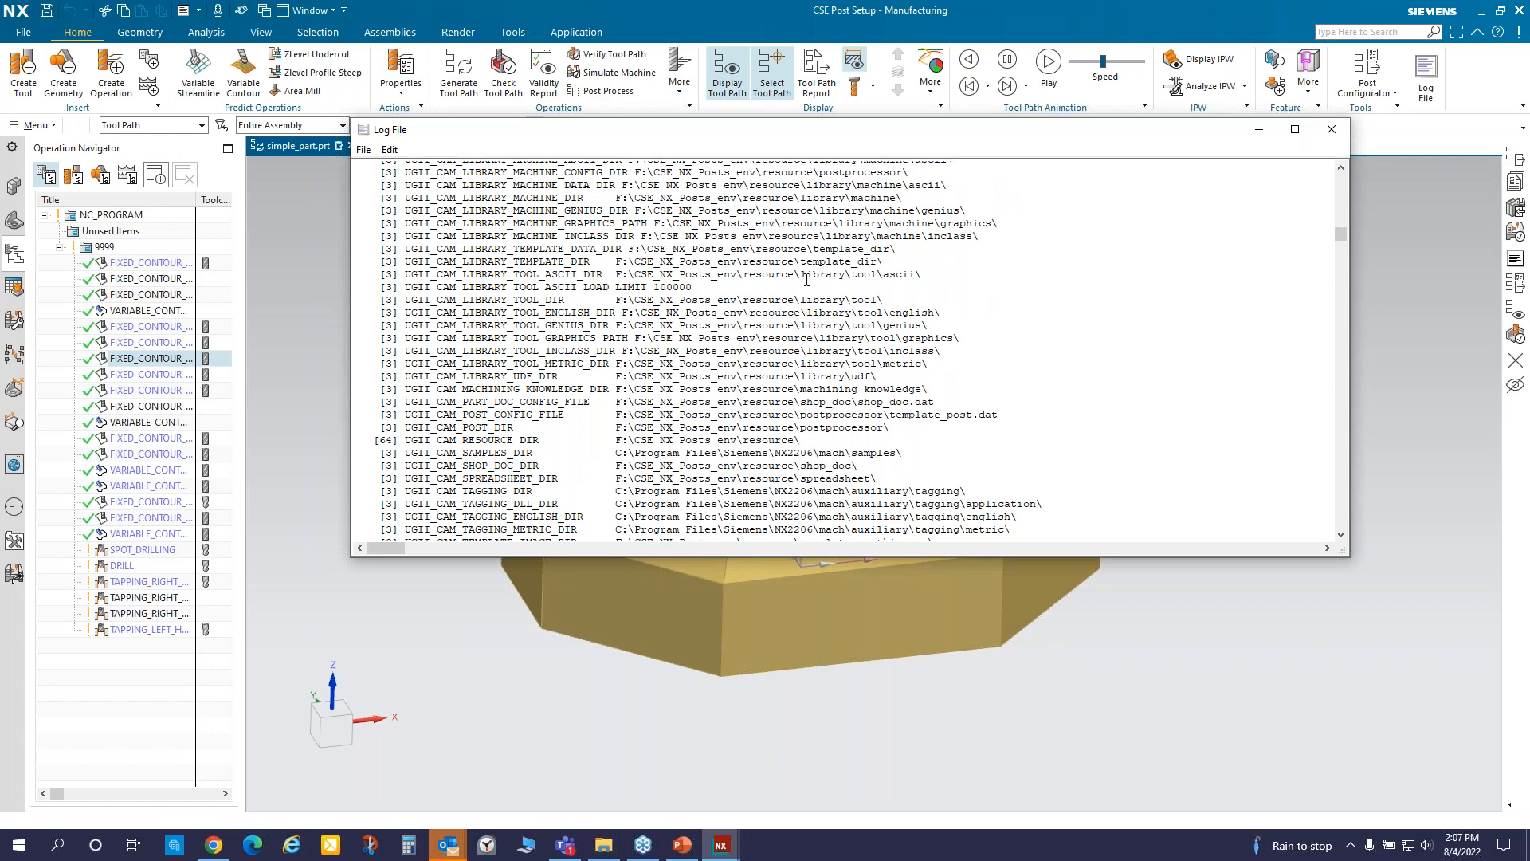
drag(906, 132, 690, 282)
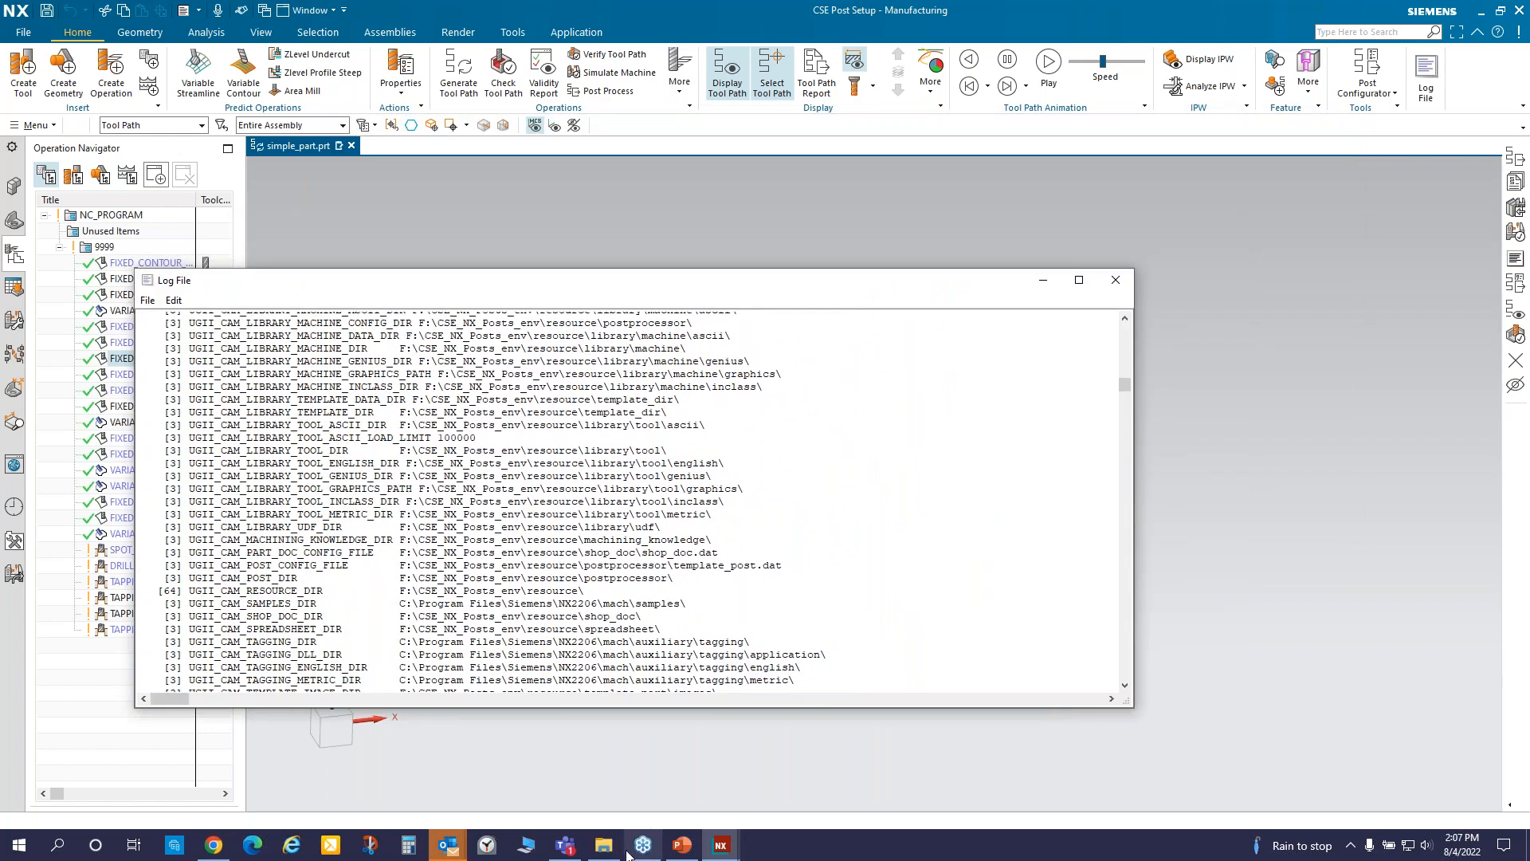
click(604, 846)
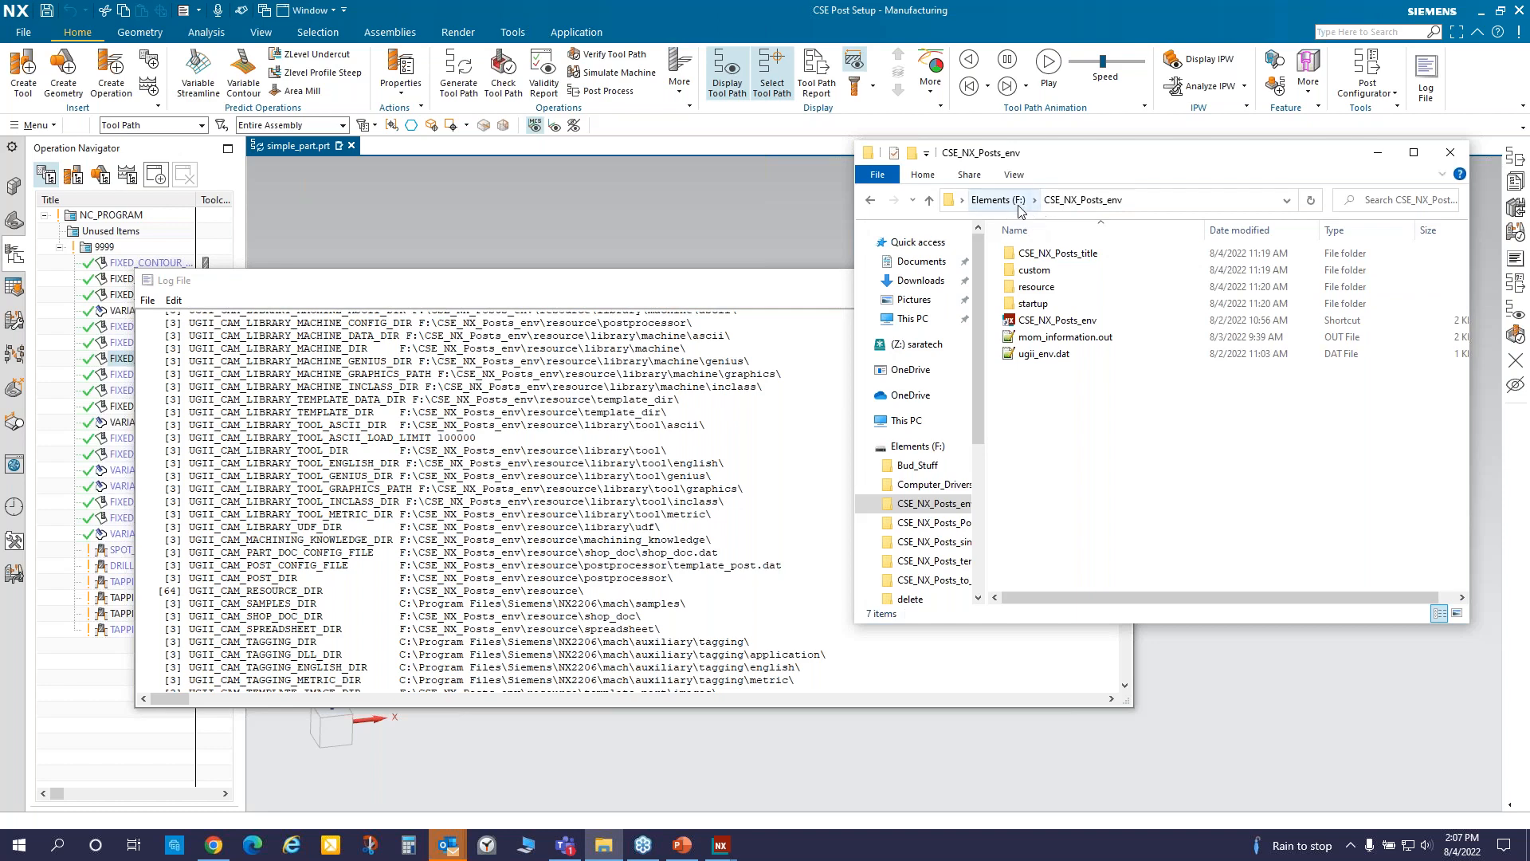
click(263, 590)
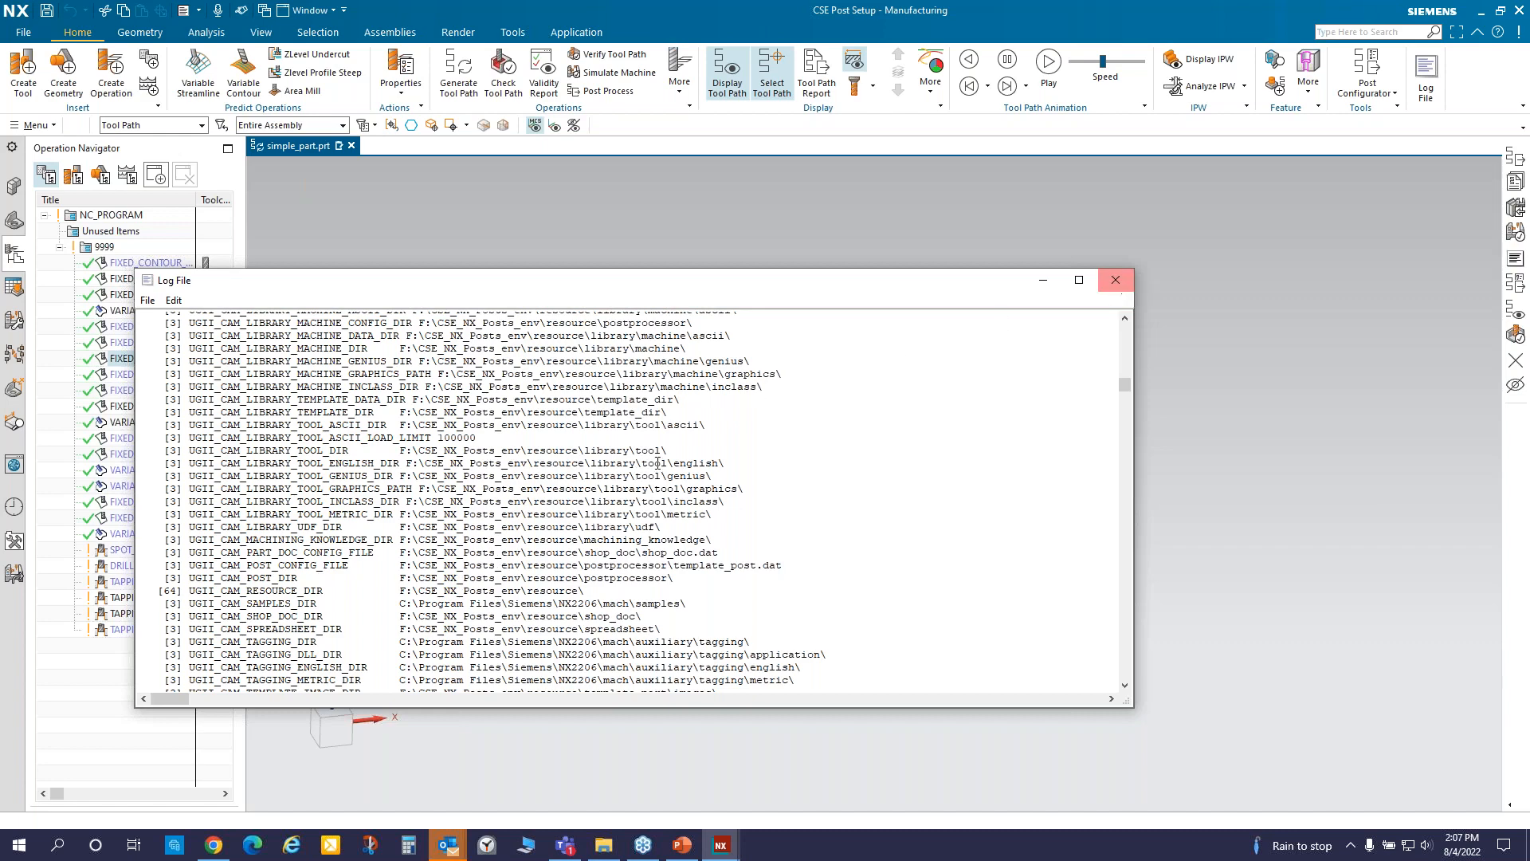
click(1117, 280)
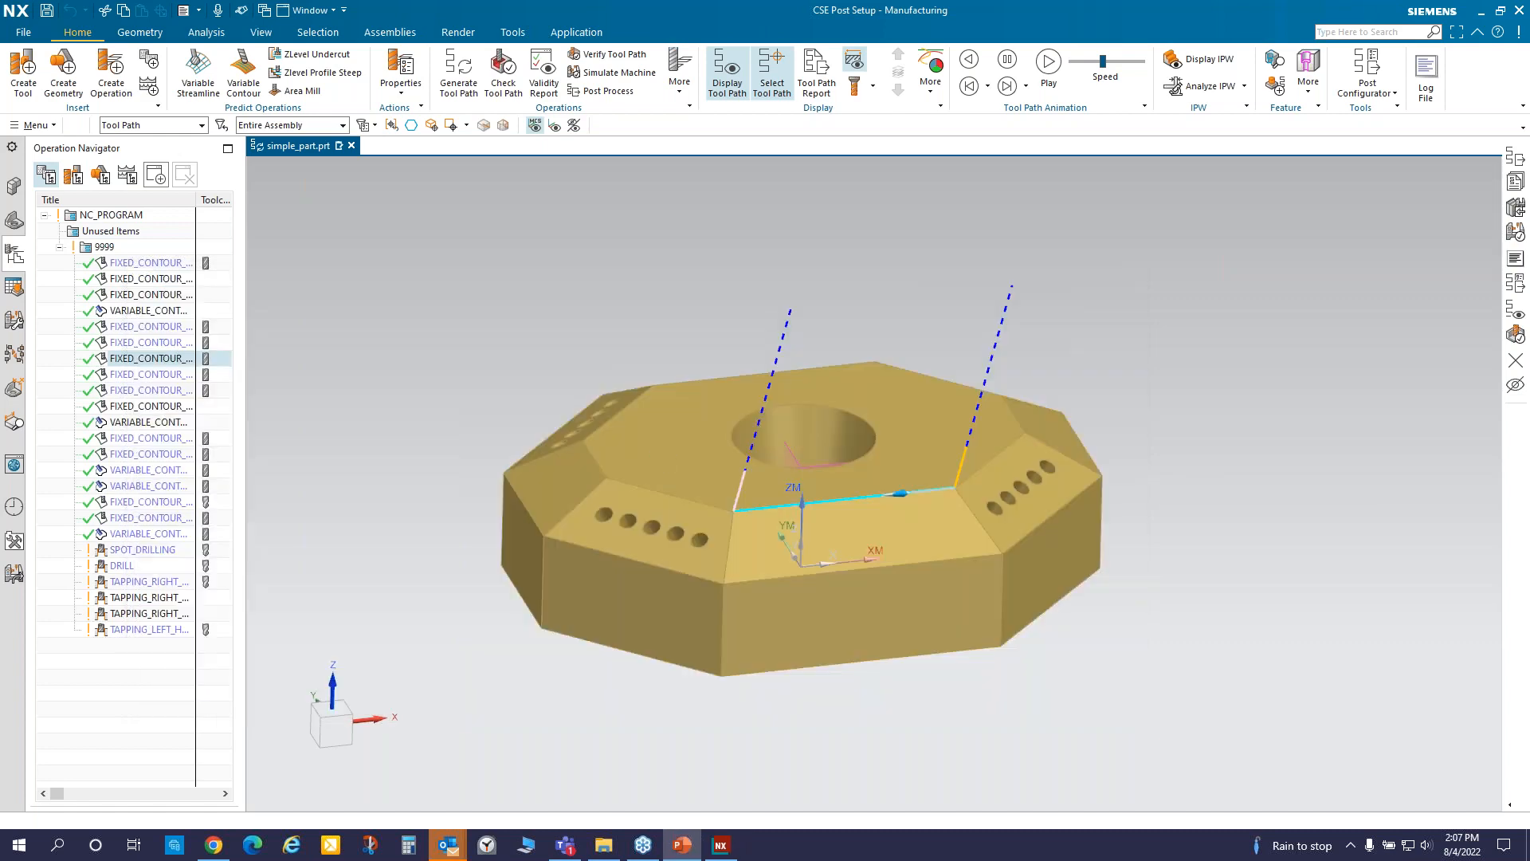
click(681, 844)
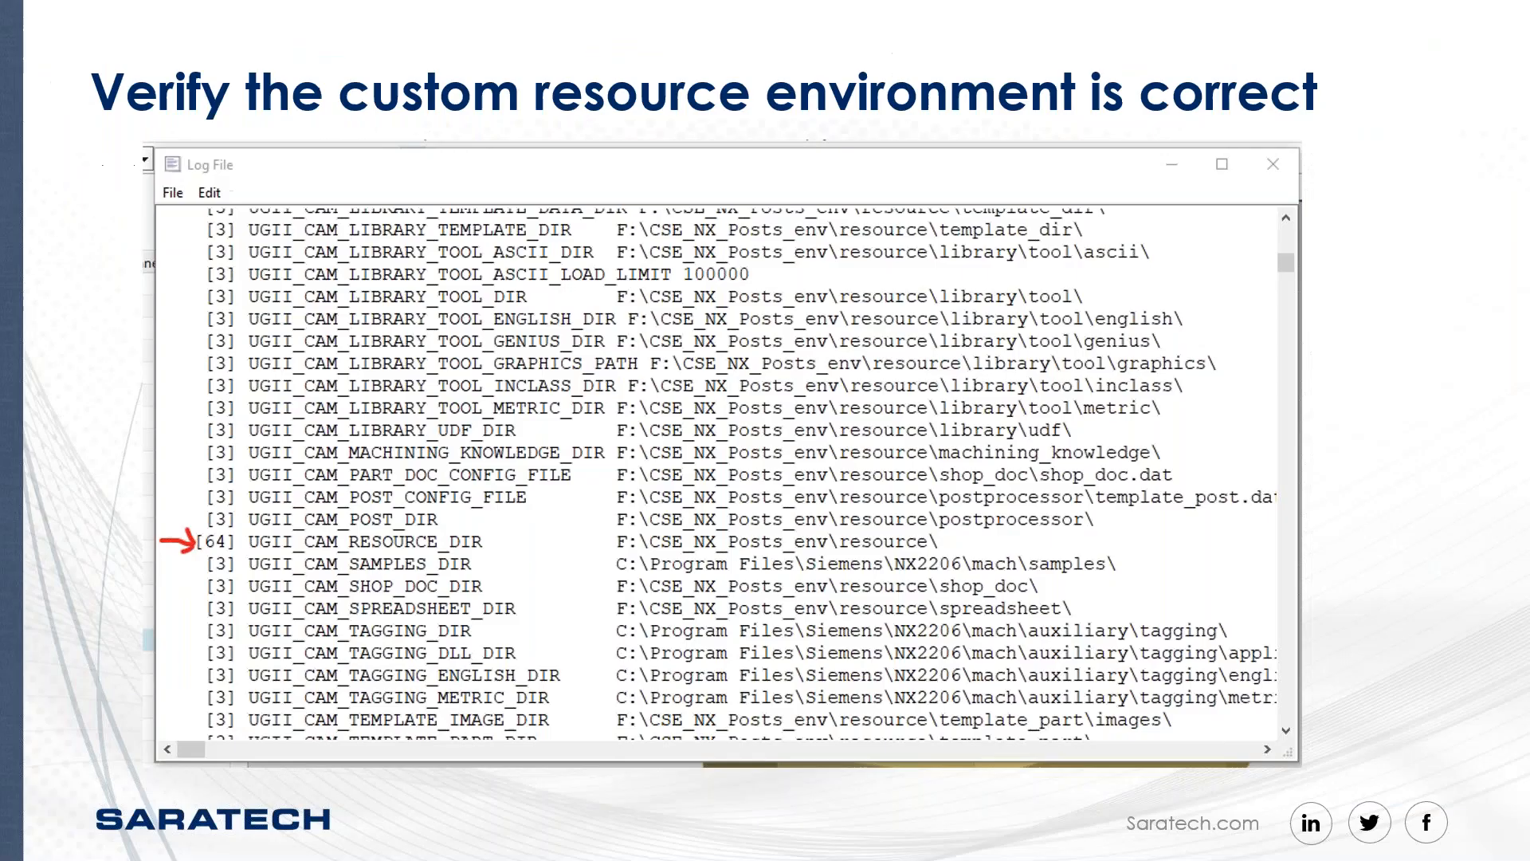
click(612, 425)
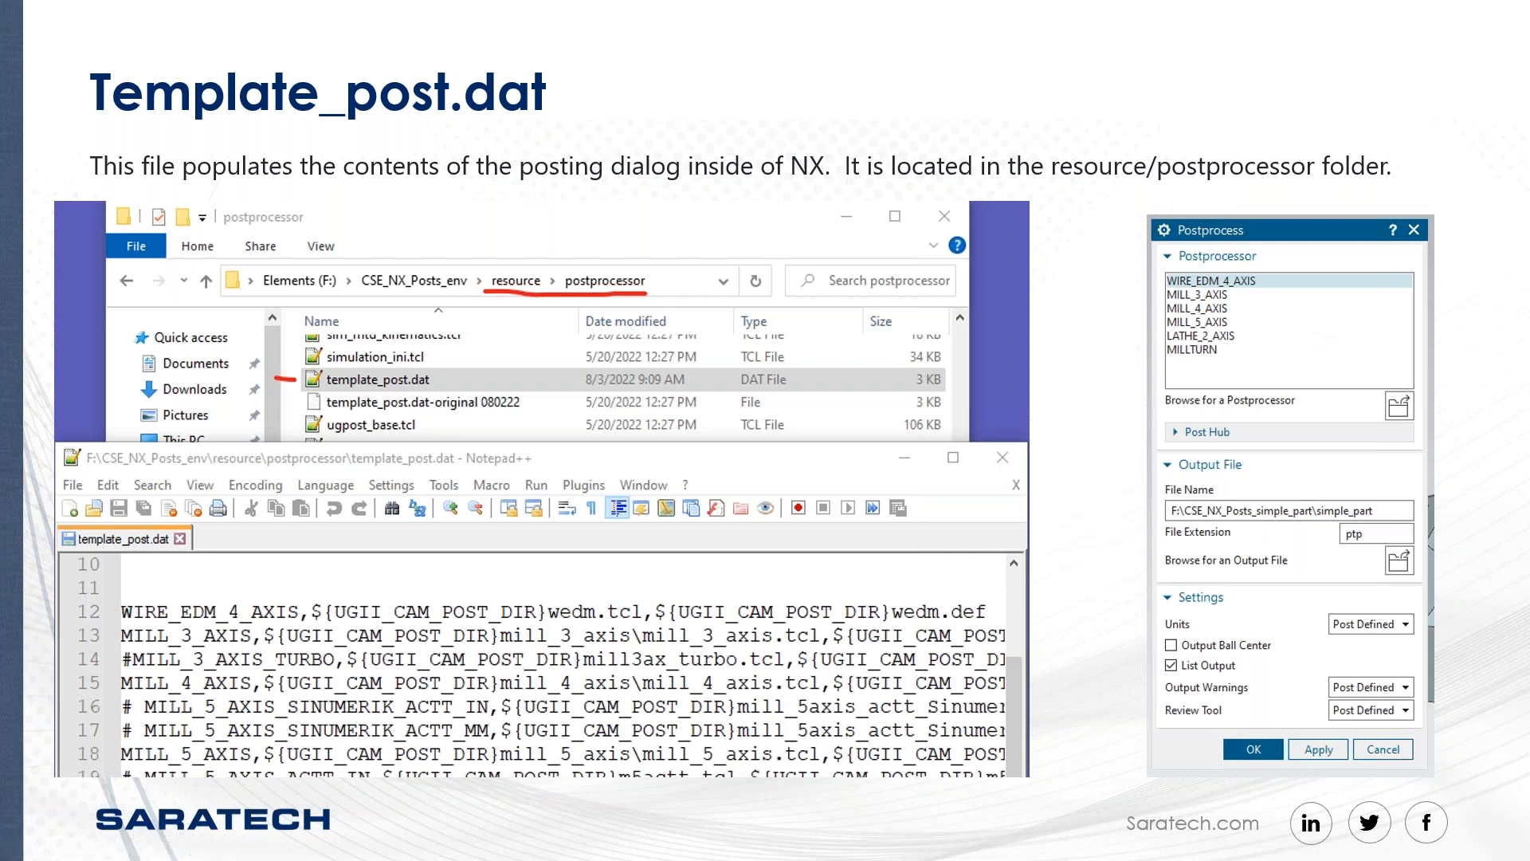
key(Right)
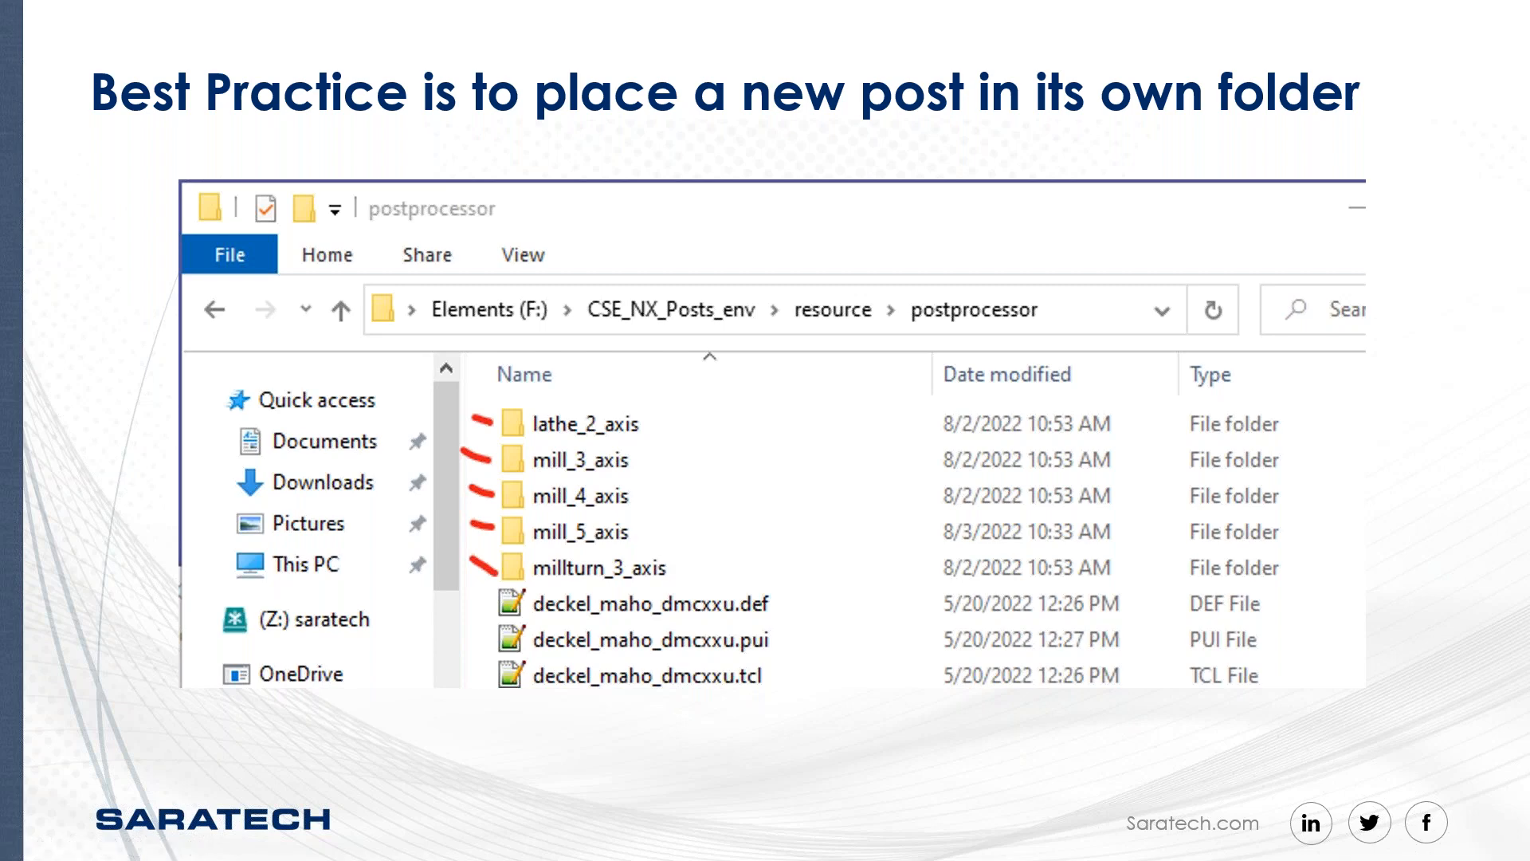
- Switch back to NX and bring up the Postprocess dialog for the 9999 program group, moved clear of the model
key(alt+Tab)
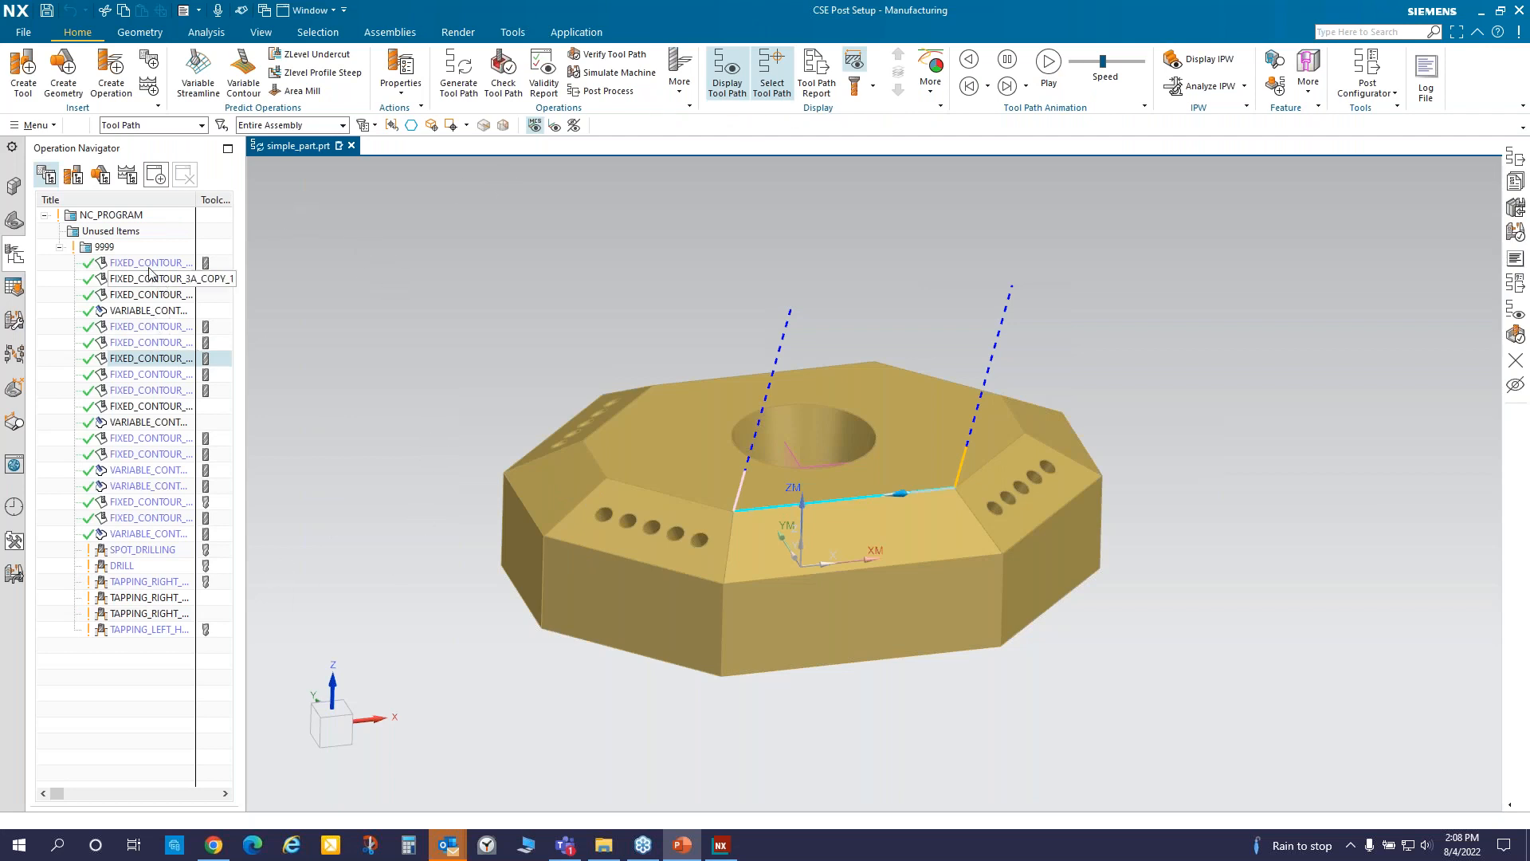
click(106, 248)
click(625, 96)
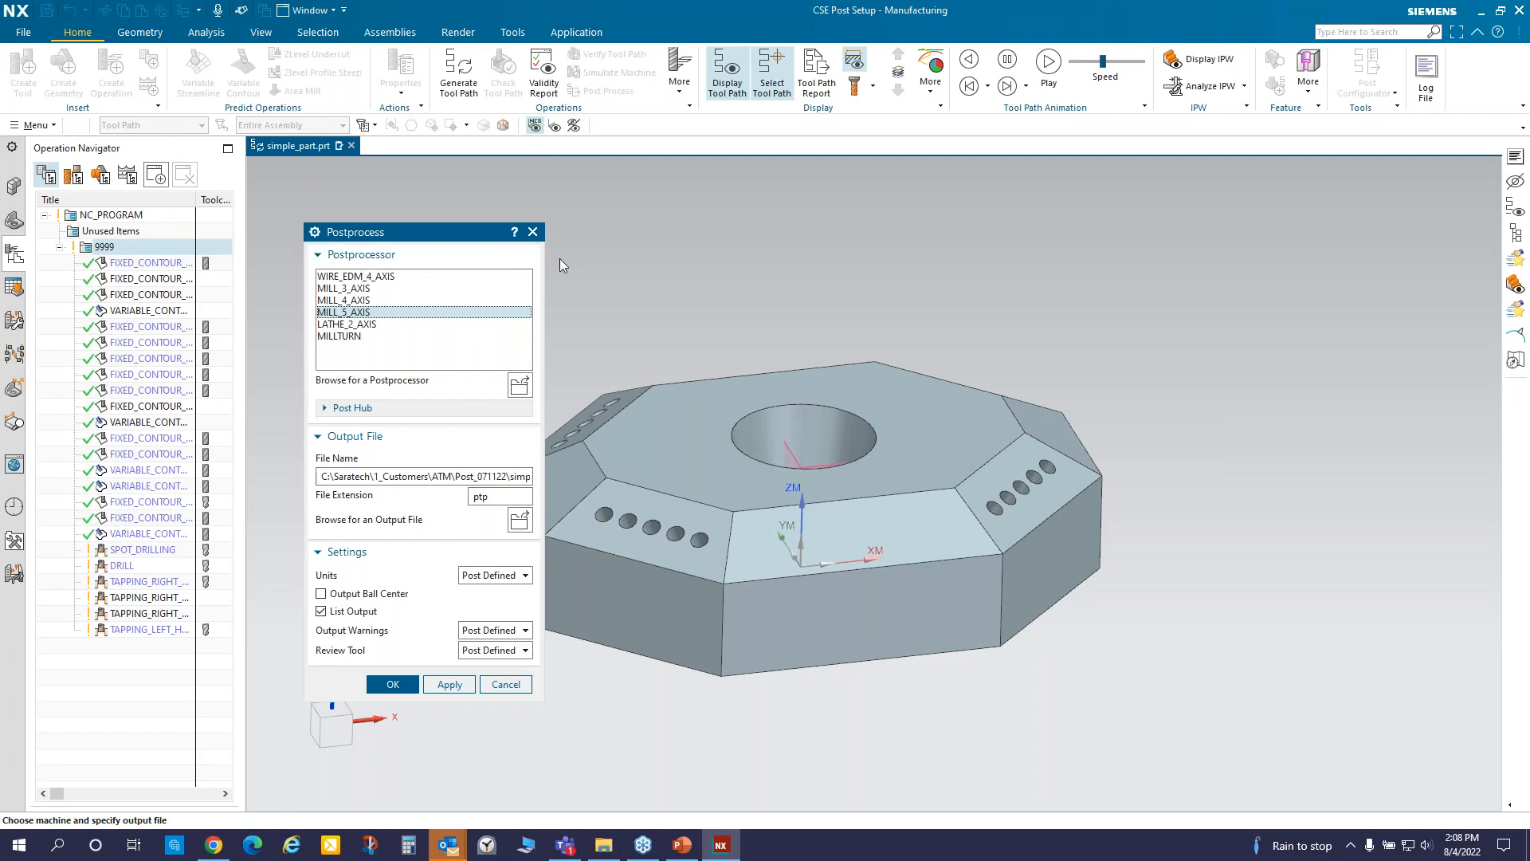
drag(468, 241, 1403, 118)
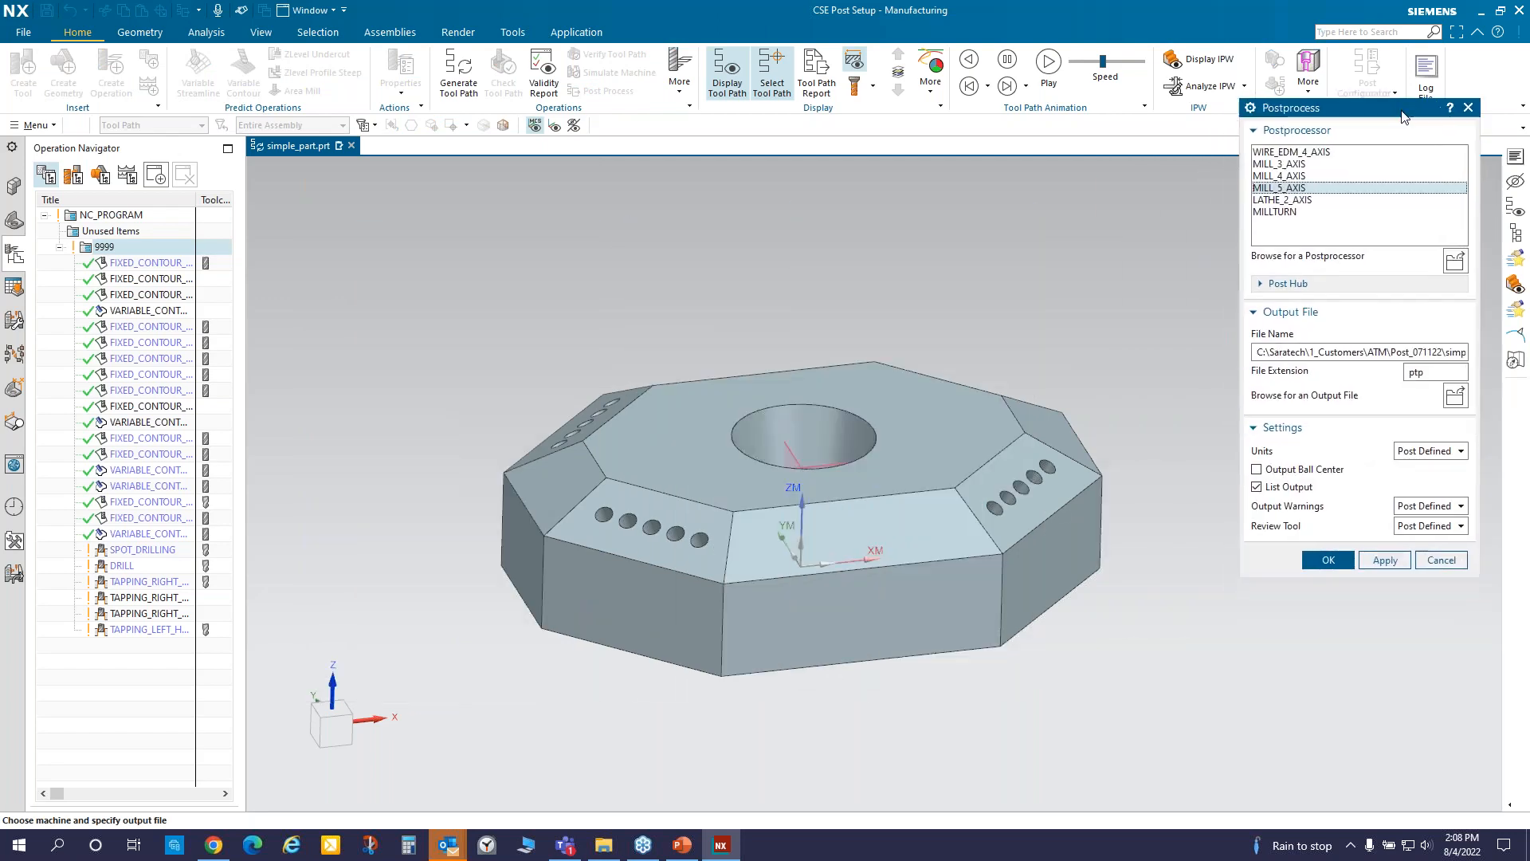
- Open template_post.dat from the resource\postprocessor folder of CSE_NX_Posts_env and show its list of post definitions
click(603, 844)
drag(1248, 163, 904, 211)
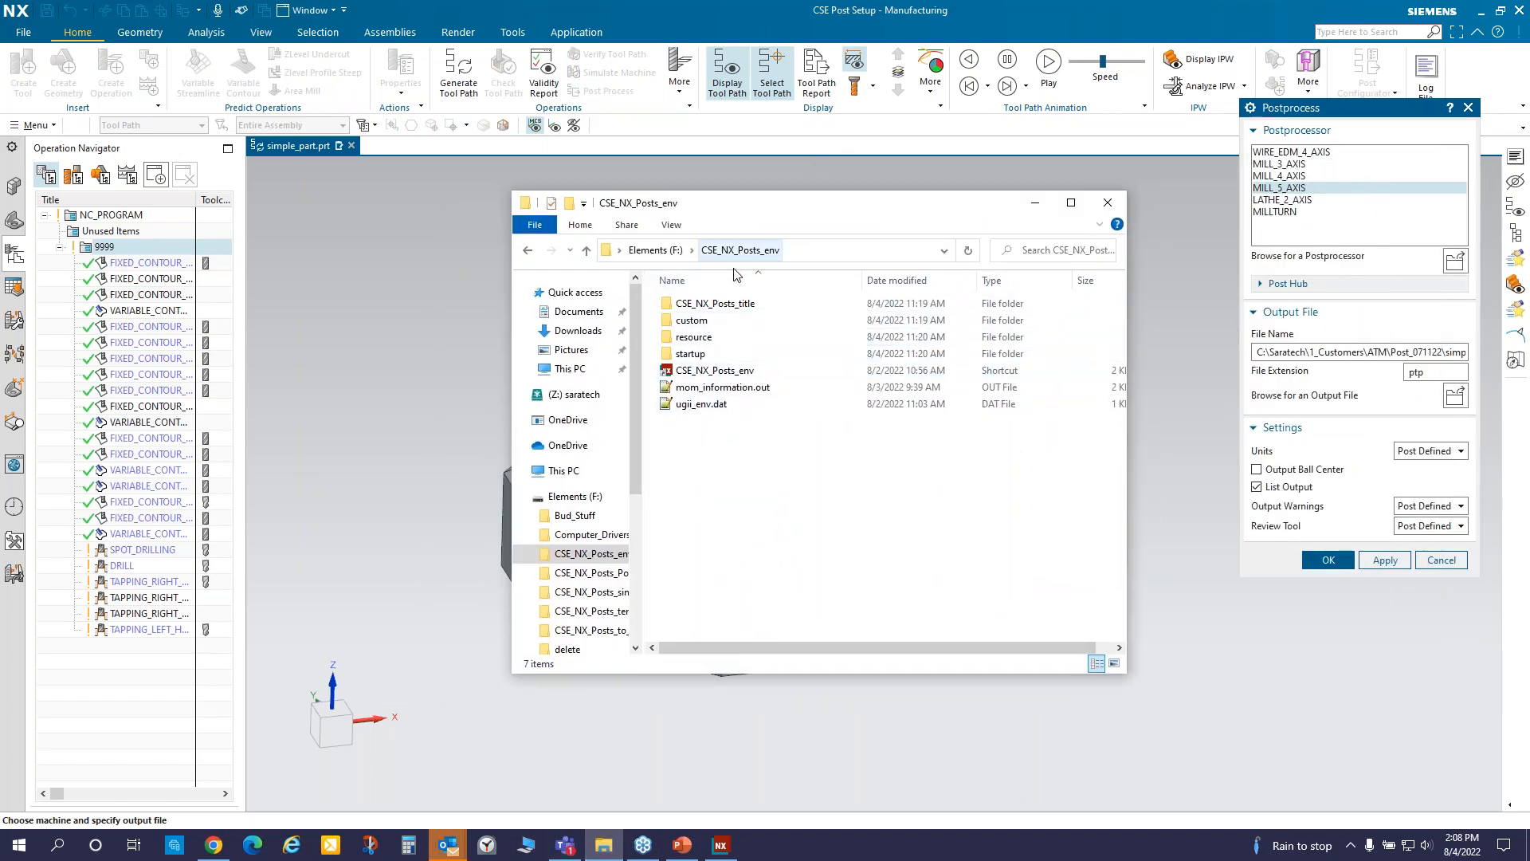
double_click(695, 336)
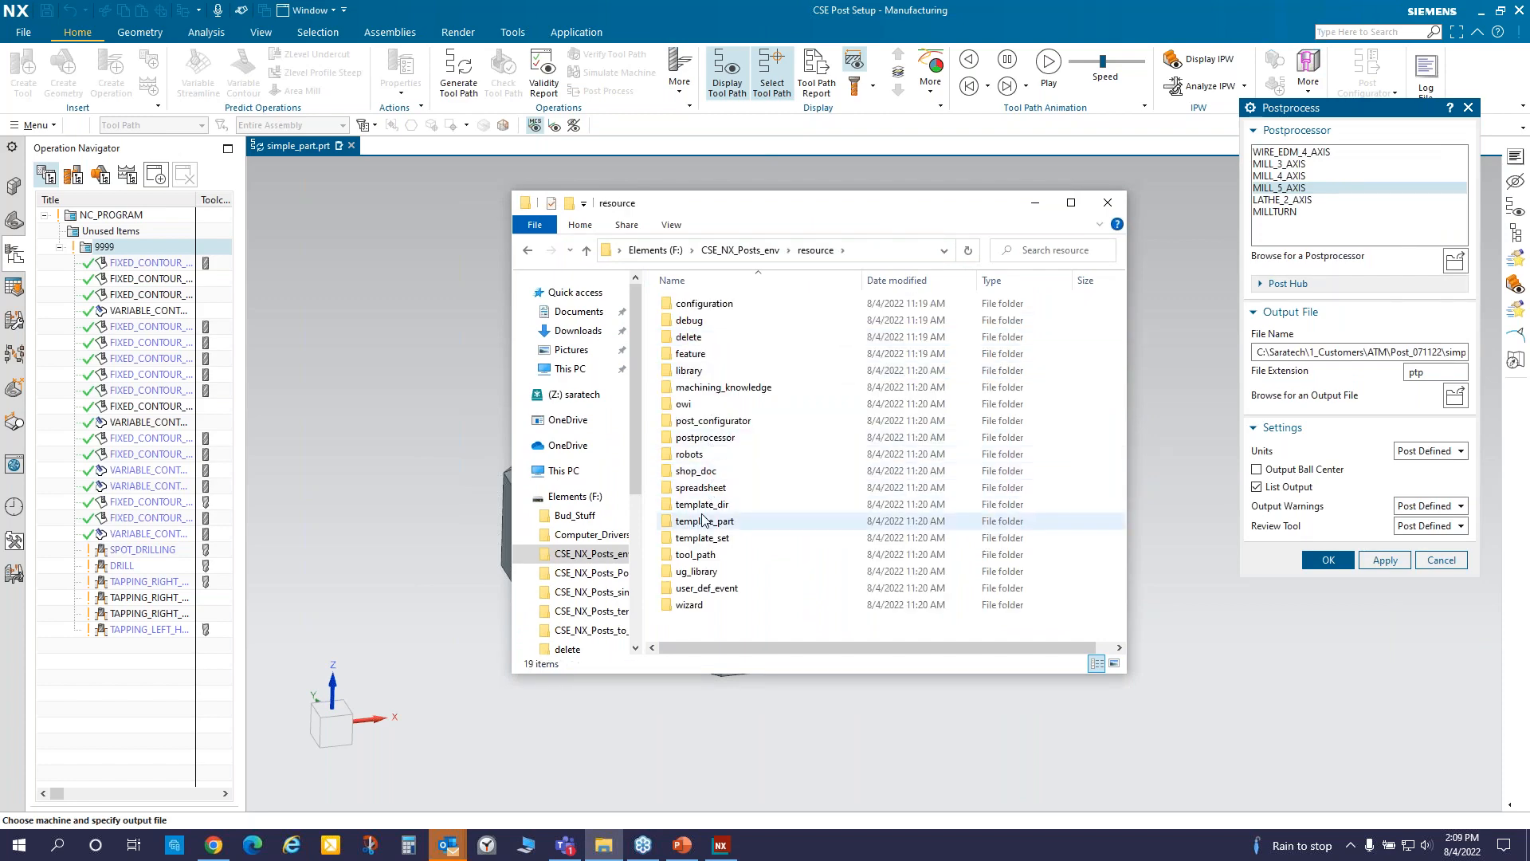
double_click(709, 440)
scroll(765, 445, down, 20)
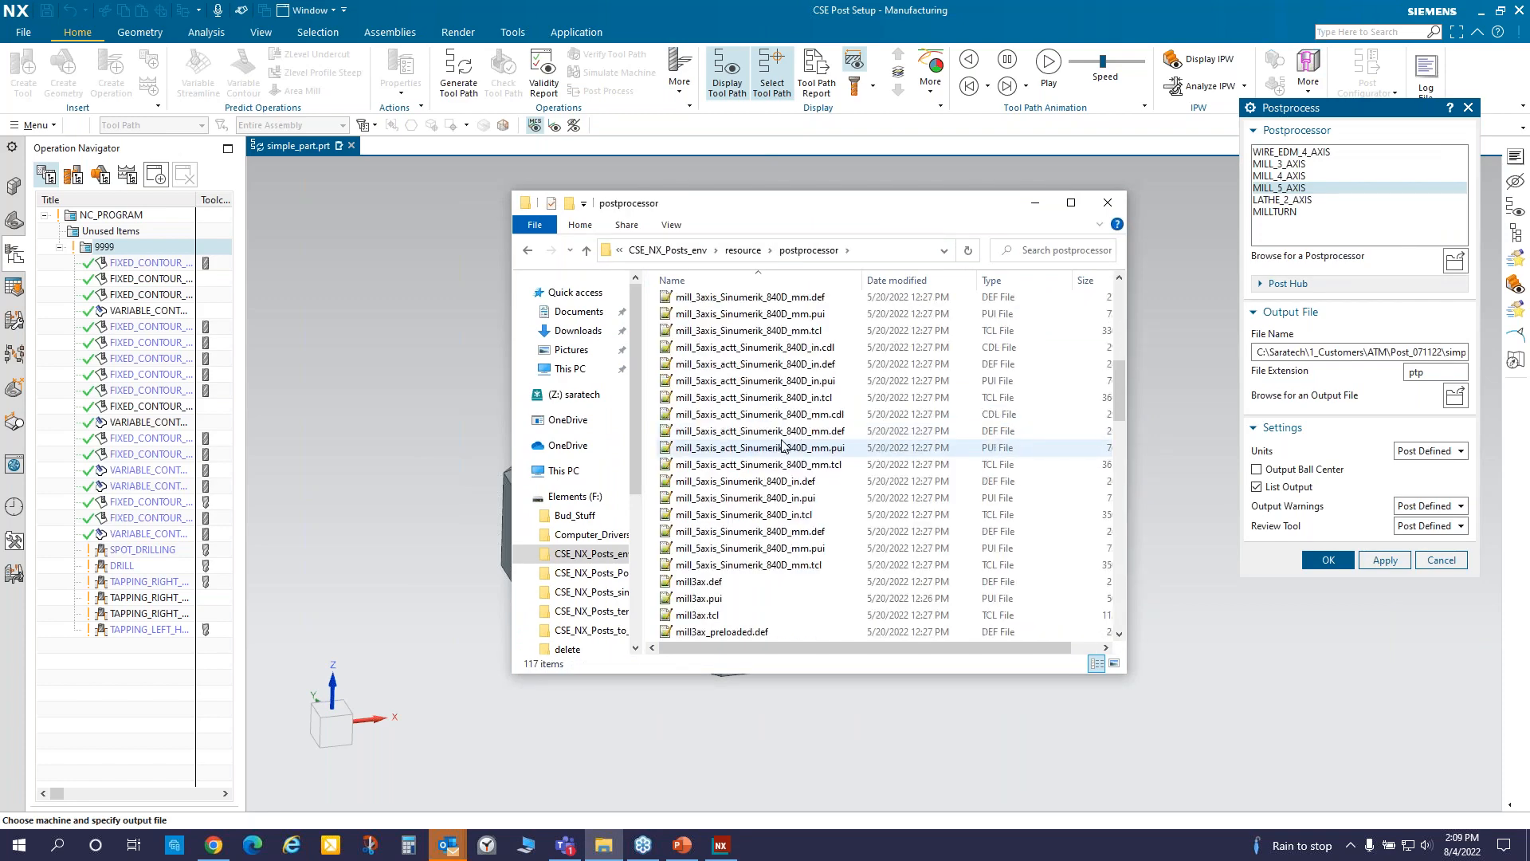
scroll(782, 447, down, 5)
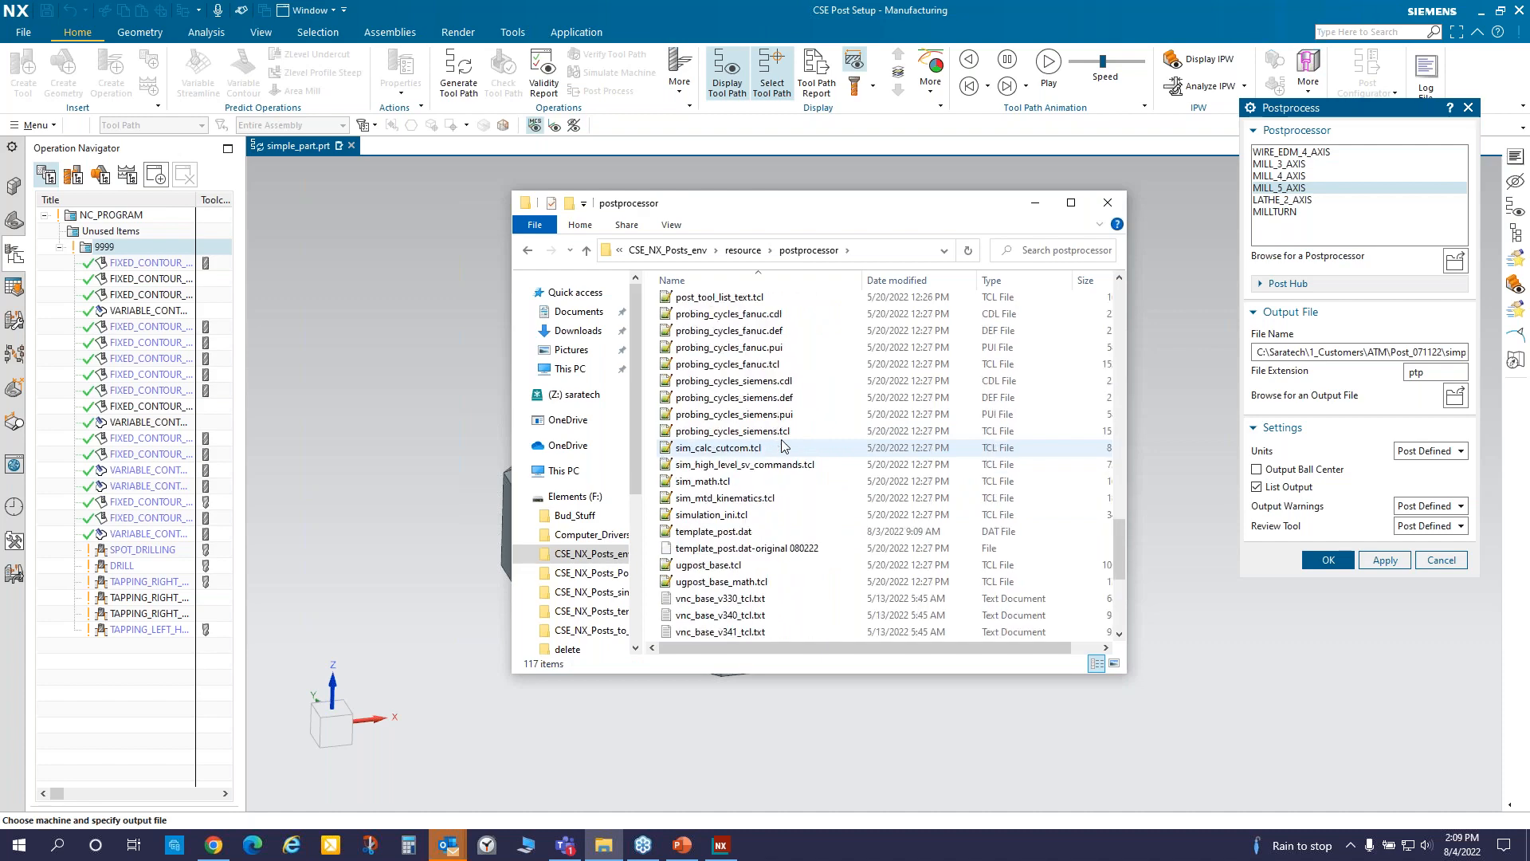
double_click(720, 482)
scroll(746, 664, down, 1)
scroll(746, 663, down, 1)
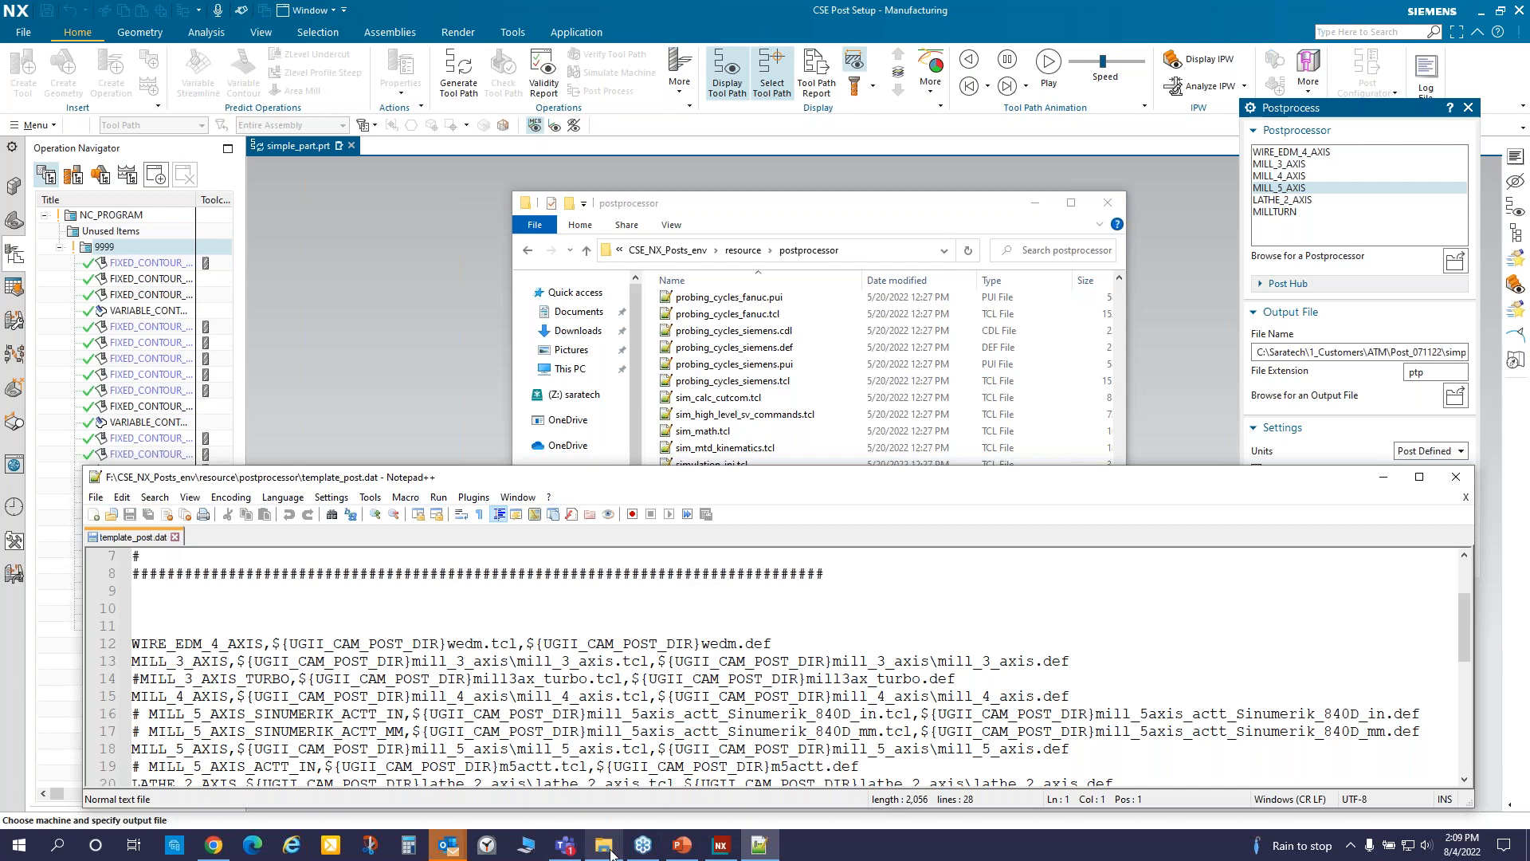
- Open a second File Explorer window beside the postprocessor folder and browse to CSE_NX_Posts_to_ADD on Elements (F:)
click(610, 765)
drag(917, 208, 1118, 165)
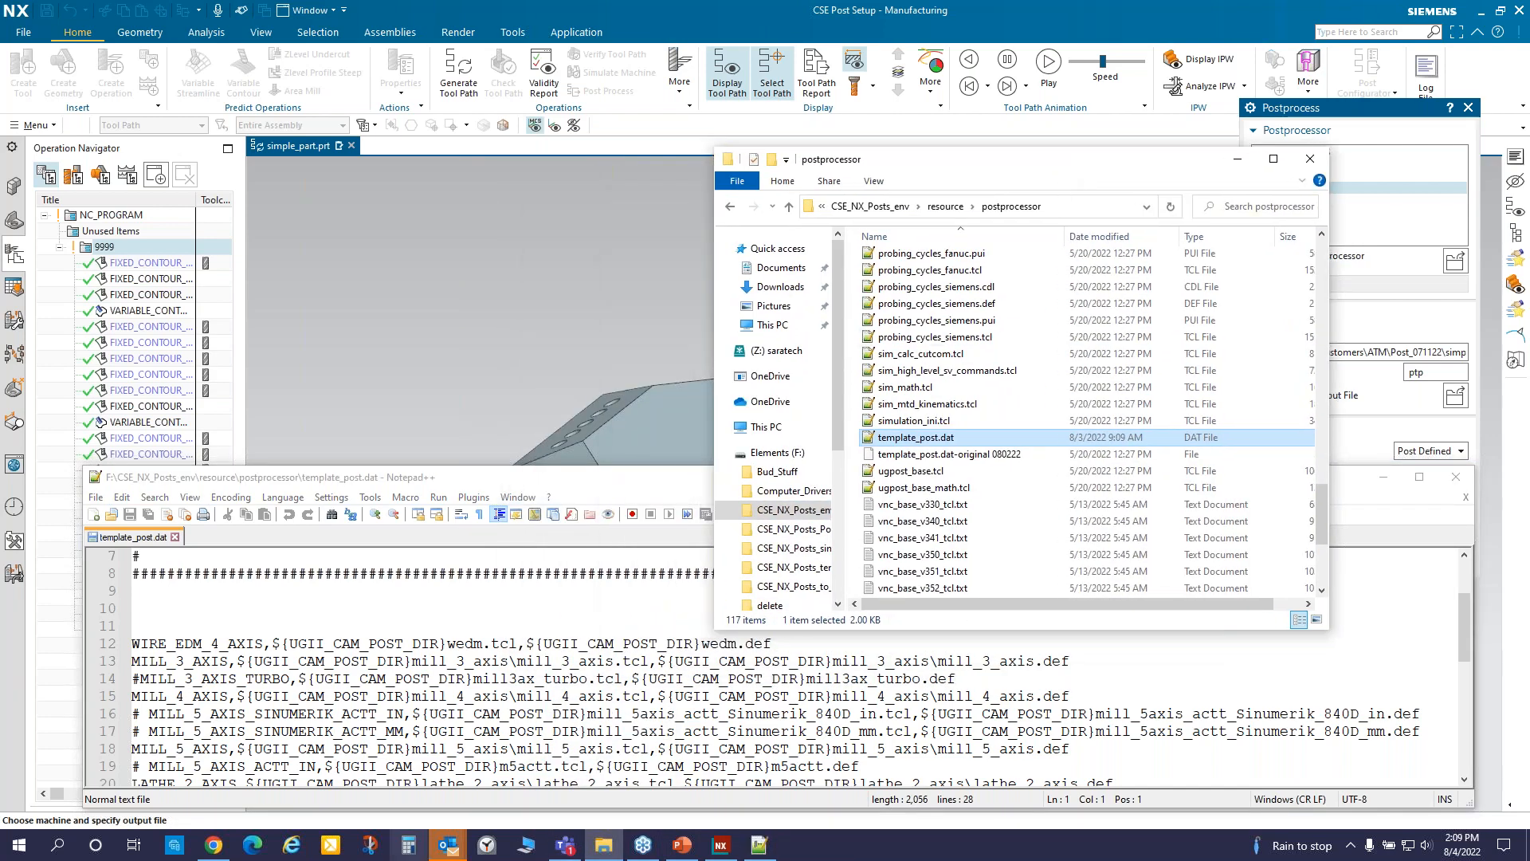
click(532, 838)
drag(837, 173, 202, 175)
click(514, 488)
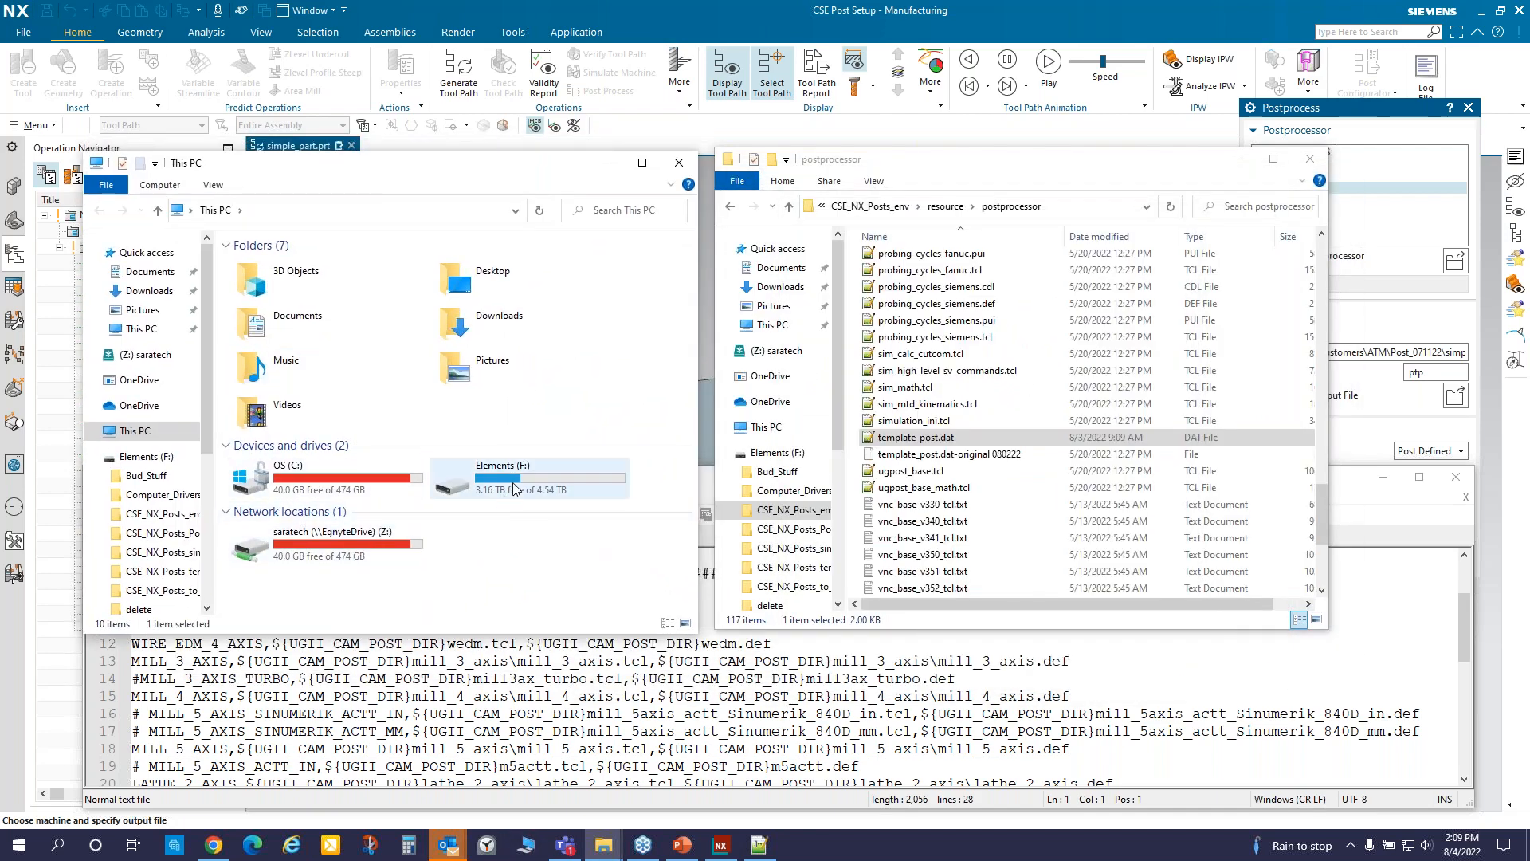
double_click(514, 488)
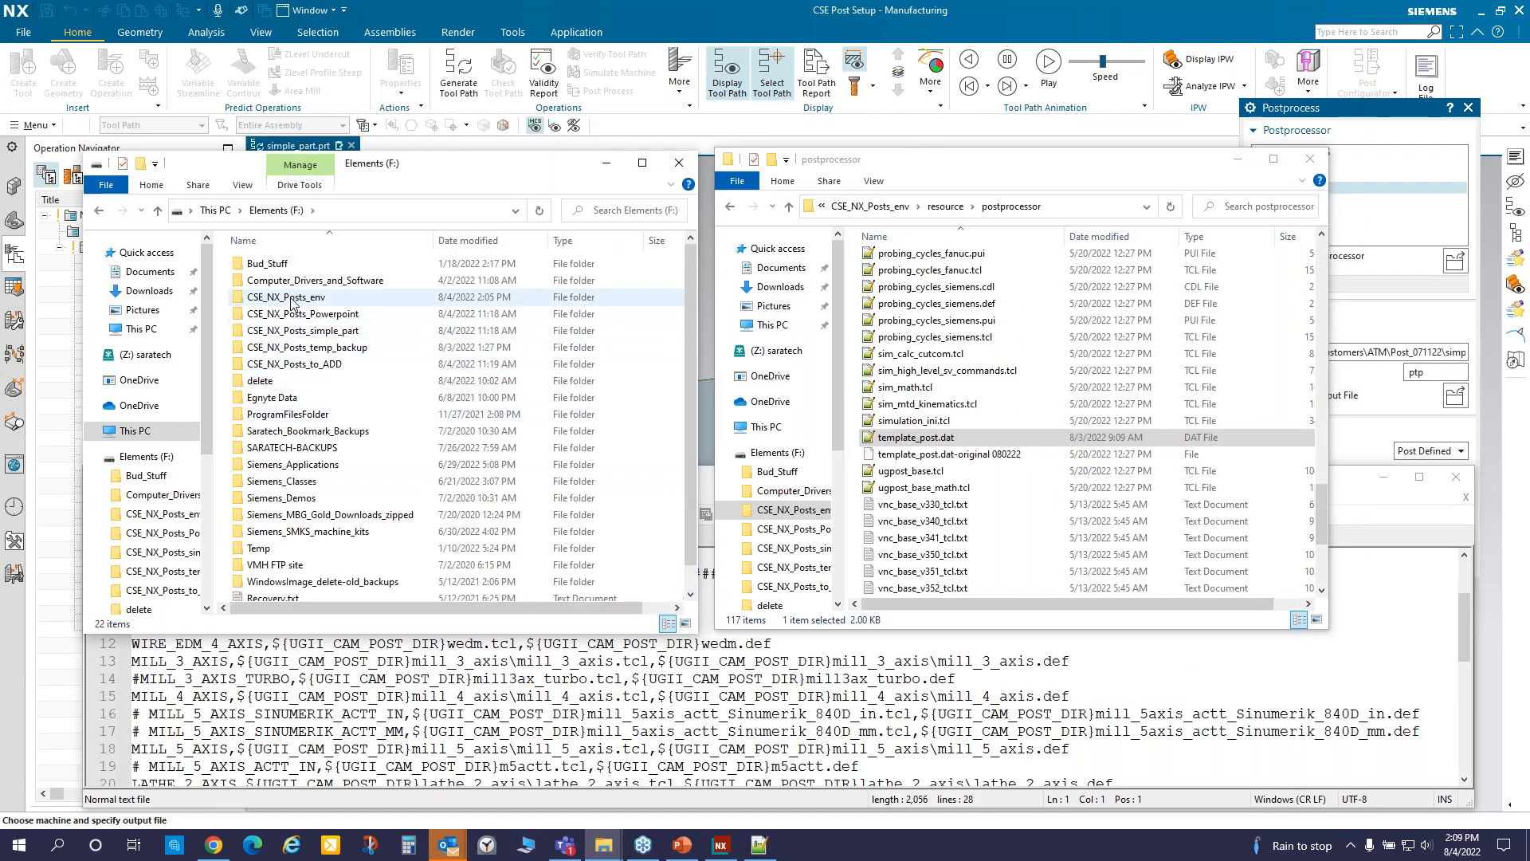
double_click(295, 364)
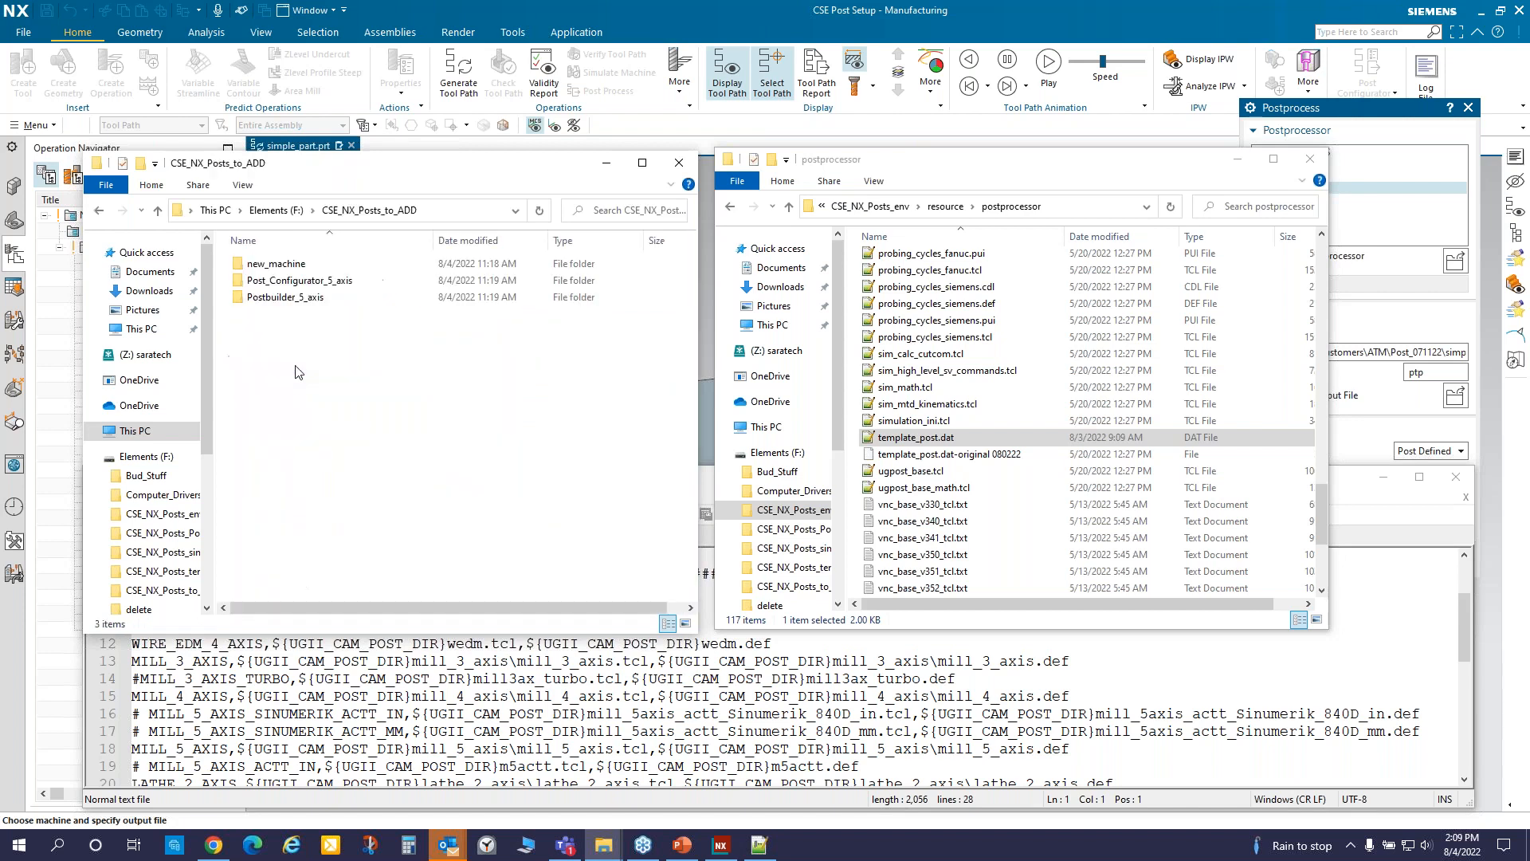
- Copy the Postbuilder_5_axis folder from CSE_NX_Posts_to_ADD into the postprocessor folder, and open the copied folder
double_click(286, 303)
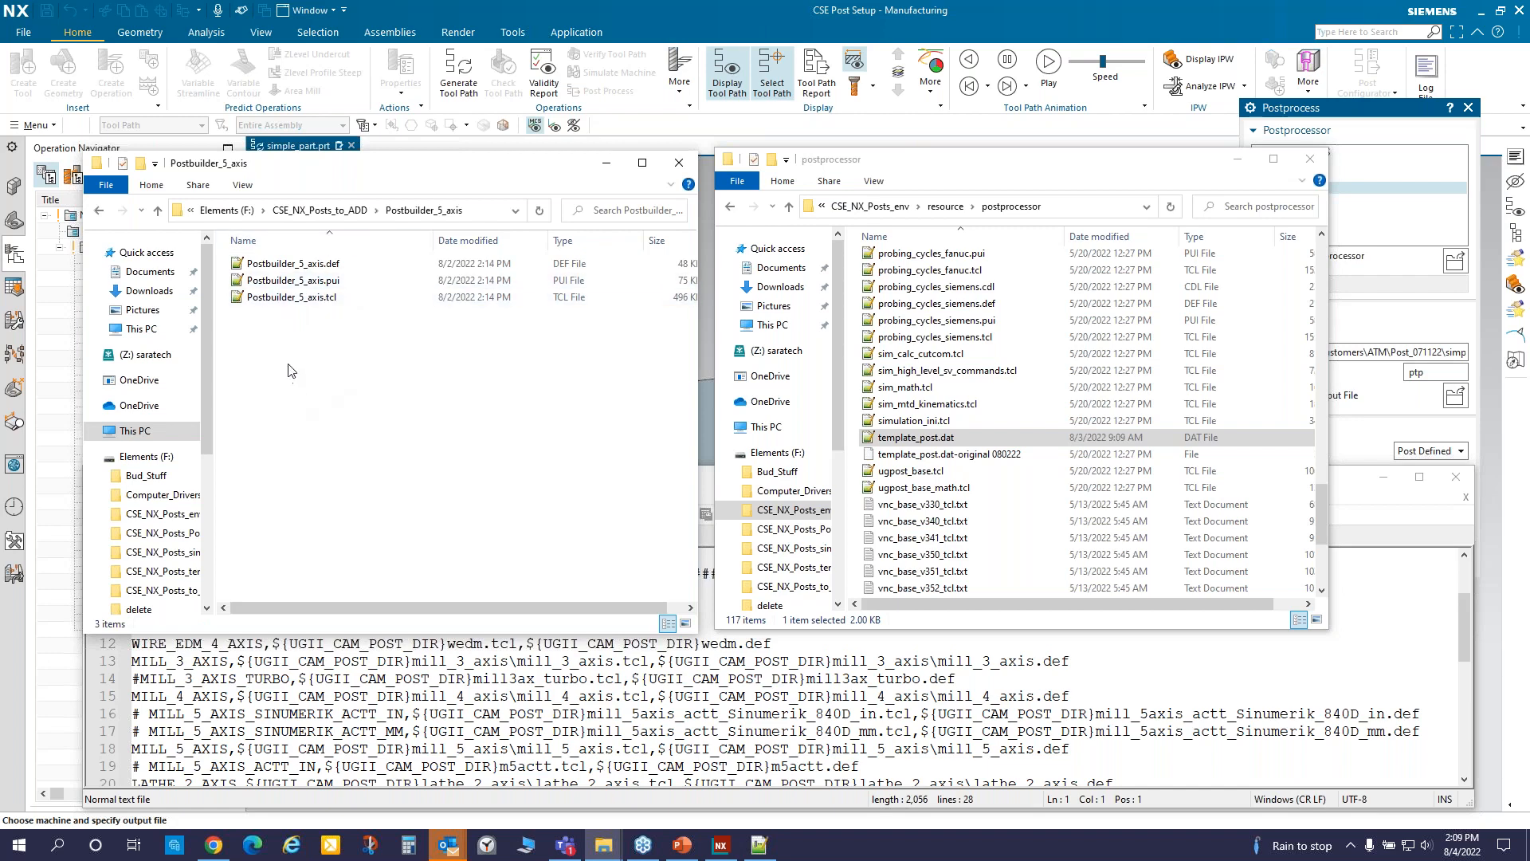
click(319, 210)
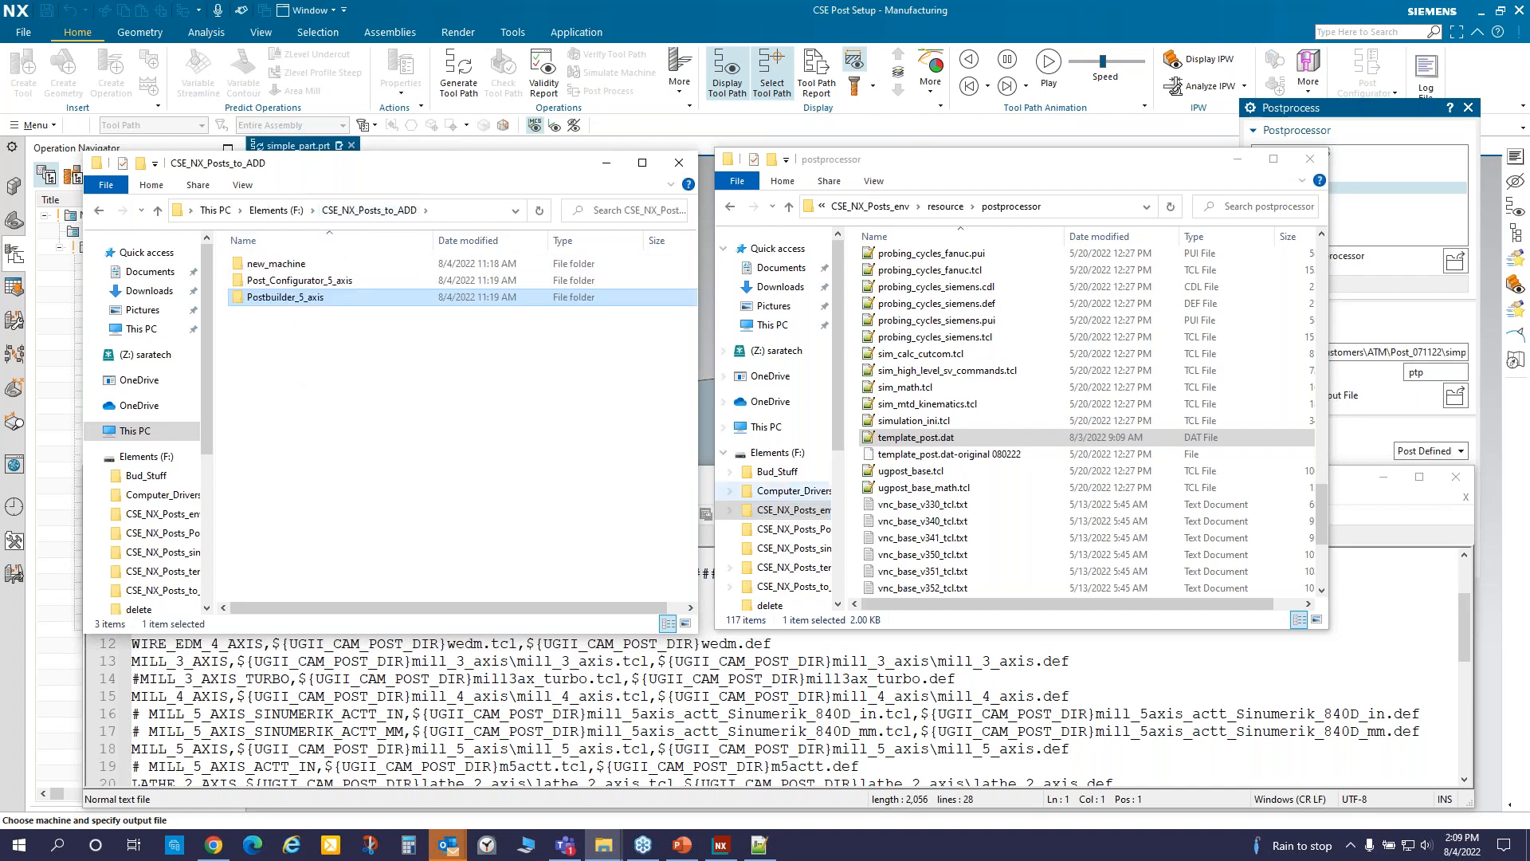
scroll(992, 416, up, 15)
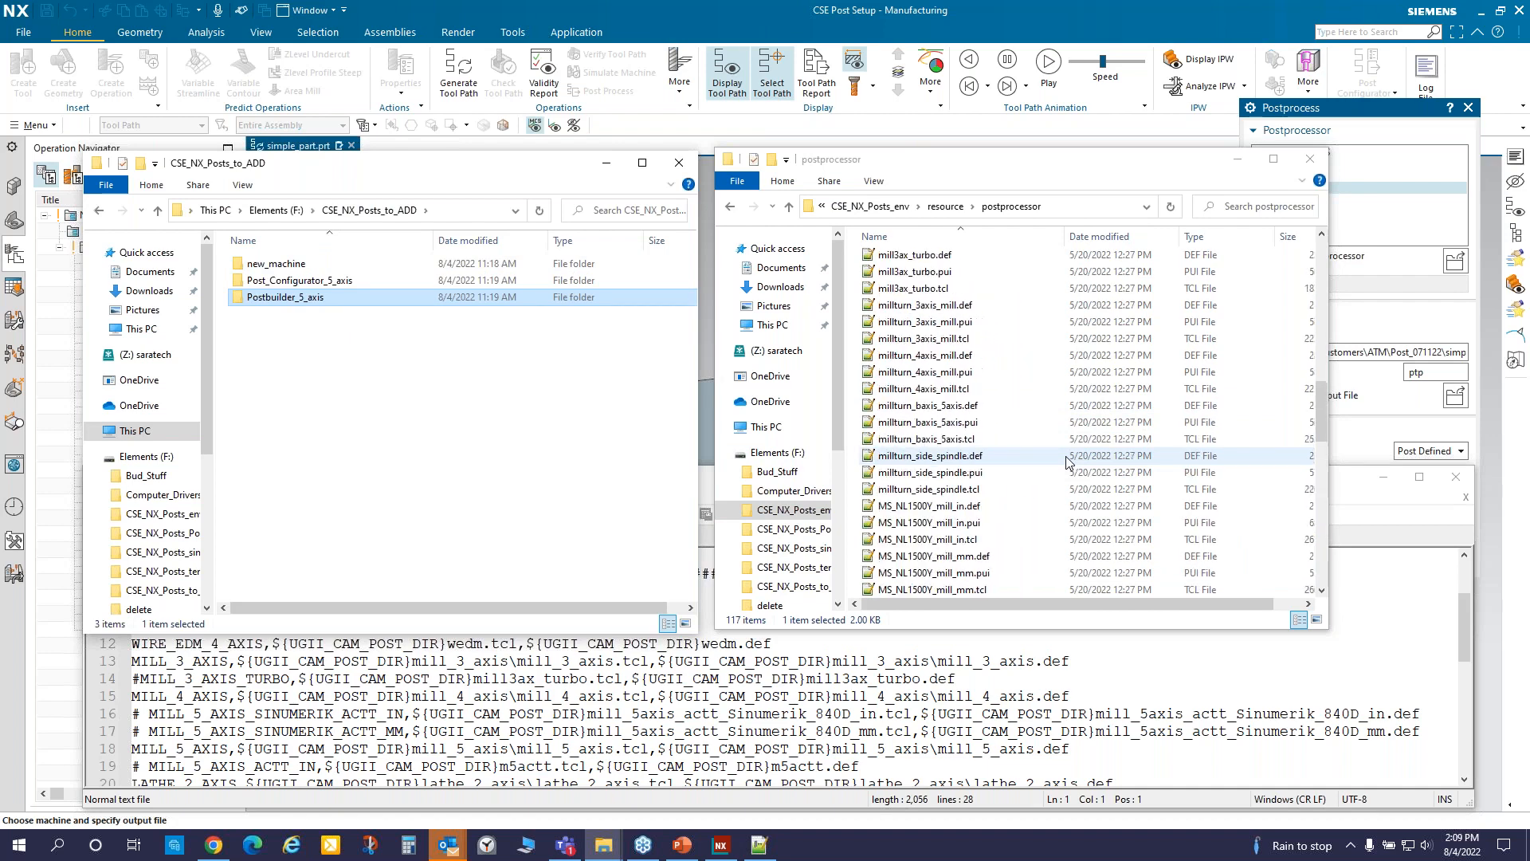
scroll(1068, 462, up, 6)
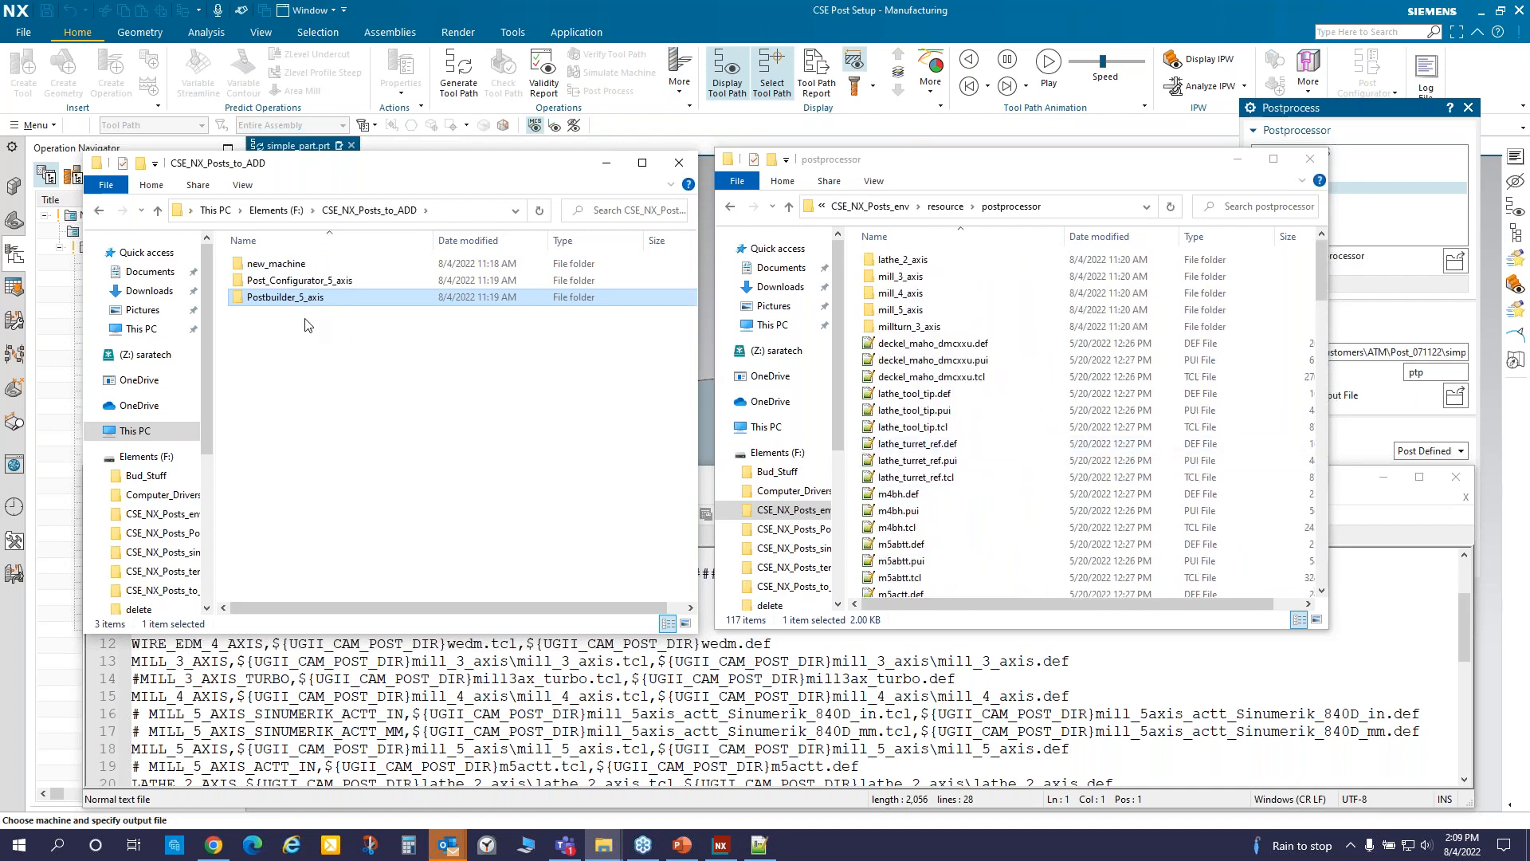
right_drag(301, 304, 1028, 456)
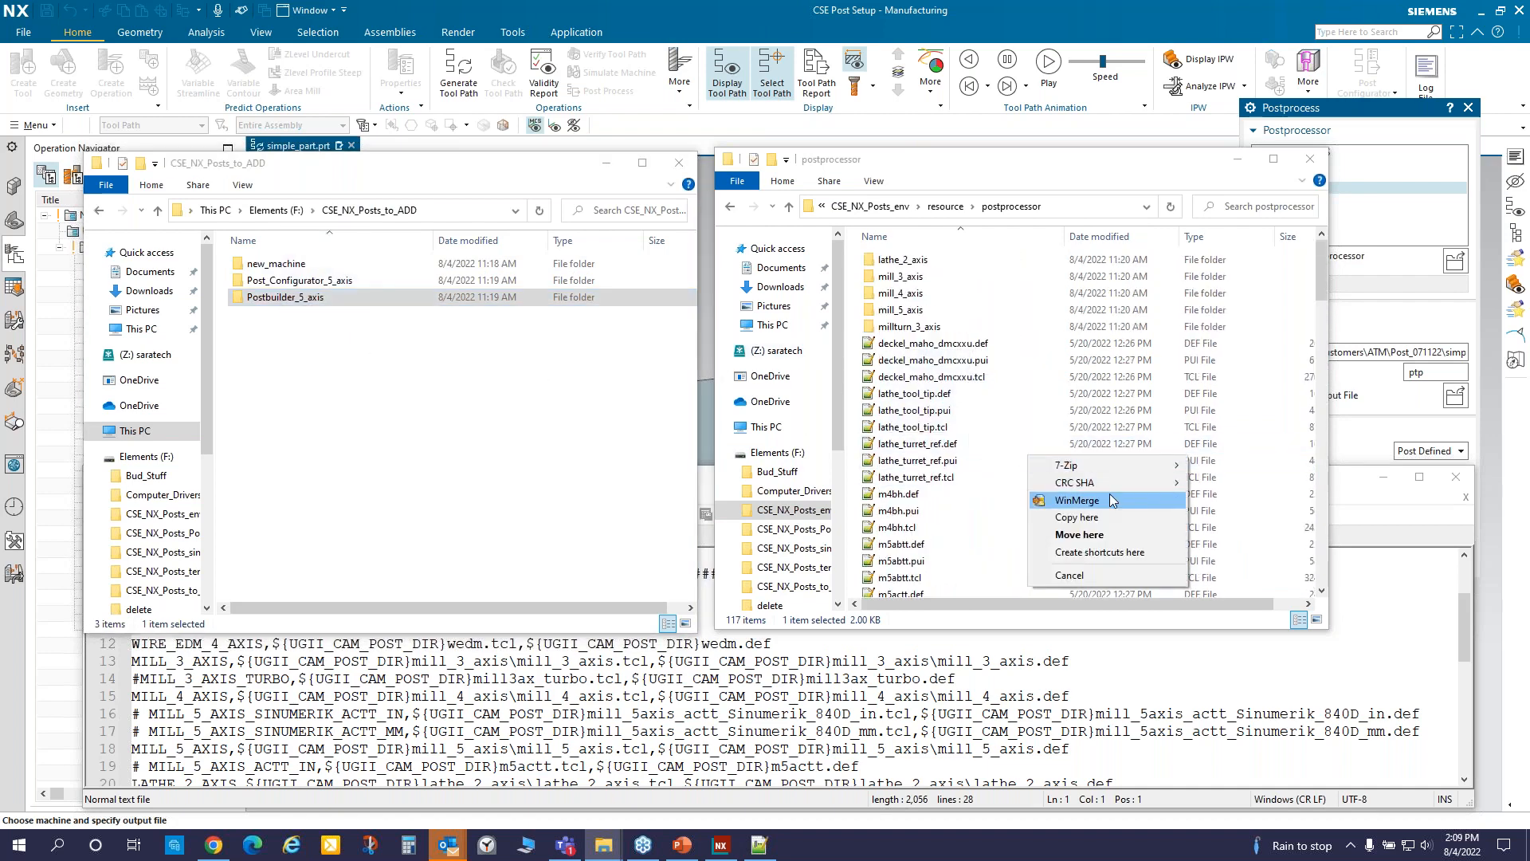
click(1106, 519)
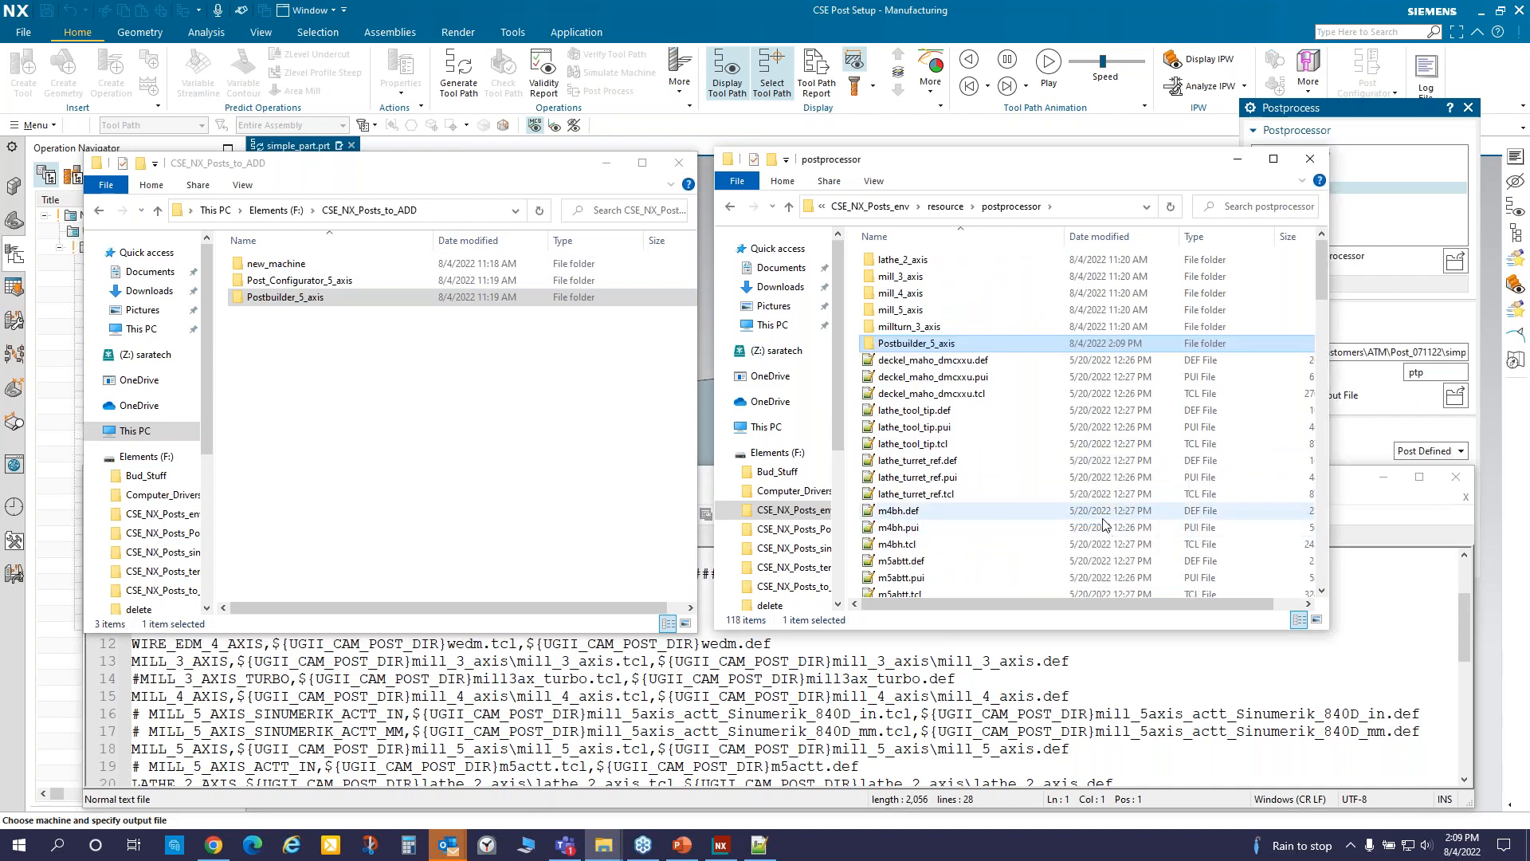
double_click(911, 346)
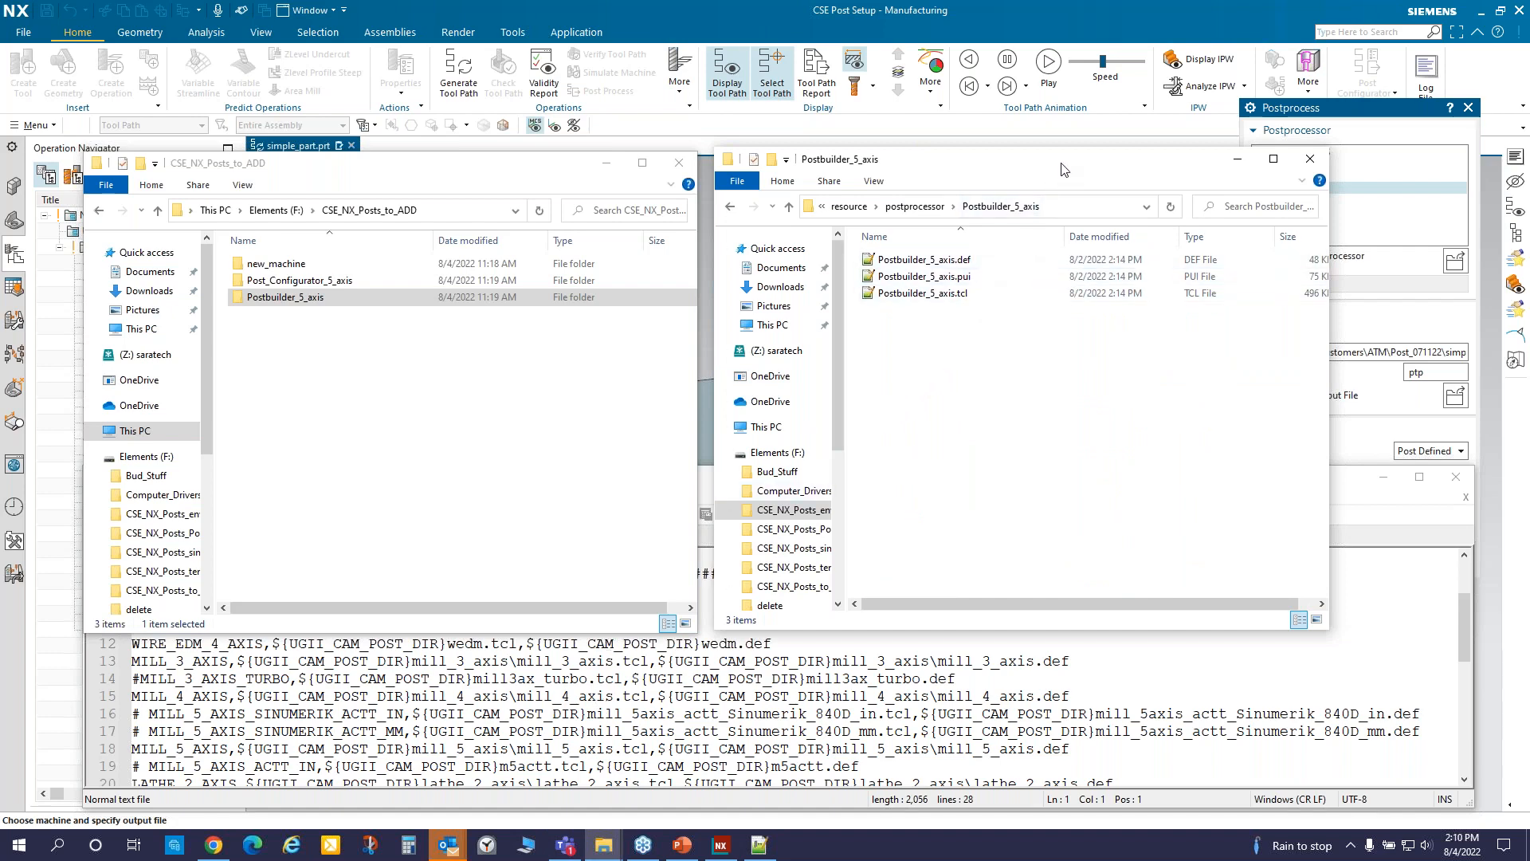
- Duplicate the WIRE_EDM_4_AXIS definition line of template_post.dat onto empty line 10
scroll(760, 763, up, 1)
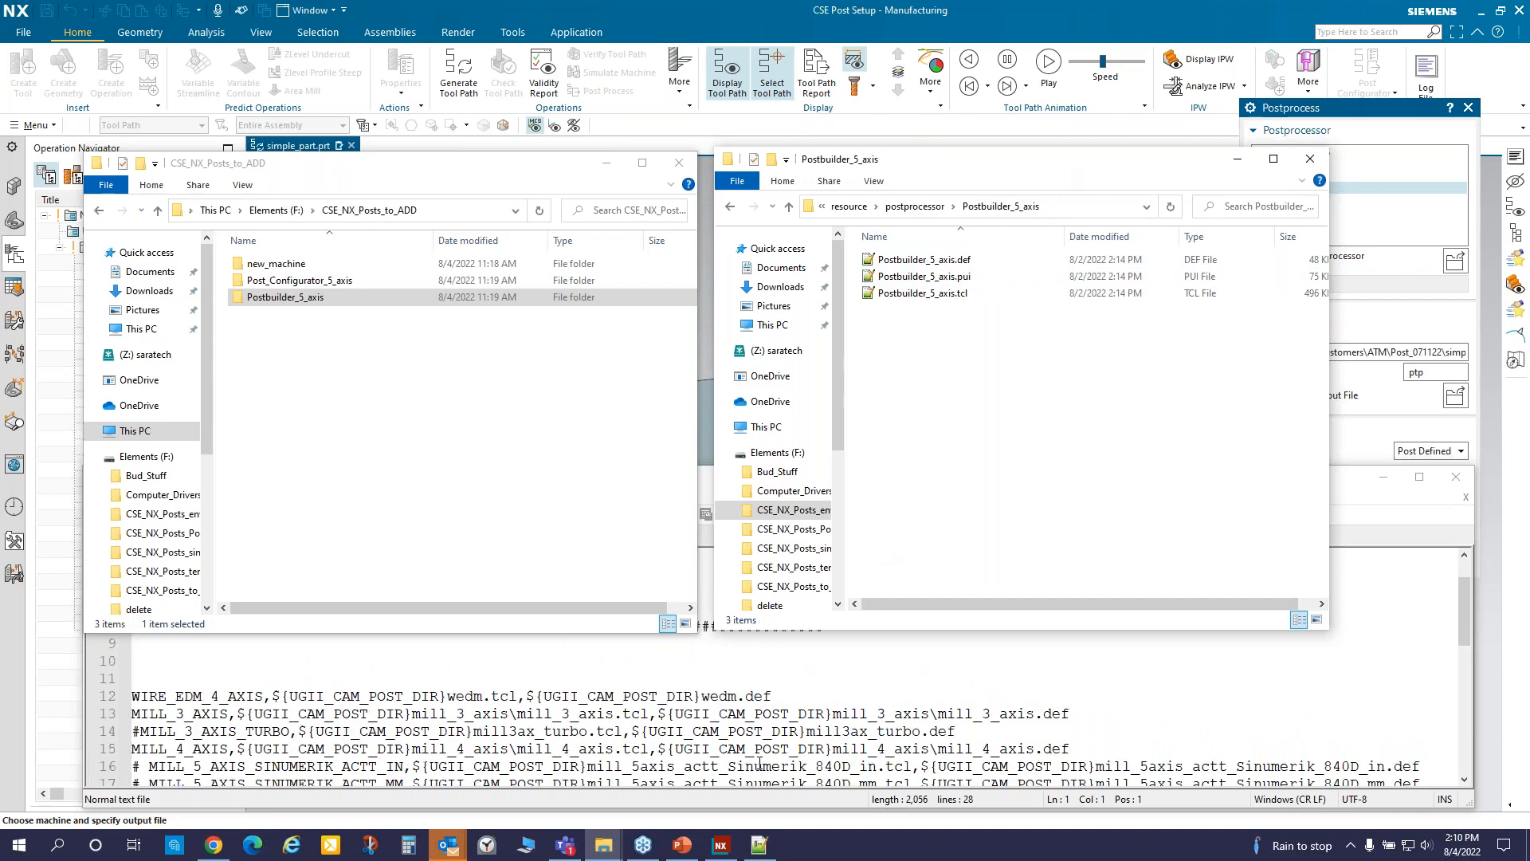
click(760, 765)
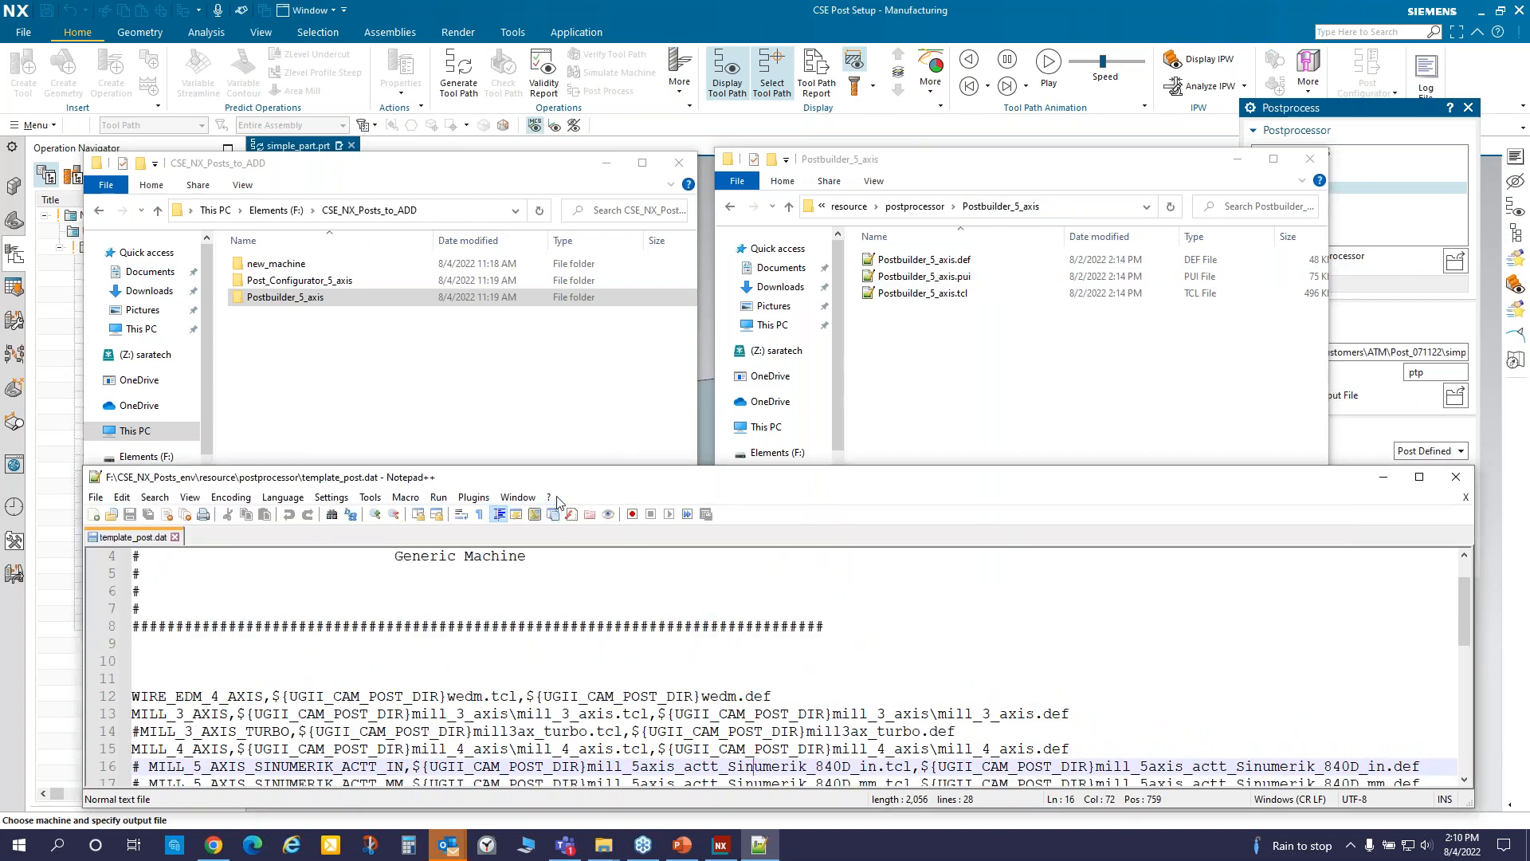
drag(844, 695, 122, 699)
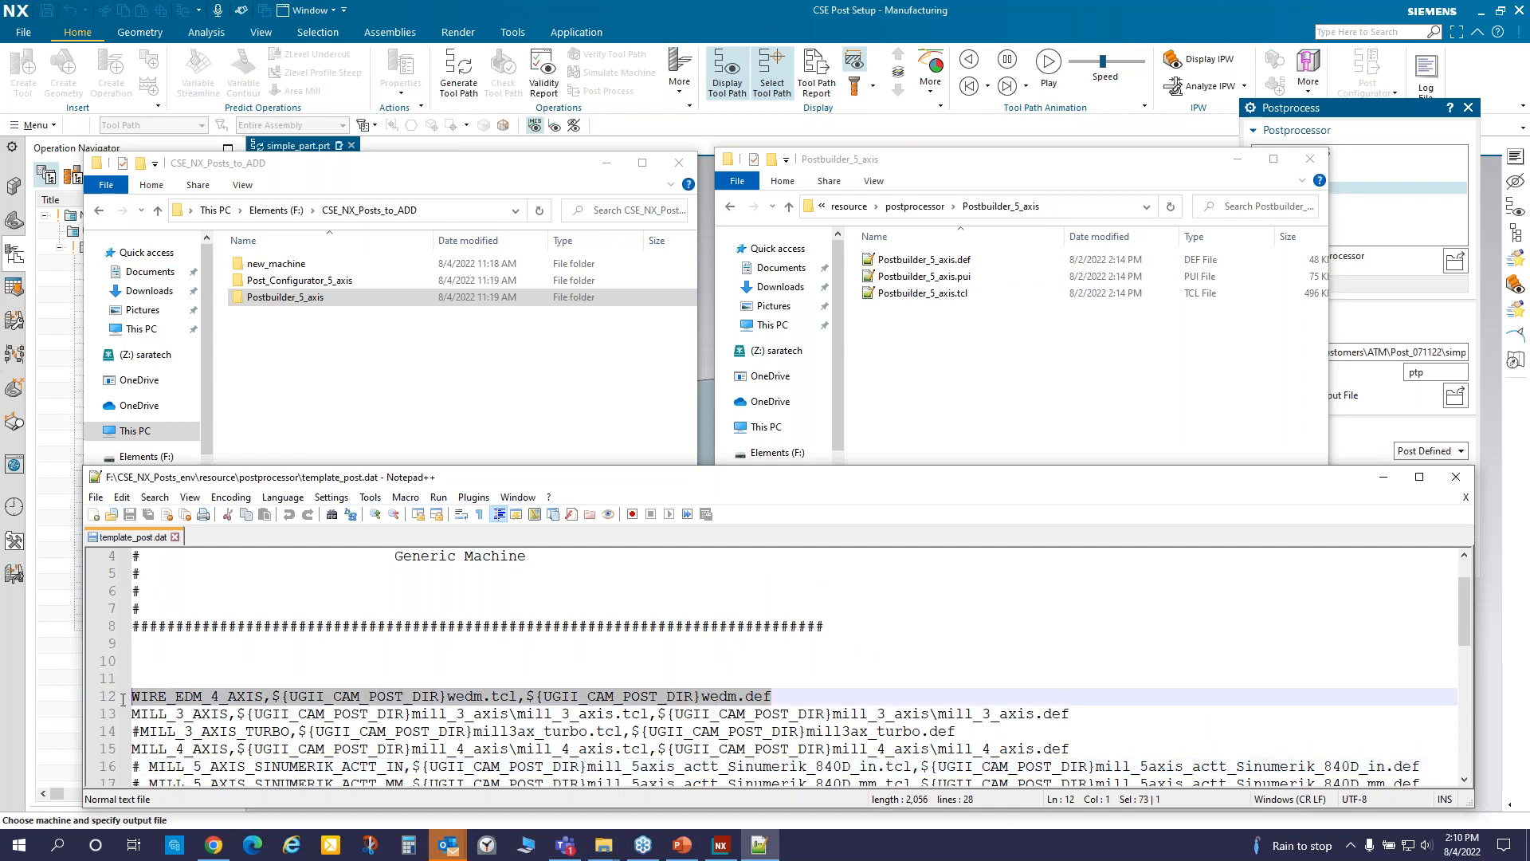
right_click(189, 699)
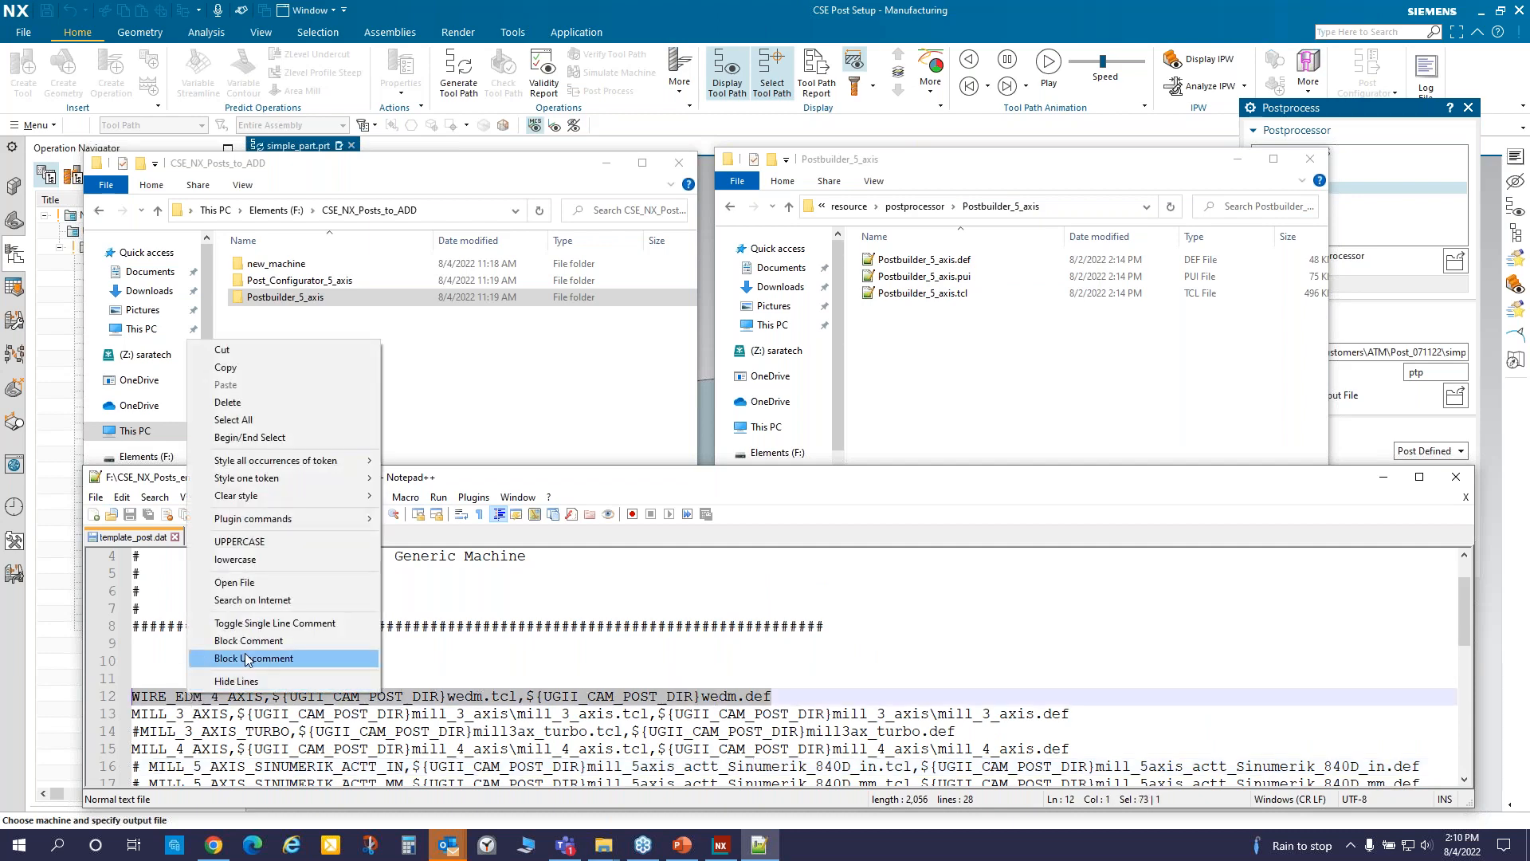
click(249, 374)
click(199, 662)
right_click(198, 662)
click(271, 348)
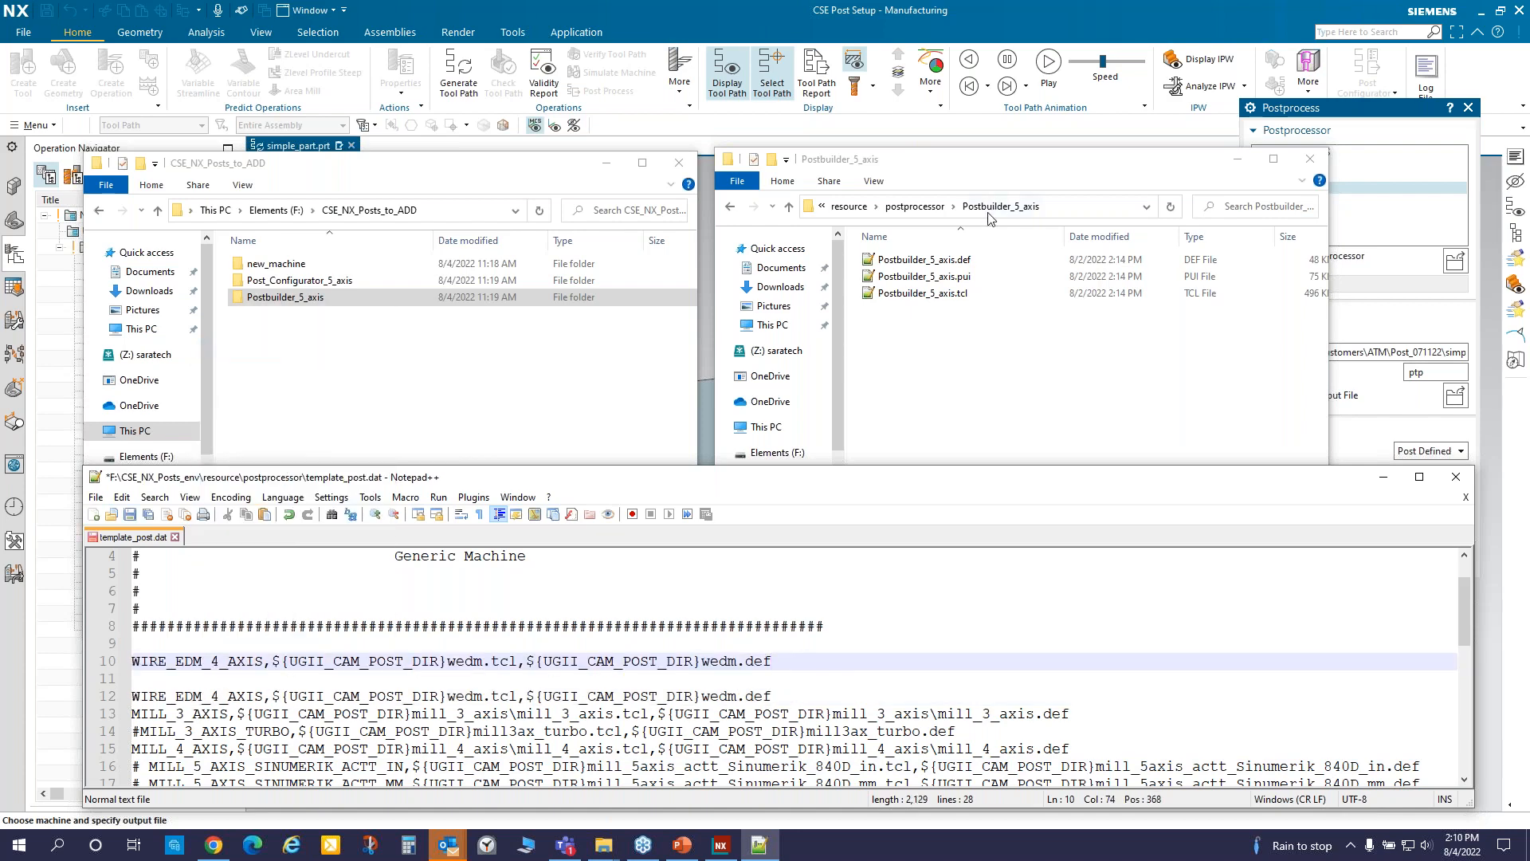
- Copy the base name Postbuilder_5_axis from the .def file in the Postbuilder_5_axis folder, leaving the file itself unrenamed
click(1036, 168)
click(921, 265)
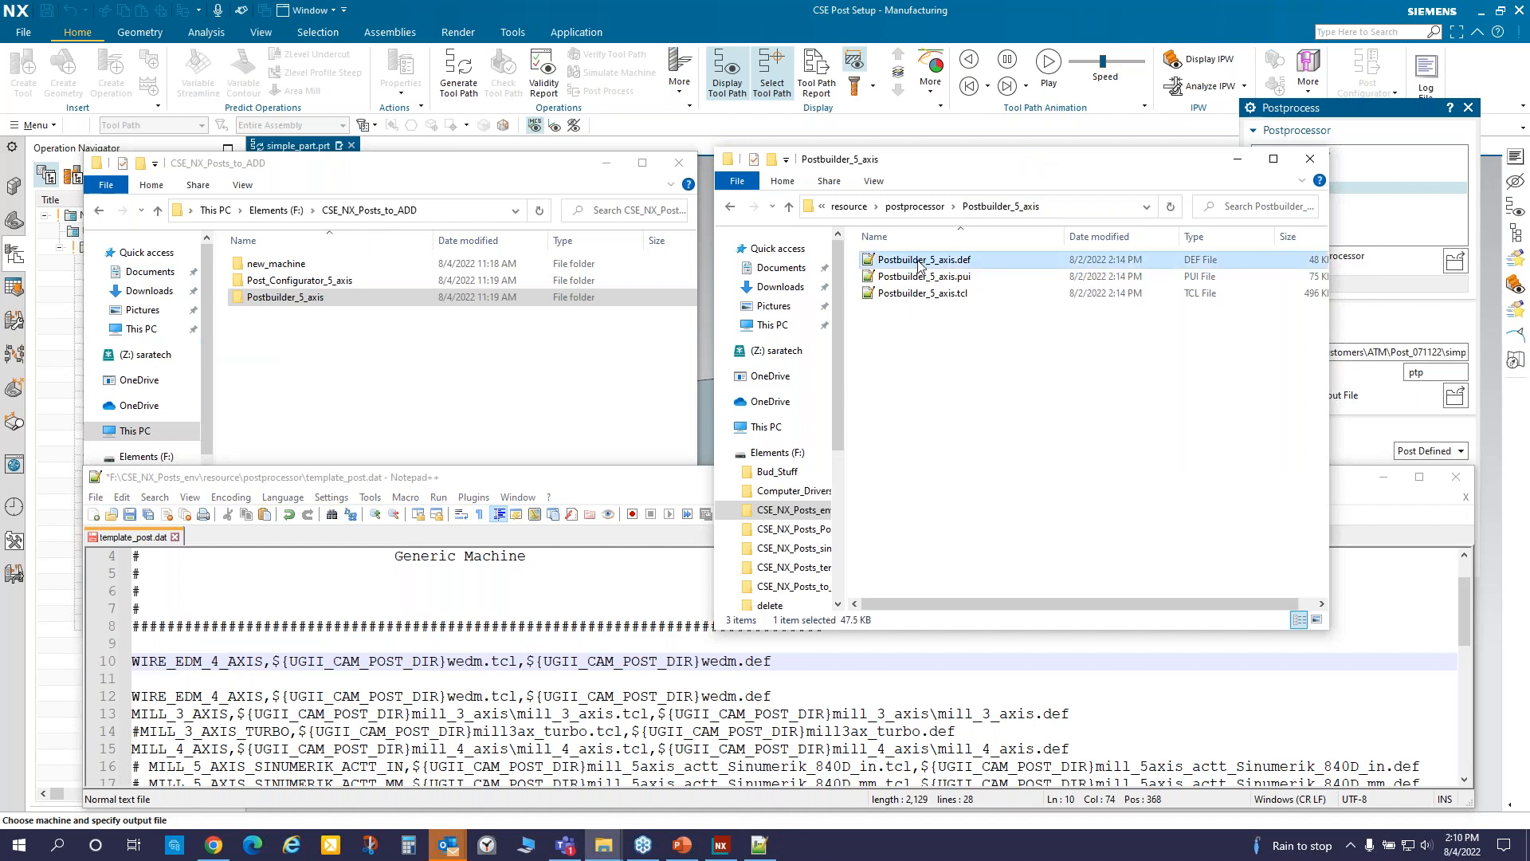
click(917, 260)
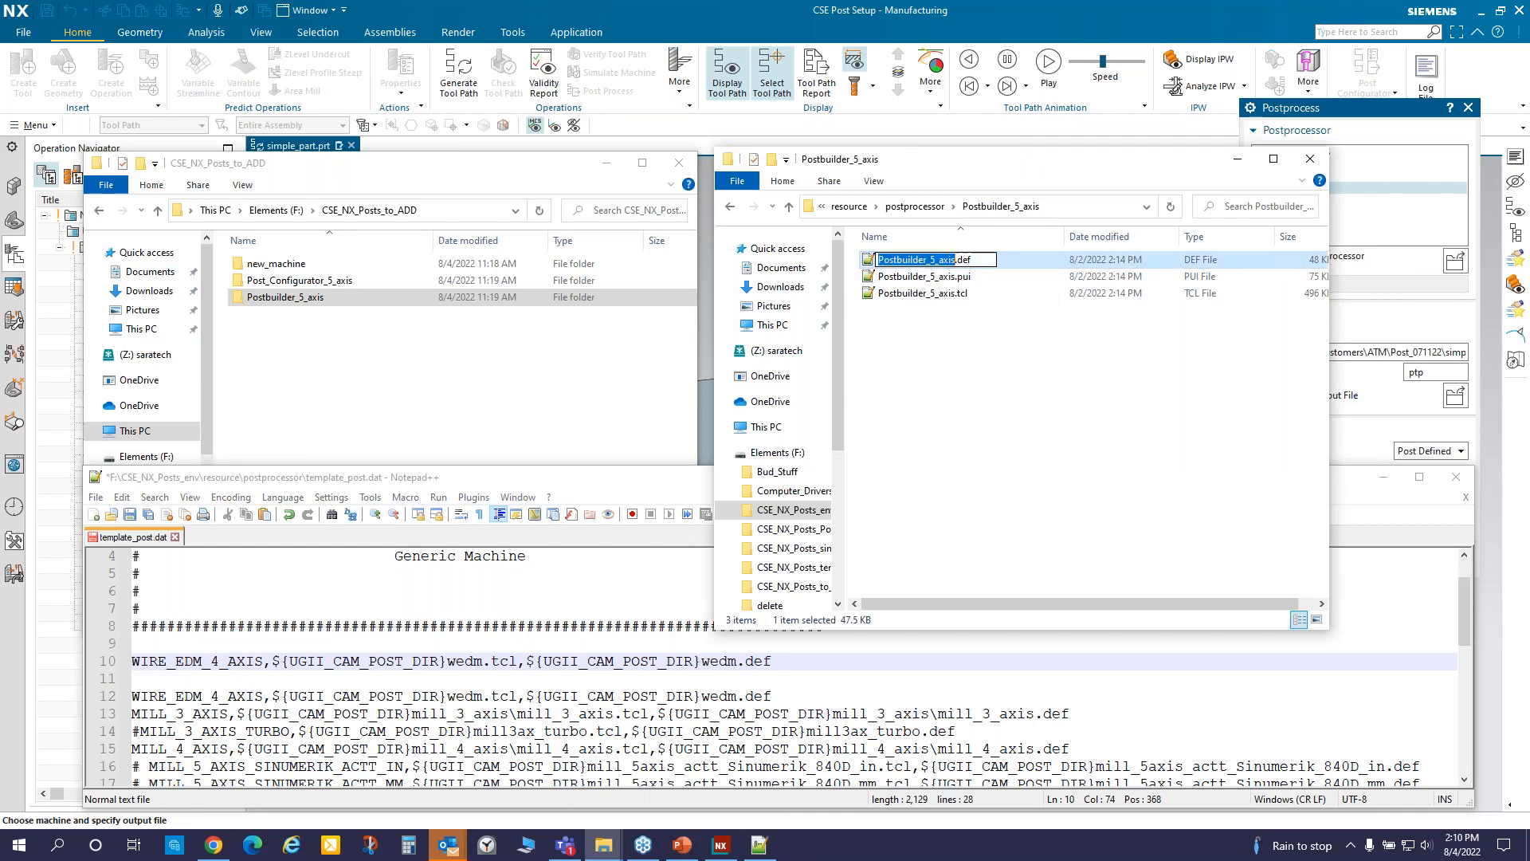
right_click(914, 261)
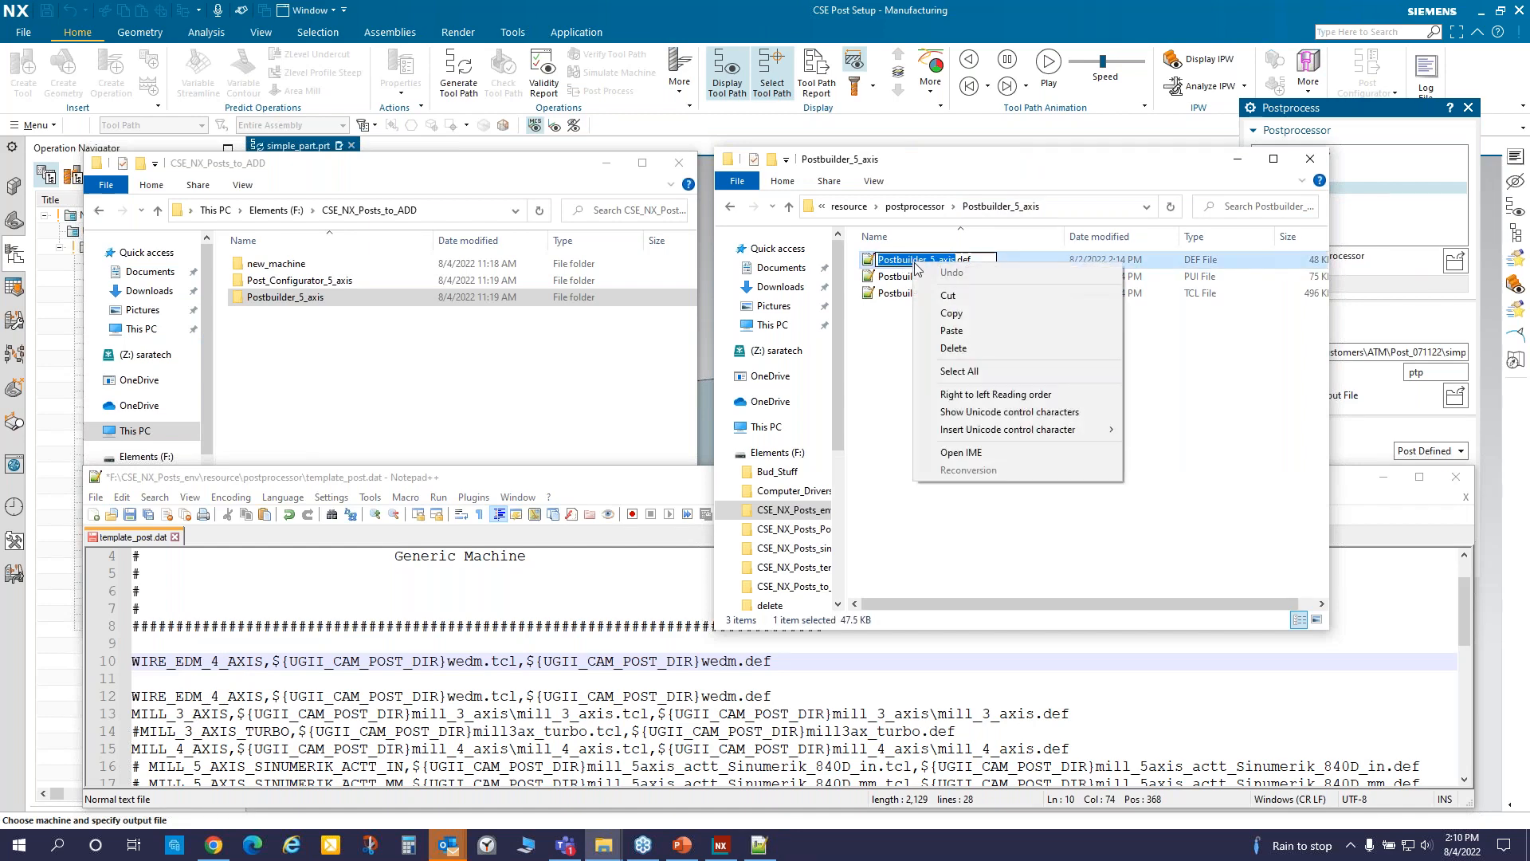
click(952, 313)
click(889, 415)
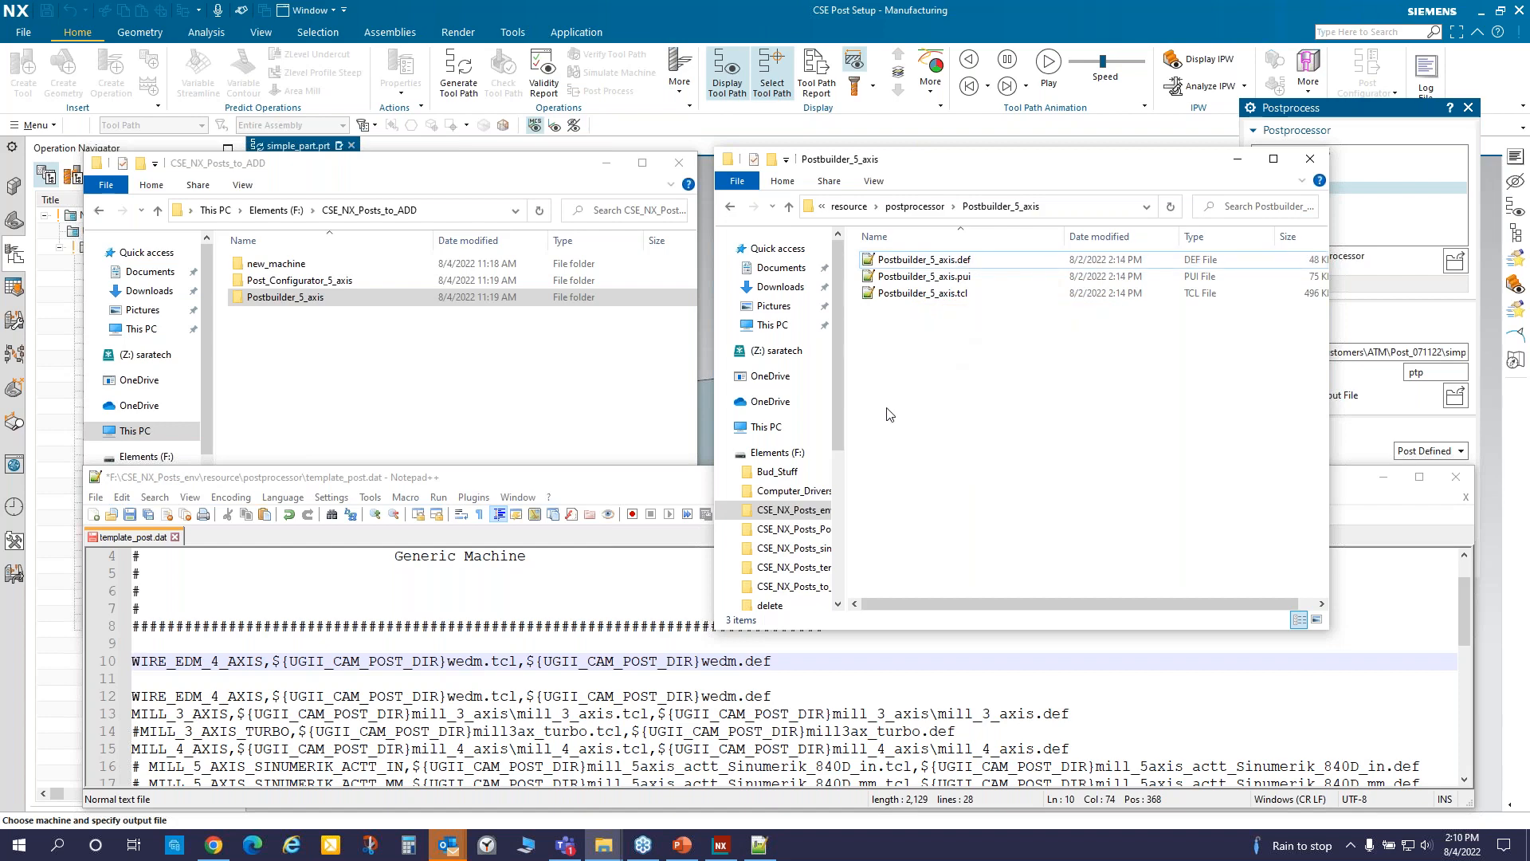
- Replace the post name WIRE_EDM_4_AXIS on line 10 of template_post.dat with Postbuilder_5_axis
click(599, 481)
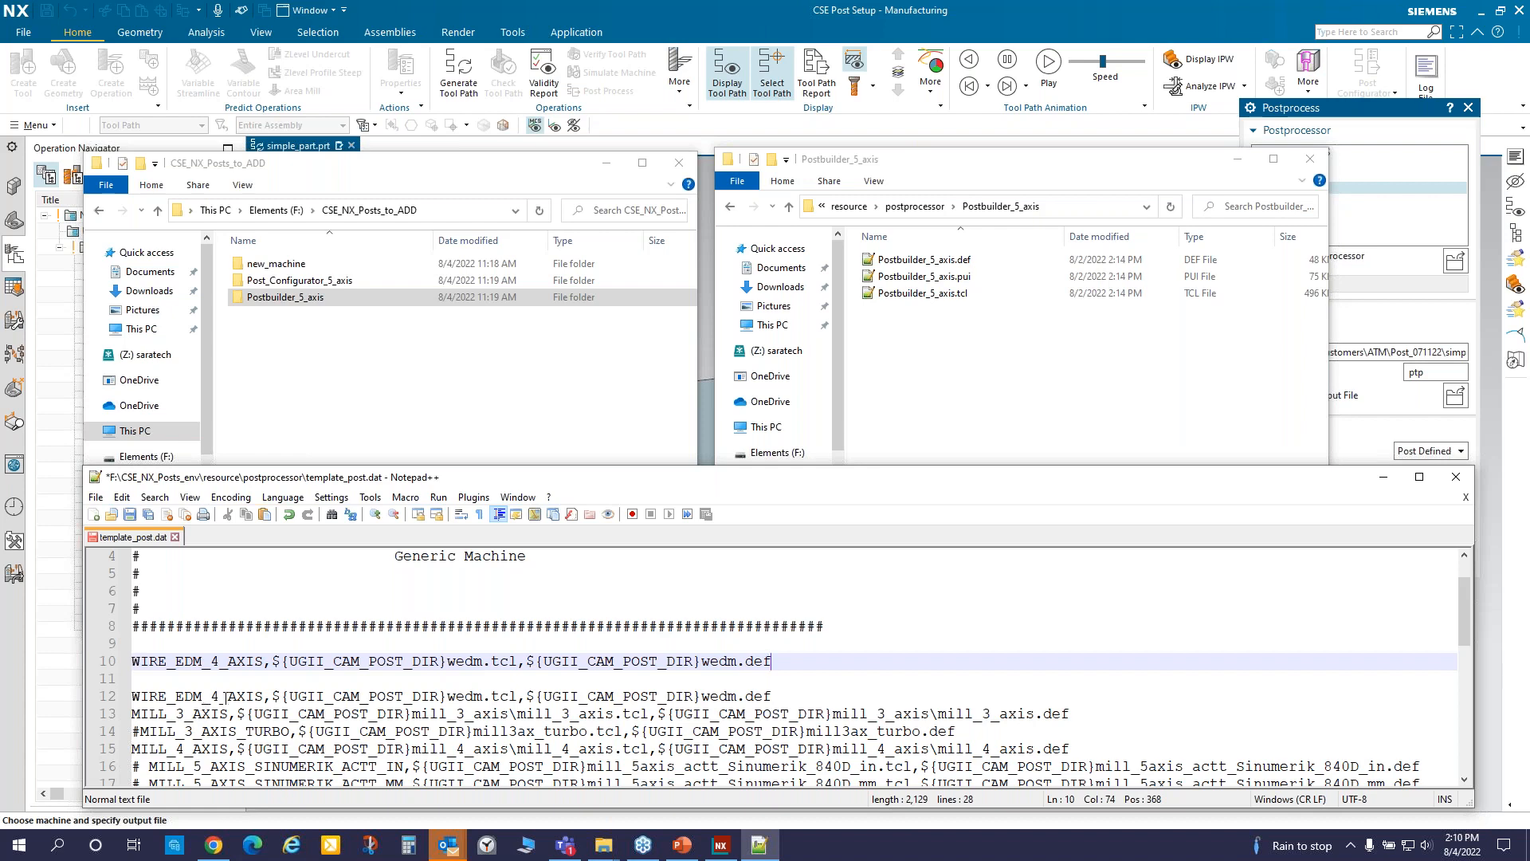
click(209, 660)
drag(264, 660, 131, 663)
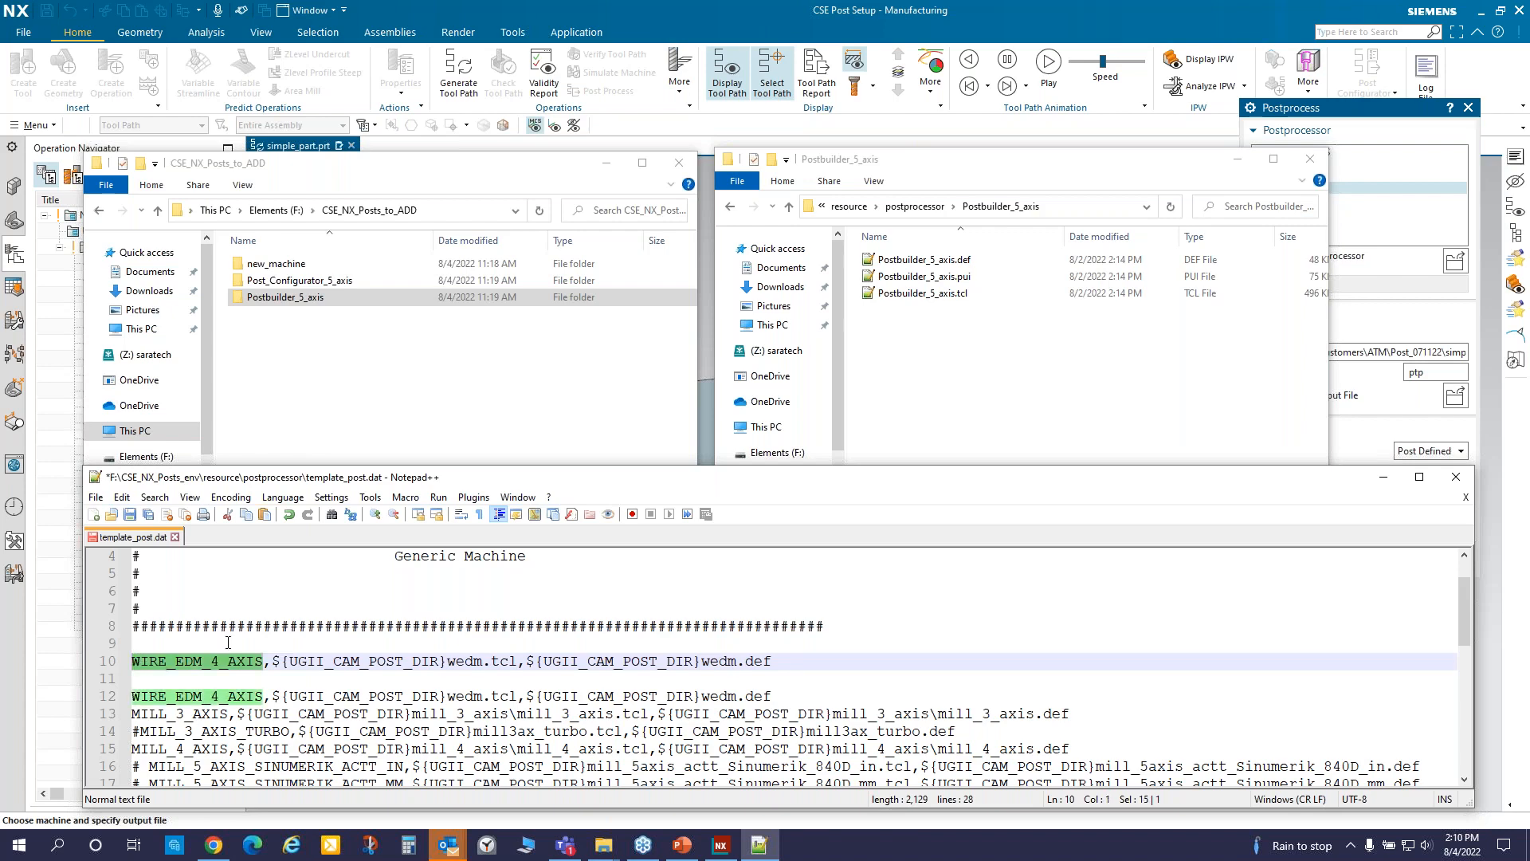
key(ctrl+v)
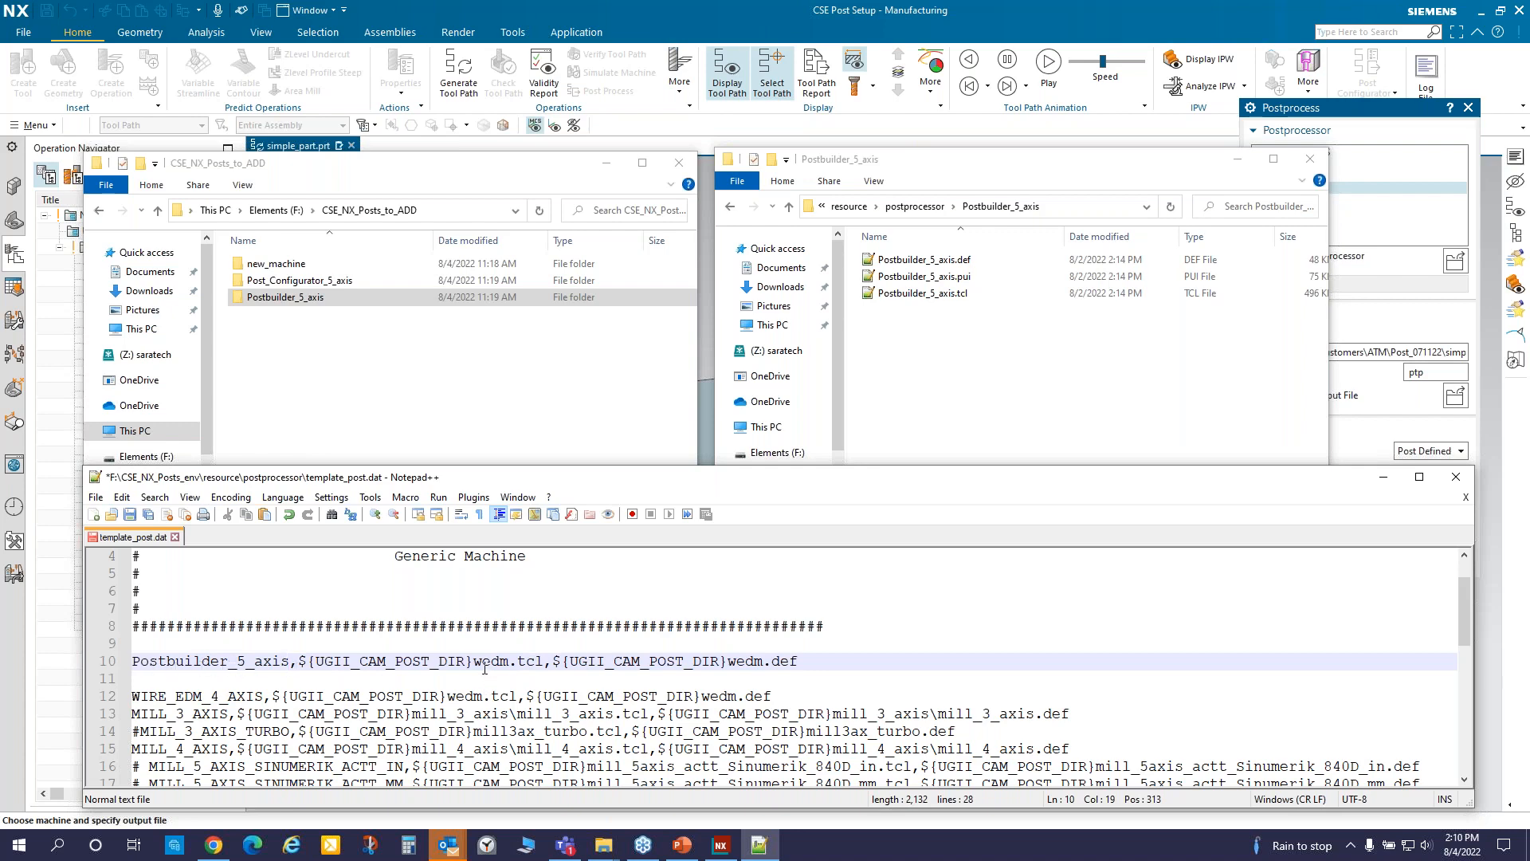
- Replace wedm with Postbuilder_5_axis in both the .tcl and .def file names on line 10
drag(475, 663, 511, 665)
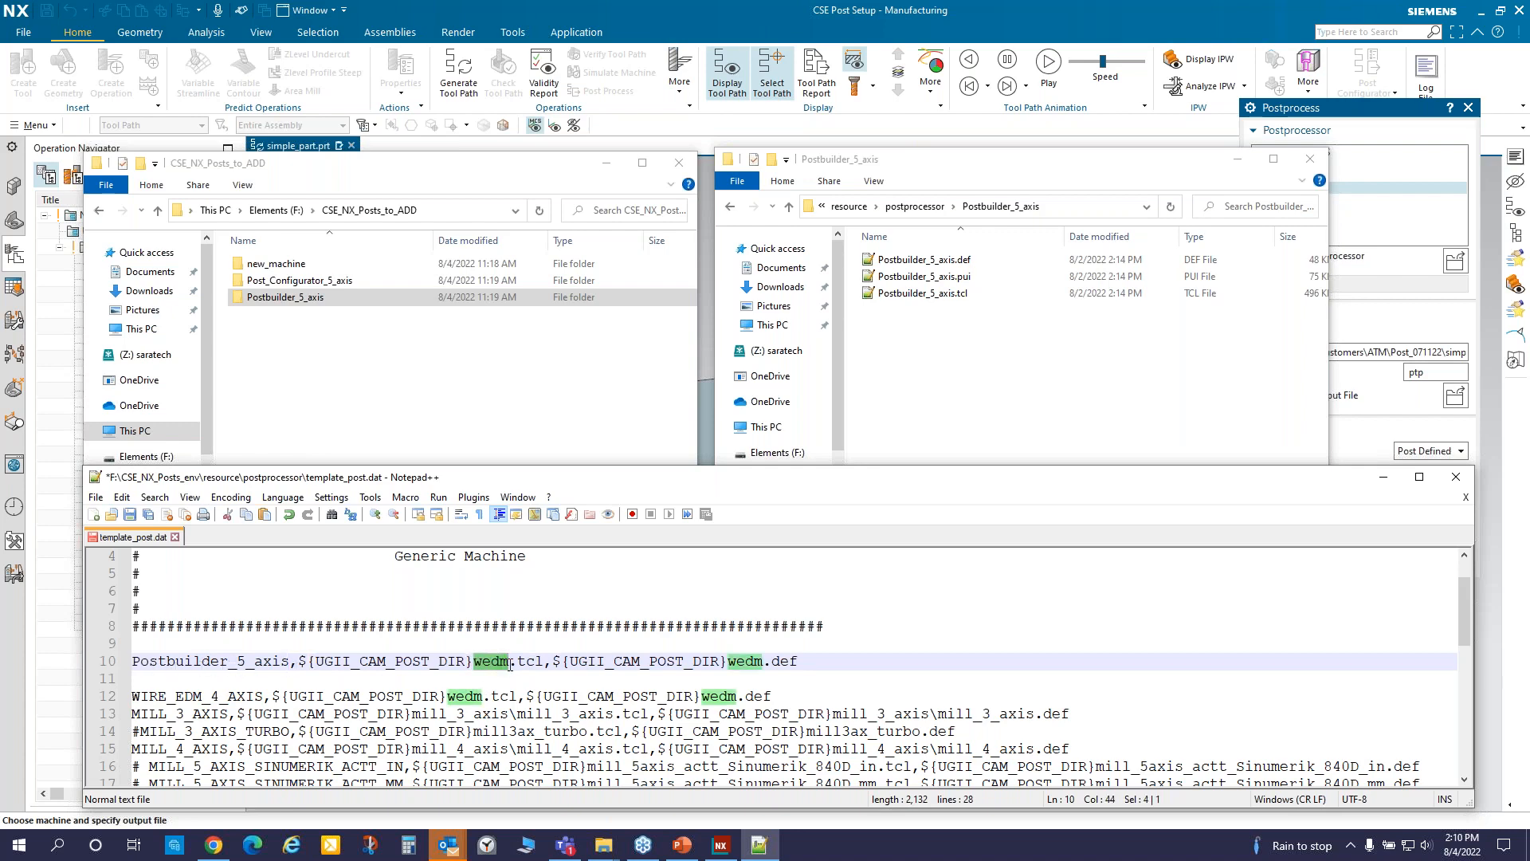
key(ctrl+v)
drag(850, 664, 886, 664)
key(ctrl+v)
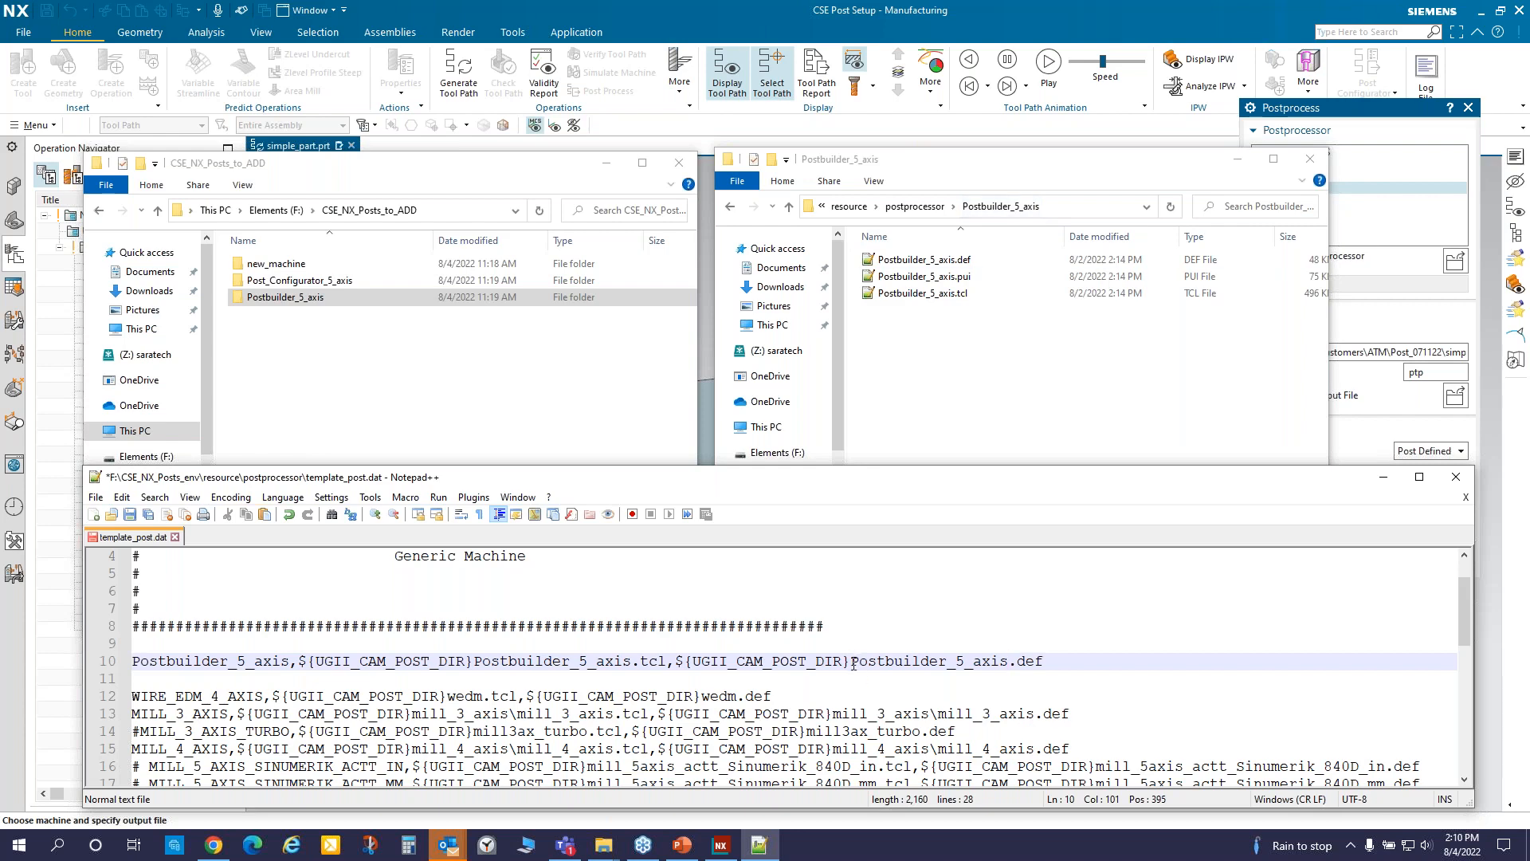
- Insert the folder prefix Postbuilder_5_axis\ before the .def and .tcl file names on line 10 and save template_post.dat
key(ctrl+v)
text(\)
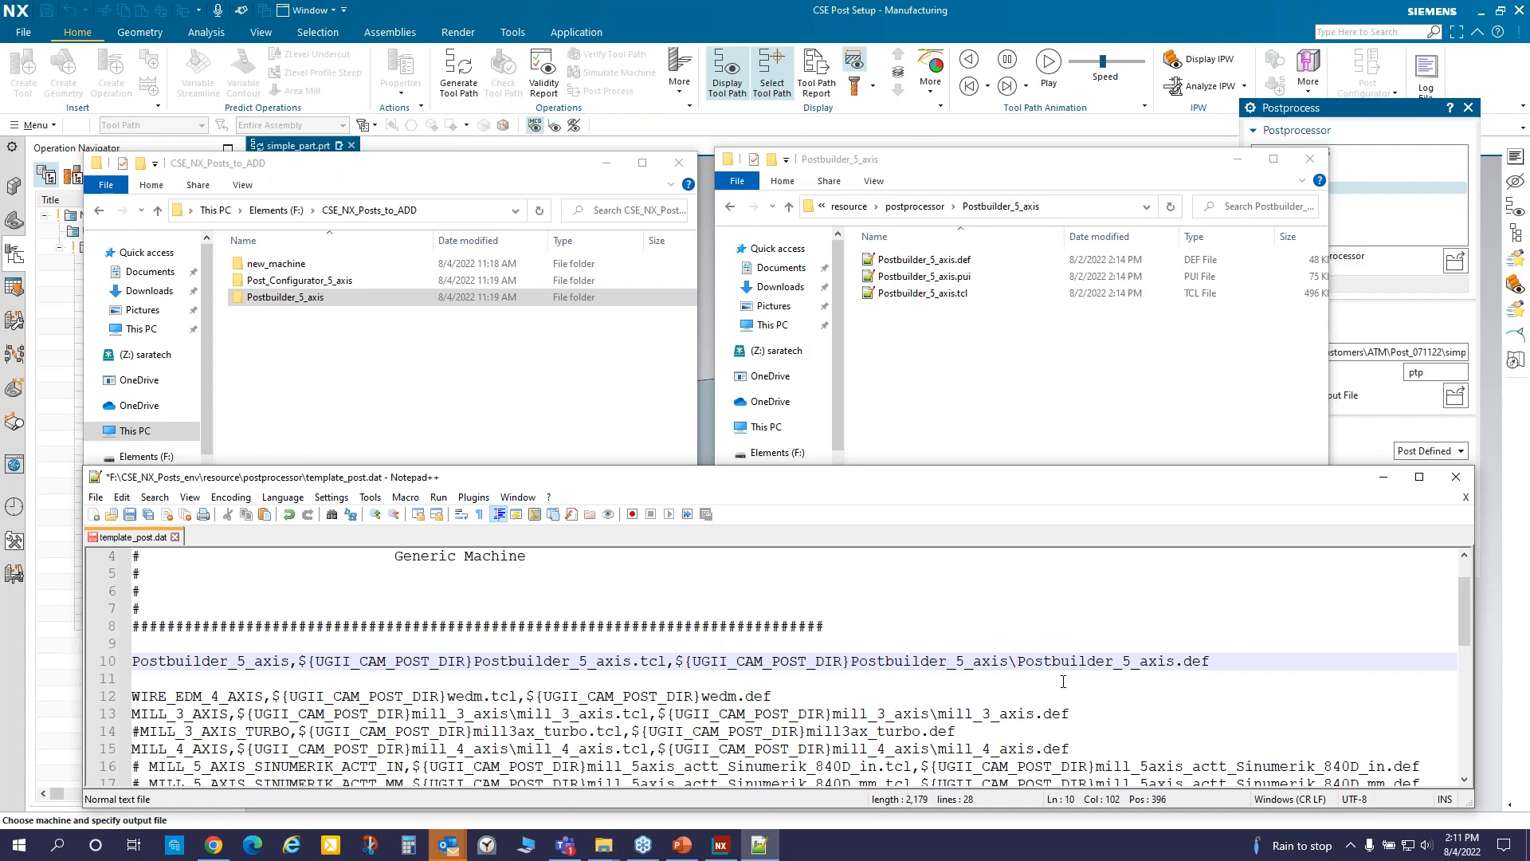
click(472, 662)
key(ctrl+v)
text(\)
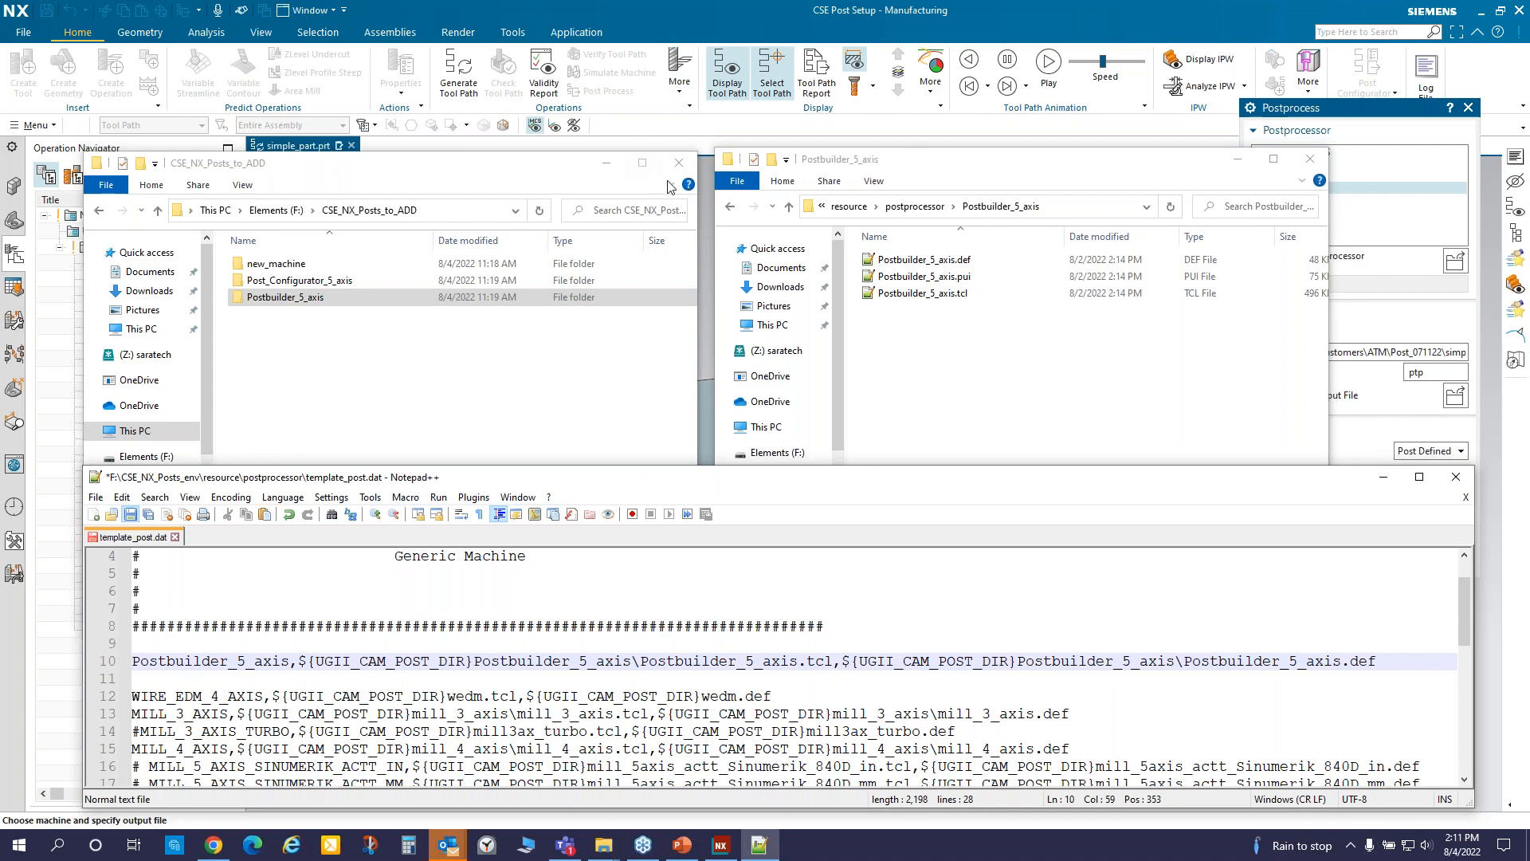
- Switch to NX, close the Postprocess dialog, and reset the configuration file to its default in the Manufacturing Preferences
click(1000, 10)
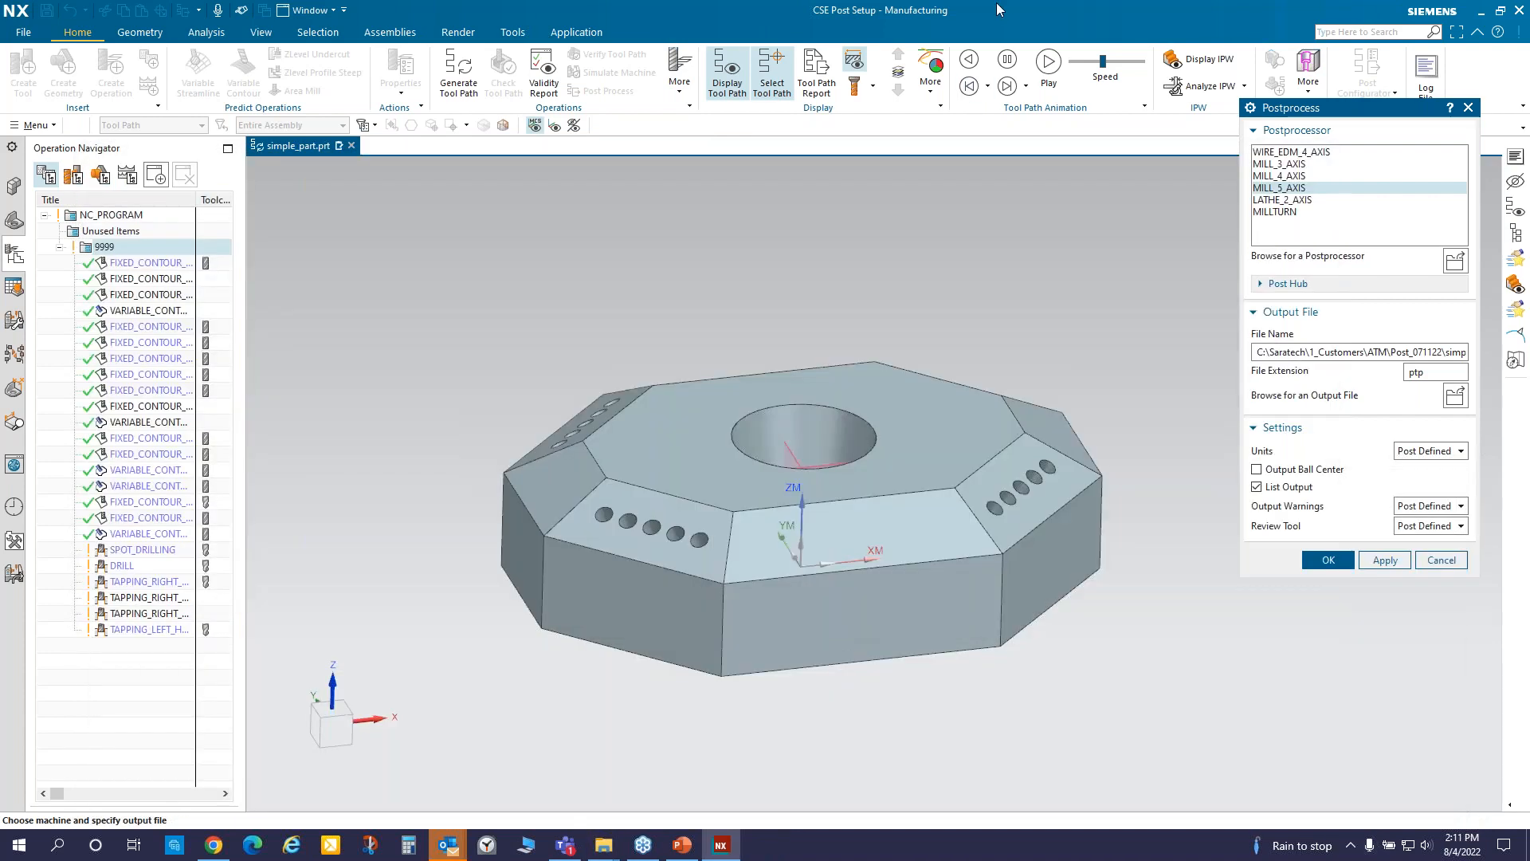
click(1469, 108)
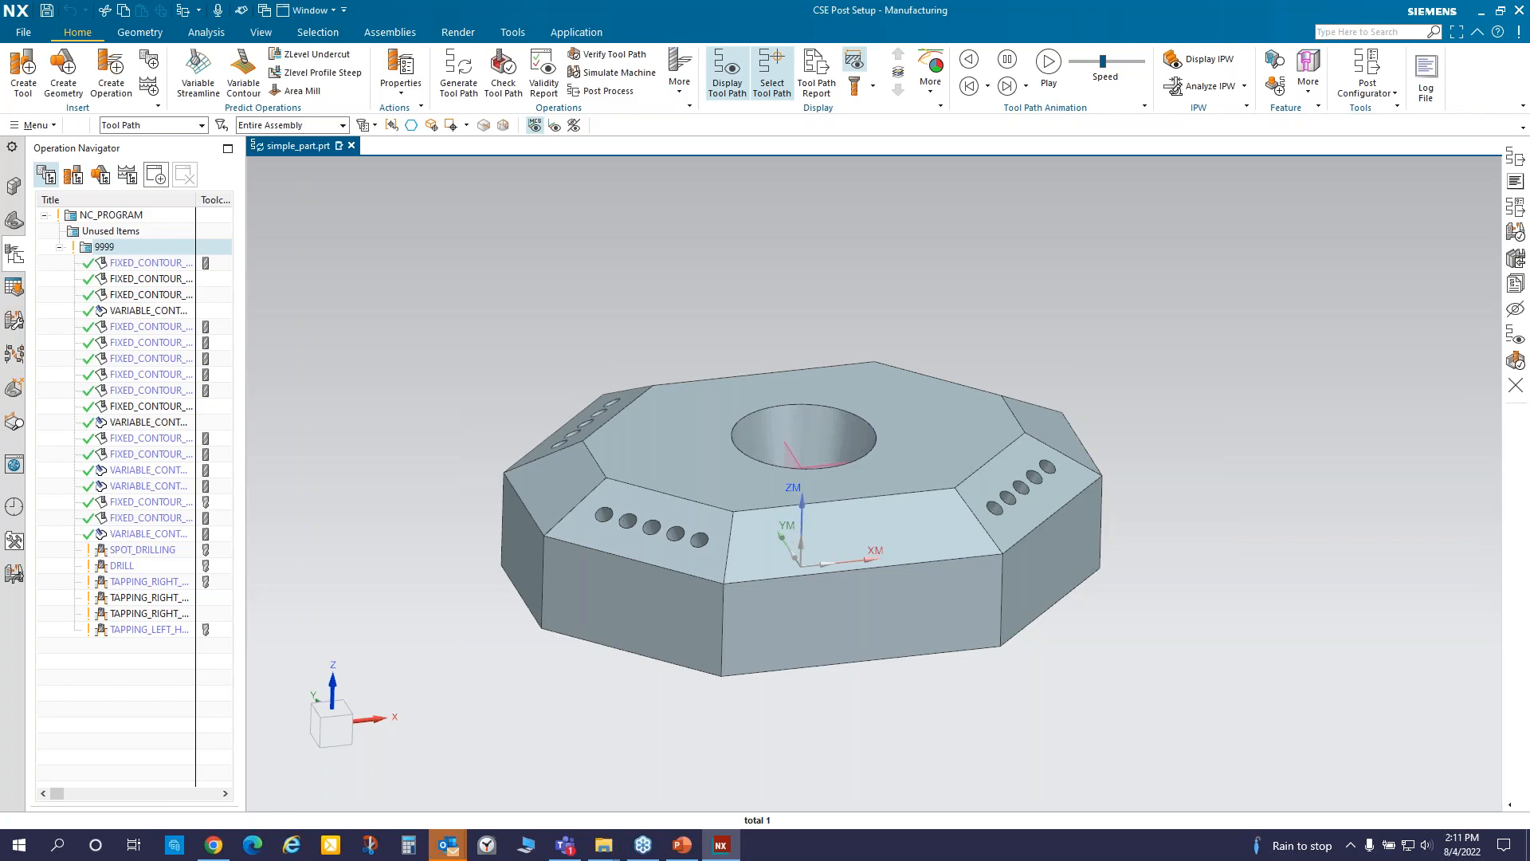
click(33, 125)
mouse_move(69, 340)
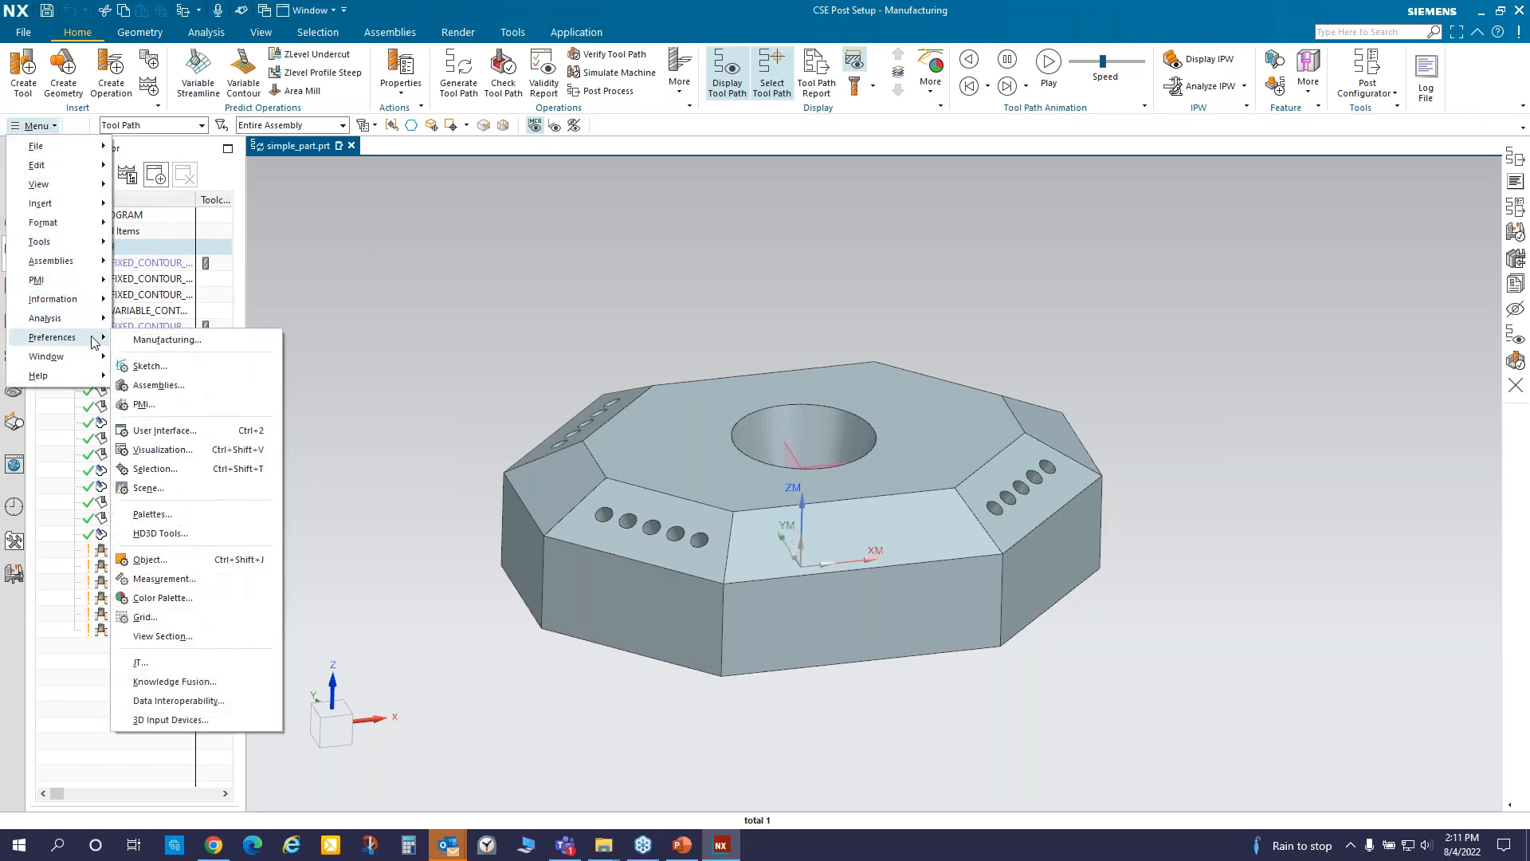
click(191, 343)
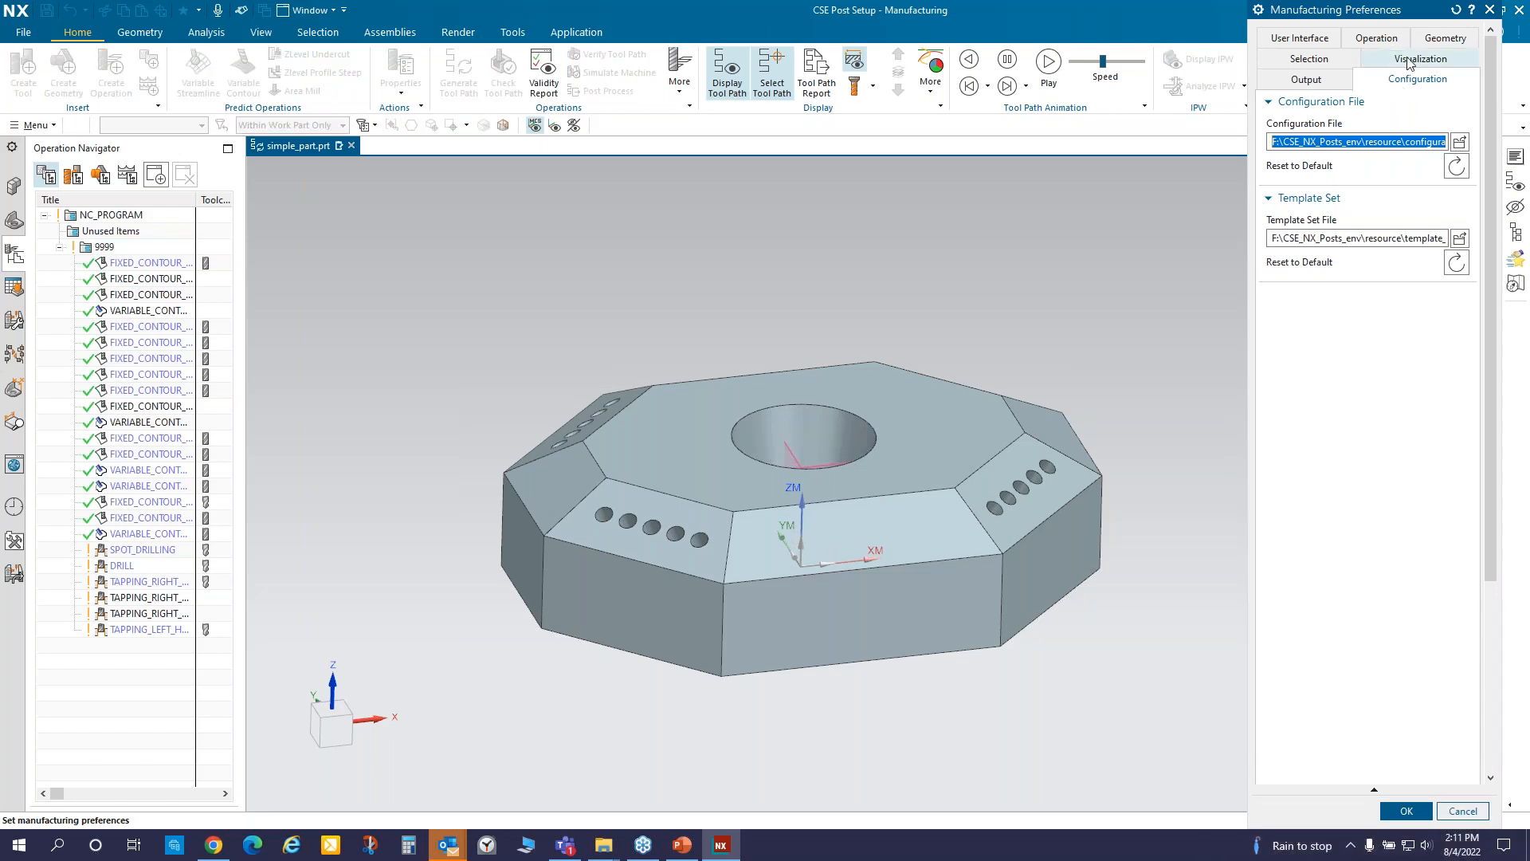
drag(1404, 14, 504, 17)
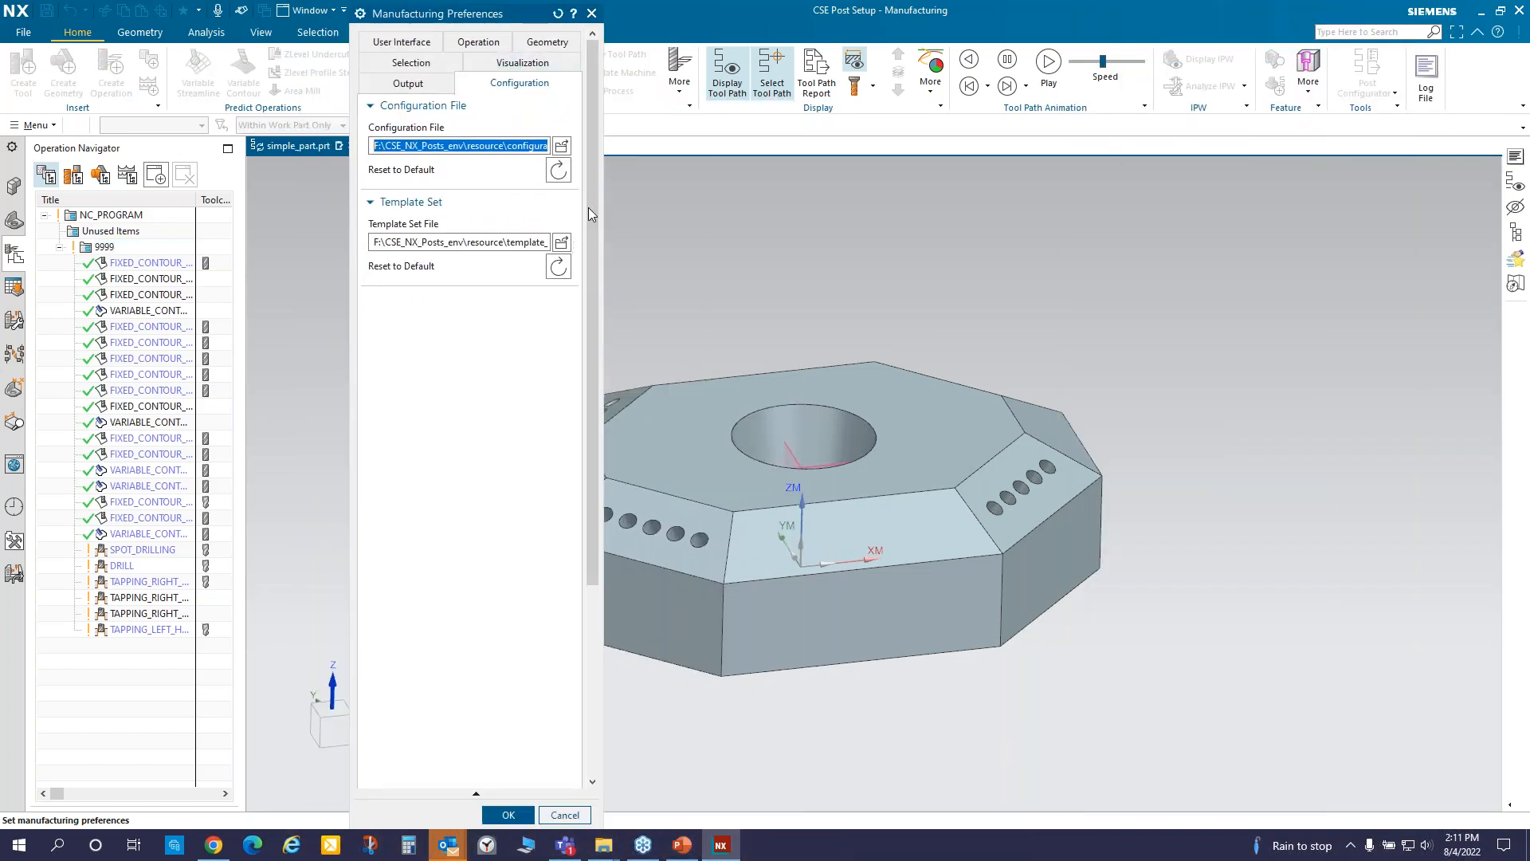
click(557, 170)
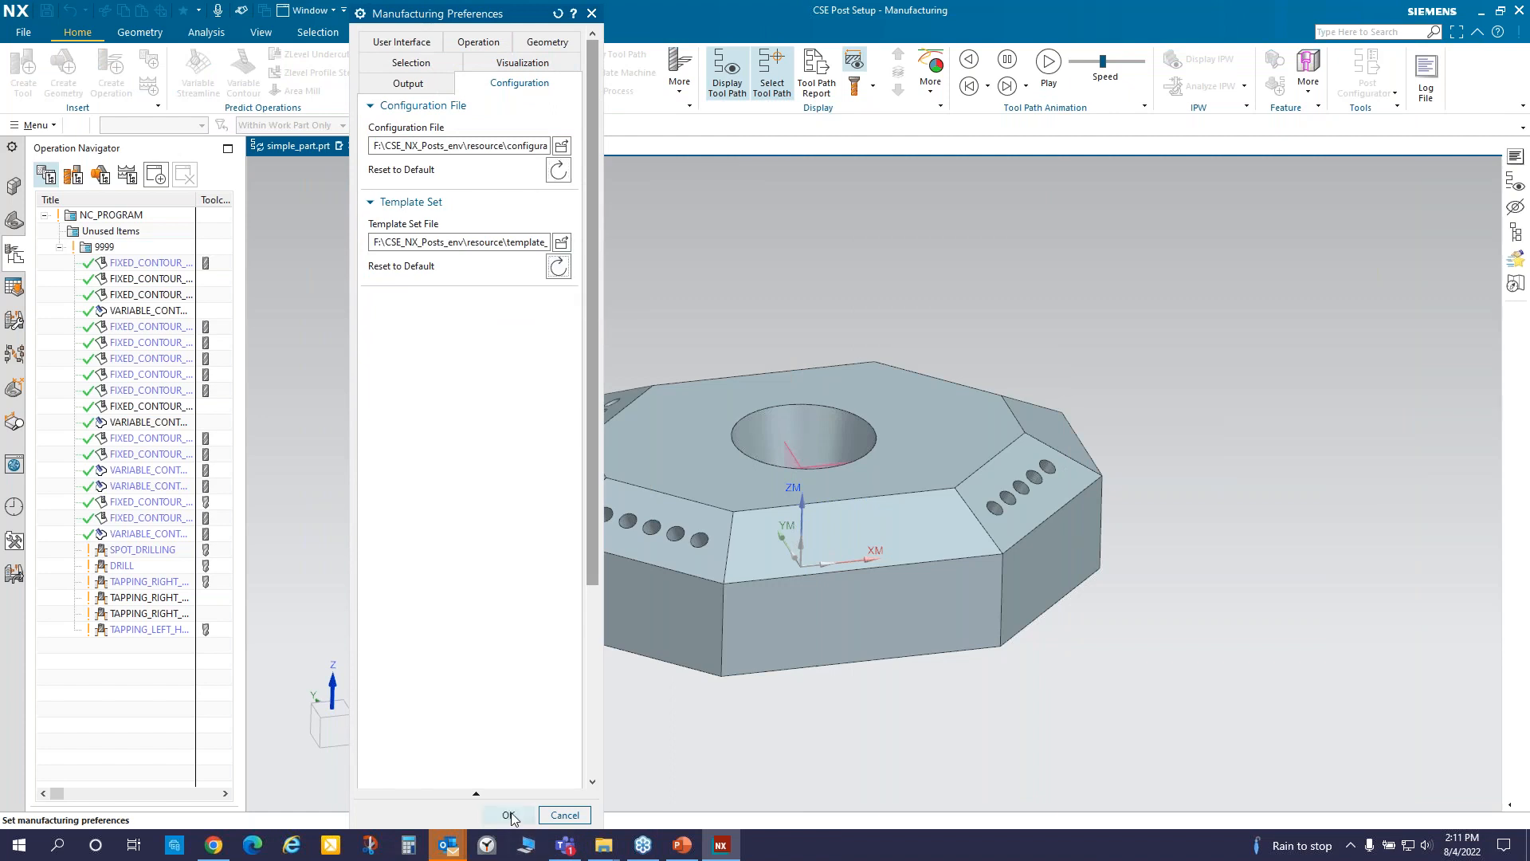
click(509, 814)
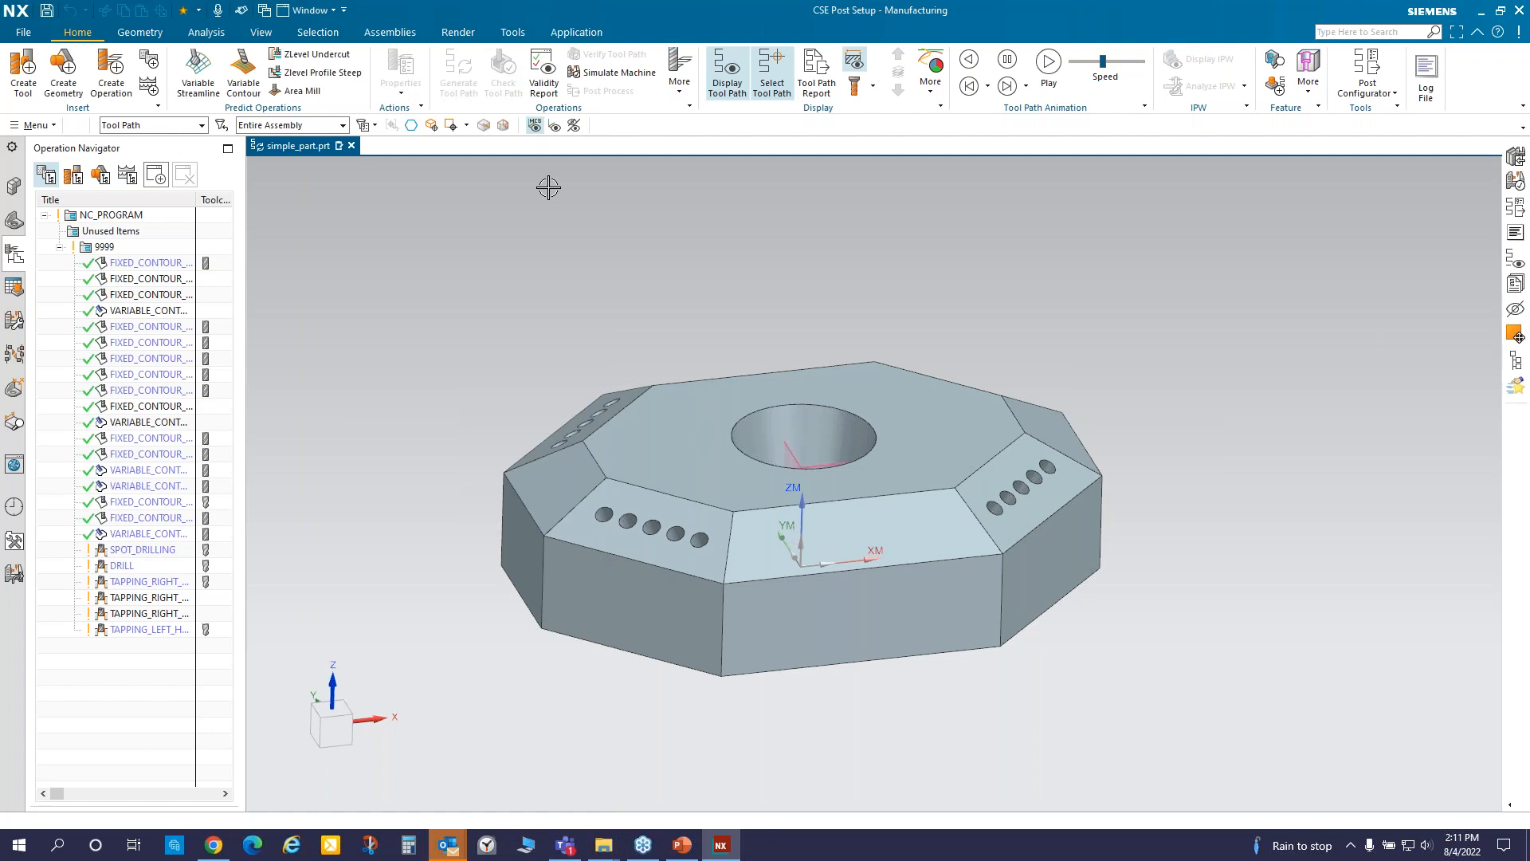
- Postprocess program group 9999 with the Postbuilder_5_axis post, and close the resulting G-code listing
click(102, 249)
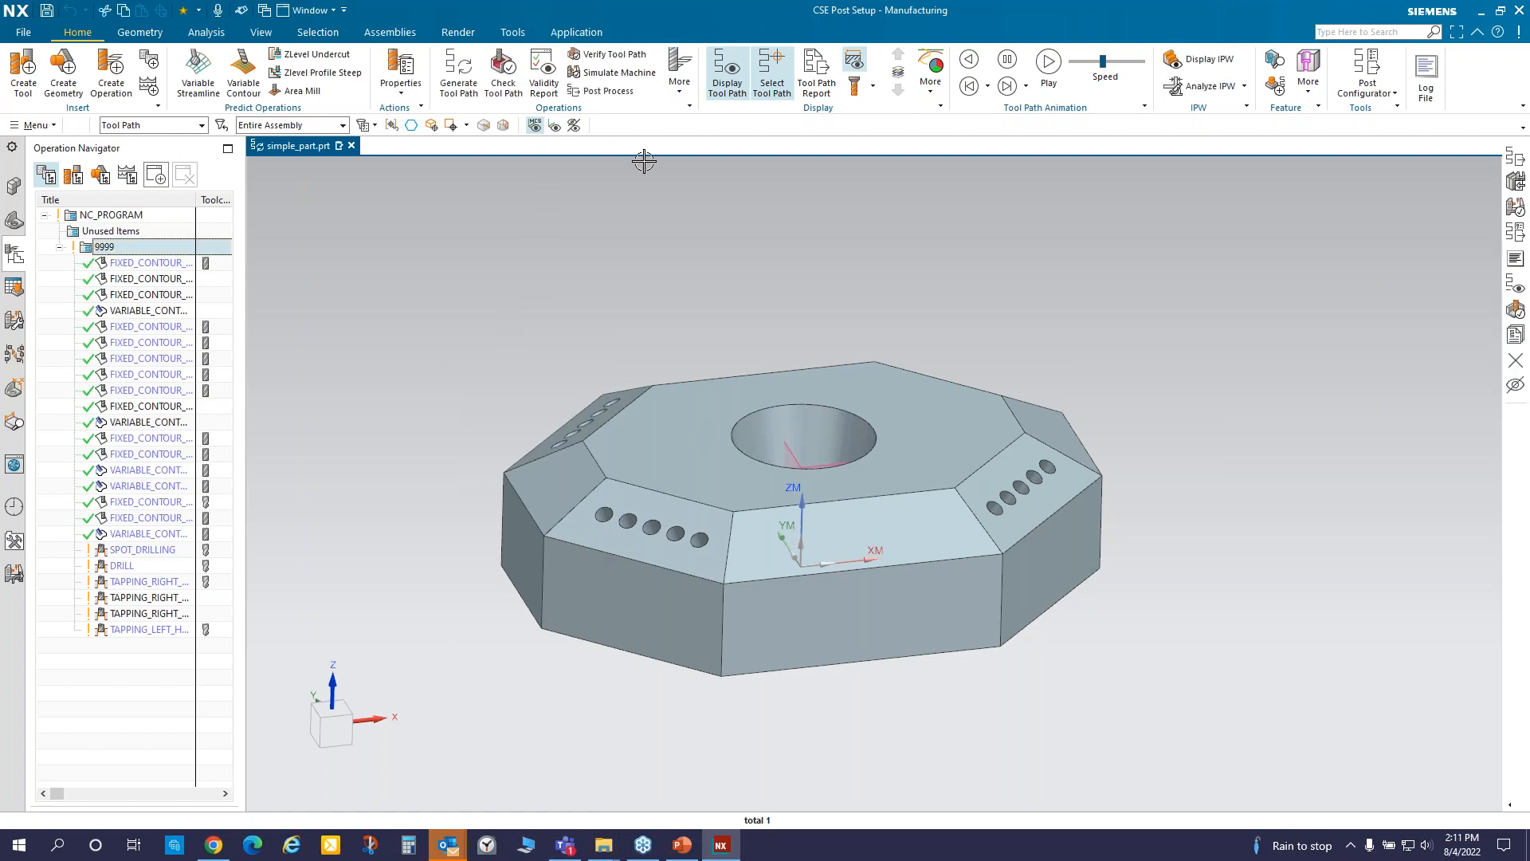
click(602, 91)
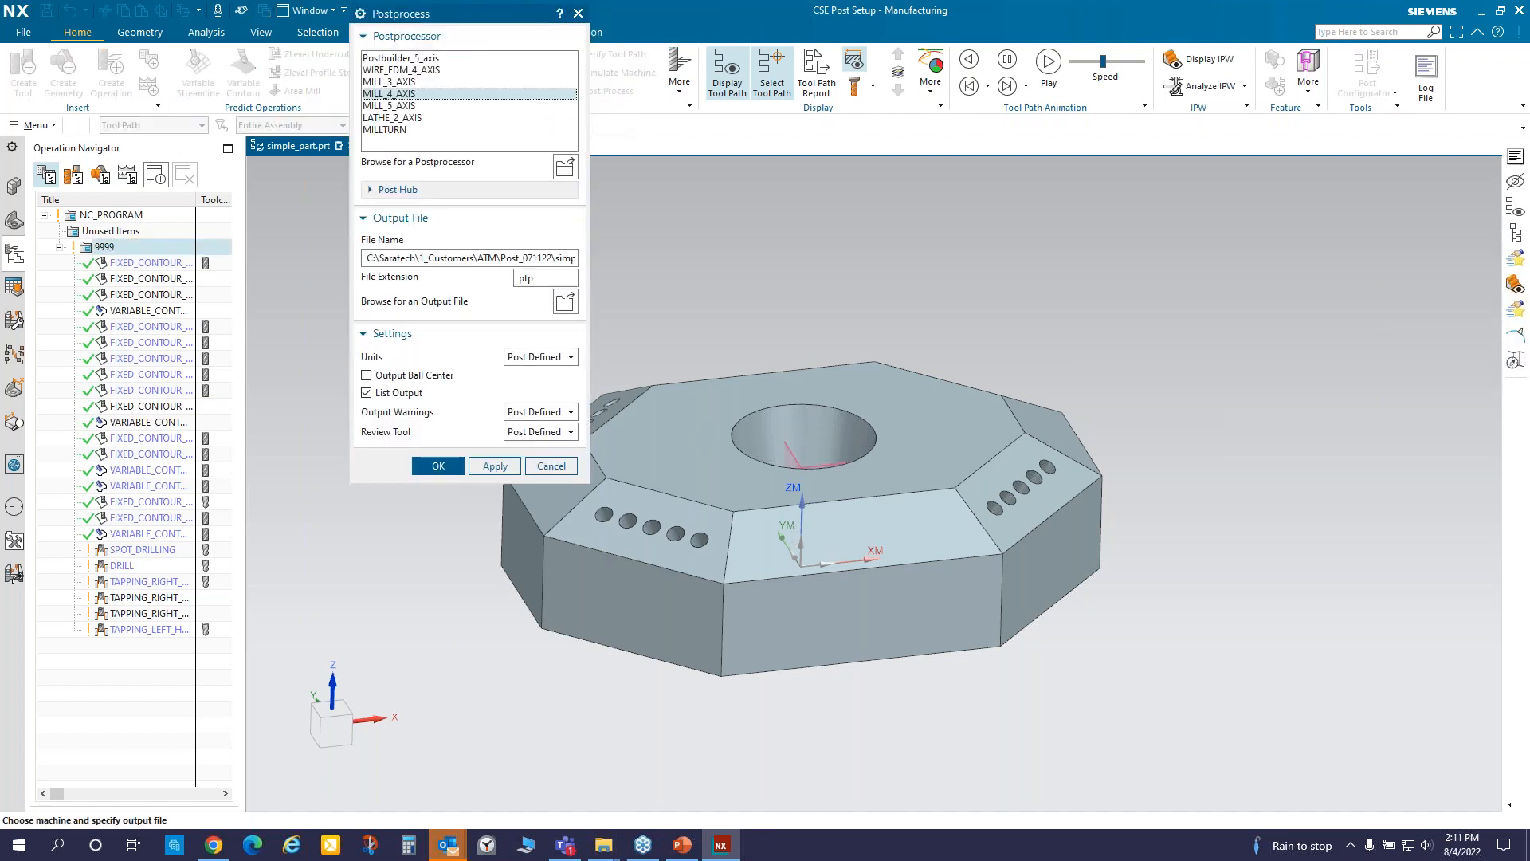
drag(513, 19, 489, 279)
click(394, 315)
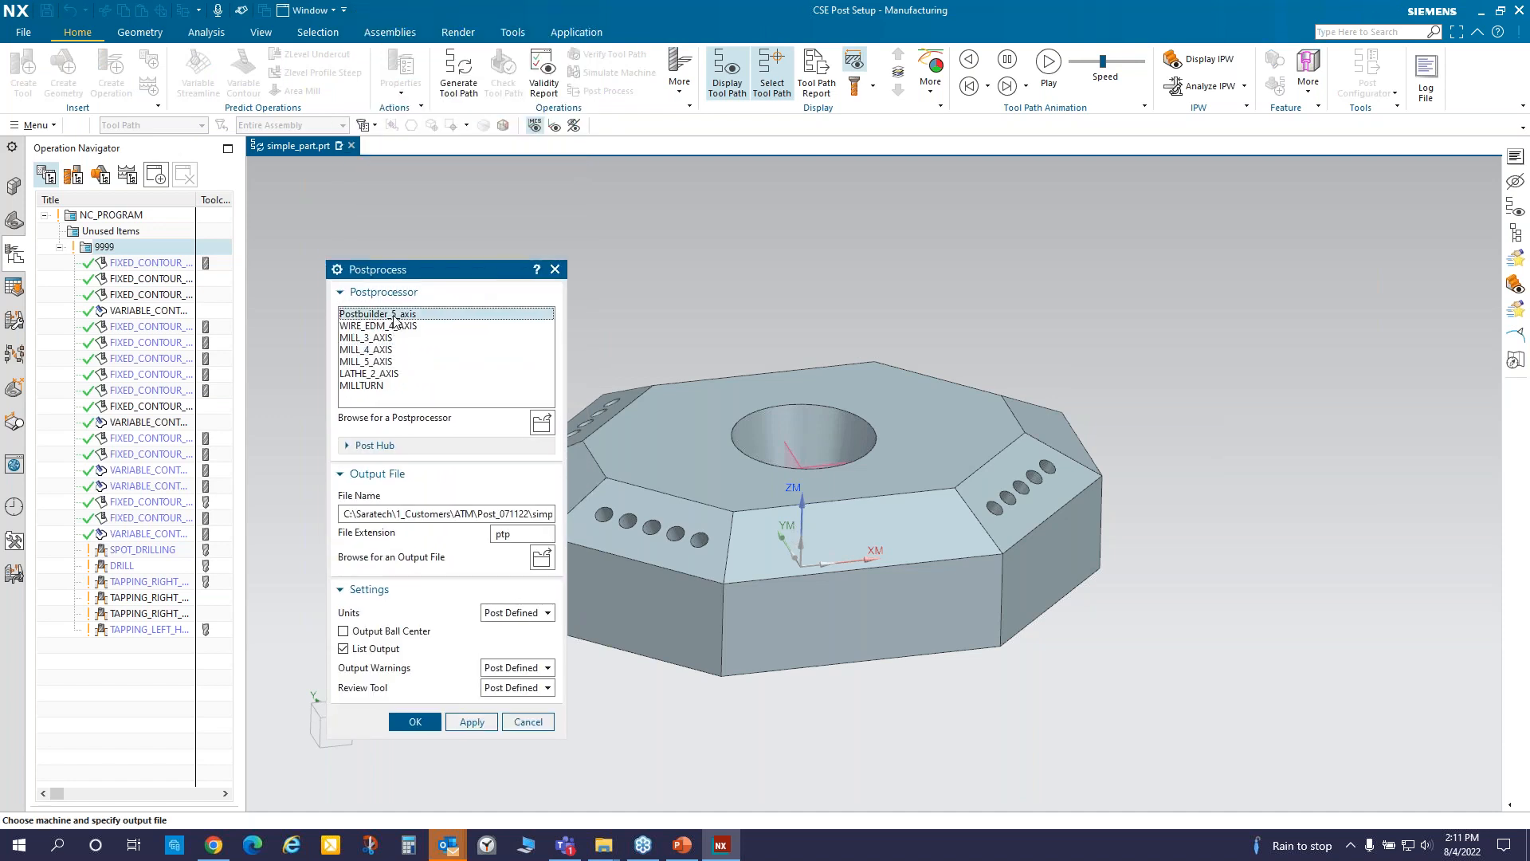
click(410, 722)
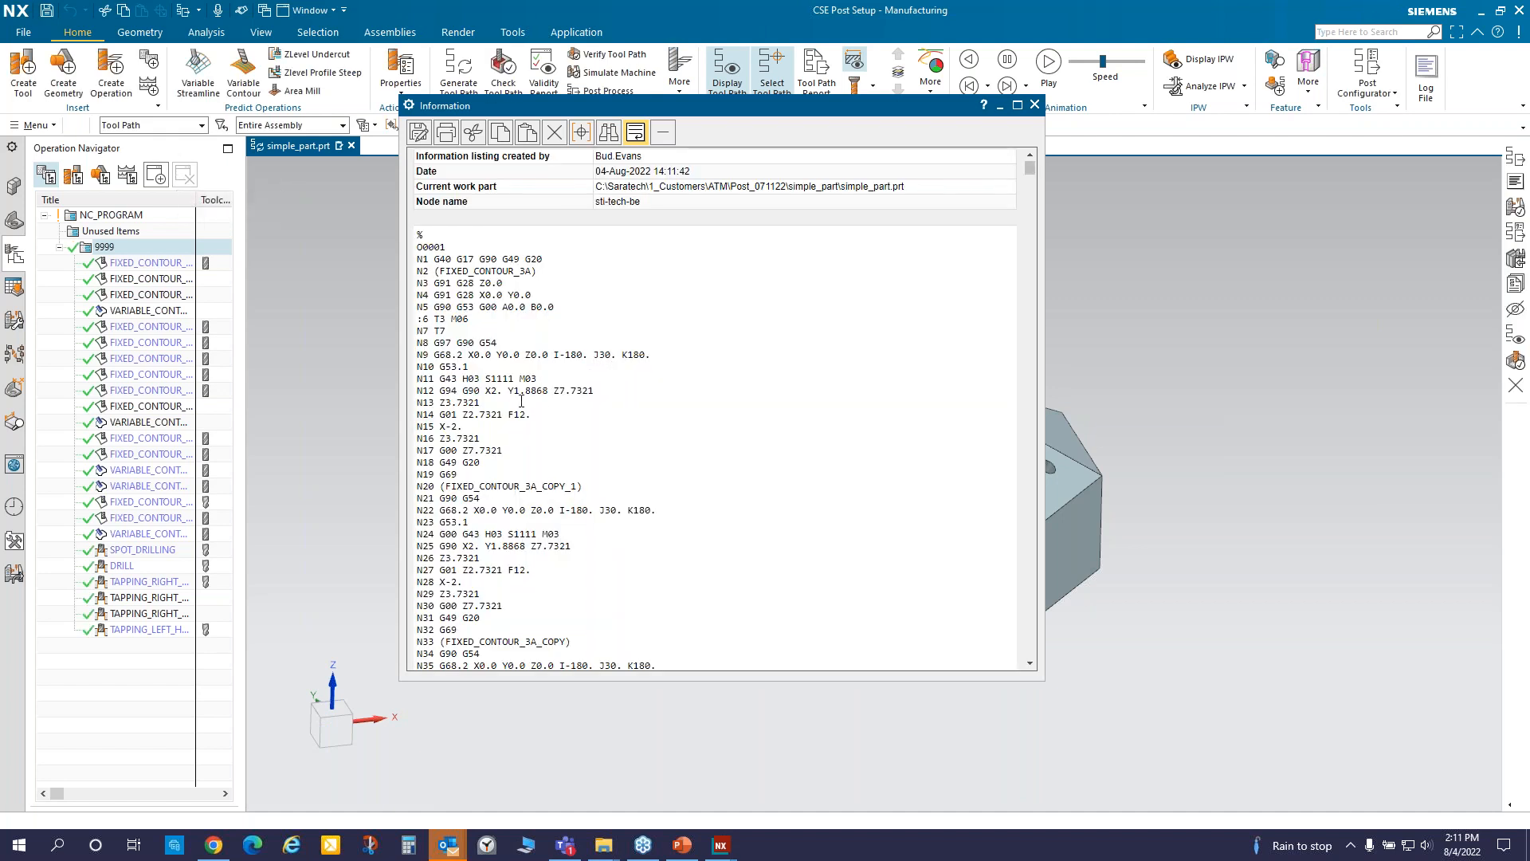
click(1034, 105)
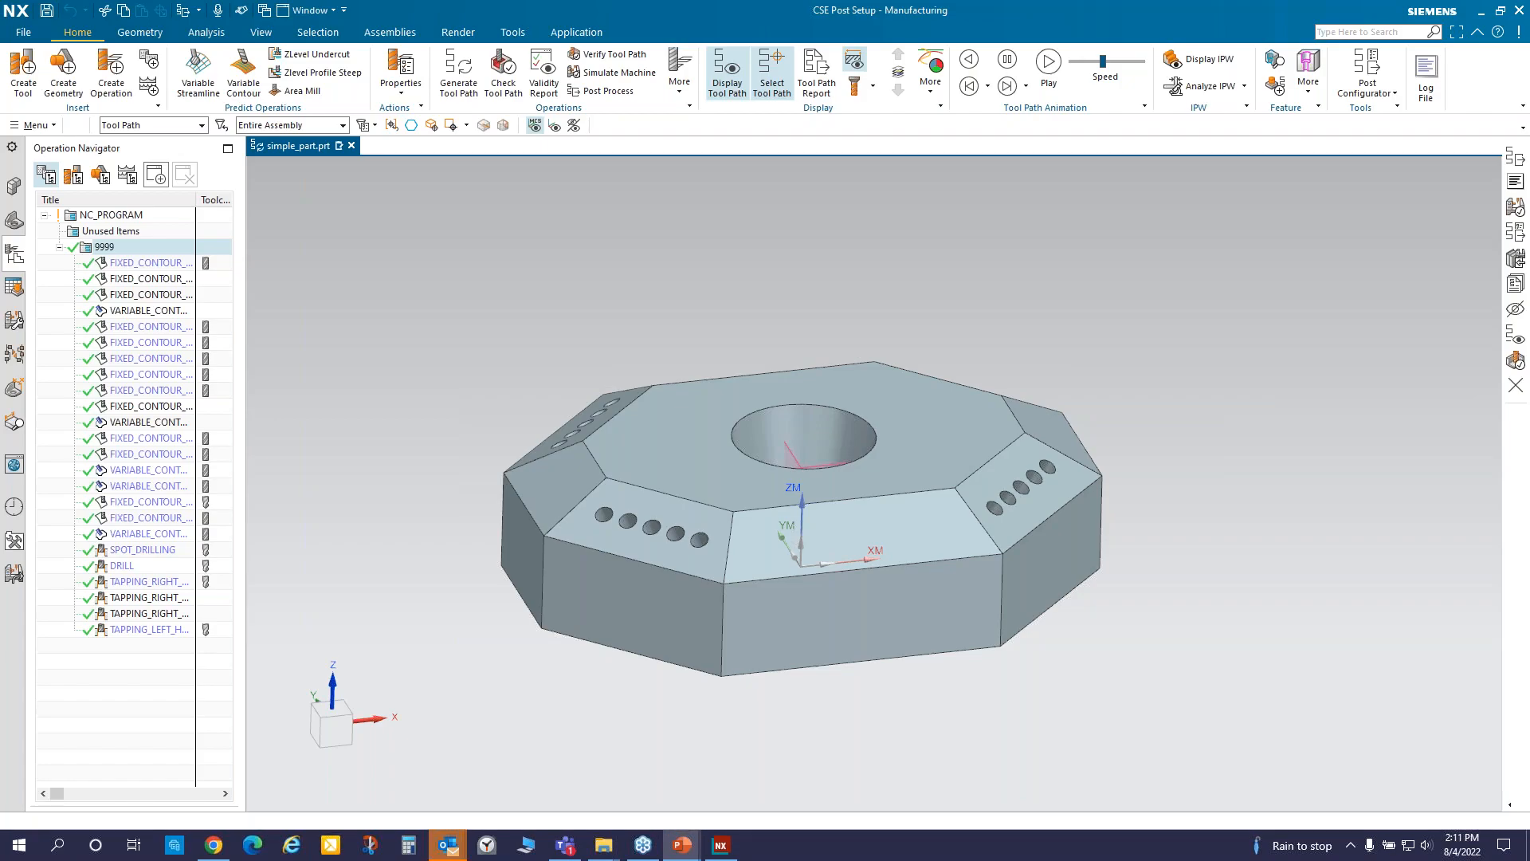
click(682, 845)
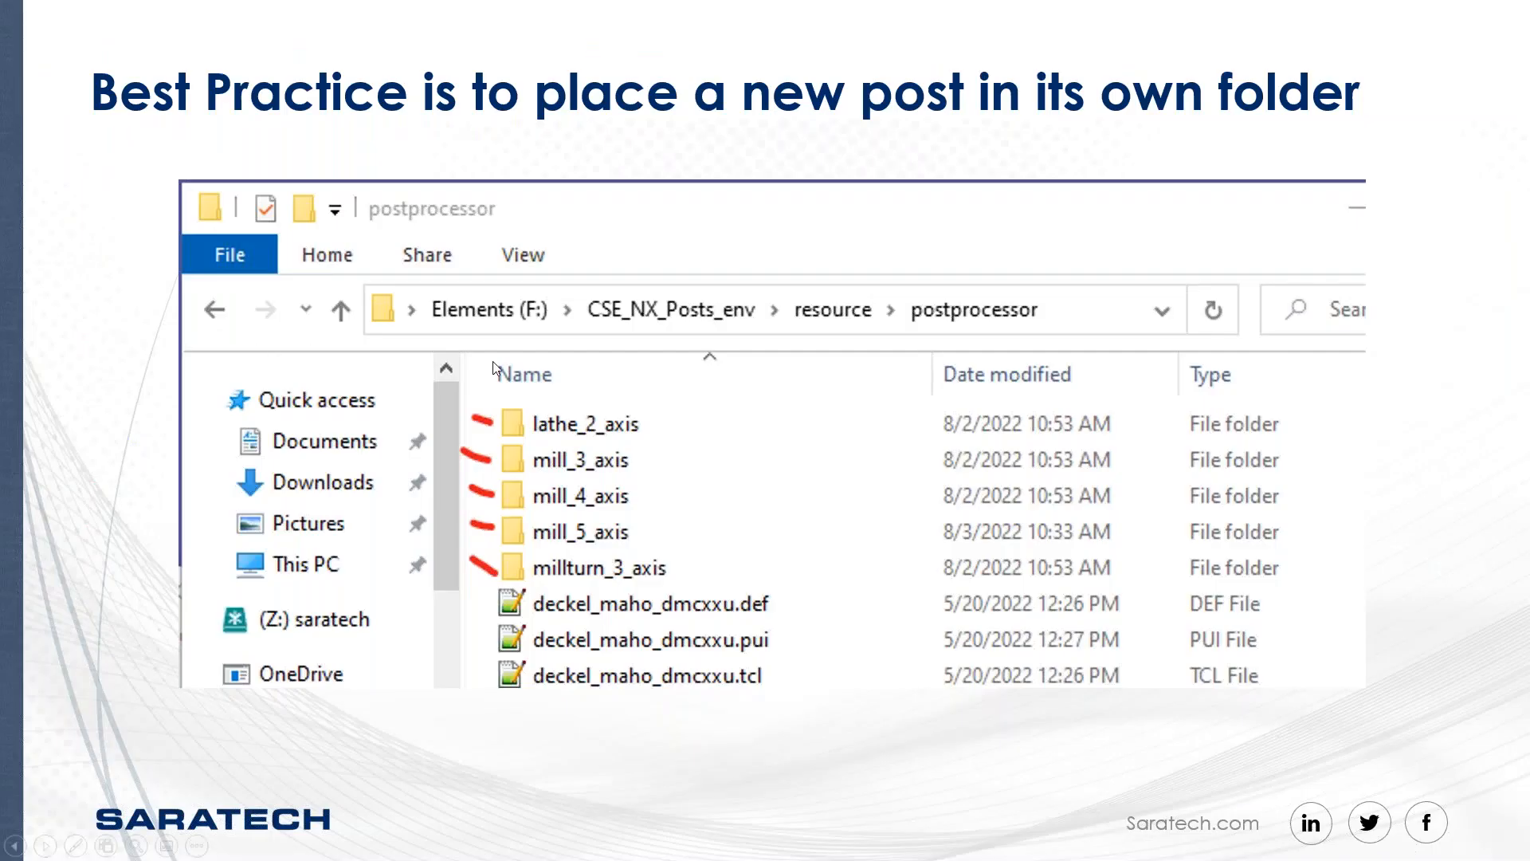
click(712, 378)
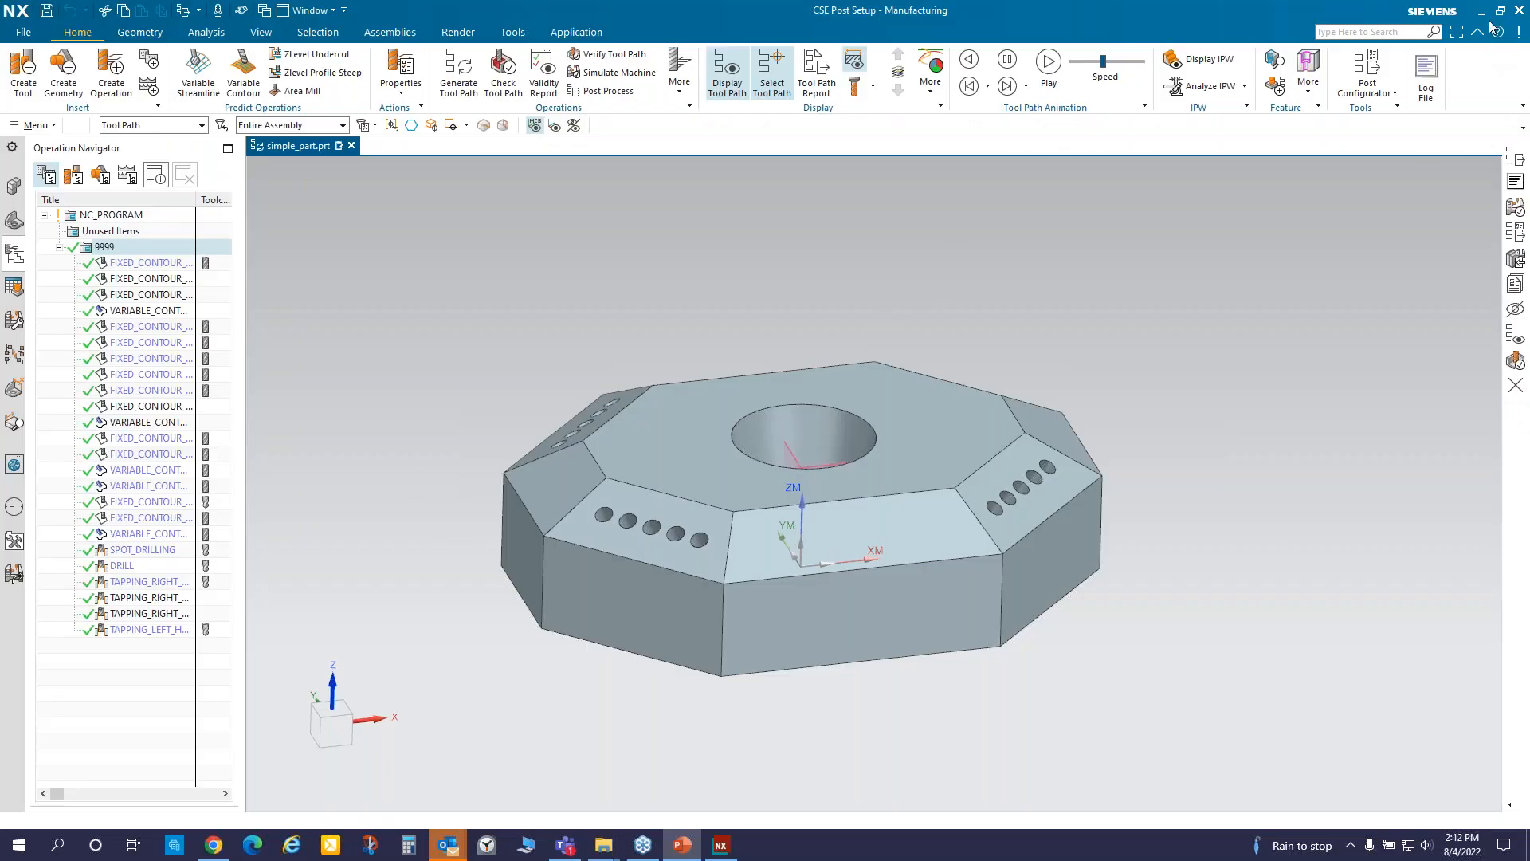
- Examine the user defined start events available for a FIXED_CONTOUR operation in group 9999, and leave without adding any
right_click(154, 375)
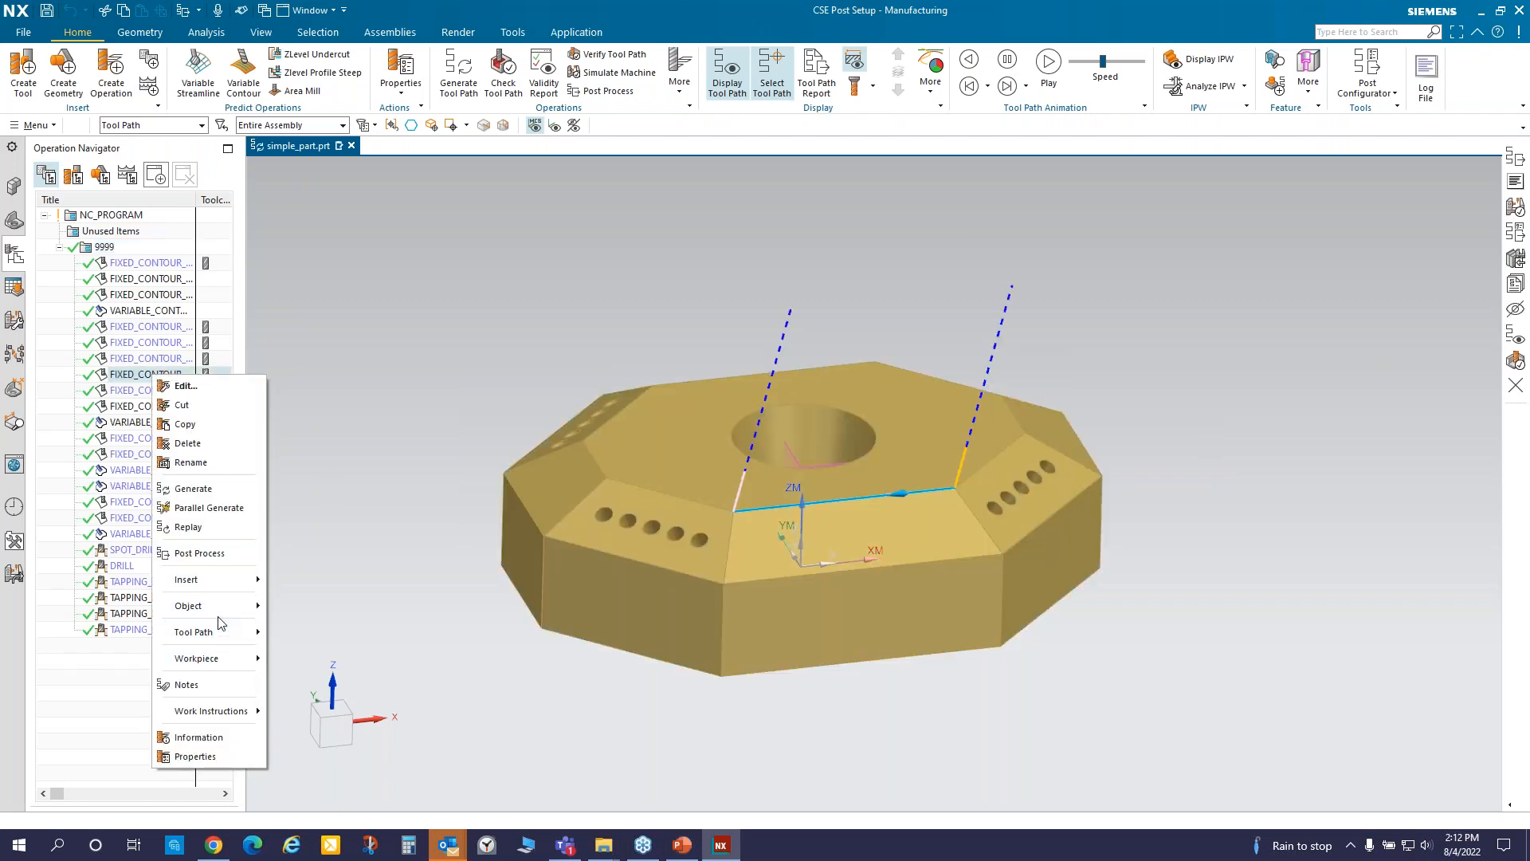
mouse_move(247, 606)
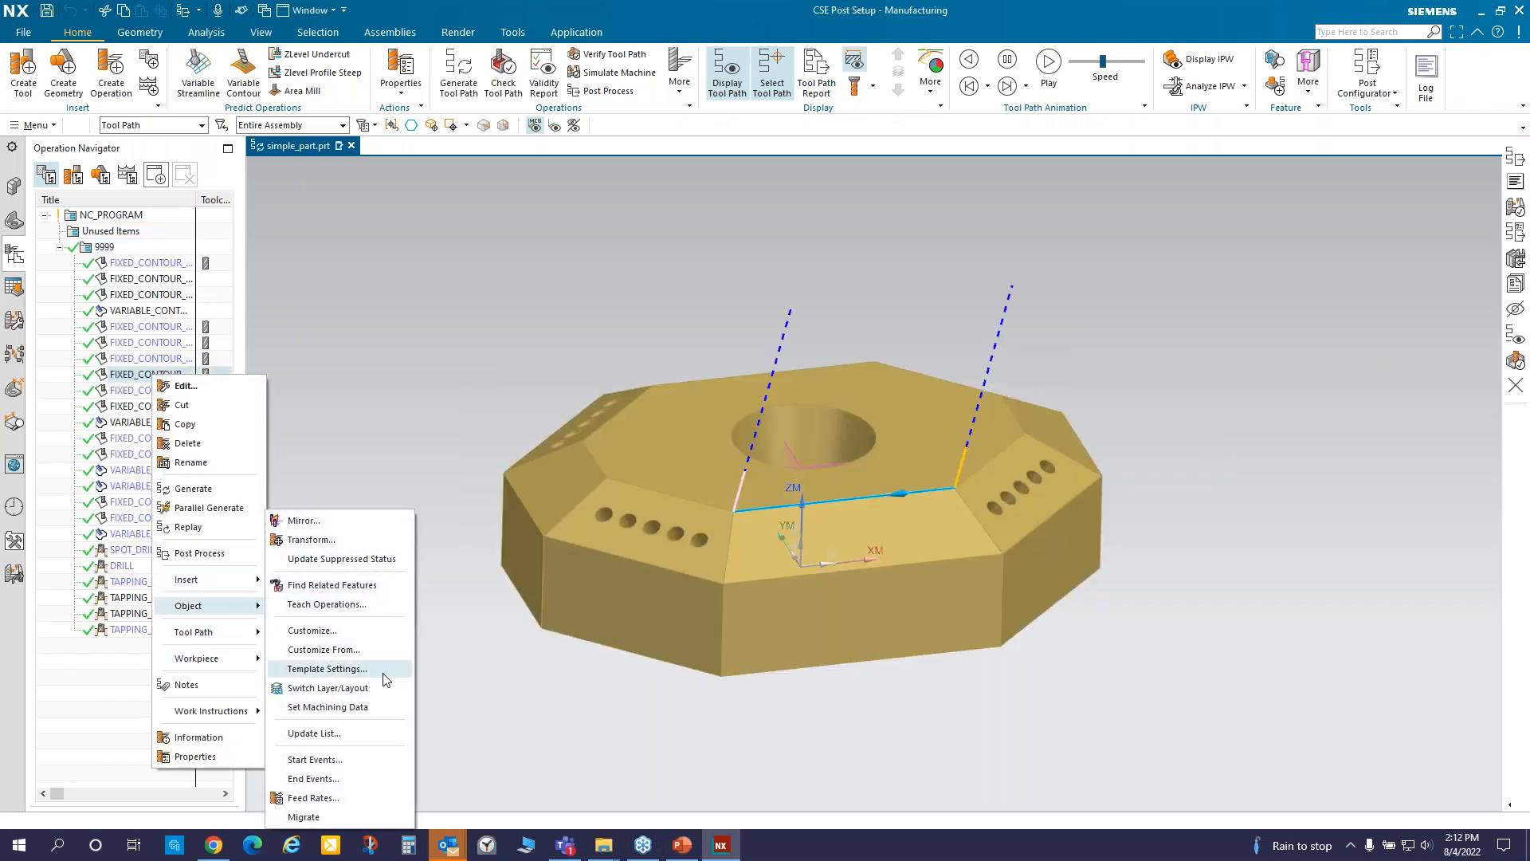
click(362, 759)
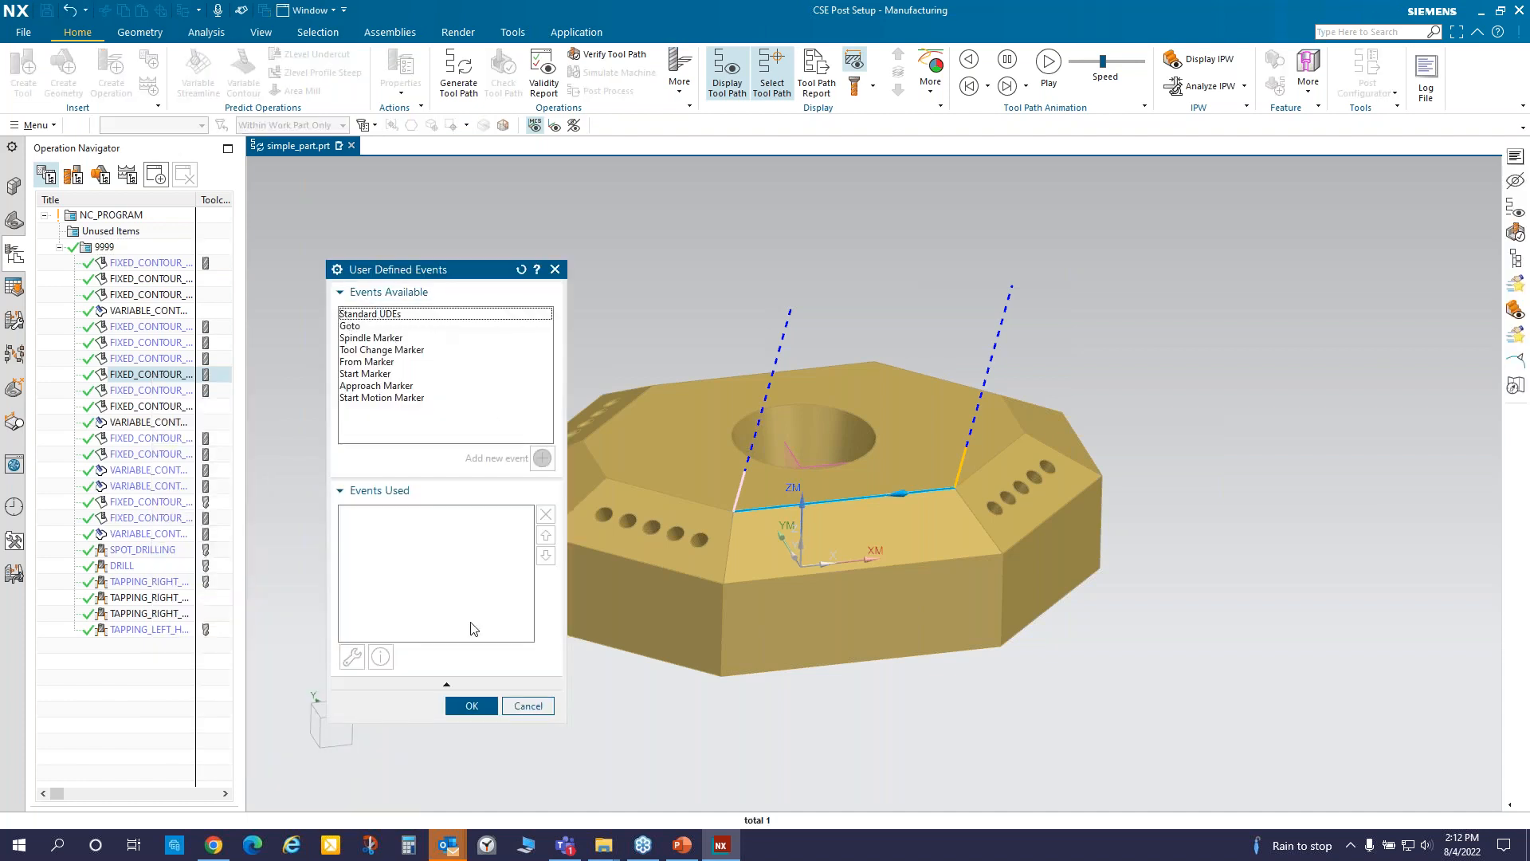
click(528, 705)
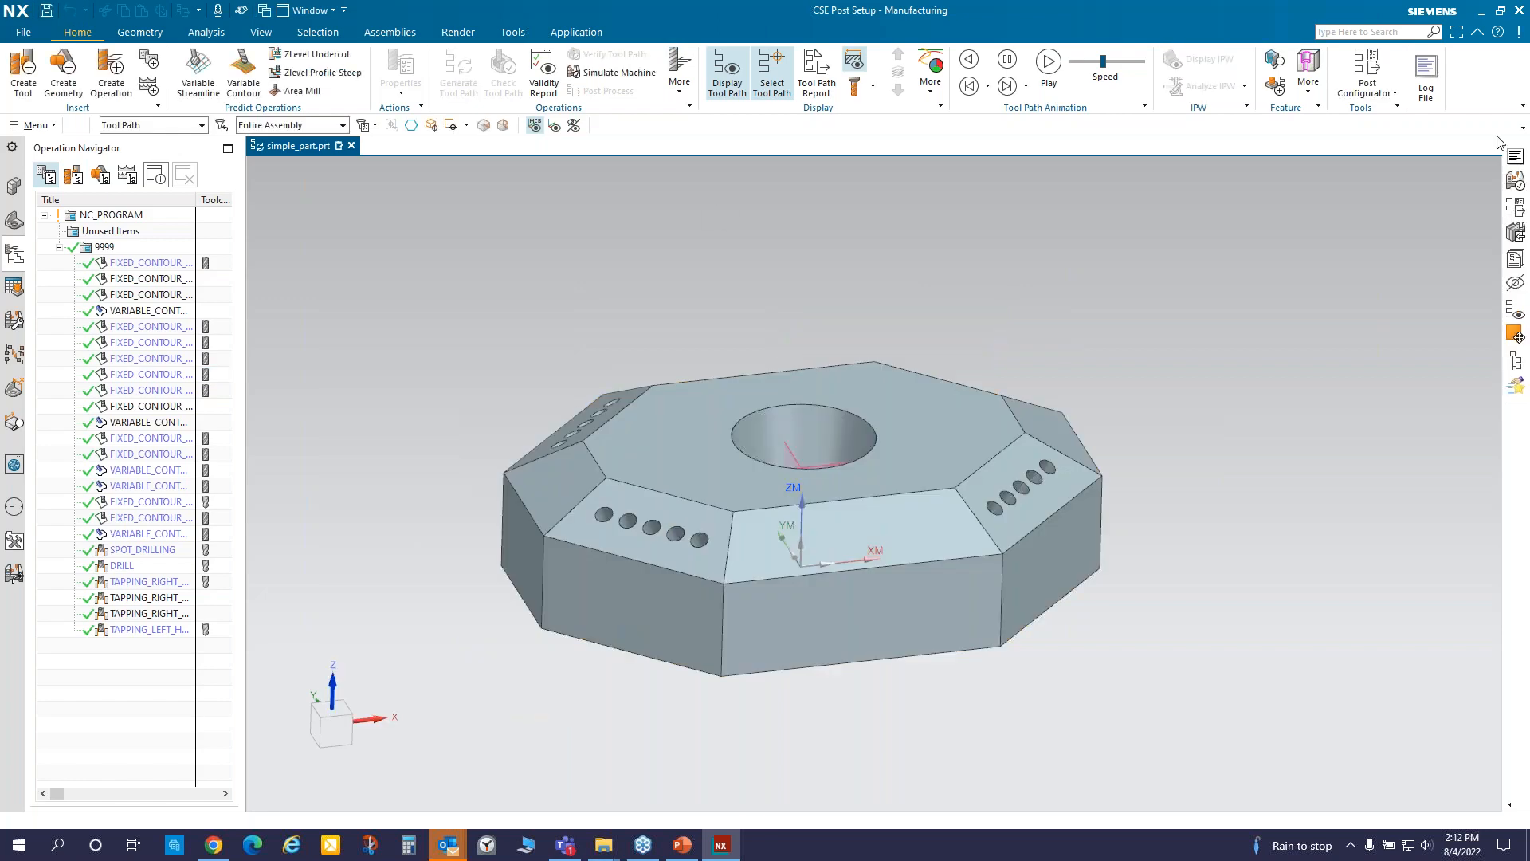
- Switch to File Explorer, browse to the resource\user_def_event folder, close the CSE_NX_Posts_to_ADD window, and open ude.cdl in Notepad++
click(1484, 12)
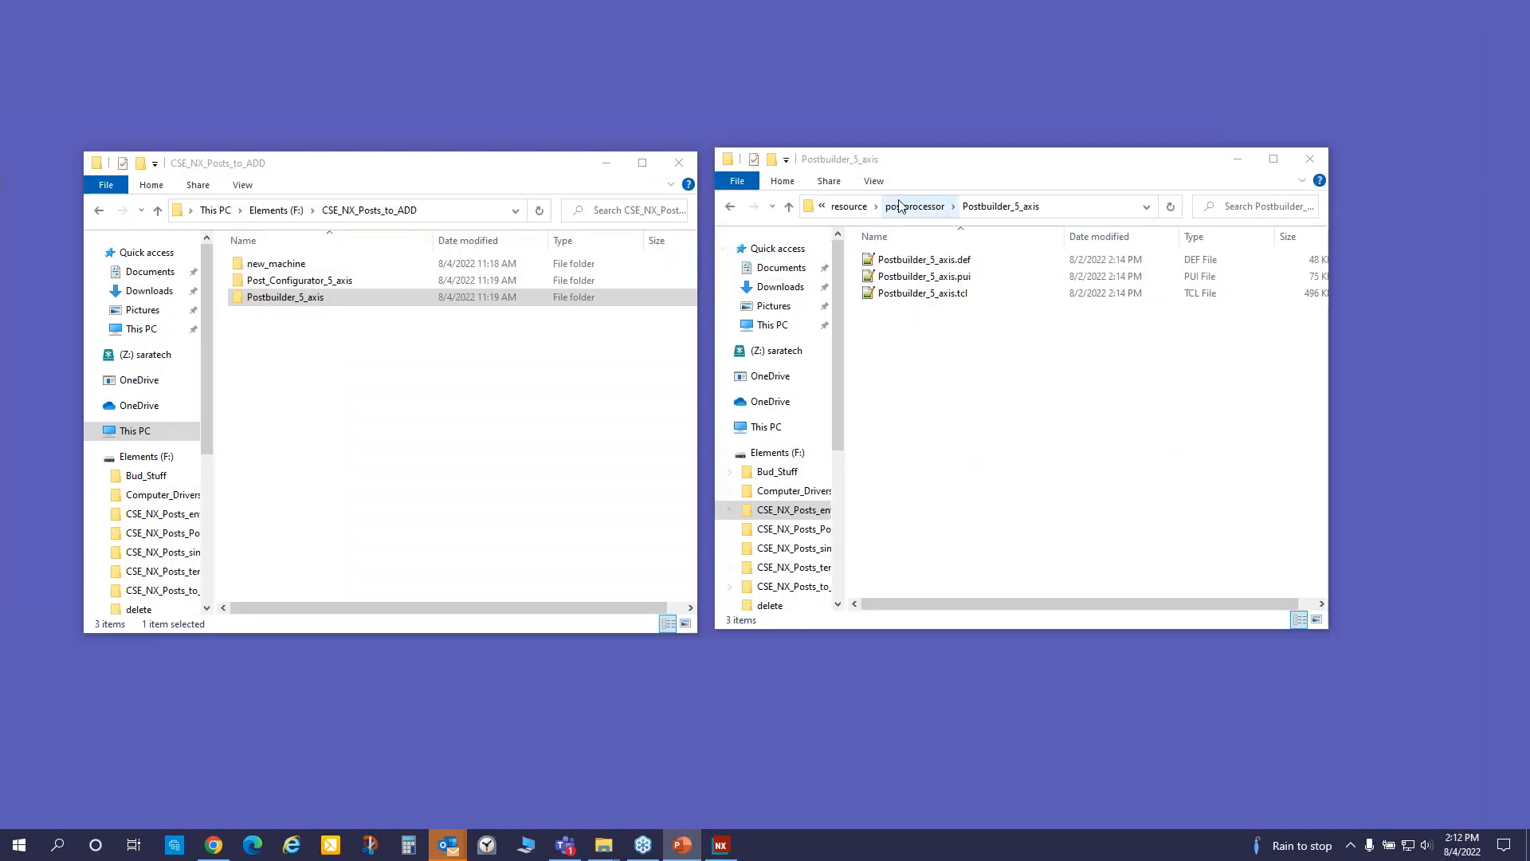
click(850, 205)
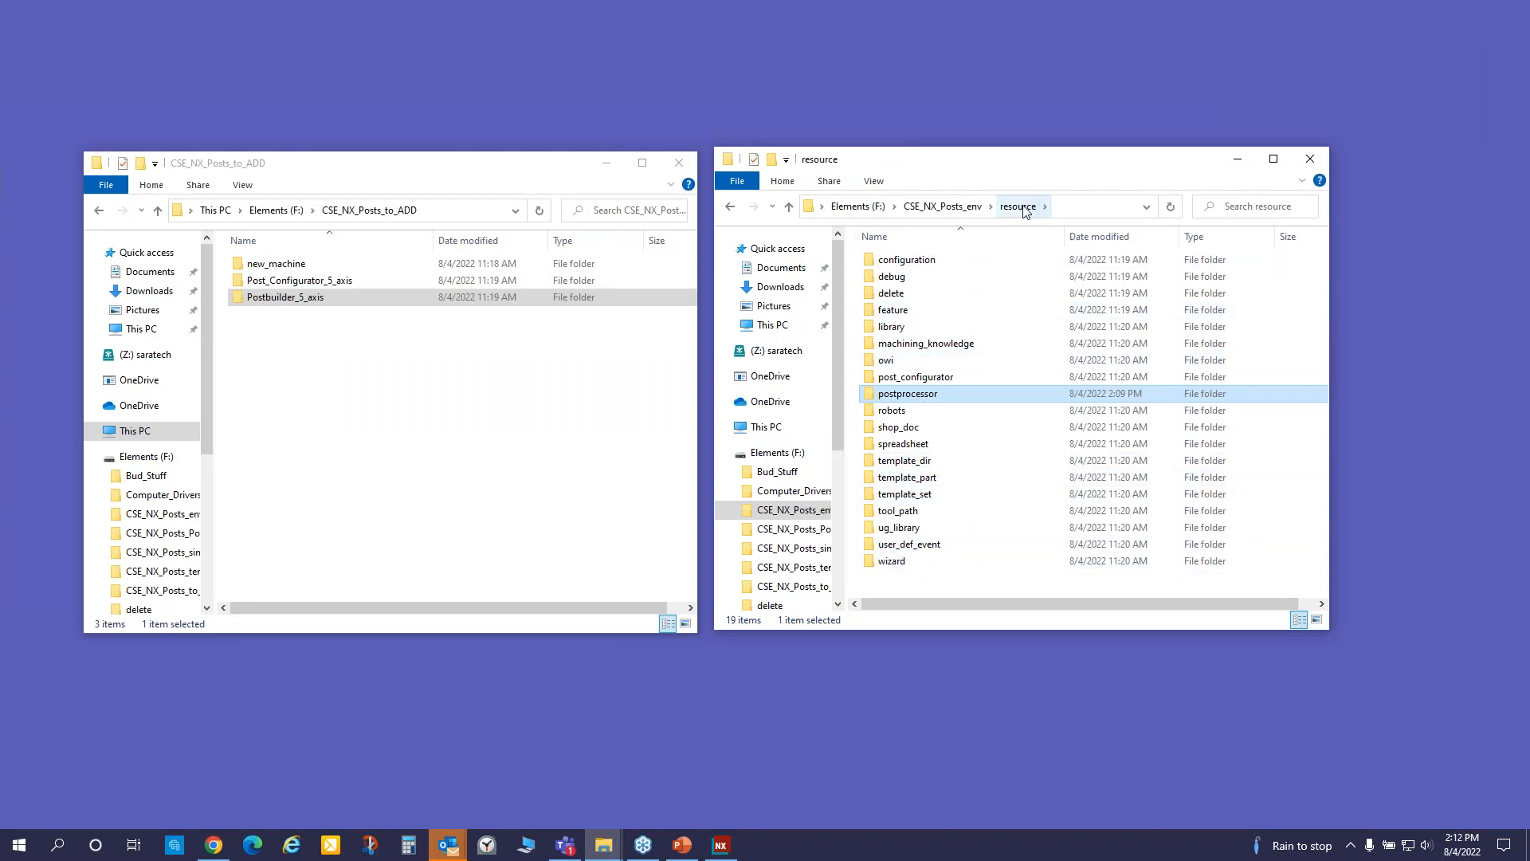
double_click(903, 548)
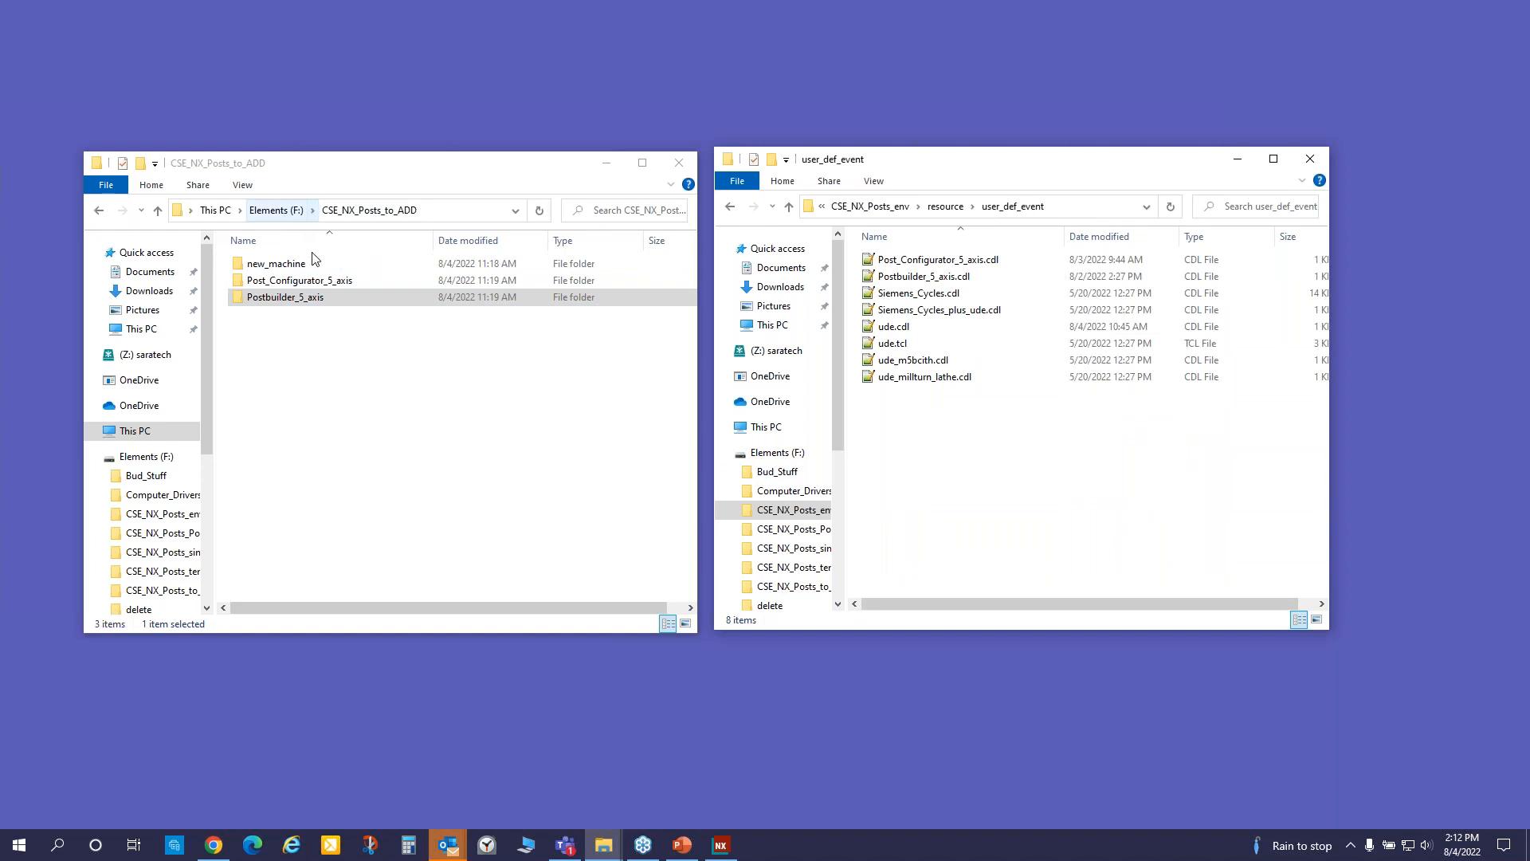
click(682, 169)
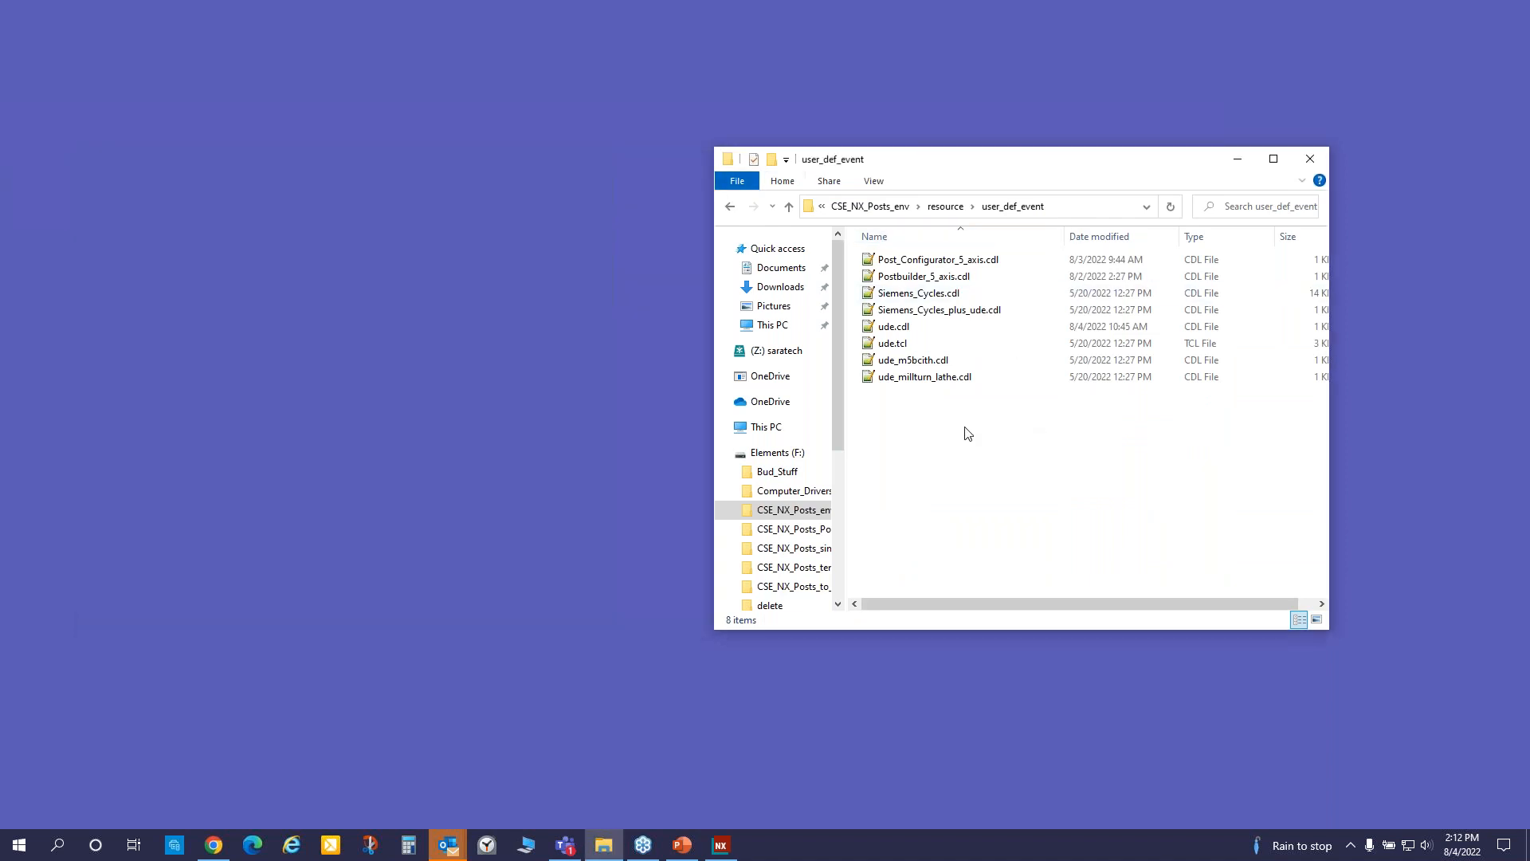
double_click(894, 327)
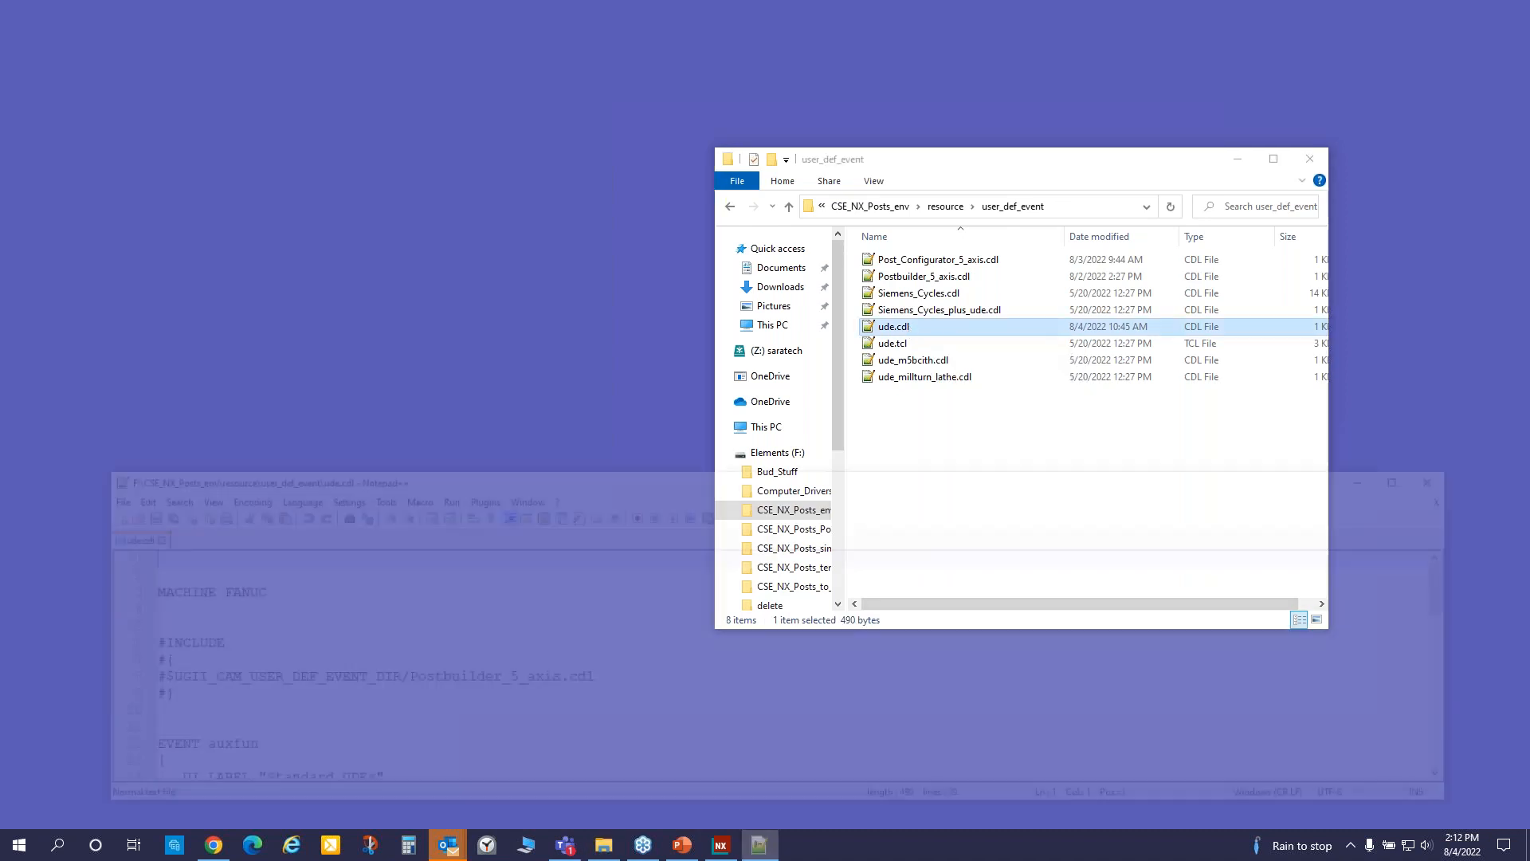
drag(886, 460, 885, 442)
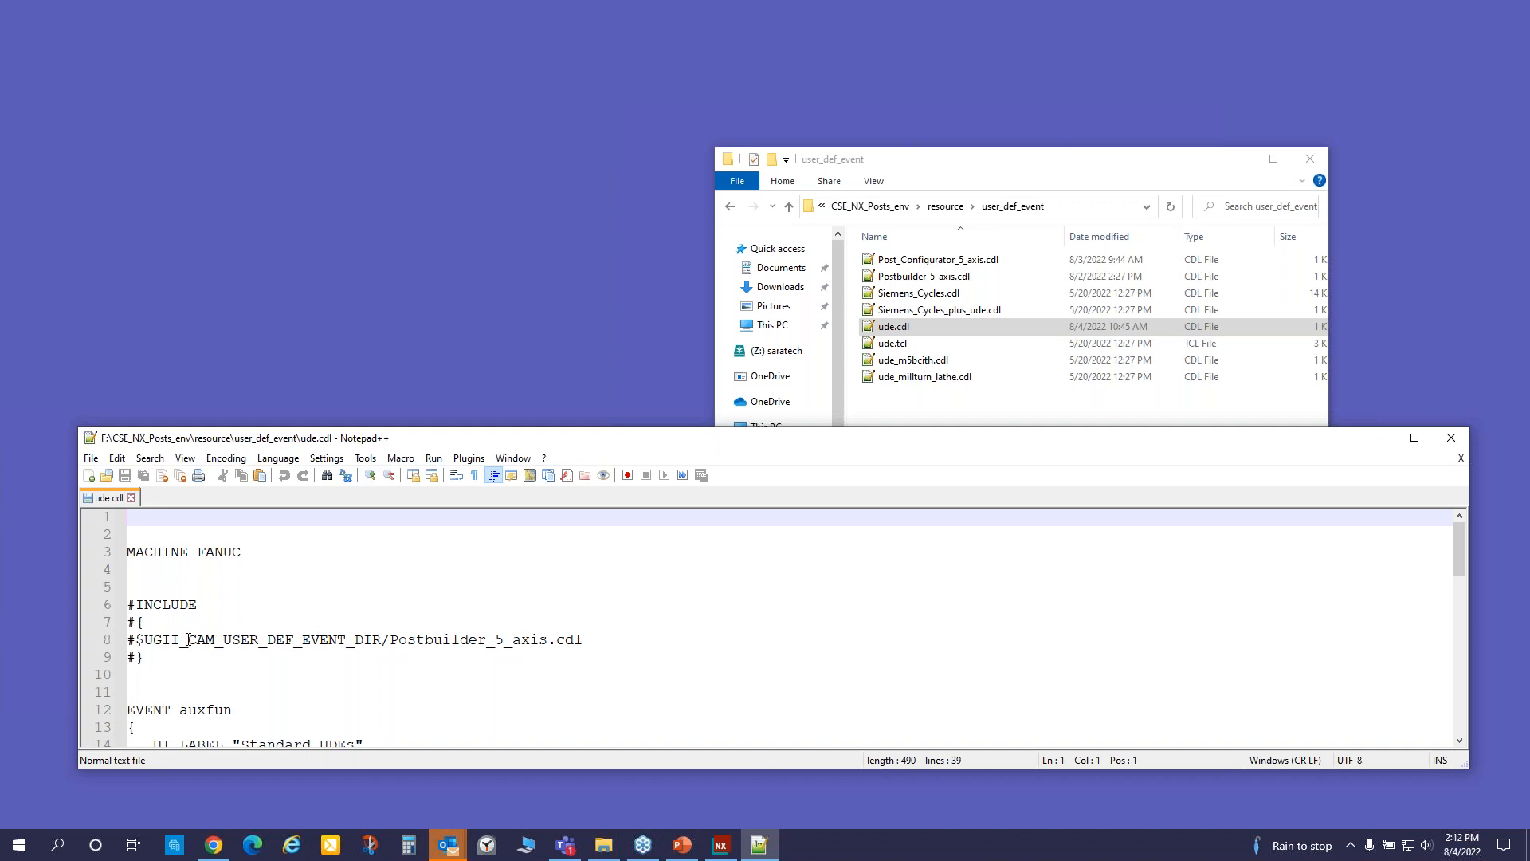
- Uncomment the four-line INCLUDE block for Postbuilder_5_axis.cdl in ude.cdl by removing the leading # characters
click(137, 605)
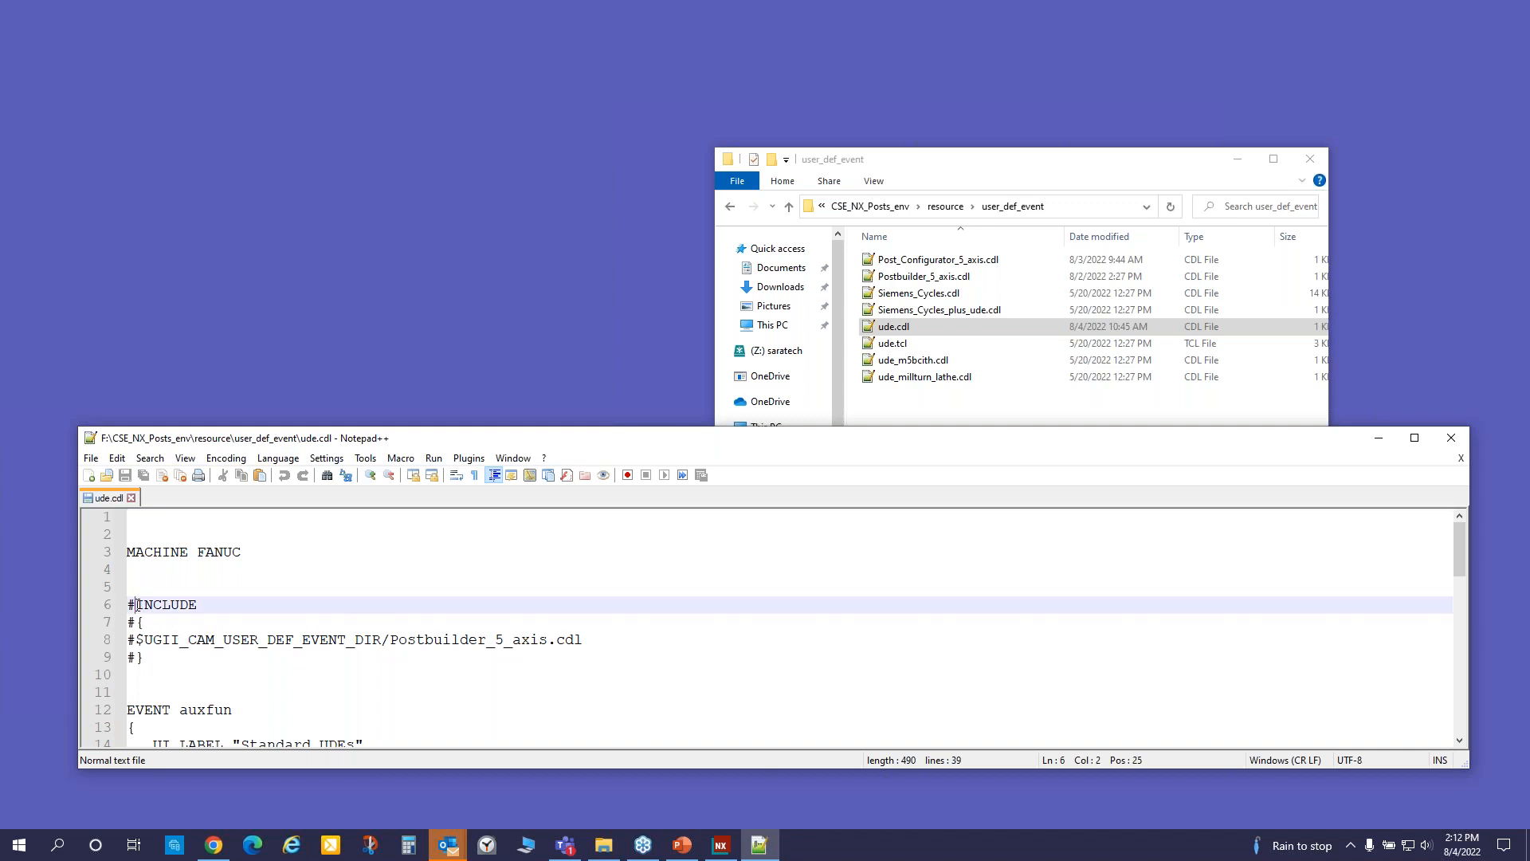
key(BackSpace)
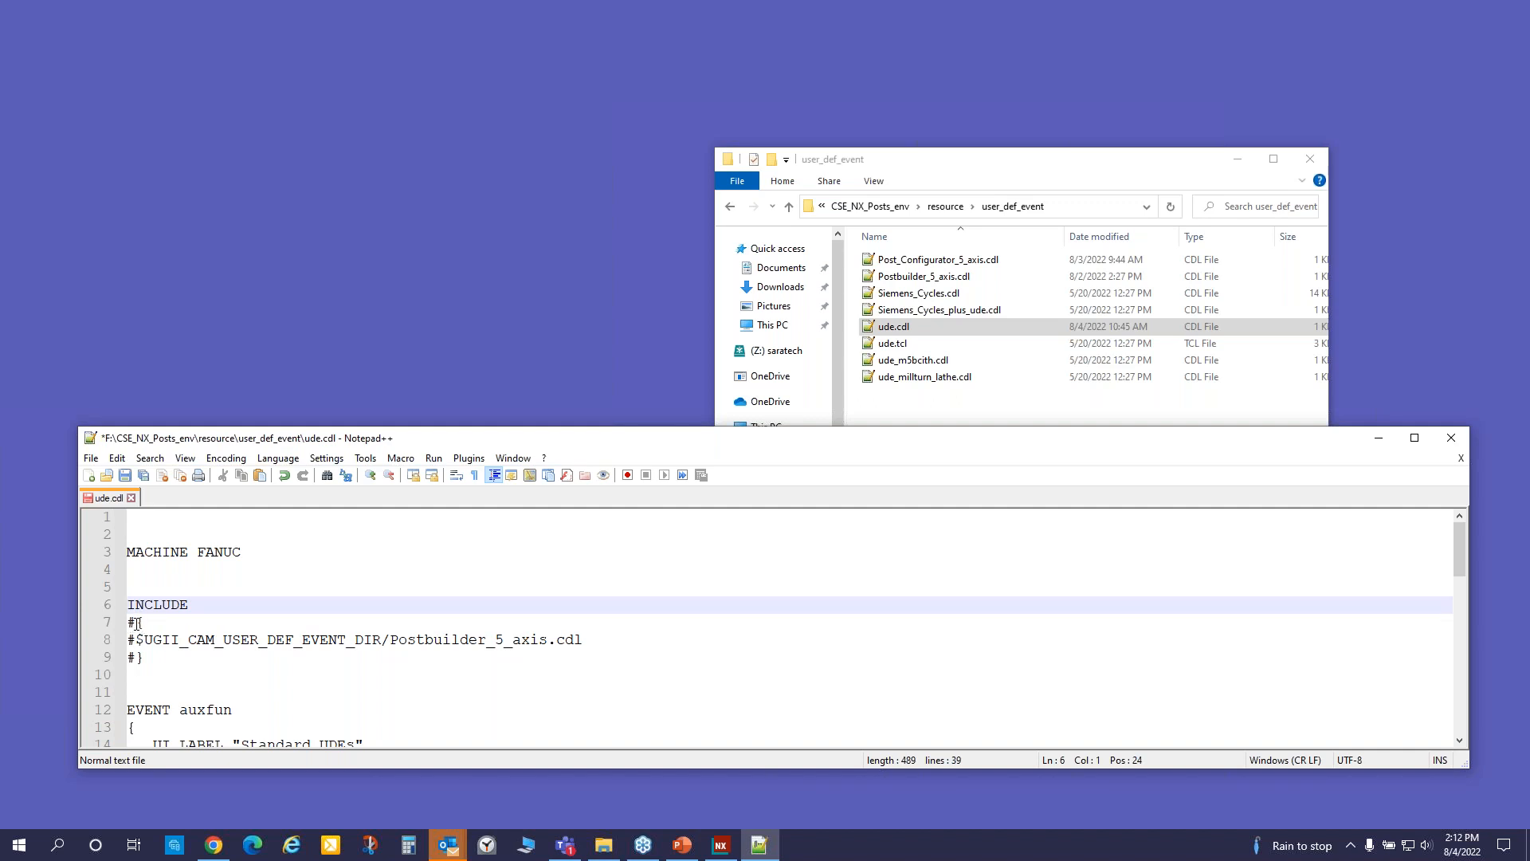
click(136, 622)
key(BackSpace)
click(136, 640)
key(BackSpace)
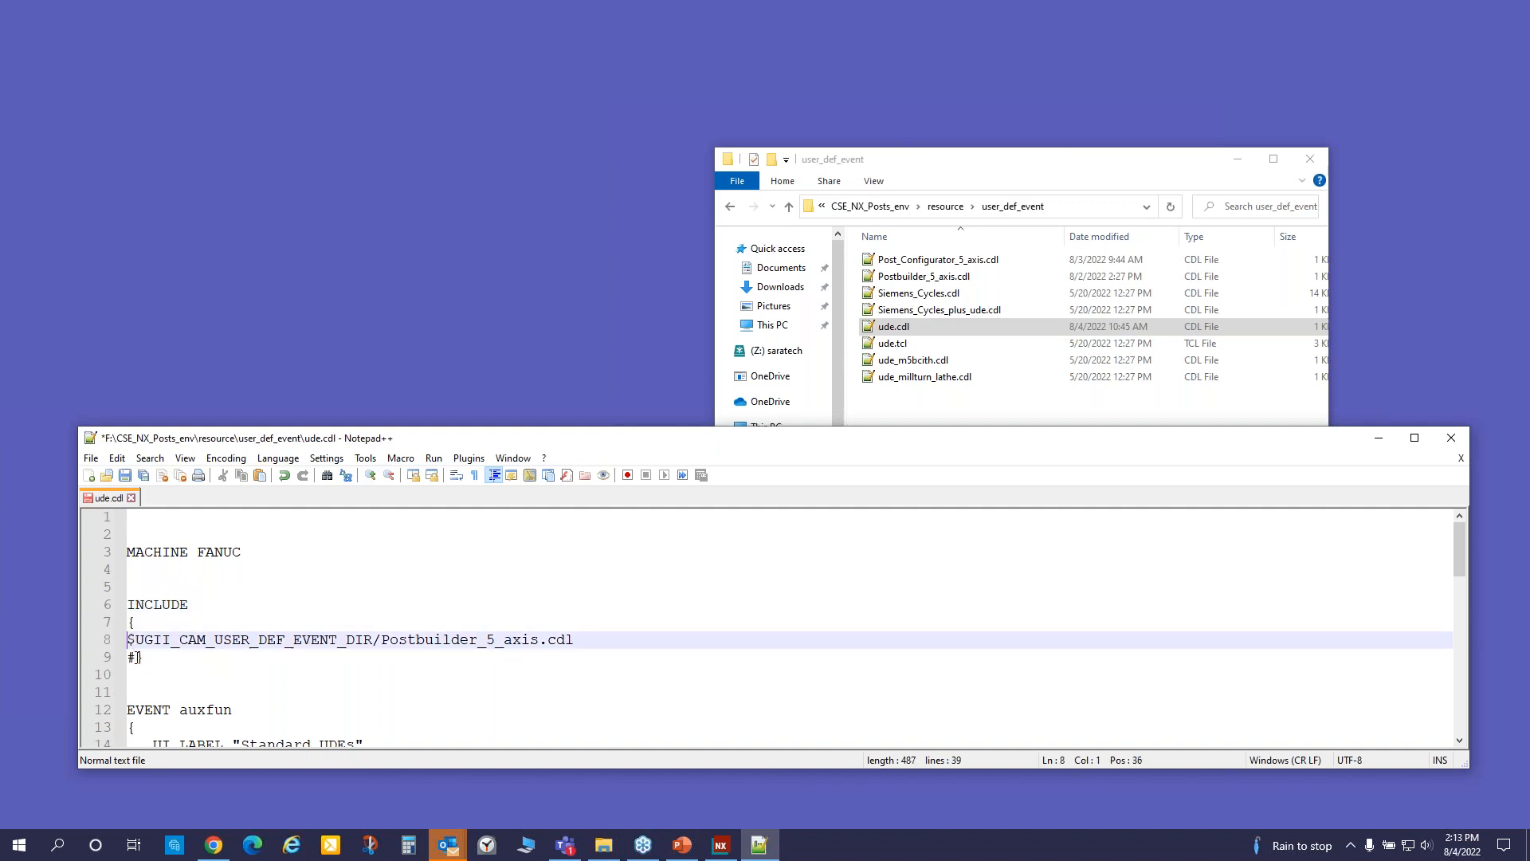
click(136, 658)
key(BackSpace)
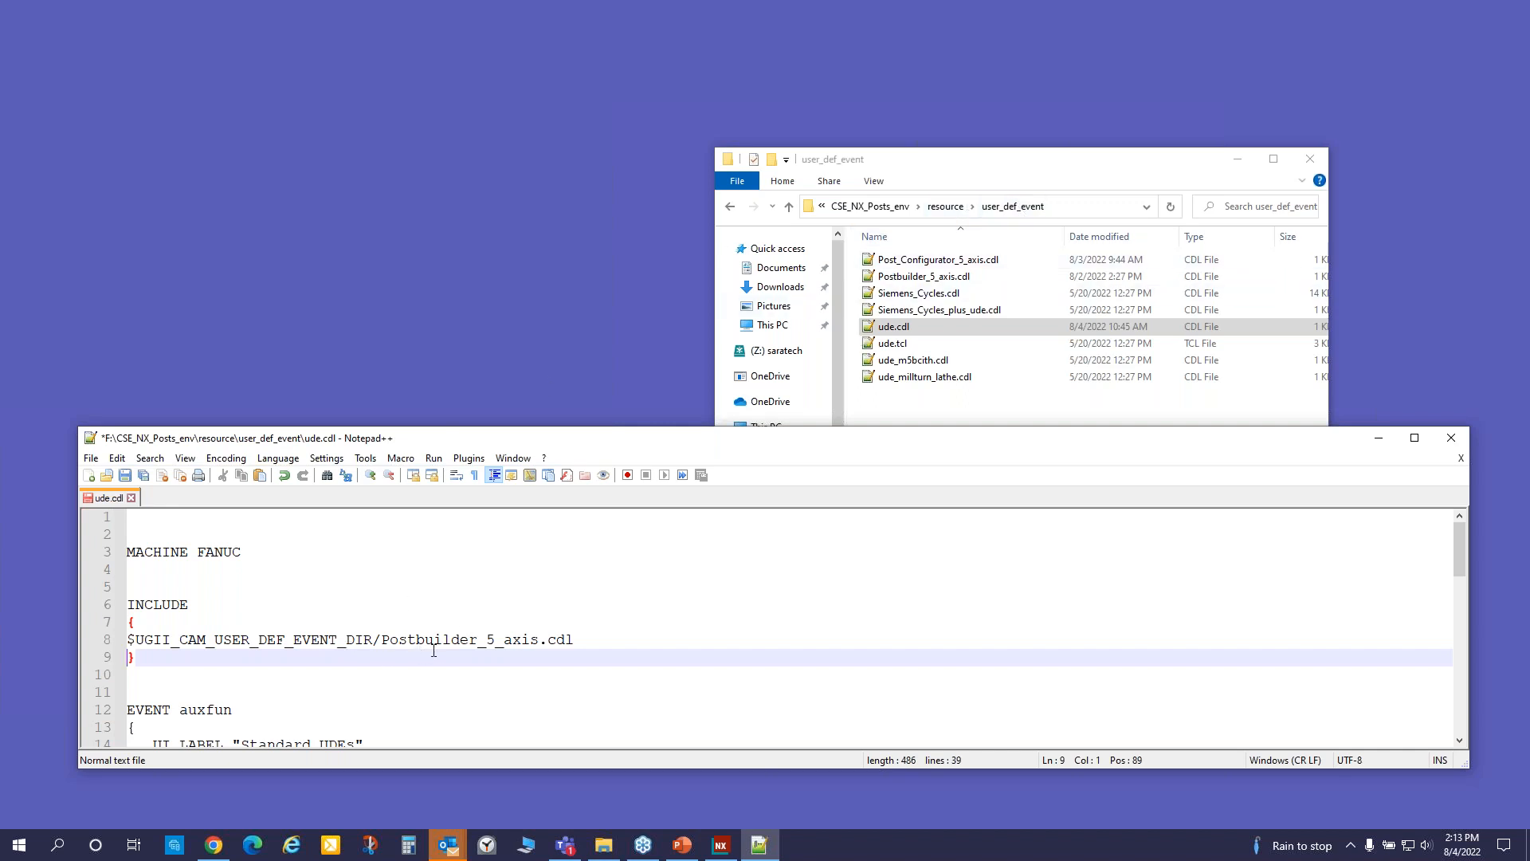
- Open Postbuilder_5_axis.cdl from the user_def_event folder, review its event definitions, and close it
click(973, 278)
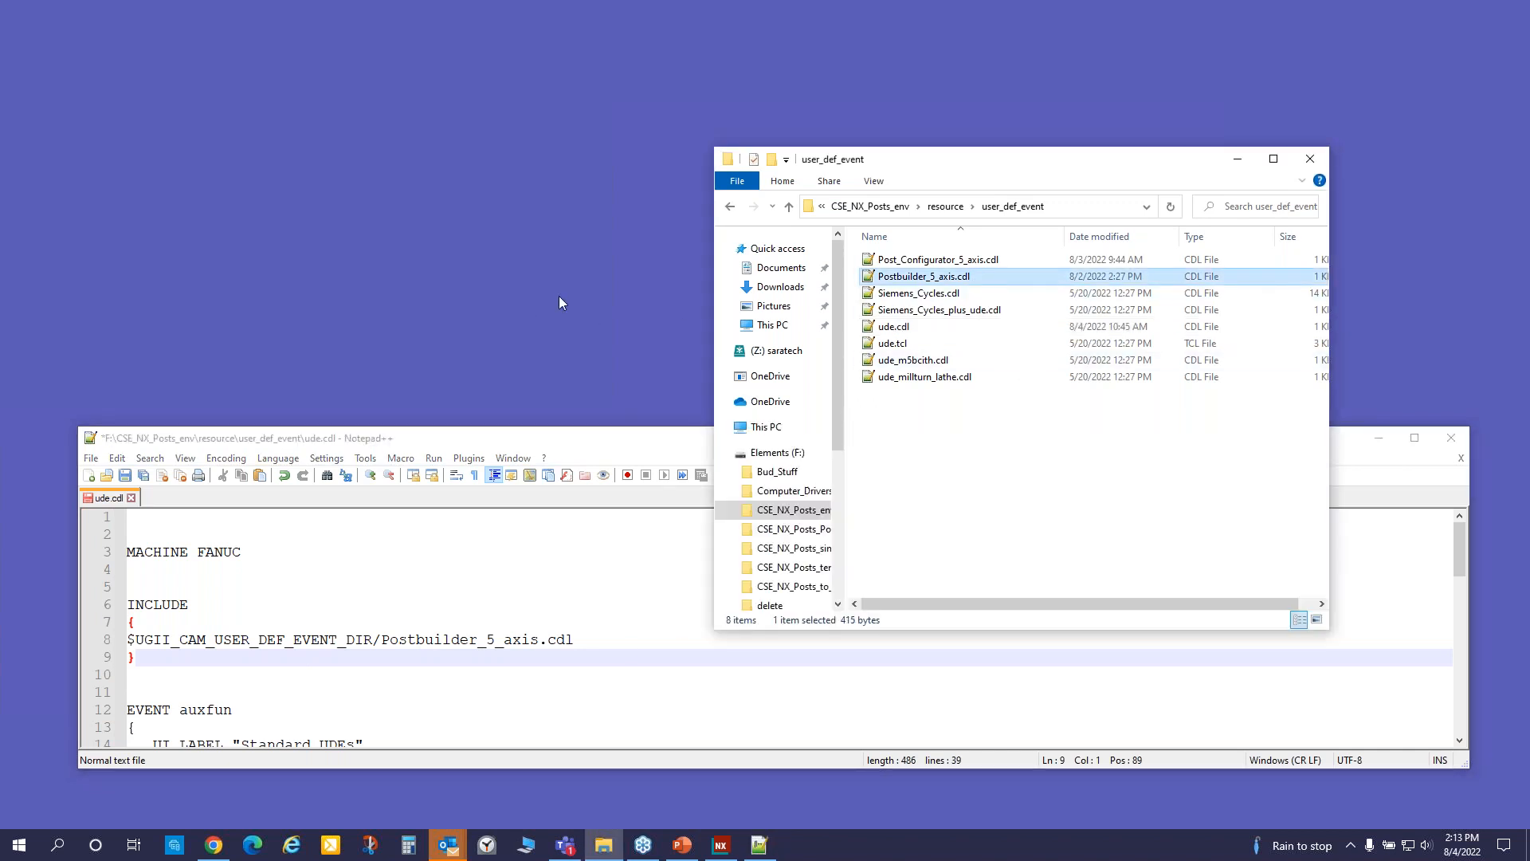
double_click(919, 278)
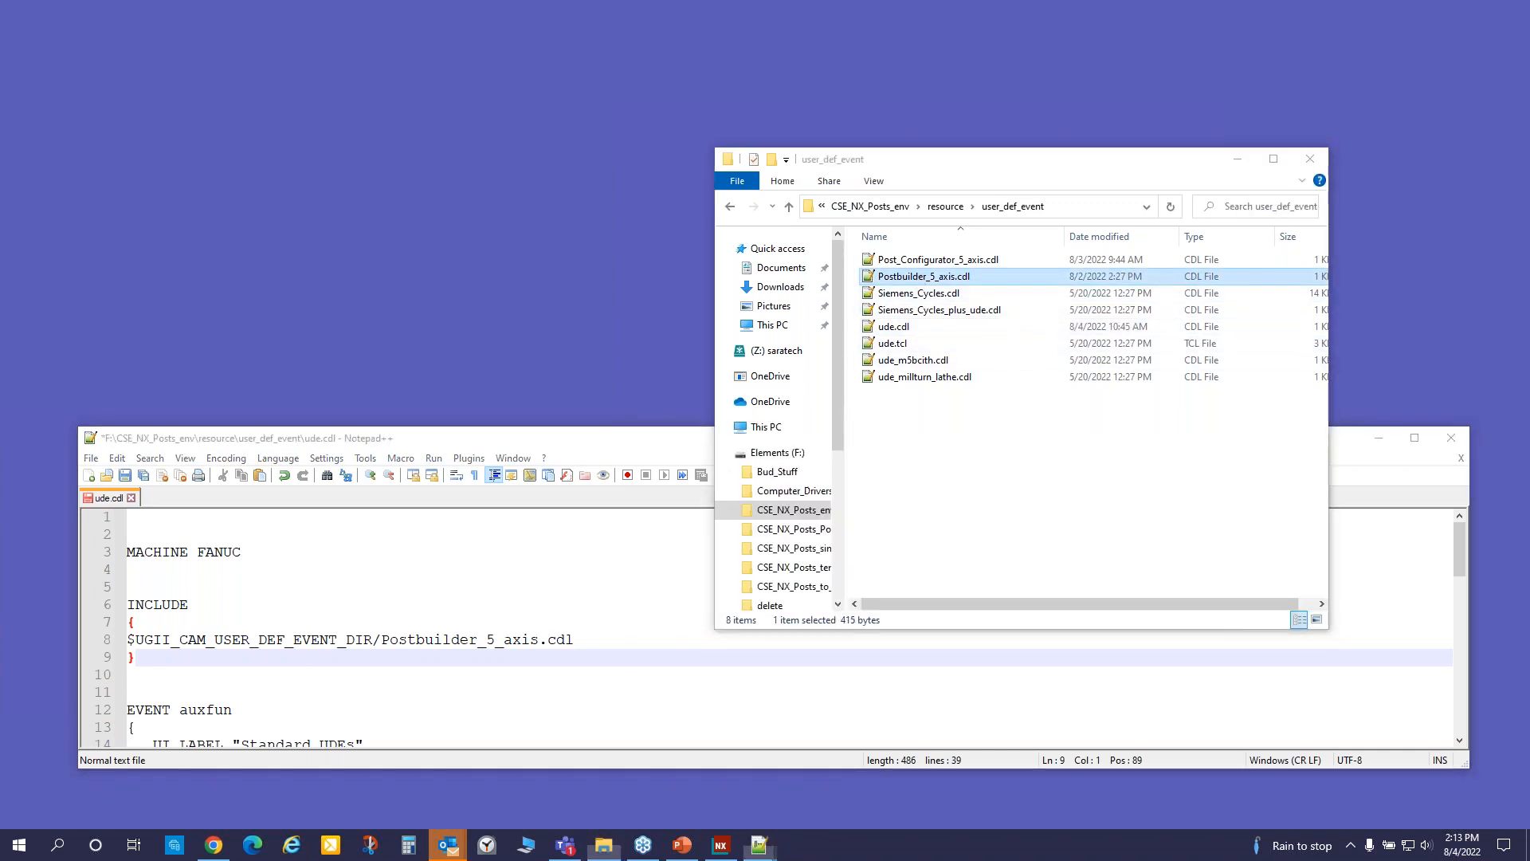
scroll(489, 666, down, 2)
scroll(491, 663, up, 3)
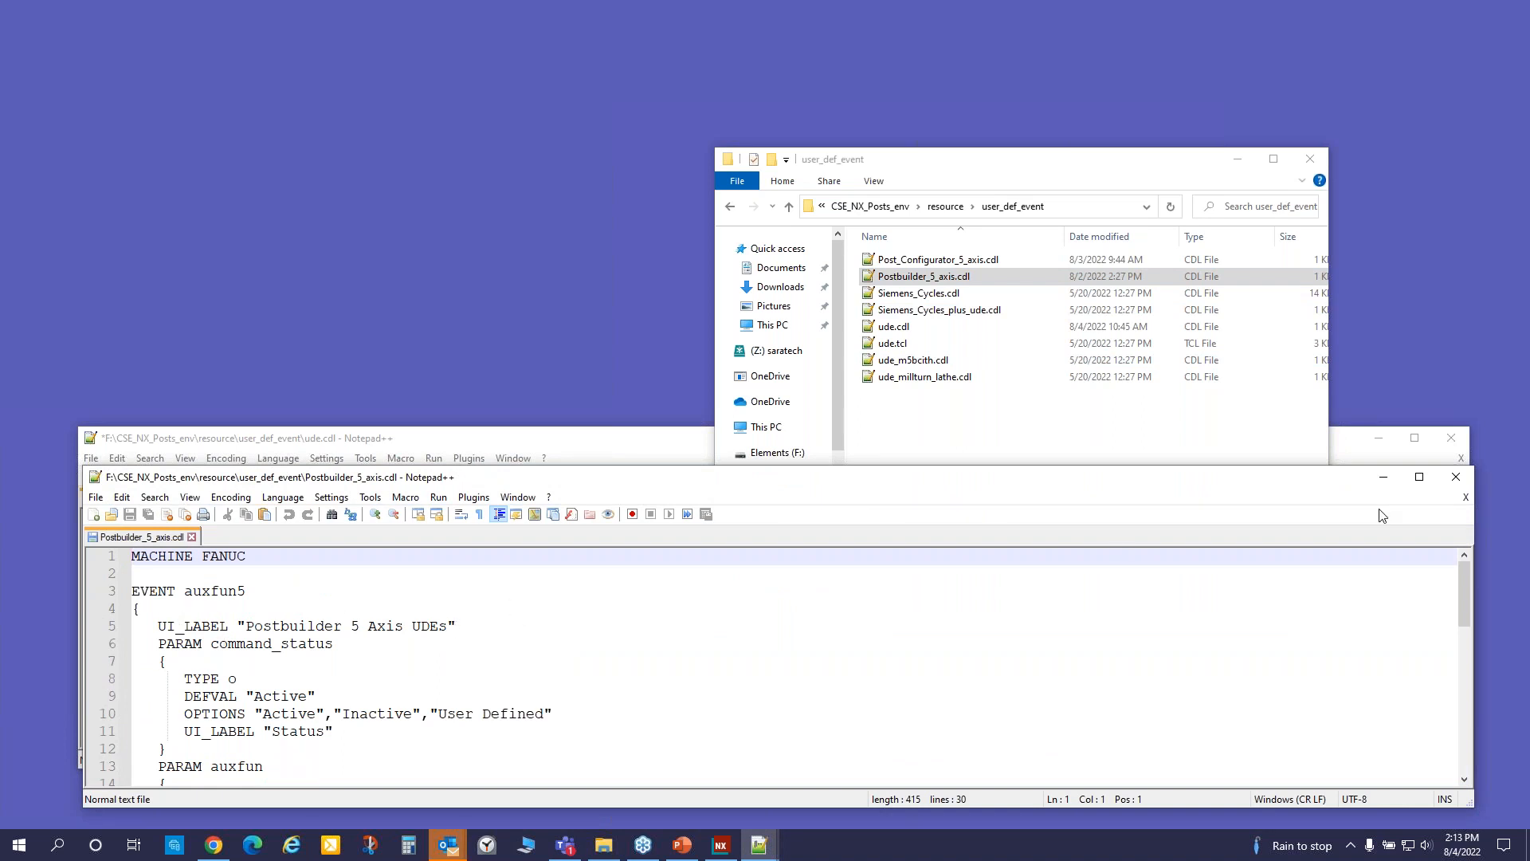
click(1454, 479)
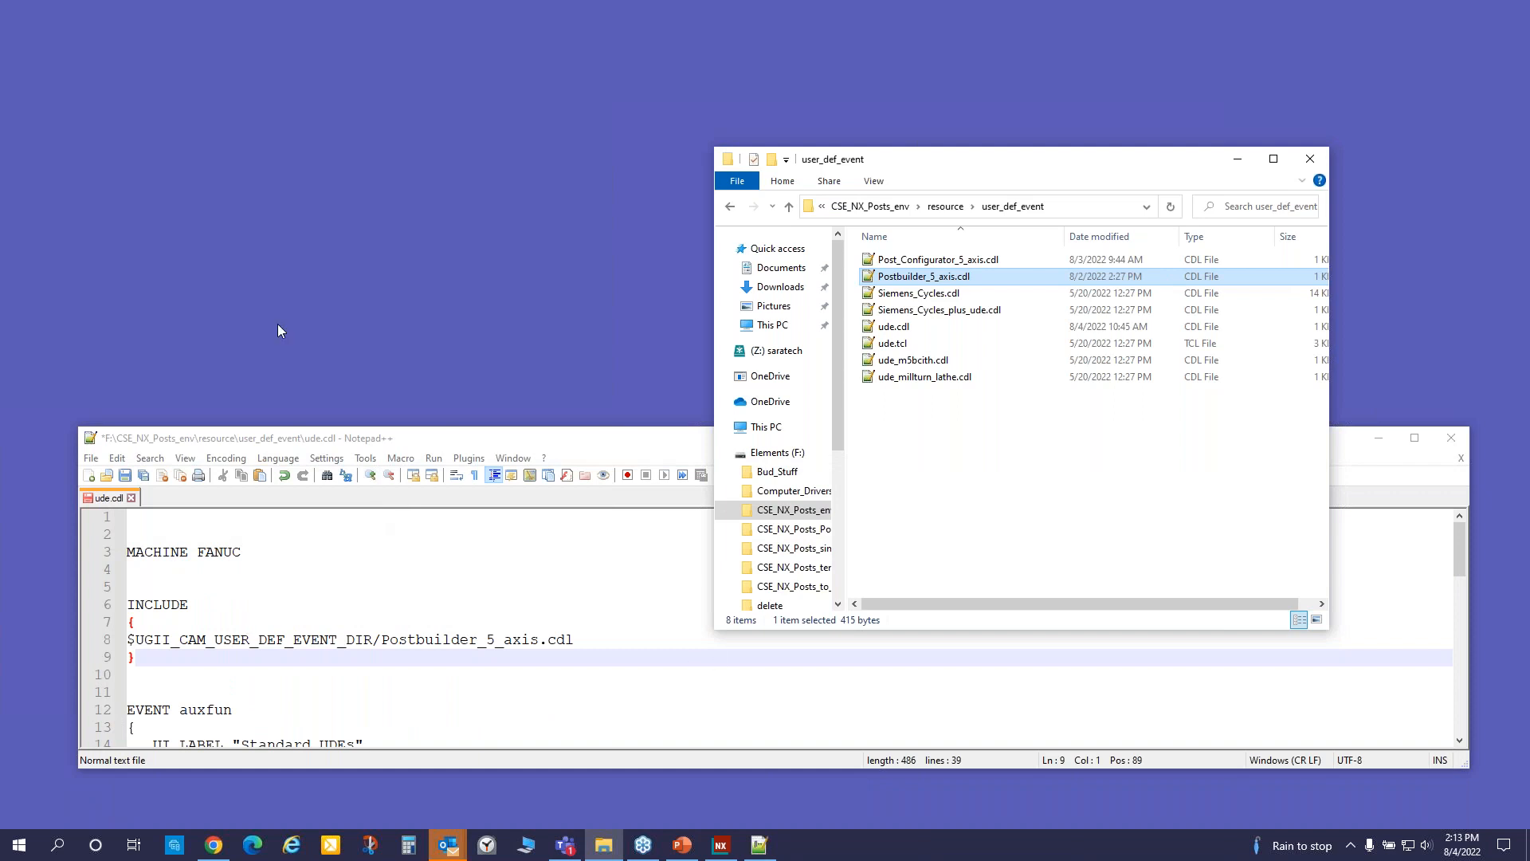
- Switch to NX and reset the configuration file to its default in the Manufacturing Preferences
click(729, 847)
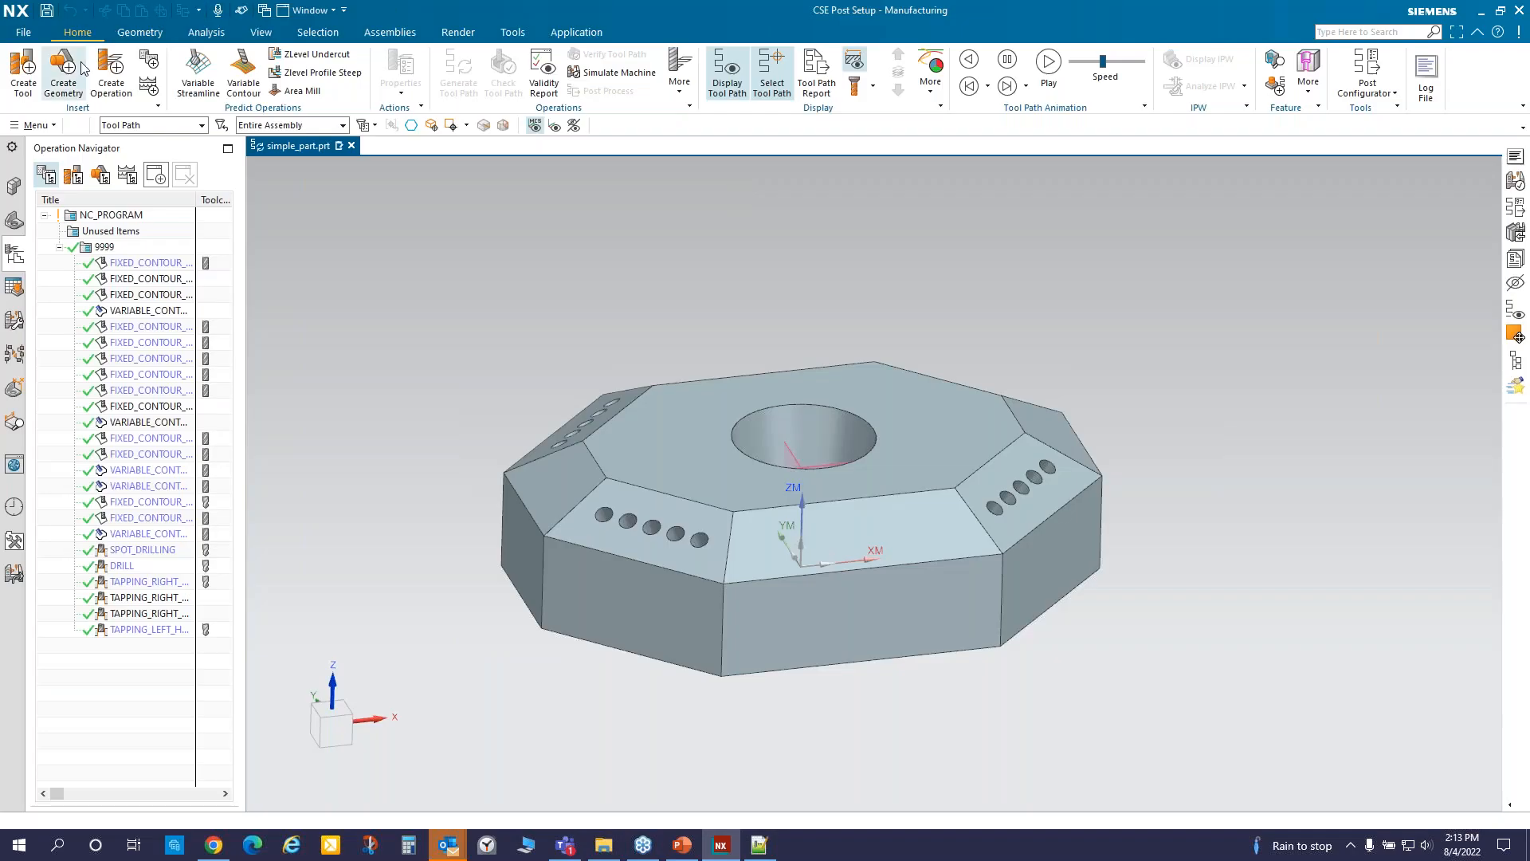
click(41, 126)
mouse_move(72, 337)
click(169, 341)
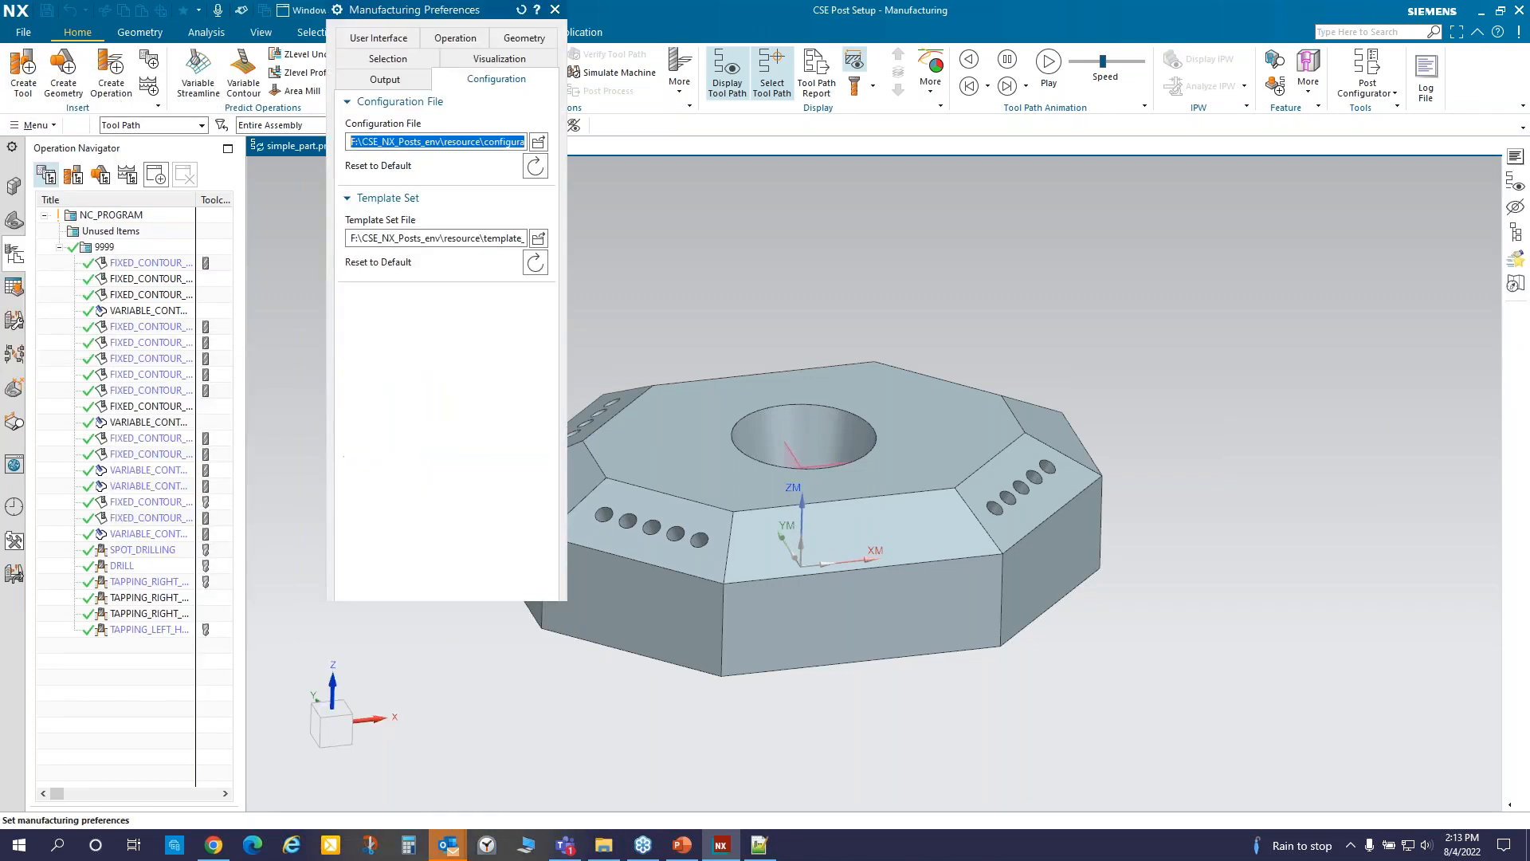
click(535, 167)
click(485, 810)
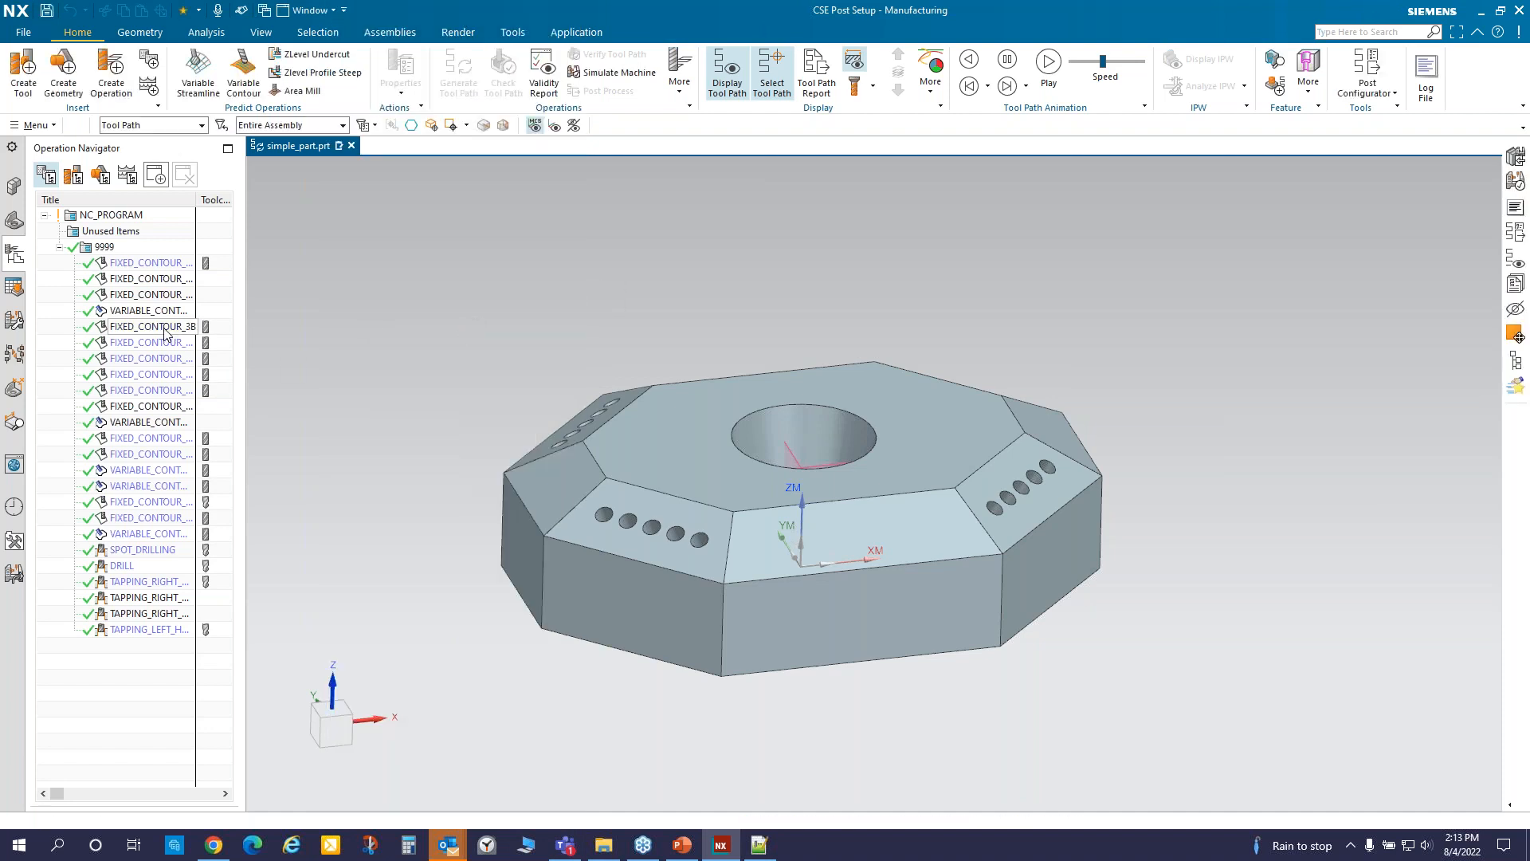
- Check the user defined start events available for operation FIXED_CONTOUR_3B, and close the dialog without adding any
right_click(166, 333)
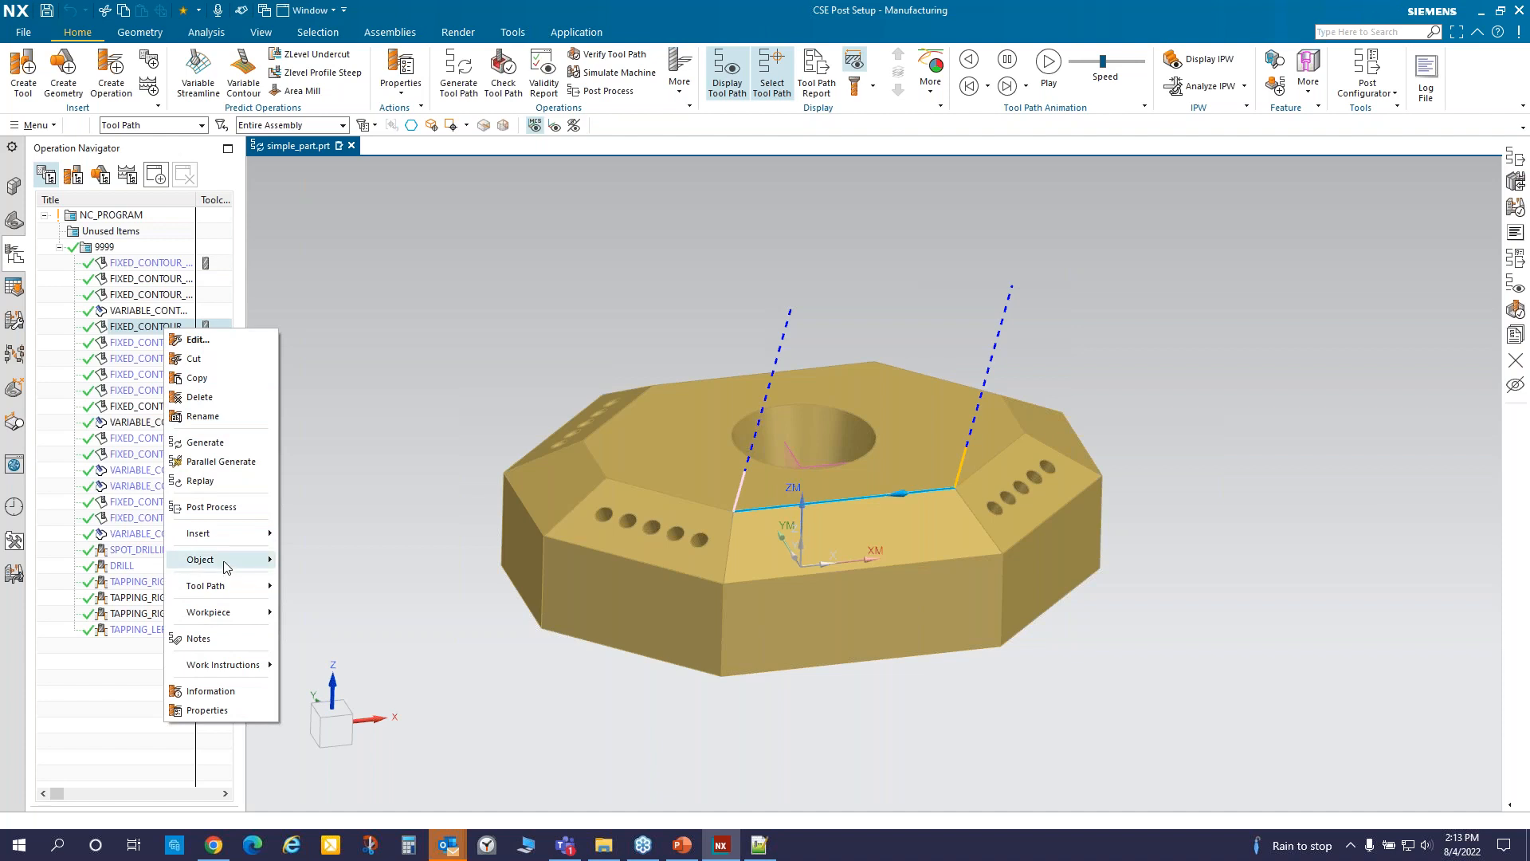
mouse_move(226, 566)
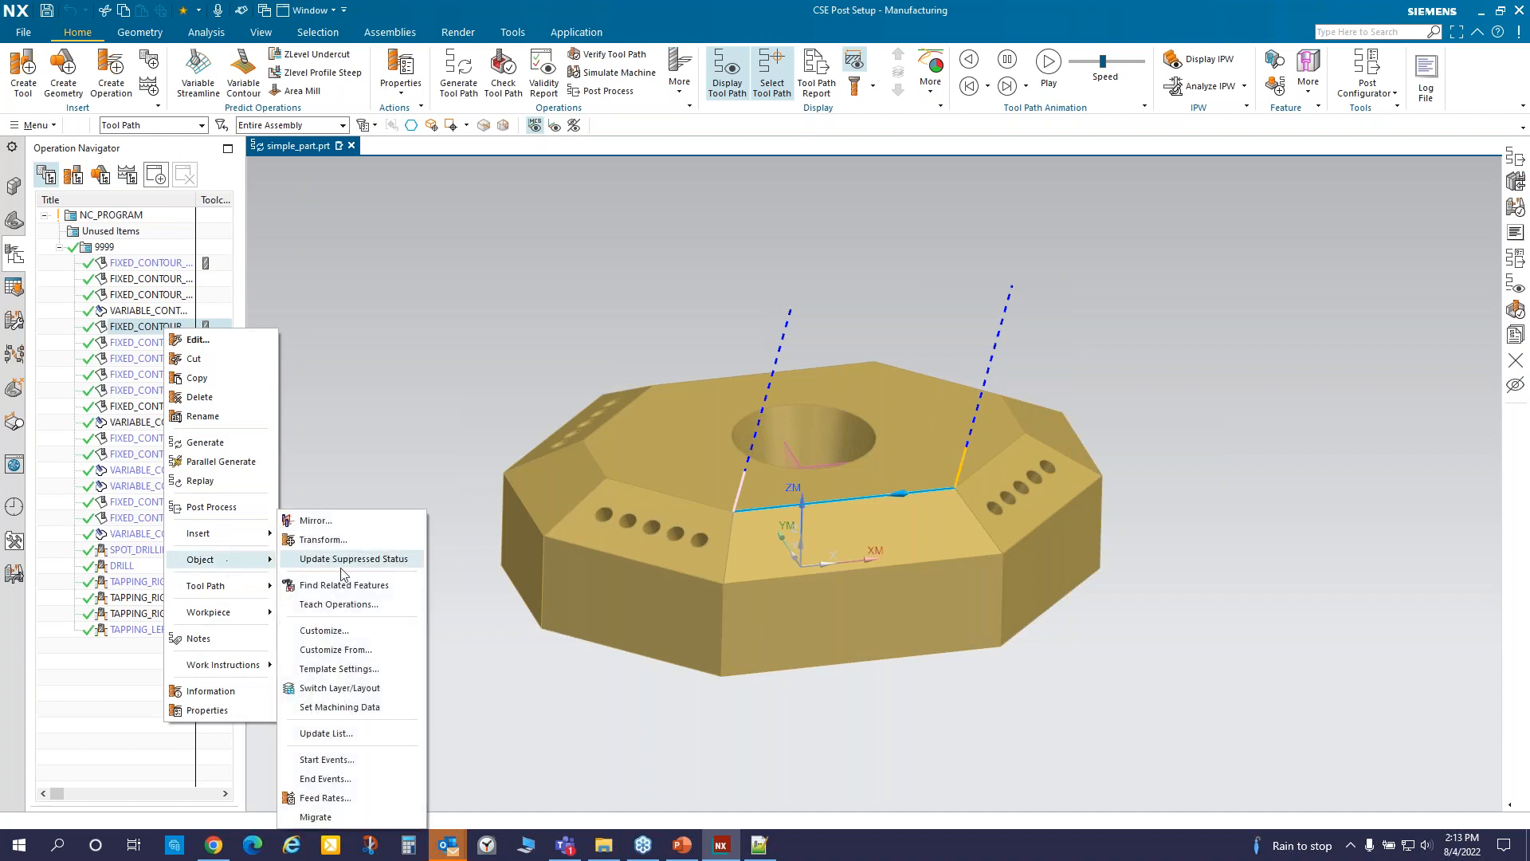
click(353, 761)
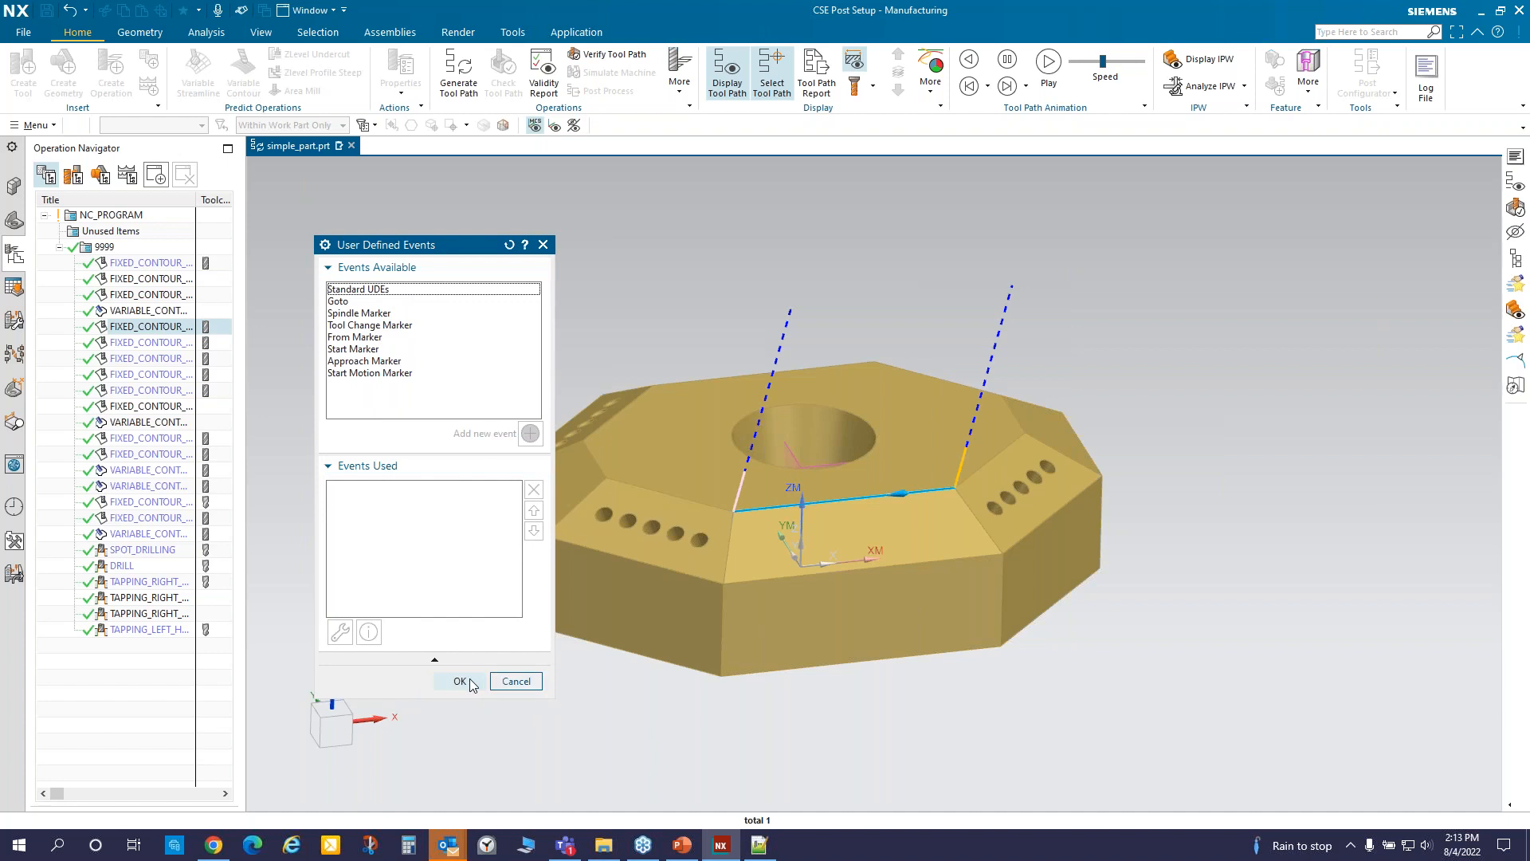
click(461, 682)
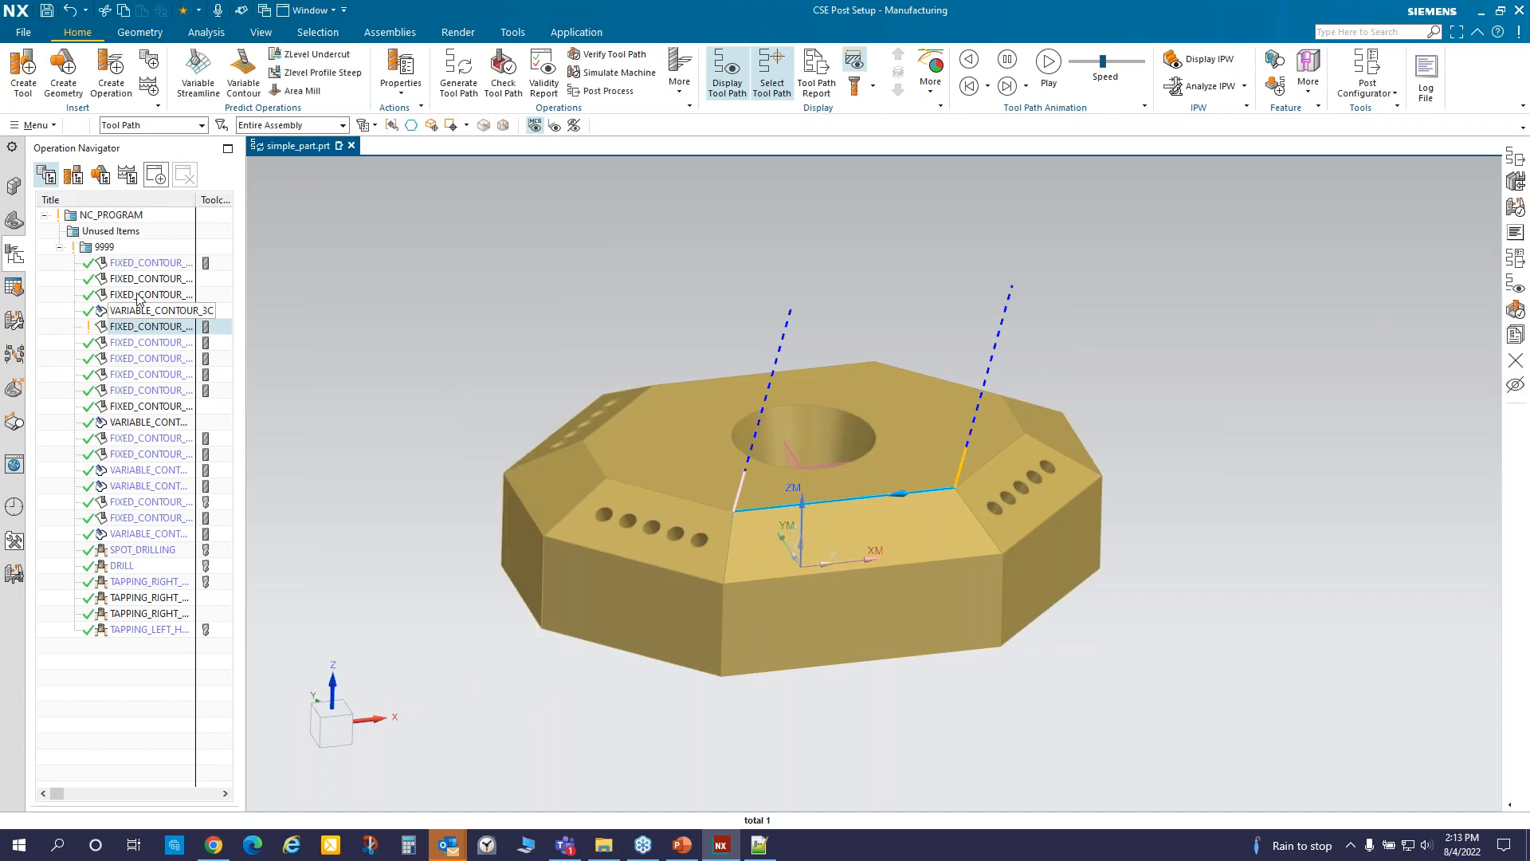
- Reset the manufacturing configuration file to its default once more
click(36, 125)
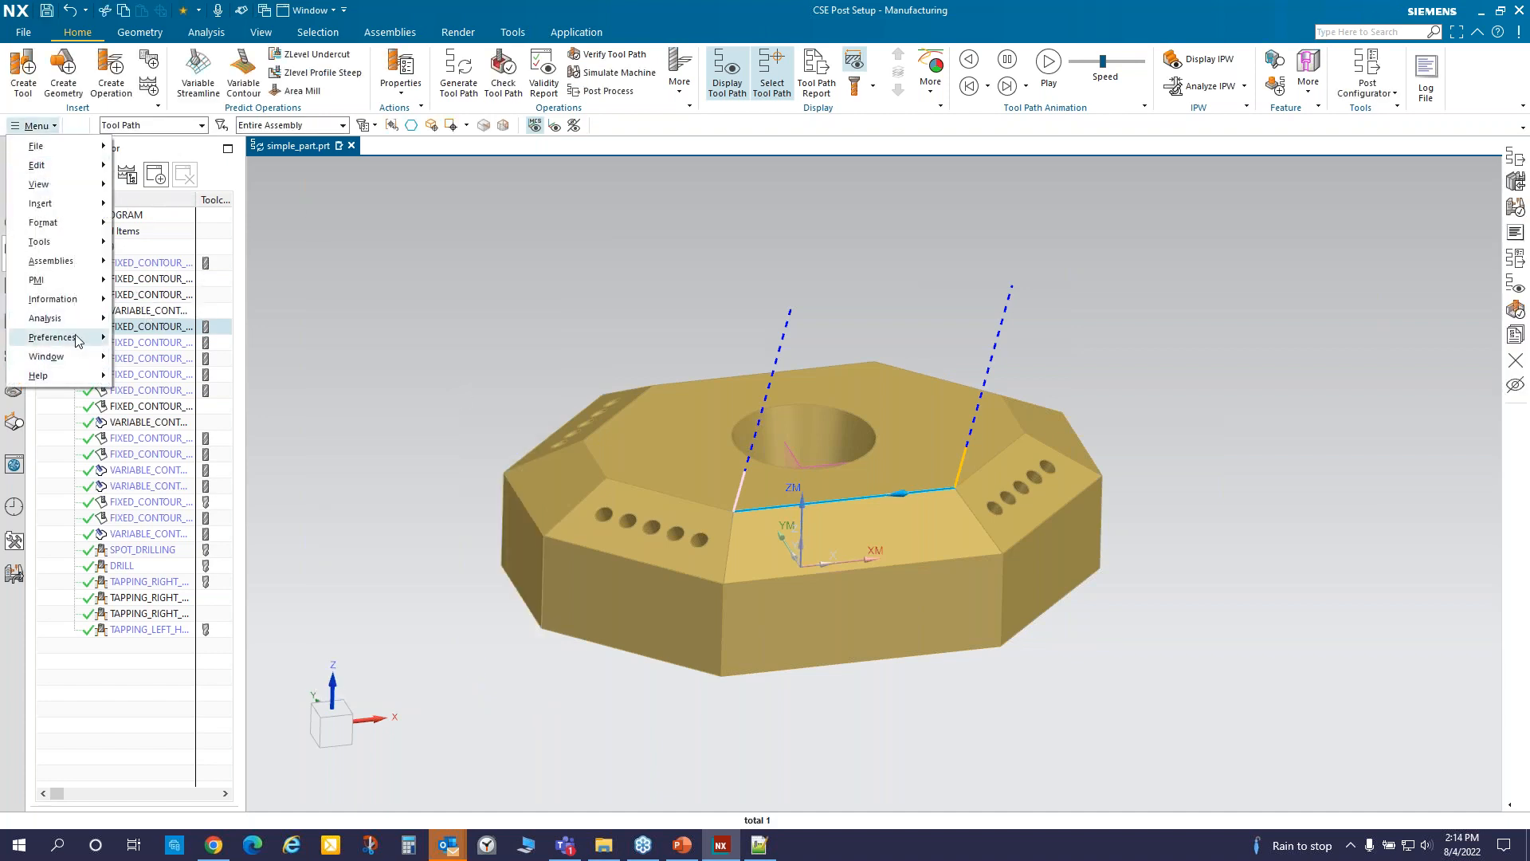
mouse_move(76, 337)
click(161, 341)
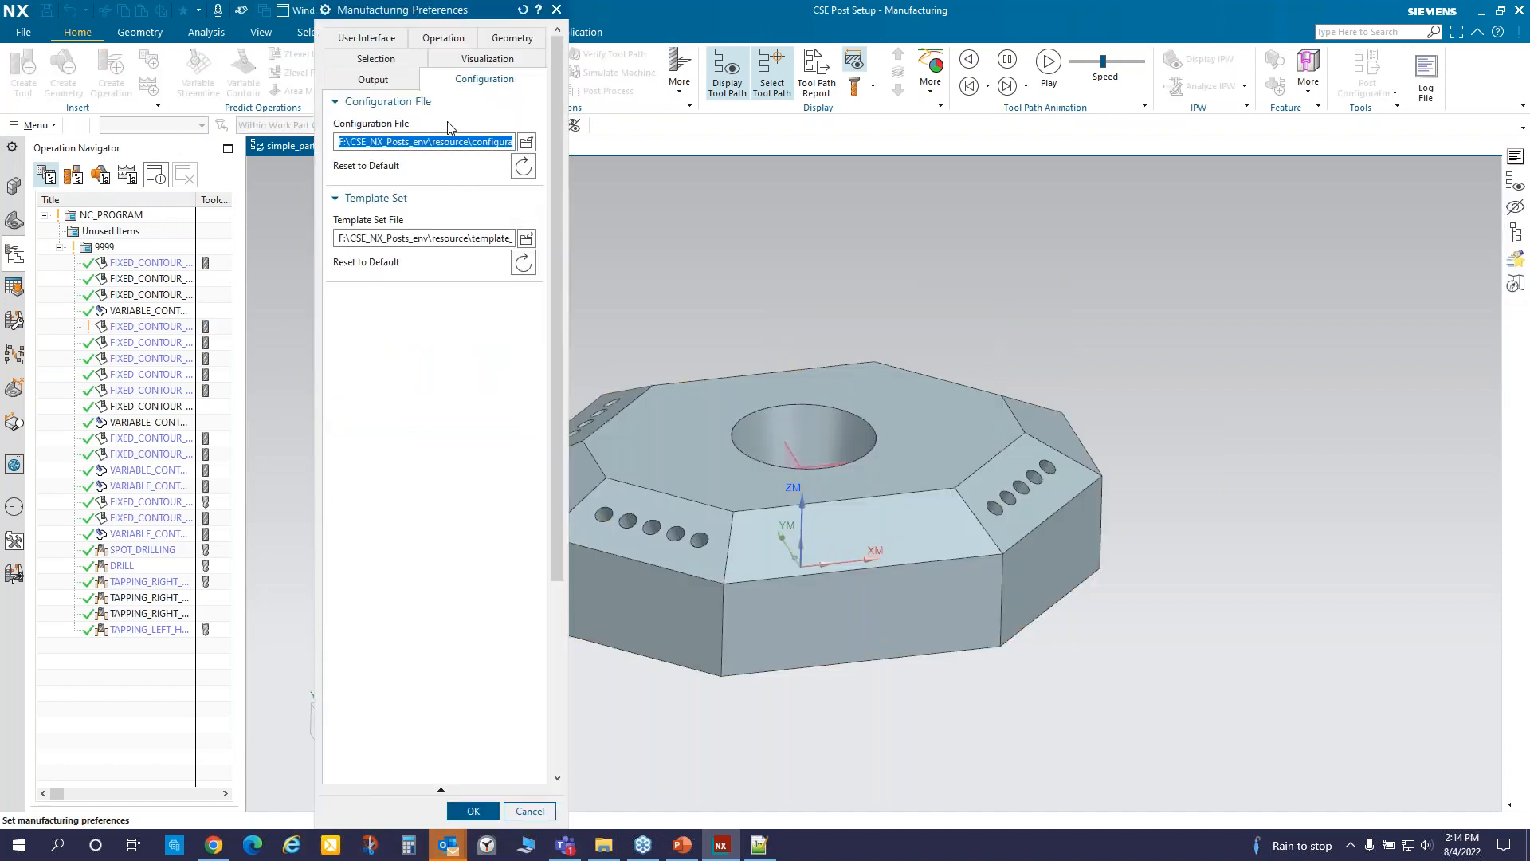
click(522, 166)
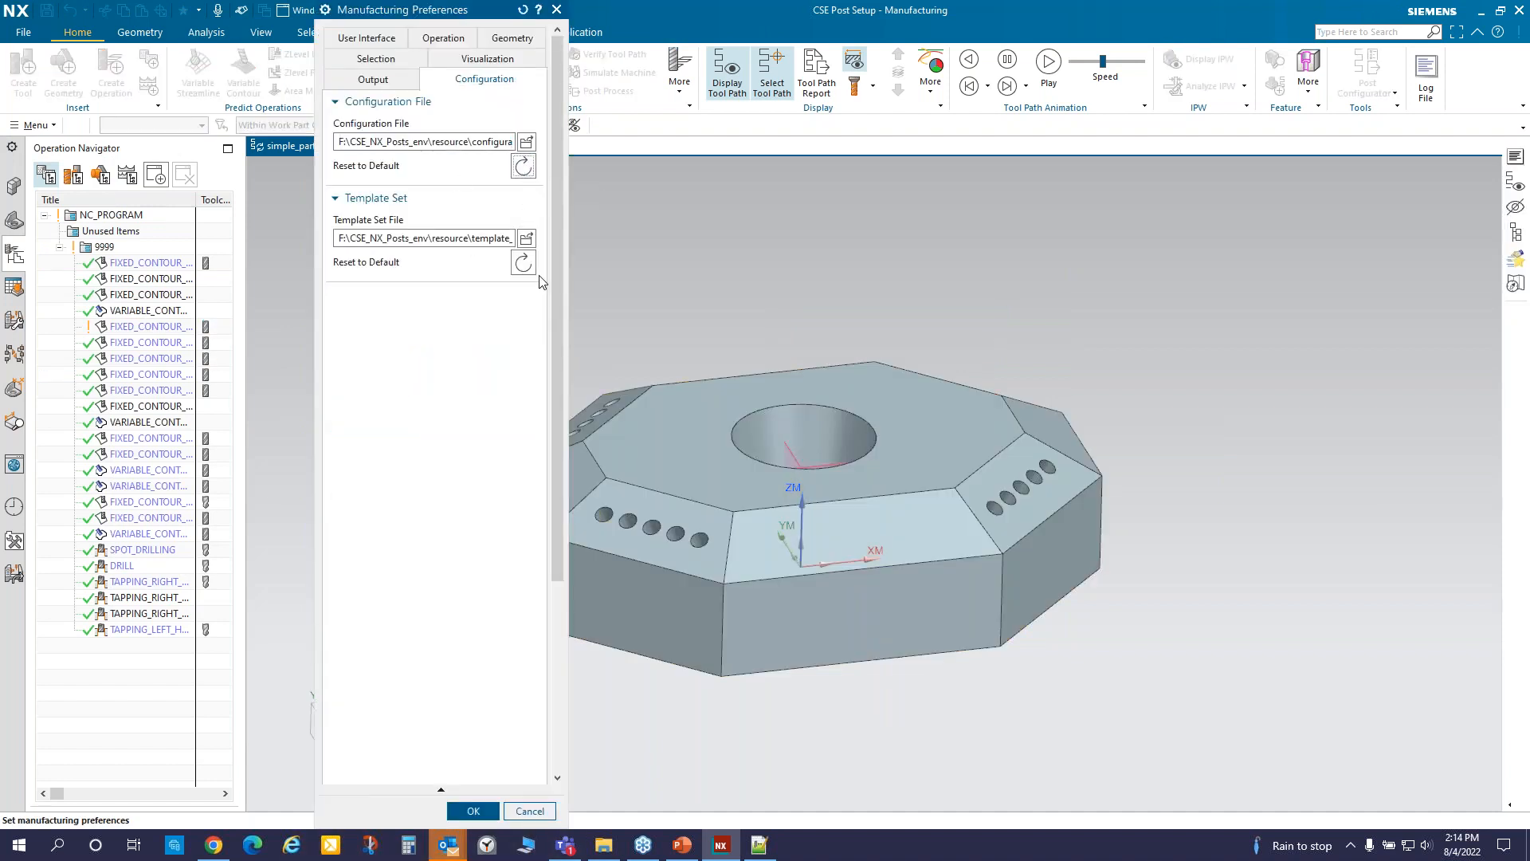
click(472, 811)
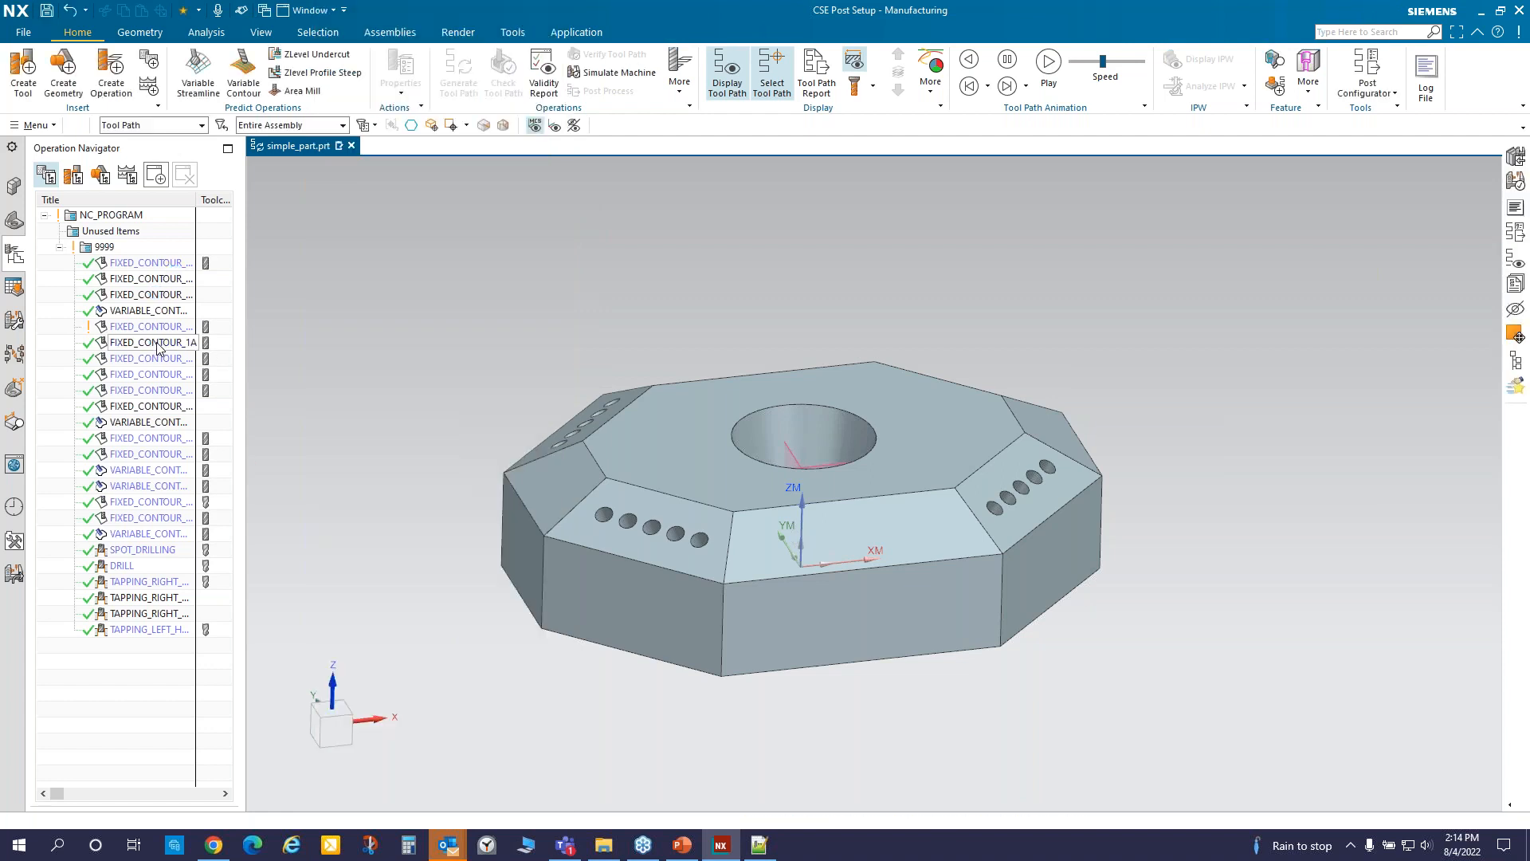
- Check the start events available for operation FIXED_CONTOUR_1A against the INCLUDE block in ude.cdl, and cancel the events dialog
right_click(162, 343)
mouse_move(239, 574)
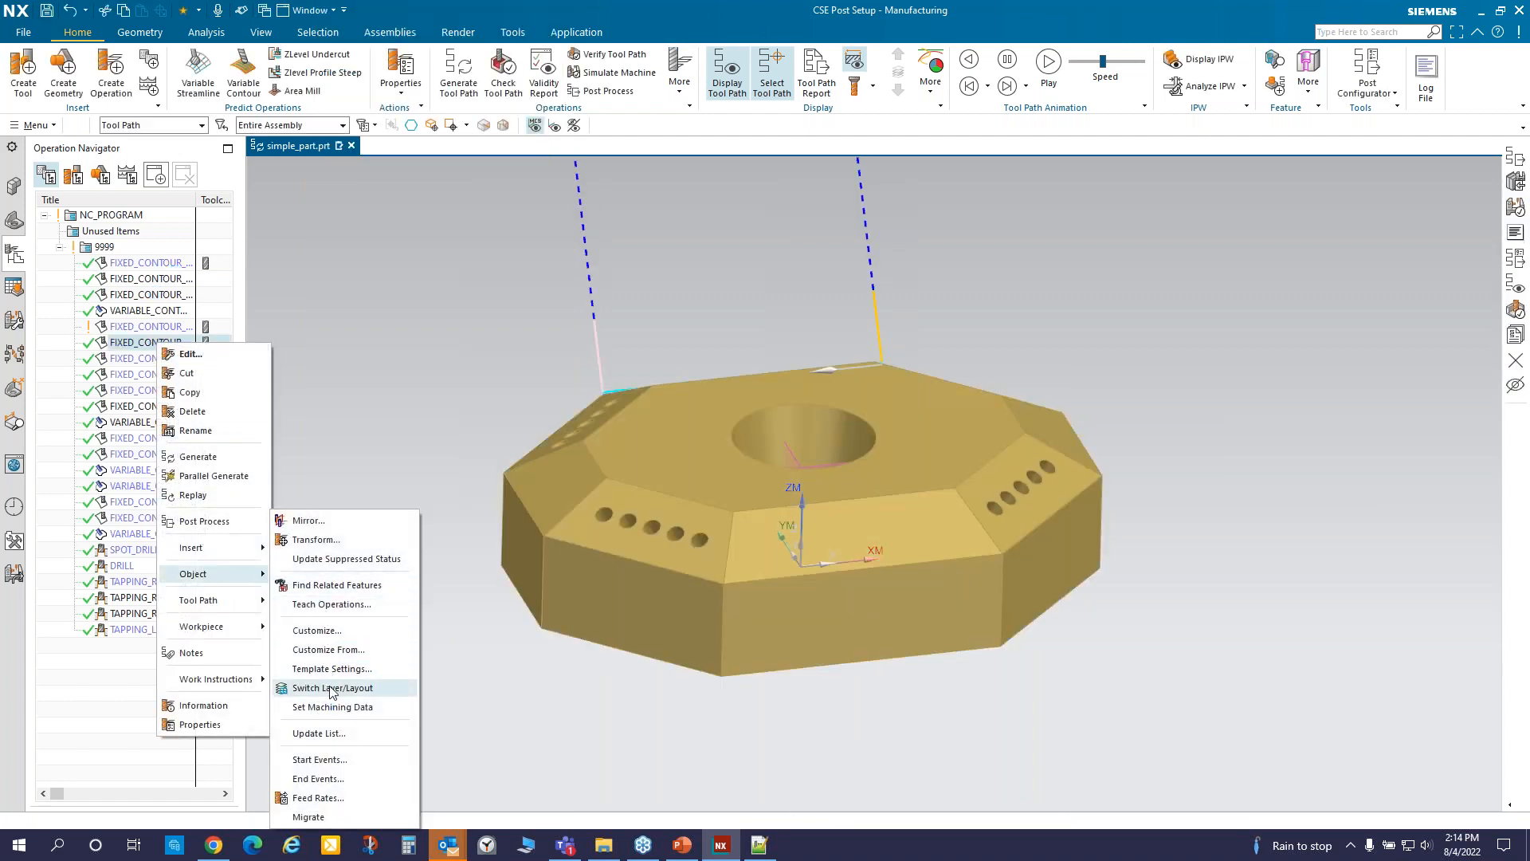
click(334, 761)
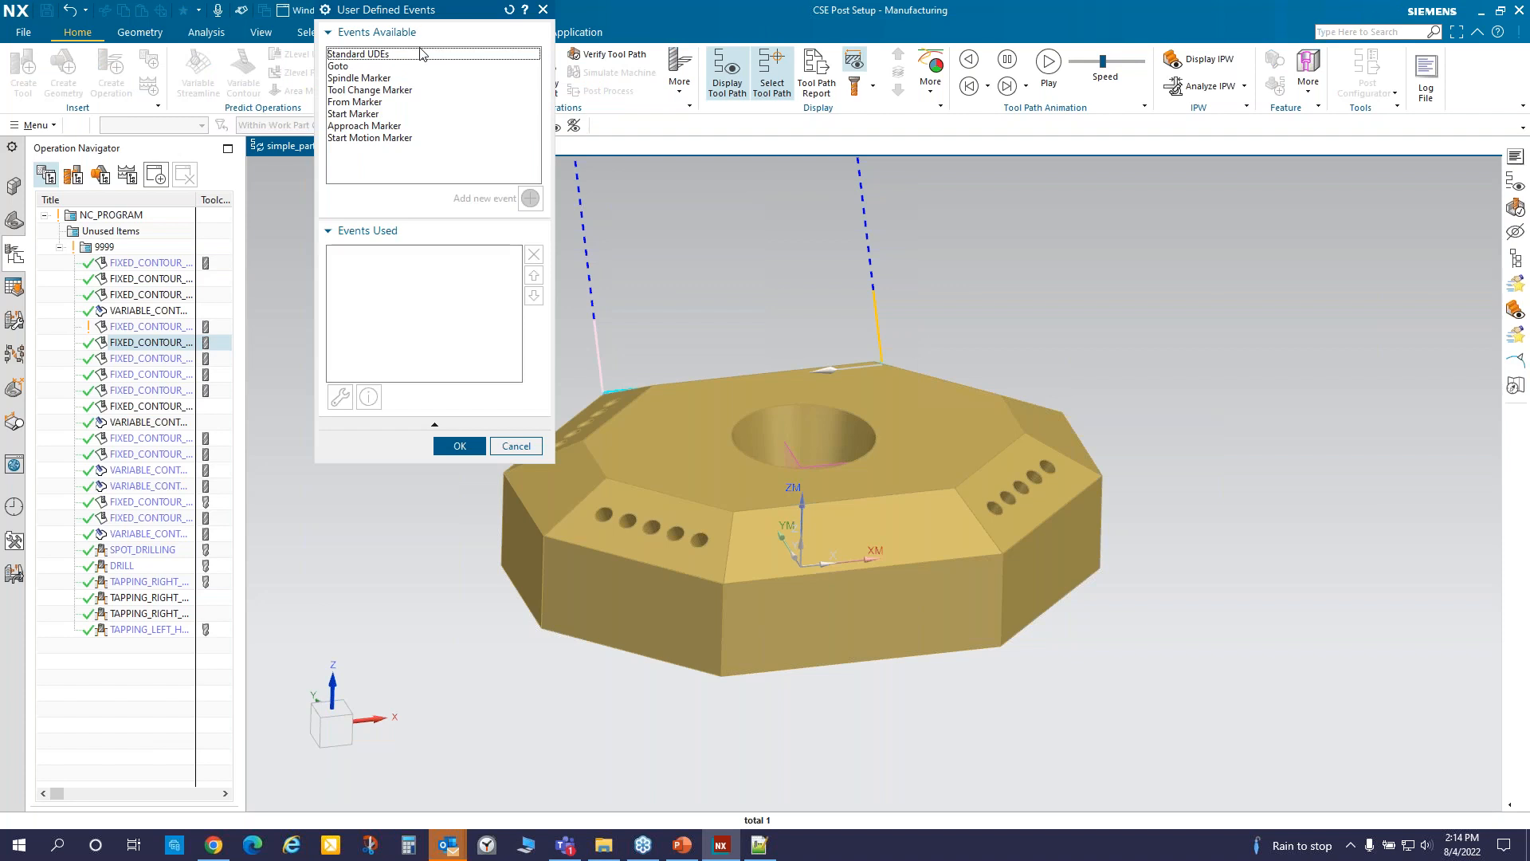
drag(450, 16, 446, 212)
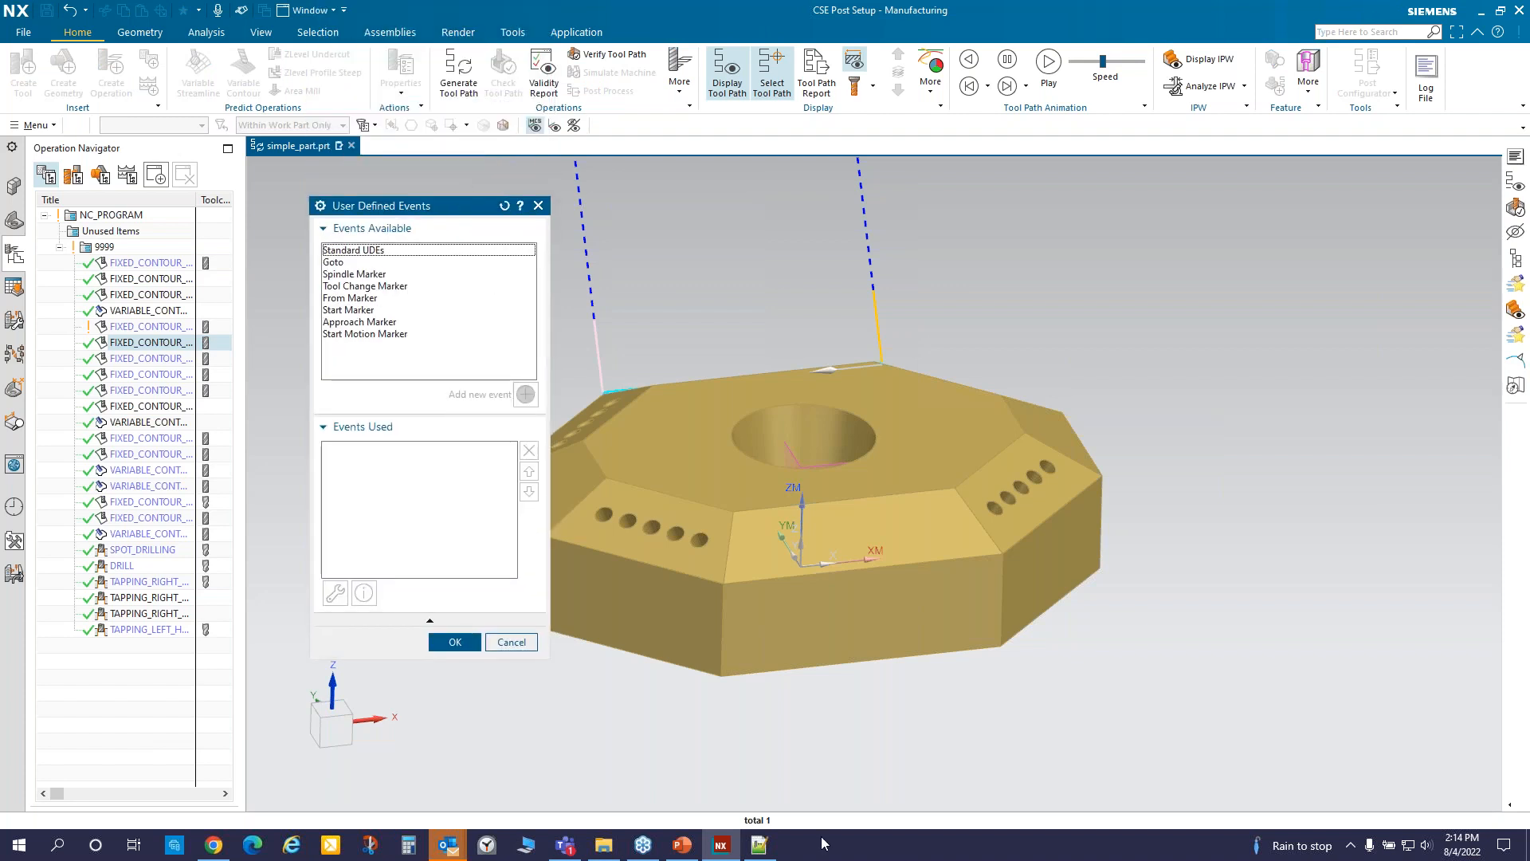
click(763, 851)
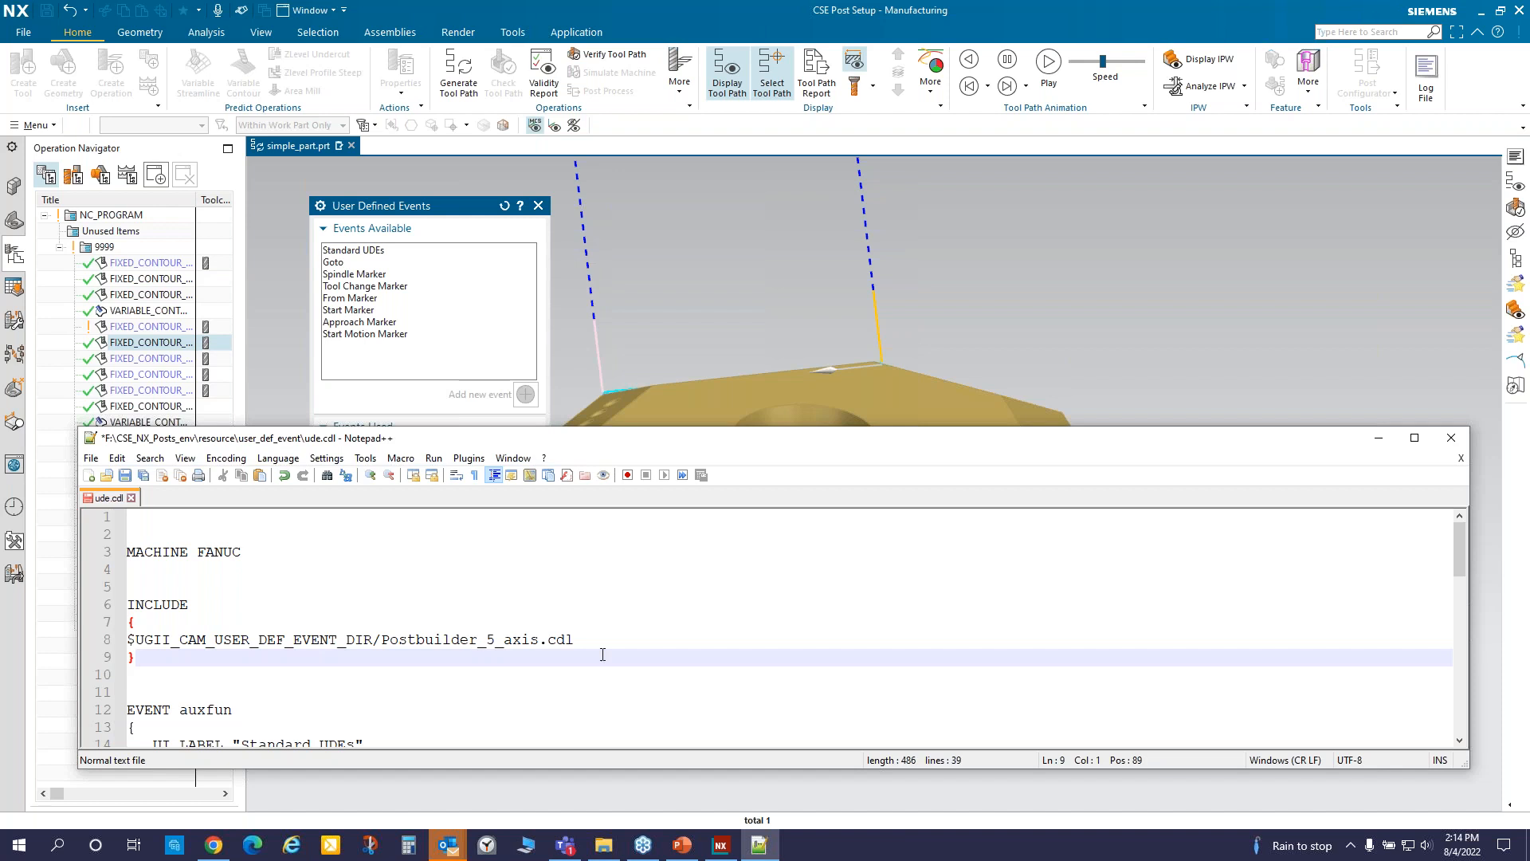
click(1054, 17)
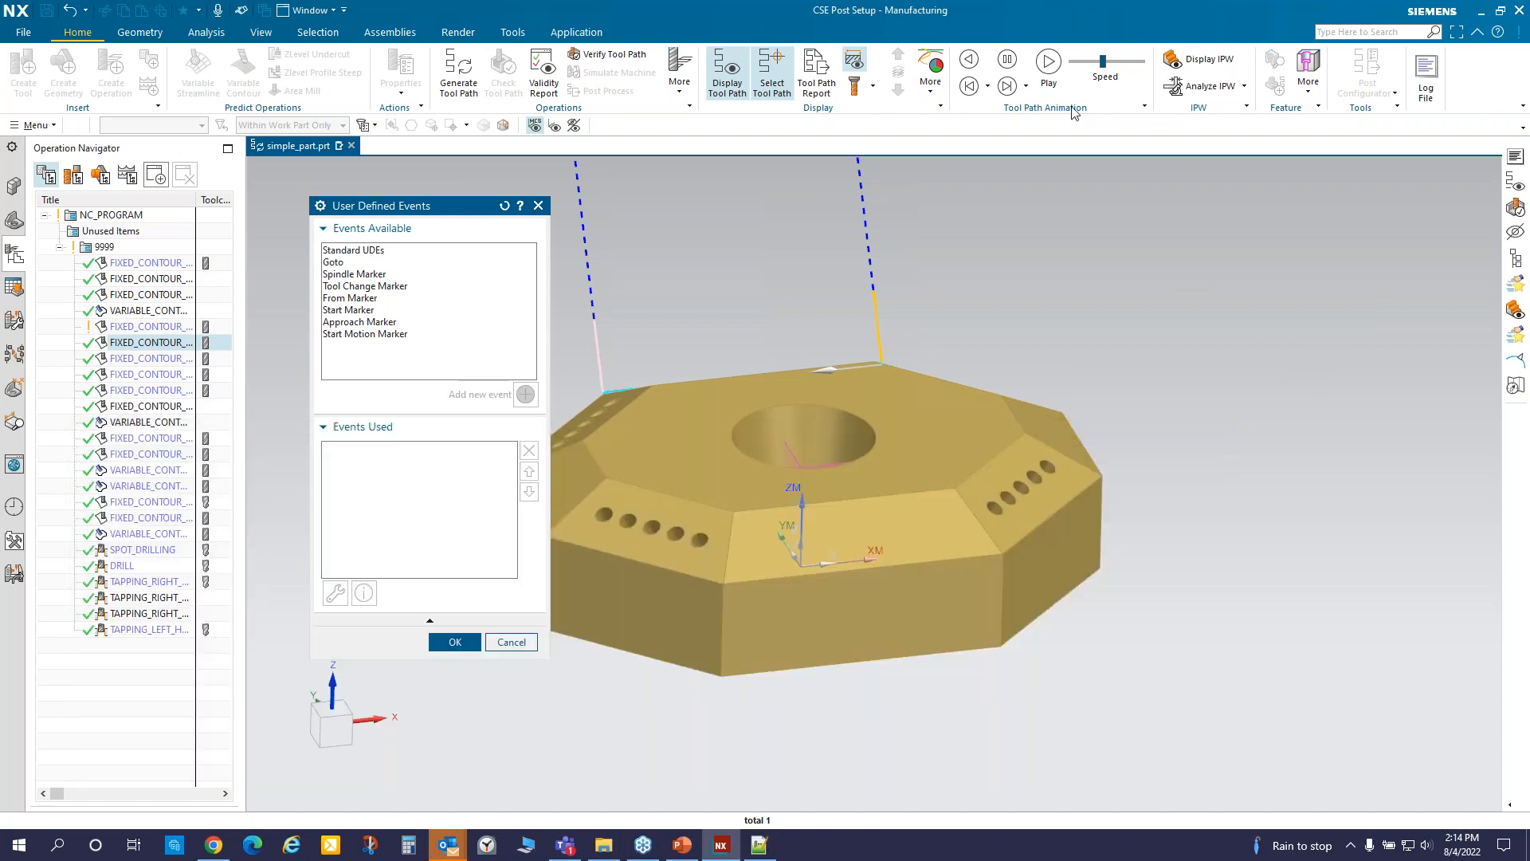
click(512, 642)
- Restart NX without saving the part, reopen simple_part.prt from the history, and close the Discovery Center
click(1519, 11)
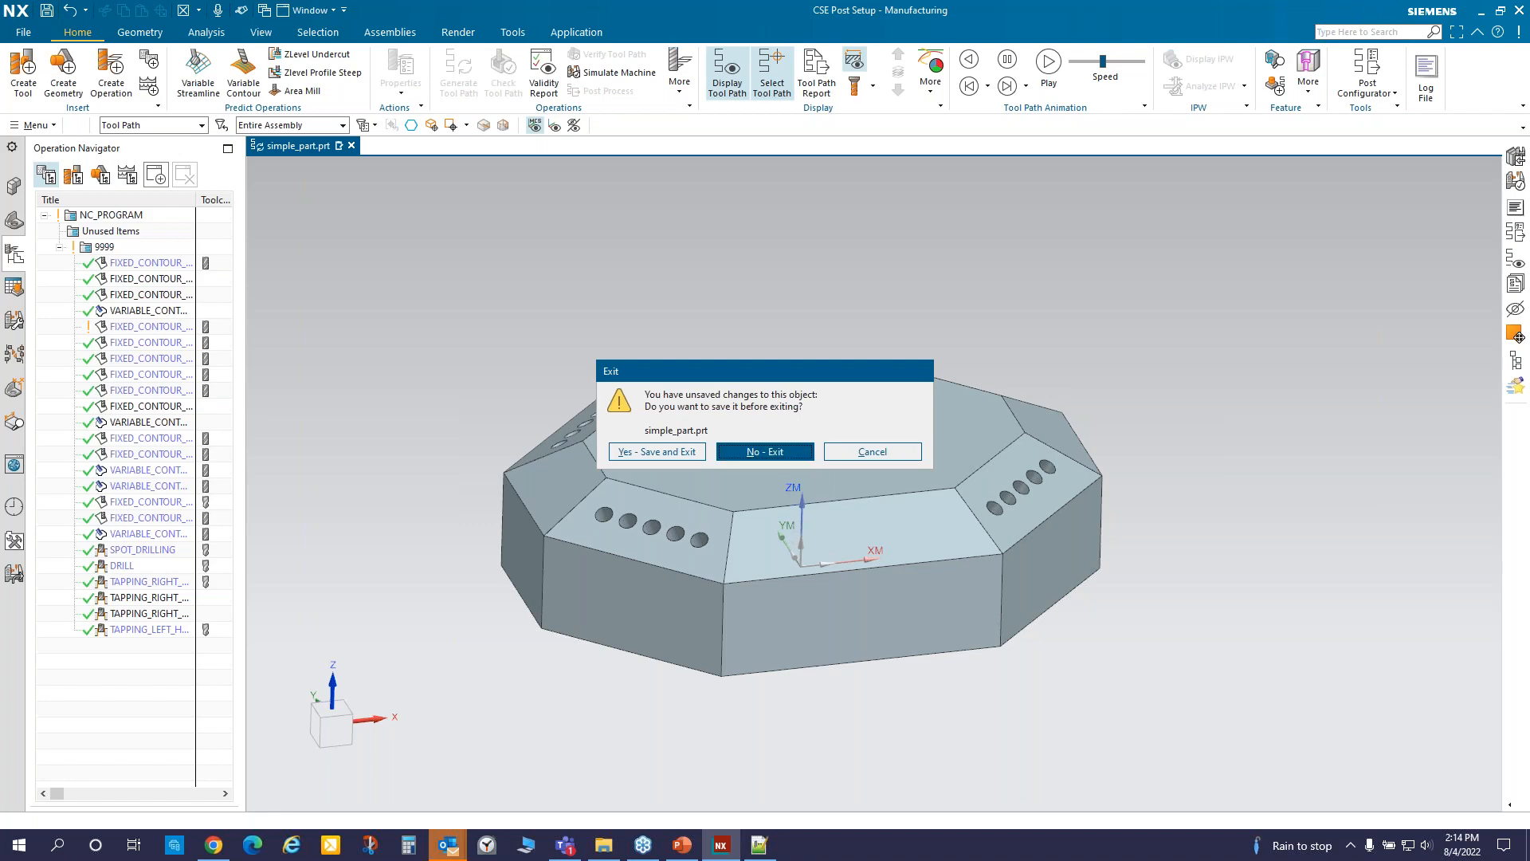
click(778, 456)
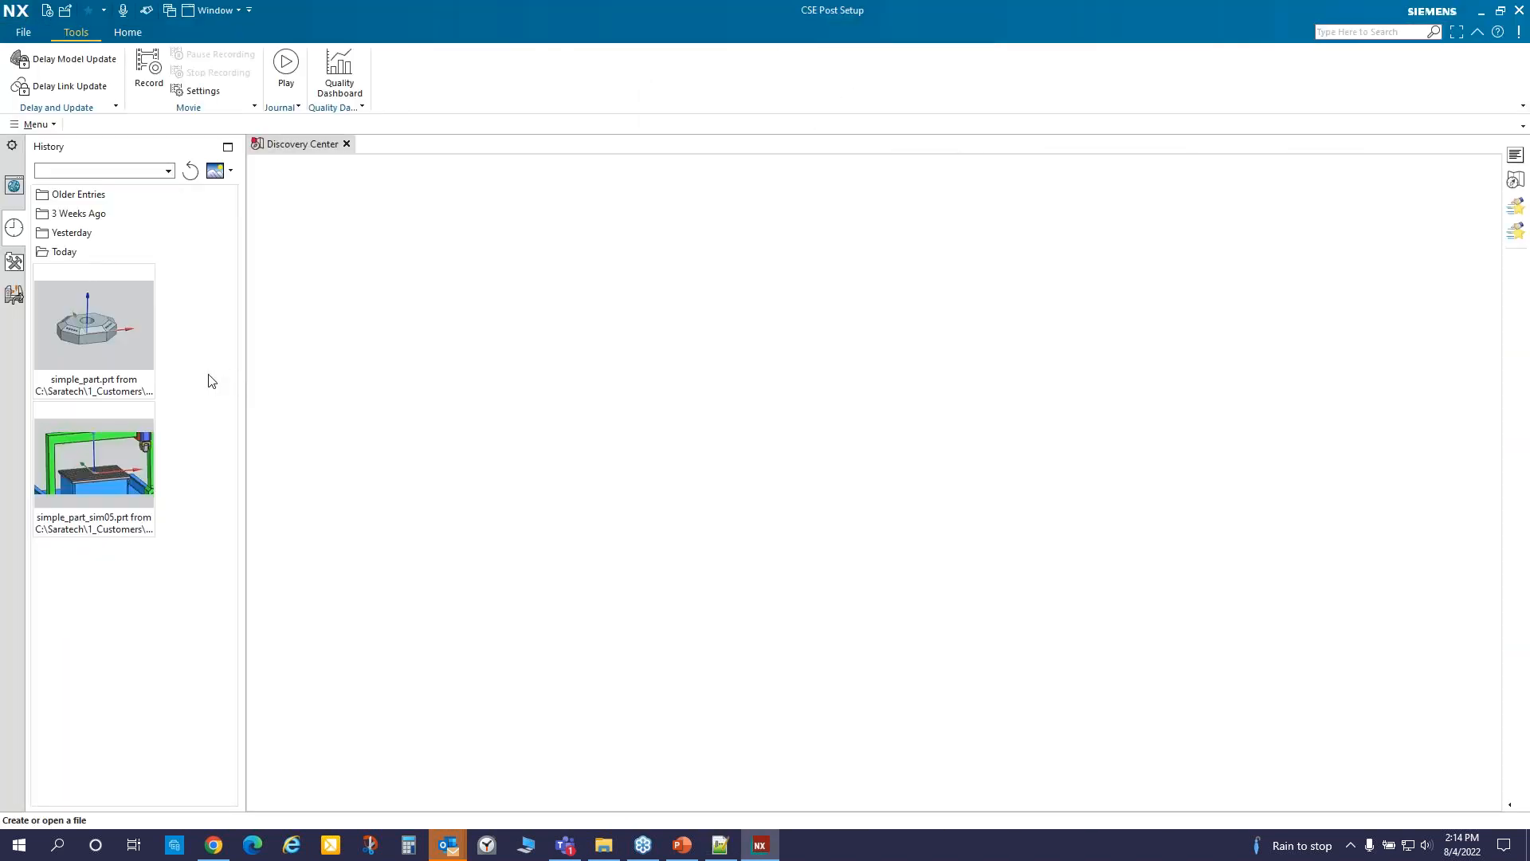
click(137, 351)
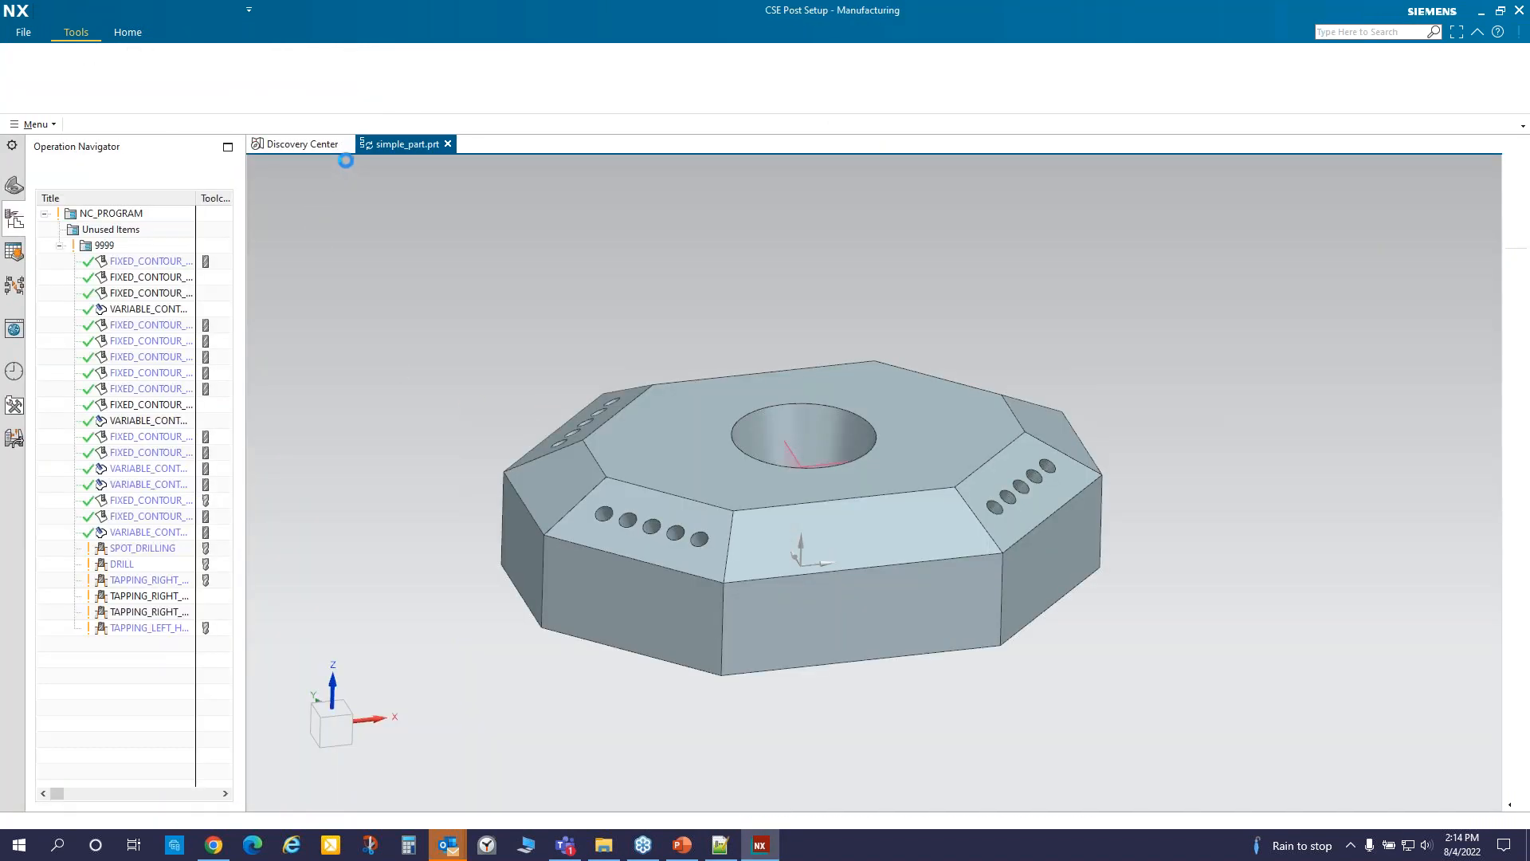
click(346, 146)
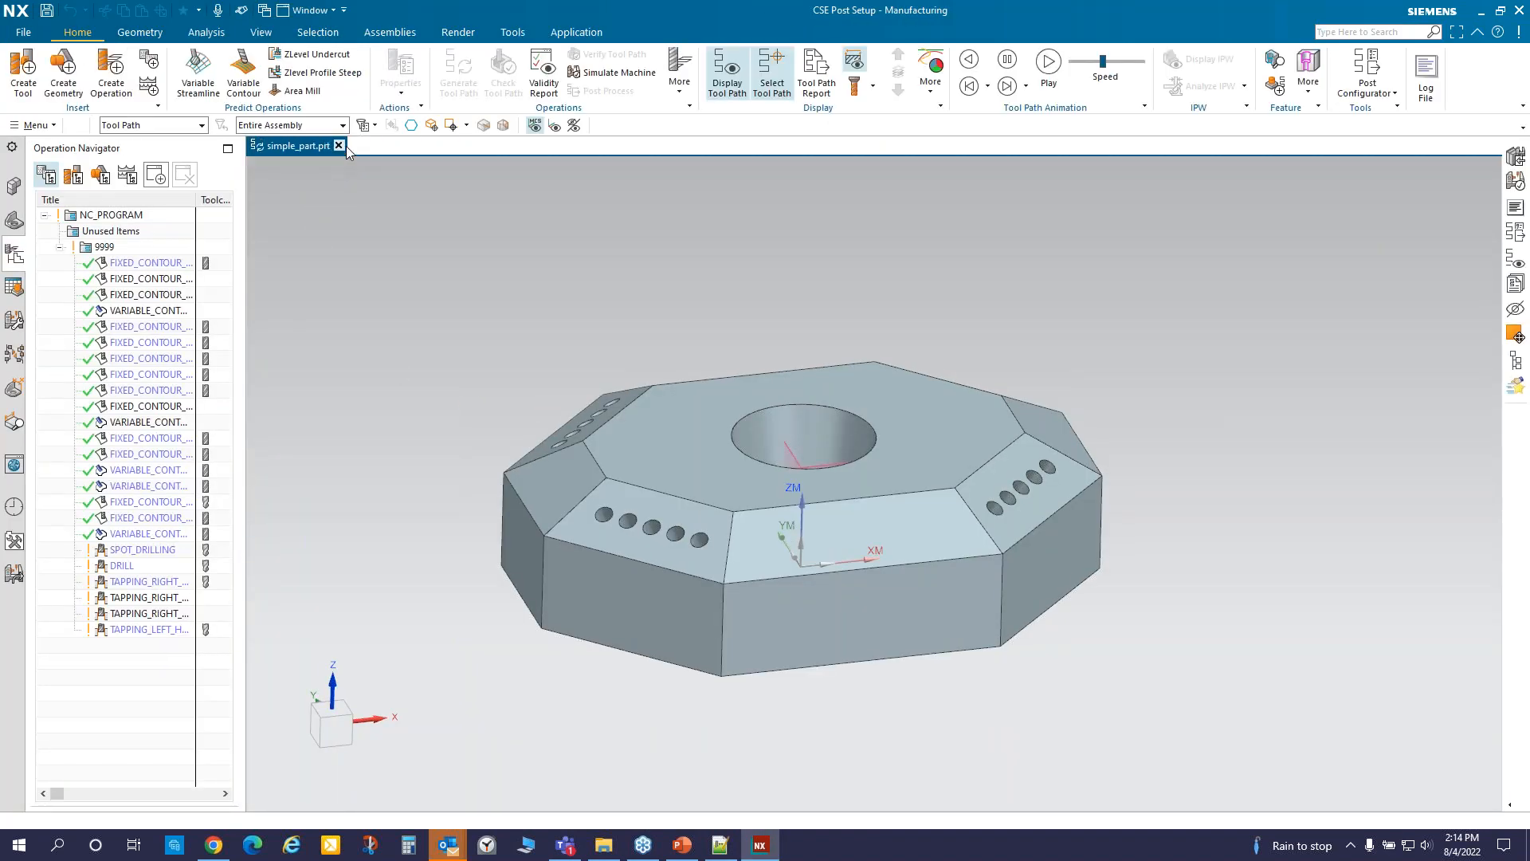
- Open the user defined start events of the FIXED_CONTOUR operation directly below the first VARIABLE_CONTOUR operation in group 9999
right_click(159, 326)
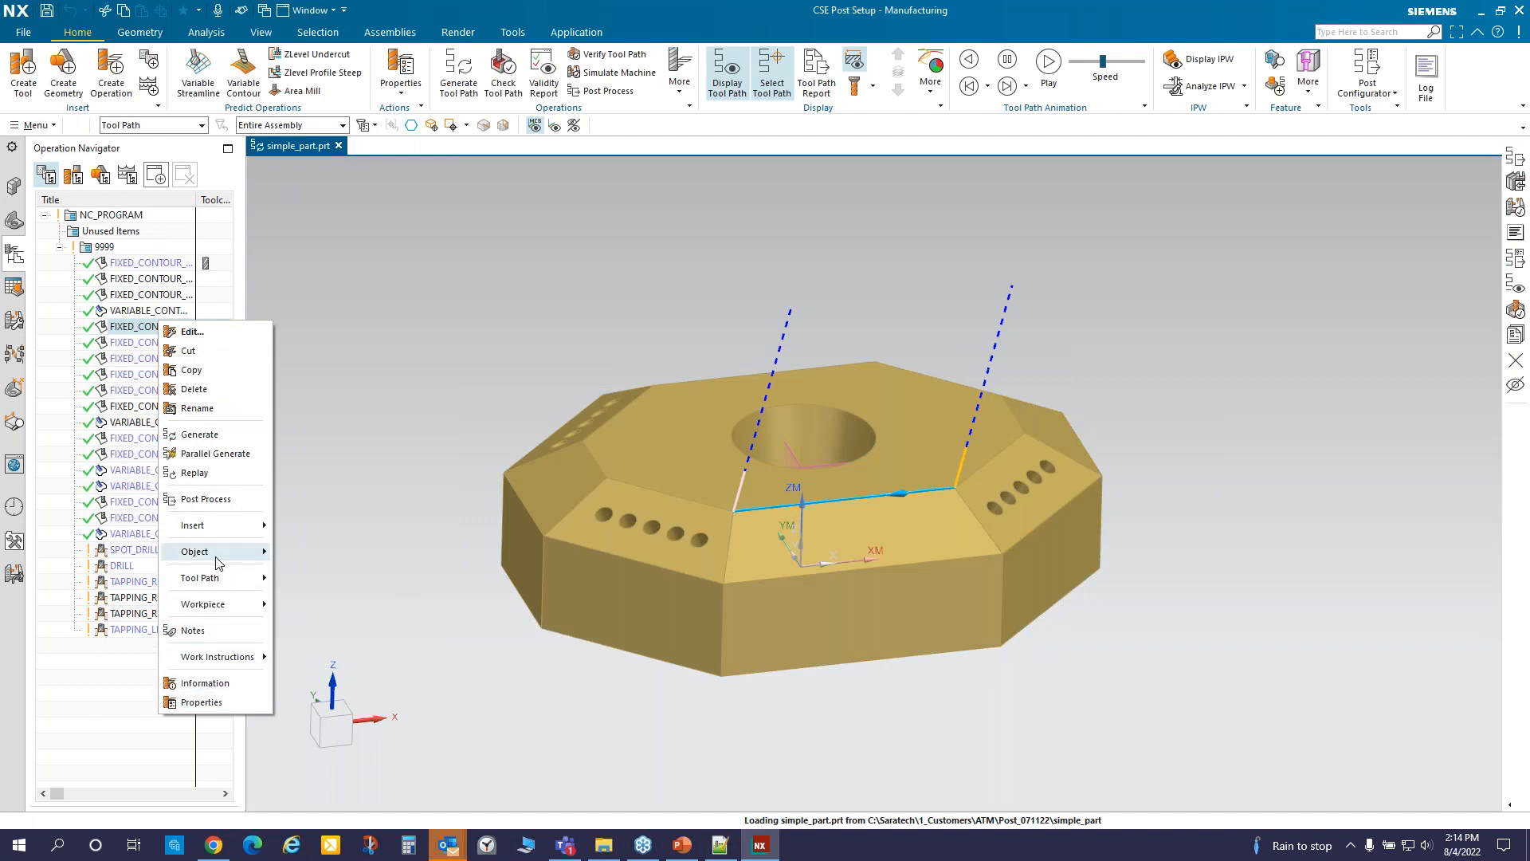
mouse_move(221, 554)
click(383, 757)
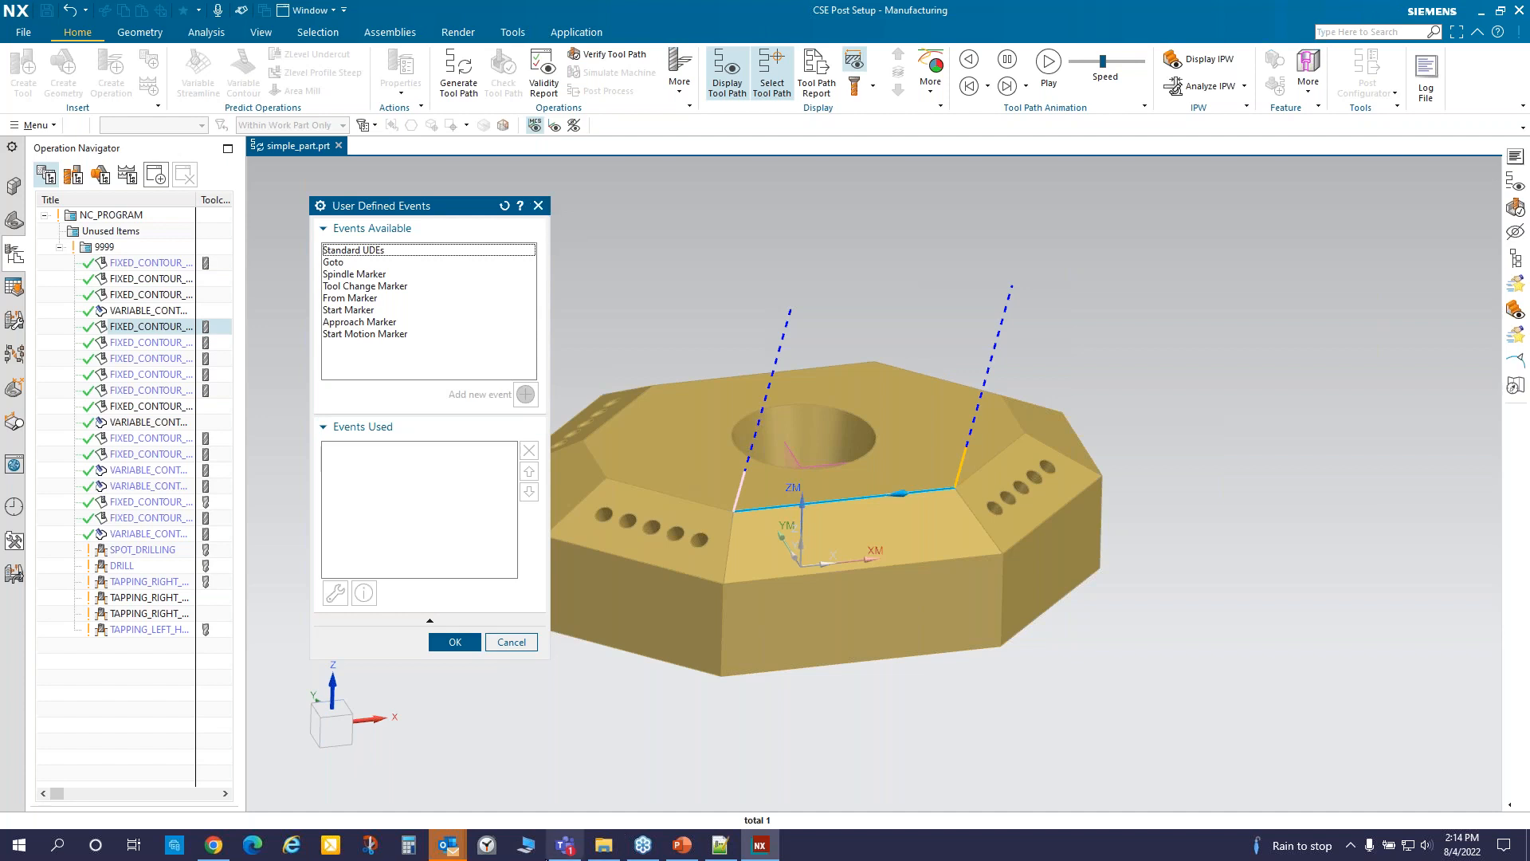
- Switch to ude.cdl in Notepad++, put both braces on the same line as the Postbuilder_5_axis.cdl path, and save the file
click(732, 852)
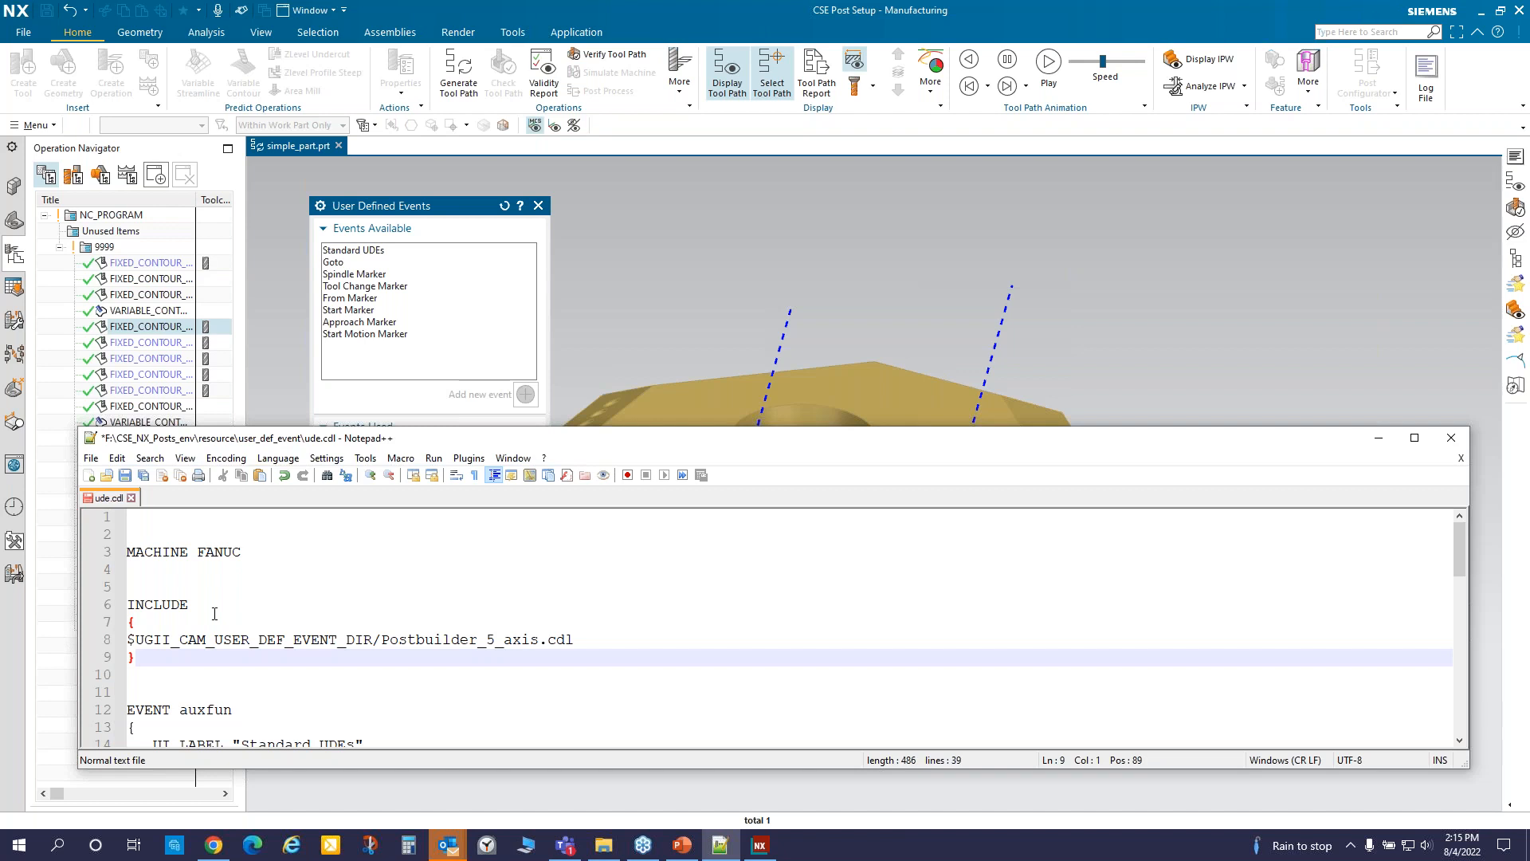
click(188, 623)
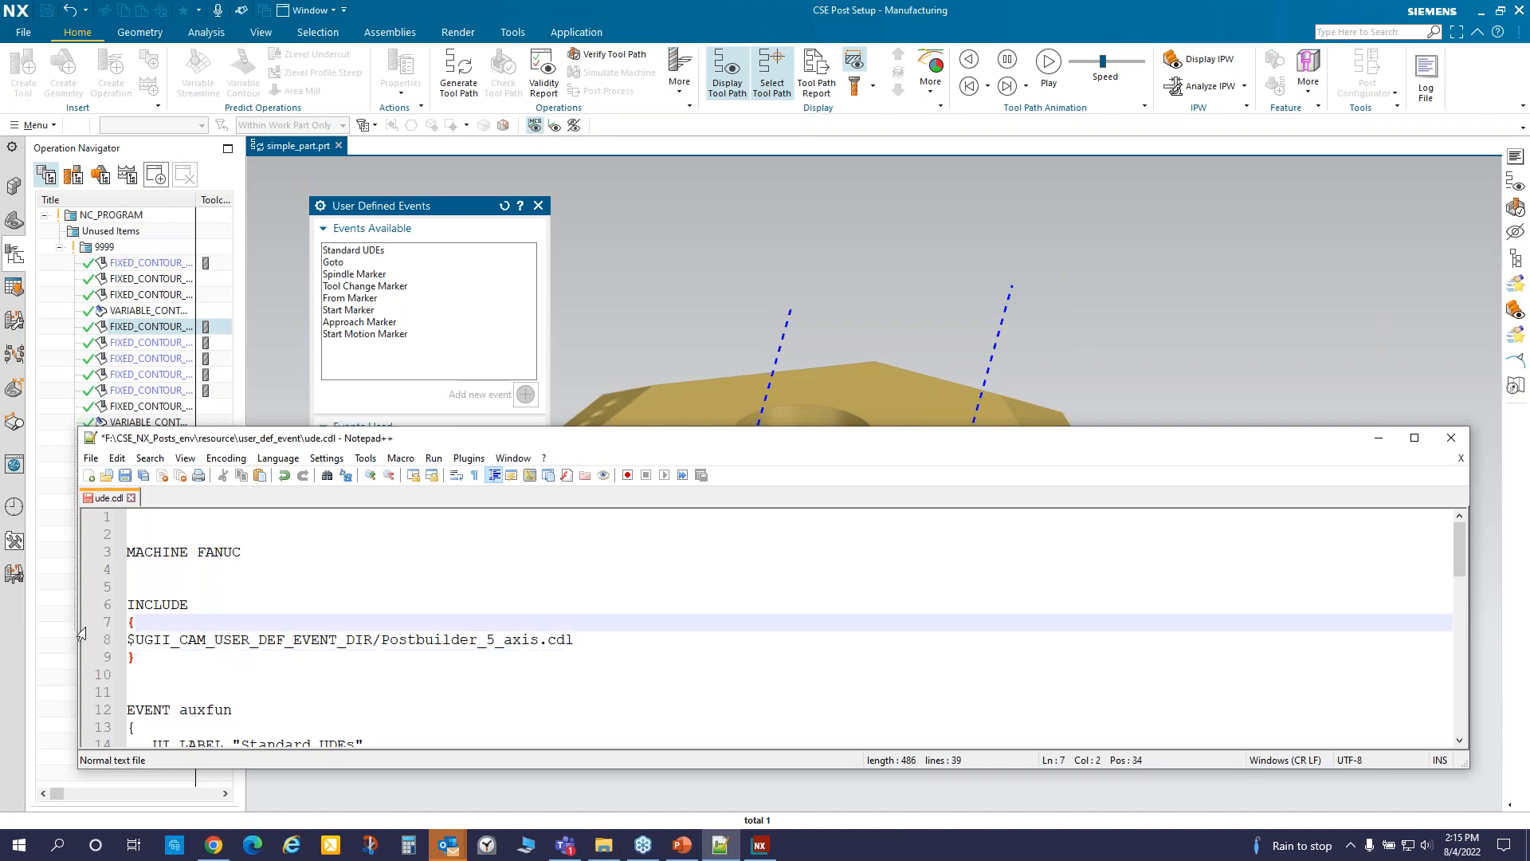
key(Delete)
click(616, 626)
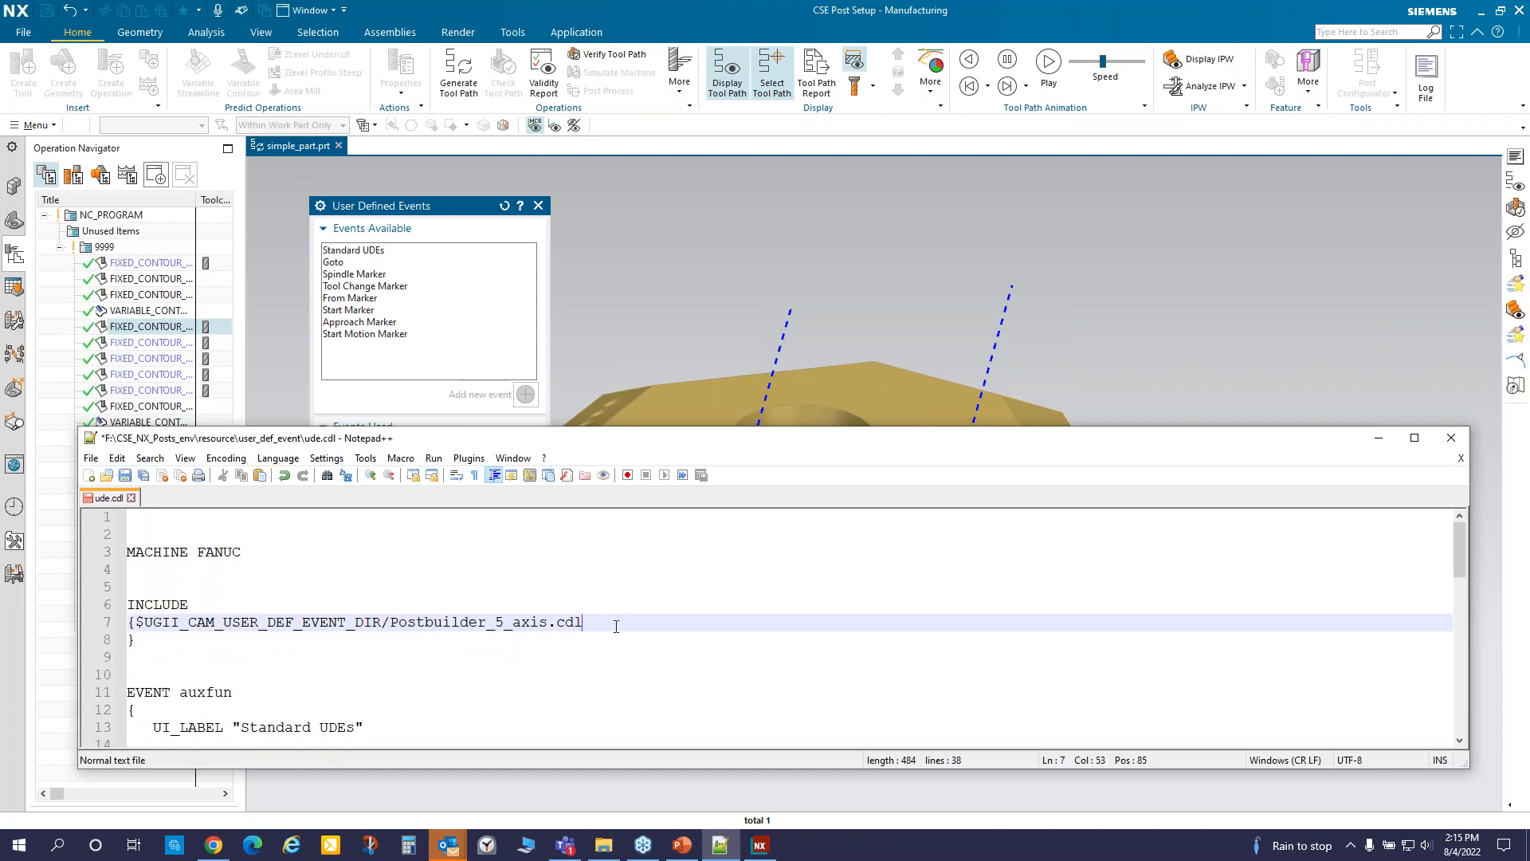
key(Delete)
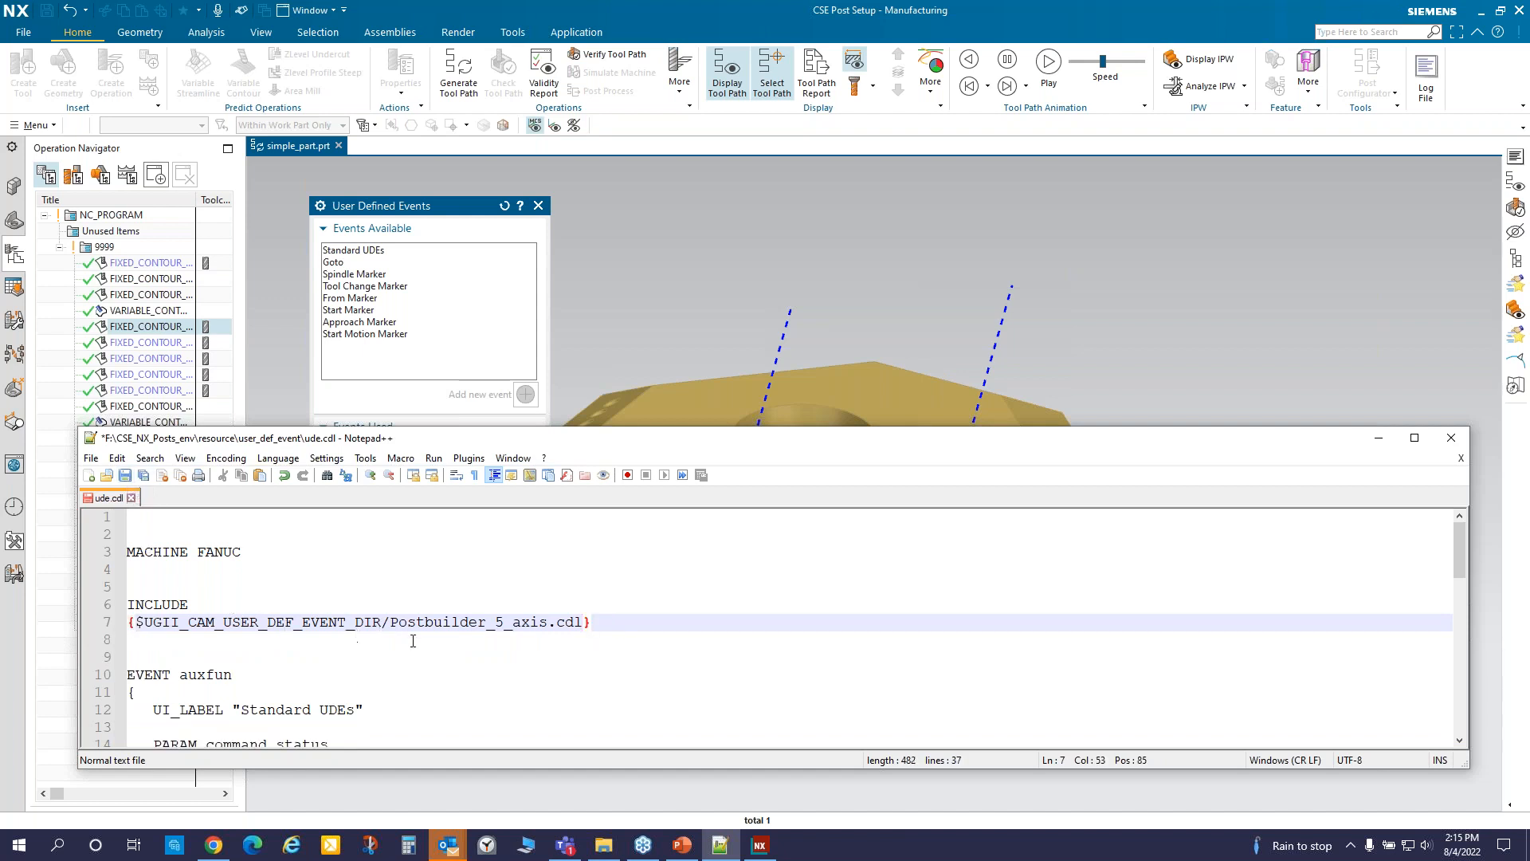
click(126, 475)
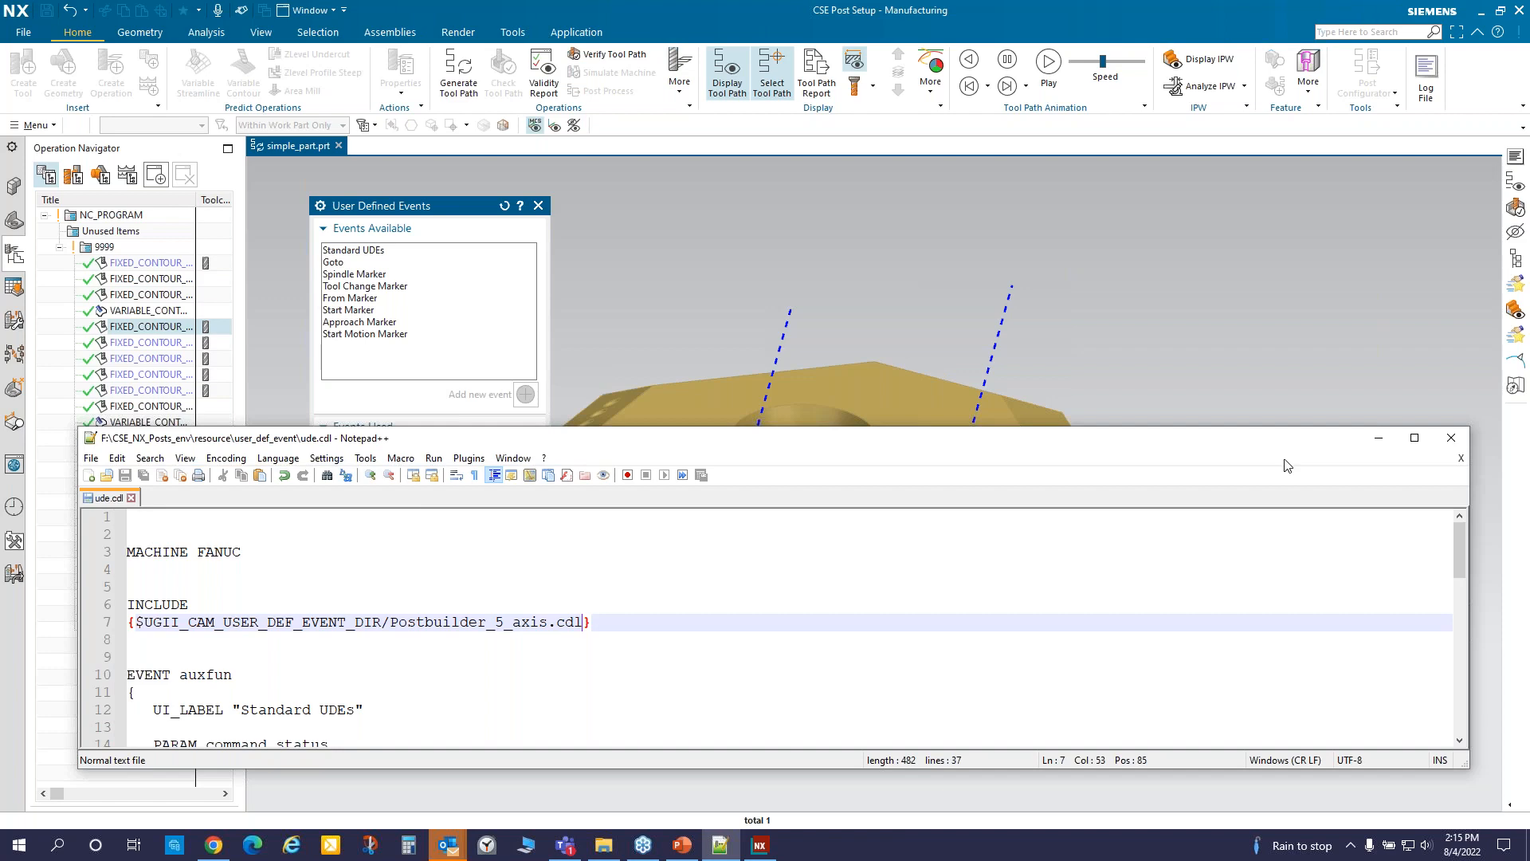
- Switch to NX, cancel the events dialog, and reset the configuration file to default in the manufacturing preferences
click(1291, 7)
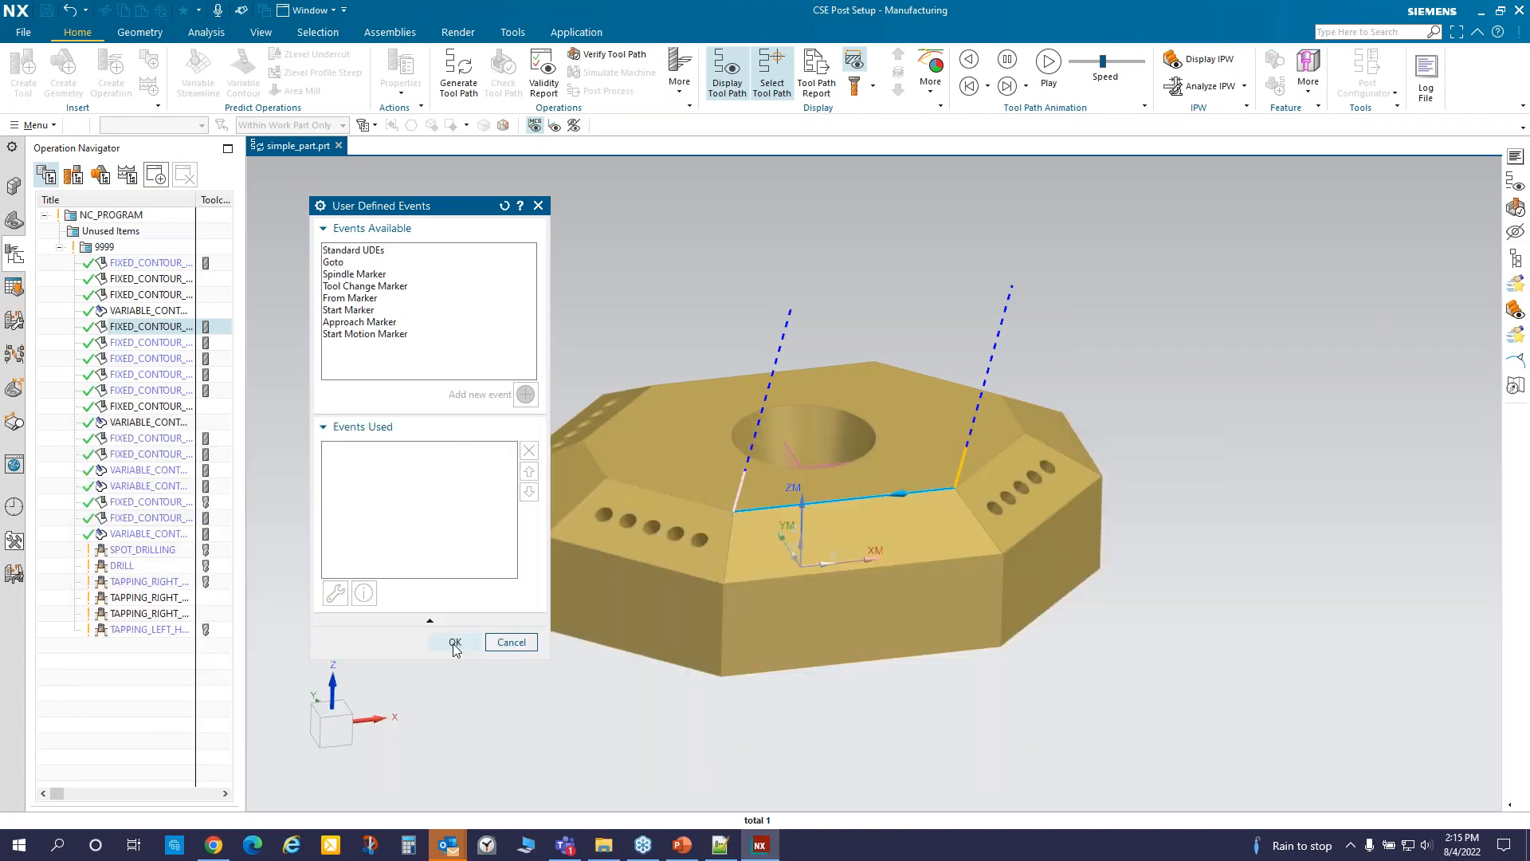
click(514, 644)
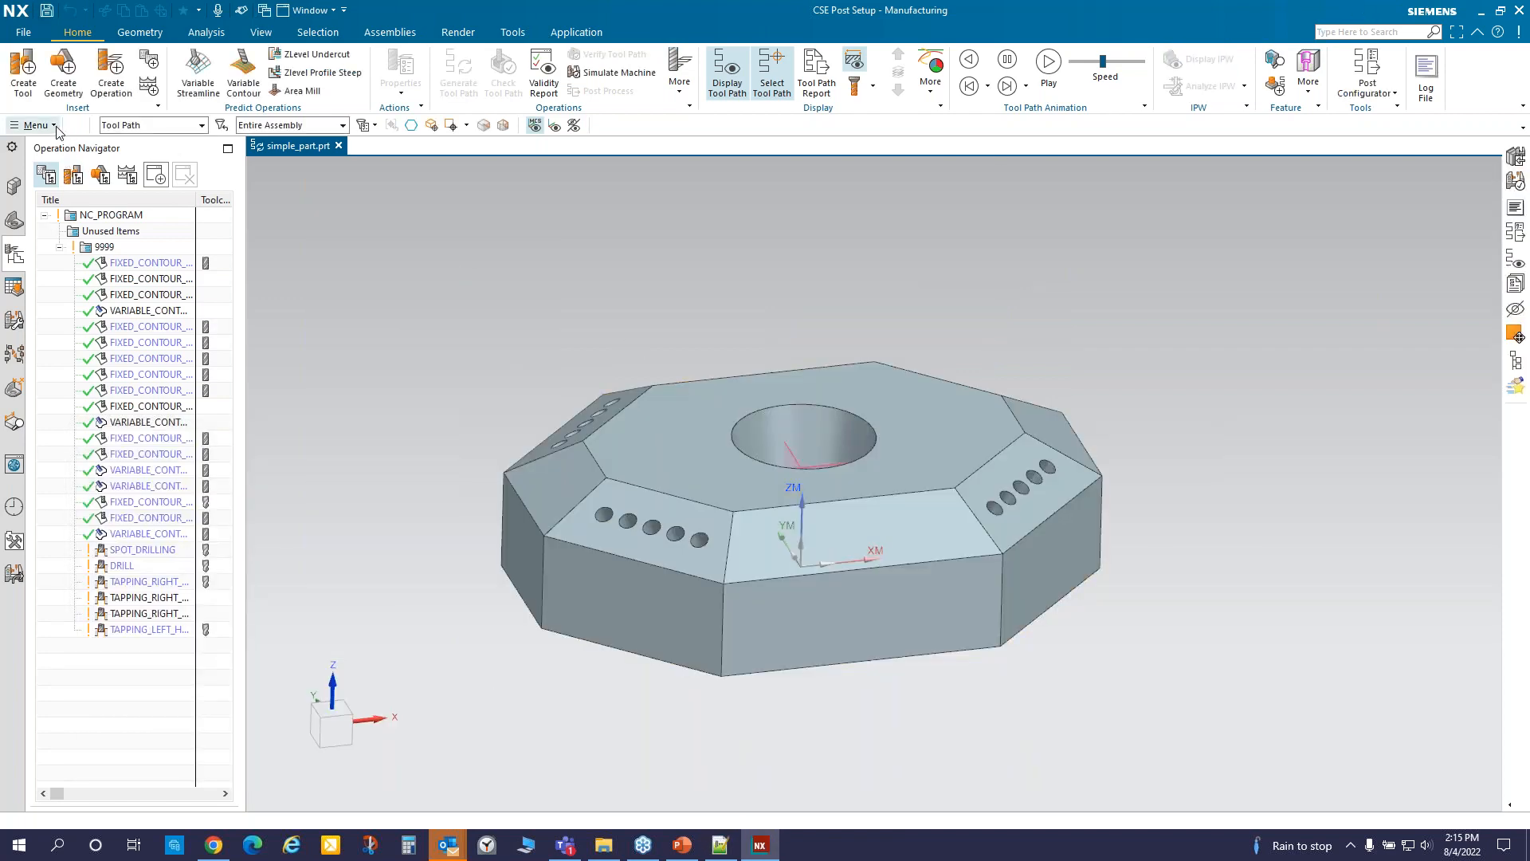
click(32, 125)
mouse_move(80, 341)
click(205, 338)
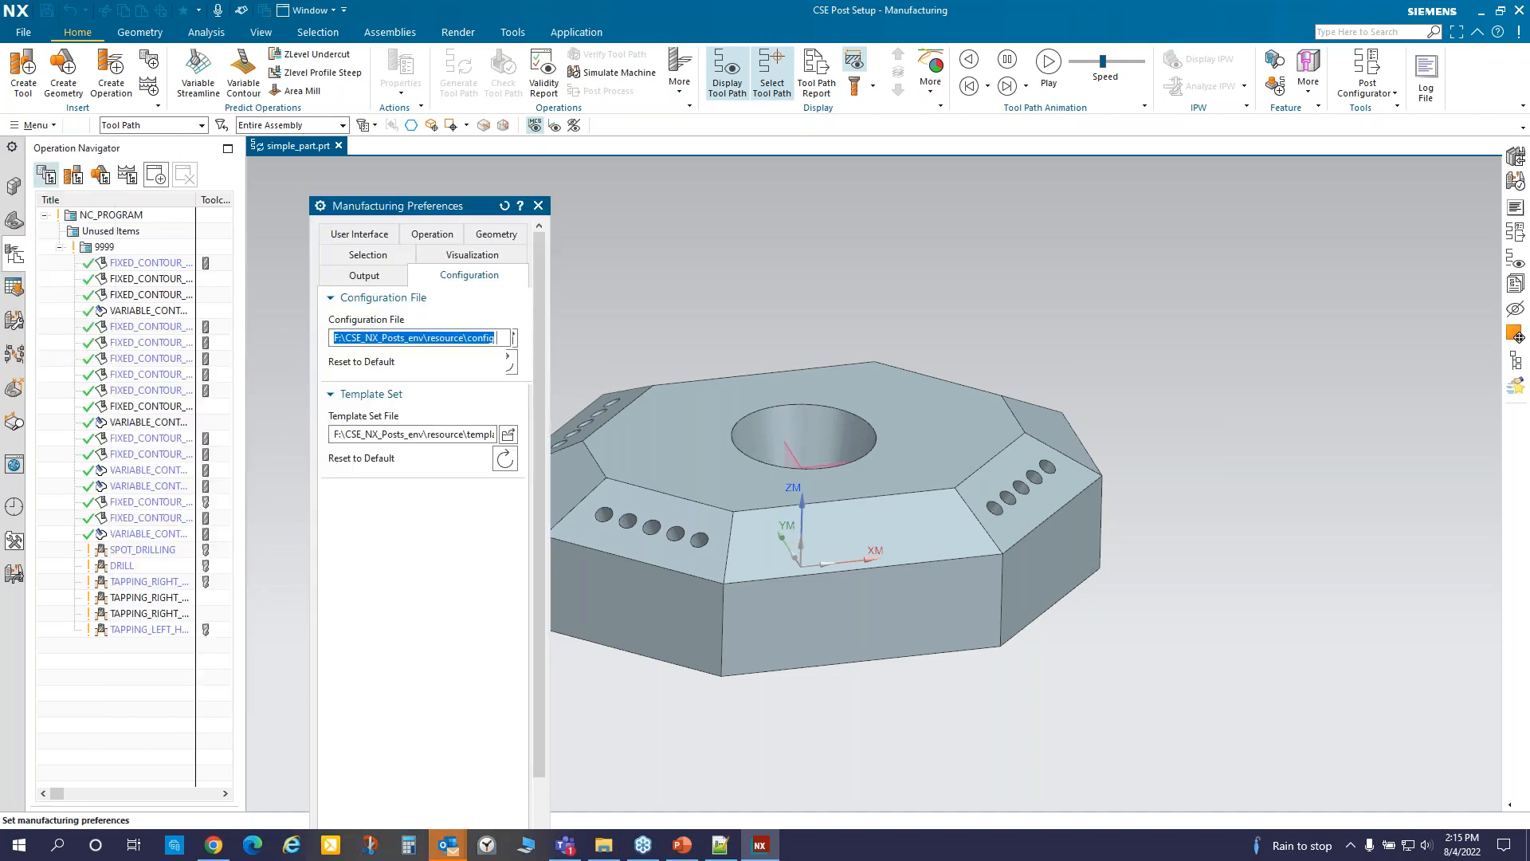
click(520, 166)
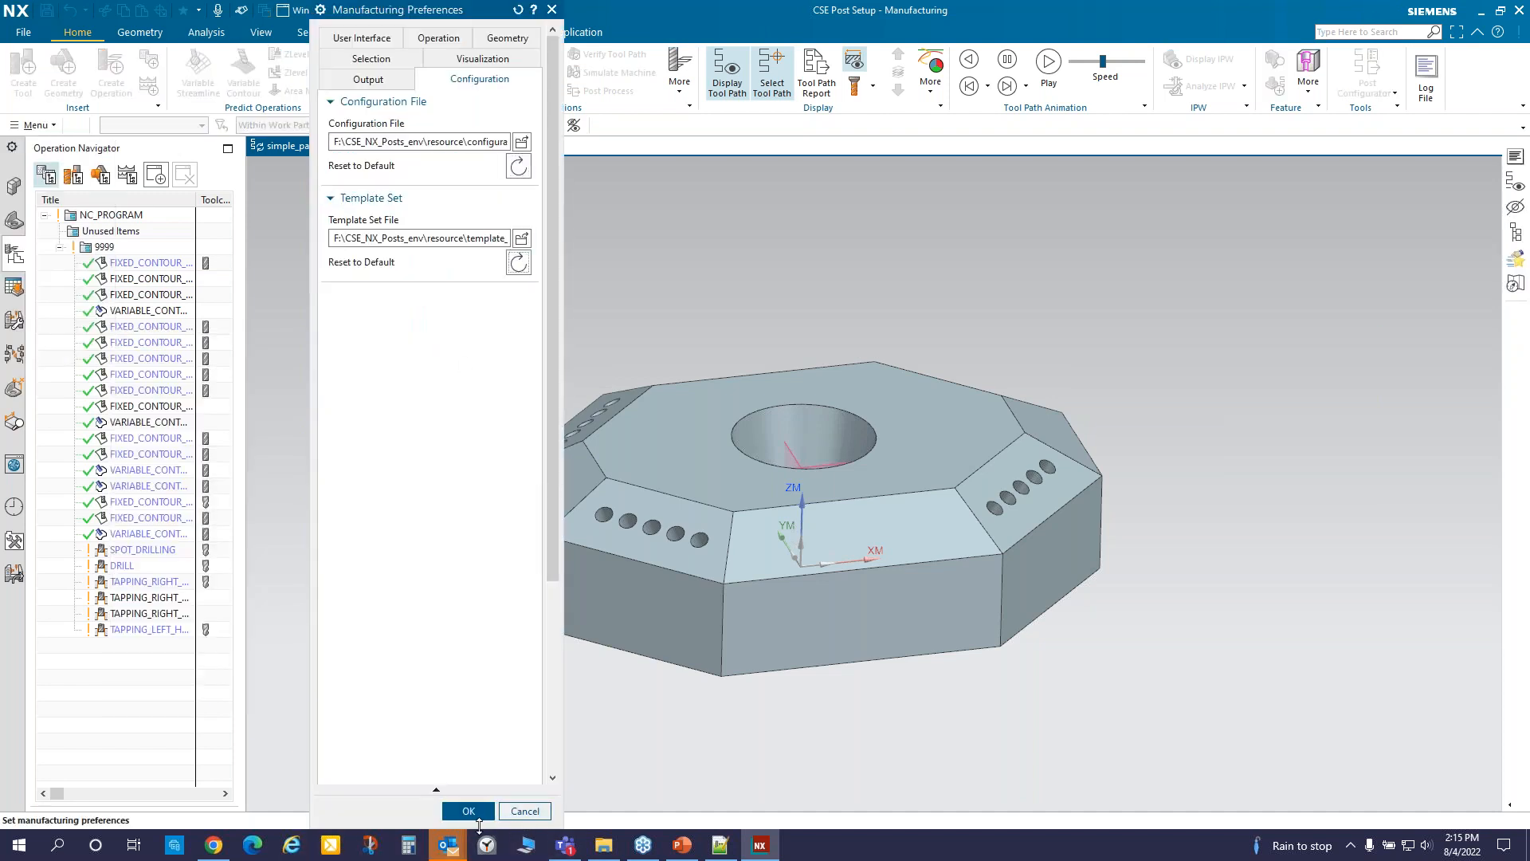
click(468, 811)
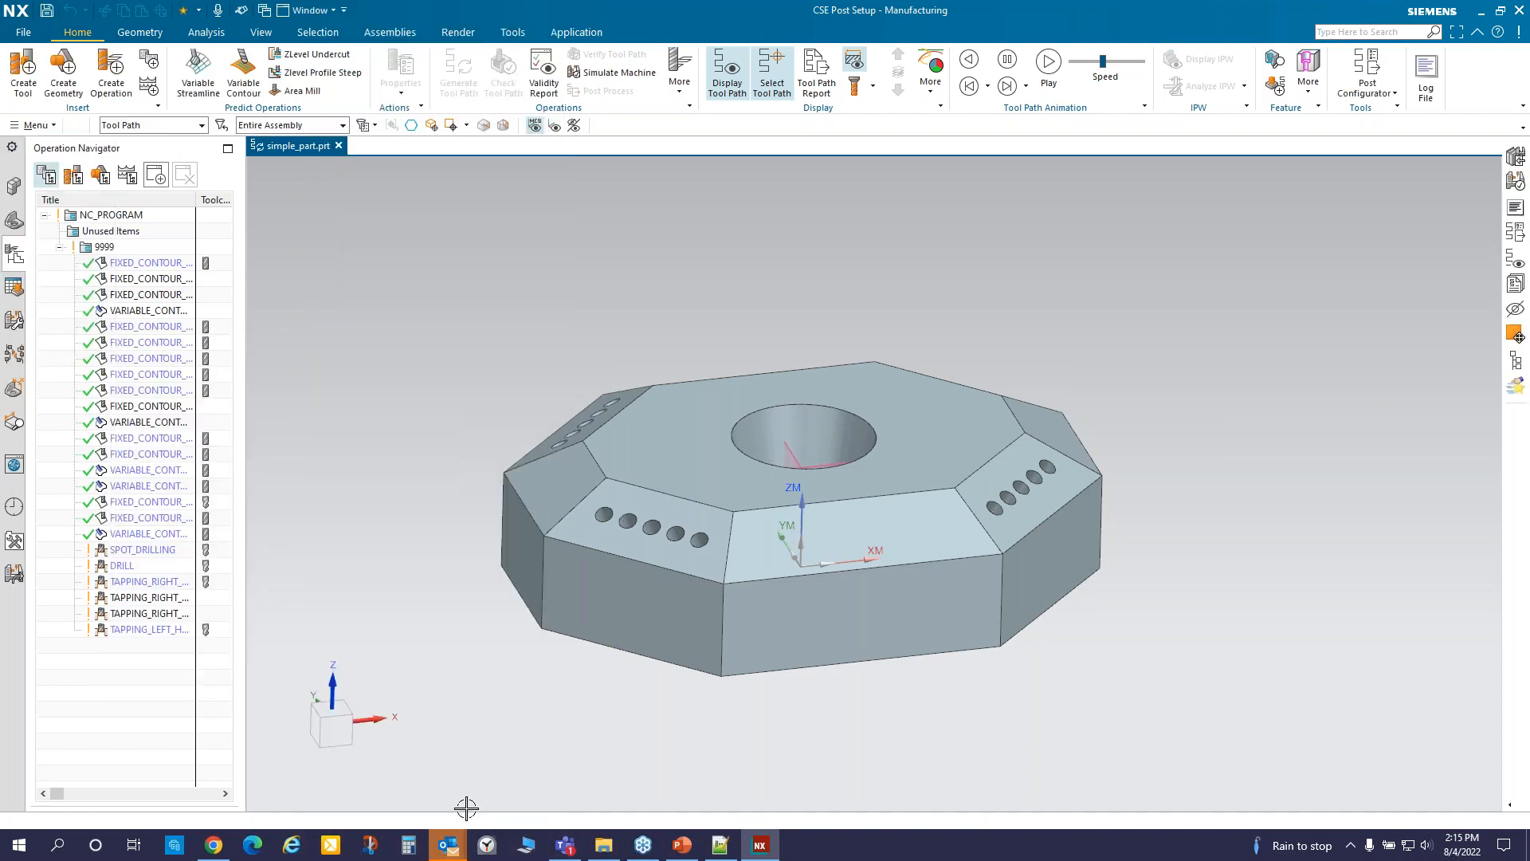
- Open the user defined start events of the fifth FIXED_CONTOUR operation below the first VARIABLE_CONTOUR operation in group 9999
right_click(152, 391)
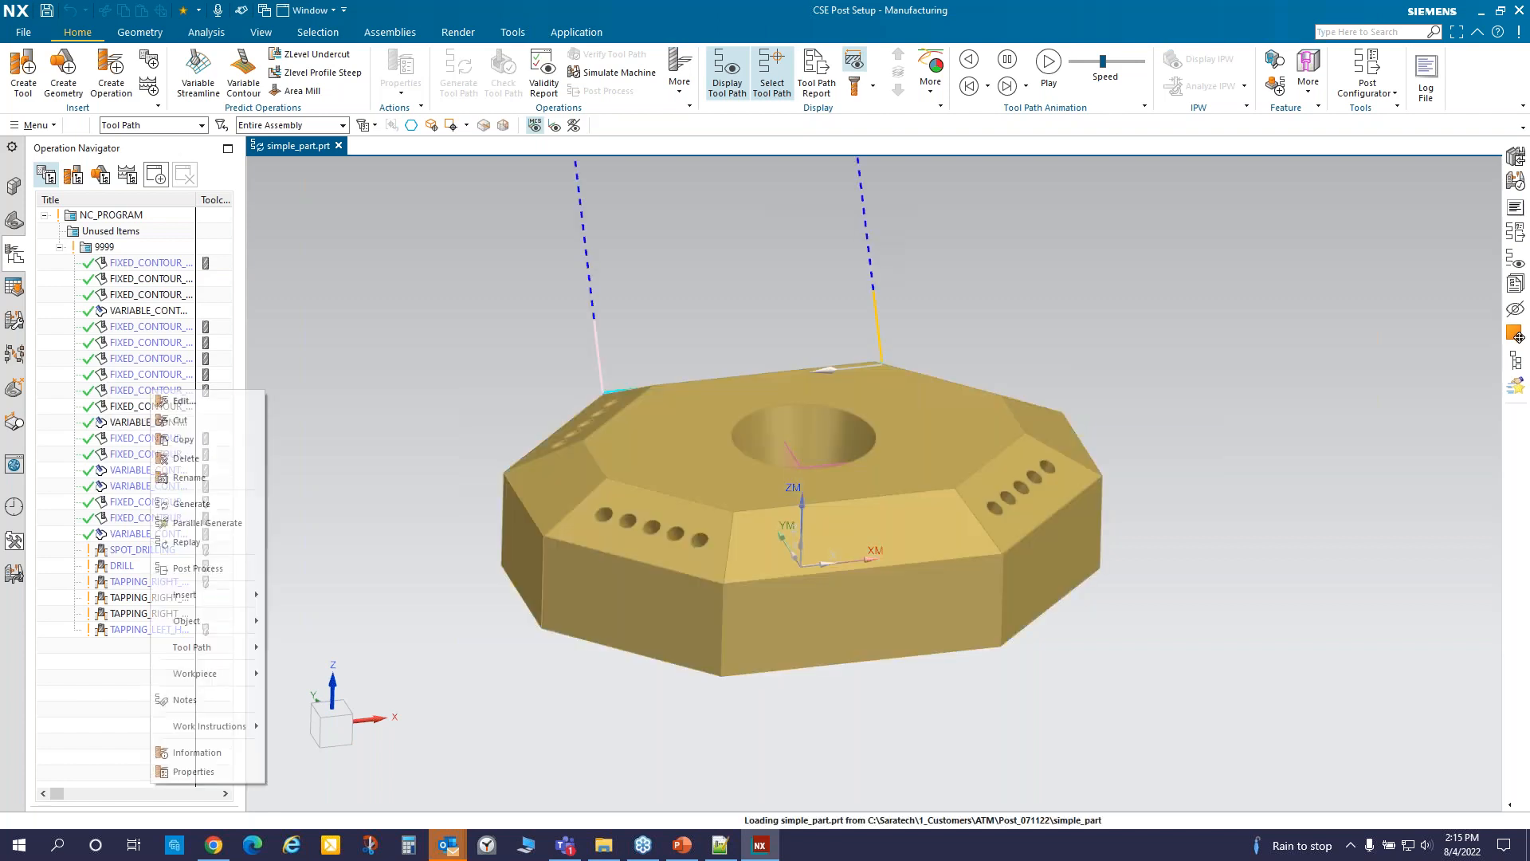
mouse_move(223, 651)
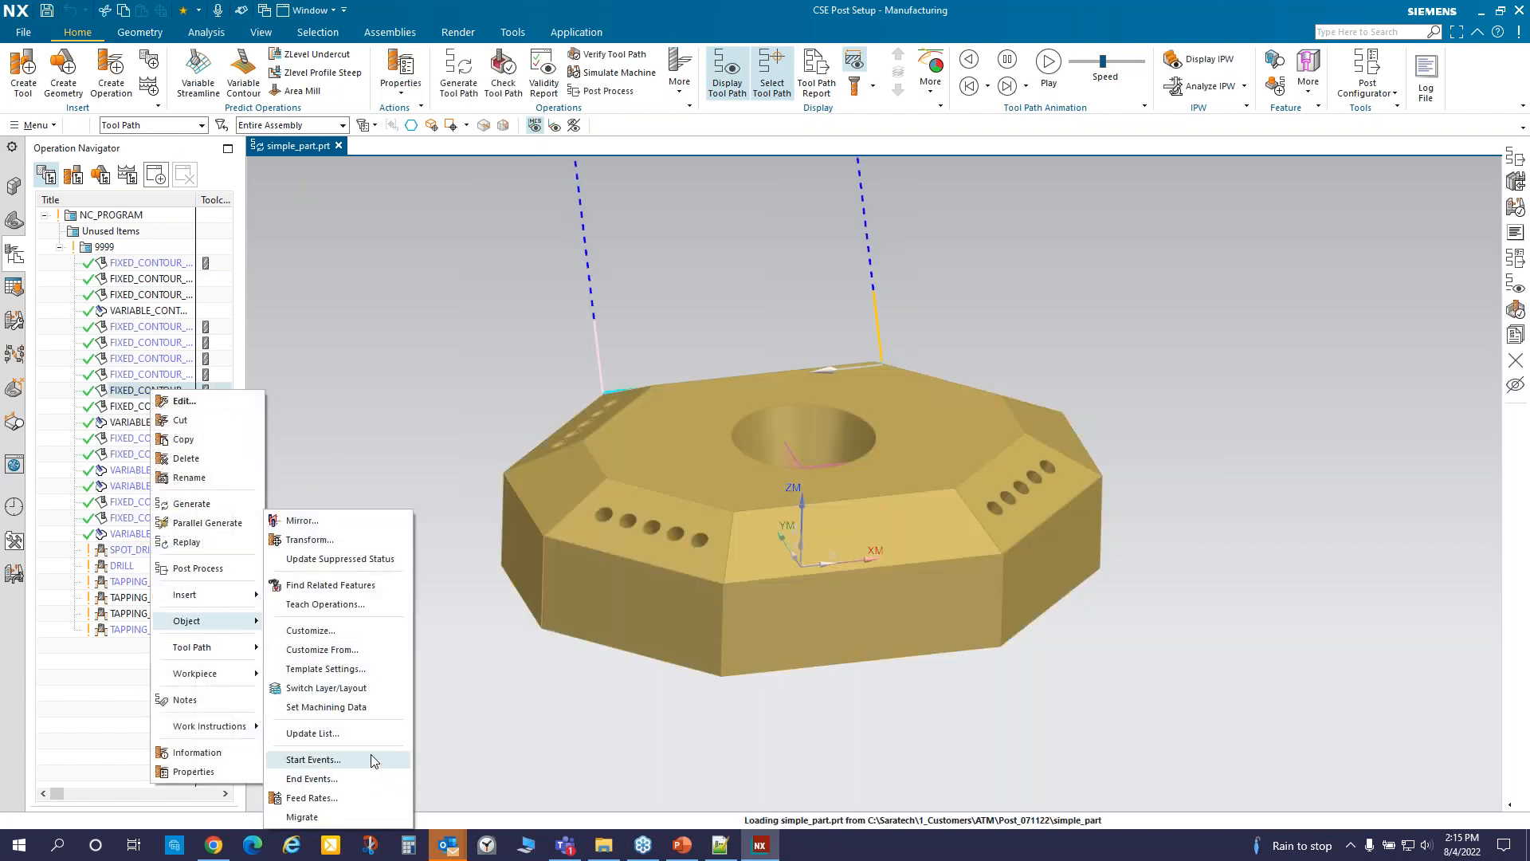
click(386, 759)
drag(453, 12, 488, 228)
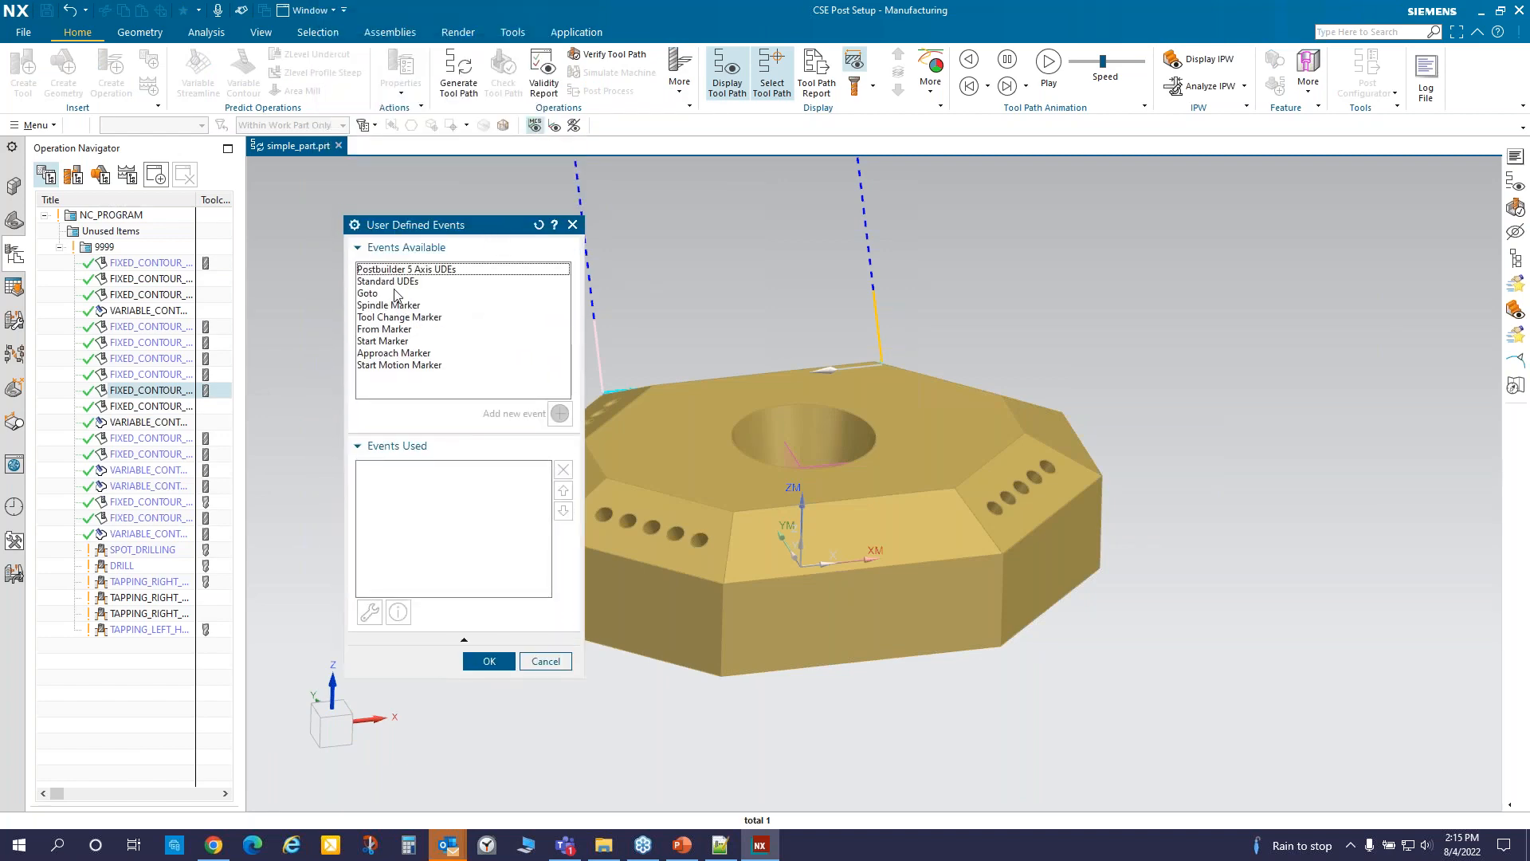
- Compare the available start events with the INCLUDE line in ude.cdl in Notepad++, and accept the events dialog in NX
click(719, 845)
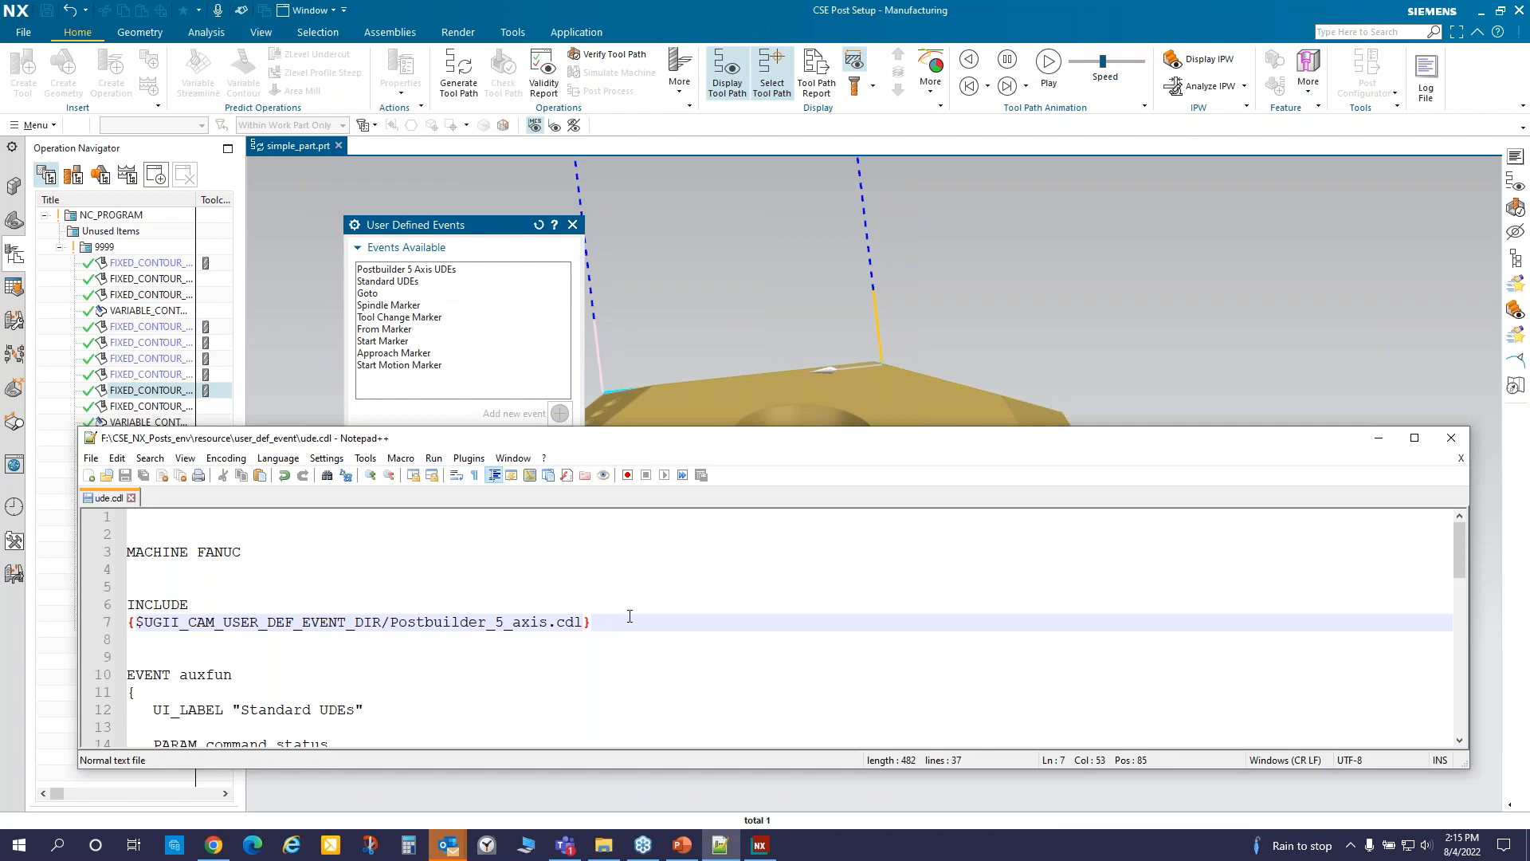
click(501, 230)
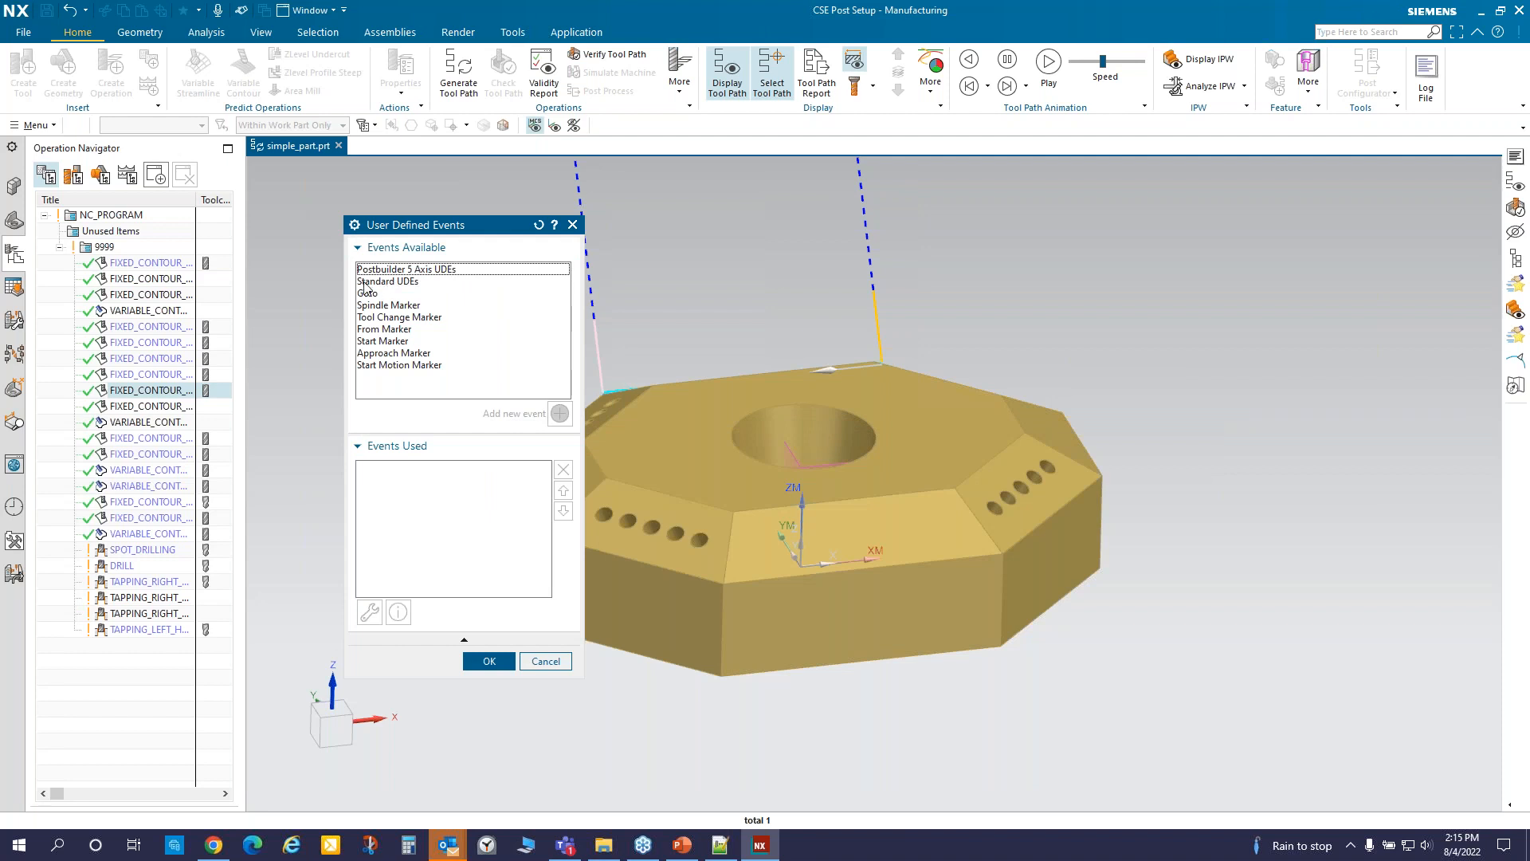
click(400, 271)
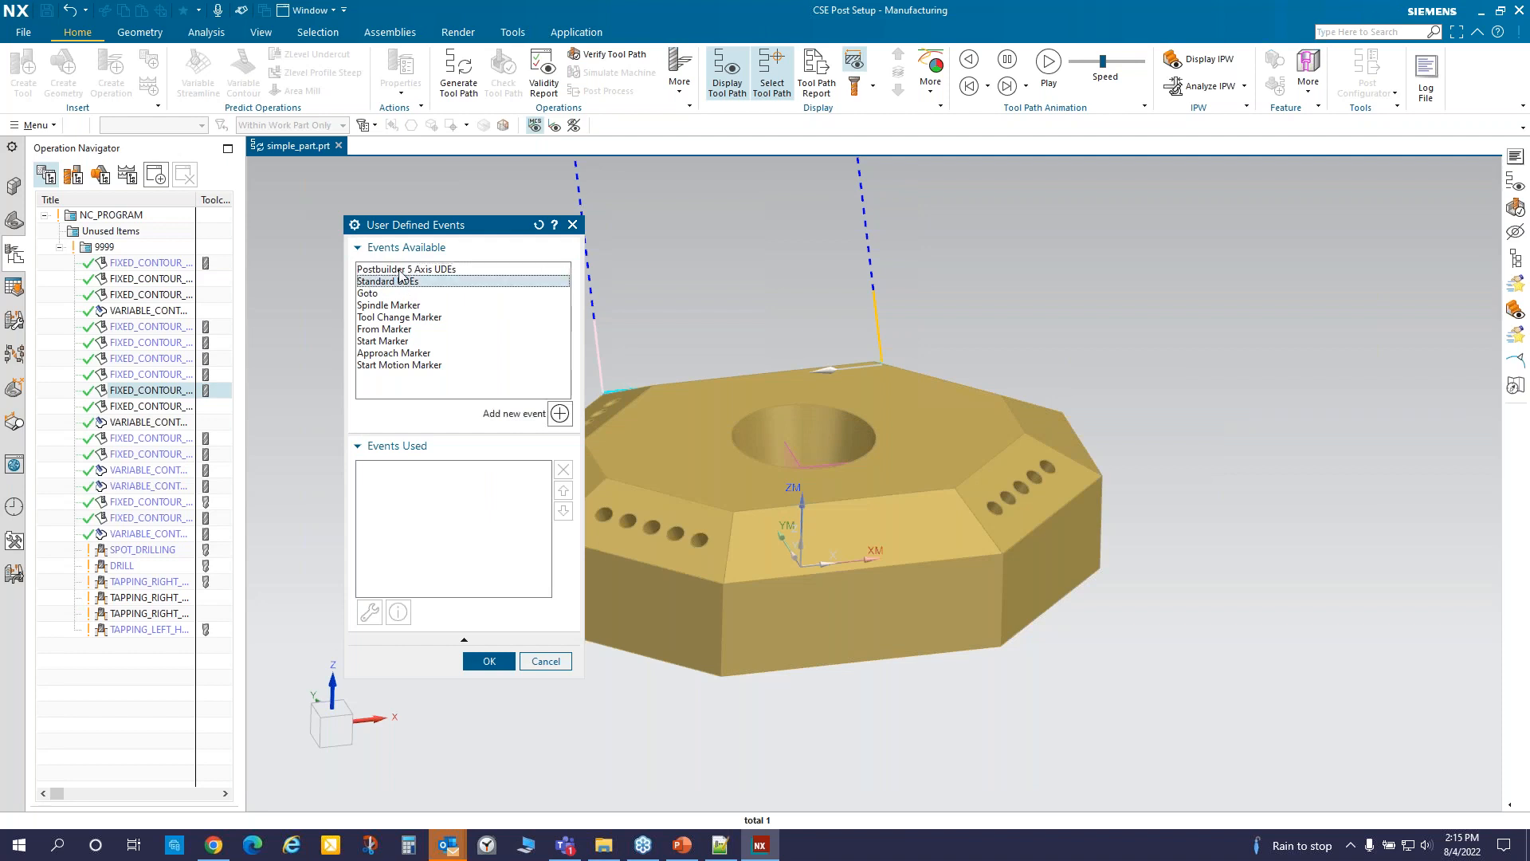
click(400, 282)
click(489, 662)
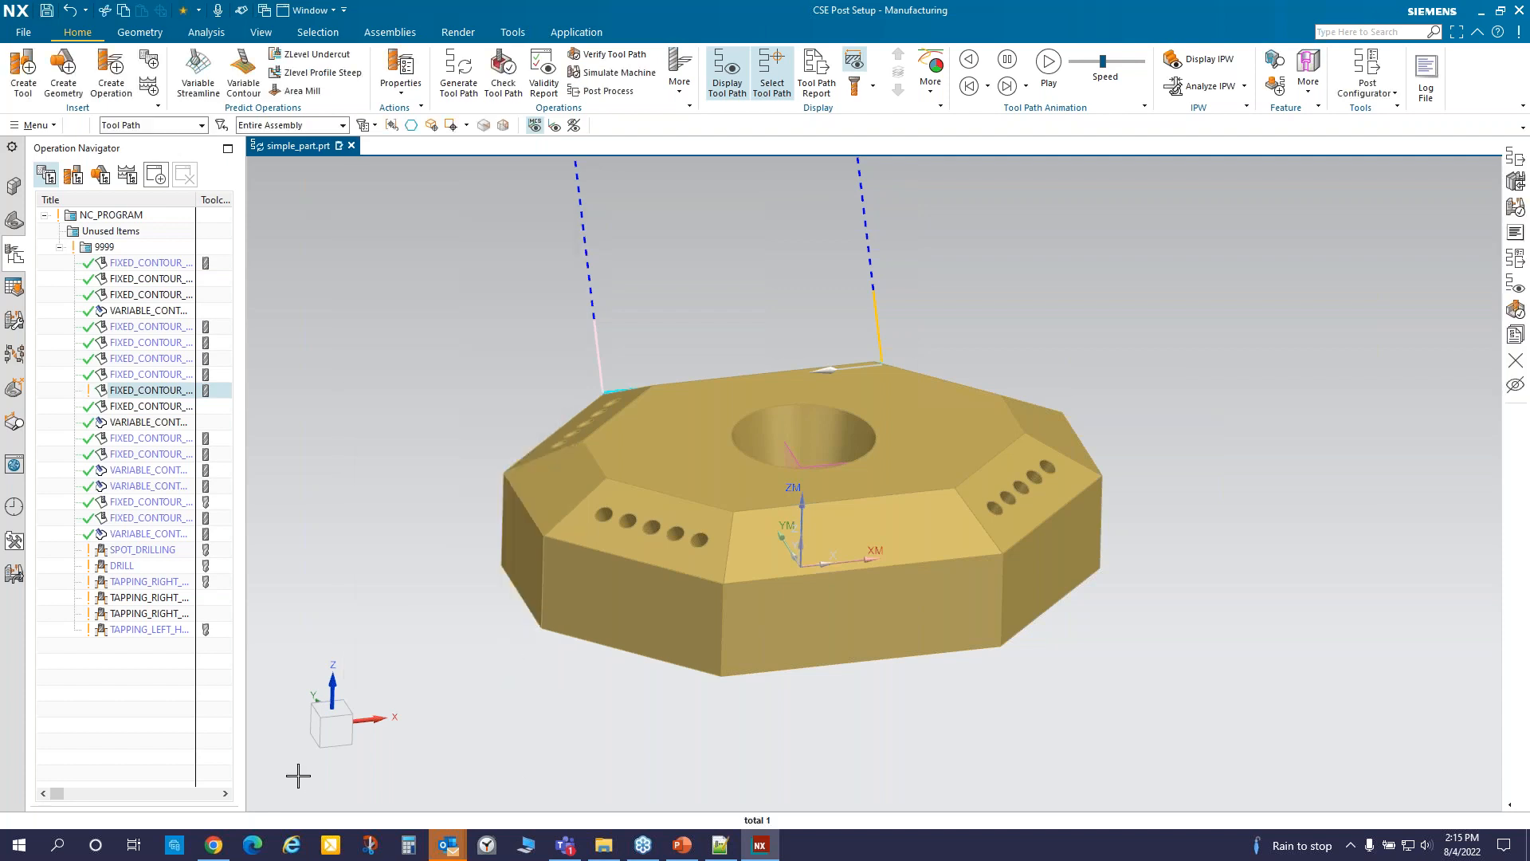
- Switch to the PowerPoint presentation, show the slide on setting up Post Configurator posts, and return to NX
click(683, 845)
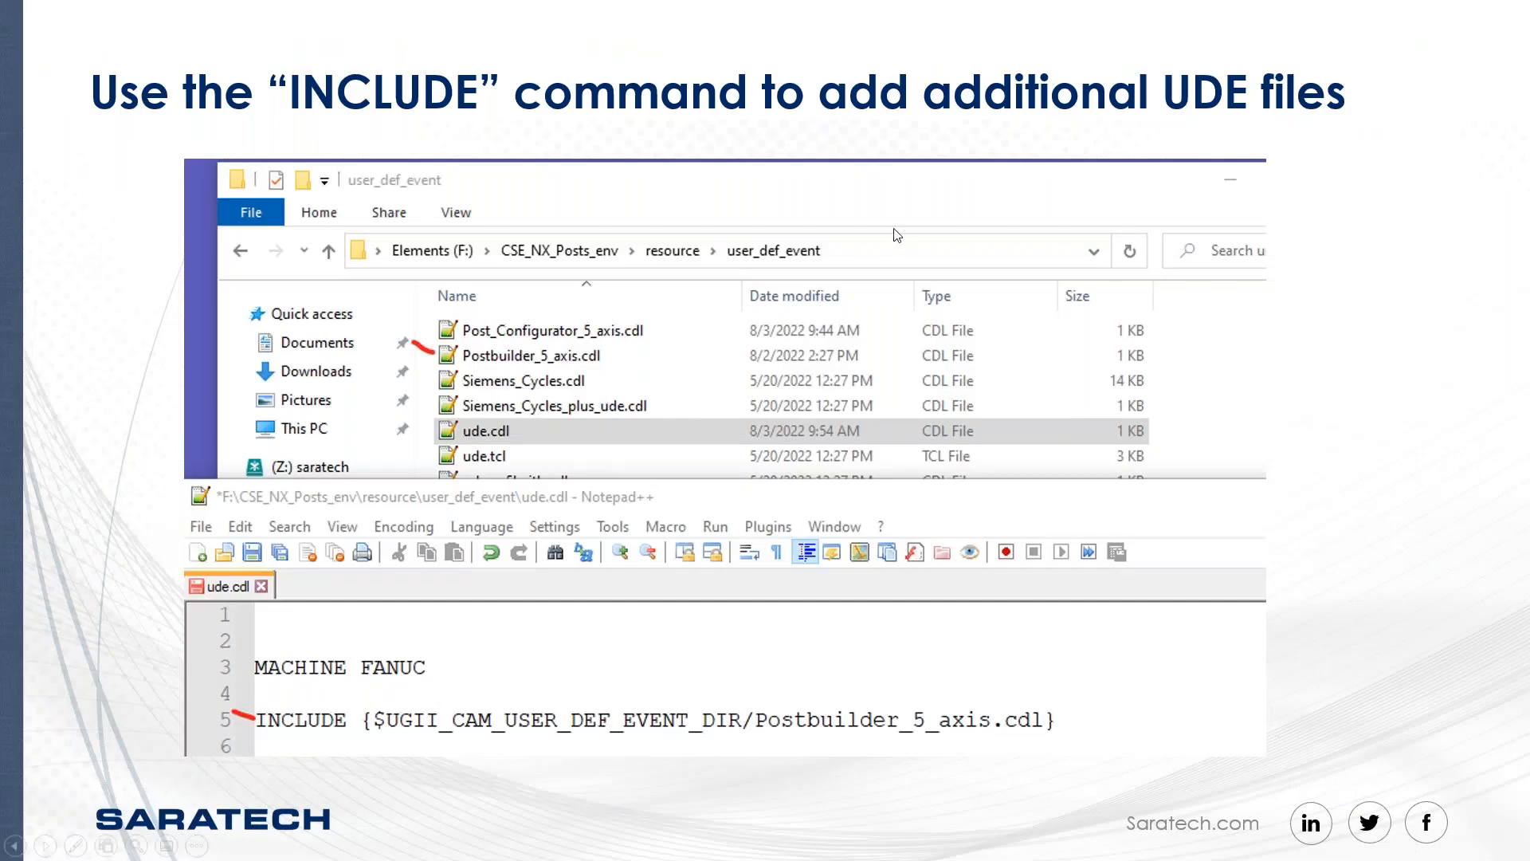
click(894, 230)
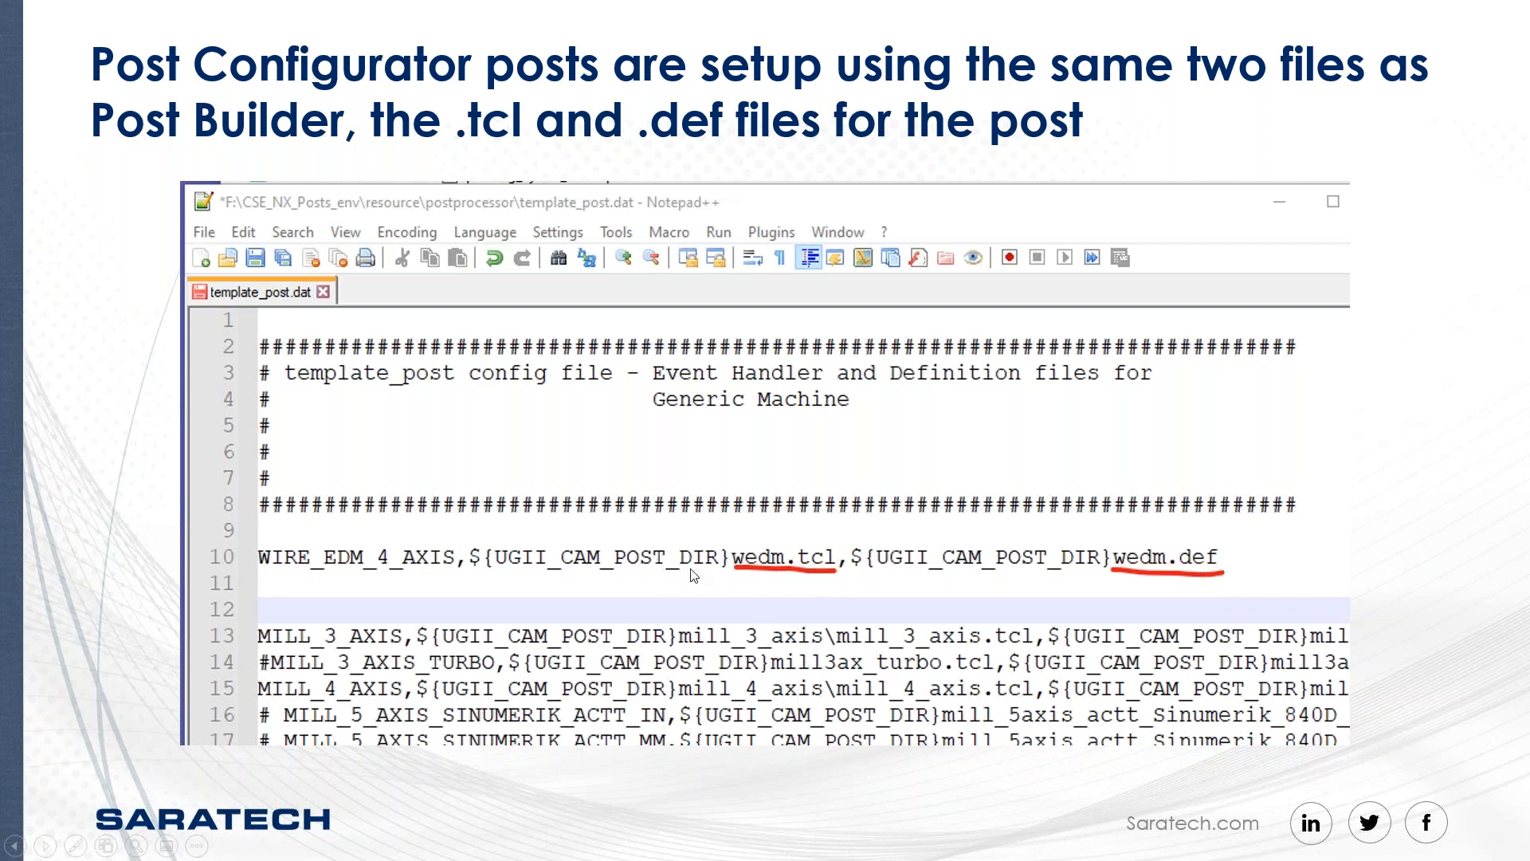
key(alt+Tab)
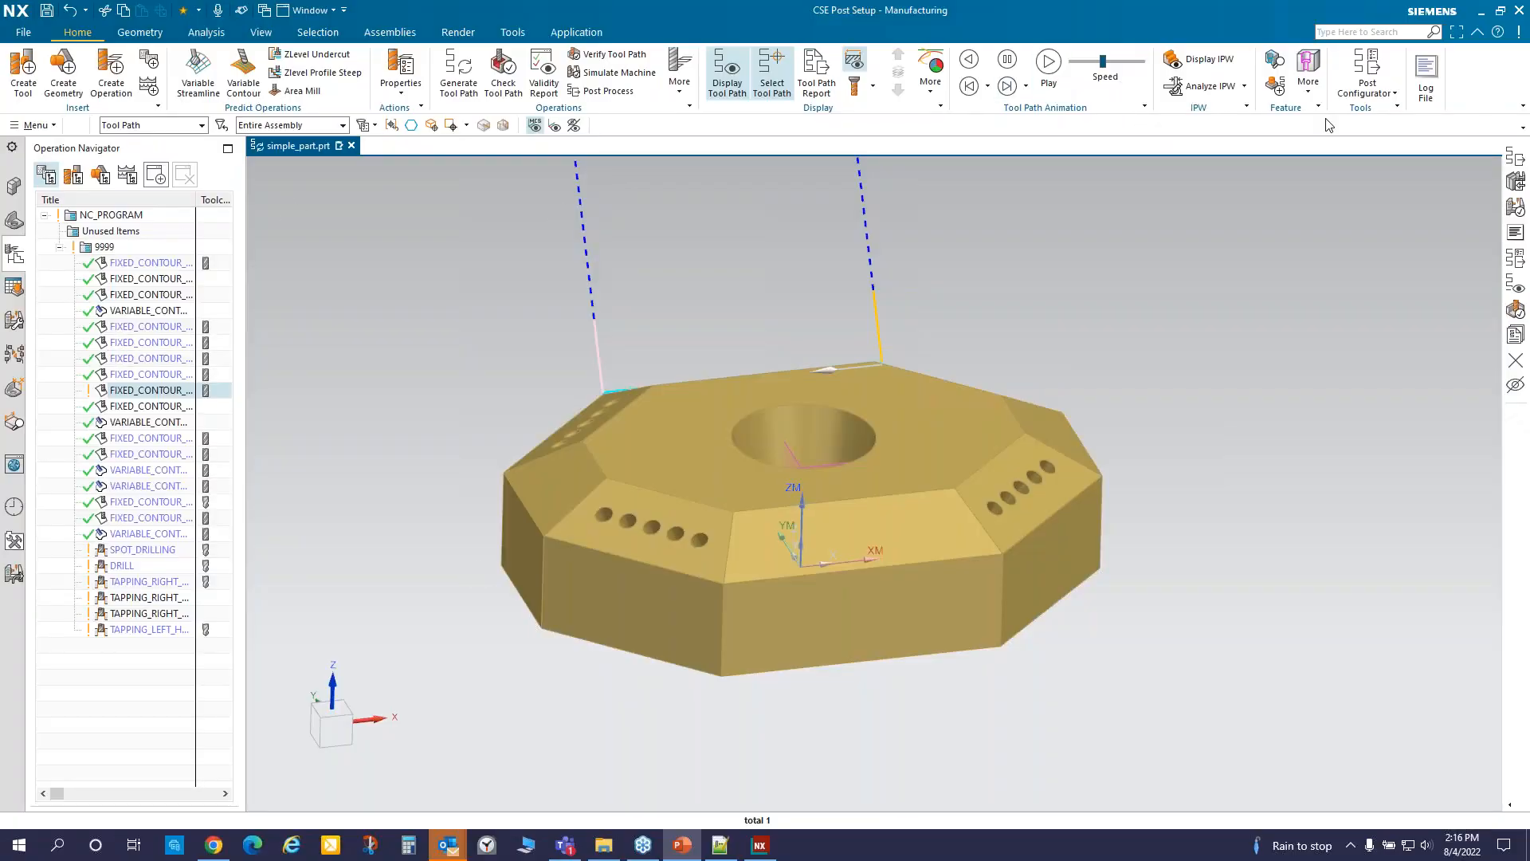
- Minimize NX and open the postprocessor folder inside the custom environment's resource folder in File Explorer
click(1481, 11)
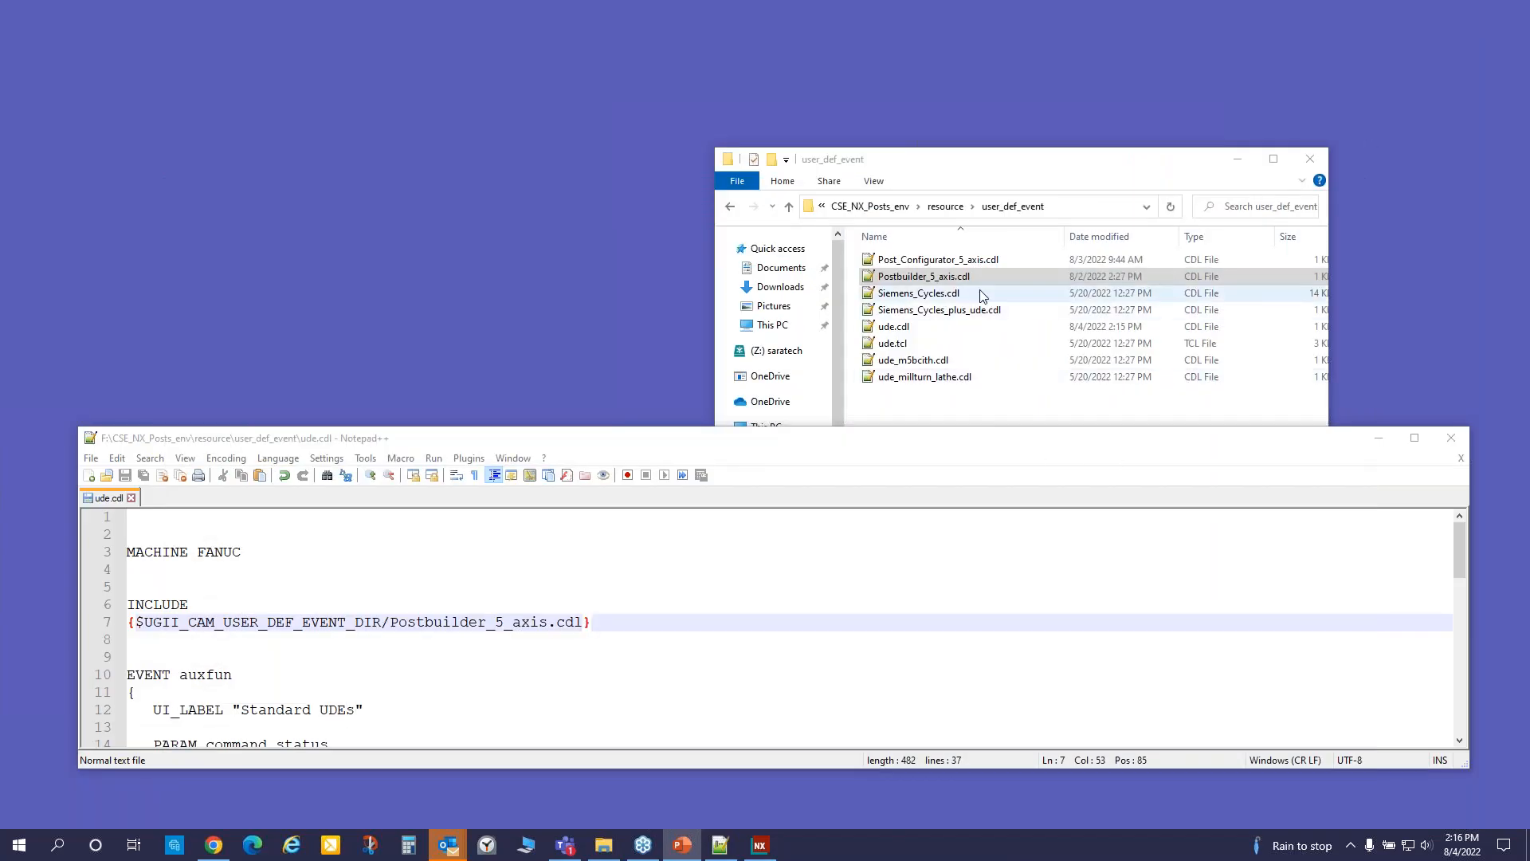
click(1004, 165)
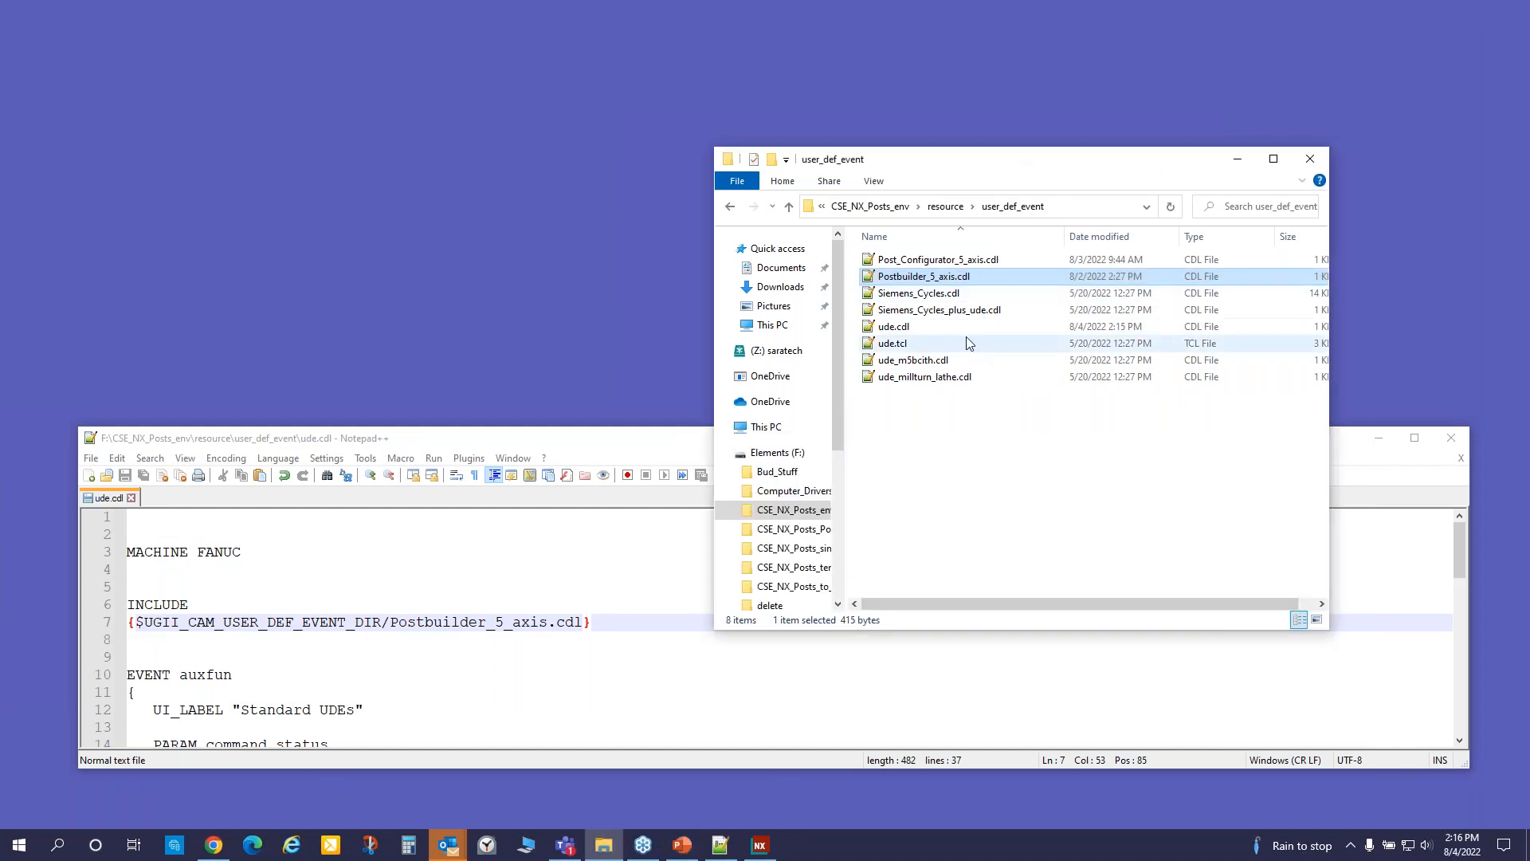
click(945, 206)
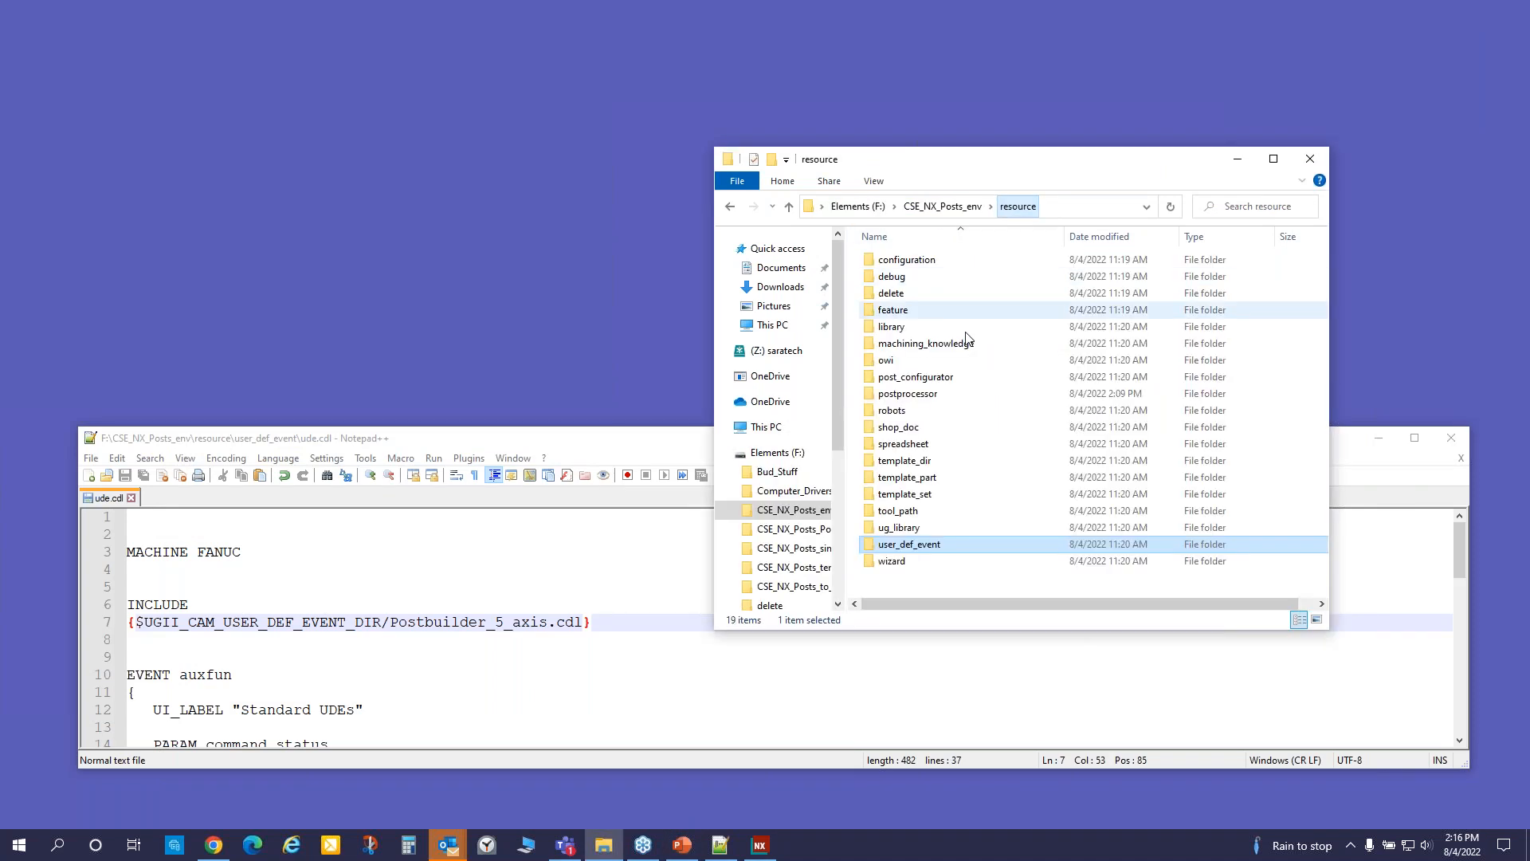
click(907, 395)
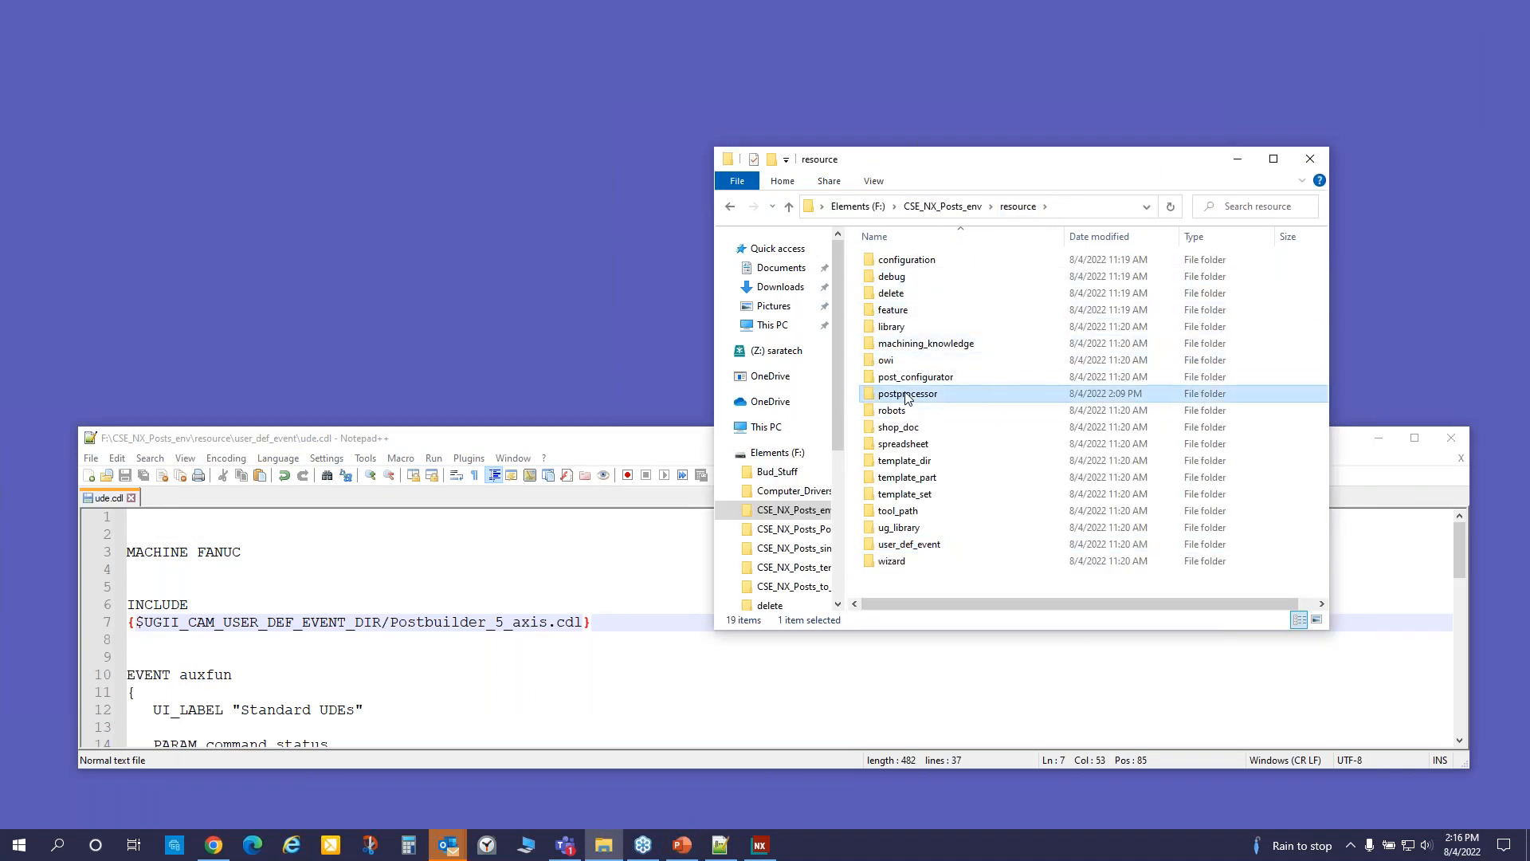
- Open a second File Explorer window and browse to CSE_NX_Posts_to_ADD\Post_Configurator_5_axis on the Elements (F:) drive
click(529, 846)
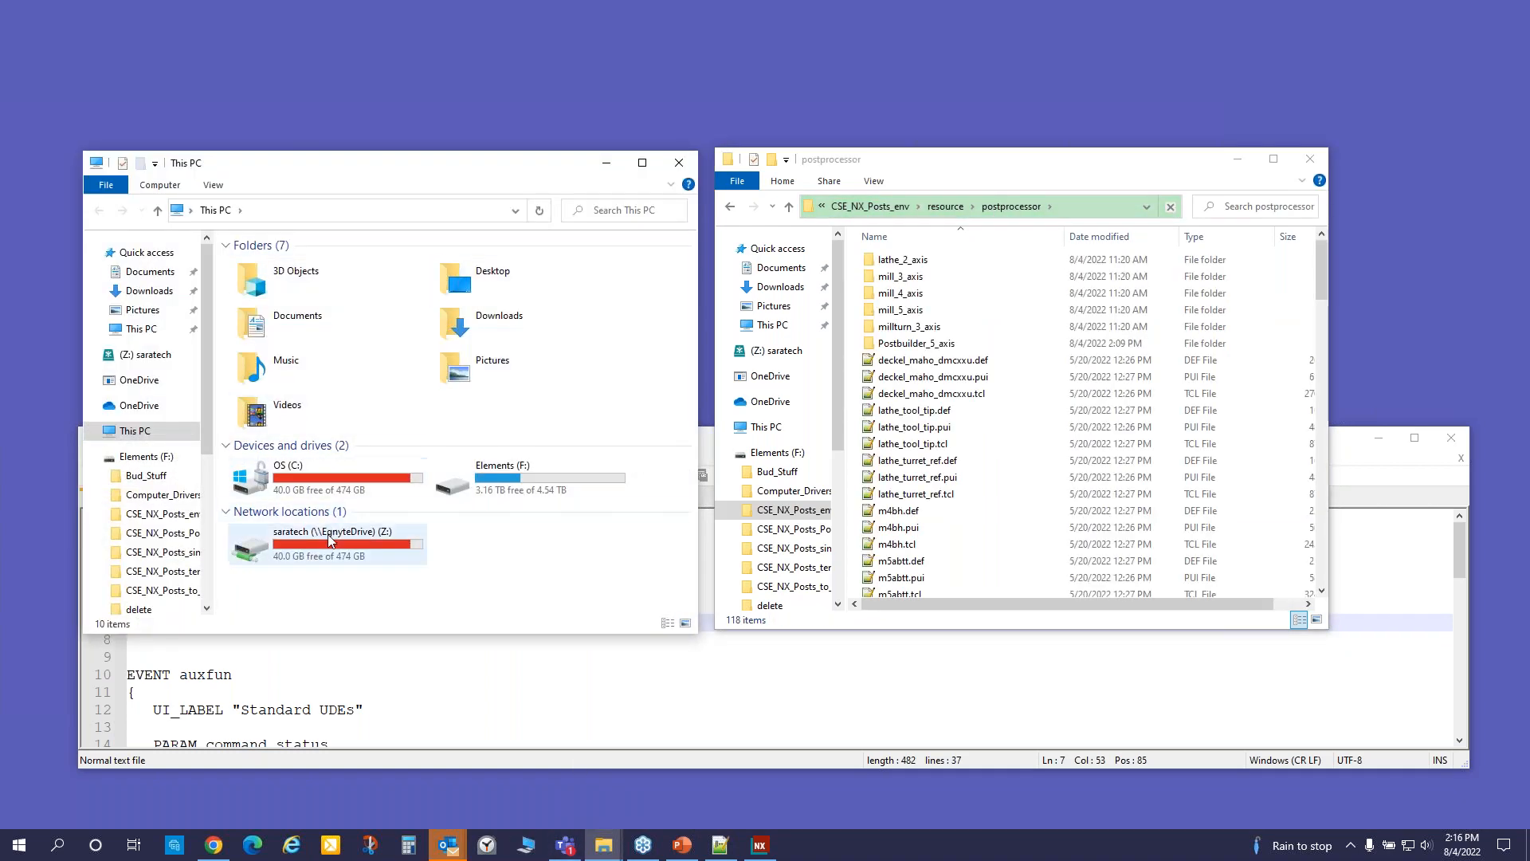
click(224, 210)
double_click(512, 470)
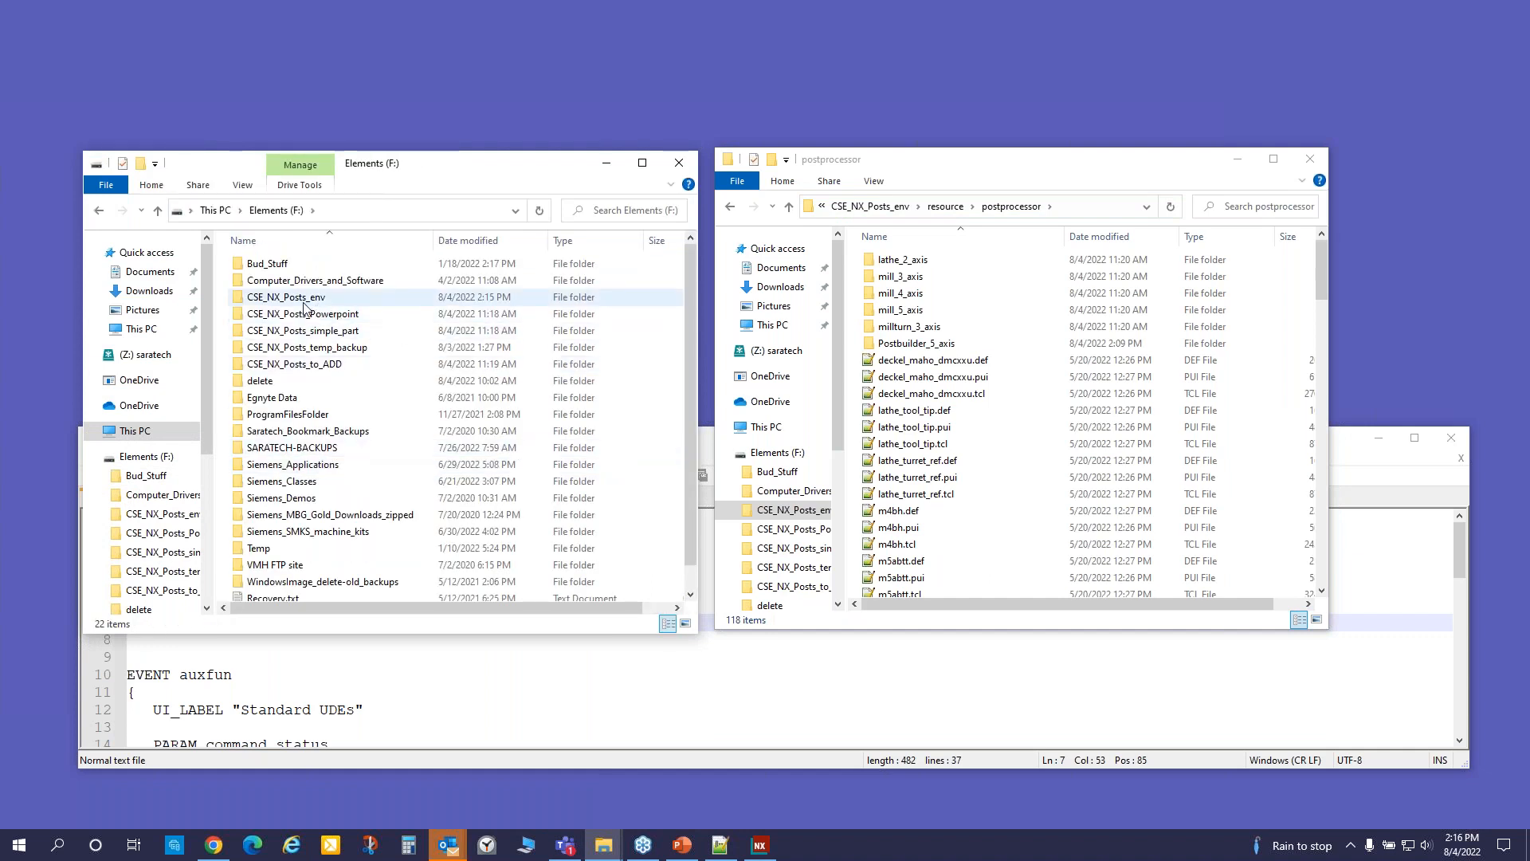
double_click(310, 363)
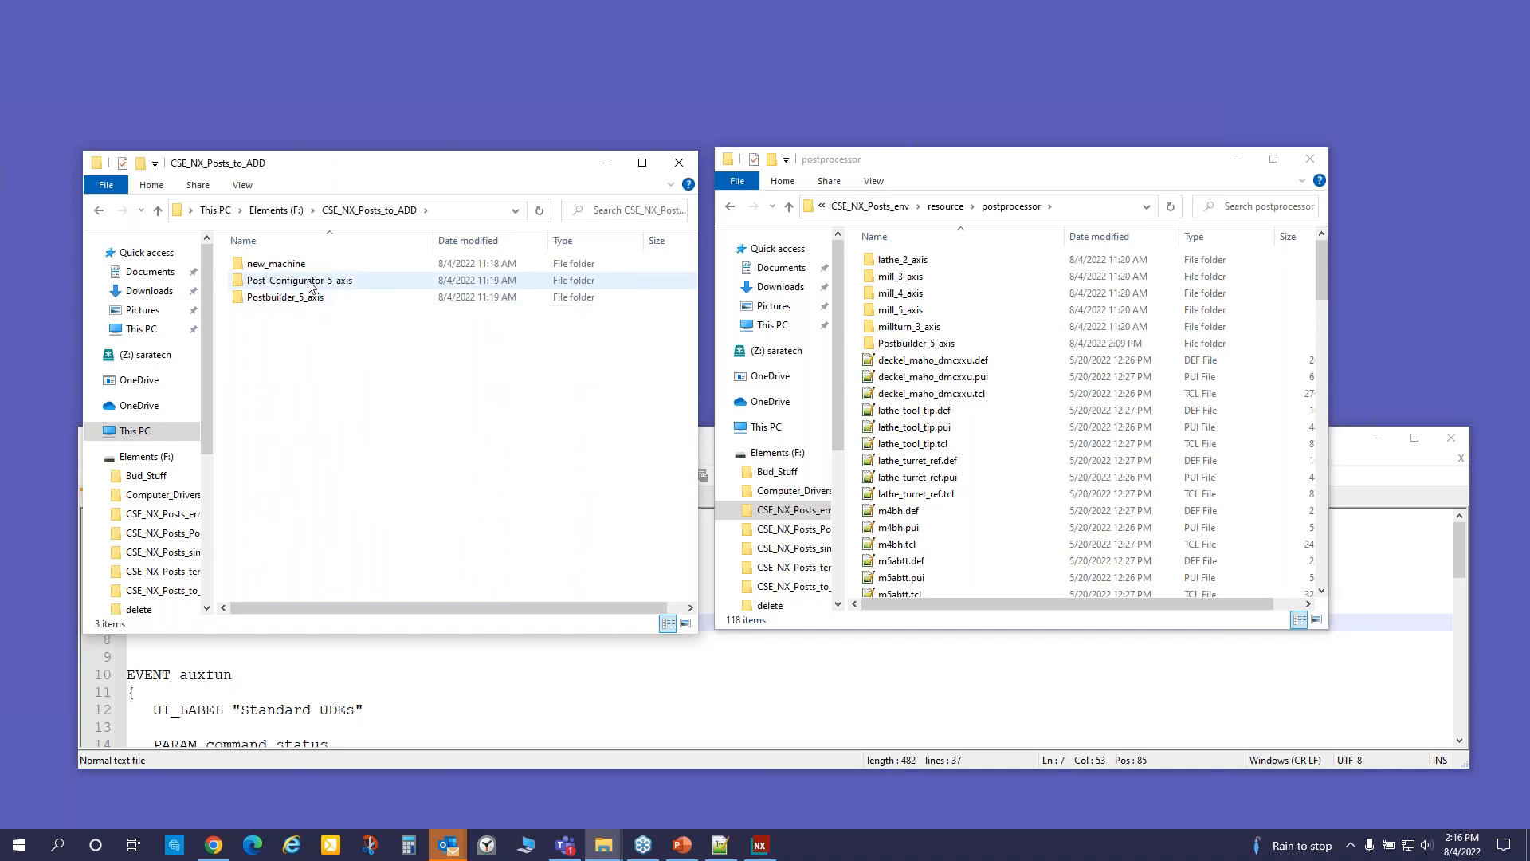
double_click(309, 284)
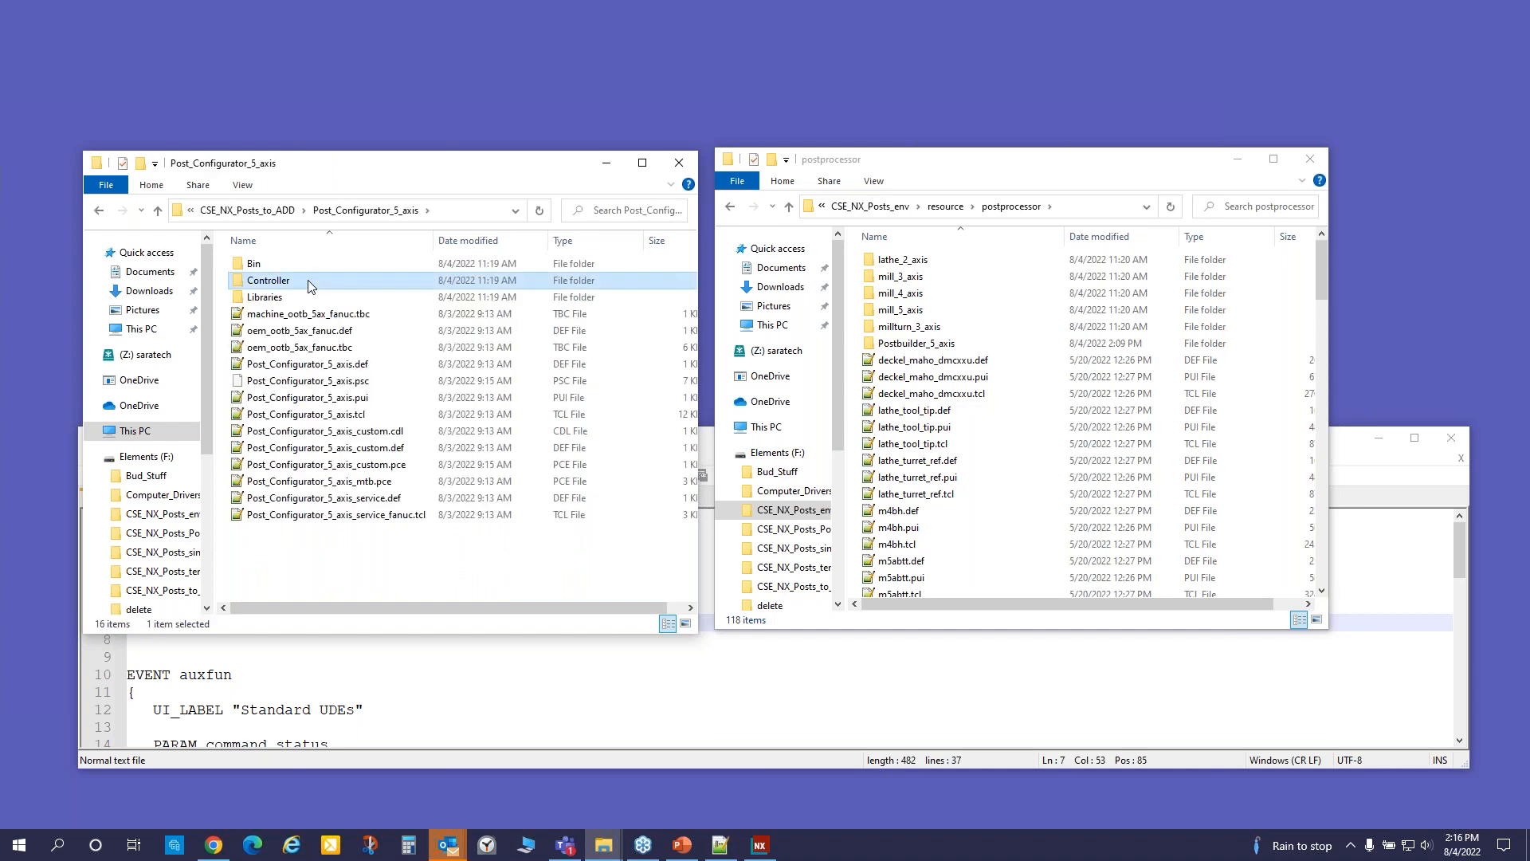
- Compare the files in the Postbuilder_5_axis post folder with the .tcl and .def files of Post_Configurator_5_axis
double_click(917, 344)
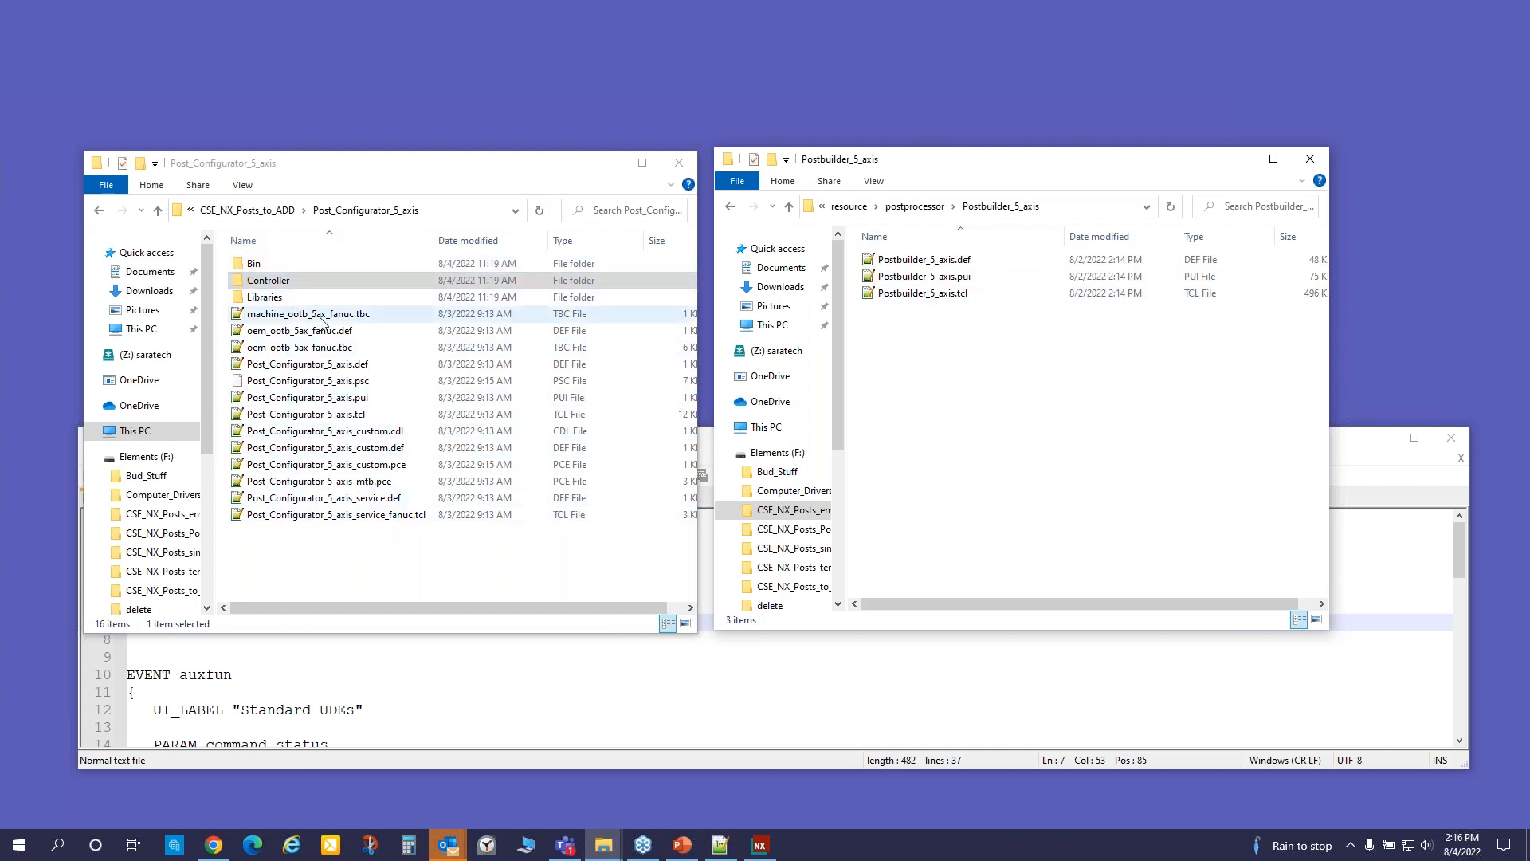
click(378, 421)
click(355, 369)
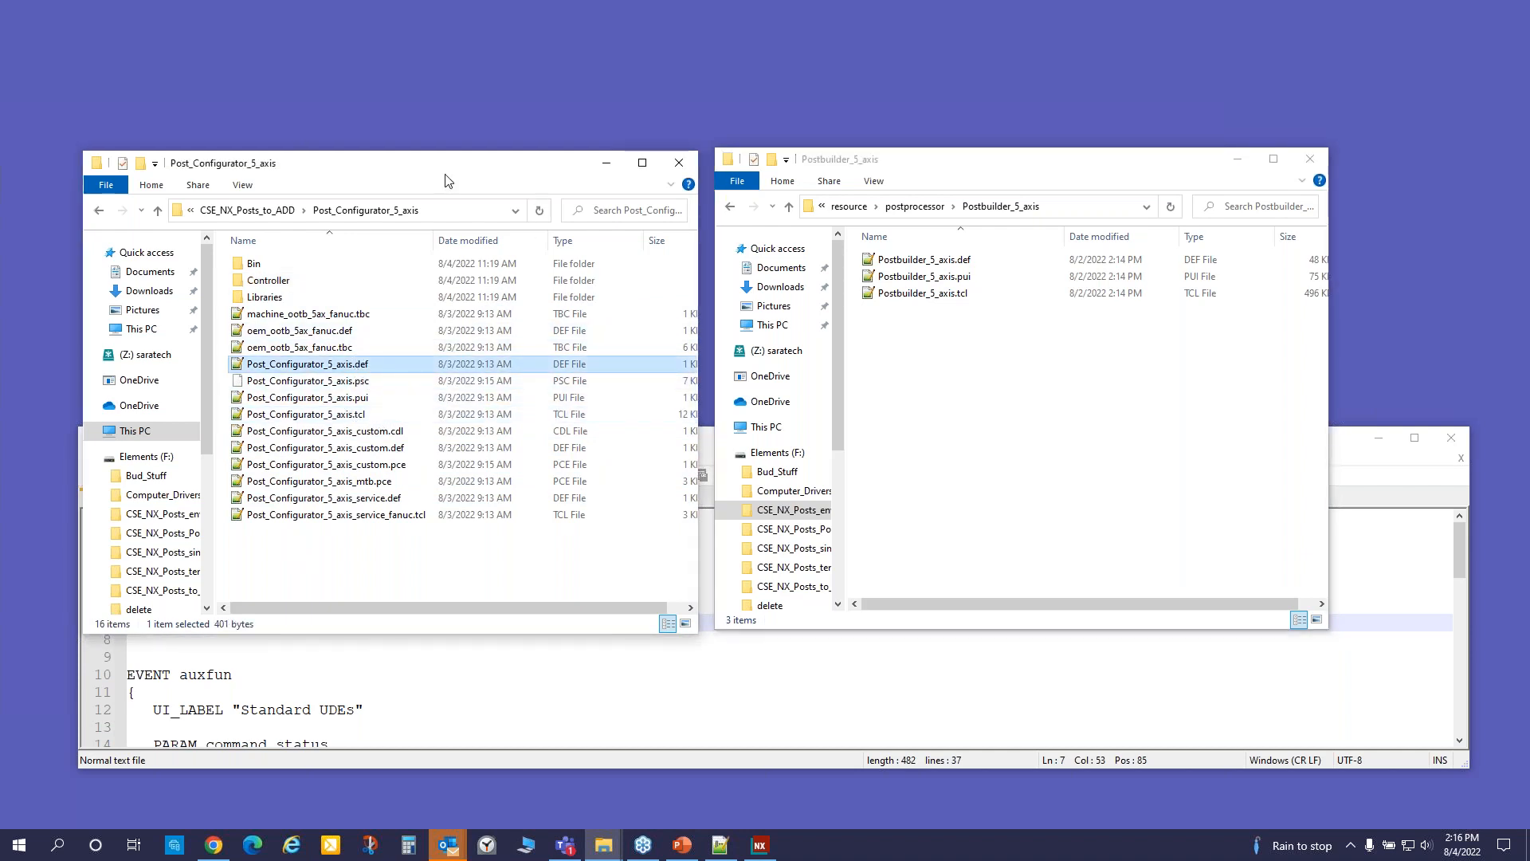
- Copy the Post_Configurator_5_axis folder from CSE_NX_Posts_to_ADD into the resource\postprocessor folder
click(249, 209)
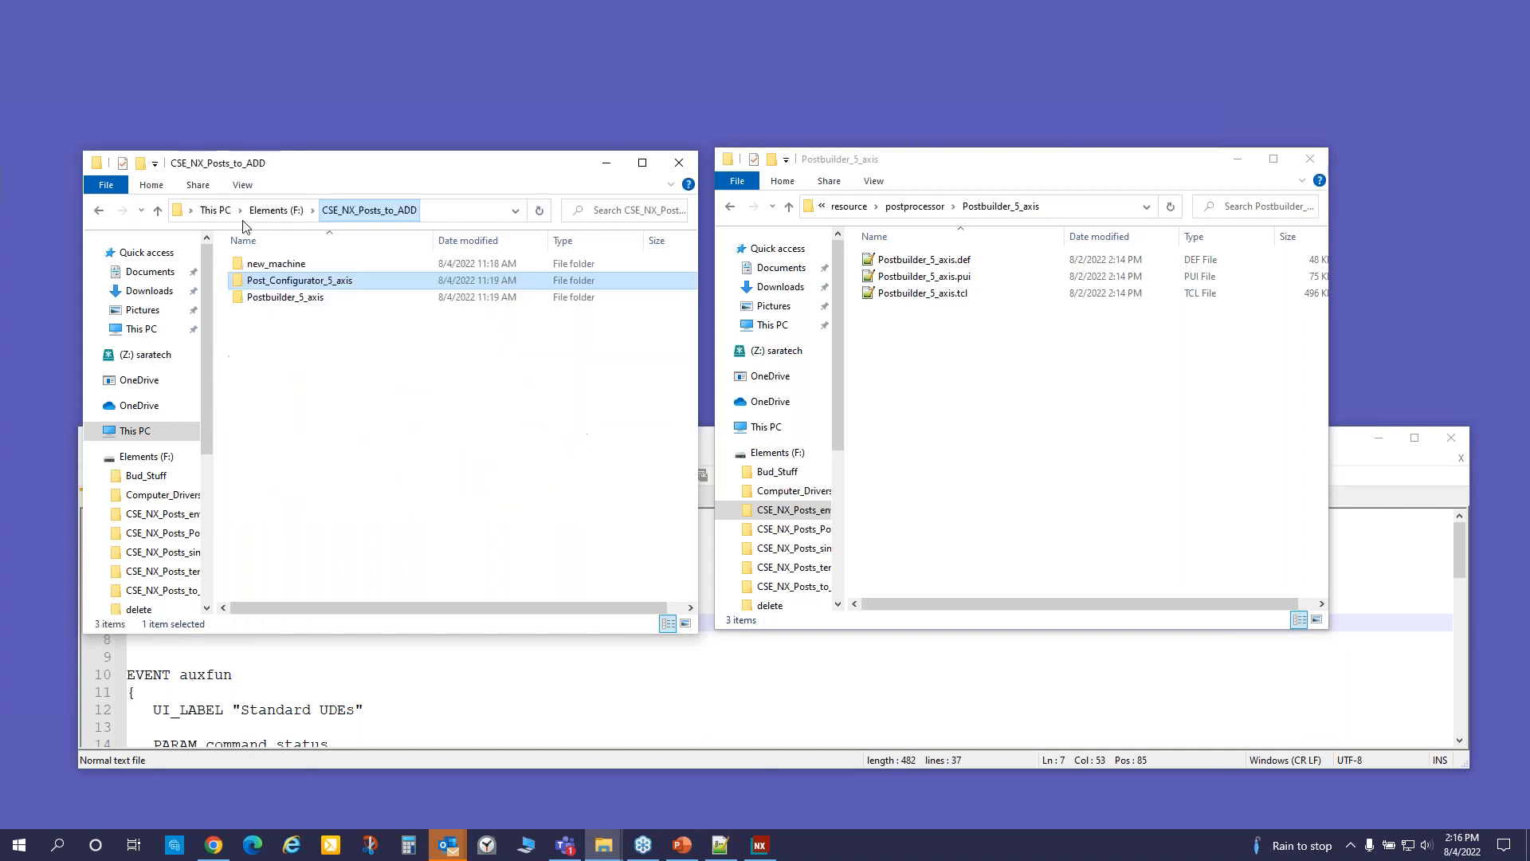
click(906, 209)
right_drag(270, 287, 976, 464)
click(1024, 524)
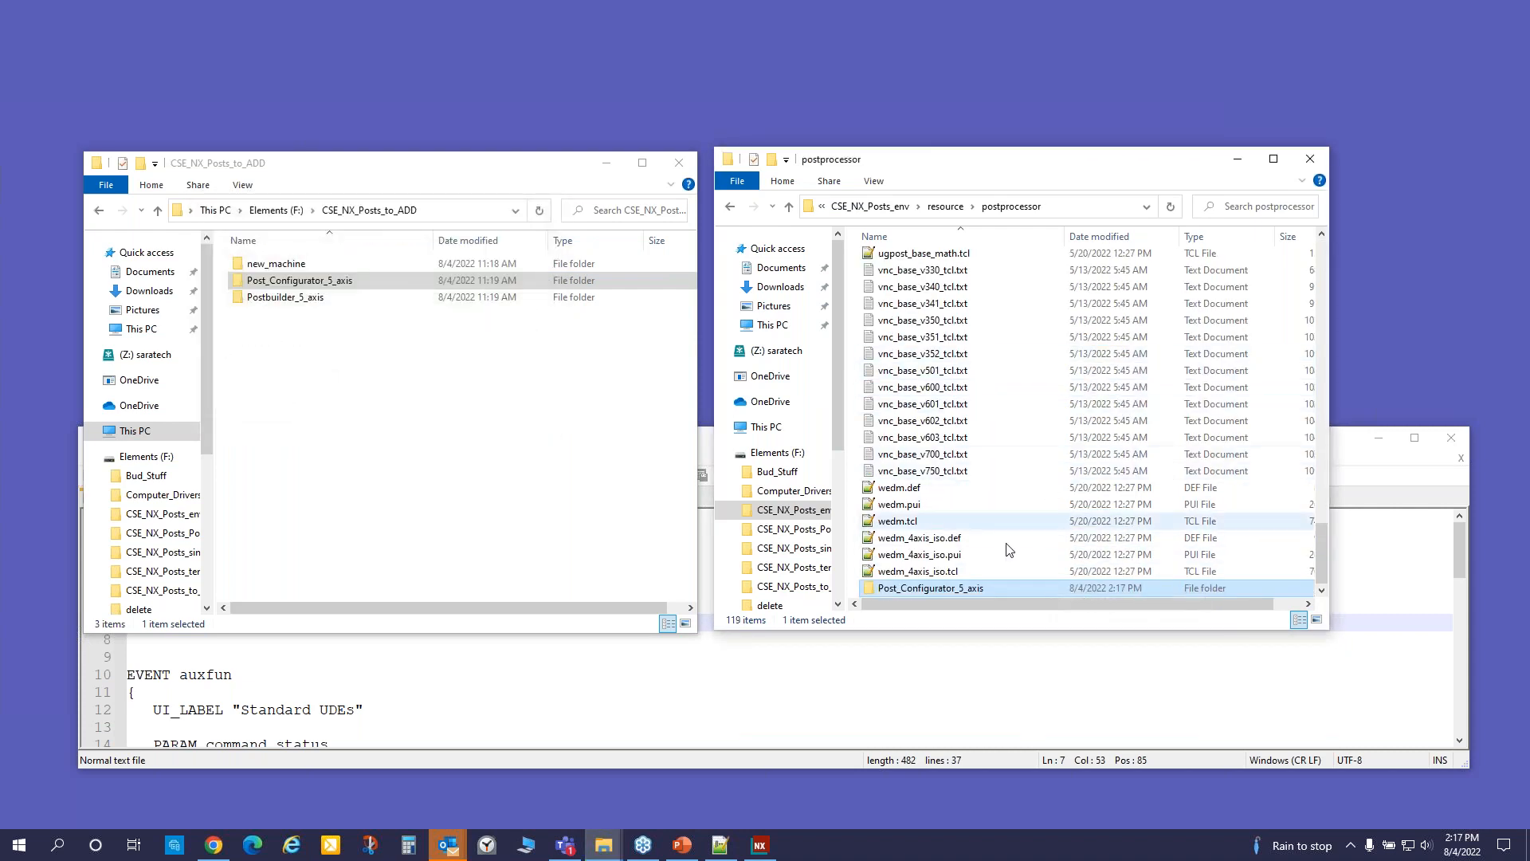
- Find template_post.dat in the postprocessor folder and open it in Notepad++
scroll(917, 478, up, 3)
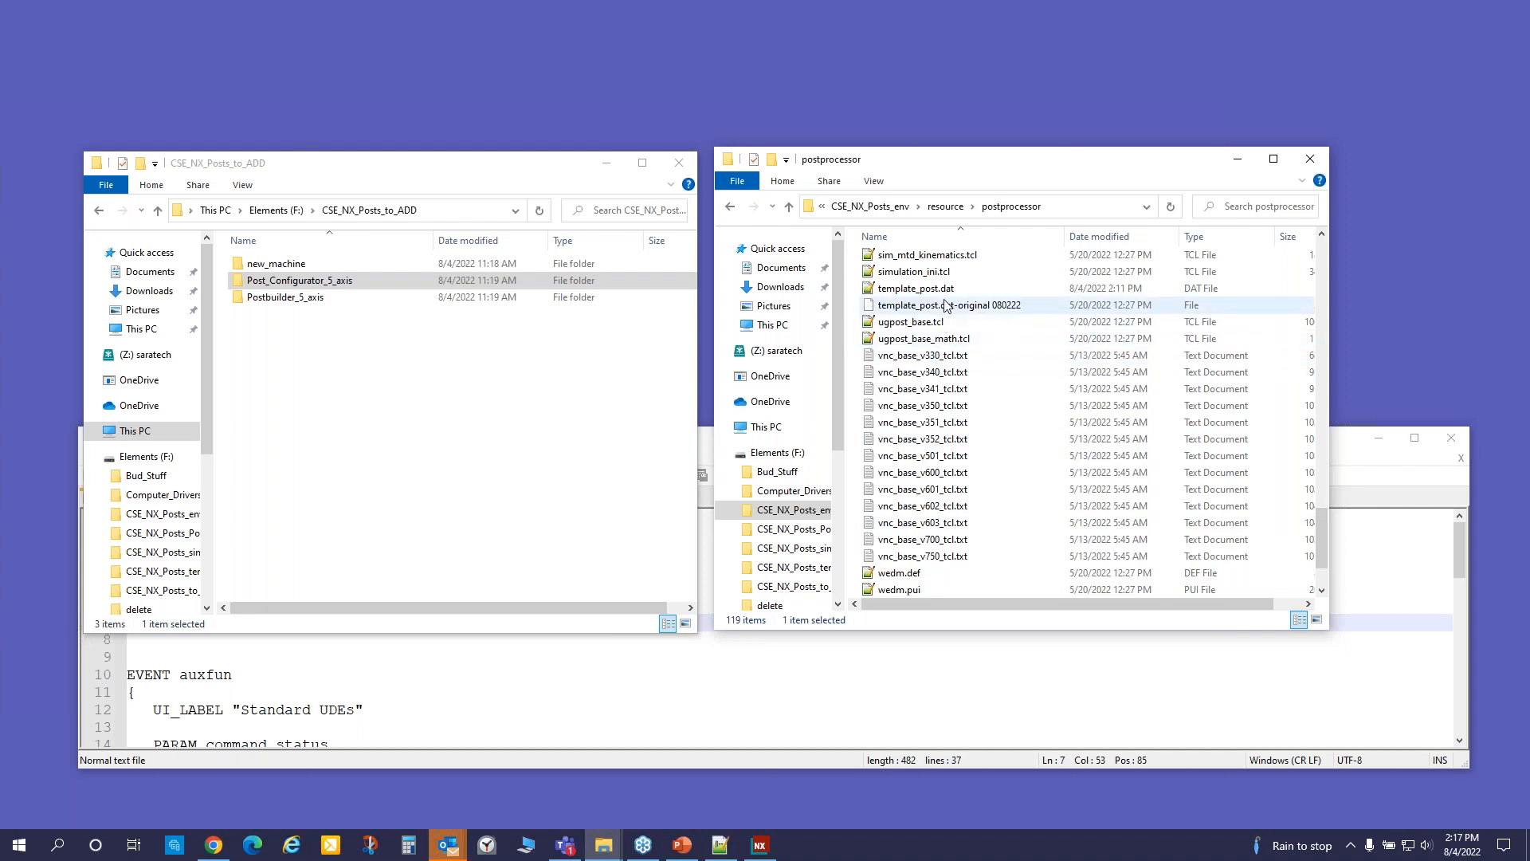
scroll(938, 343, down, 2)
scroll(937, 361, up, 1)
scroll(937, 350, up, 3)
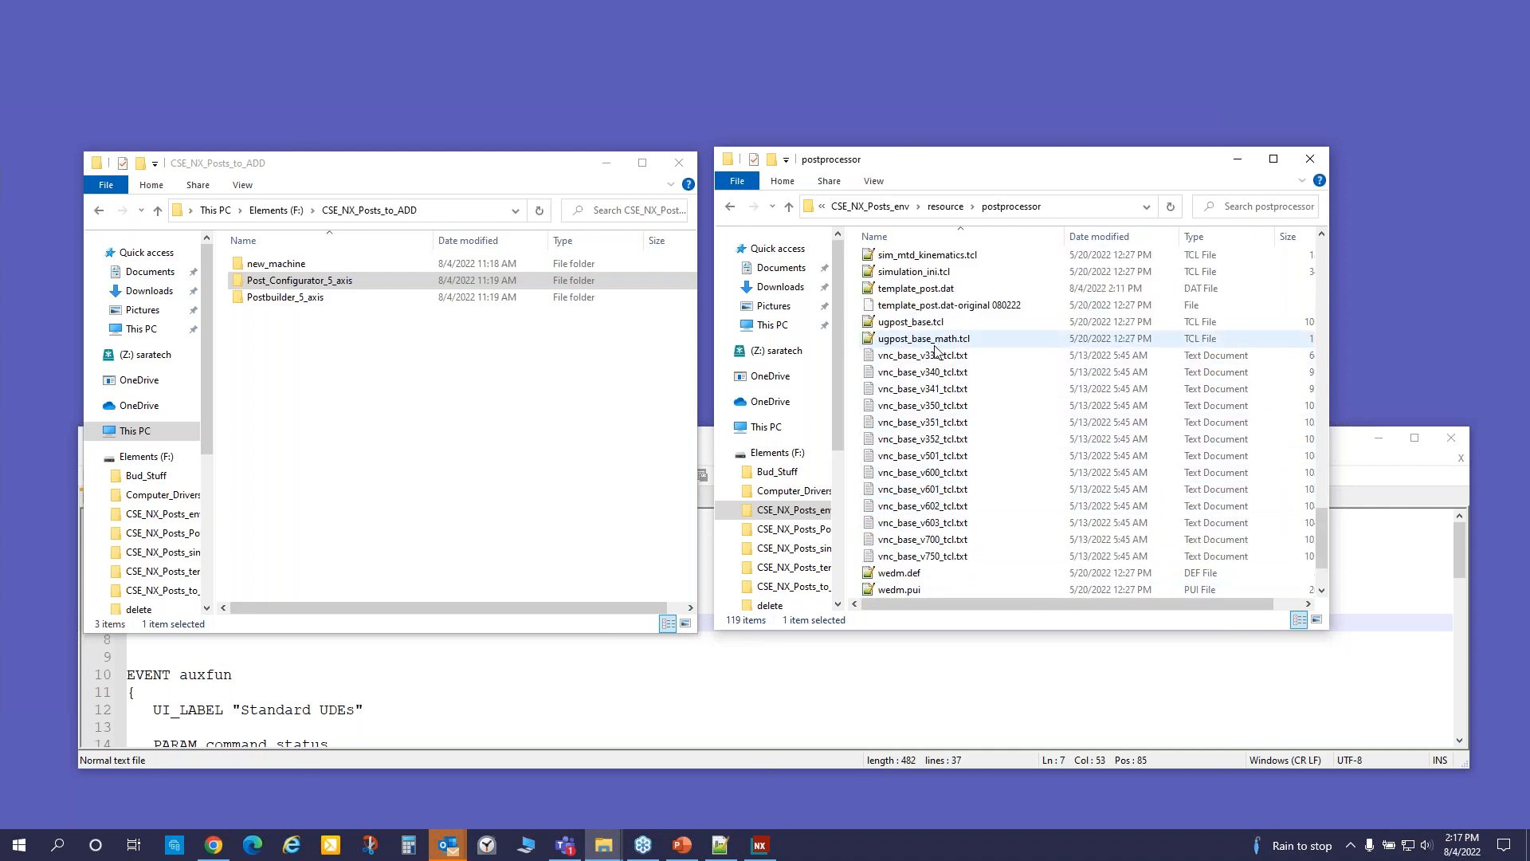
double_click(916, 288)
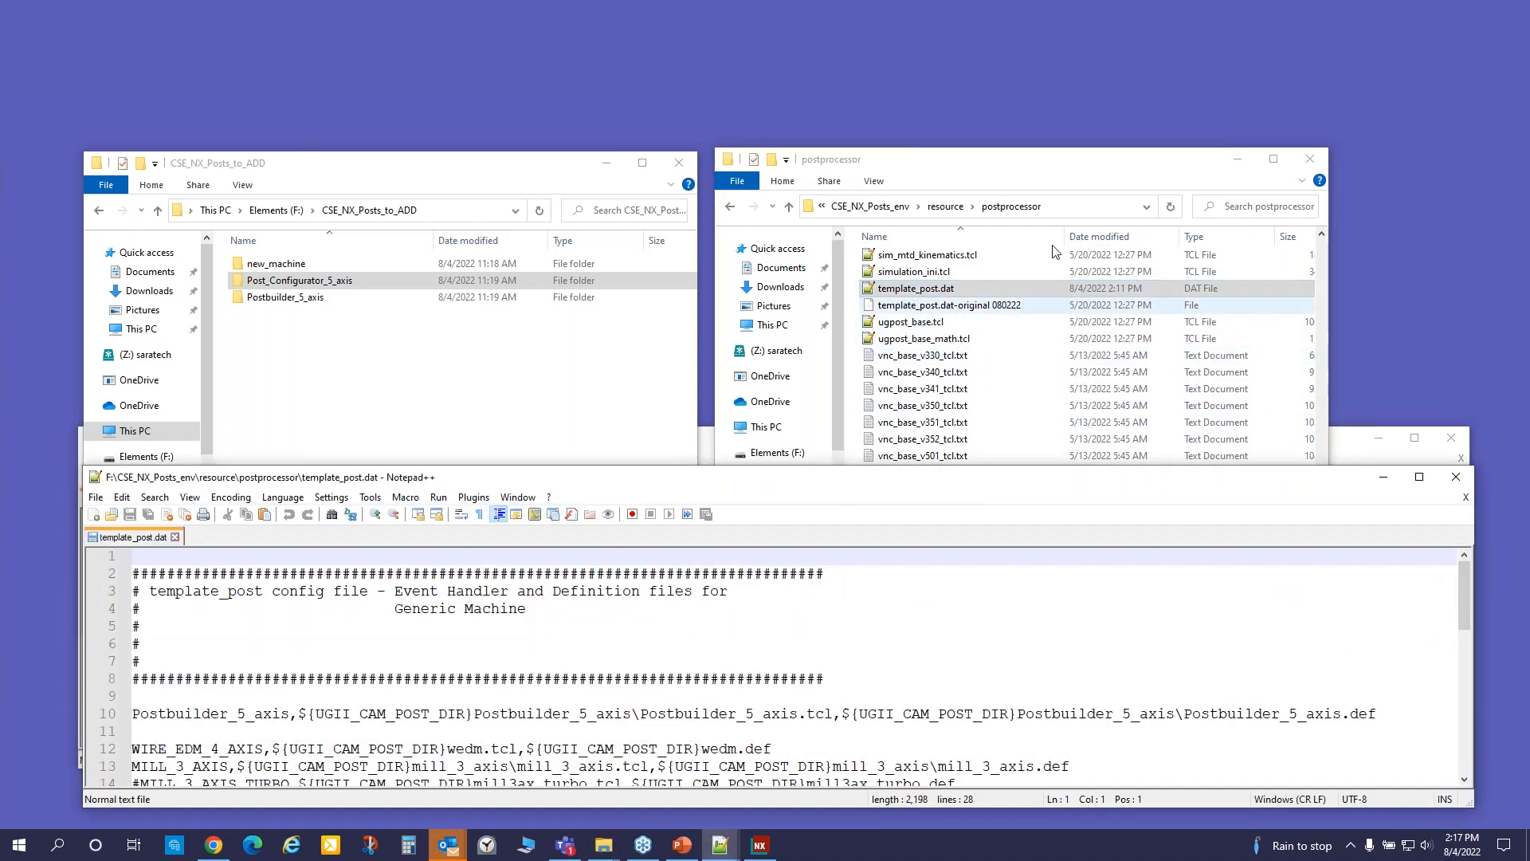
- Open the copied Post_Configurator_5_axis folder in postprocessor, and return to template_post.dat in Notepad++
click(1061, 167)
scroll(1045, 364, down, 2)
double_click(931, 591)
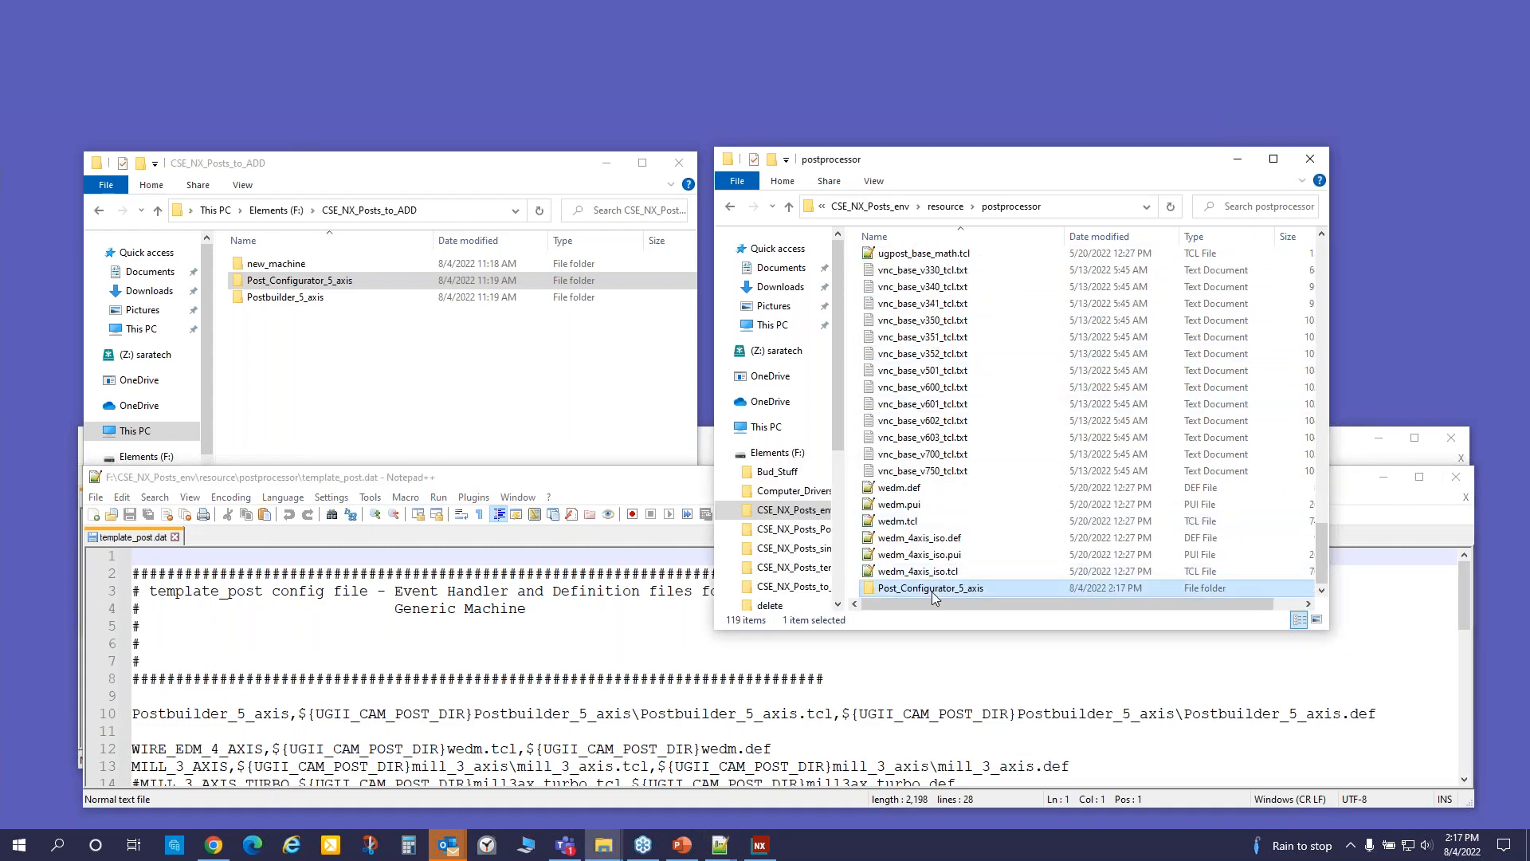
click(1353, 506)
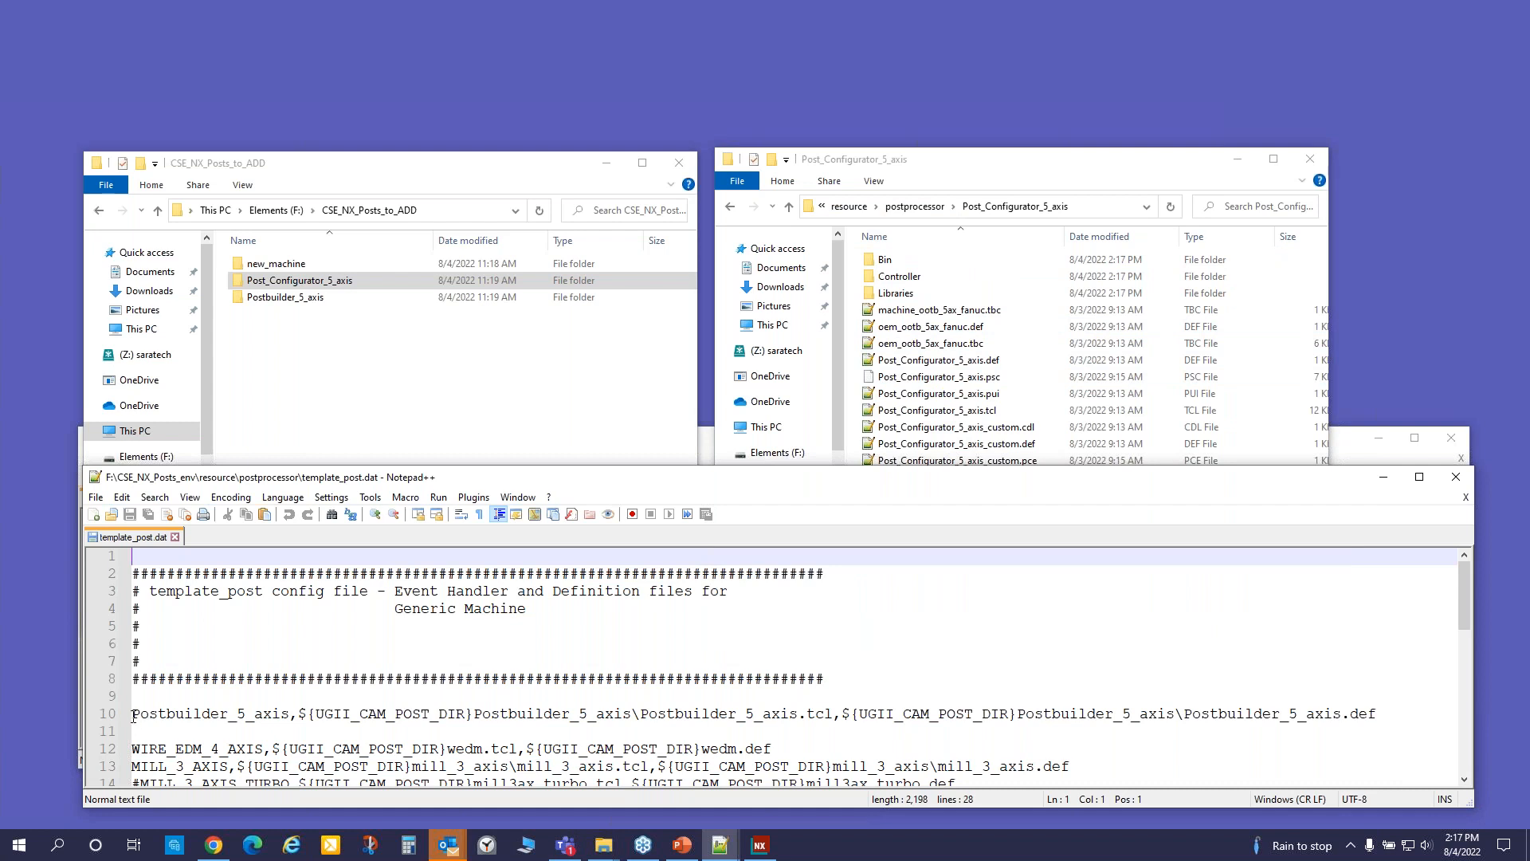
- Duplicate the Postbuilder_5_axis line in template_post.dat, placing the copy on line 10 above the original
drag(133, 715, 156, 732)
right_click(161, 718)
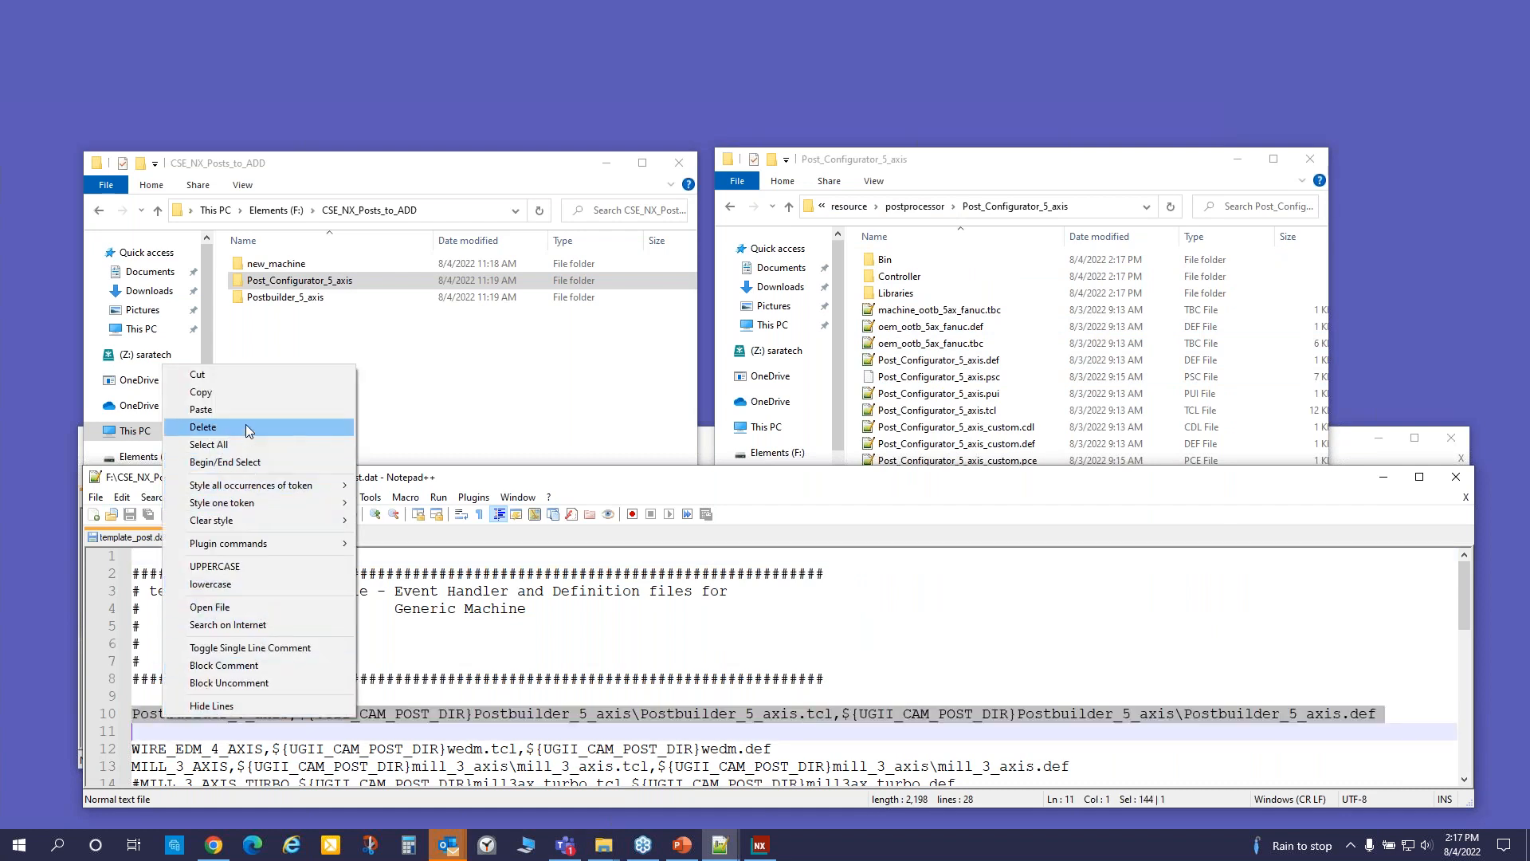
click(247, 394)
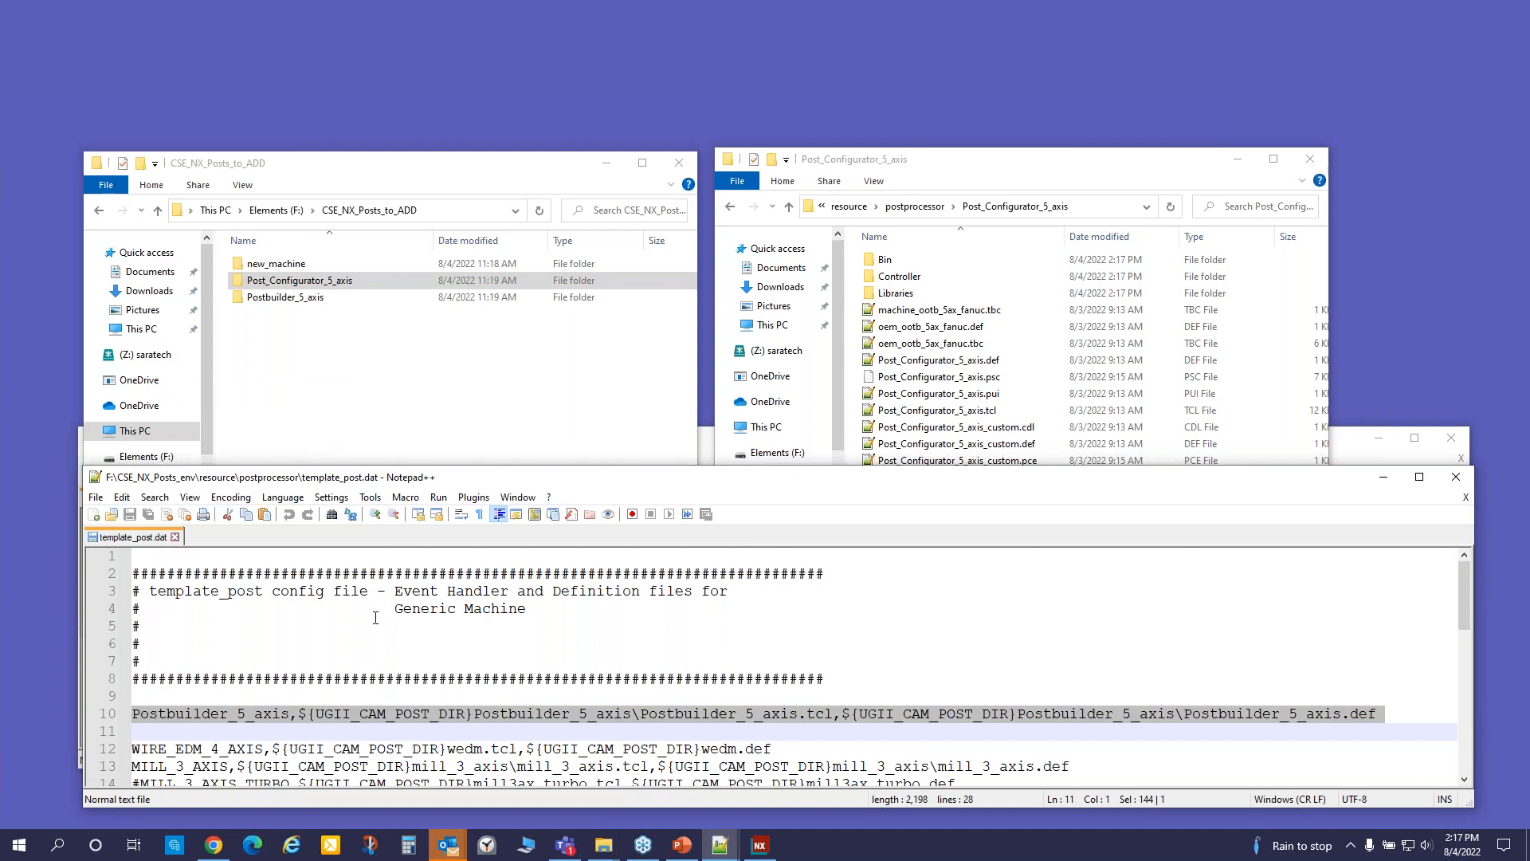
click(857, 679)
key(Return)
key(Return)
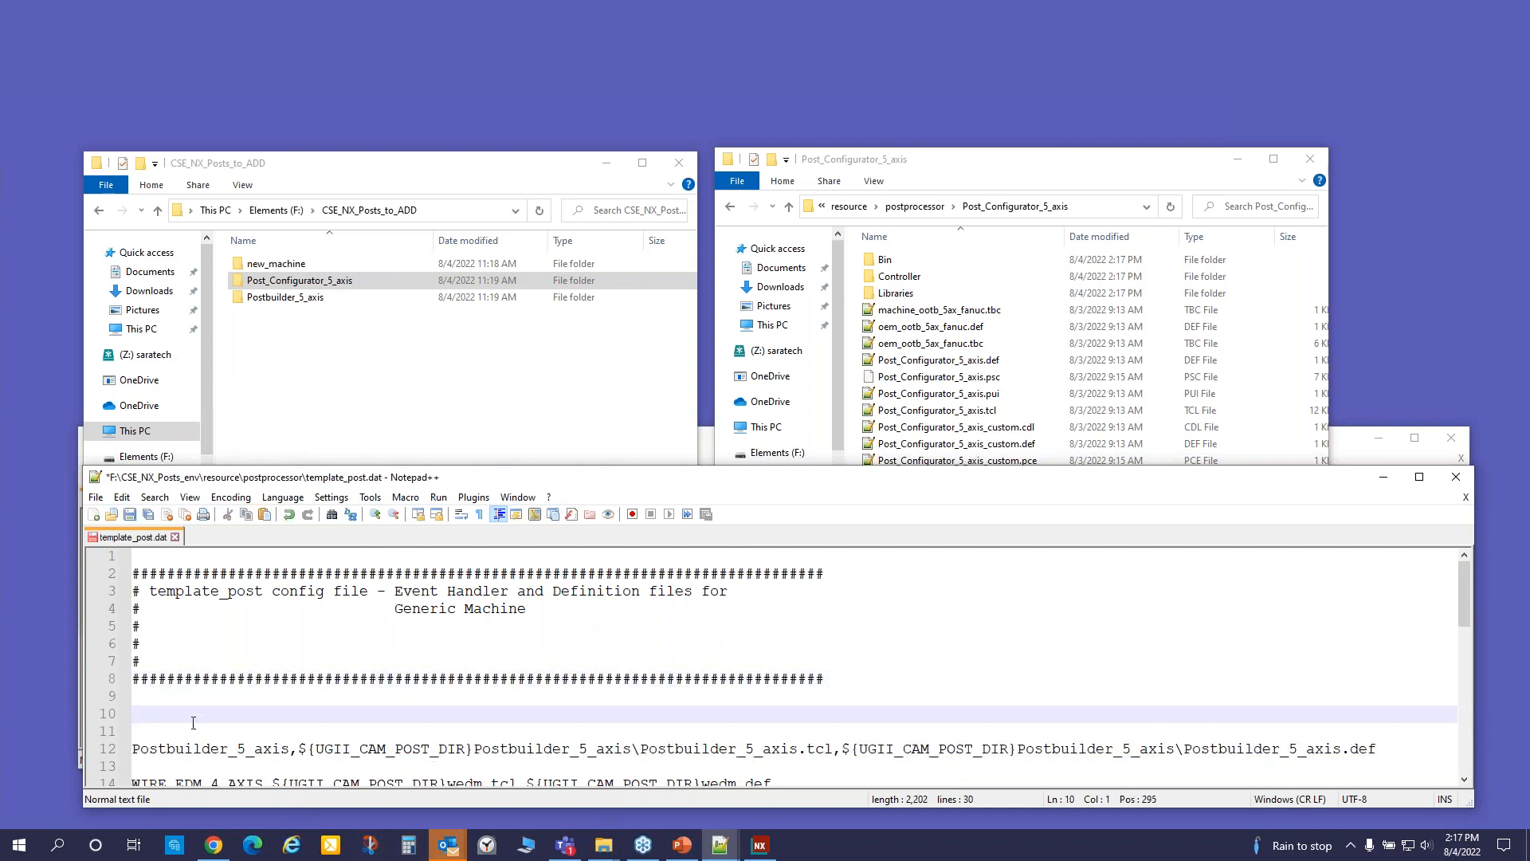
right_click(185, 712)
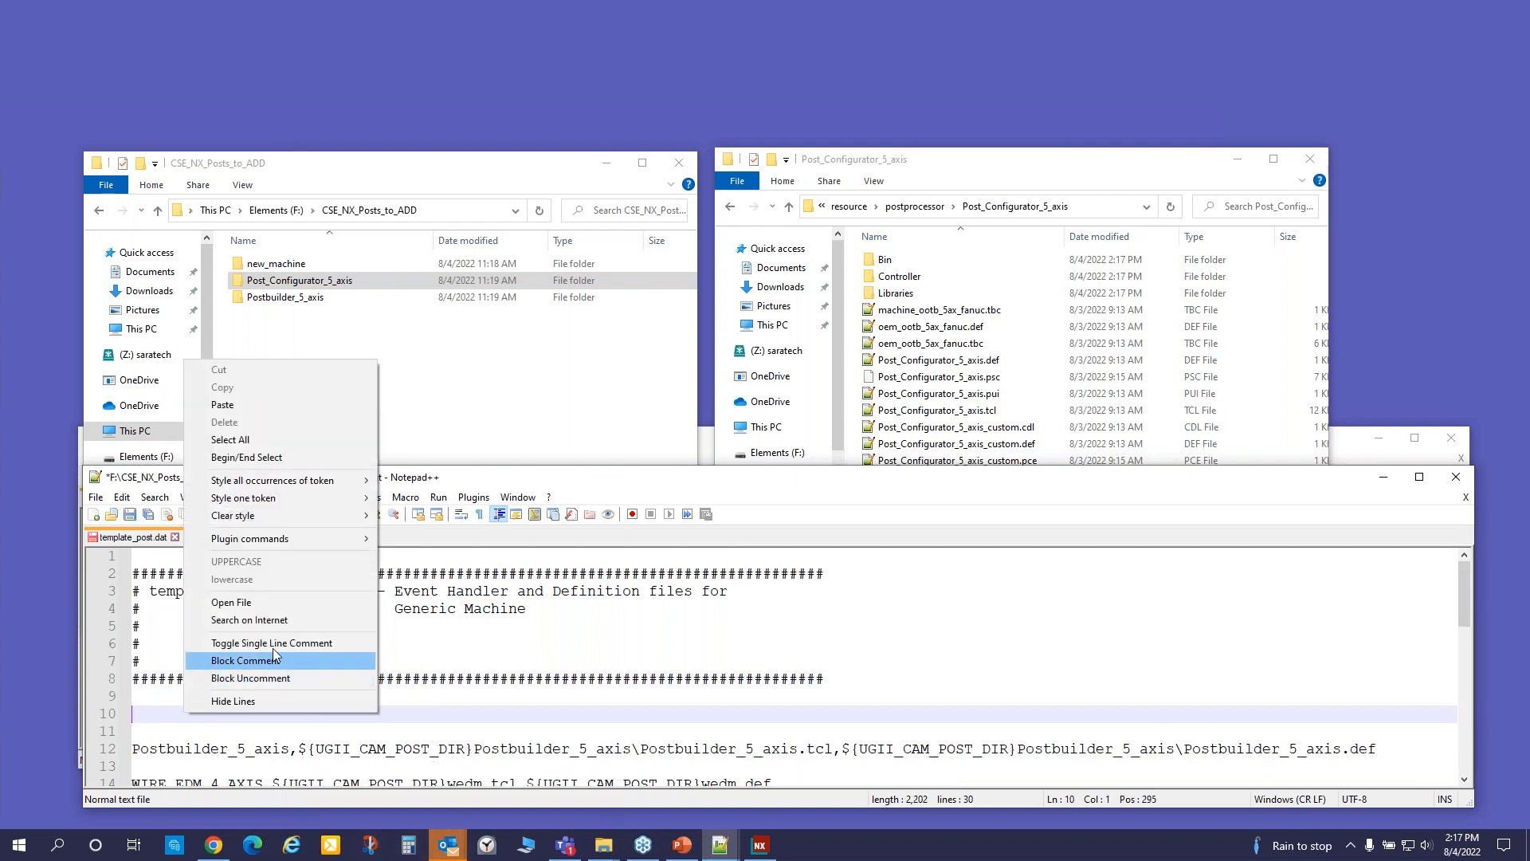
click(271, 409)
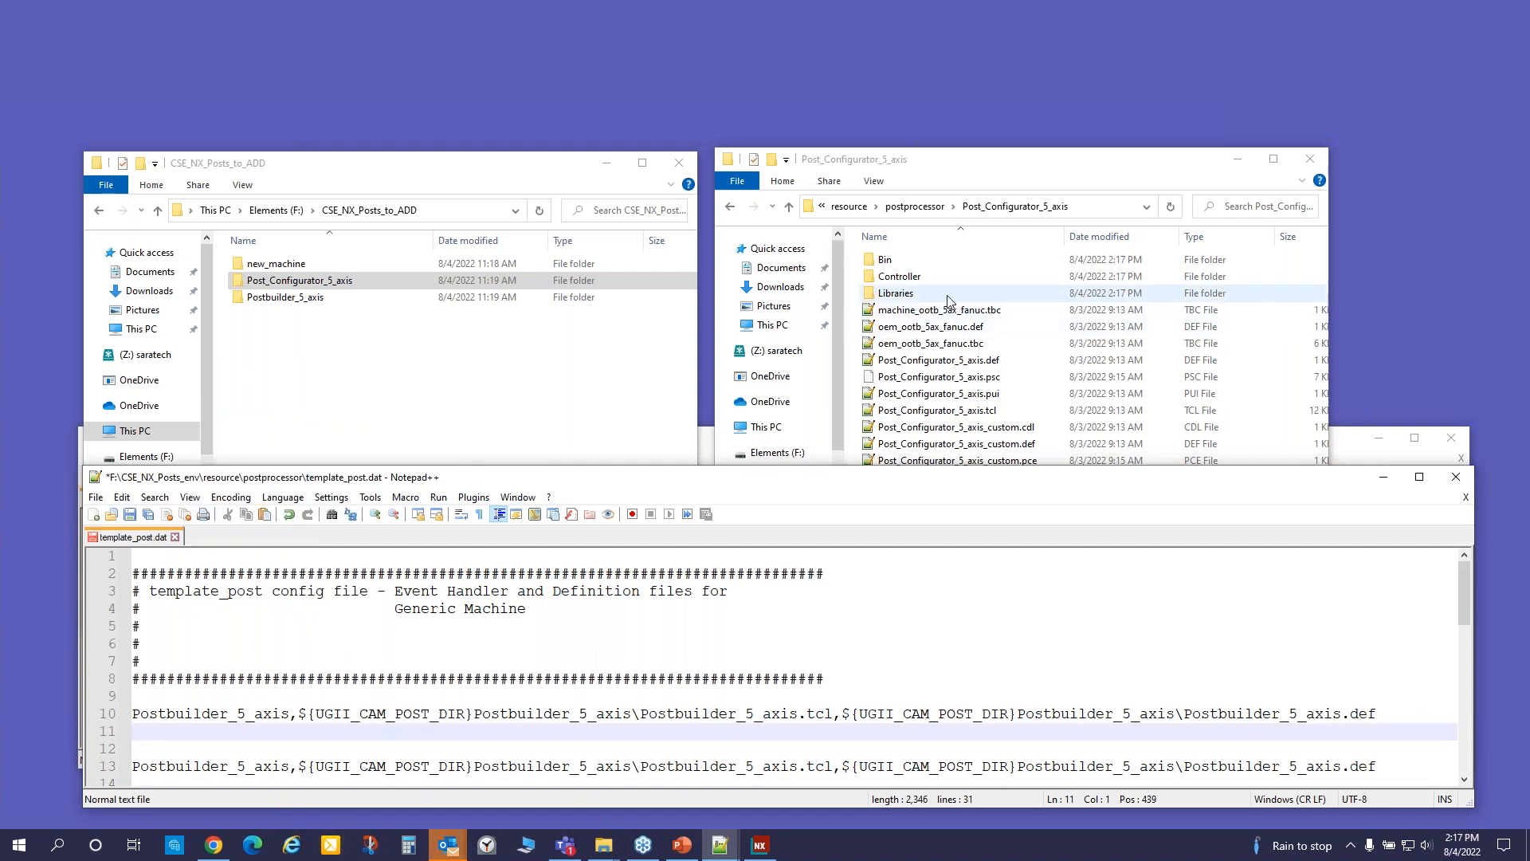
- Copy the base name Post_Configurator_5_axis from its .def file and replace the post name at the start of line 10 with it
click(927, 365)
click(911, 365)
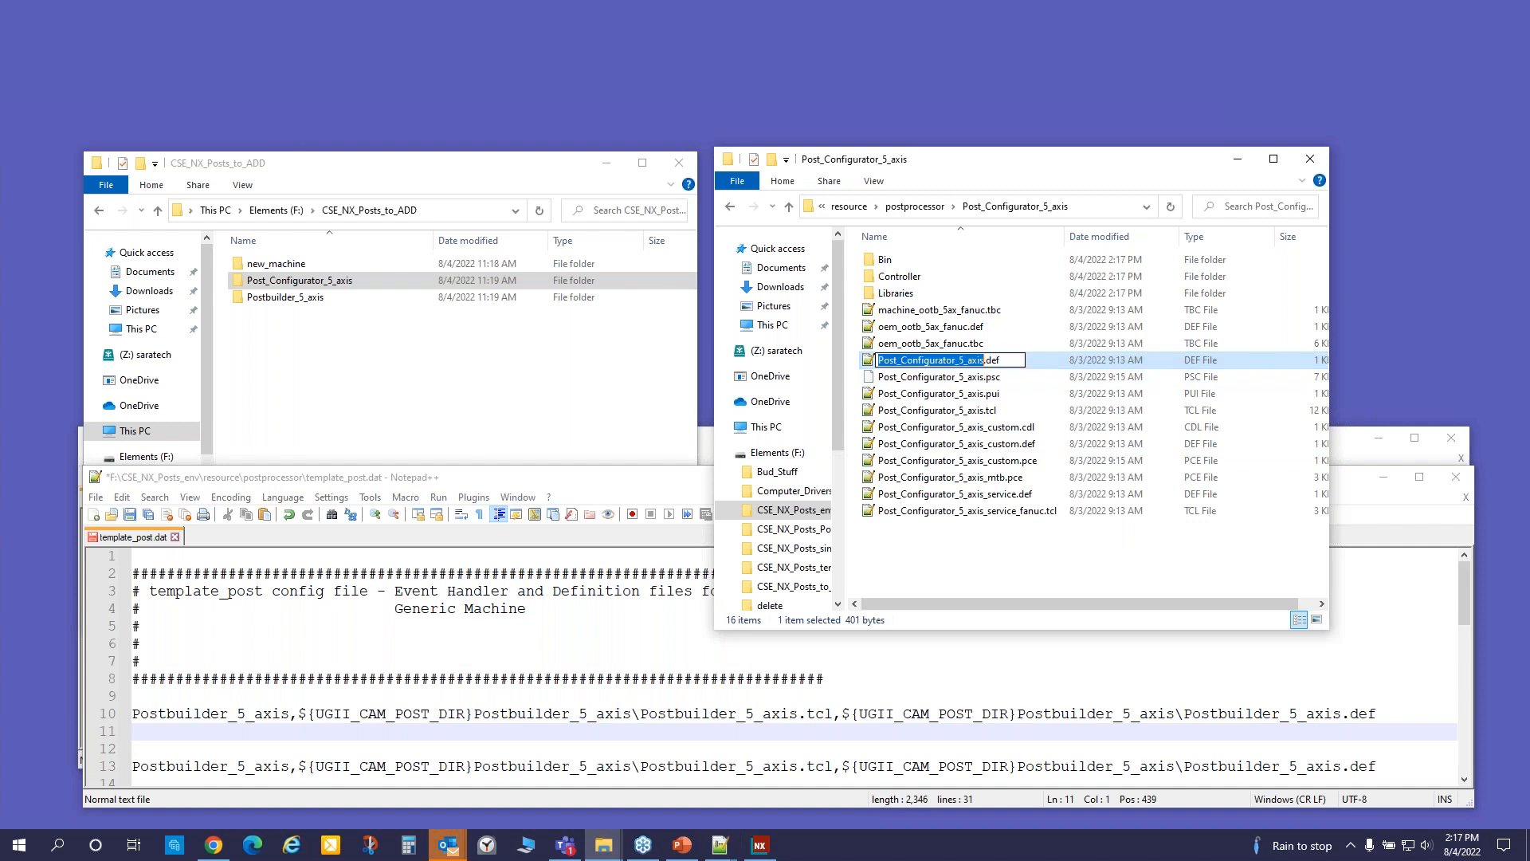
right_click(913, 363)
click(957, 416)
click(958, 413)
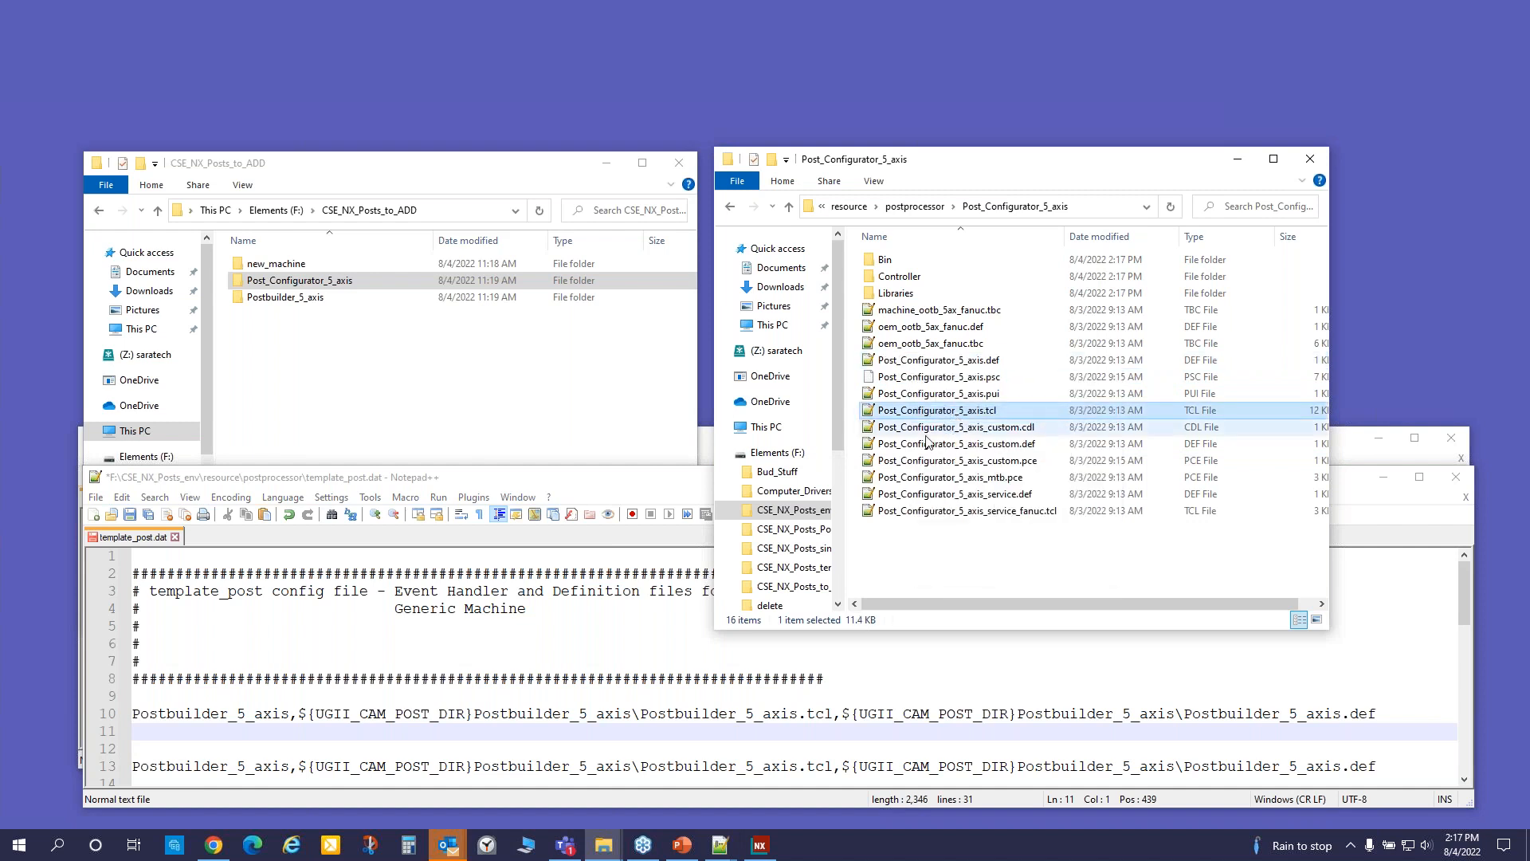
click(108, 743)
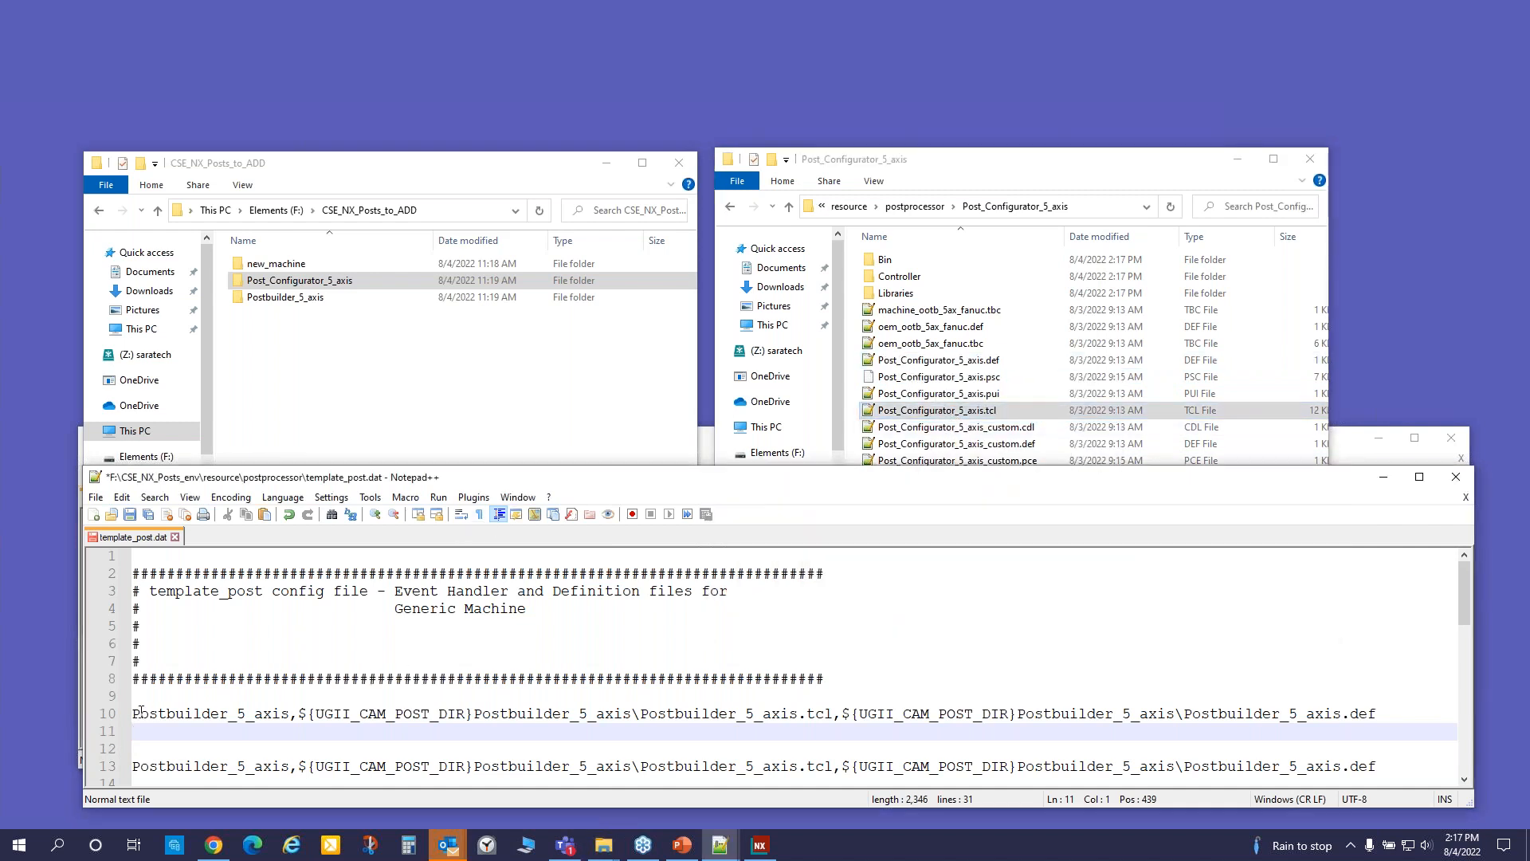
drag(133, 713, 290, 714)
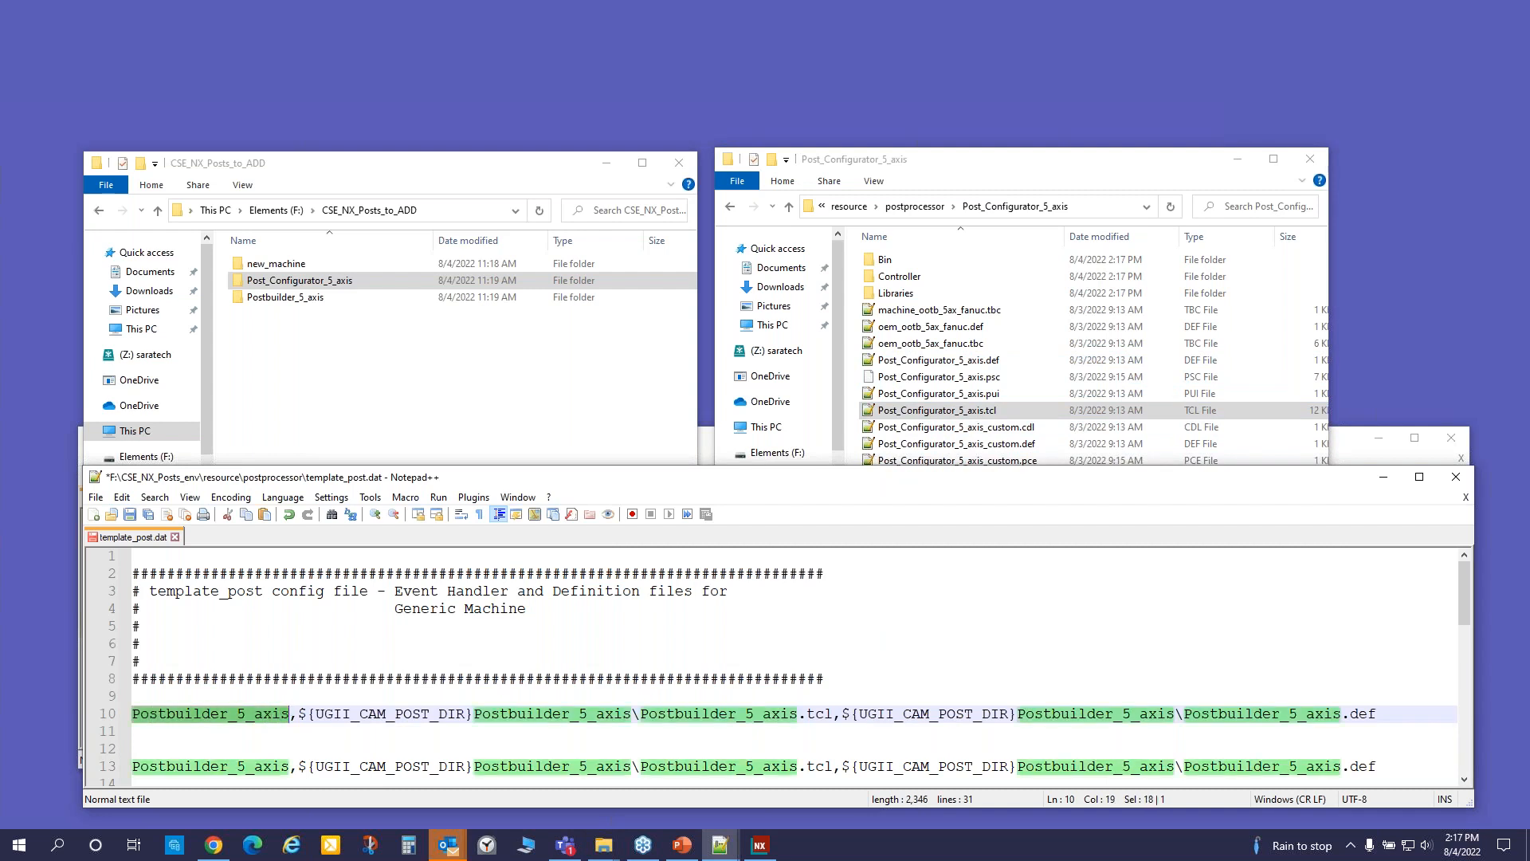
key(ctrl+v)
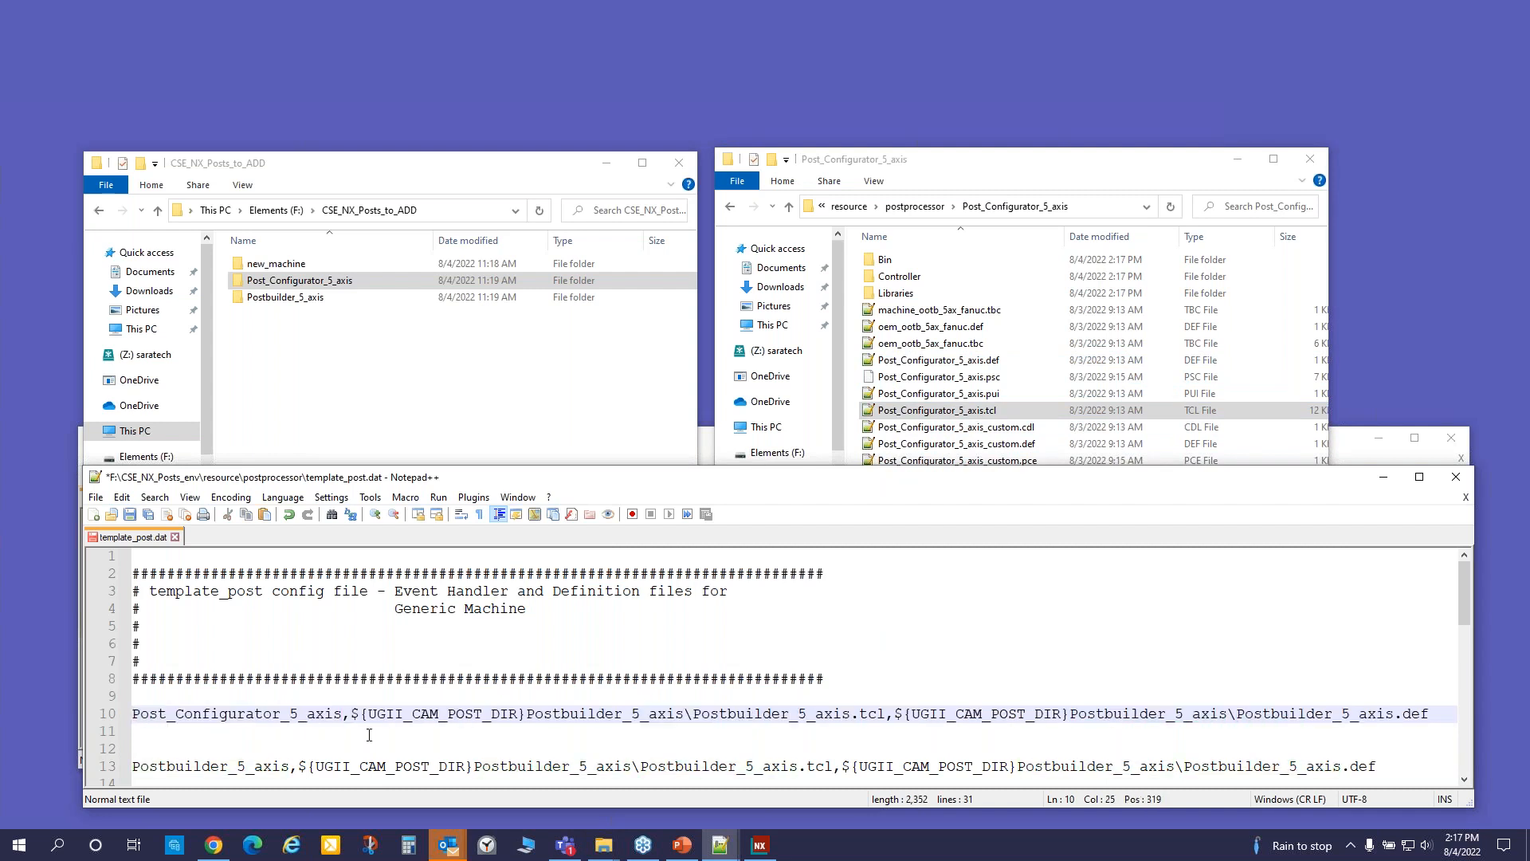
- Change the .tcl path on line 10 to Post_Configurator_5_axis\Post_Configurator_5_axis.tcl
drag(526, 718, 686, 714)
key(ctrl+v)
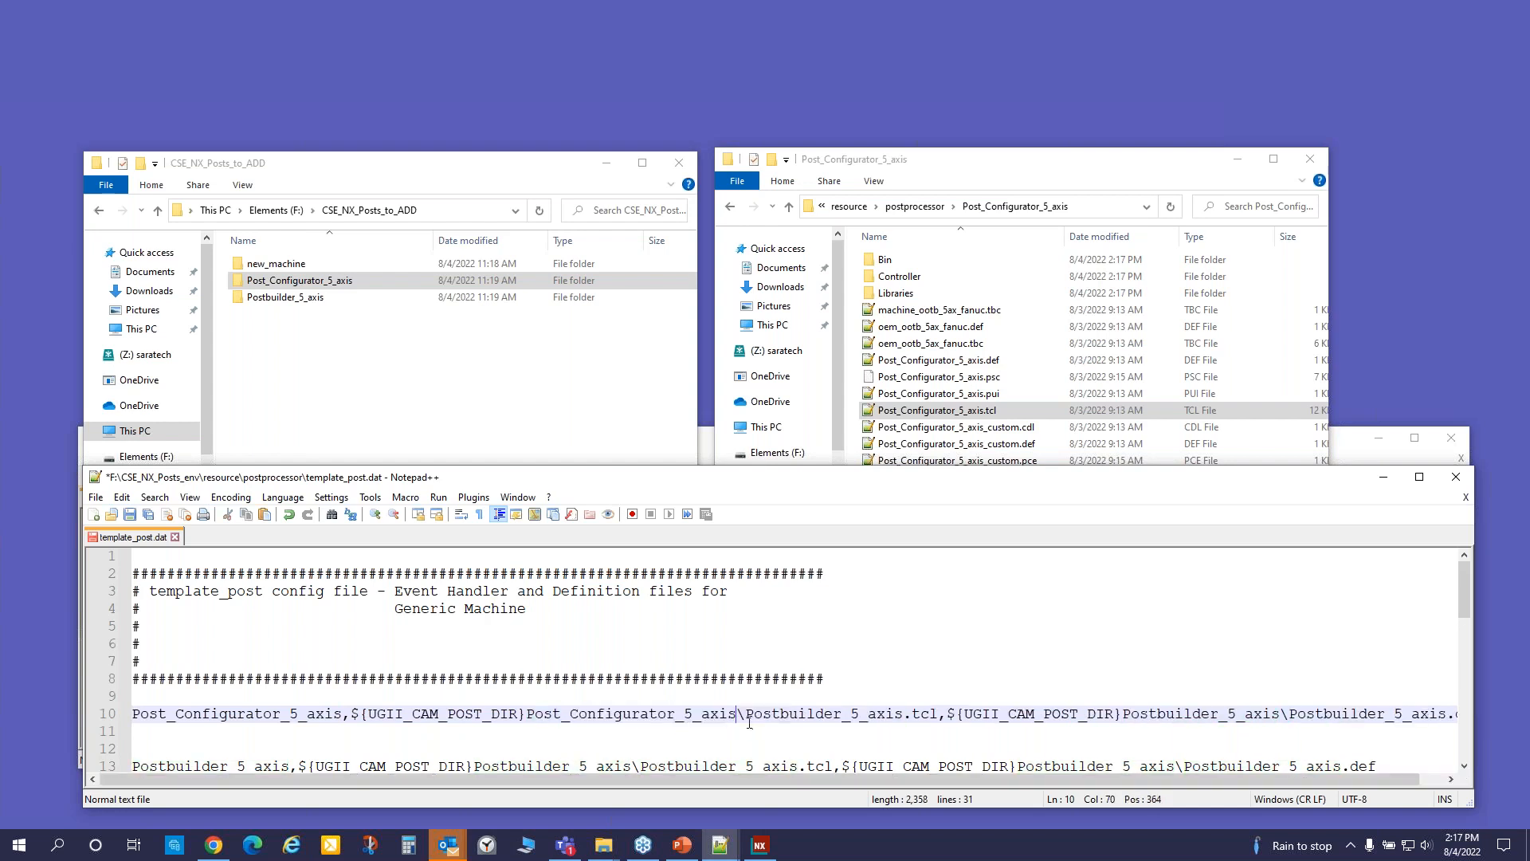
drag(747, 717, 901, 721)
key(ctrl+v)
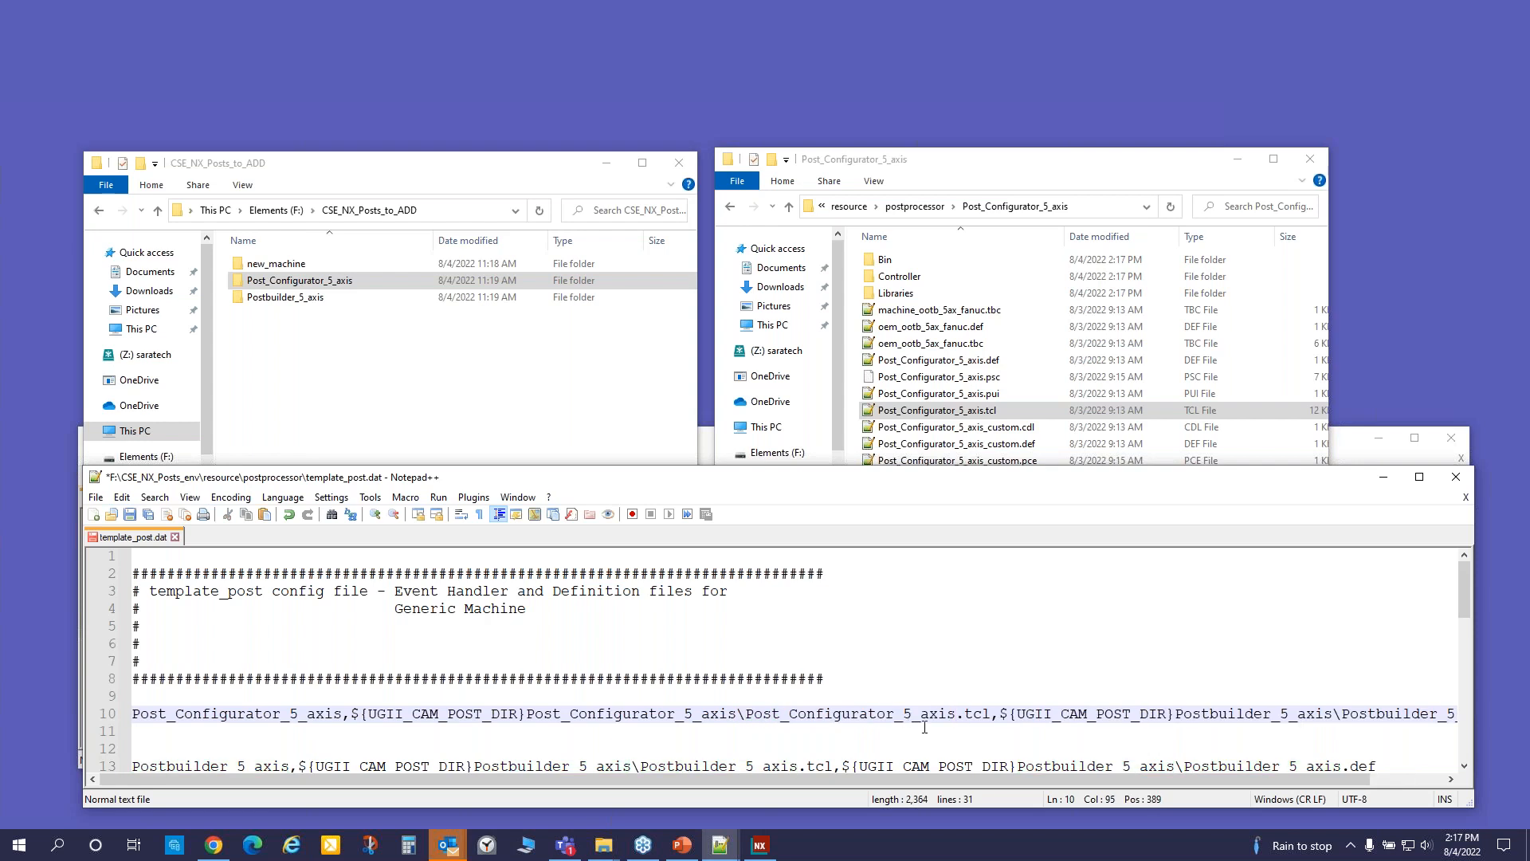
- Change the .def path on line 10 to Post_Configurator_5_axis\Post_Configurator_5_axis.def, then save and close template_post.dat
drag(1176, 713, 1331, 715)
key(ctrl+v)
drag(1302, 781, 1420, 779)
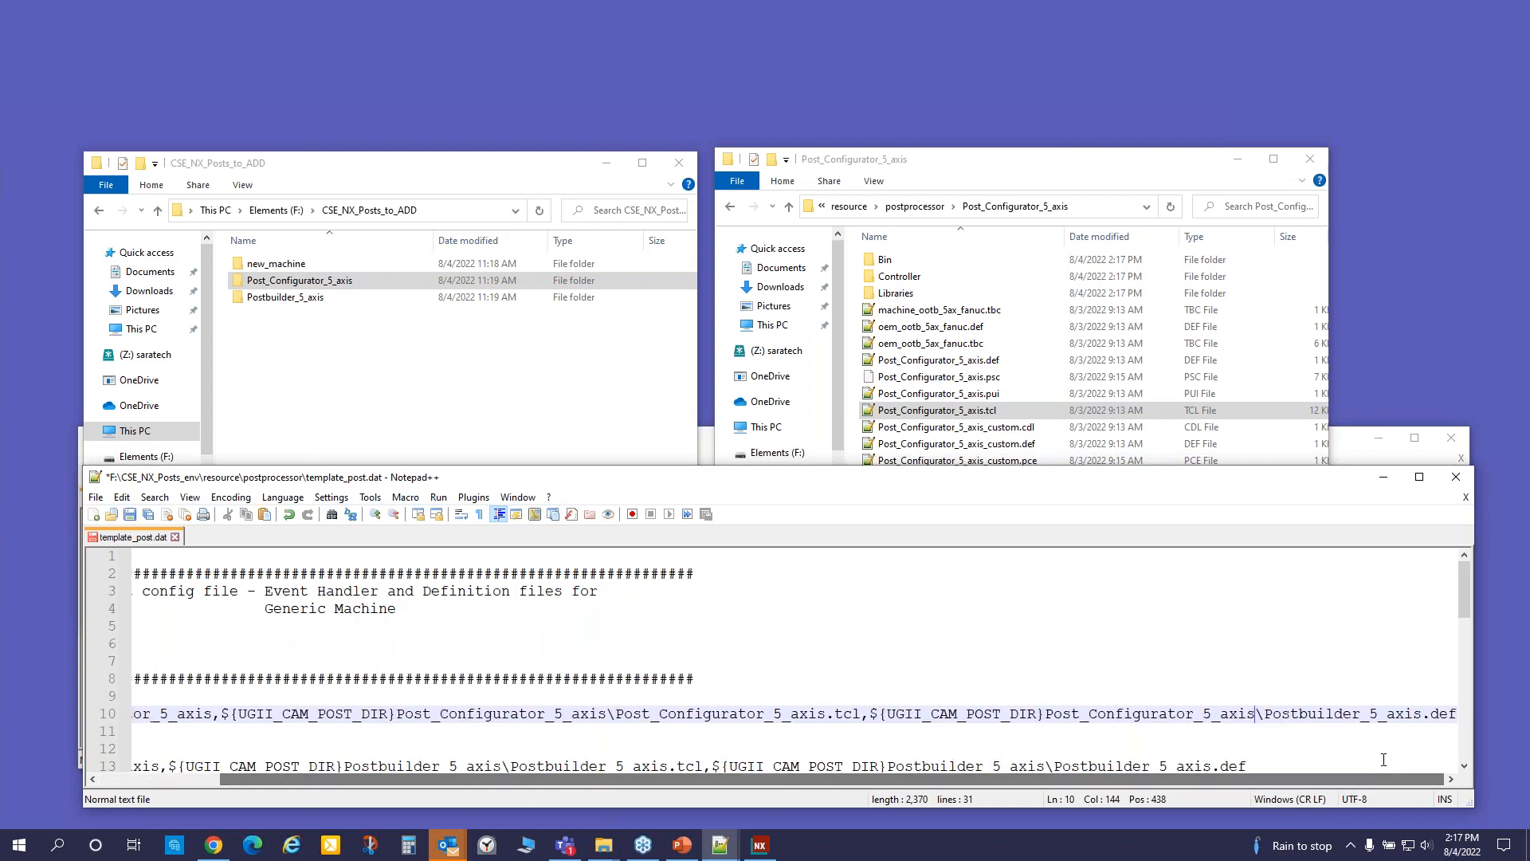
drag(1423, 715, 1265, 715)
key(ctrl+v)
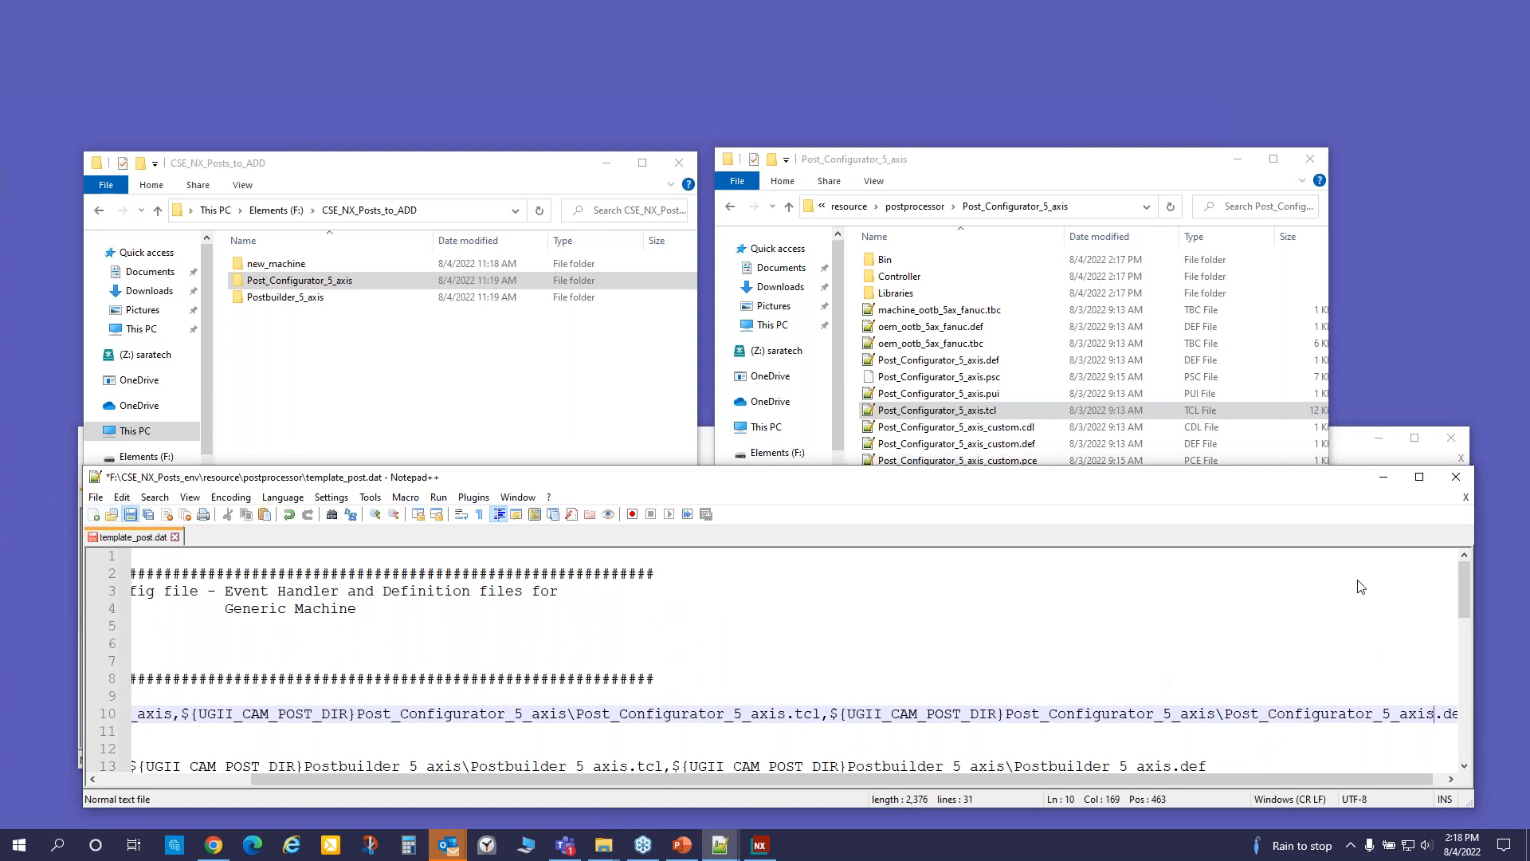
key(ctrl+s)
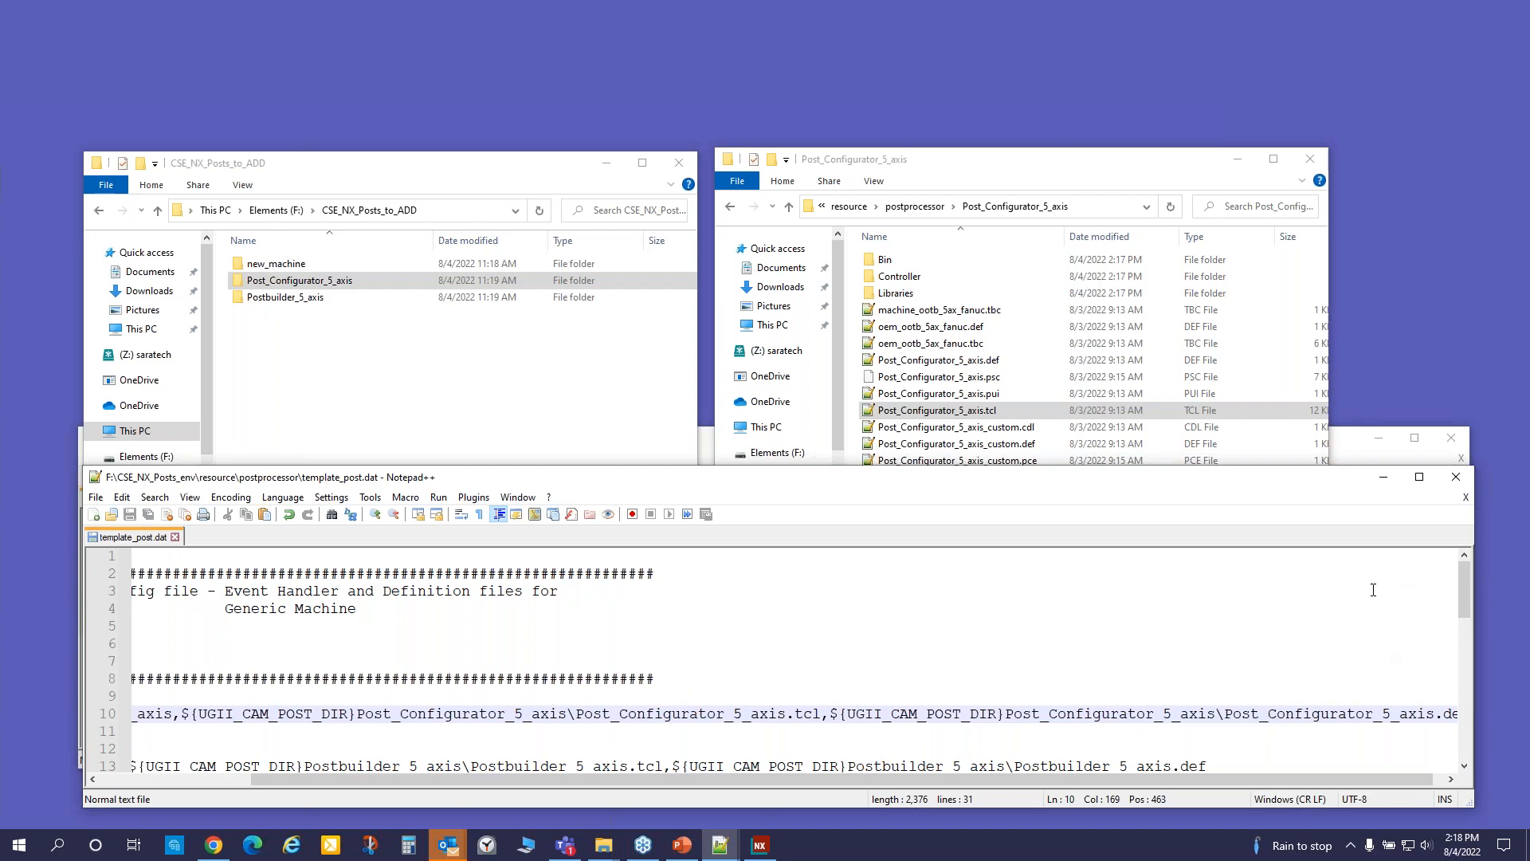
click(1456, 476)
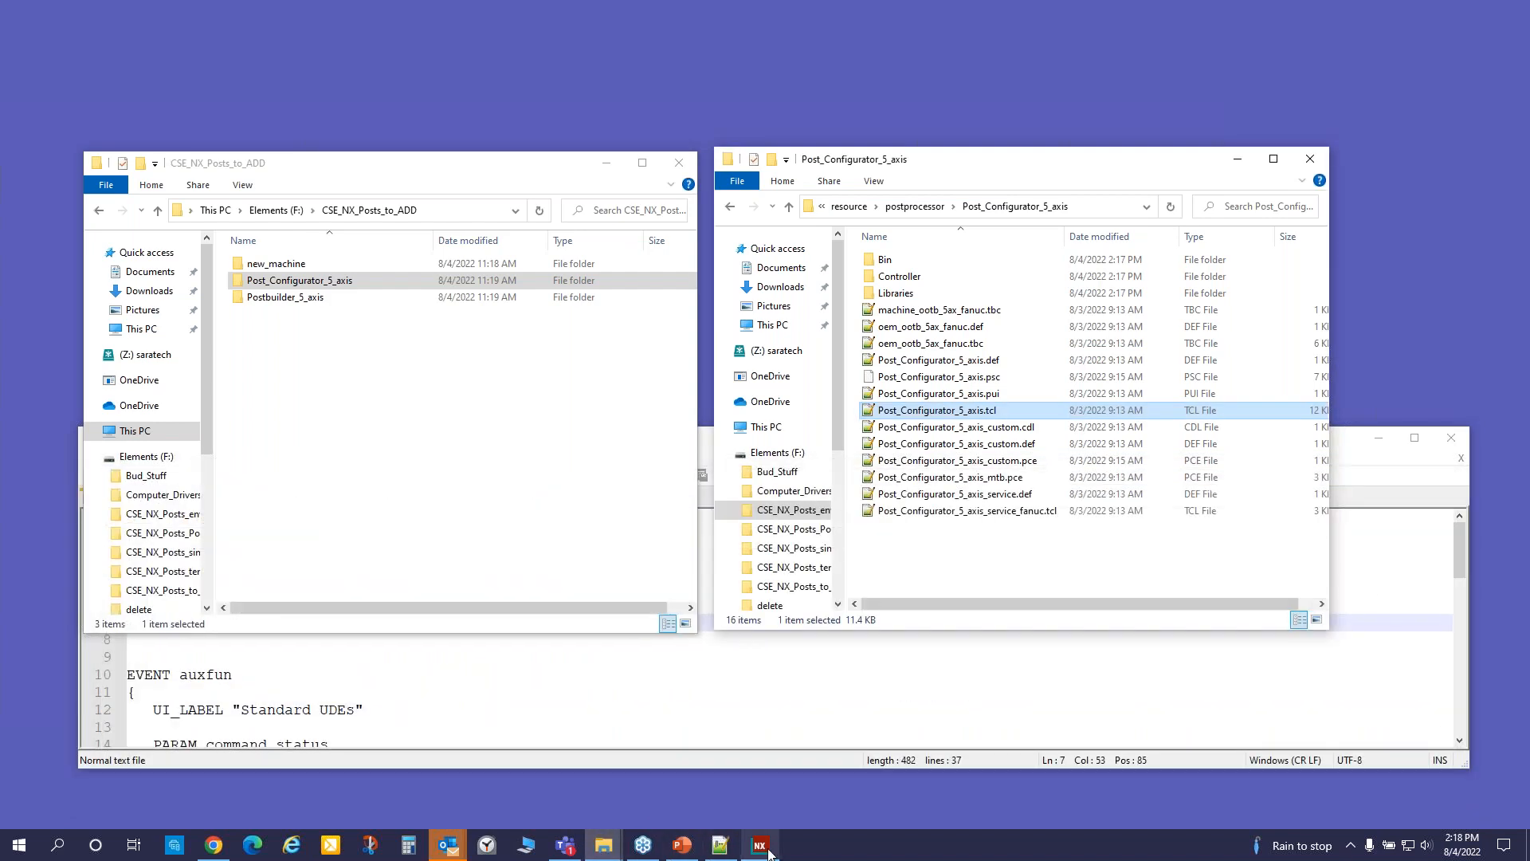
- Switch to NX and reset the template set file to default in the Manufacturing Preferences
click(759, 844)
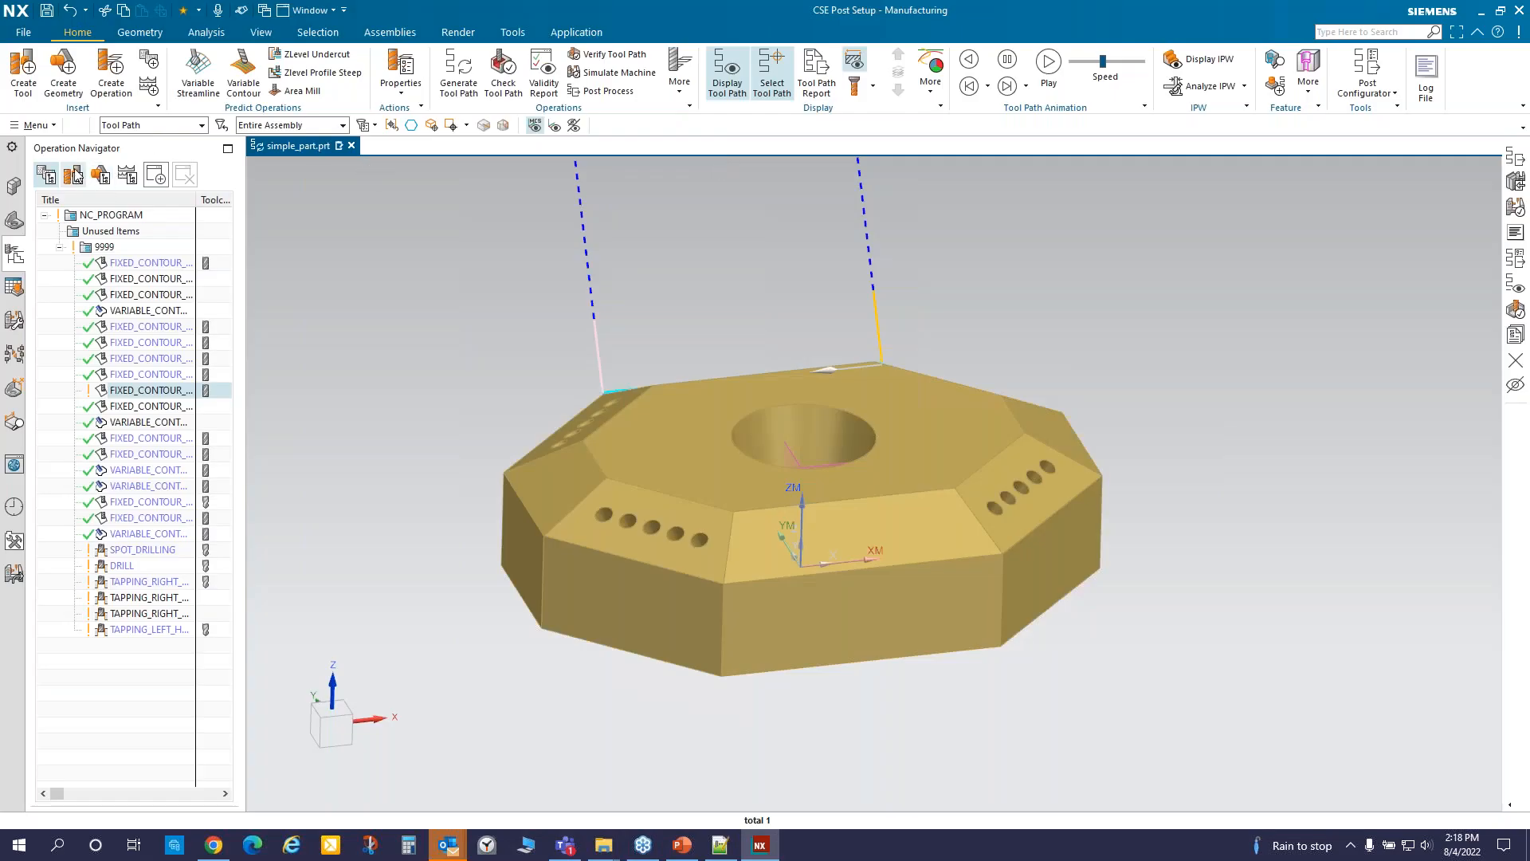
click(35, 125)
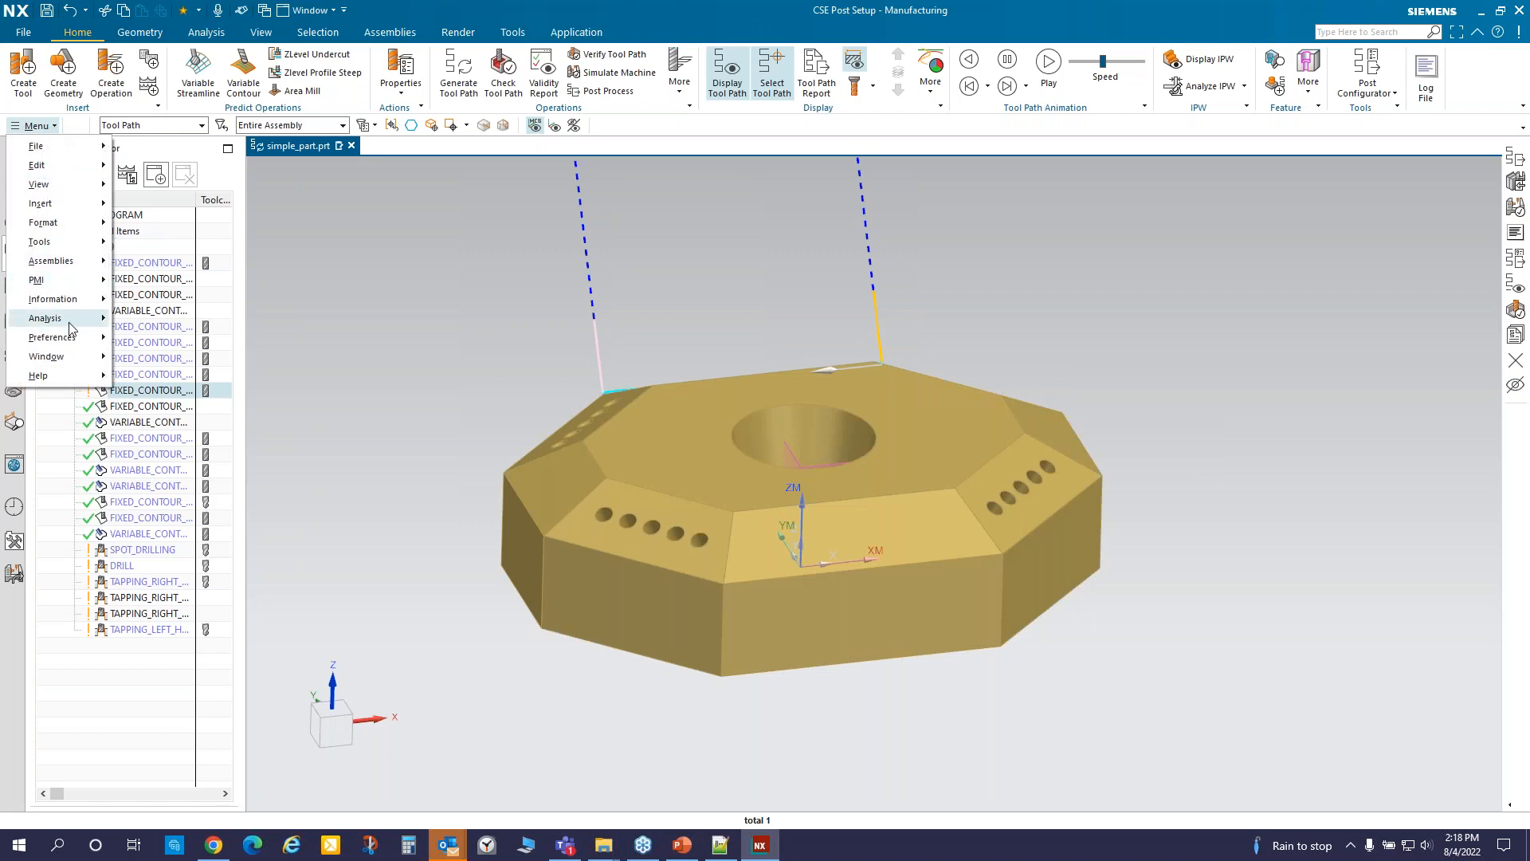
mouse_move(56, 337)
click(133, 341)
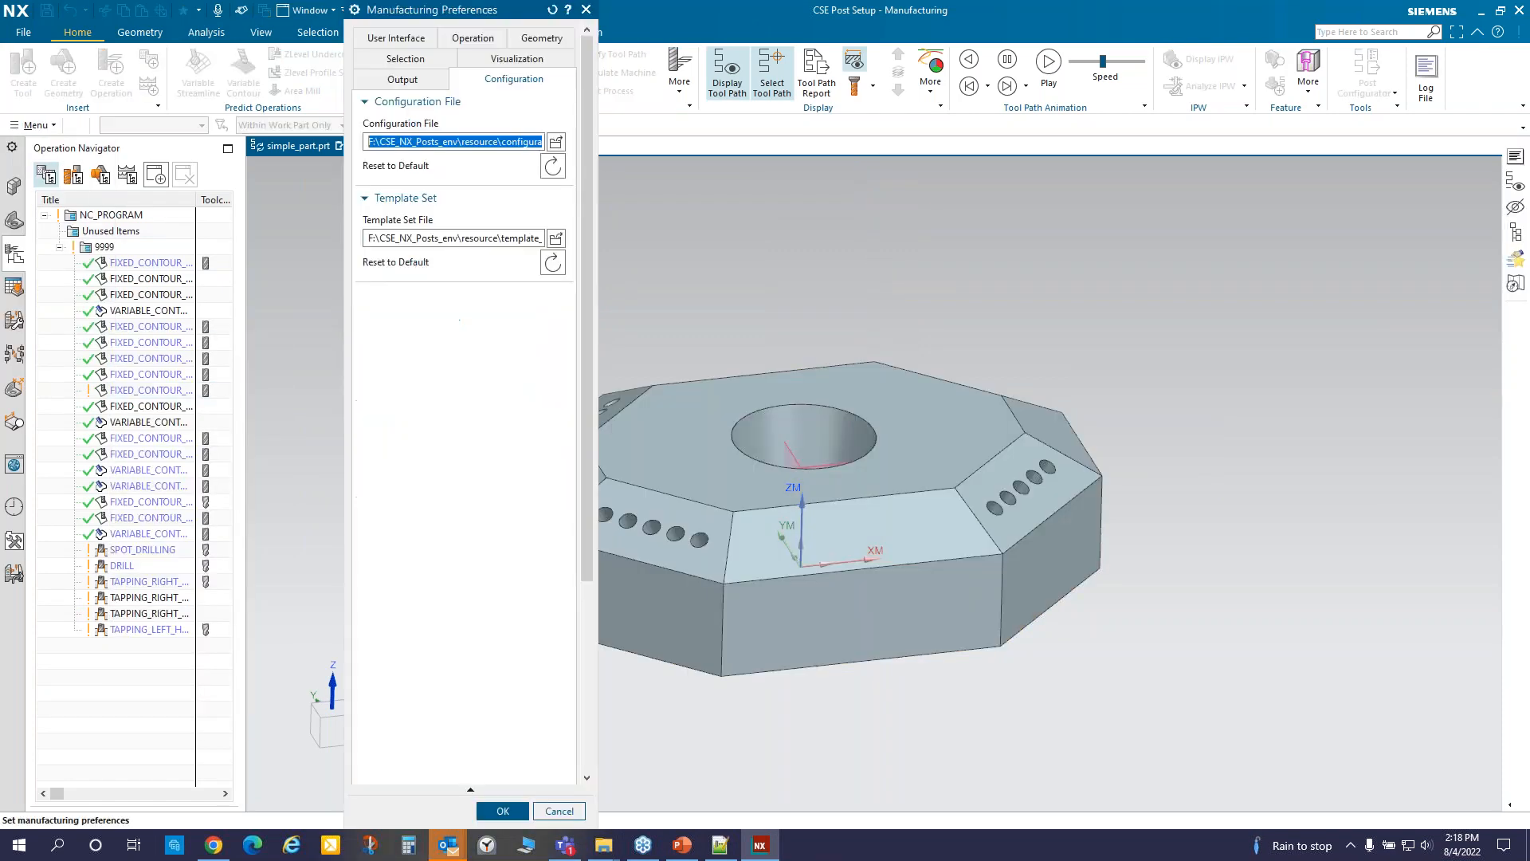
click(553, 262)
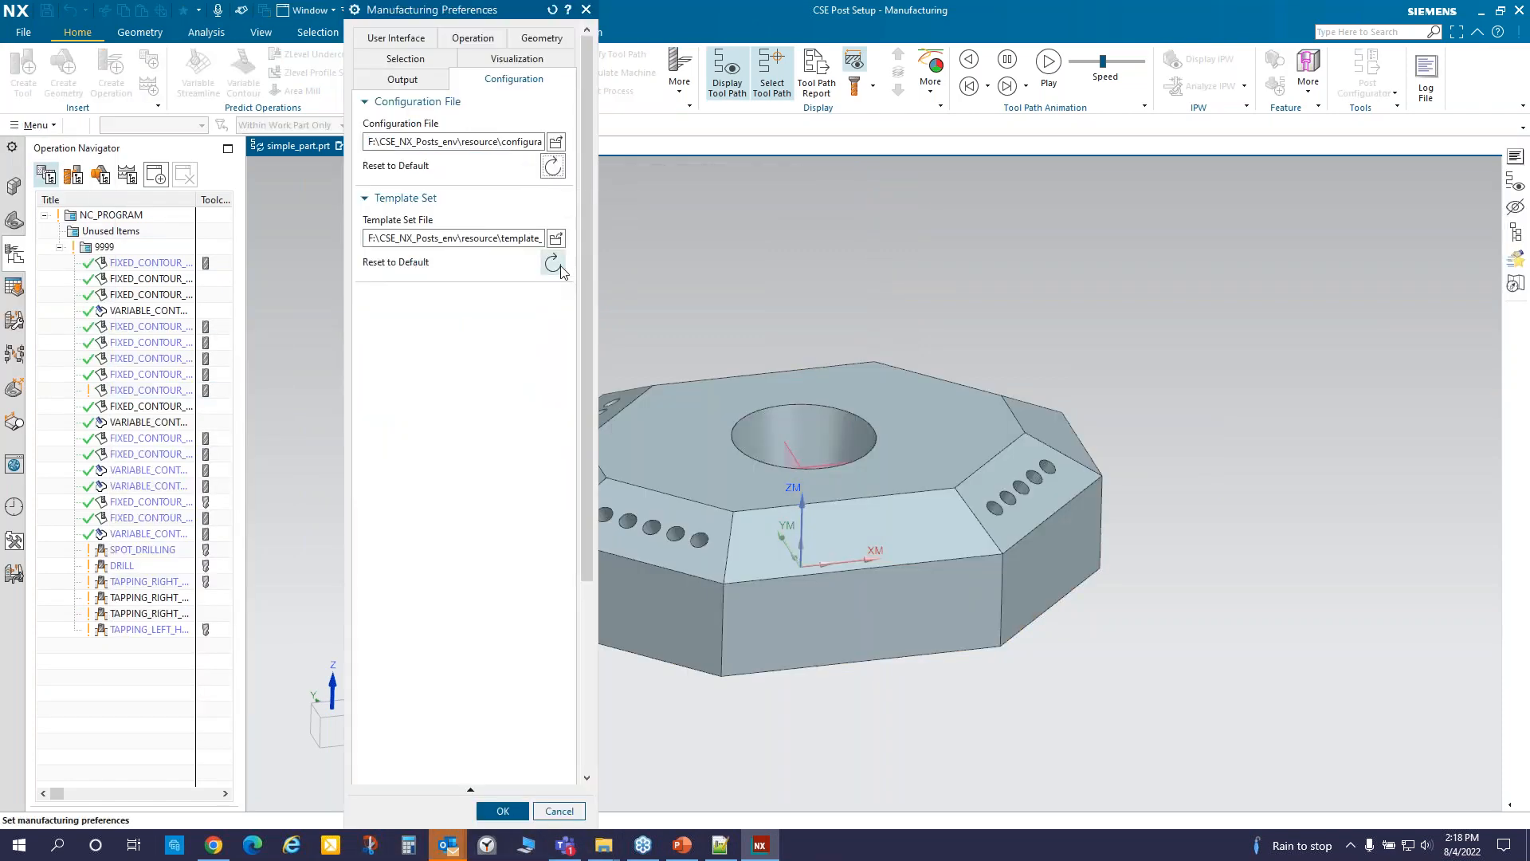
click(503, 811)
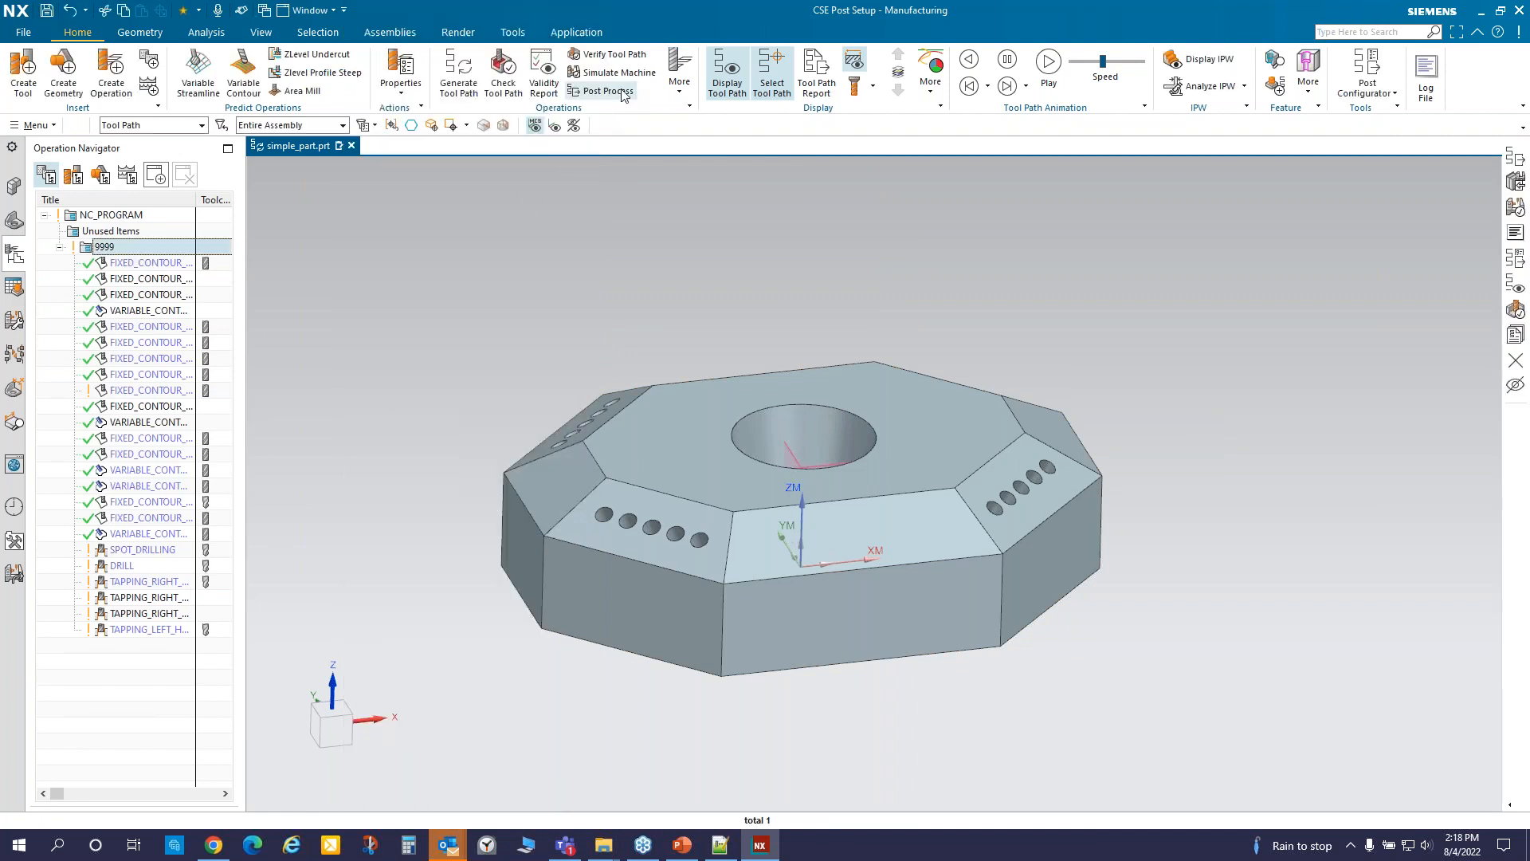
- Postprocess program group 9999 with Post_Configurator_5_axis, review the listed NC code and close the listing
click(610, 91)
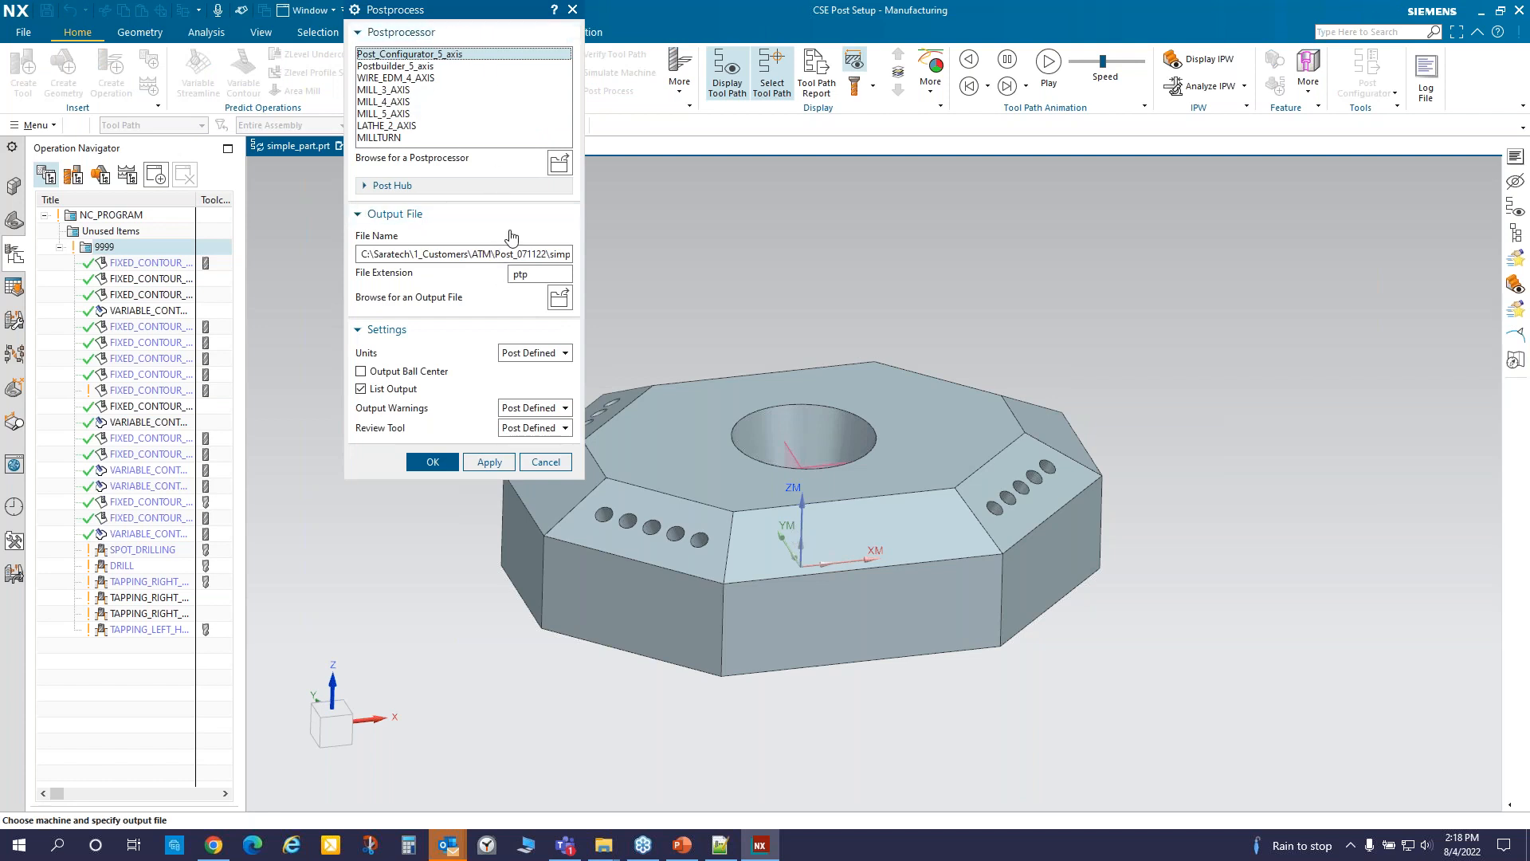
drag(482, 1, 609, 233)
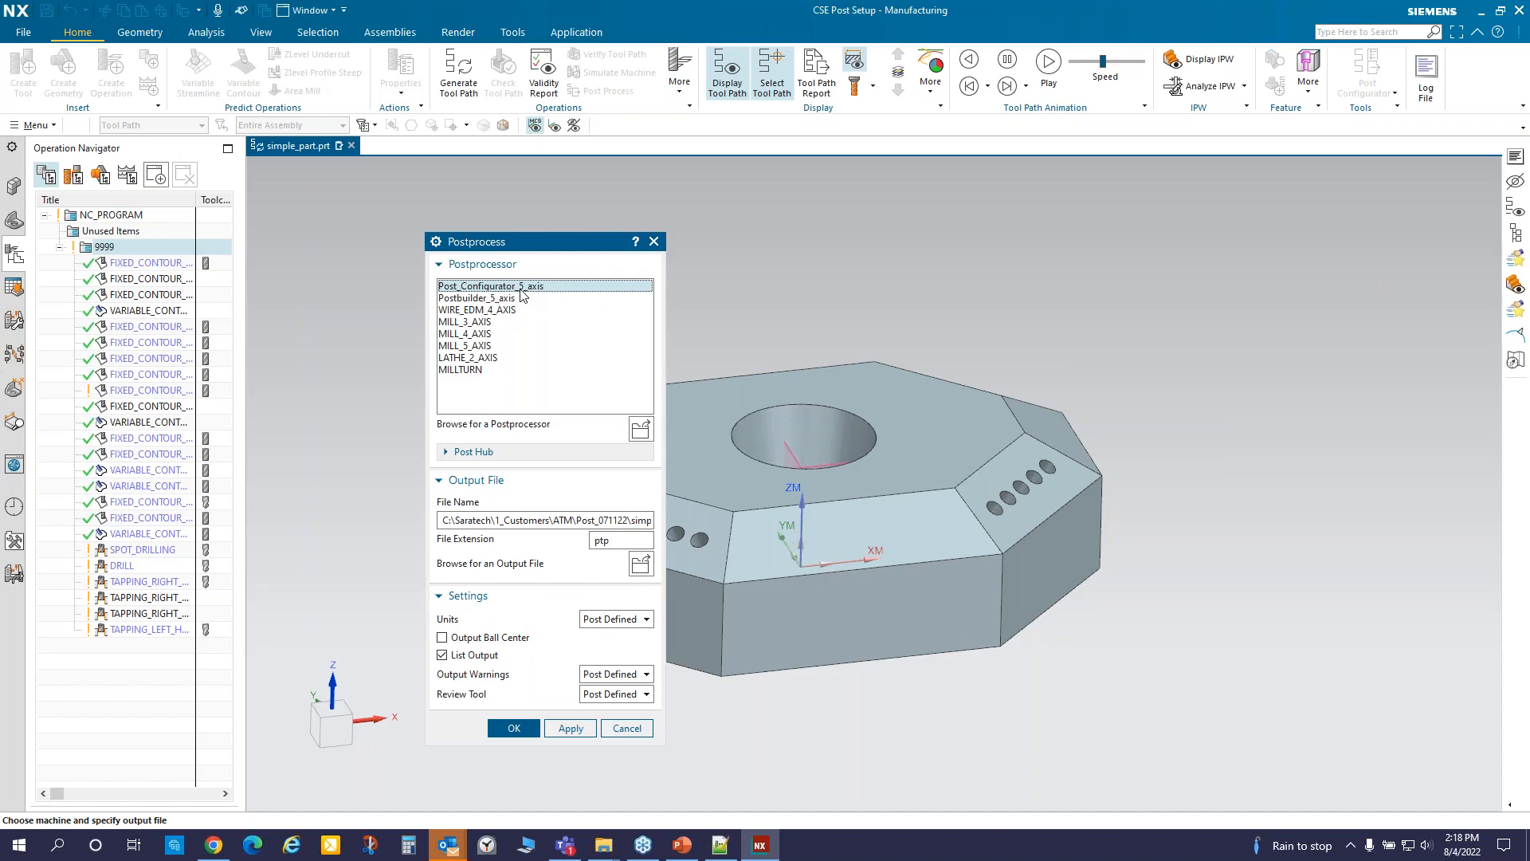
click(517, 727)
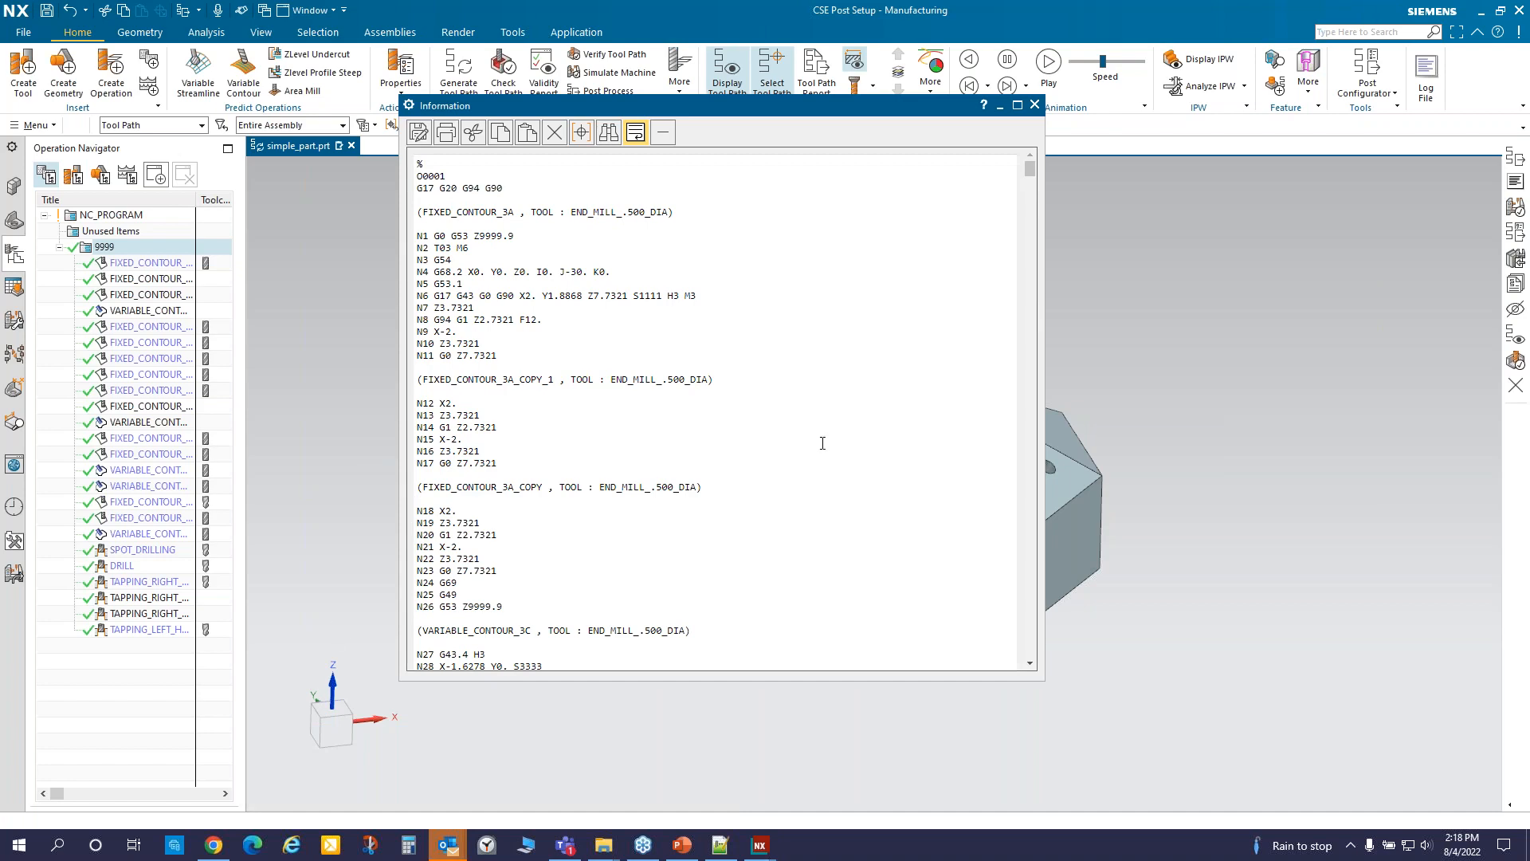
scroll(822, 443, down, 18)
scroll(822, 443, up, 15)
click(1036, 105)
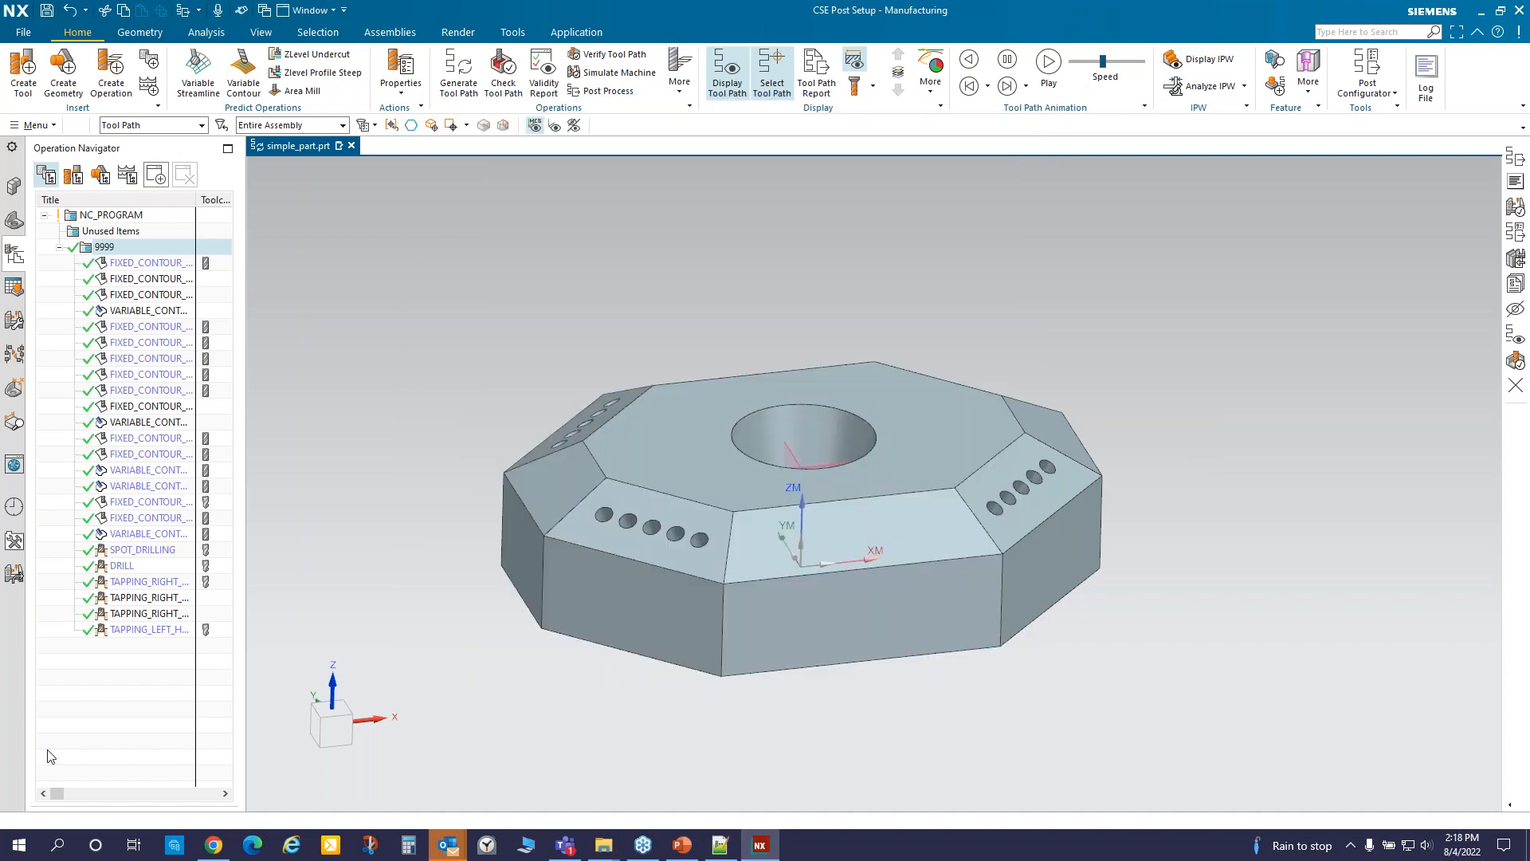
key(alt+Tab)
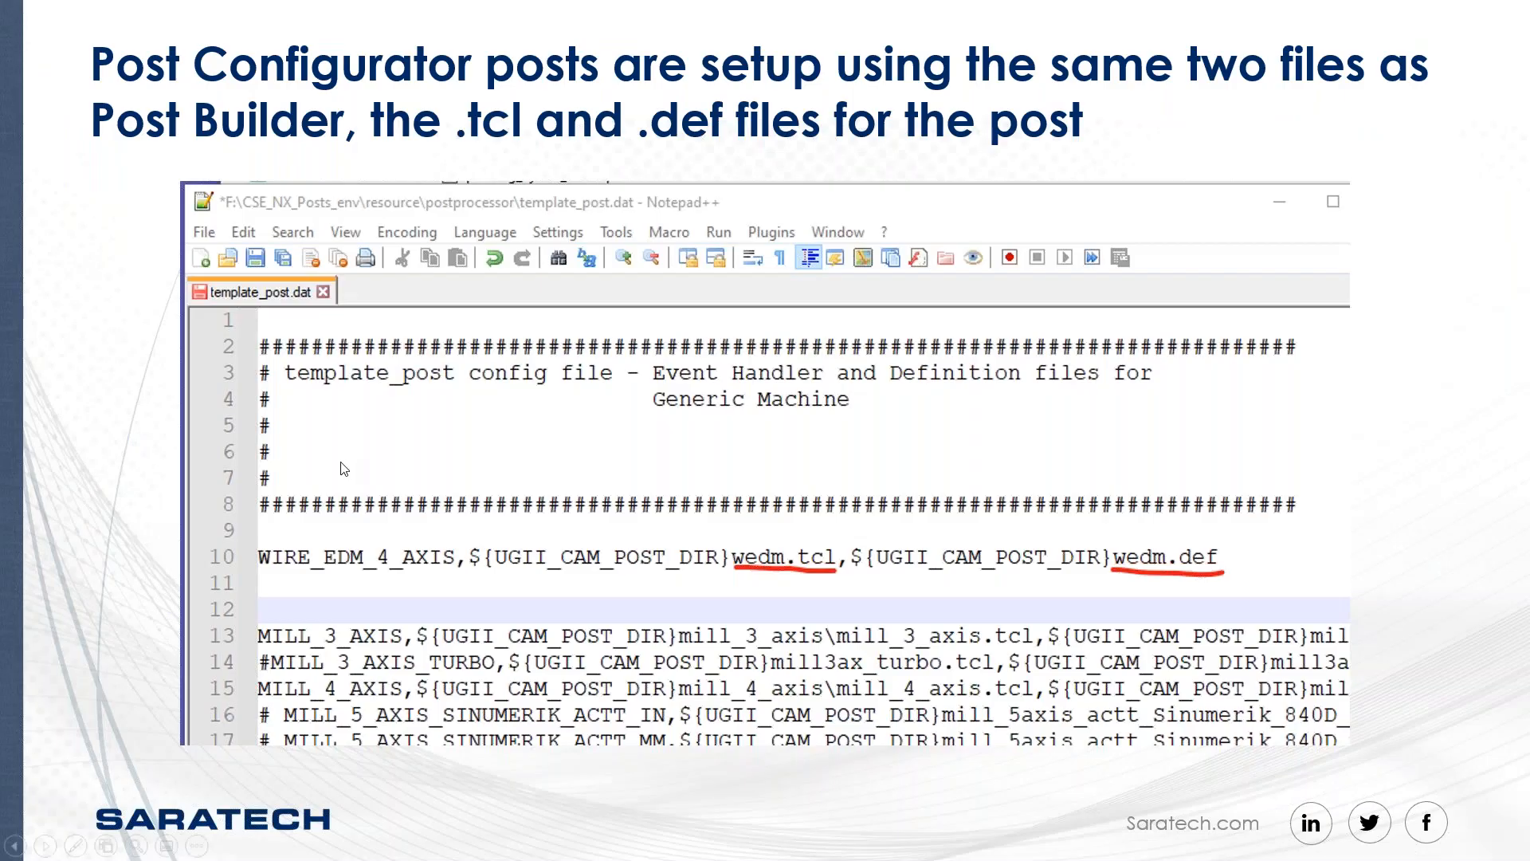
click(397, 479)
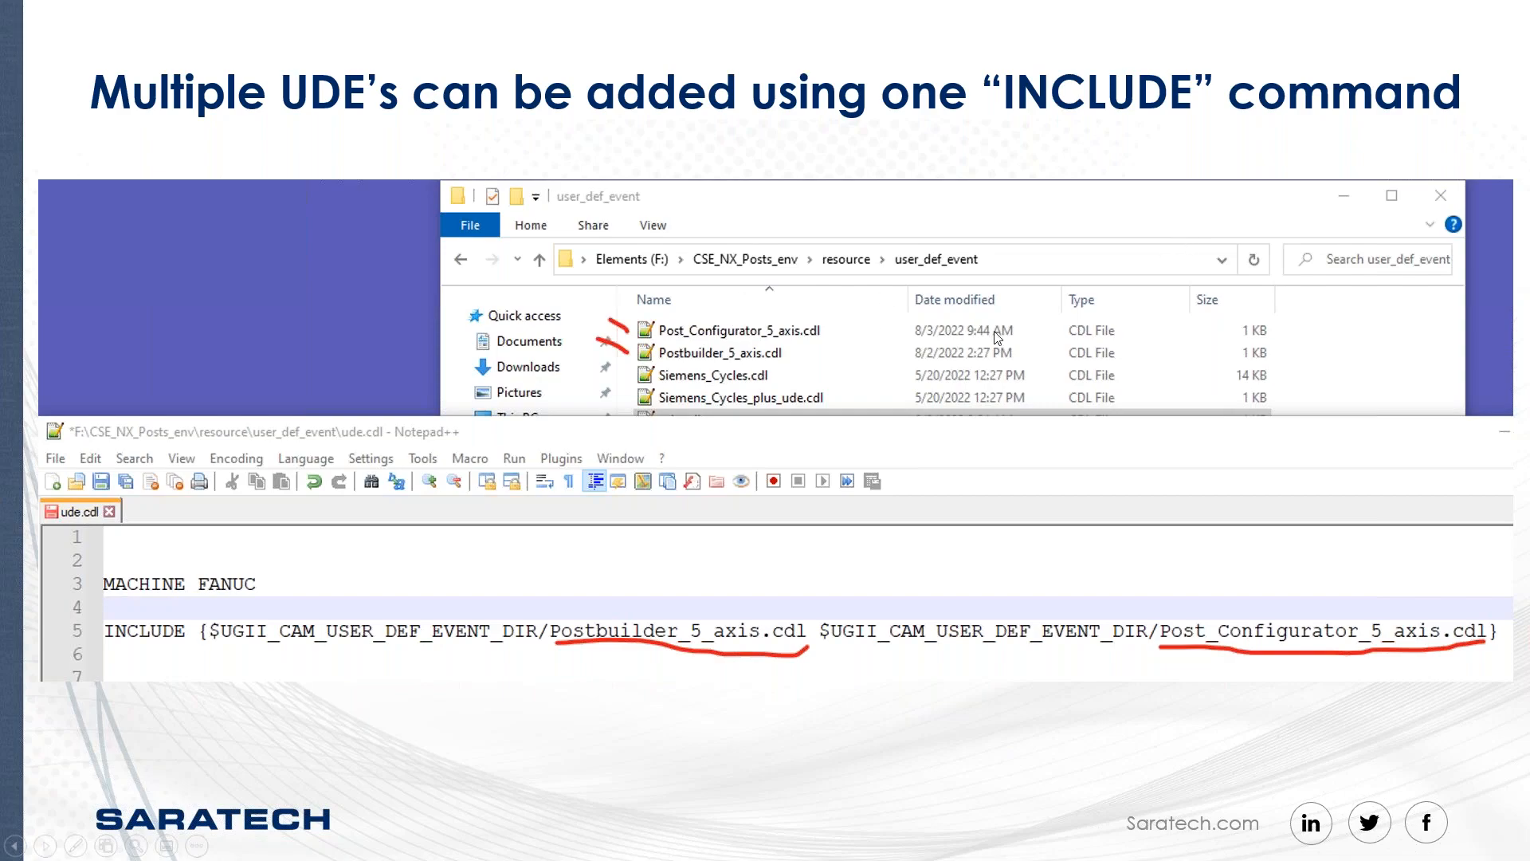
key(alt+Tab)
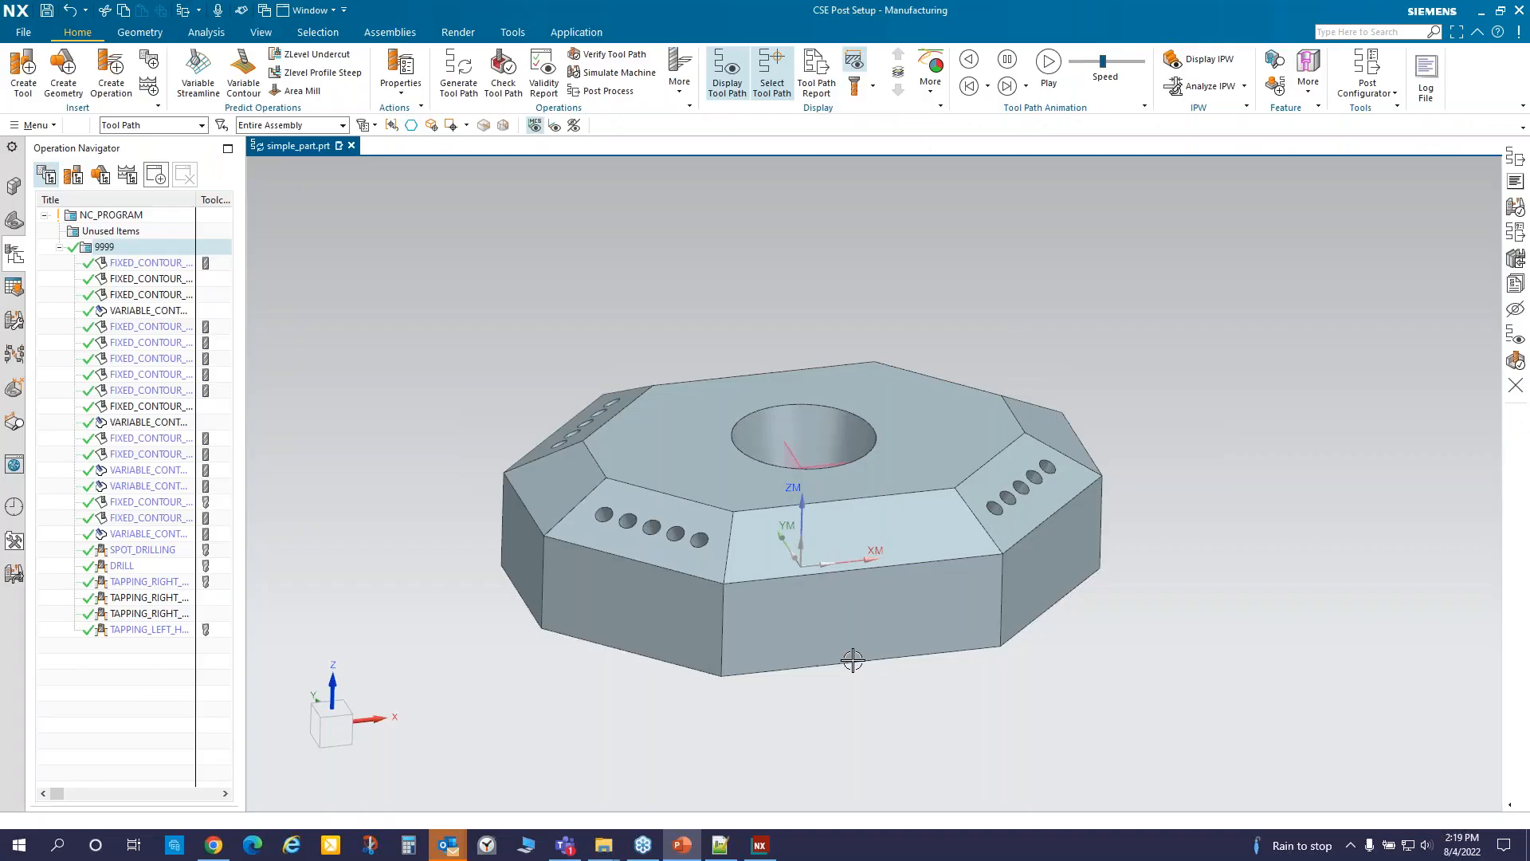
- Bring up ude.cdl in Notepad++ and open the resource\user_def_event folder in File Explorer beside it
click(722, 846)
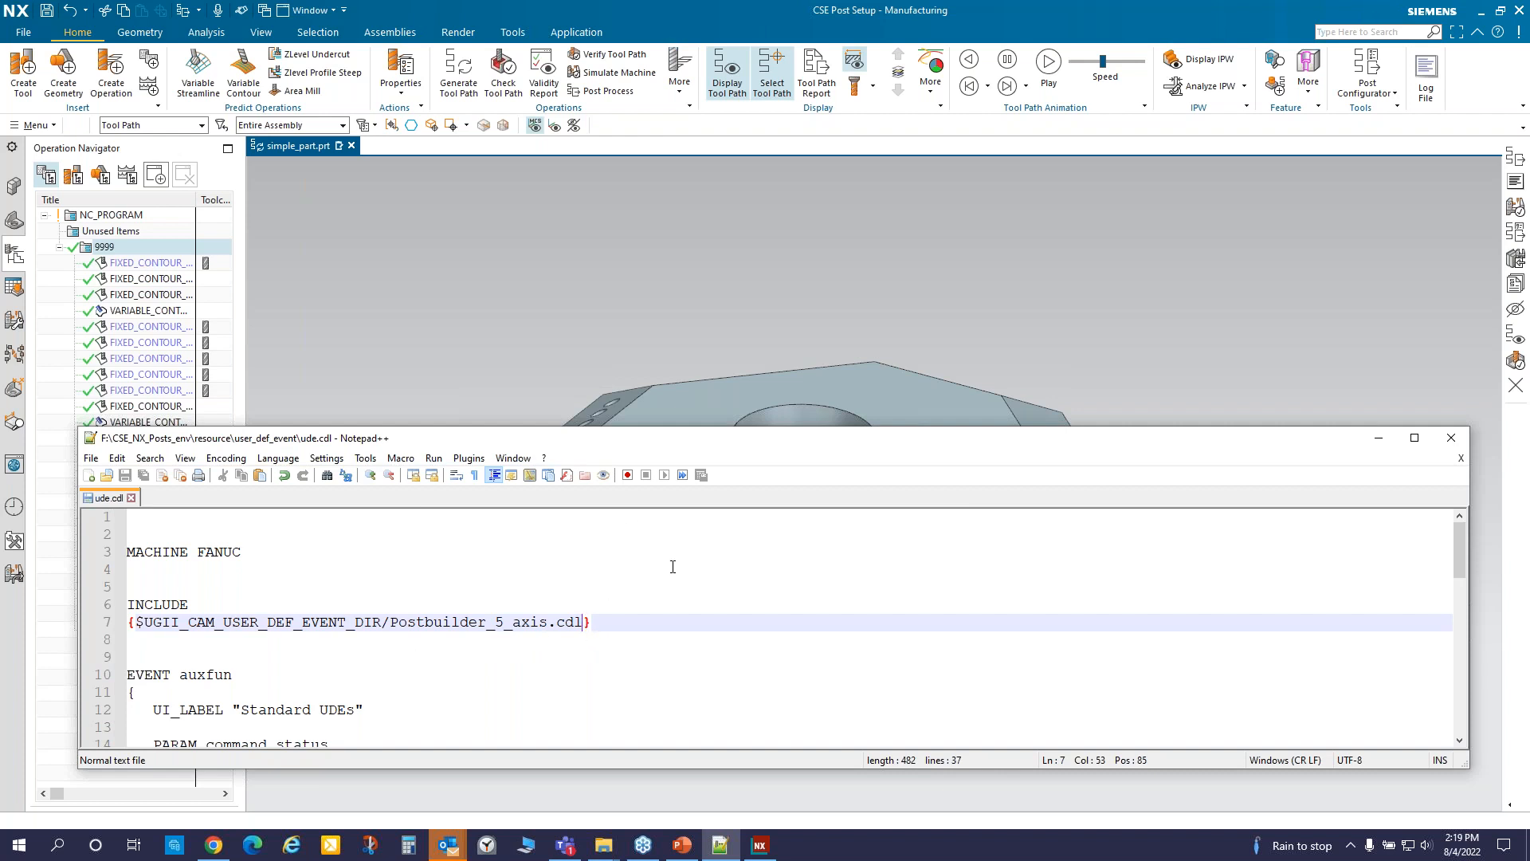
click(604, 846)
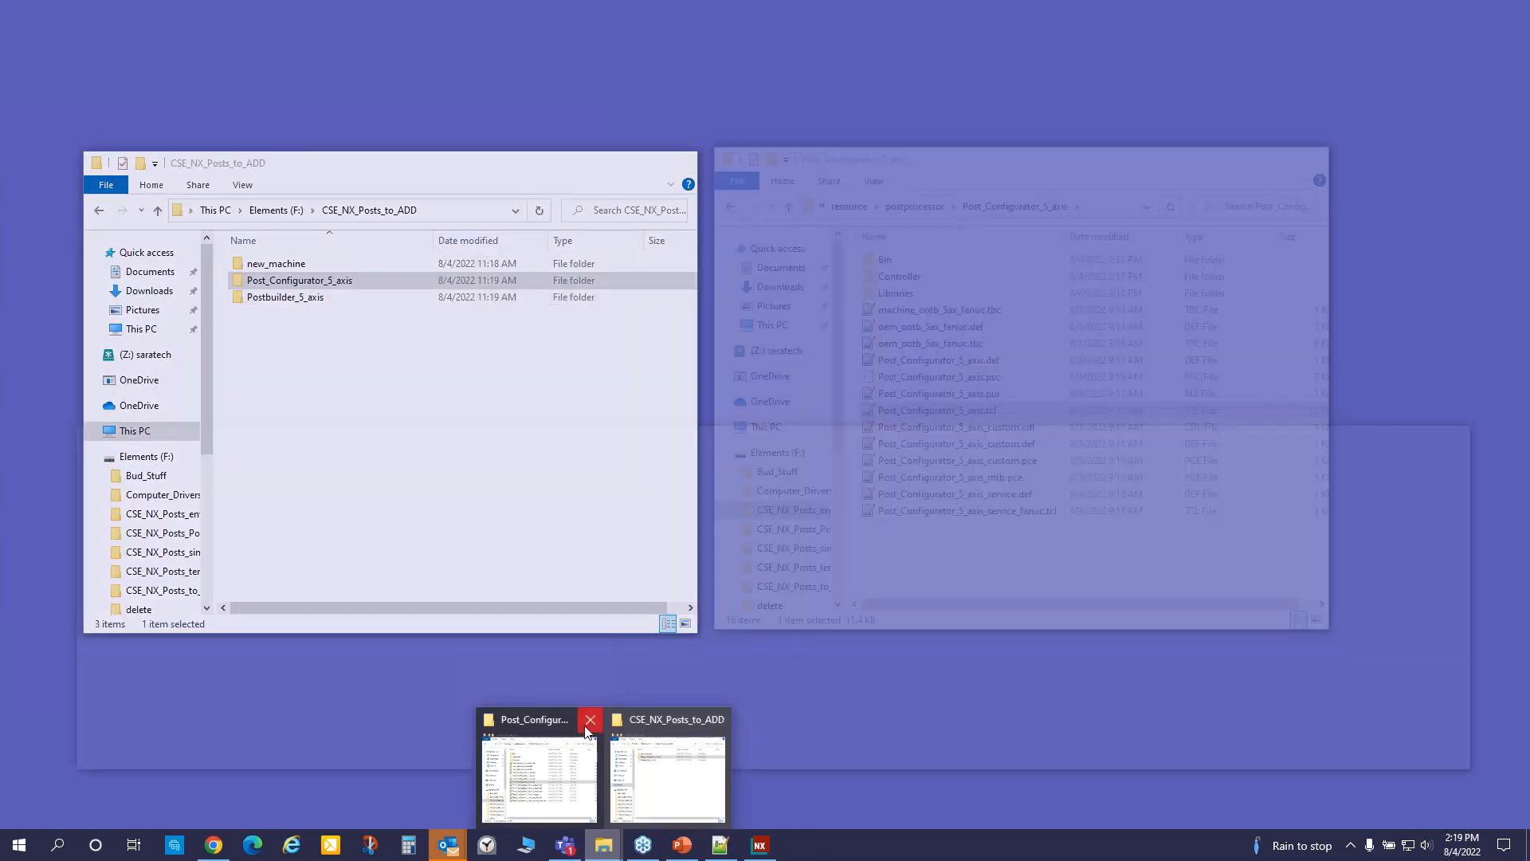
click(550, 722)
drag(1099, 177, 1261, 55)
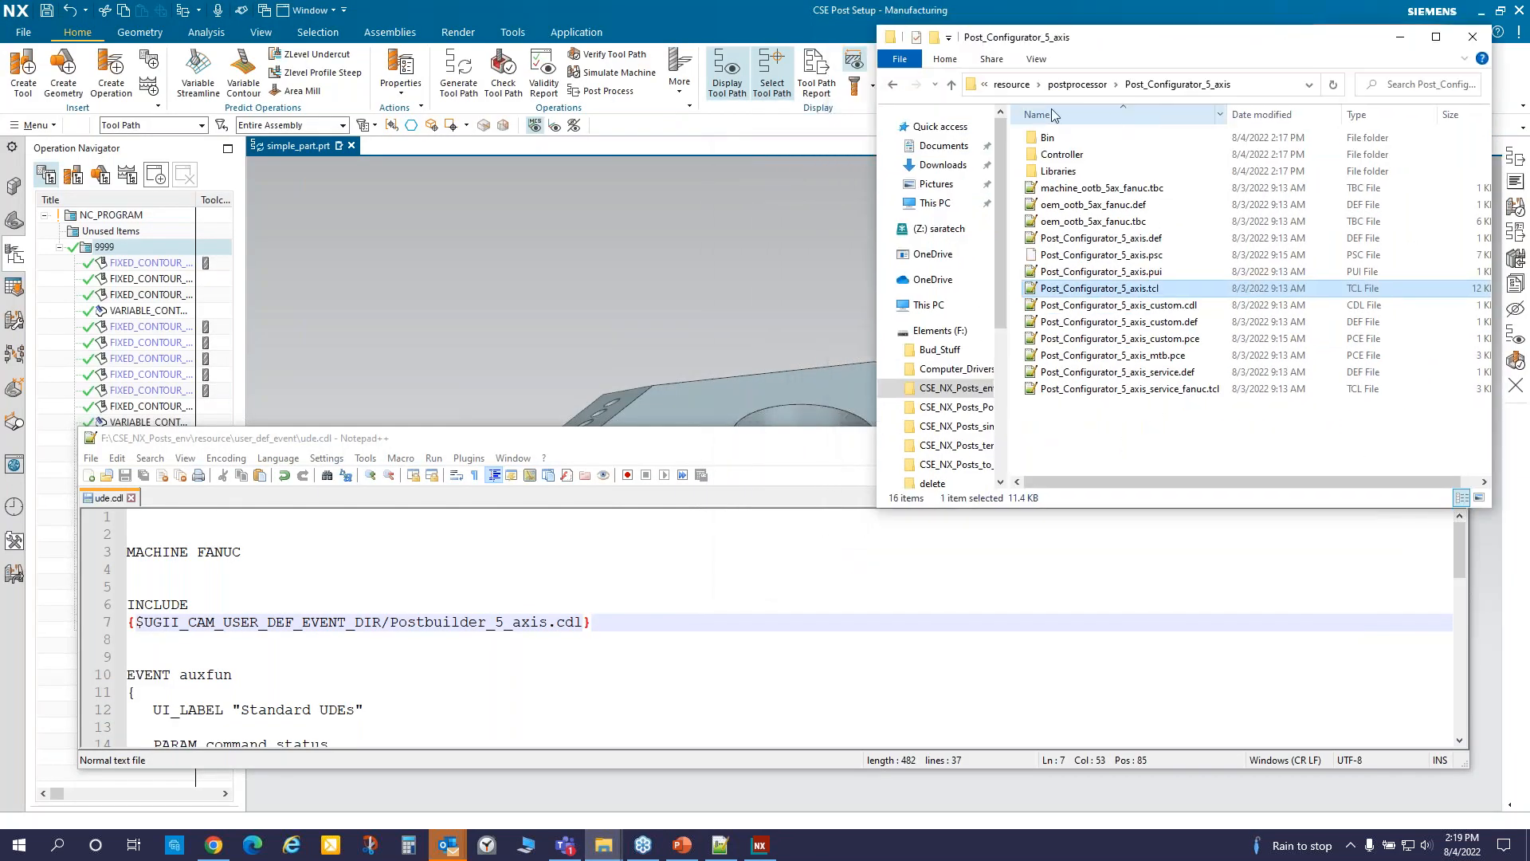
click(1011, 86)
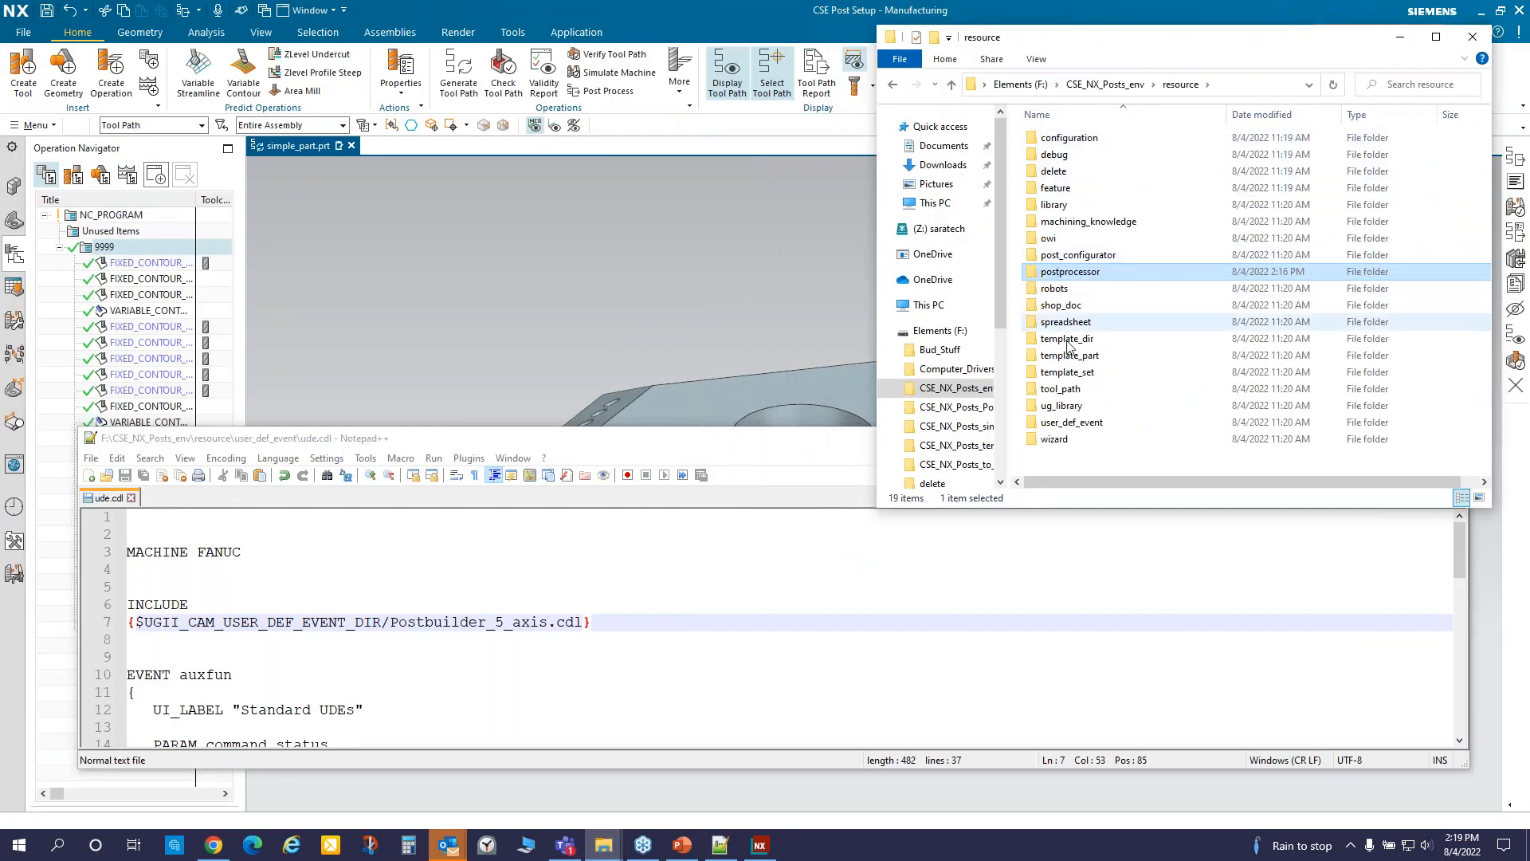
double_click(1076, 425)
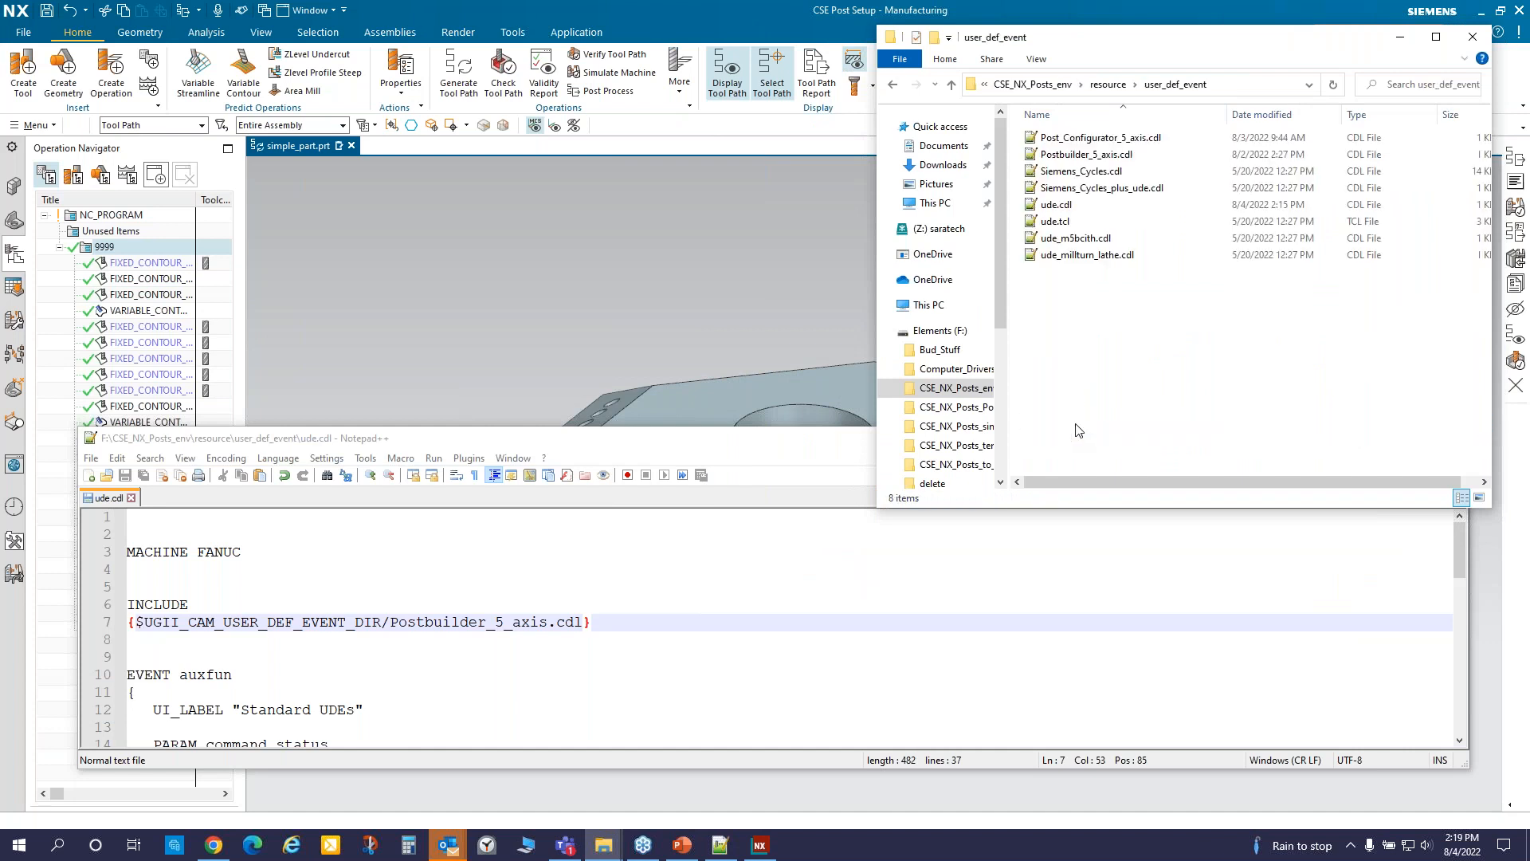
- Open Post_Configurator_5_axis.cdl in Notepad++, examine its event definitions and close the file
double_click(1178, 144)
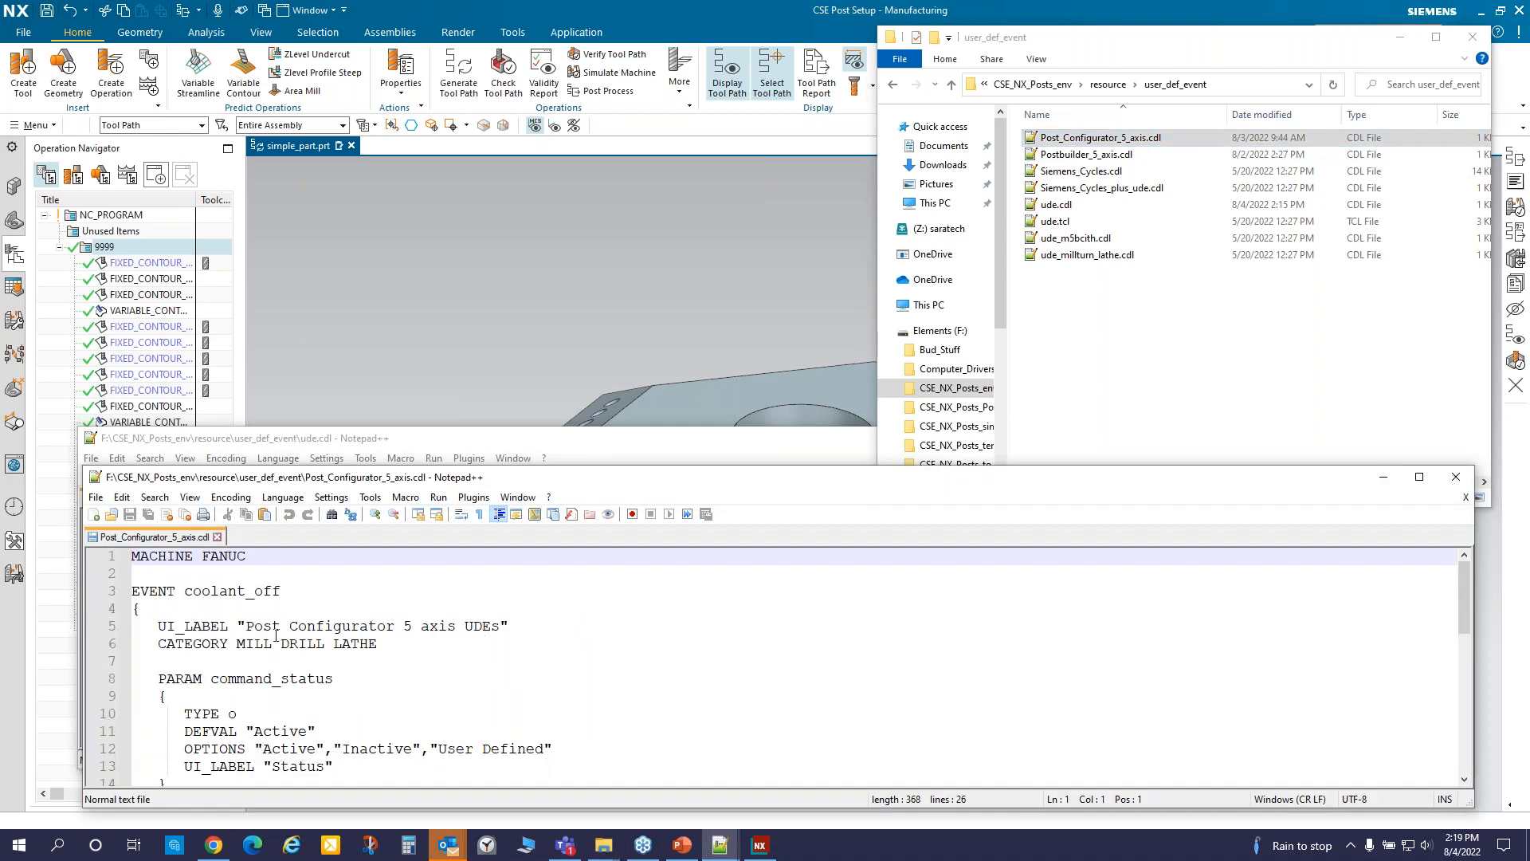
scroll(400, 709, down, 5)
scroll(395, 696, up, 5)
click(1459, 477)
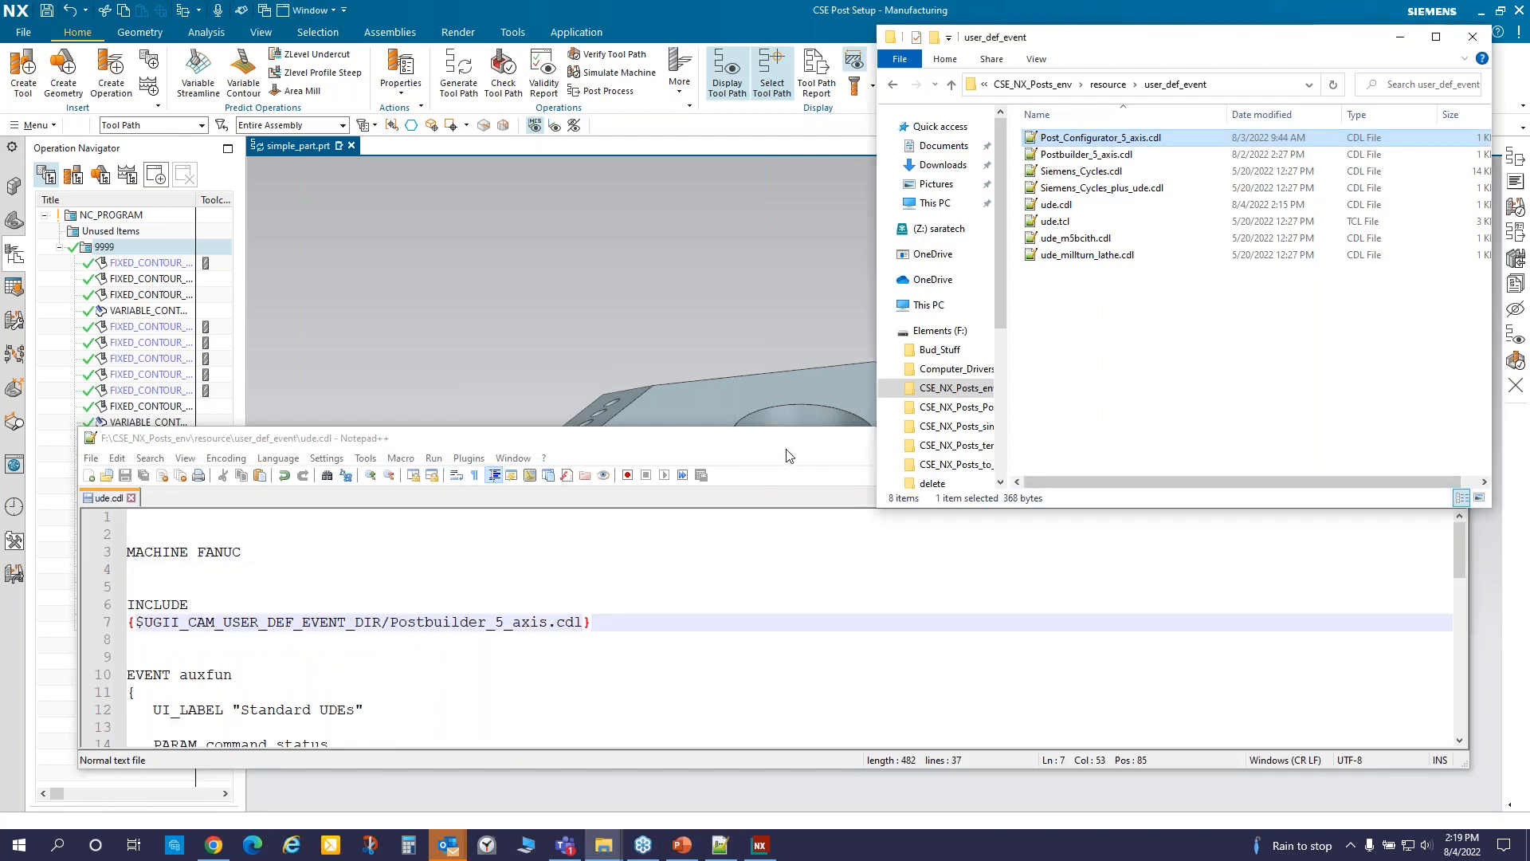
- In ude.cdl, add a space and a second copy of the $UGII_CAM_USER_DEF_EVENT_DIR/Postbuilder_5_axis.cdl path inside the INCLUDE braces
click(786, 448)
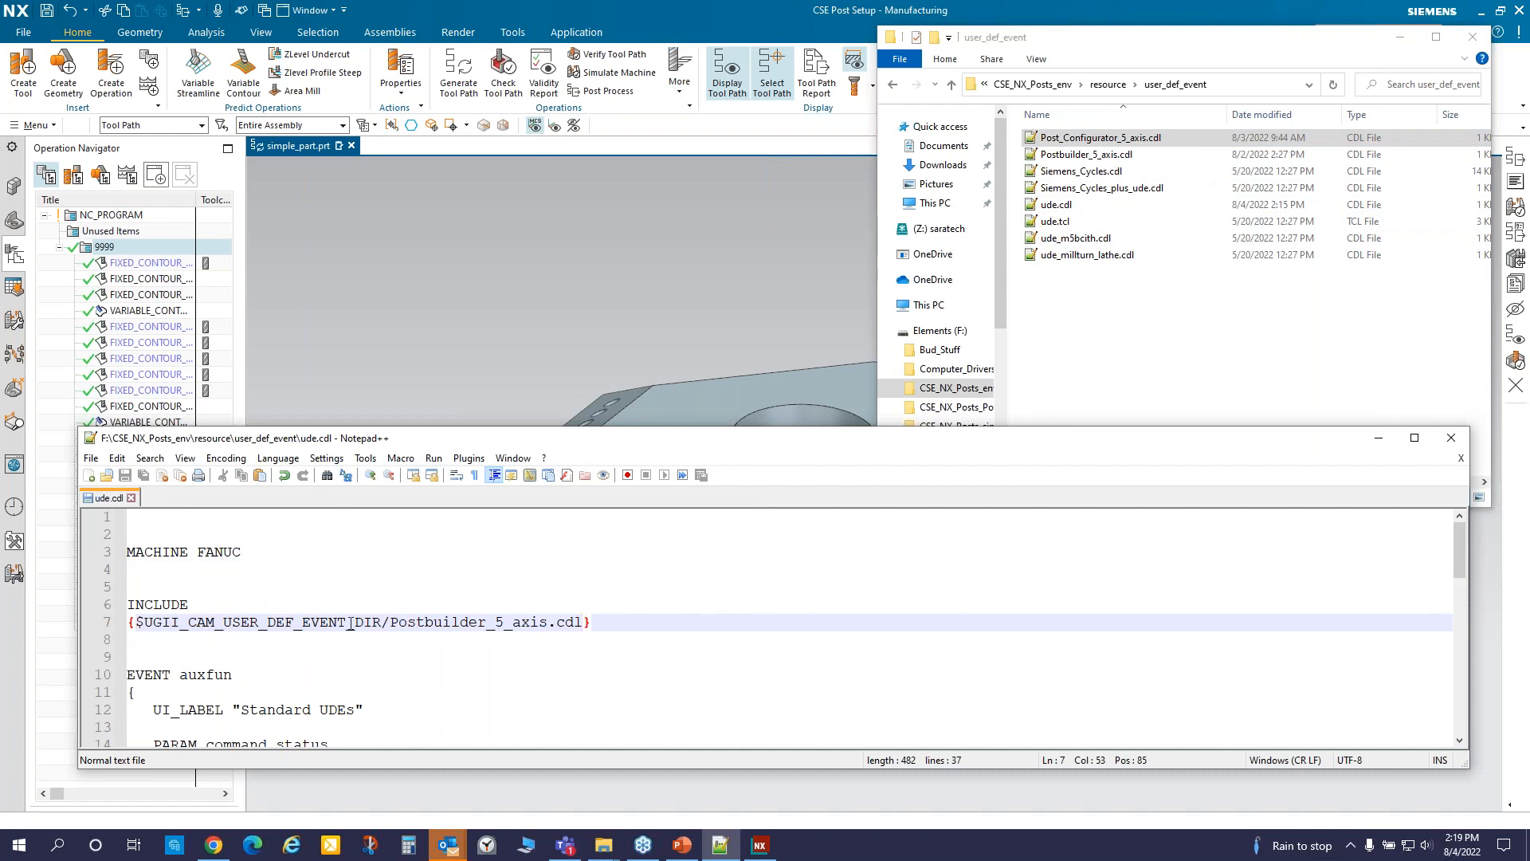
drag(583, 622, 135, 621)
key(ctrl+c)
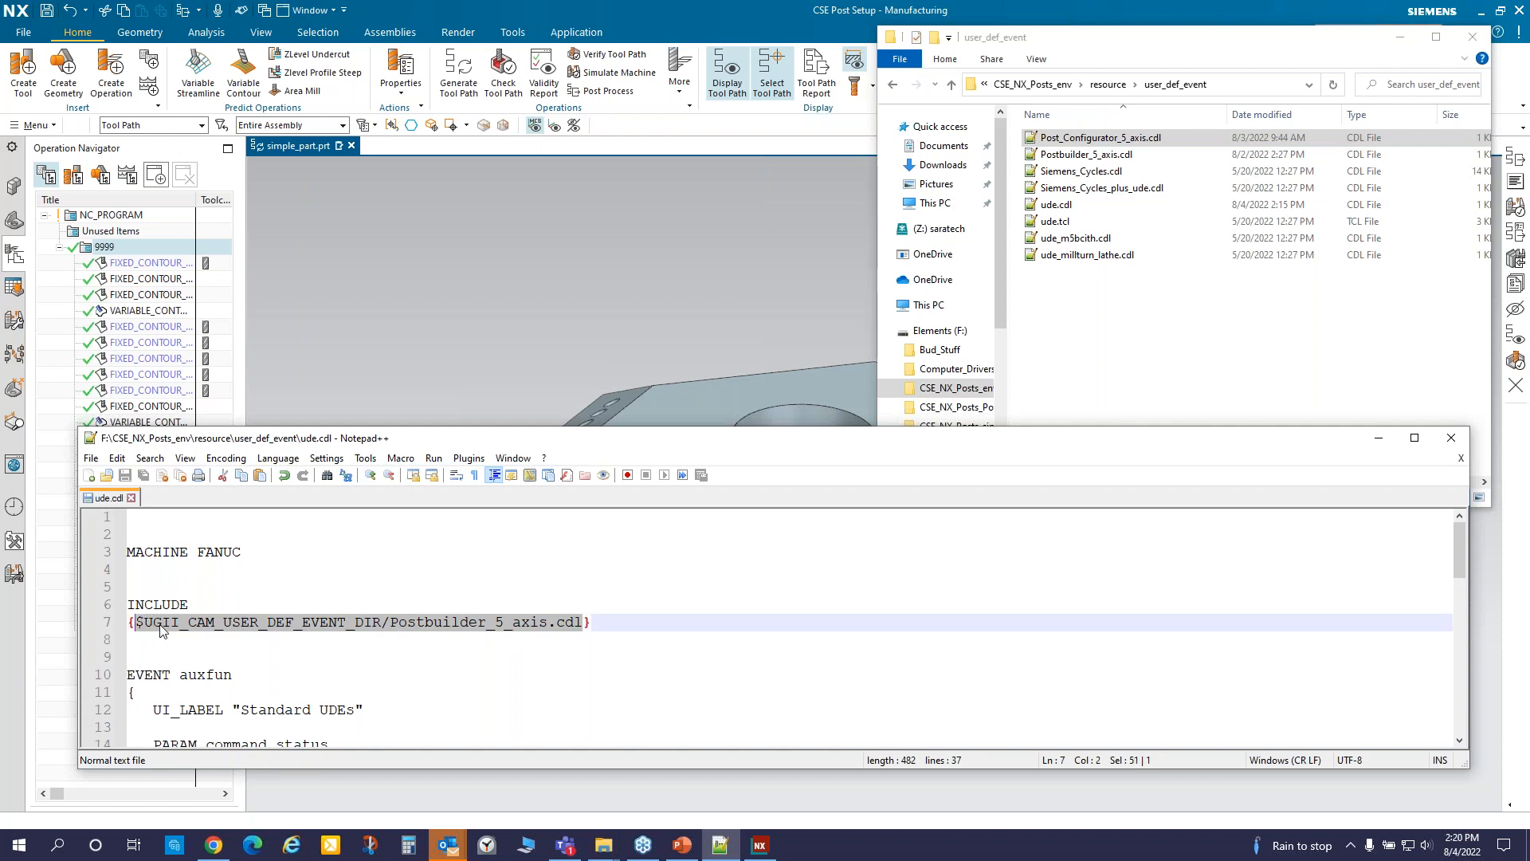
right_click(160, 631)
click(256, 300)
click(584, 623)
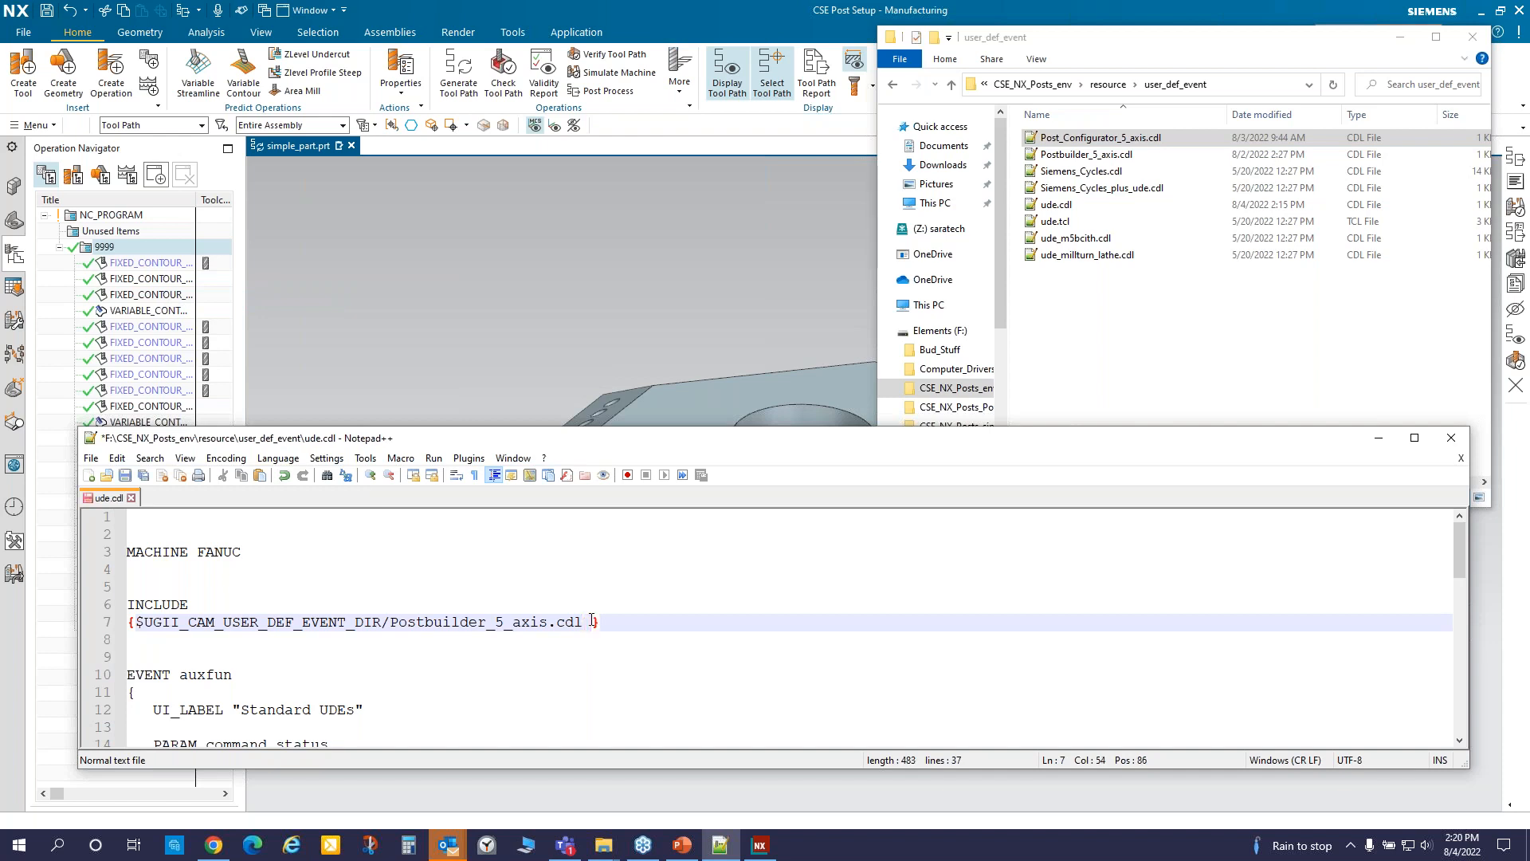
key(ctrl+v)
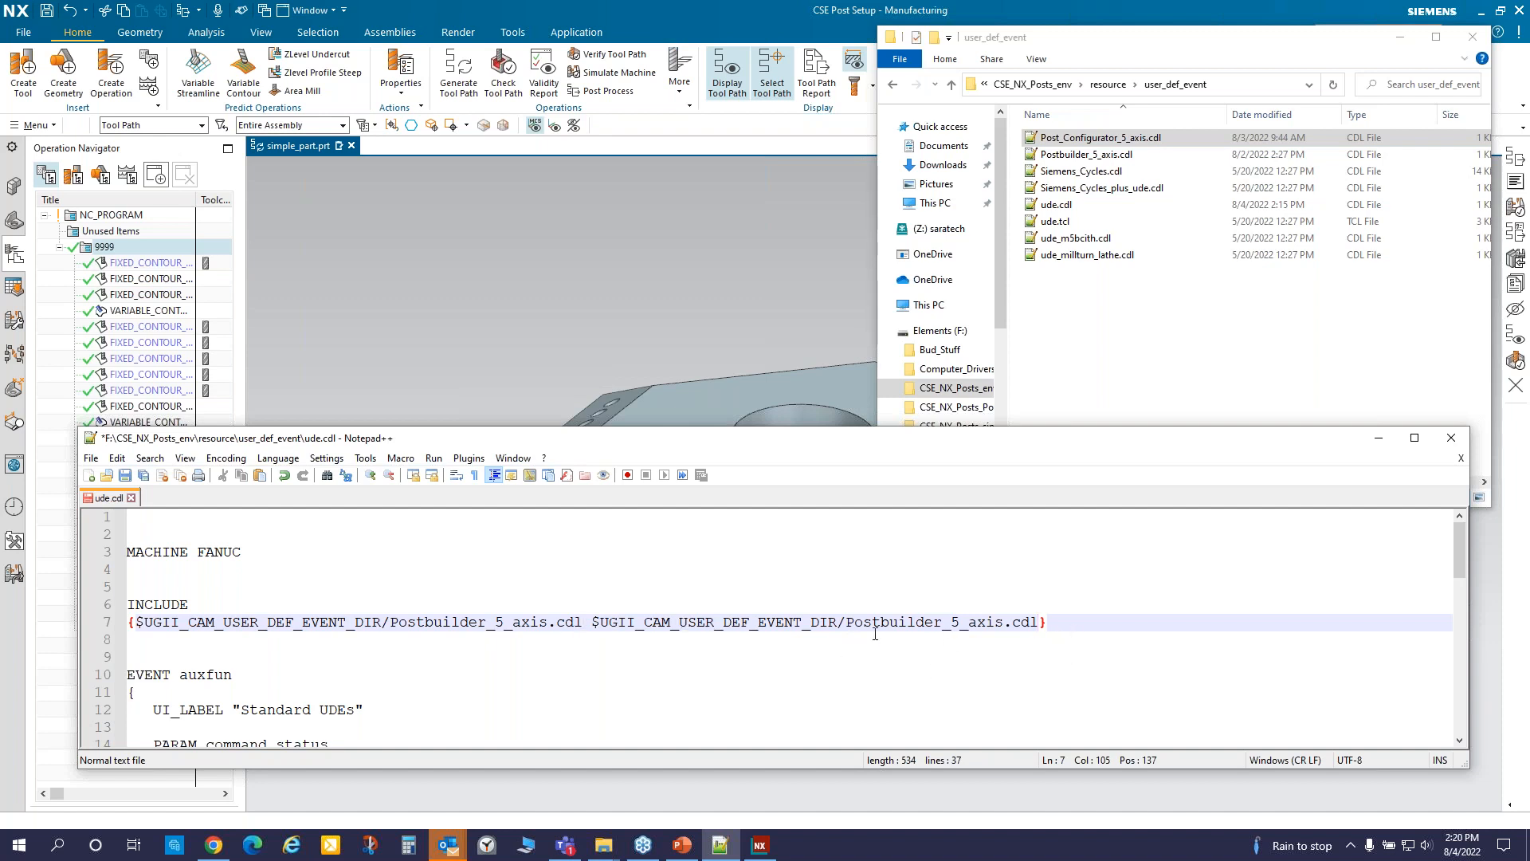
- Replace the file name in the second INCLUDE path with Post_Configurator_5_axis, copied from its .cdl file, then save and close ude.cdl
click(1076, 140)
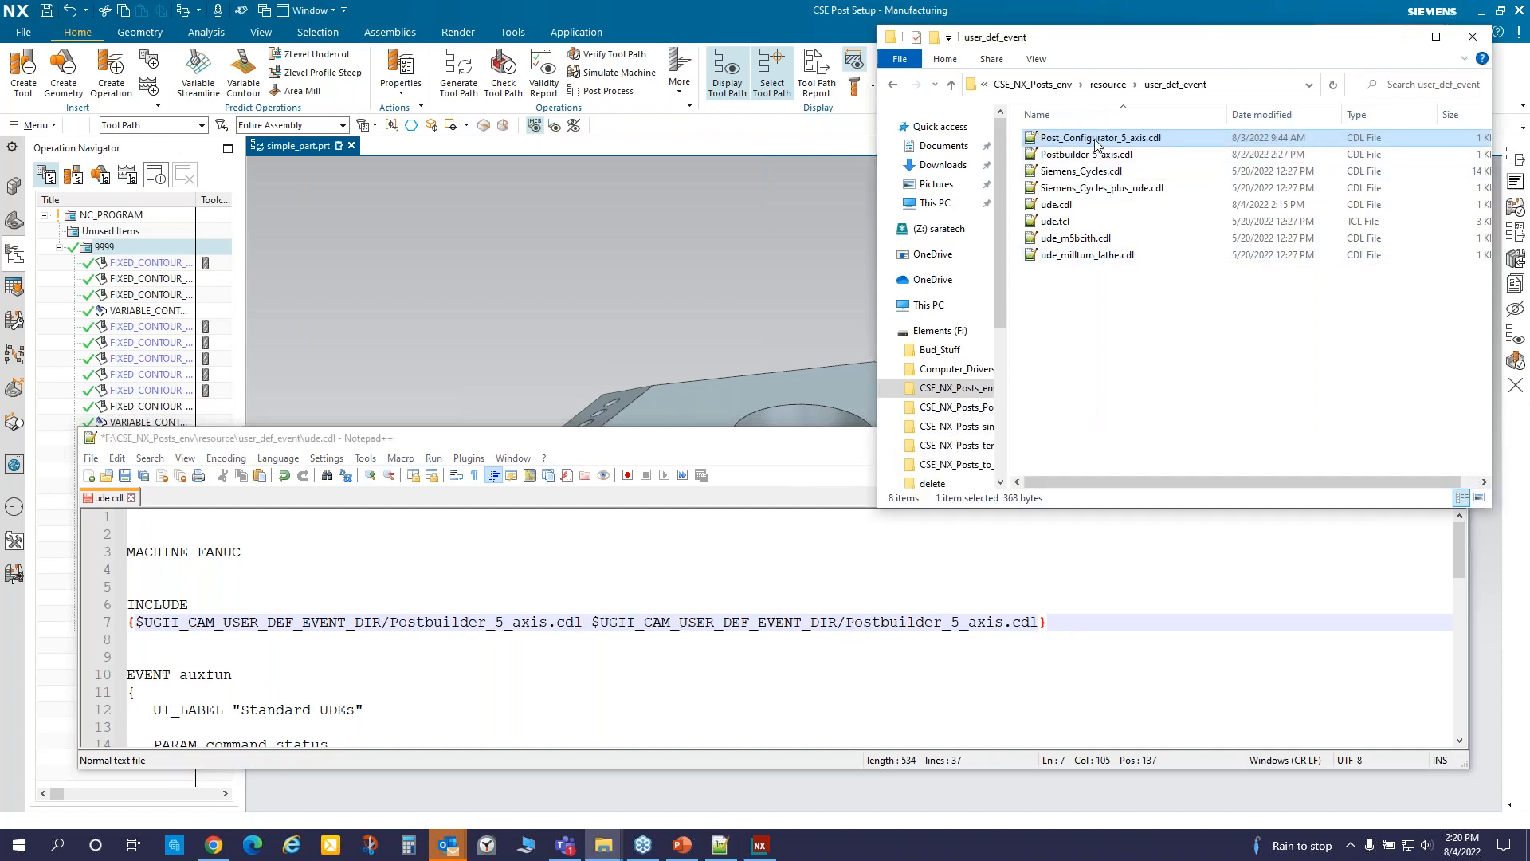
click(1076, 140)
right_click(1076, 139)
click(1108, 191)
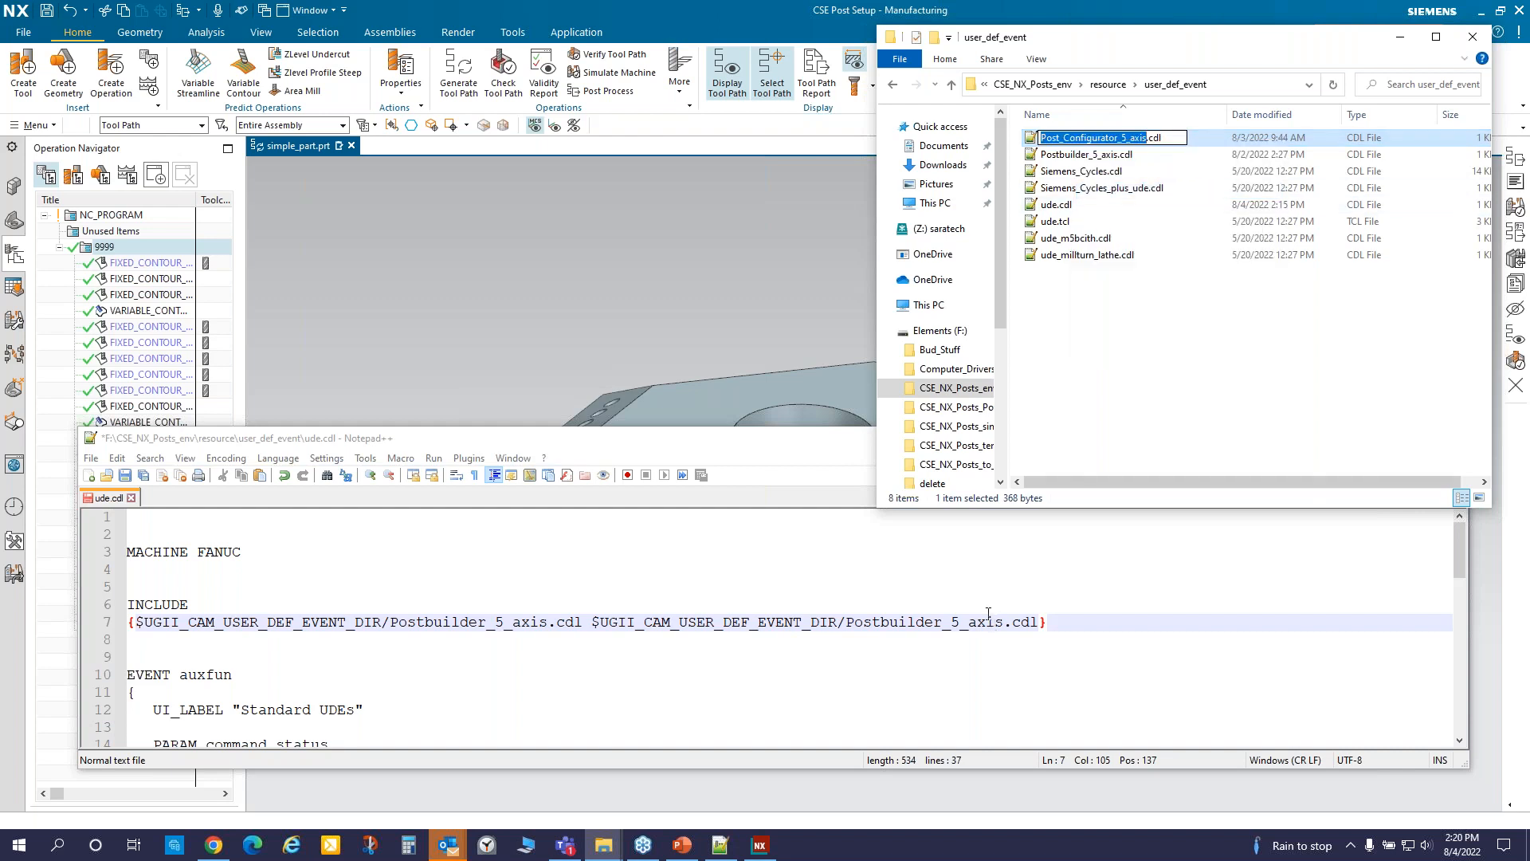
click(989, 613)
drag(1002, 626, 851, 618)
right_click(890, 634)
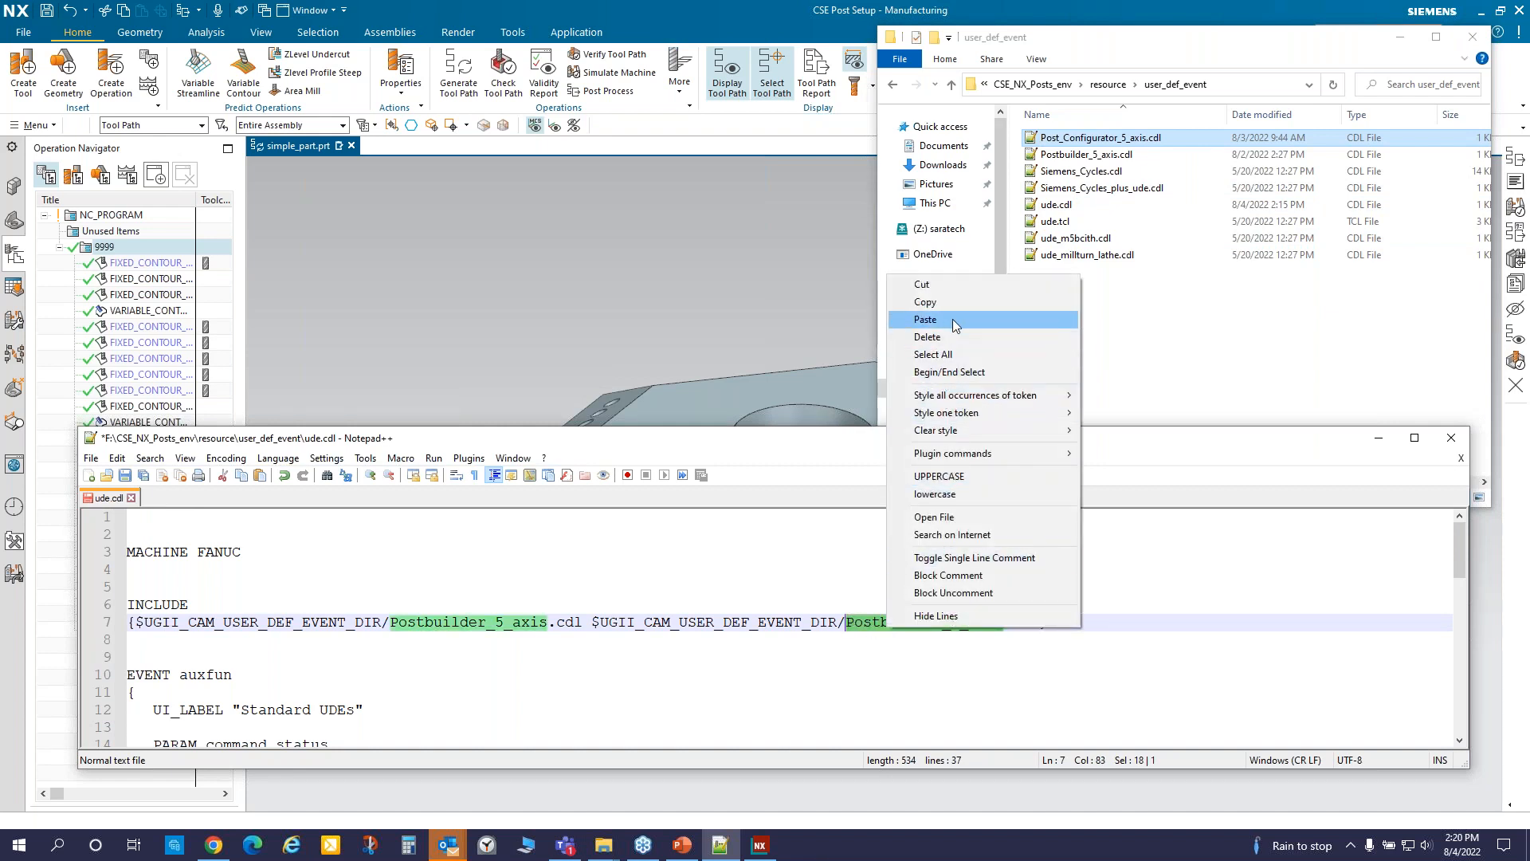
click(926, 318)
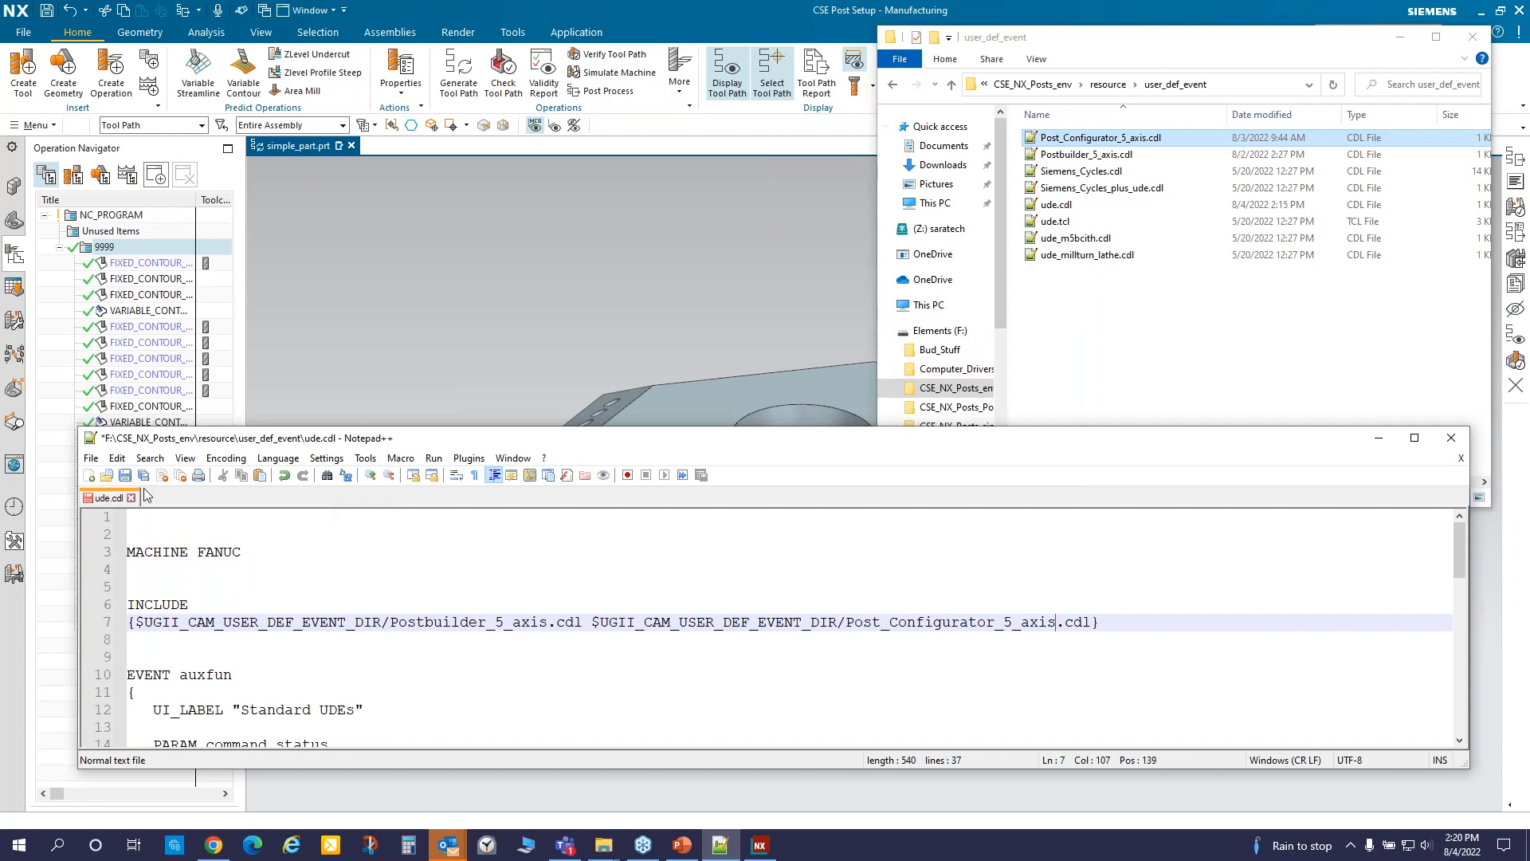
click(125, 477)
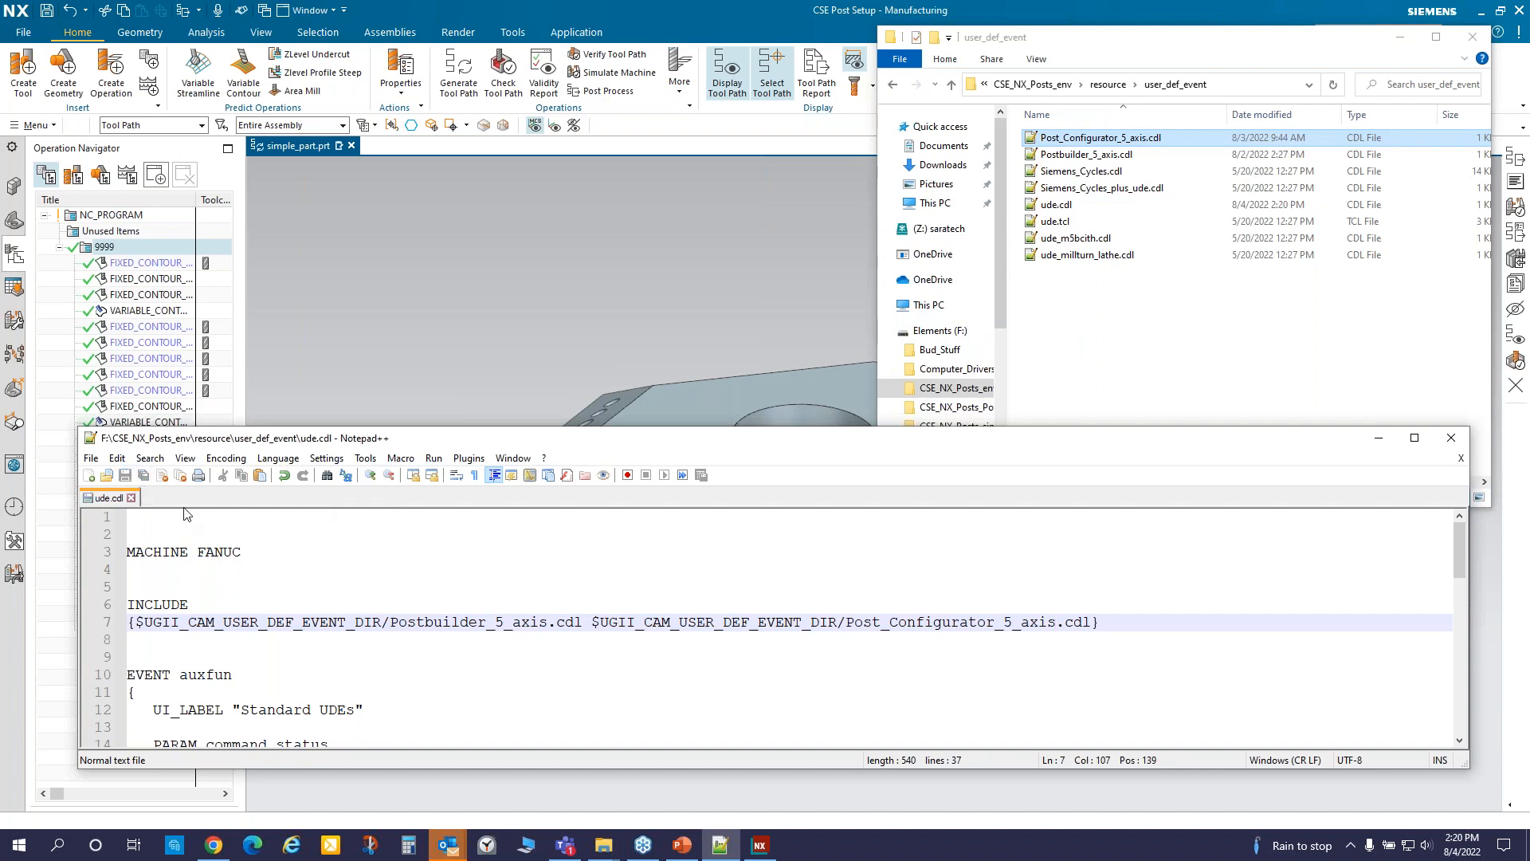
click(1452, 446)
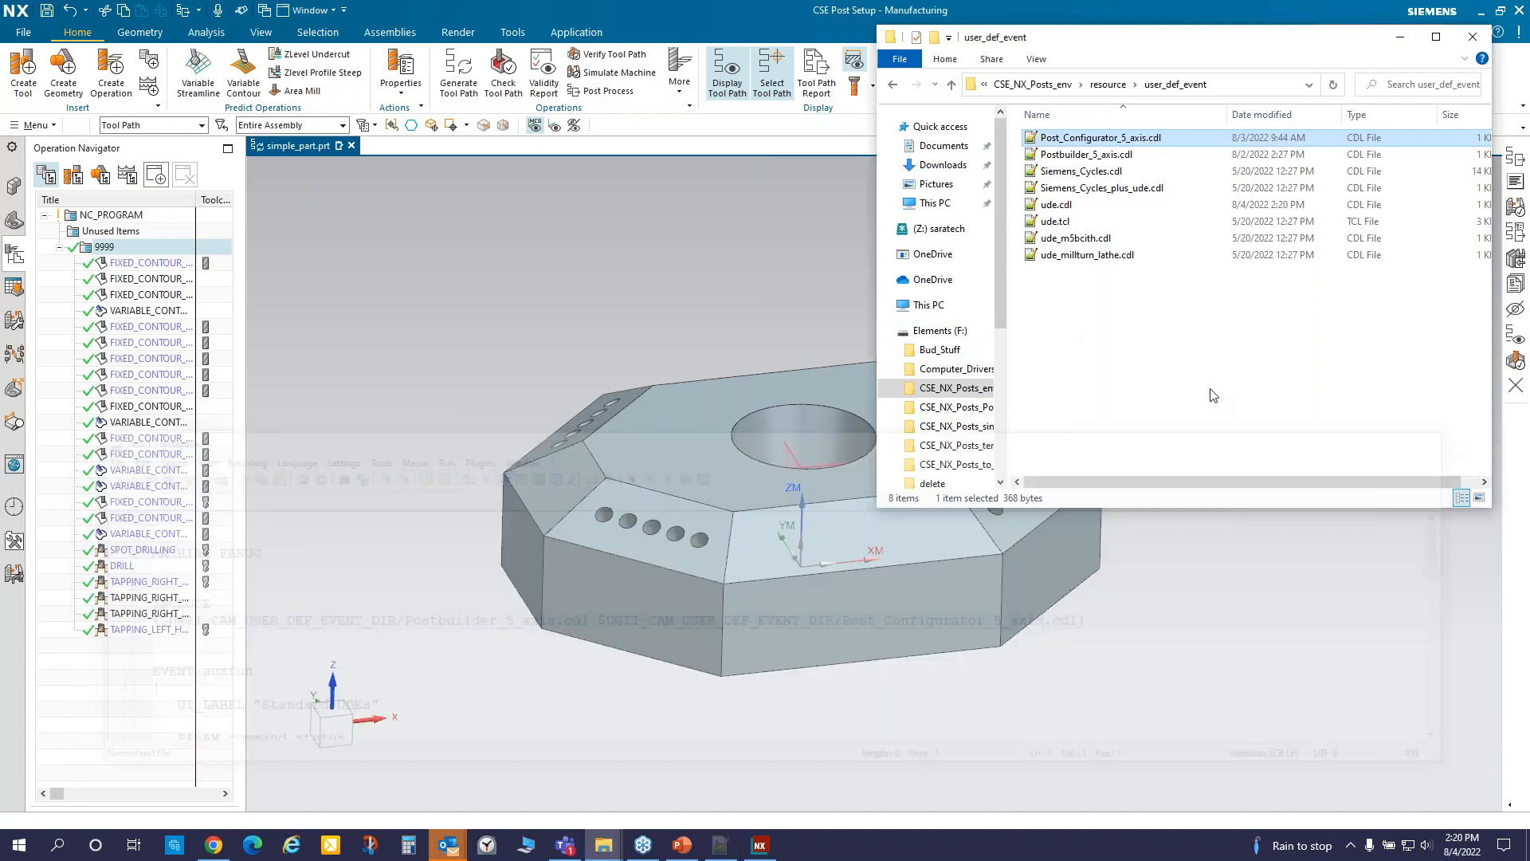
- Switch to NX and reset the configuration file to default in the Manufacturing Preferences
click(711, 4)
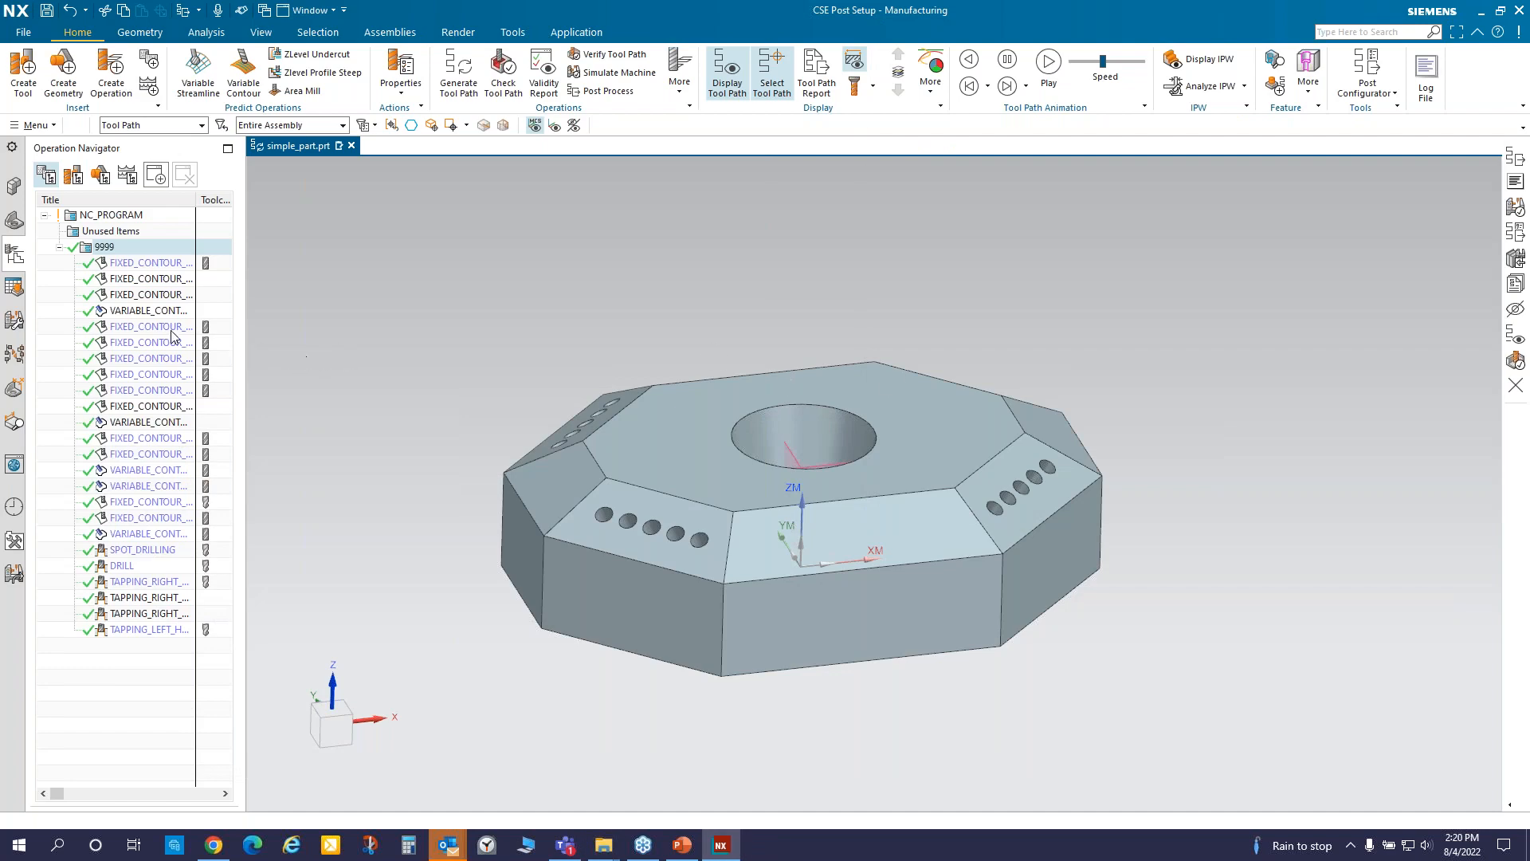
click(31, 126)
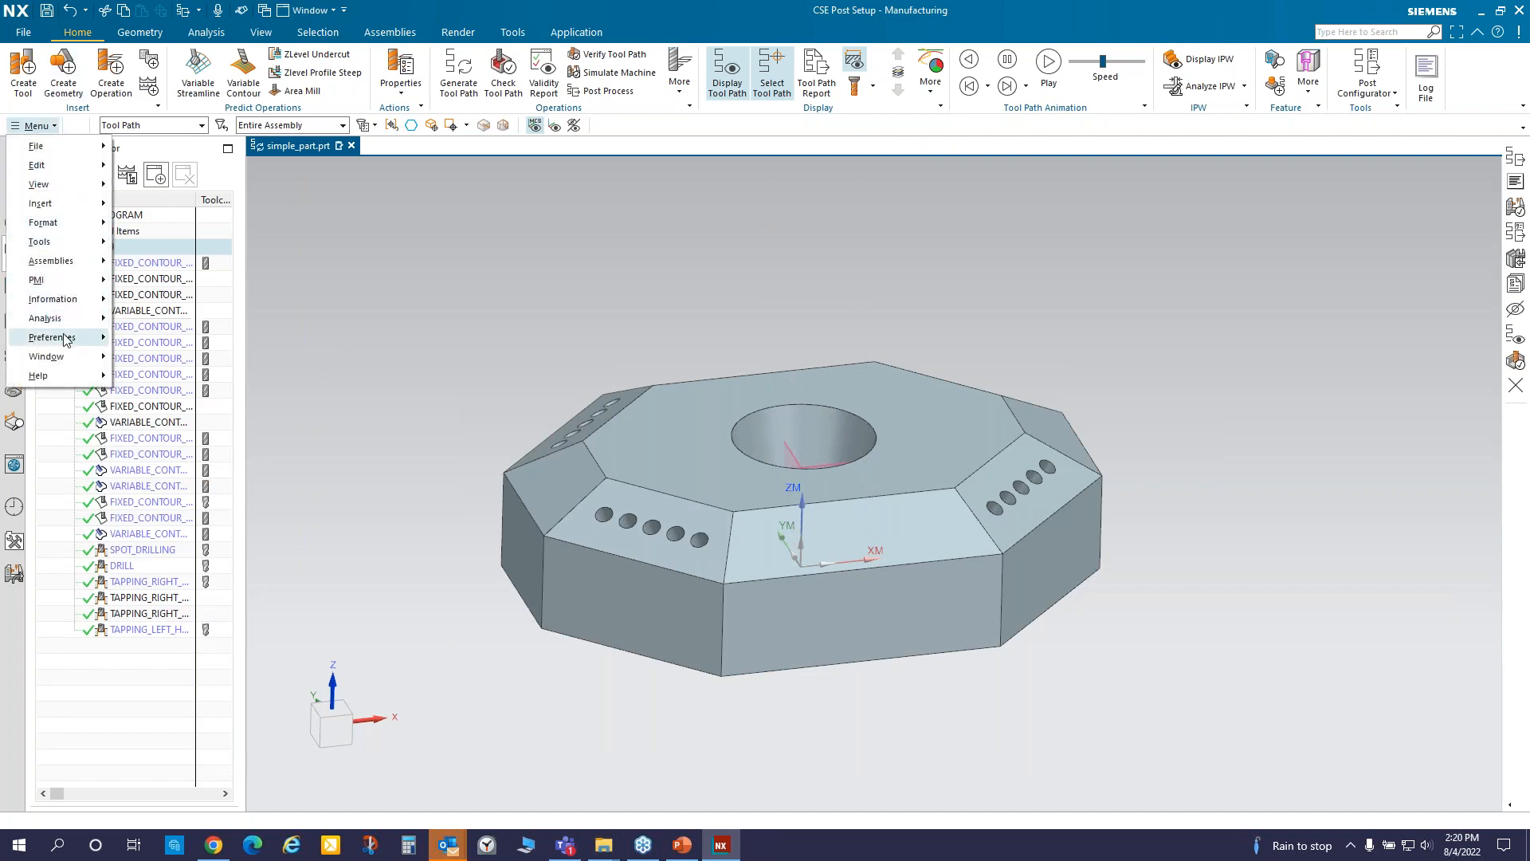
mouse_move(68, 337)
click(166, 340)
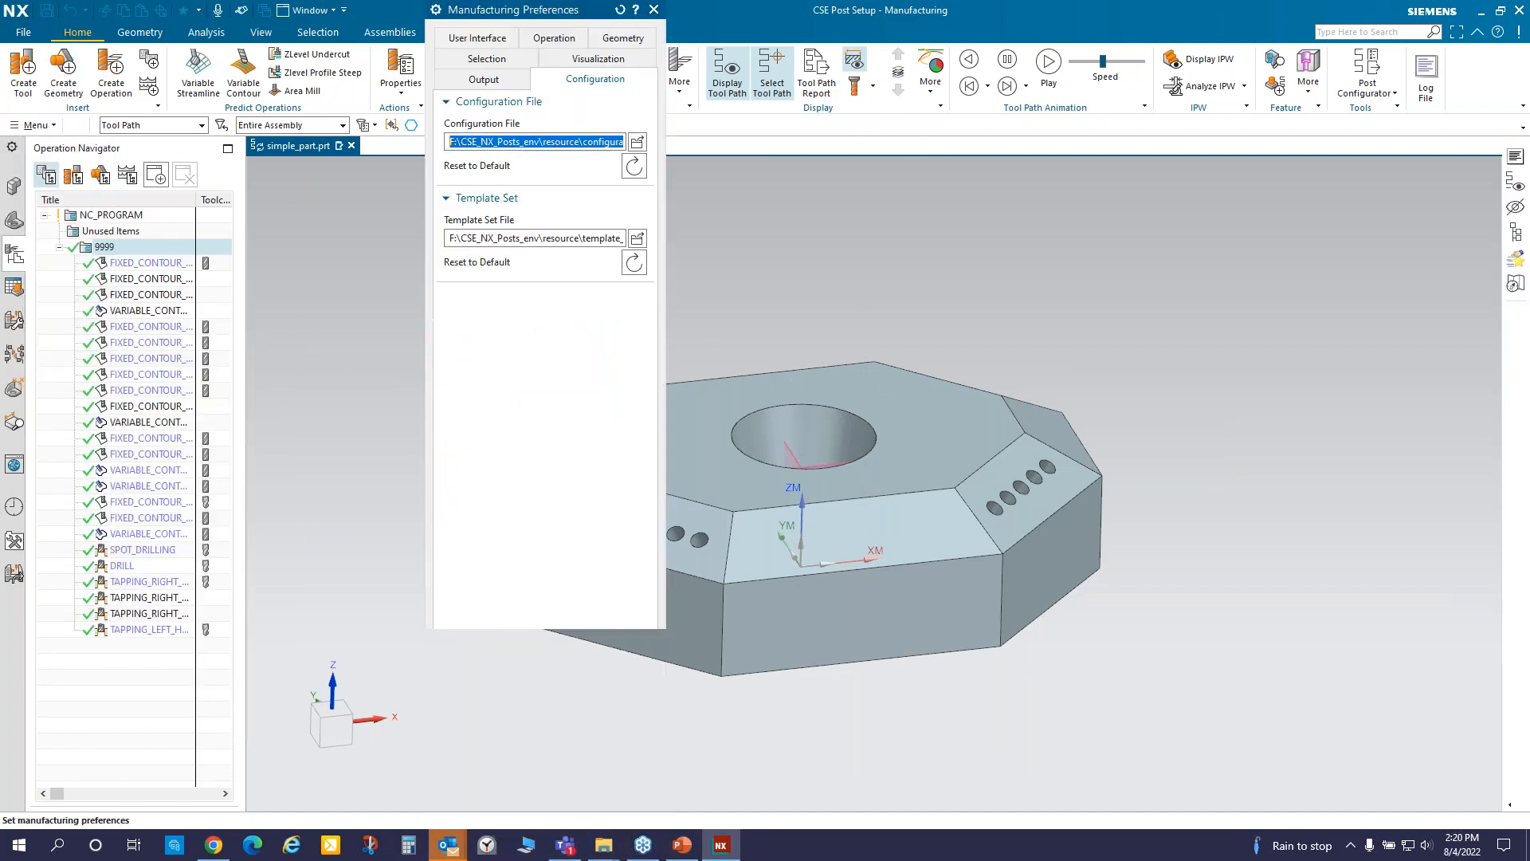
click(633, 169)
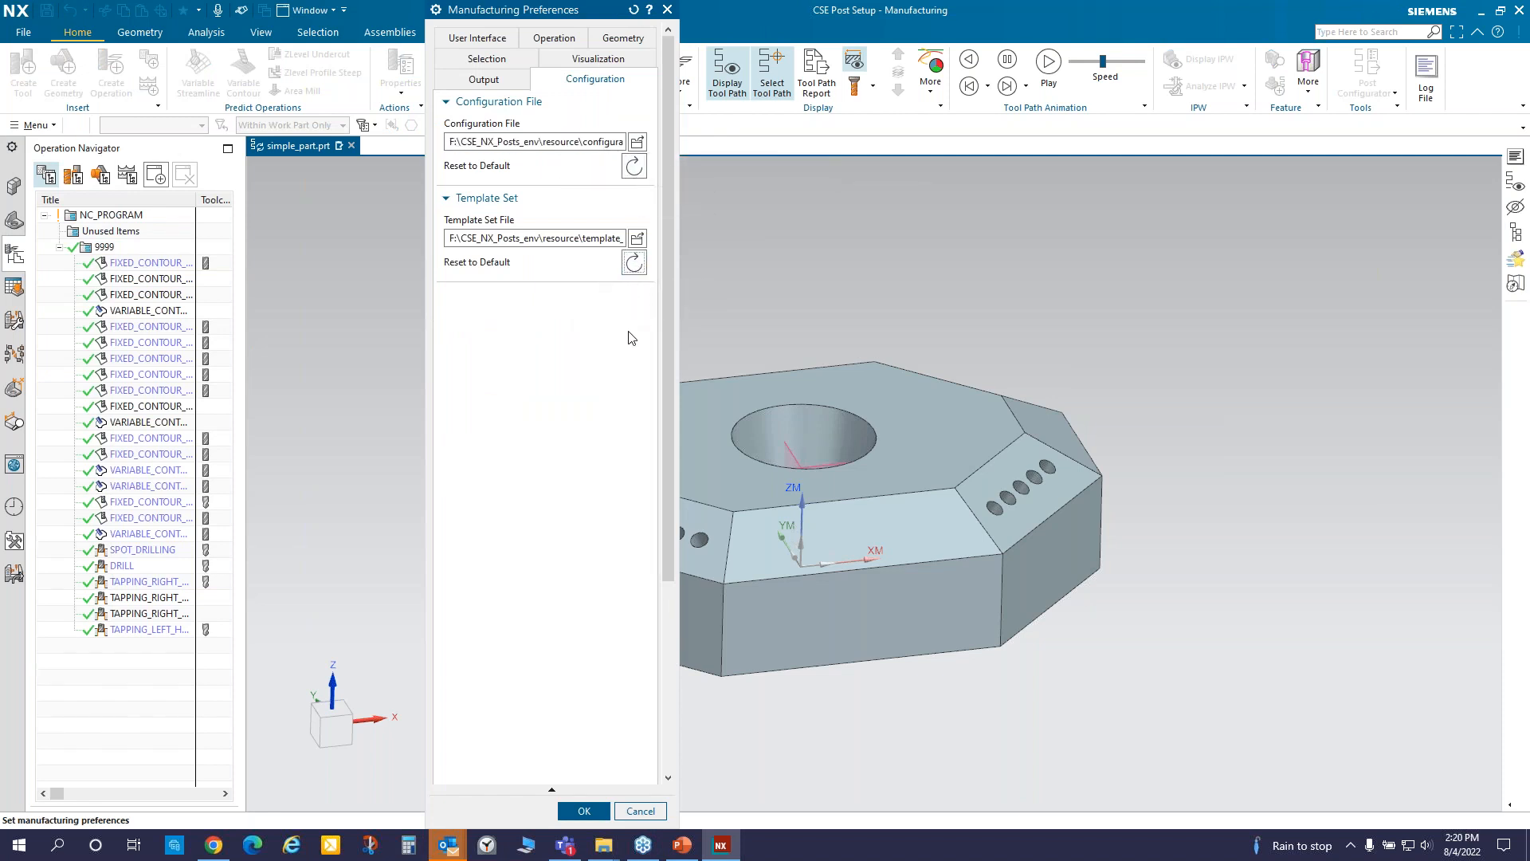
click(584, 811)
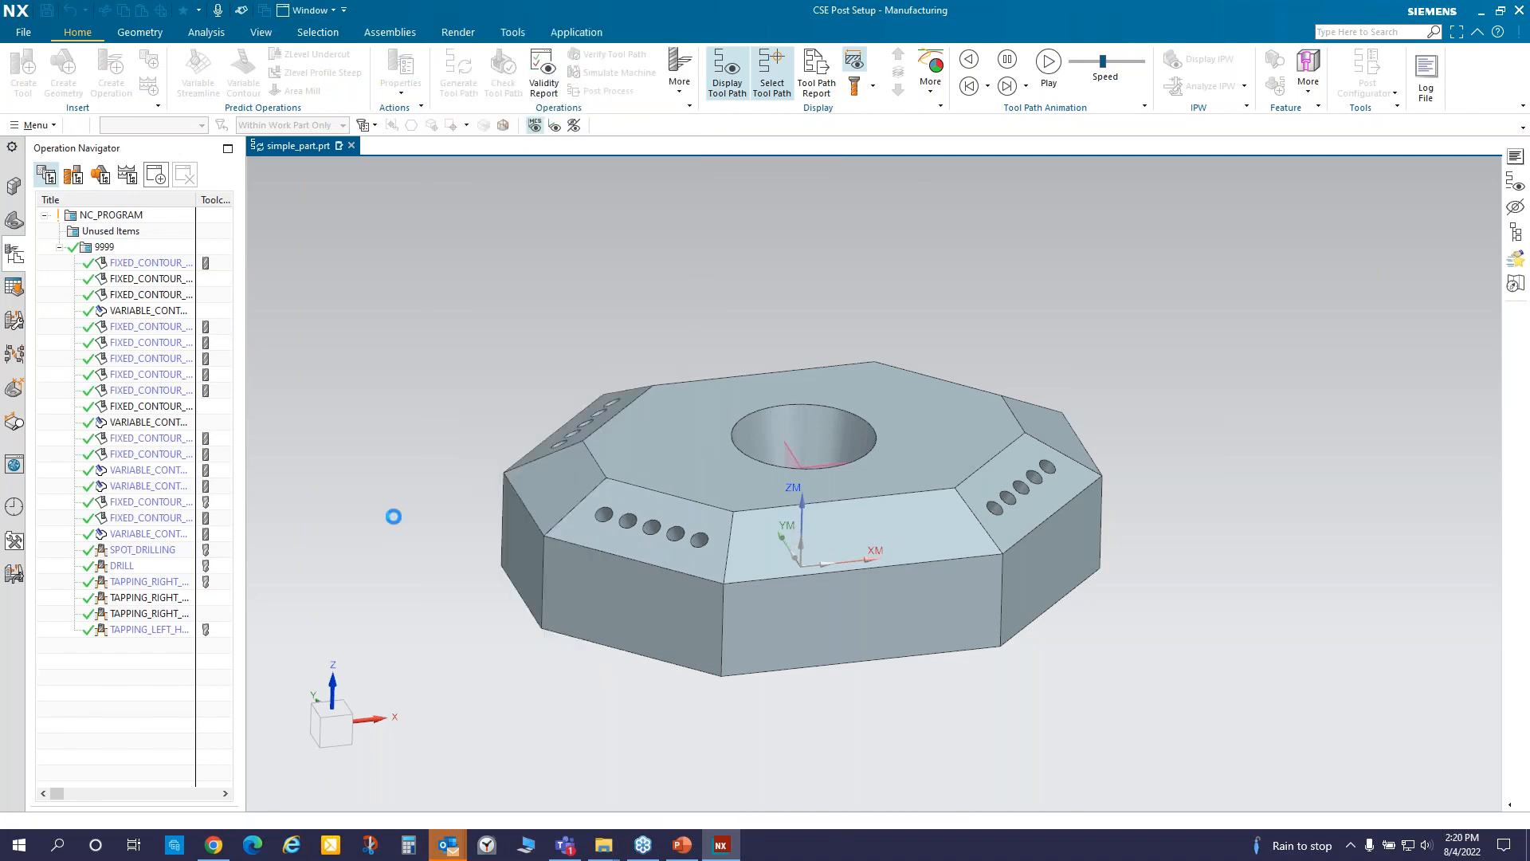
- Open the start events of a FIXED_CONTOUR operation, check the available Postbuilder, Post Configurator and Standard UDEs, and cancel
right_click(153, 360)
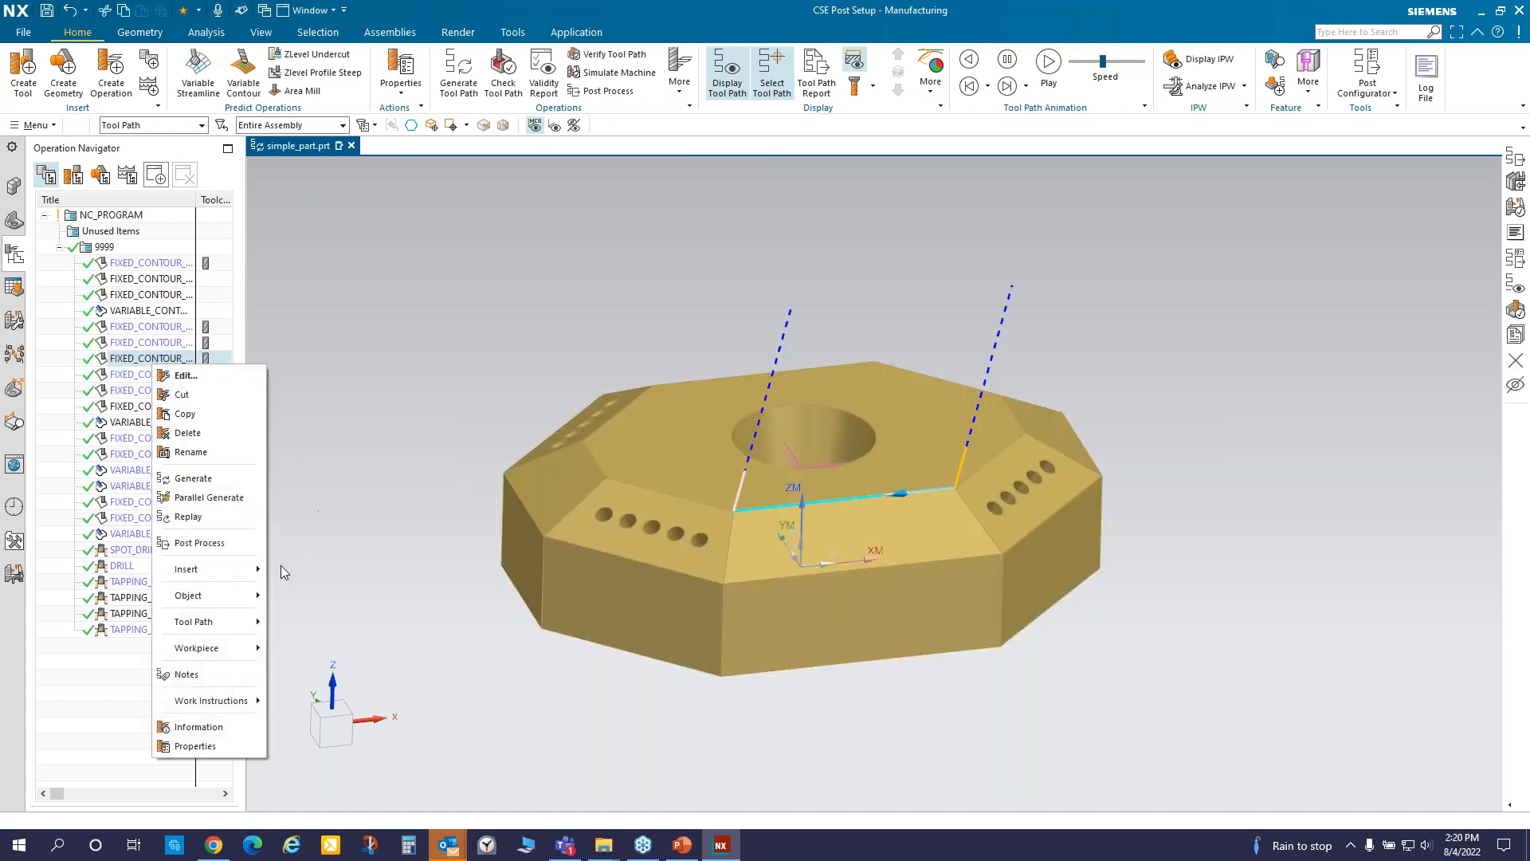
mouse_move(247, 599)
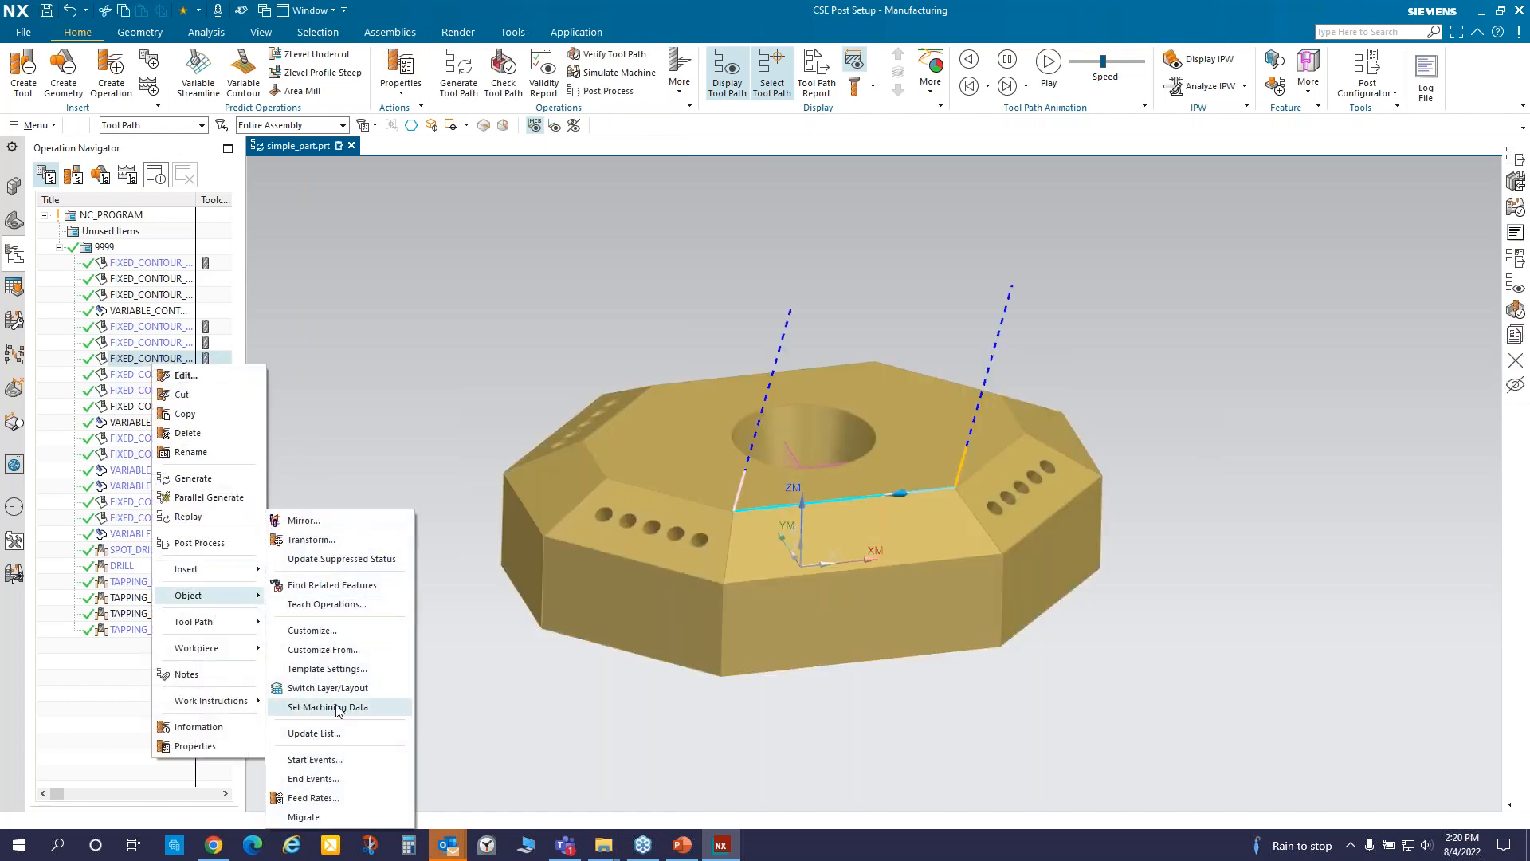
click(335, 760)
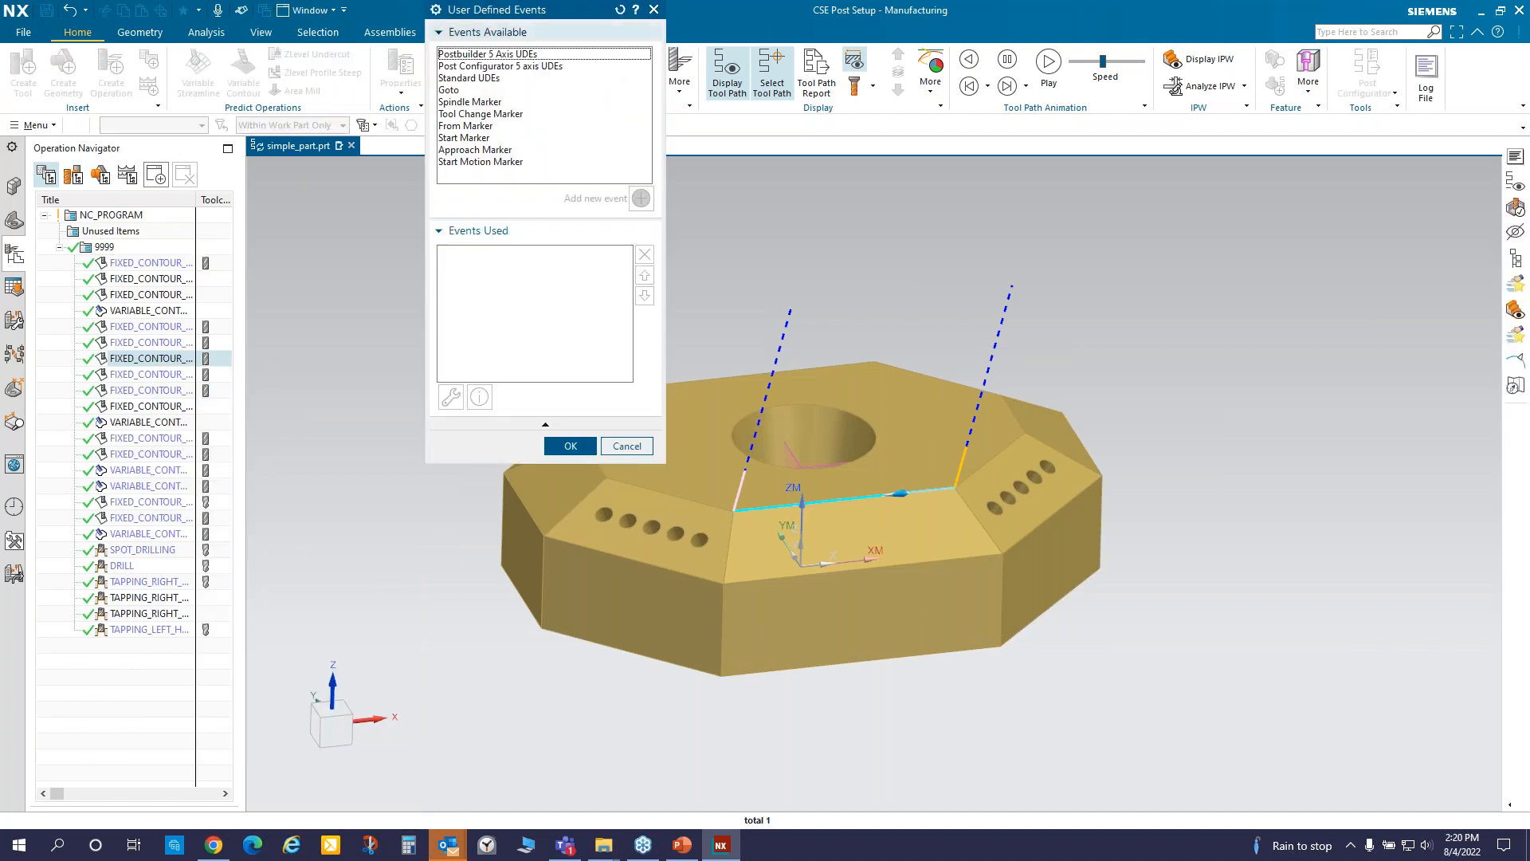
drag(568, 16, 552, 205)
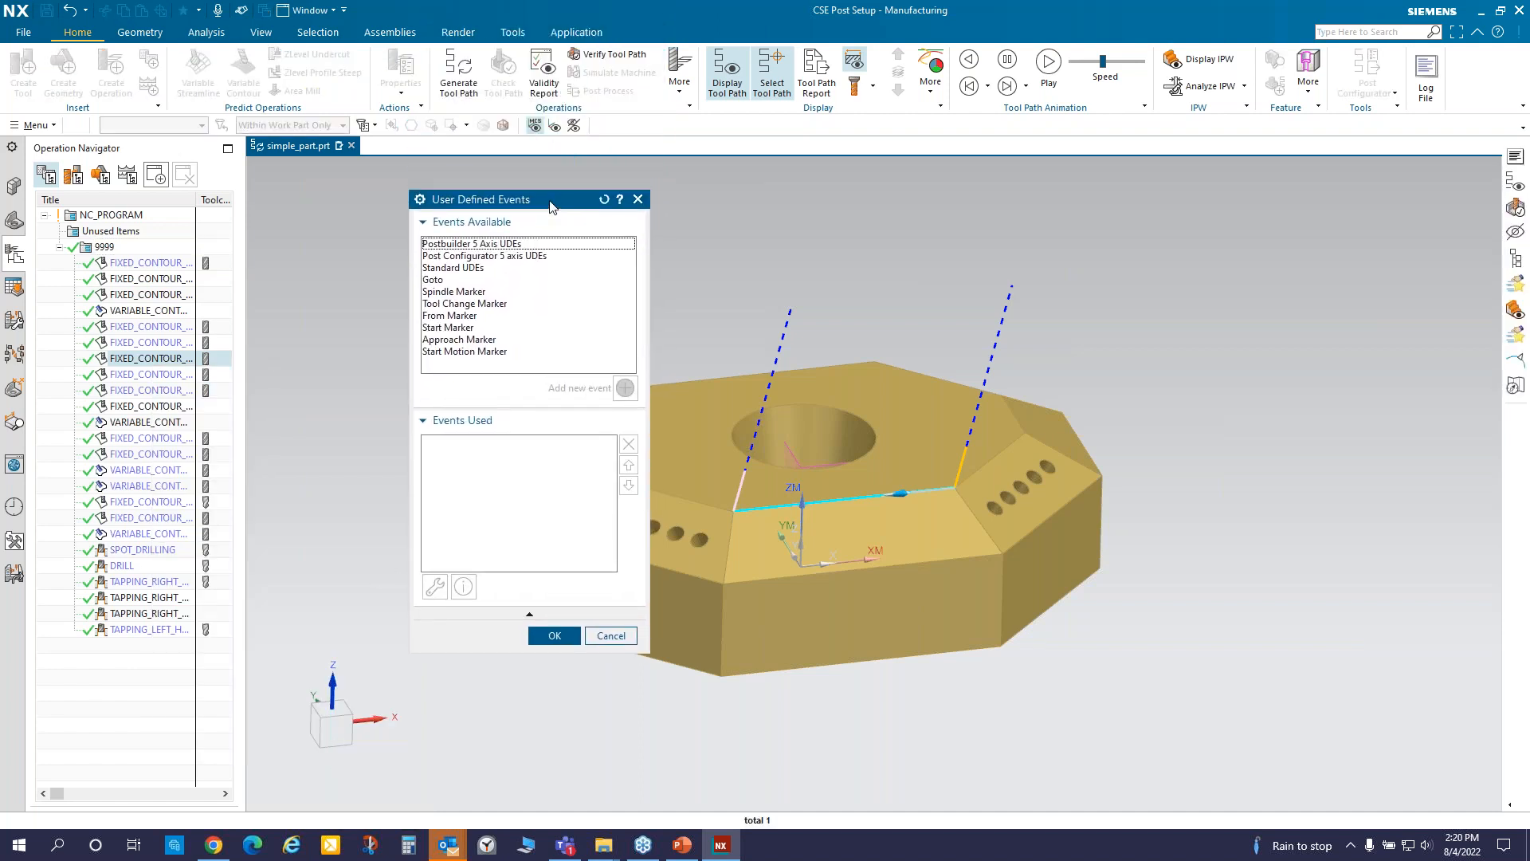
click(470, 269)
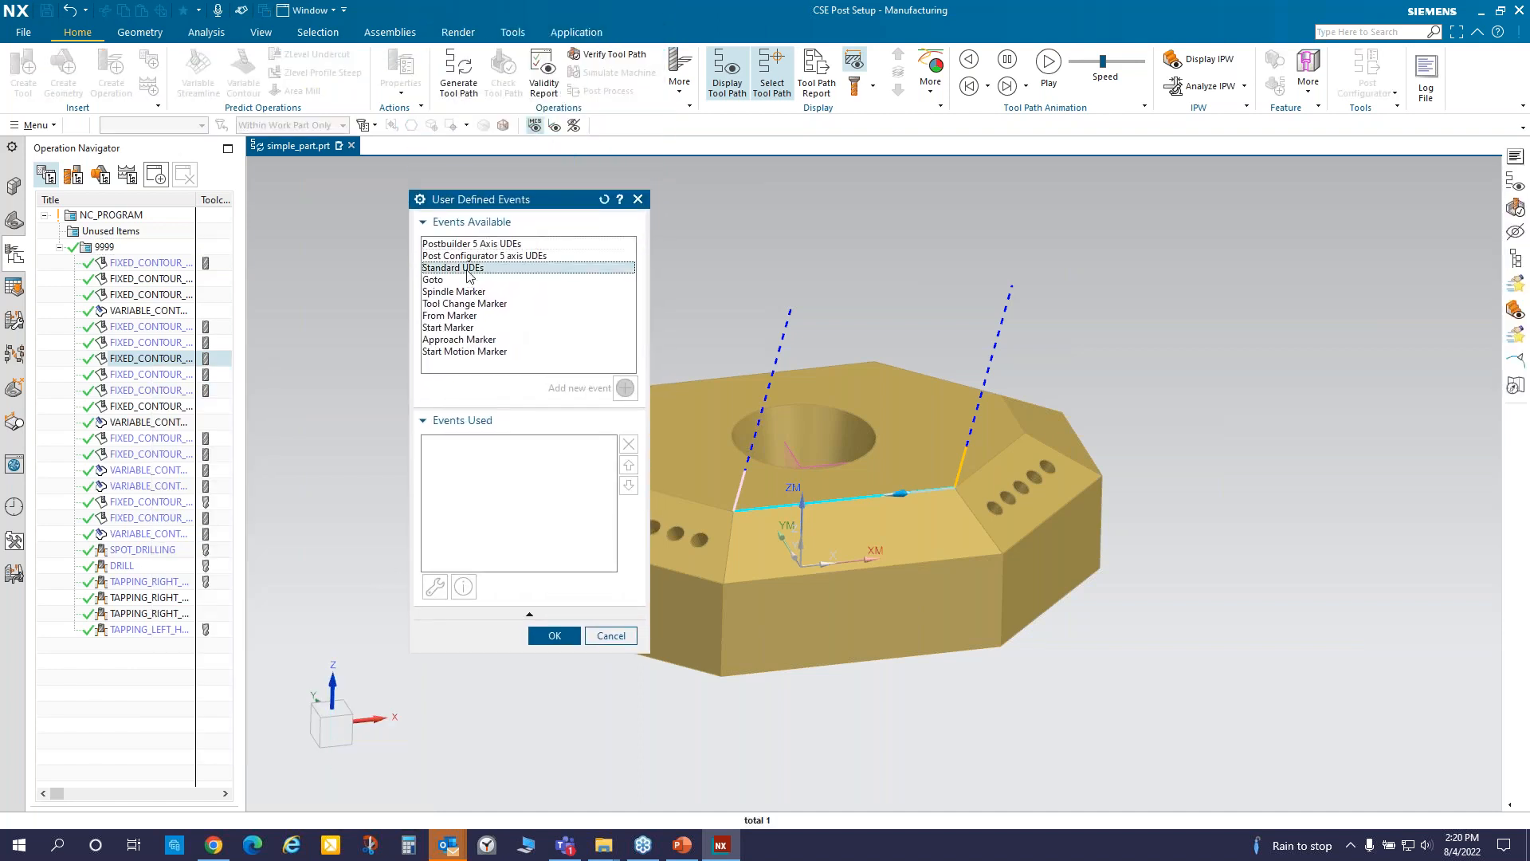
click(524, 257)
click(507, 248)
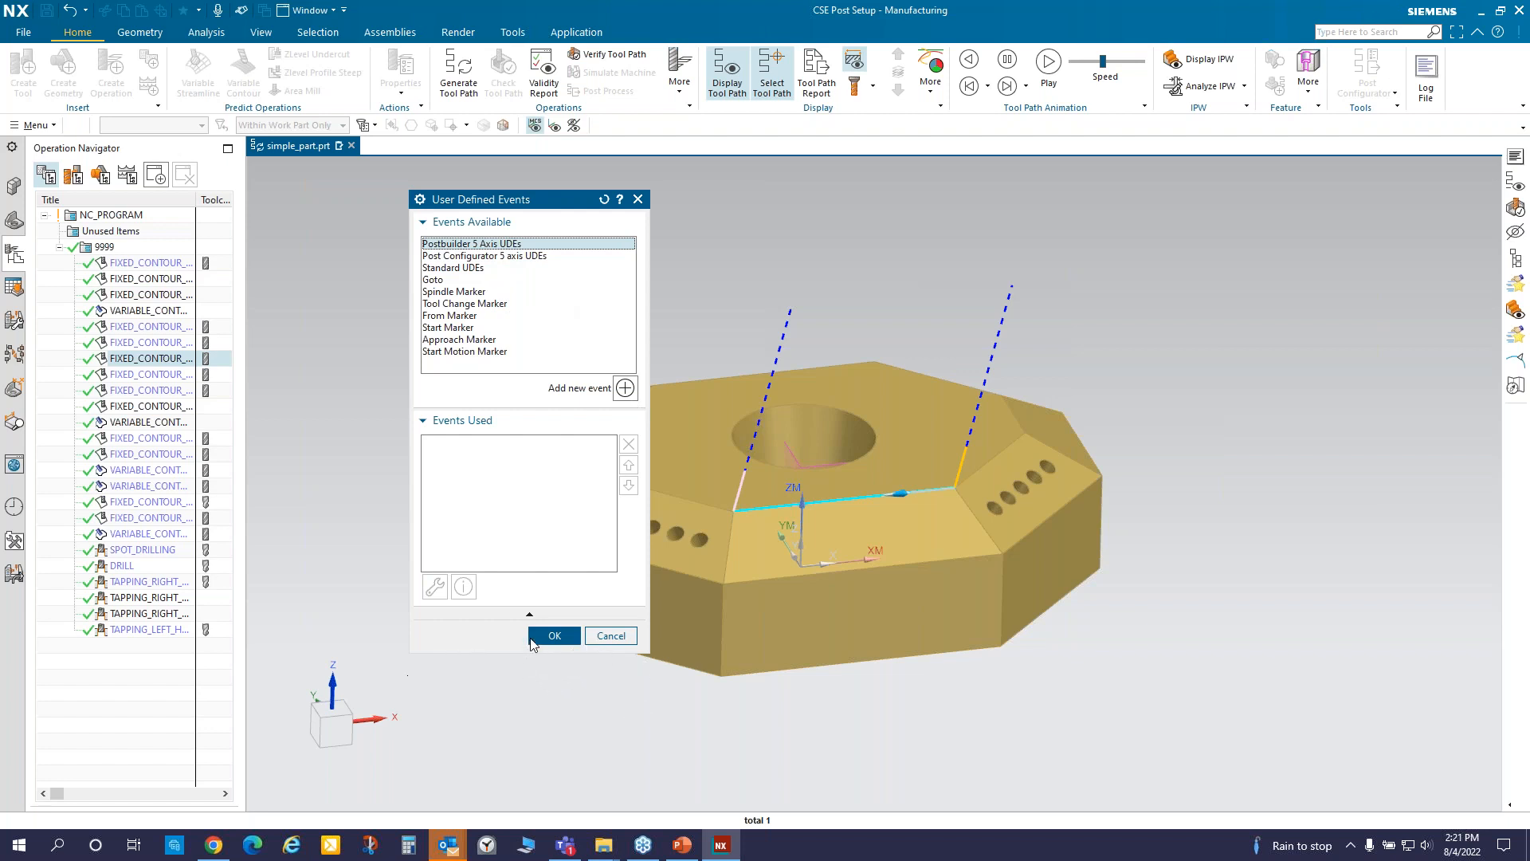
click(624, 640)
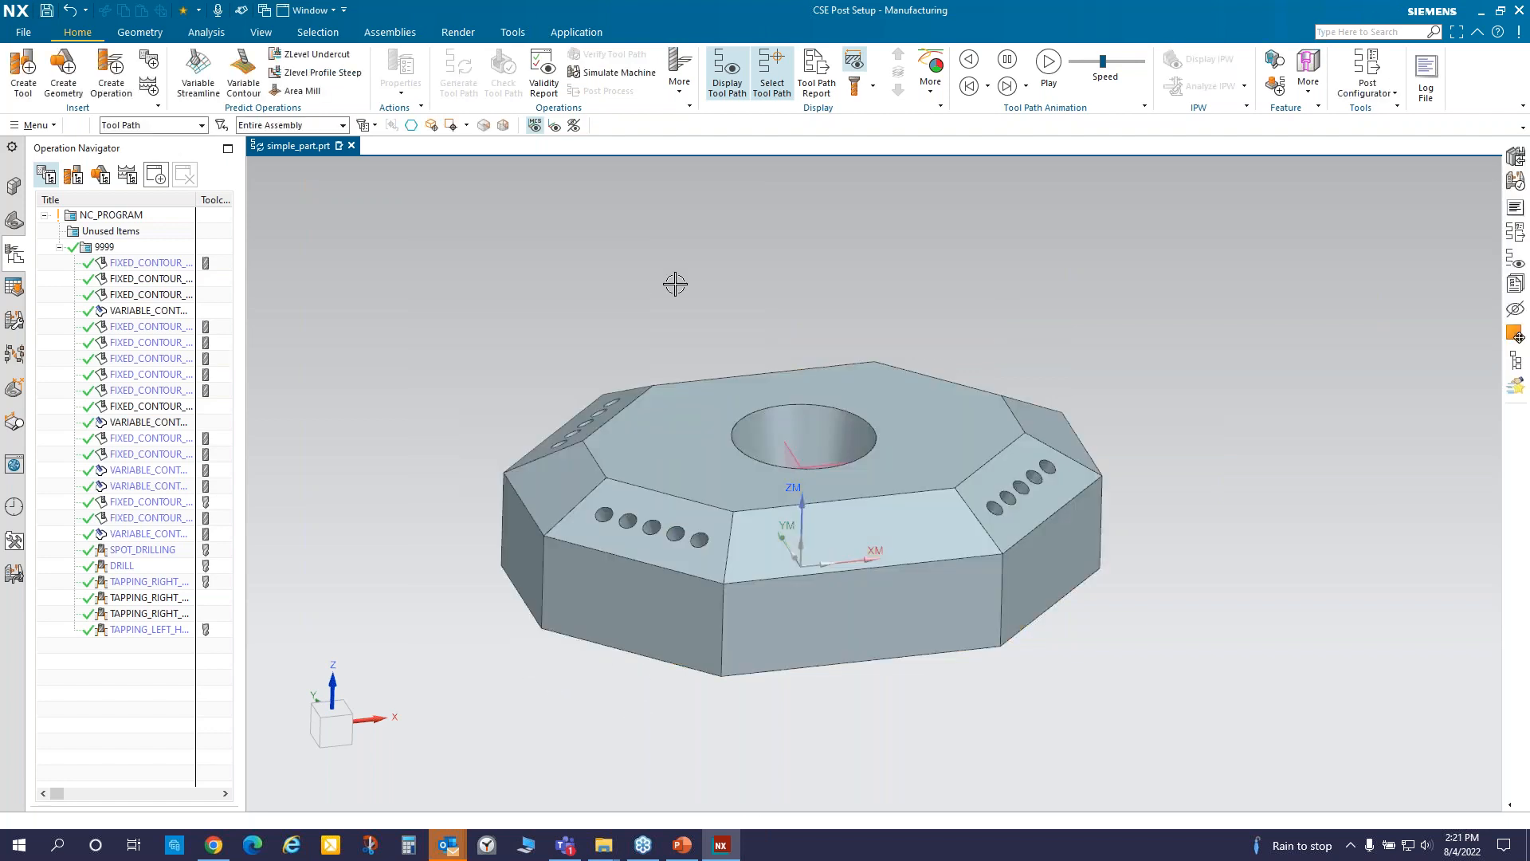
click(683, 845)
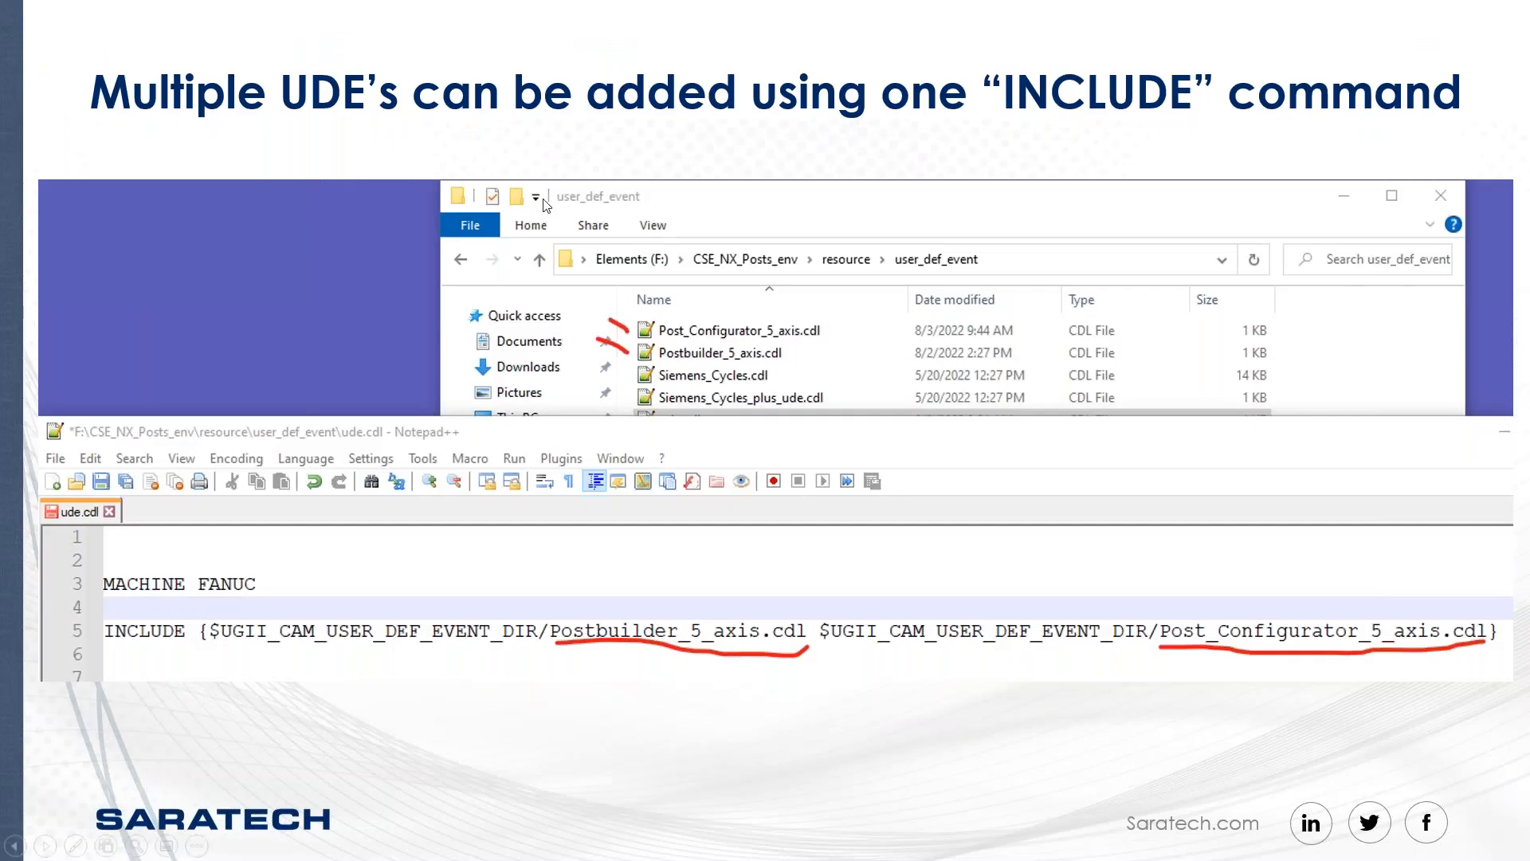
click(919, 360)
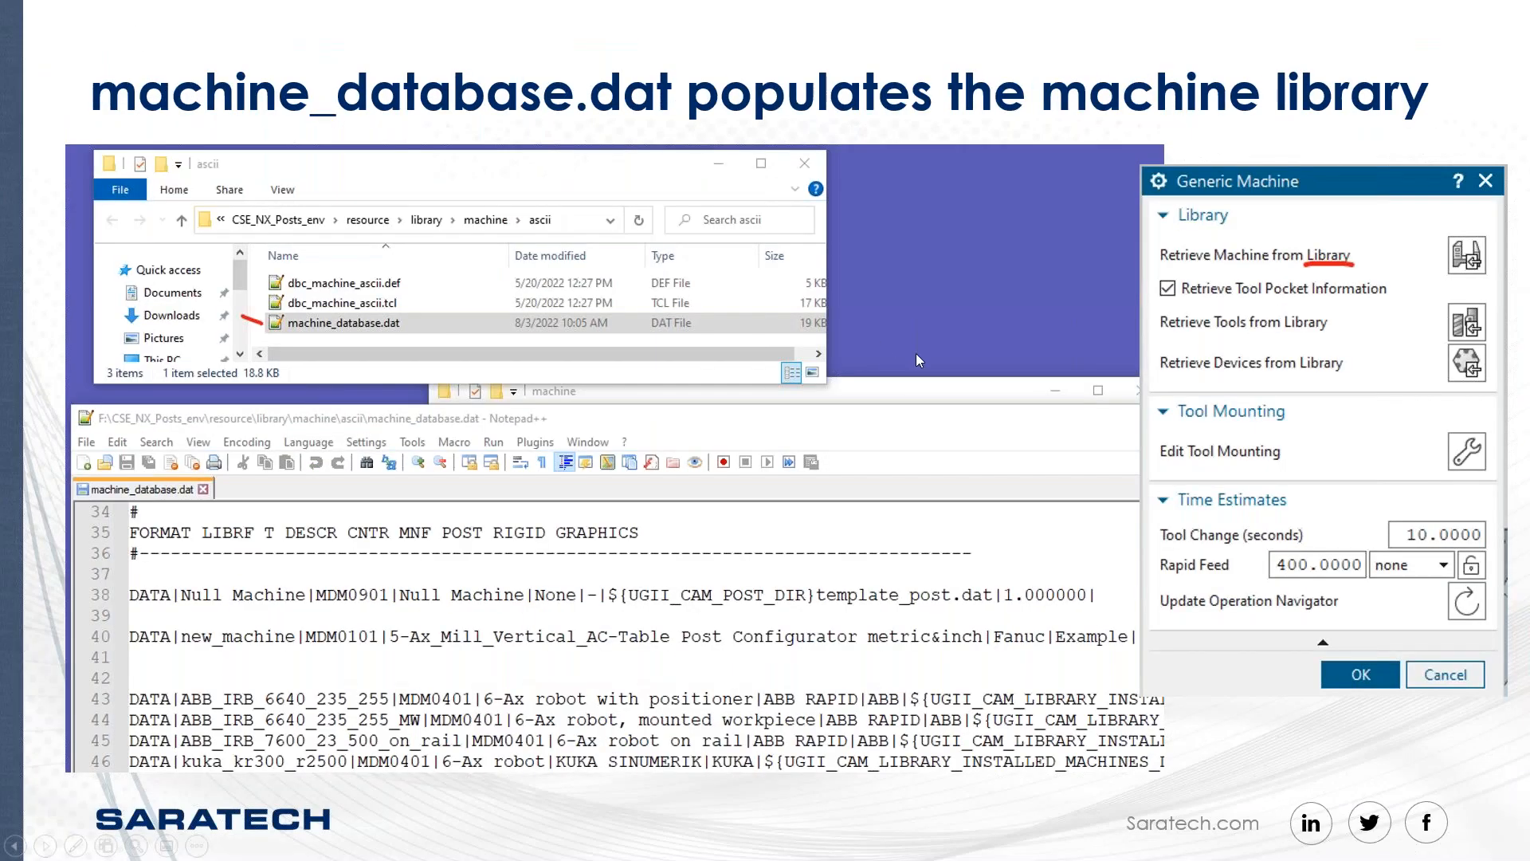
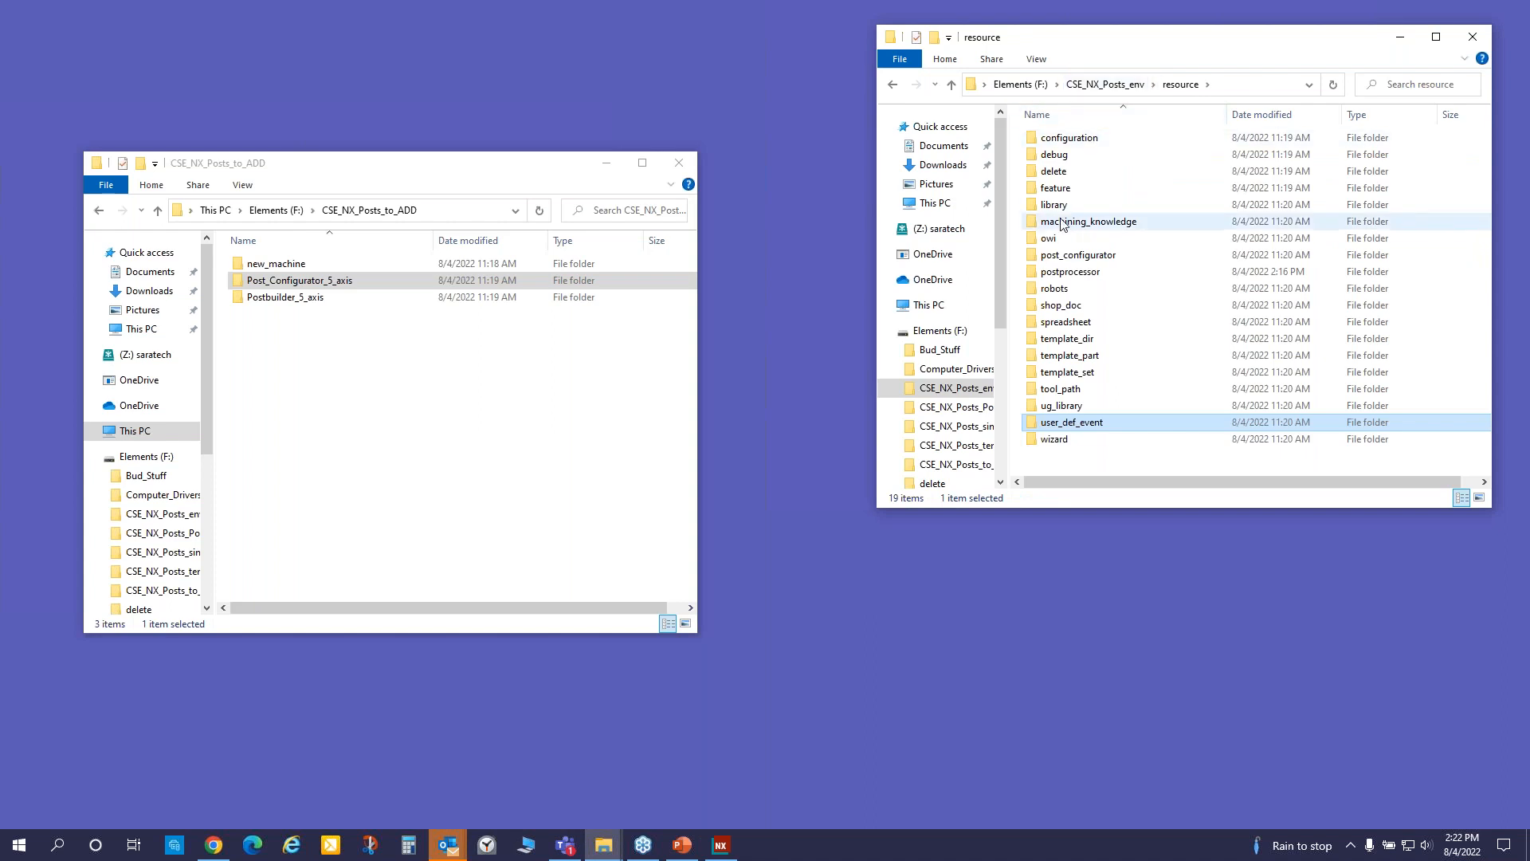
- Copy the new_machine folder from CSE_NX_Posts_to_ADD into resource\library\machine\installed_machines of the custom environment
double_click(1054, 204)
double_click(1056, 205)
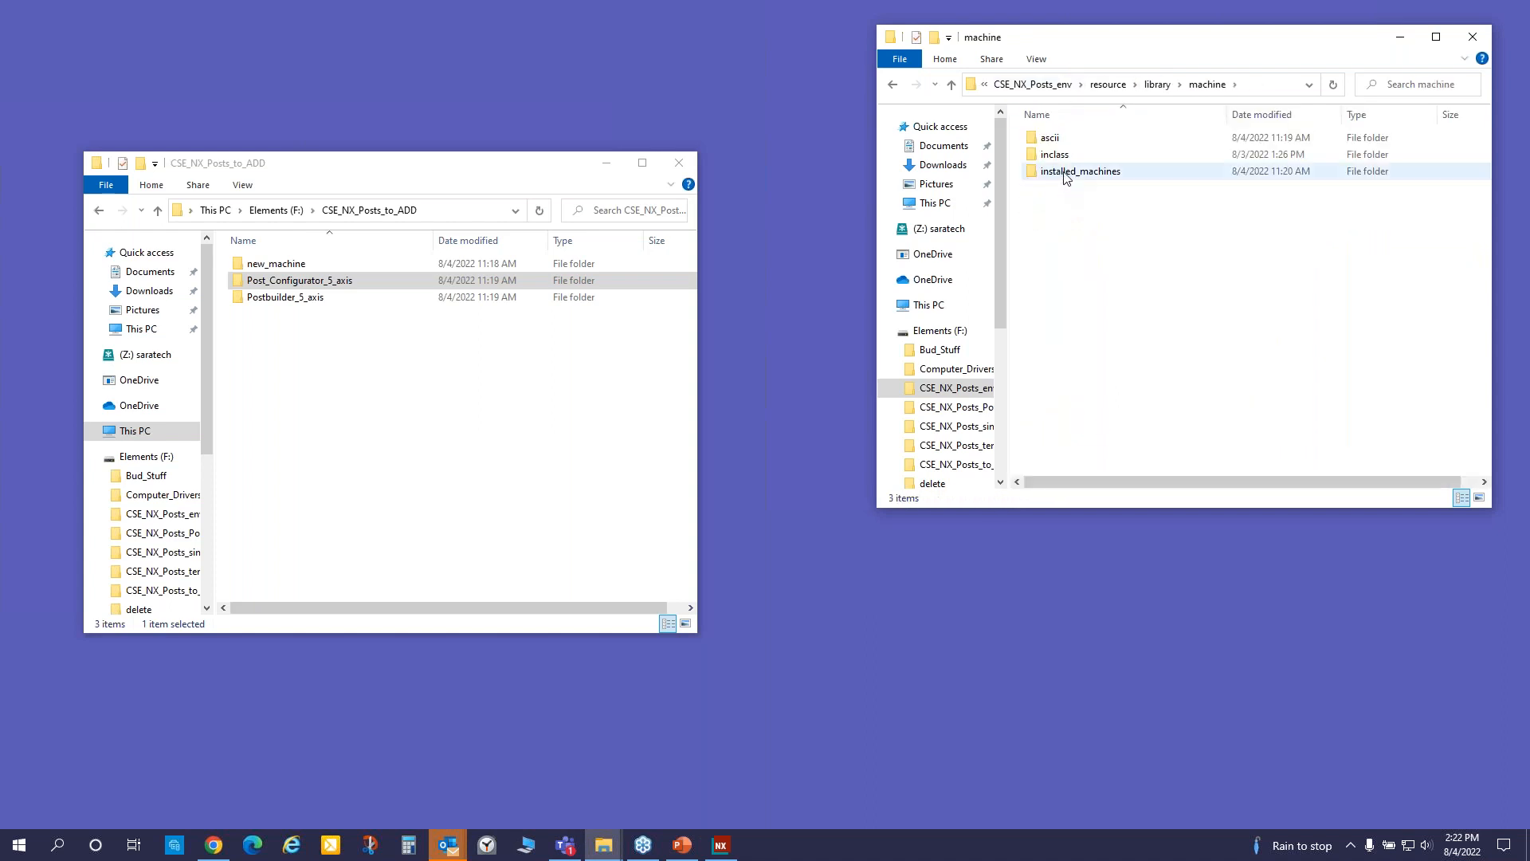
click(1085, 177)
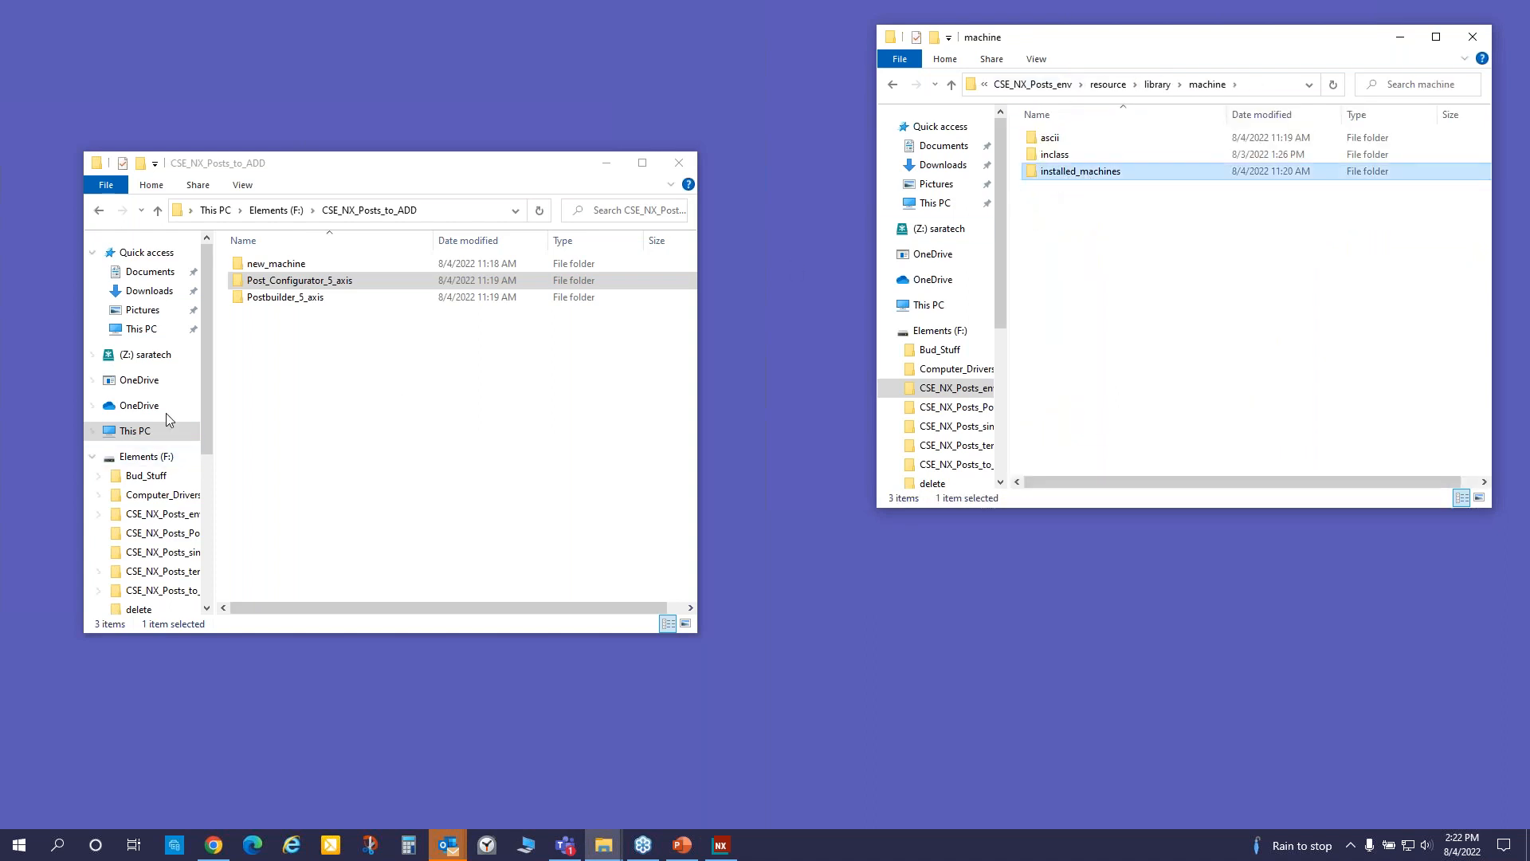
click(275, 264)
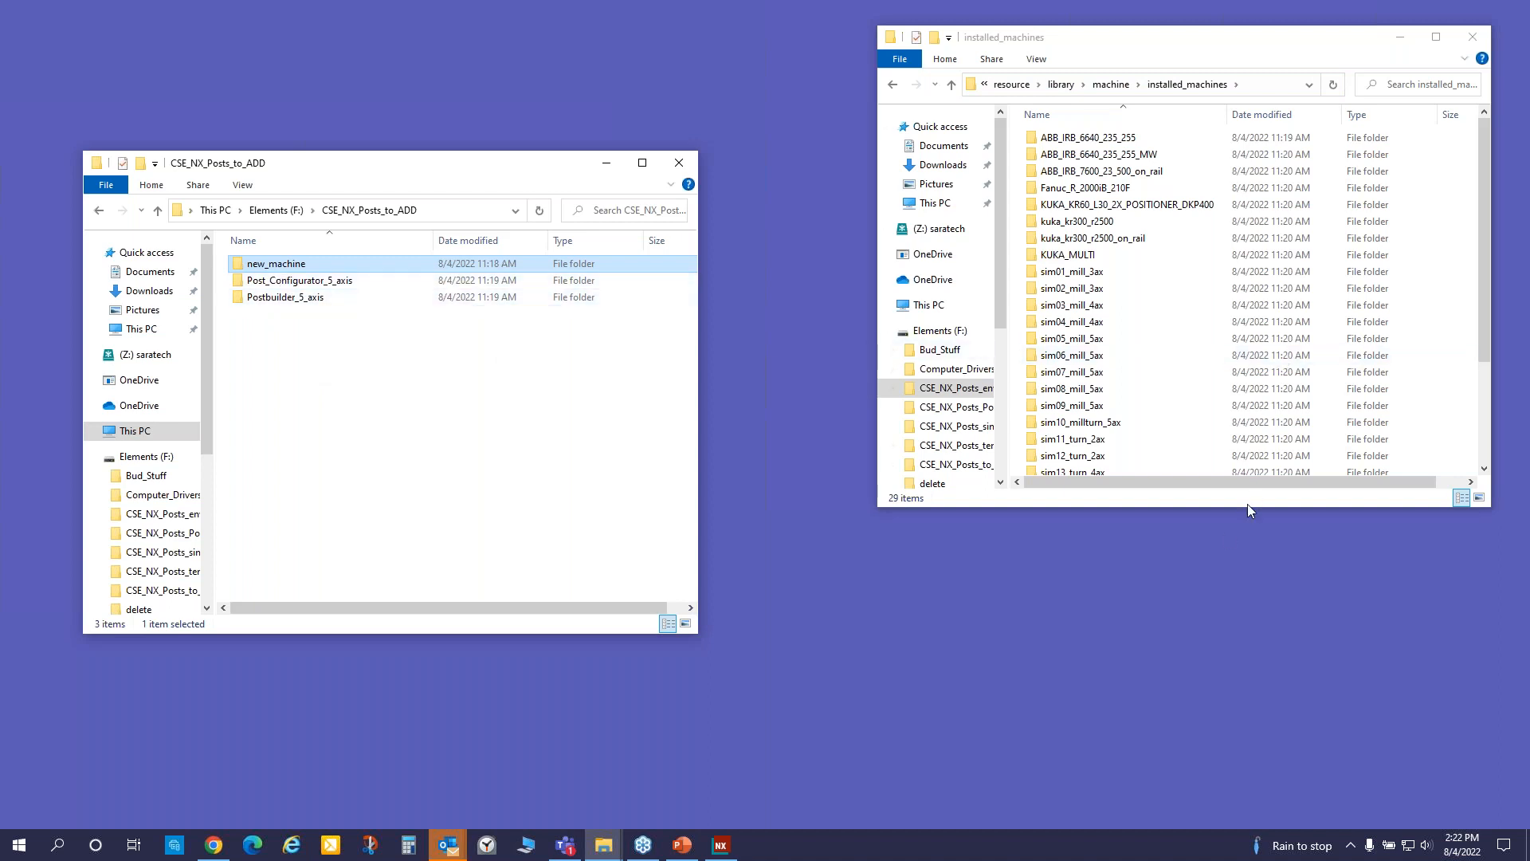
drag(1245, 507, 1246, 772)
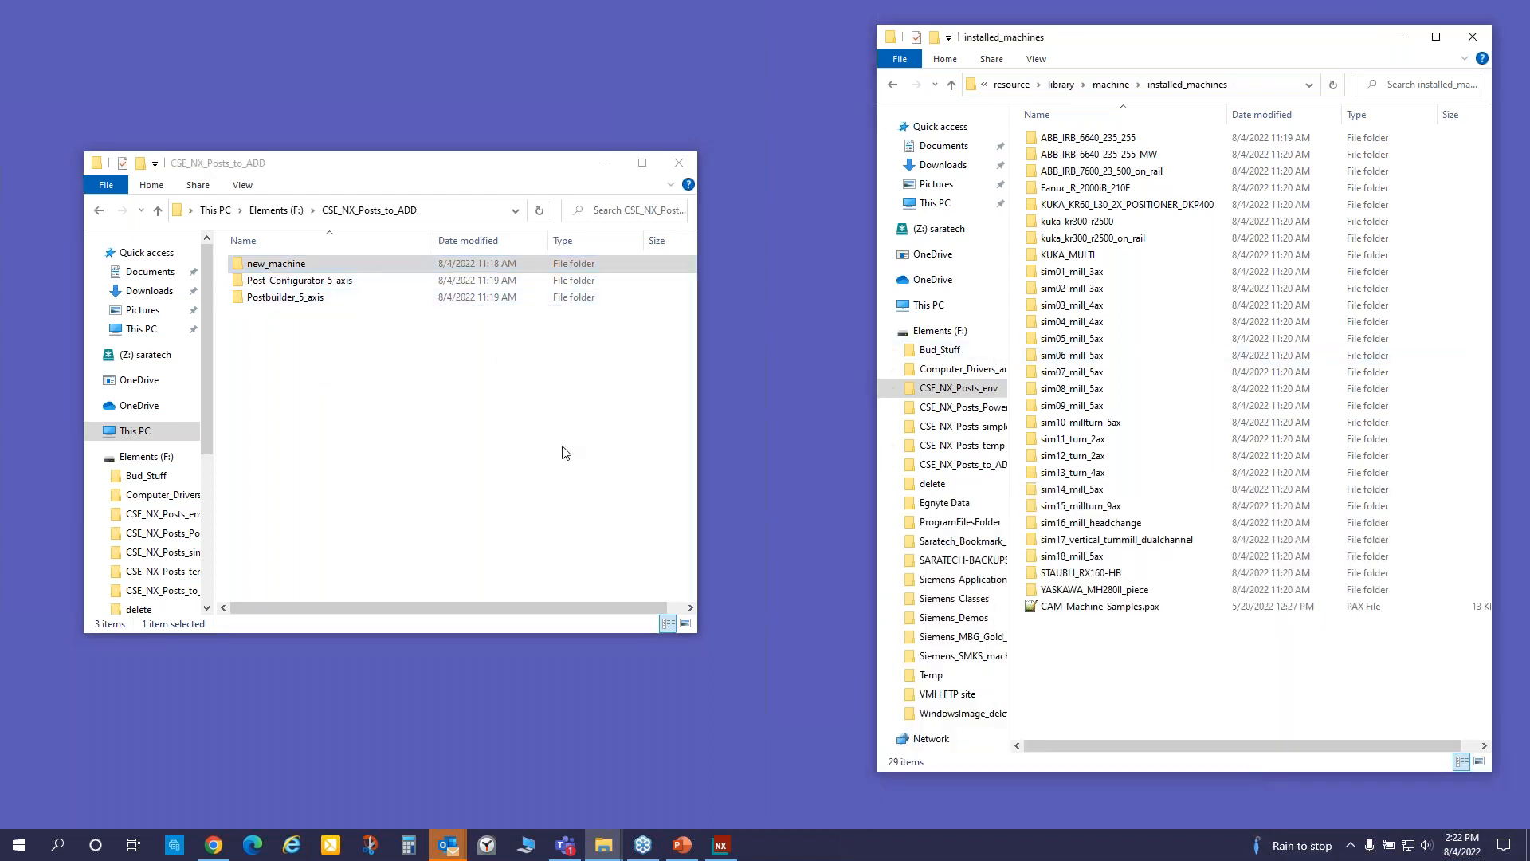
click(273, 268)
right_drag(273, 271, 1170, 684)
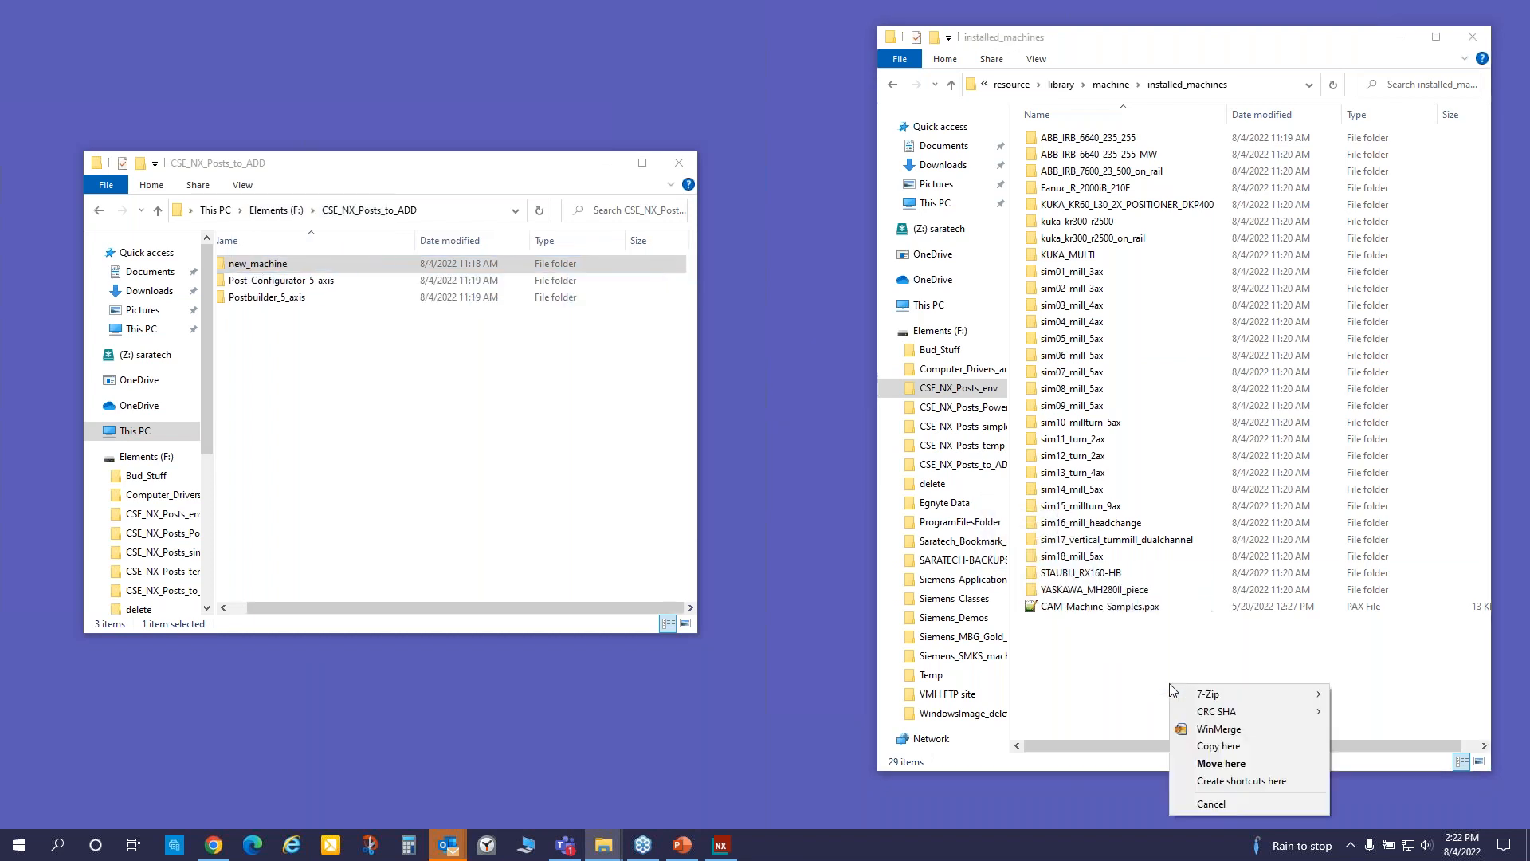
click(1218, 746)
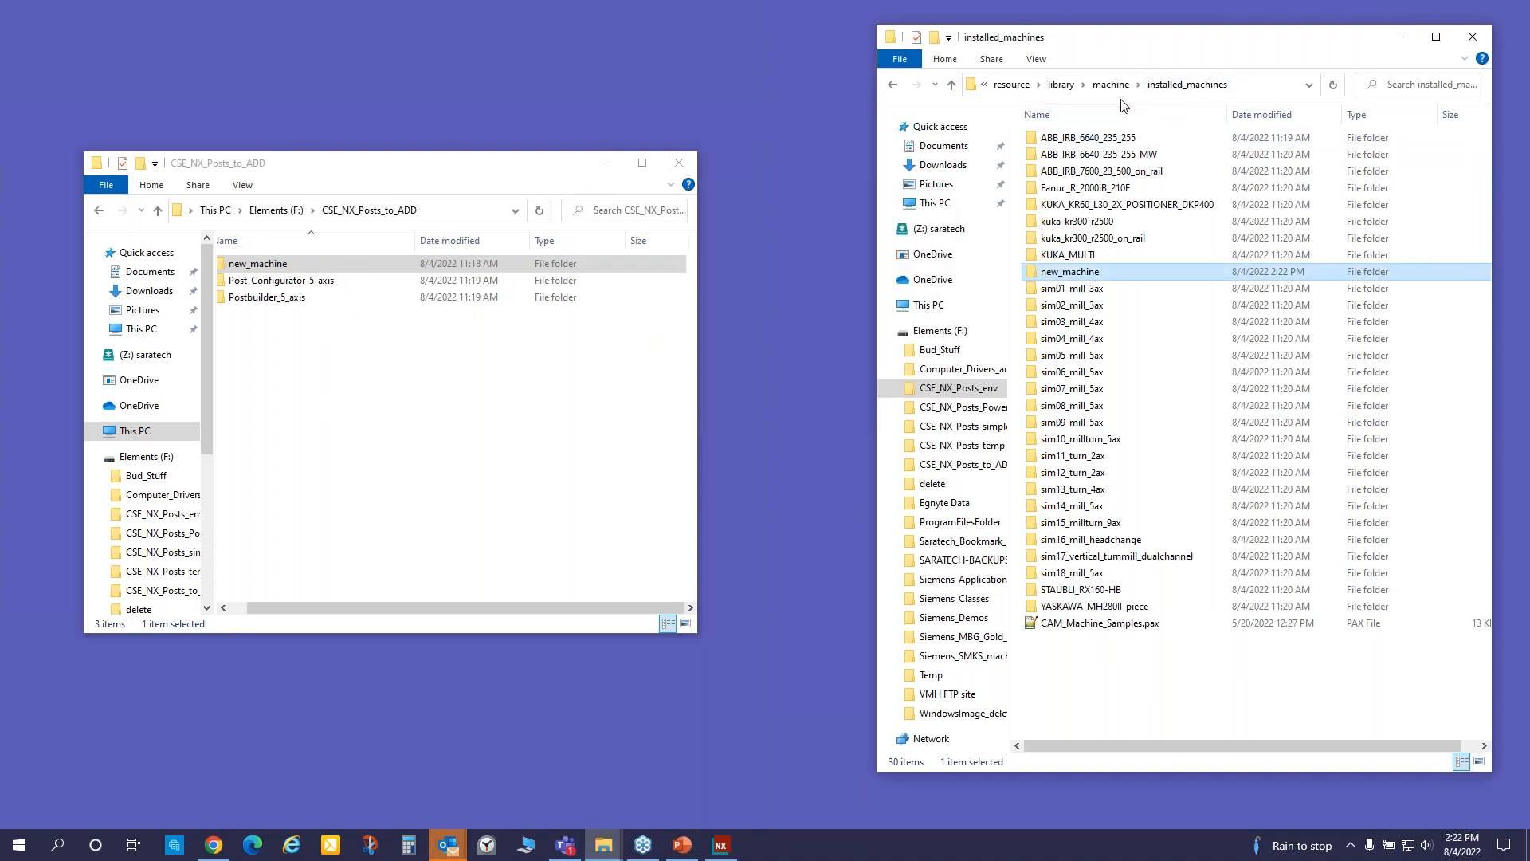
- Show the contents of the installed new_machine folder and open machine_database.dat from resource\library\machine\ascii of CSE_NX_Posts_env
double_click(1076, 273)
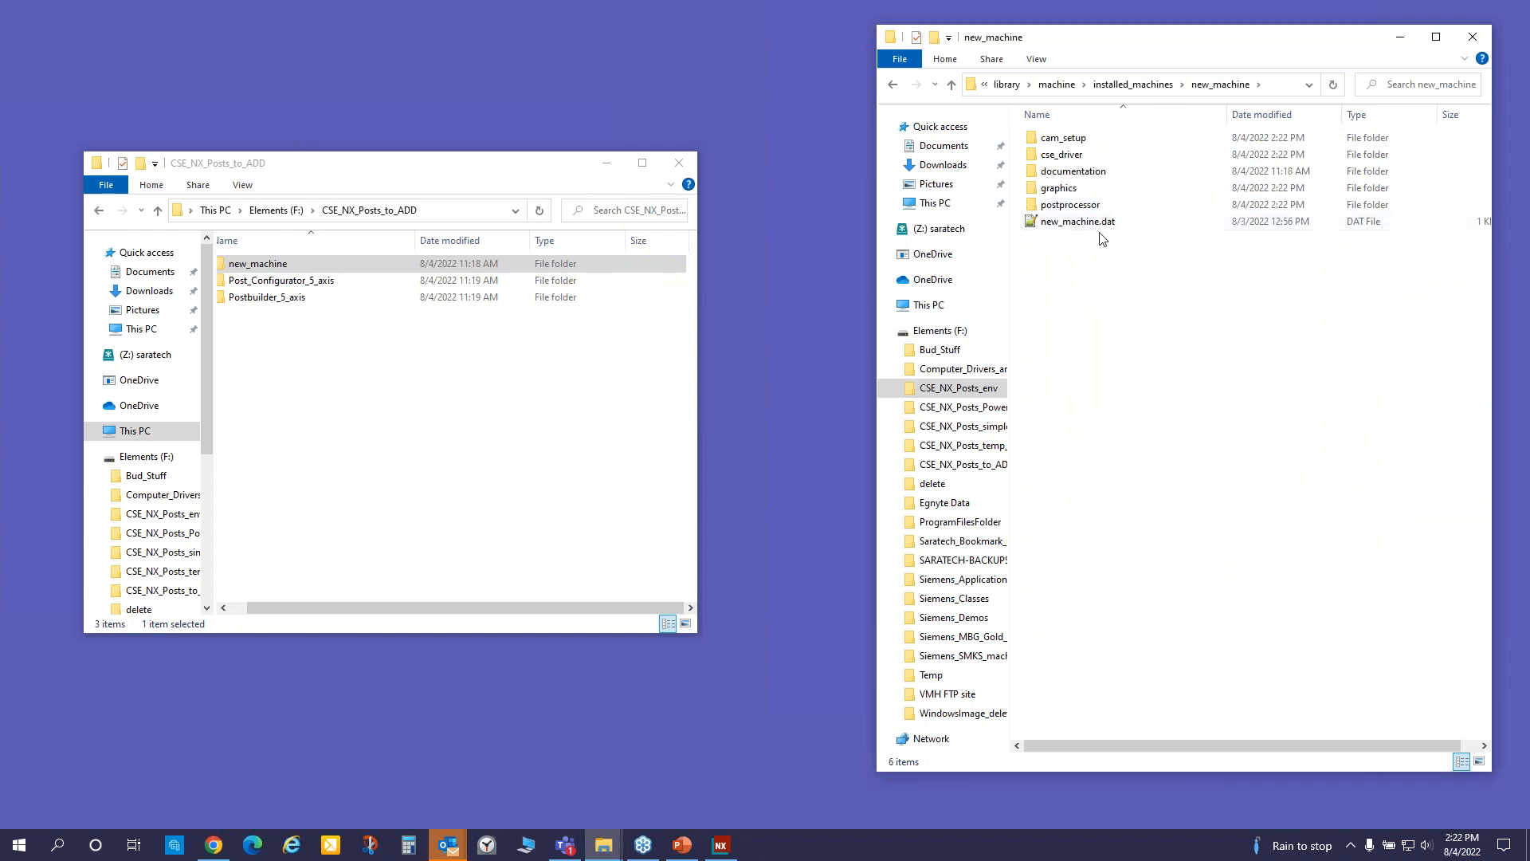
click(281, 211)
double_click(285, 300)
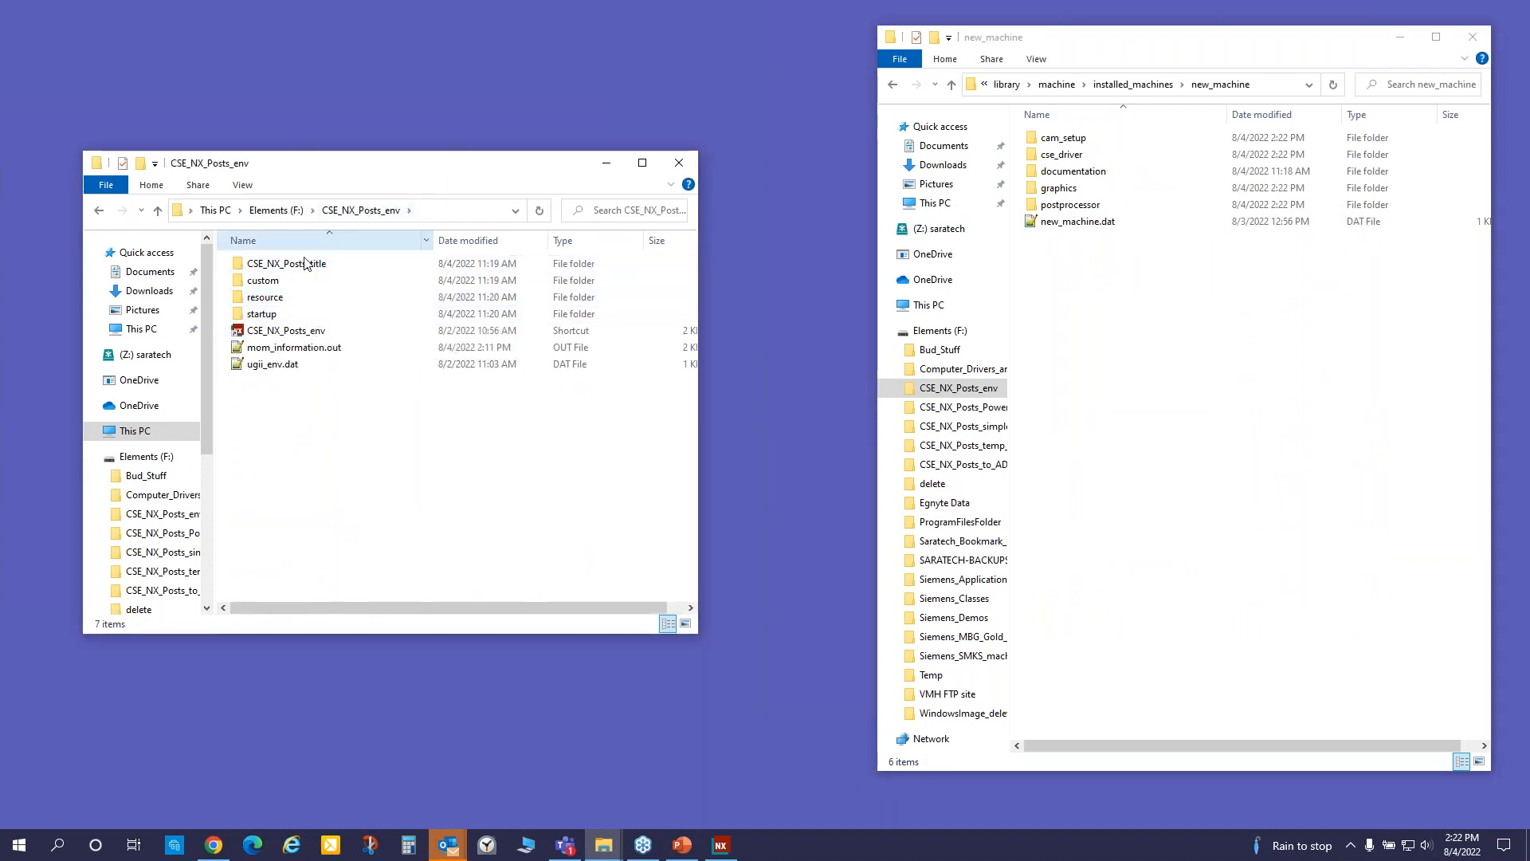
double_click(267, 297)
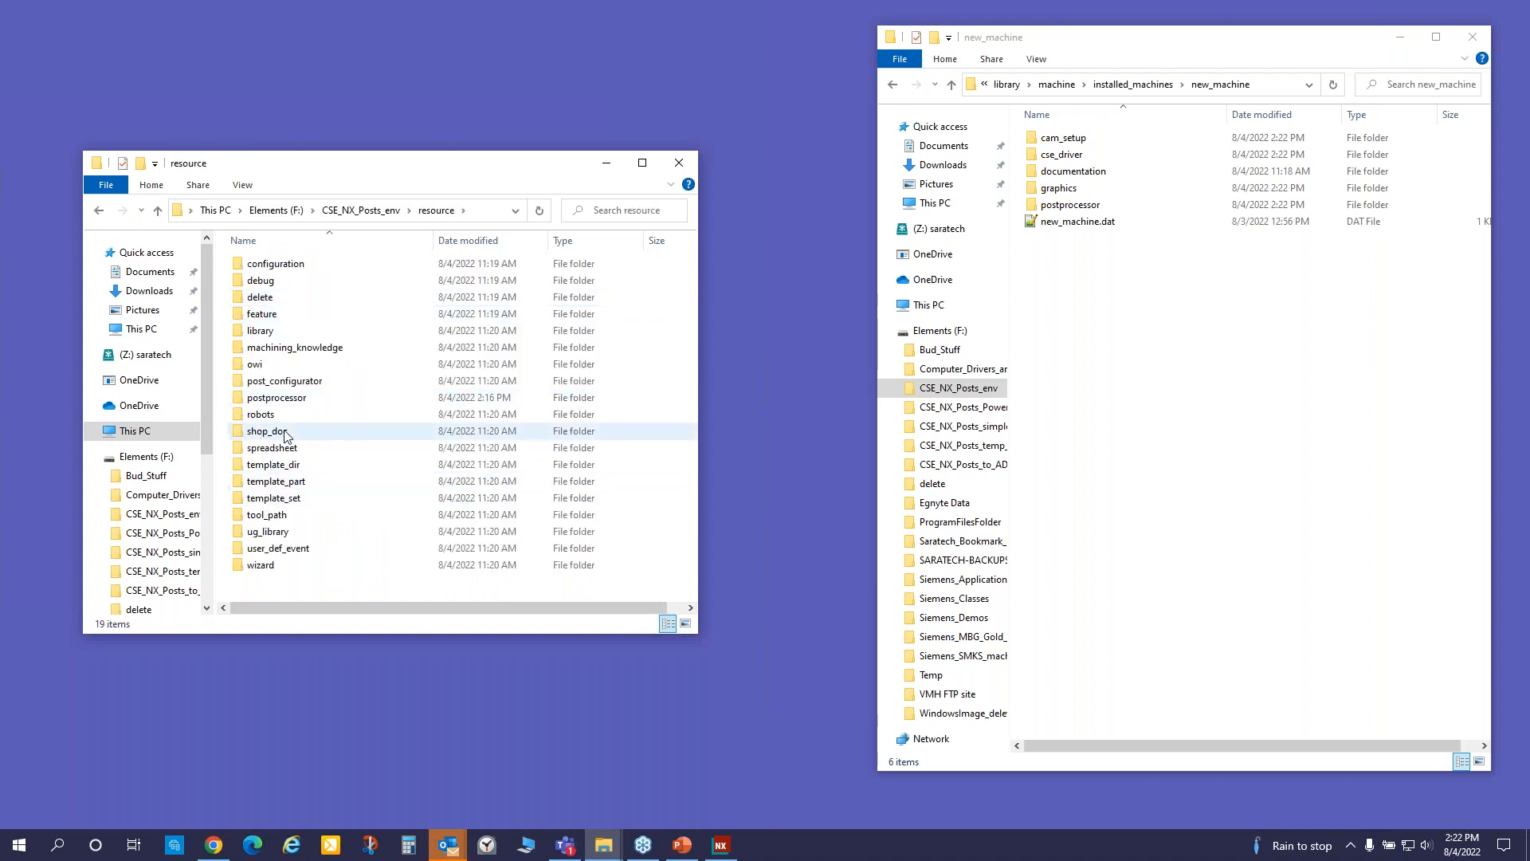
double_click(267, 331)
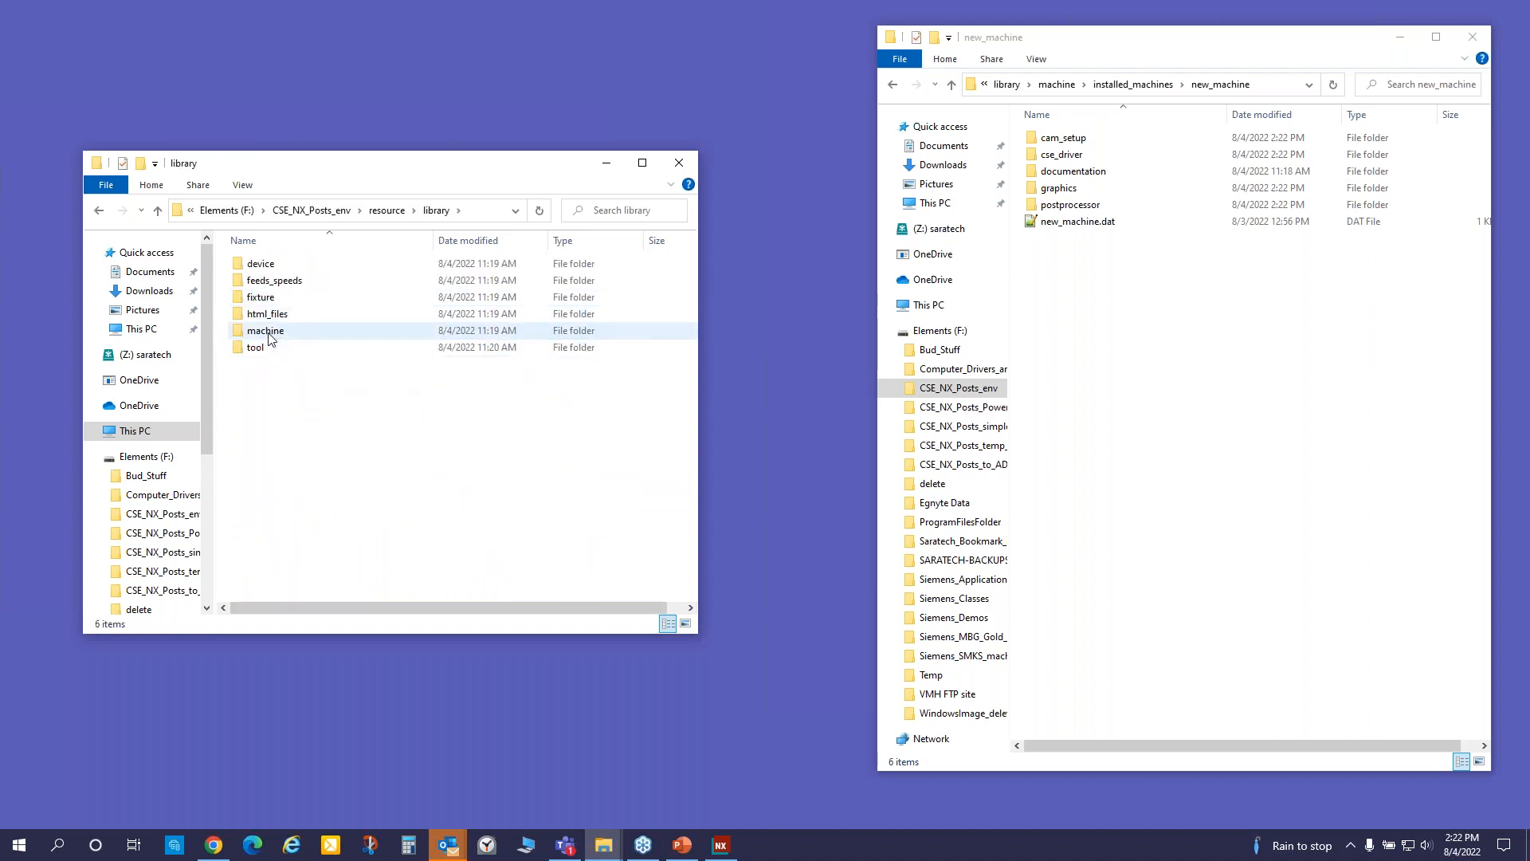
double_click(269, 331)
double_click(265, 265)
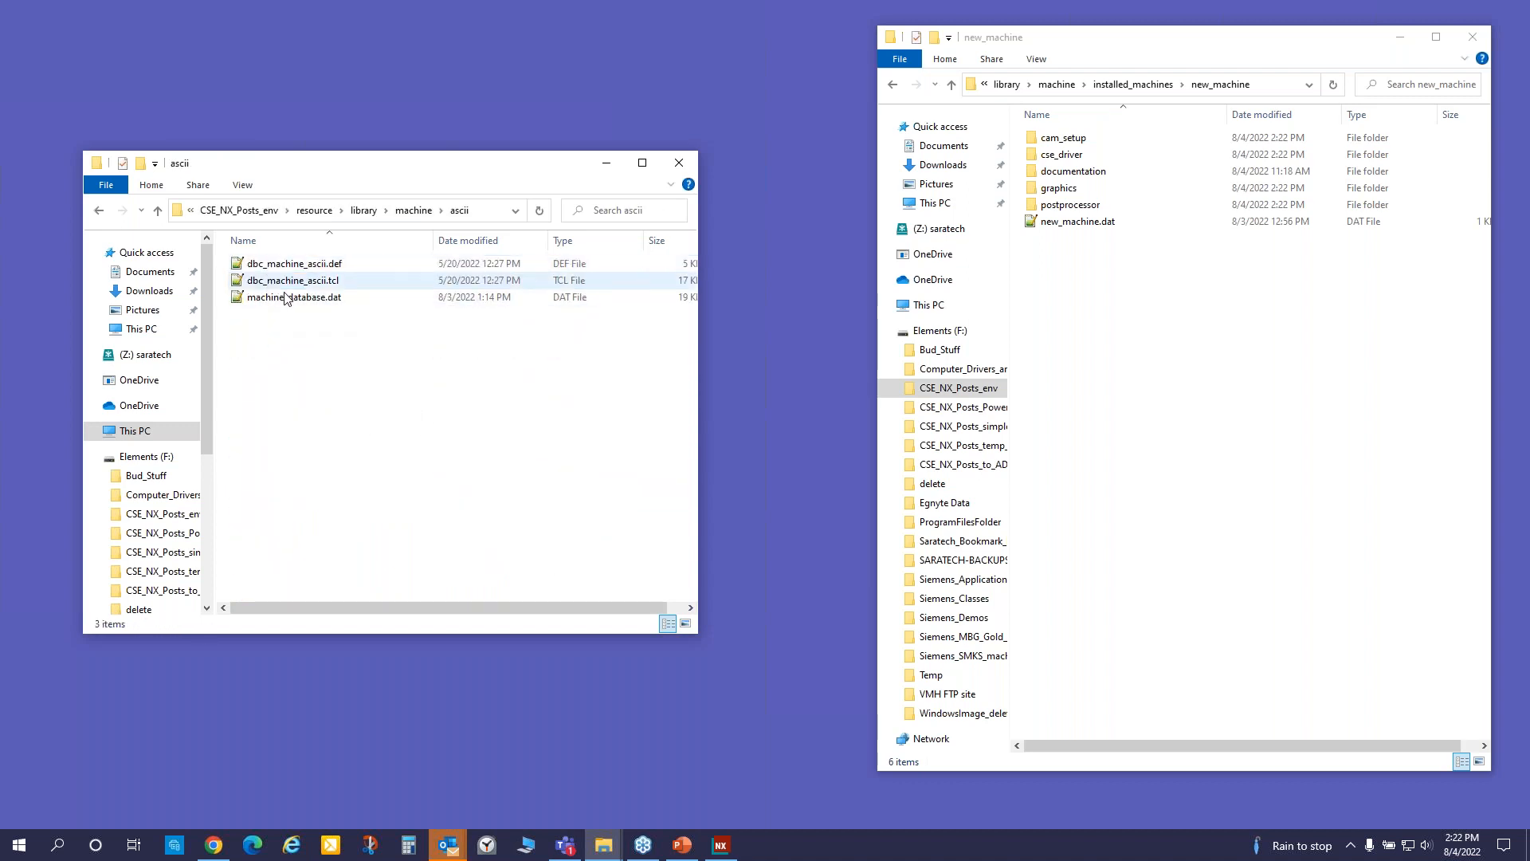
double_click(300, 299)
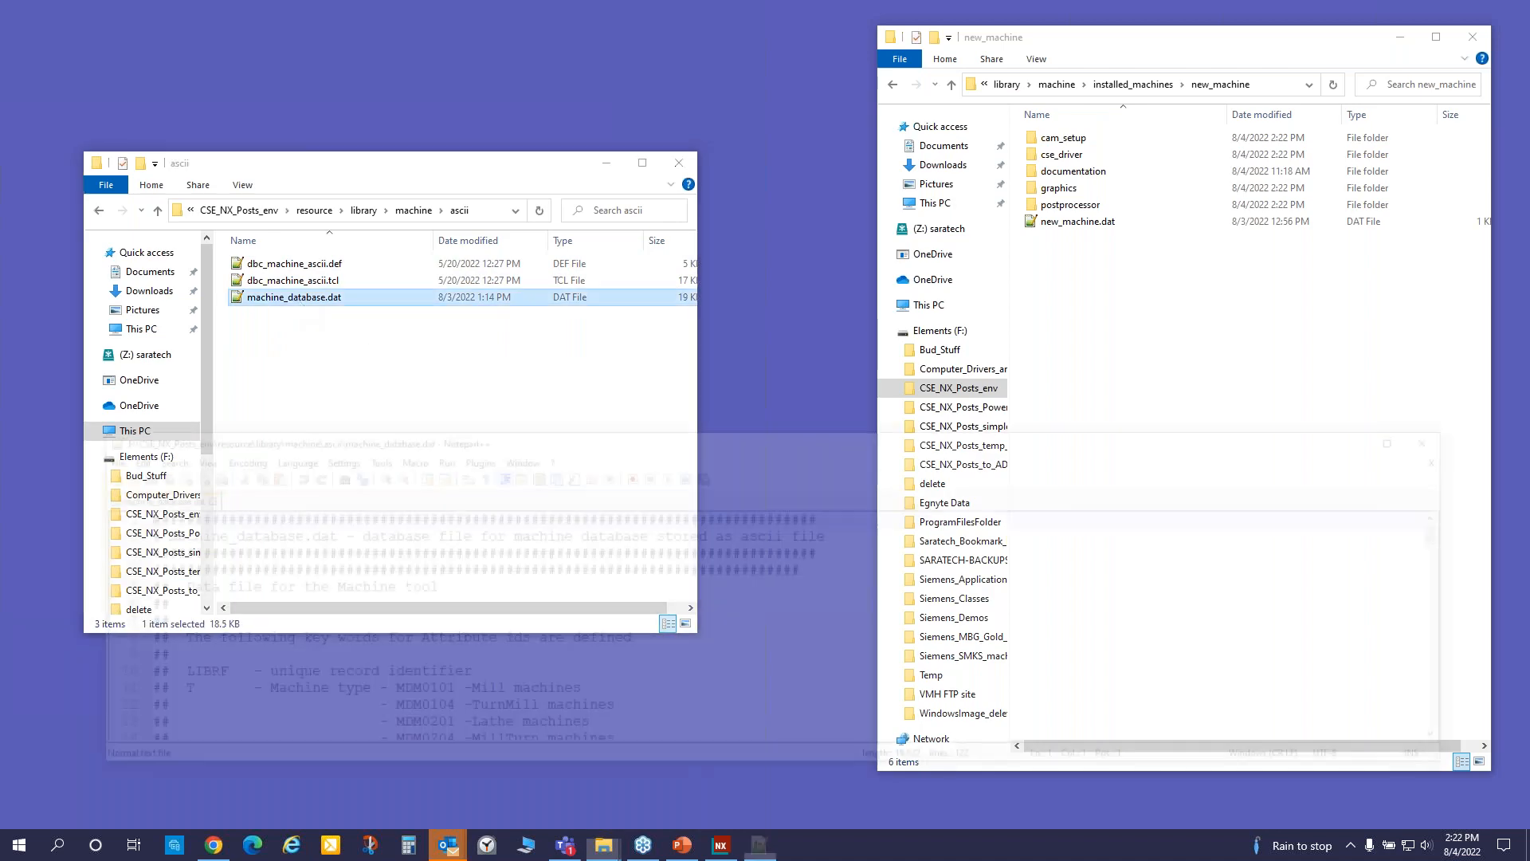
drag(704, 445, 699, 355)
- Copy the sim08_mill_5ax_fanuc DATA line in machine_database.dat and paste it into the blank line 40 below the Null Machine entry
scroll(770, 562, down, 6)
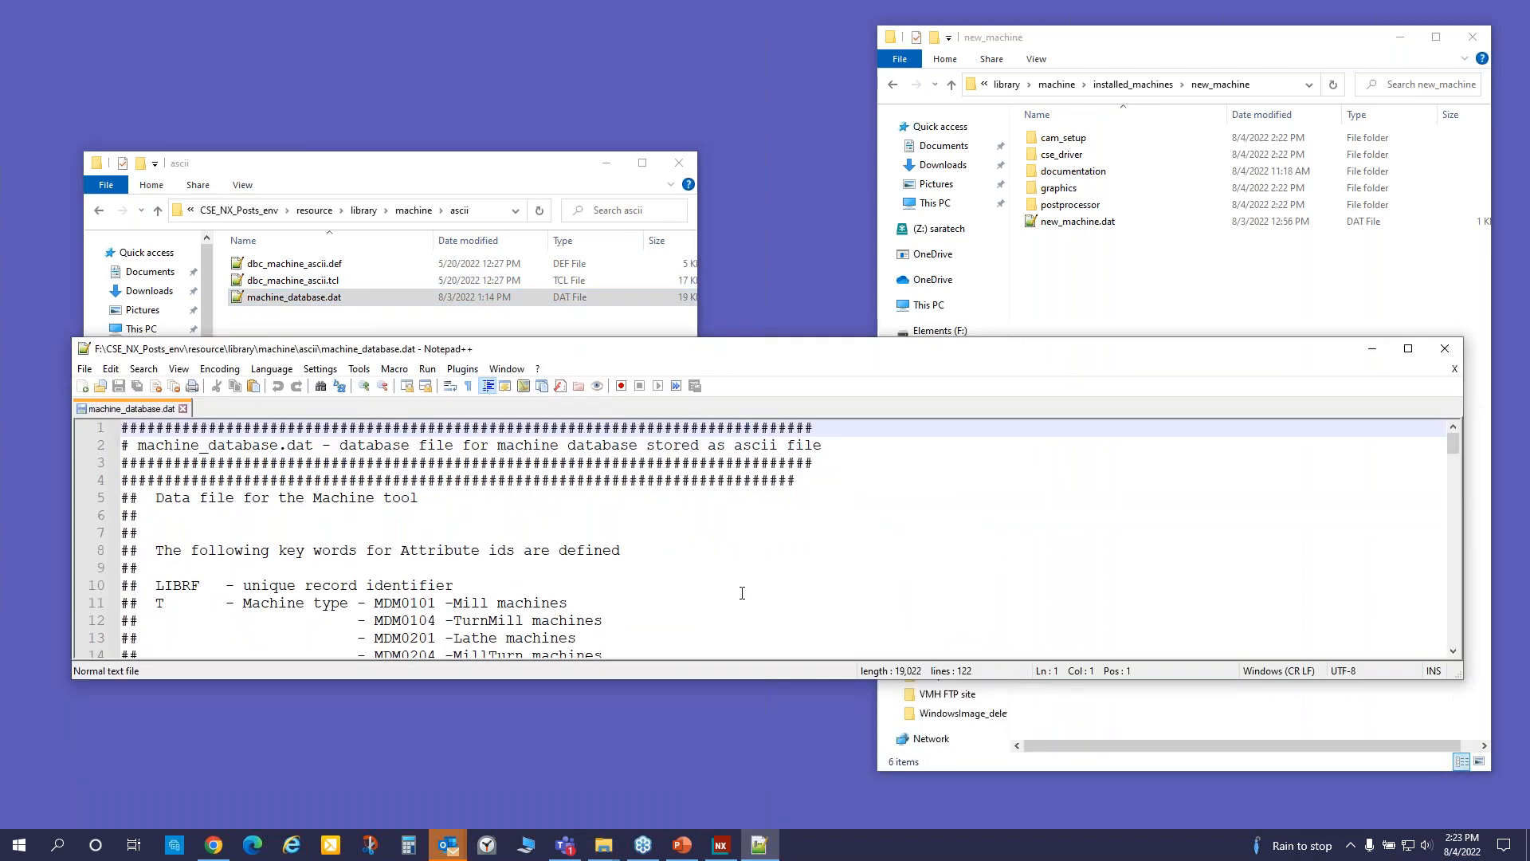
scroll(770, 562, down, 18)
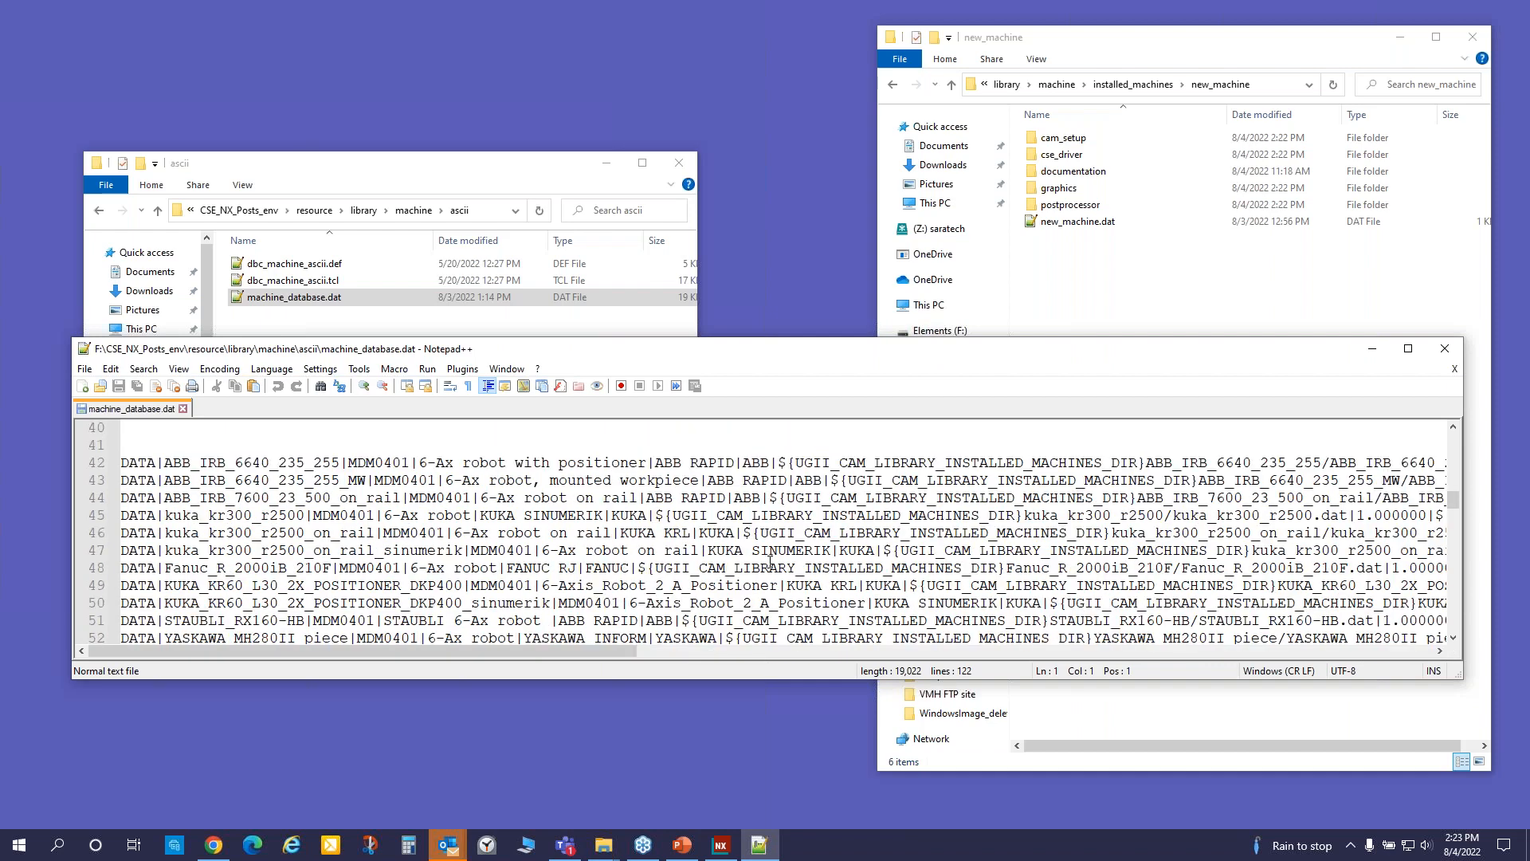
scroll(770, 562, down, 2)
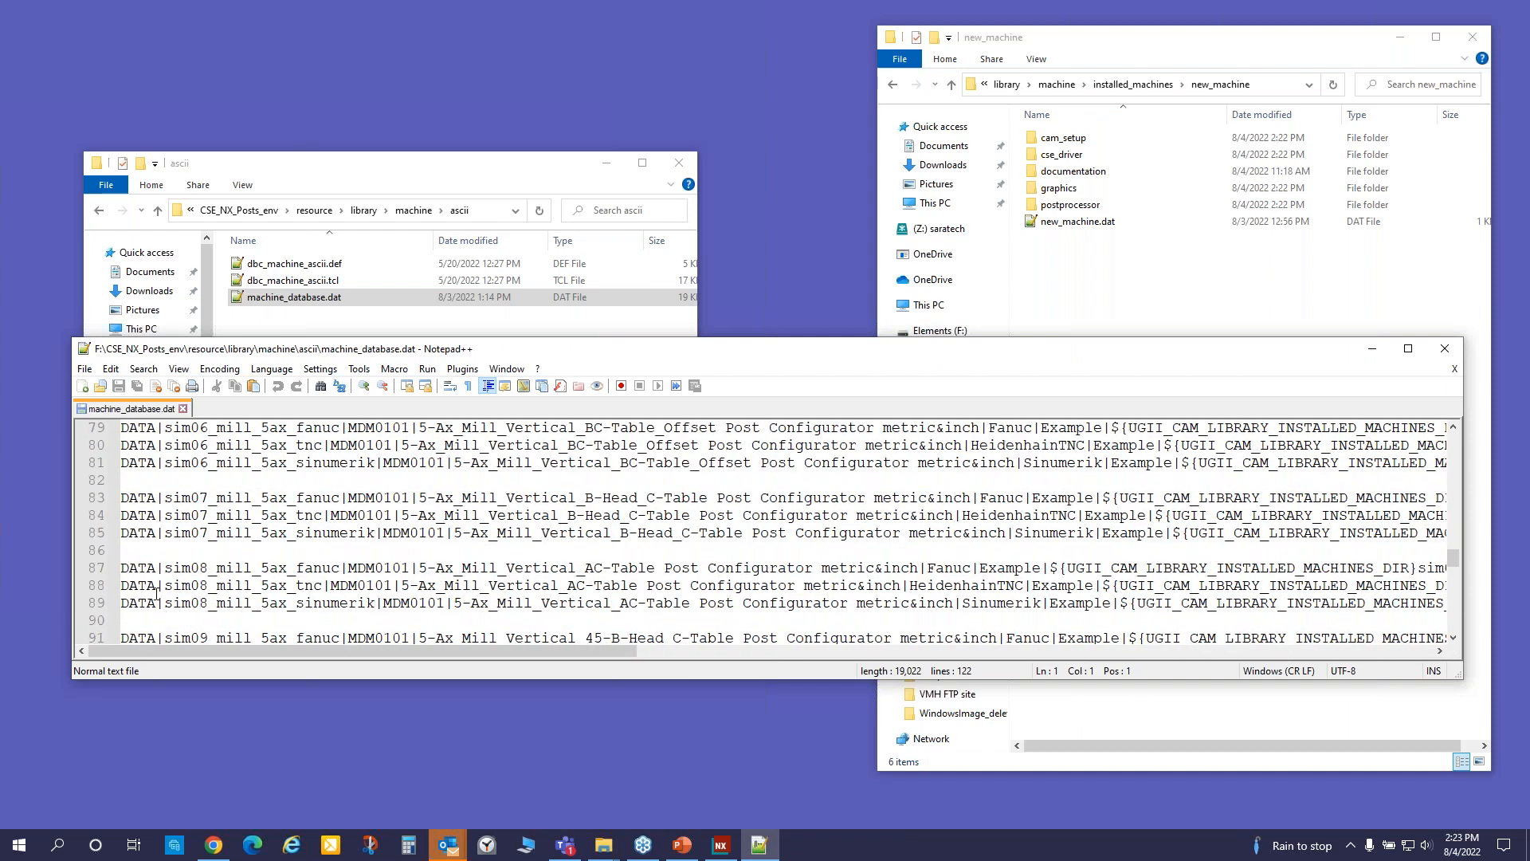
click(121, 568)
drag(123, 576, 125, 587)
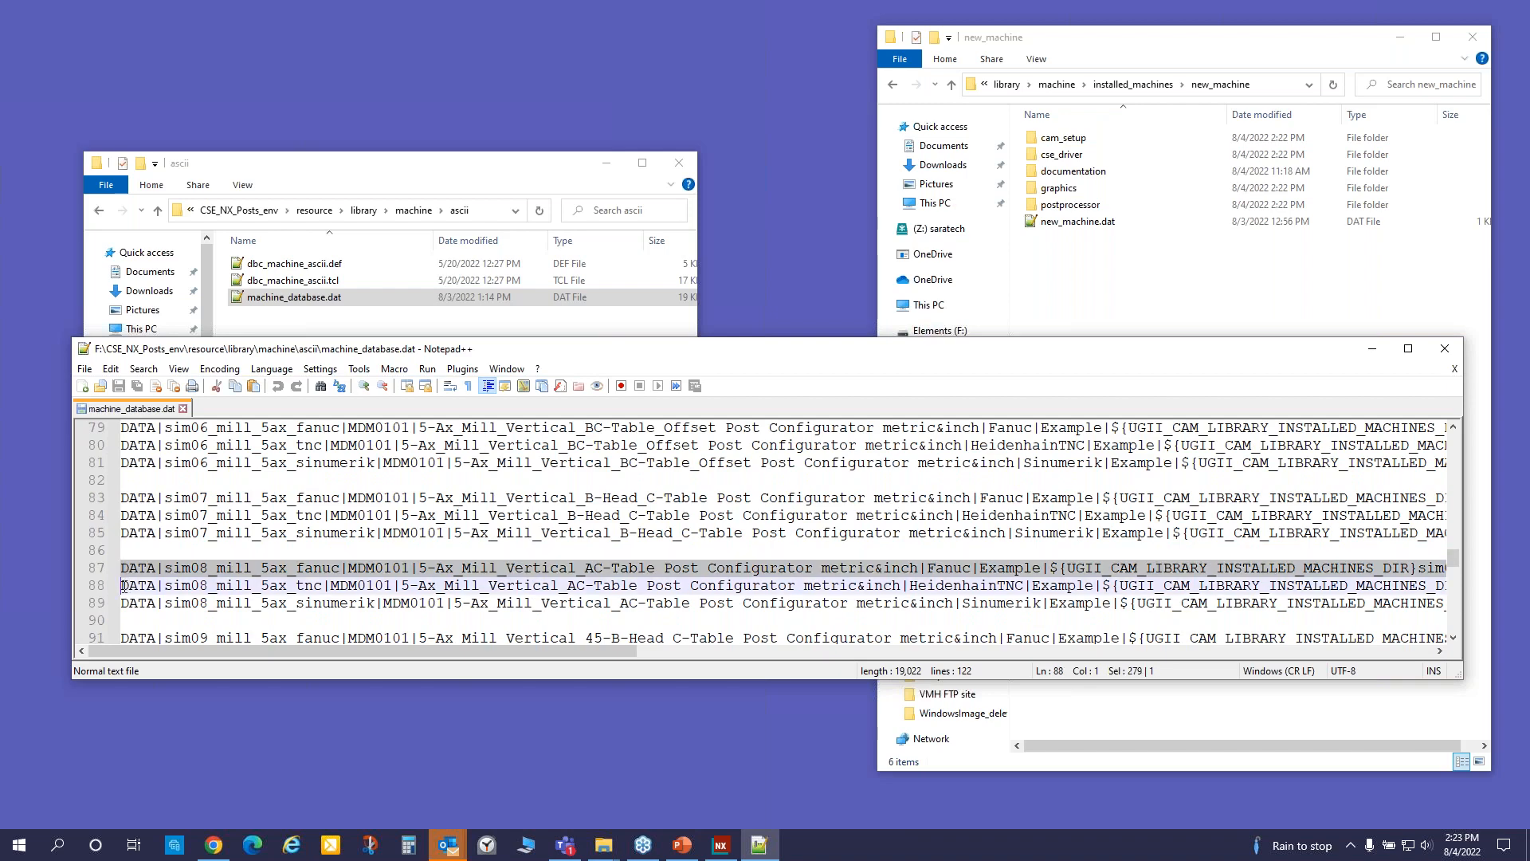
right_click(178, 577)
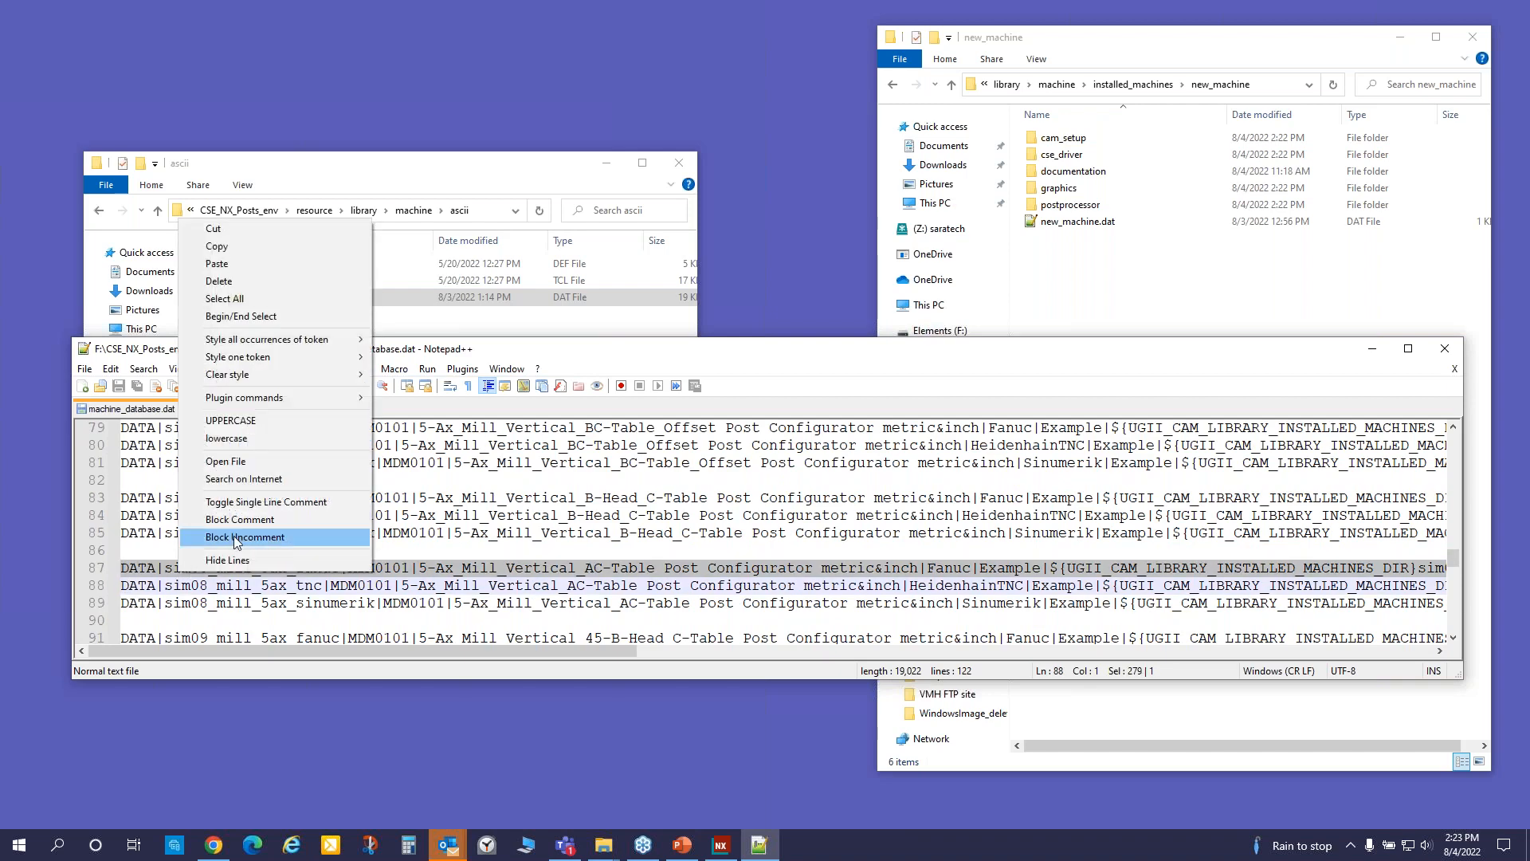
click(253, 252)
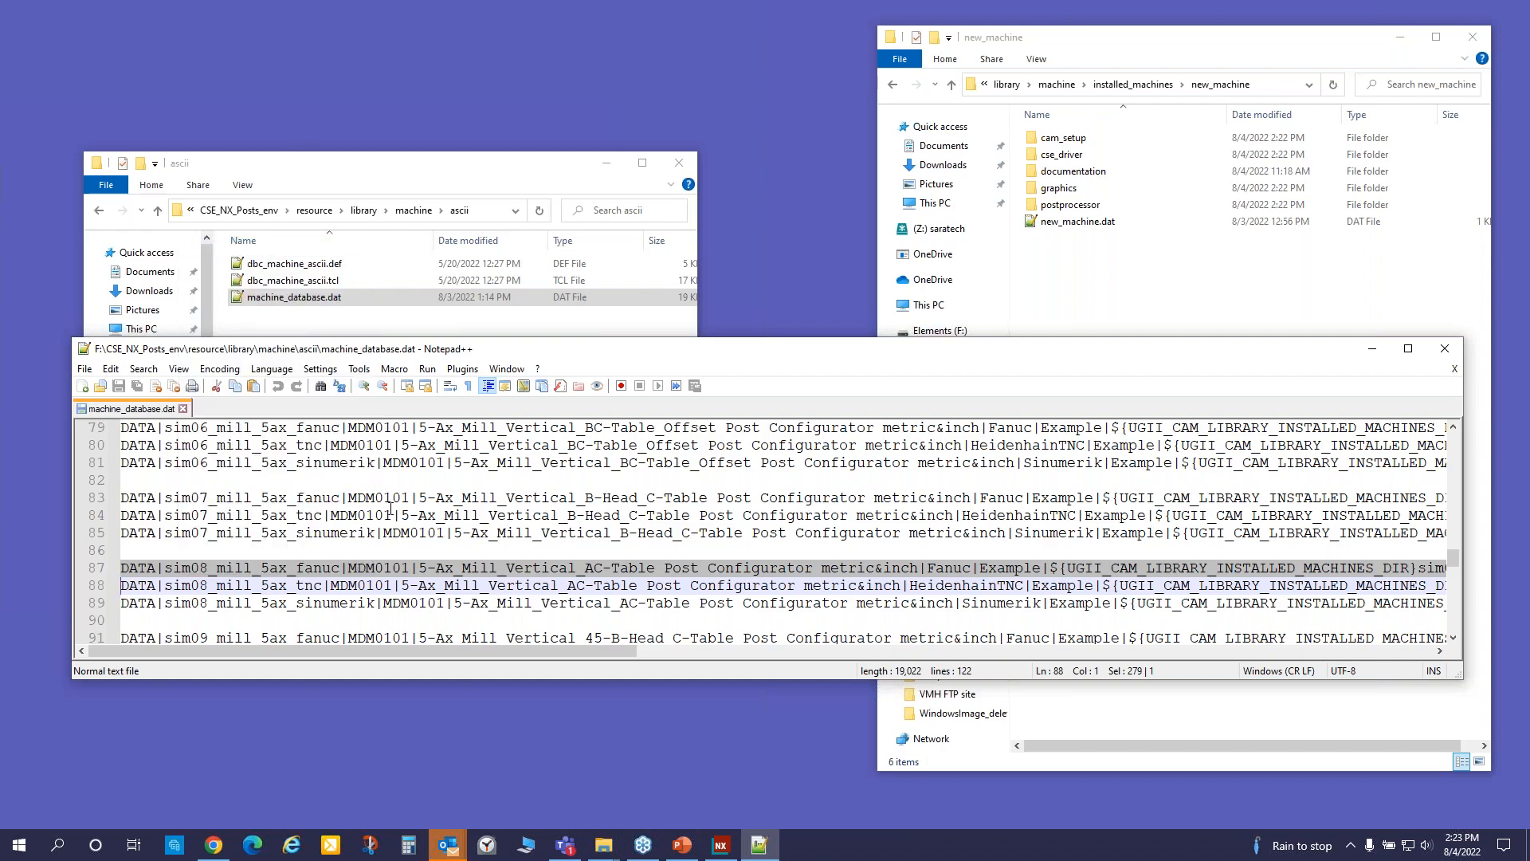
scroll(391, 510, up, 7)
scroll(391, 510, up, 9)
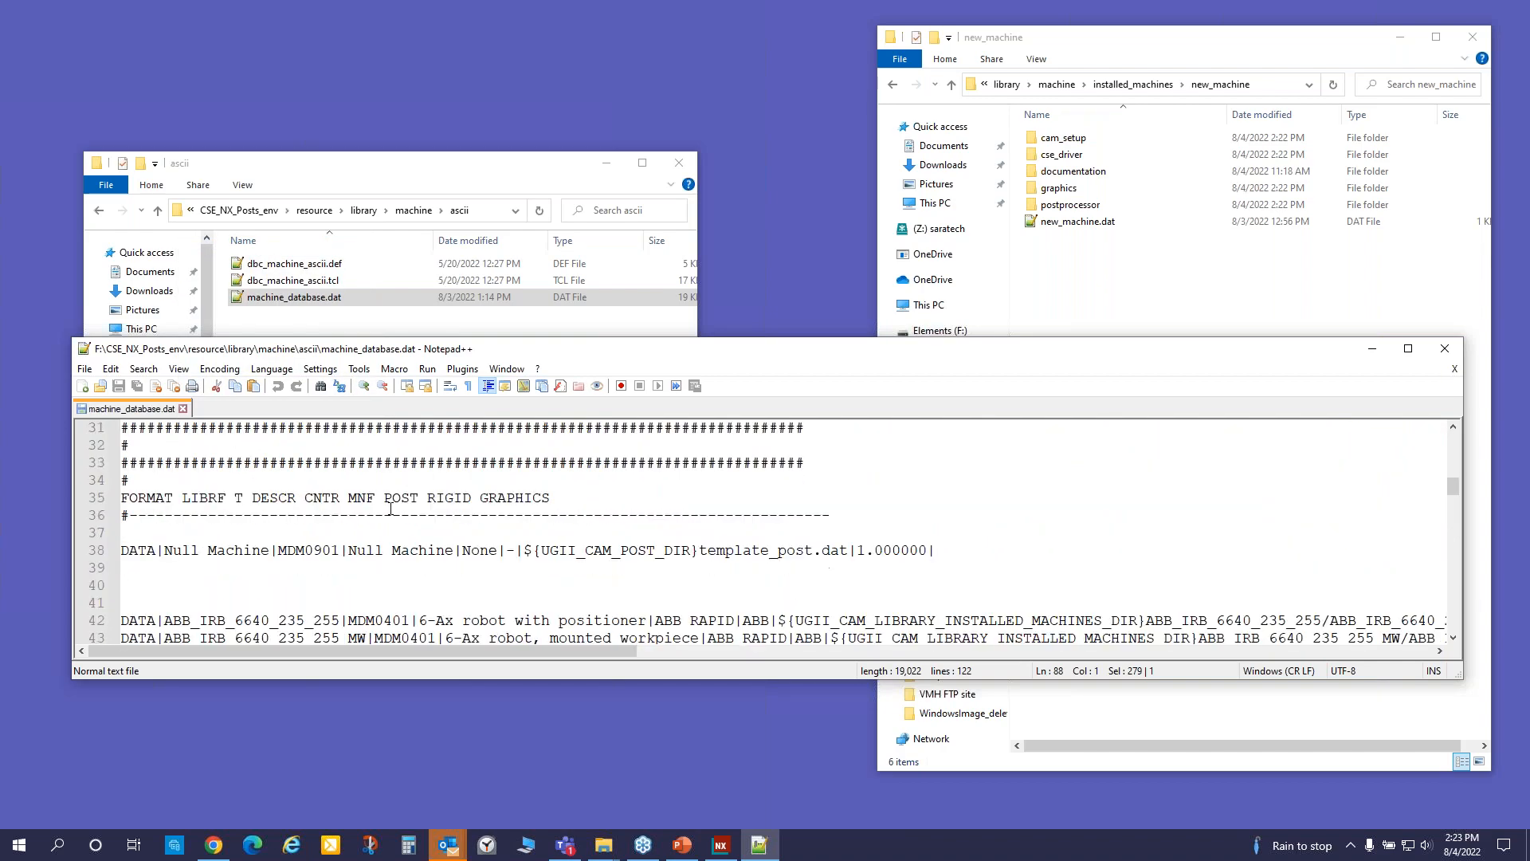
click(160, 582)
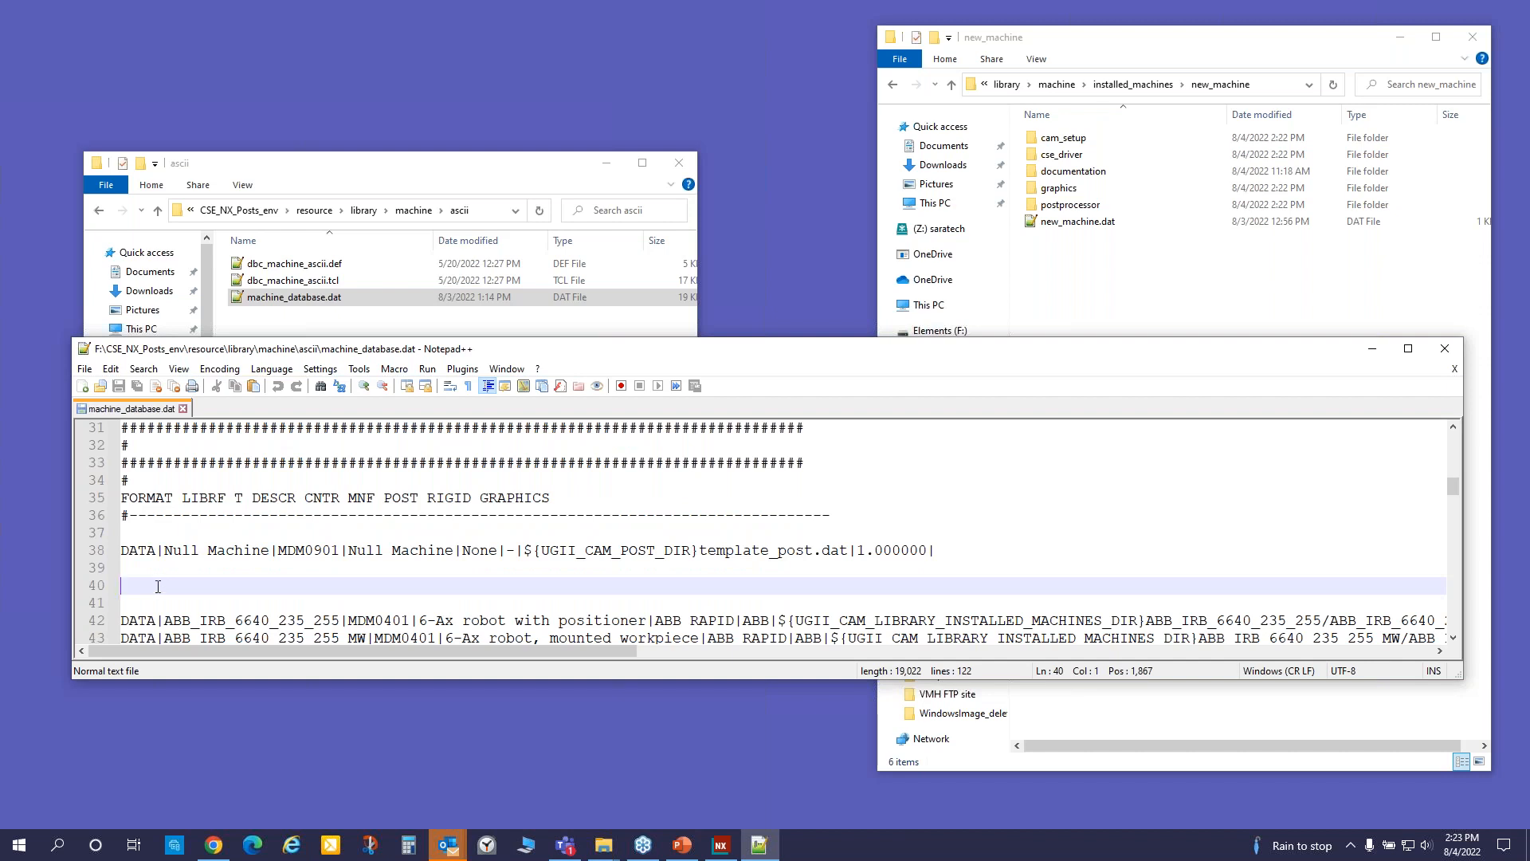
right_click(158, 587)
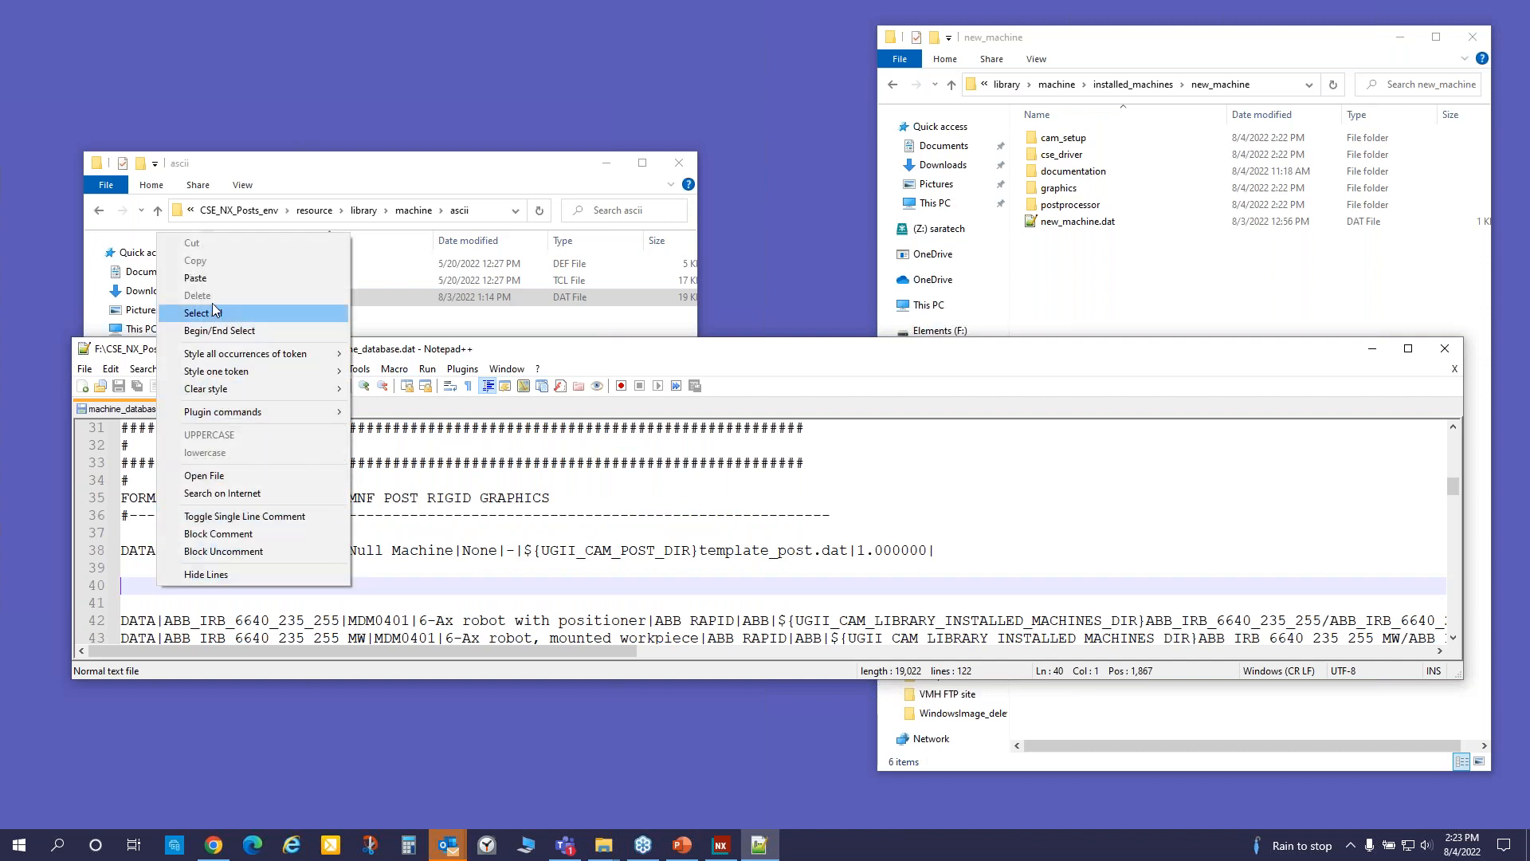
click(217, 280)
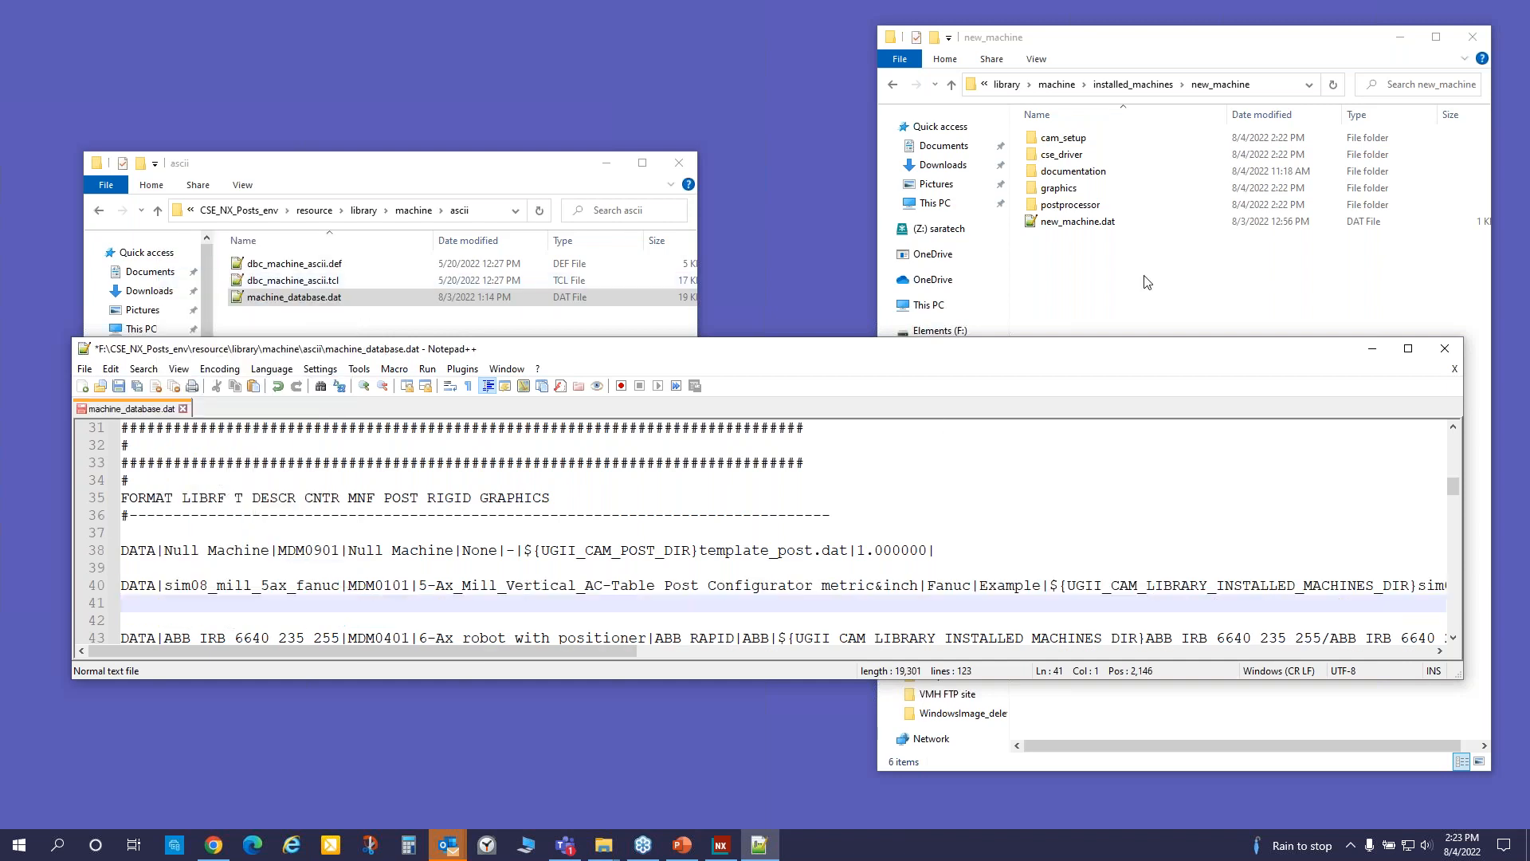
- Replace the machine name sim08_mill_5ax_fanuc in the pasted line with new_machine, copied from the name of new_machine.dat
click(1072, 228)
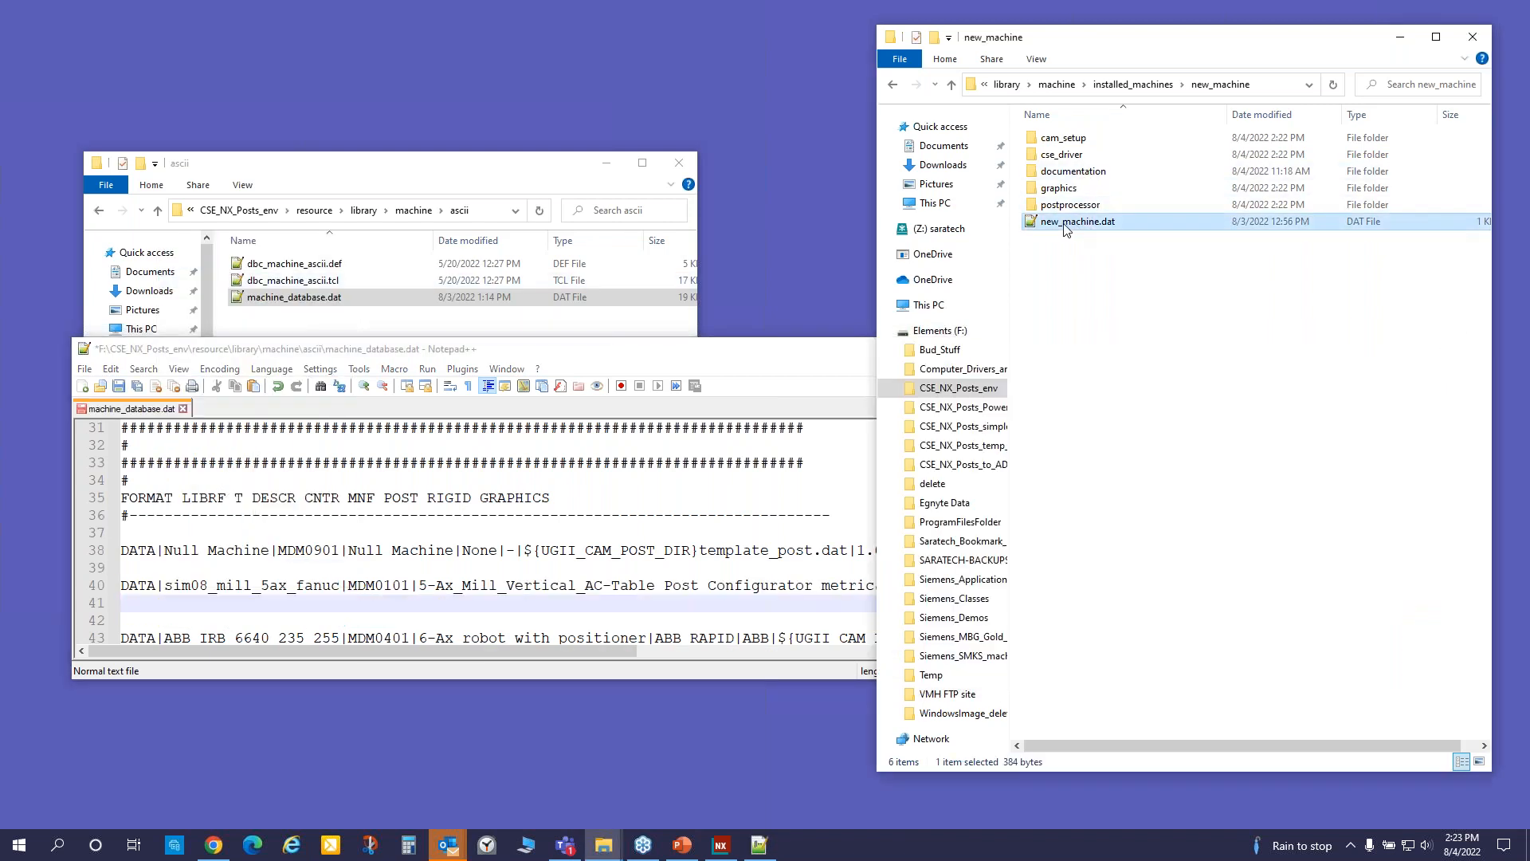
click(1066, 224)
right_click(1064, 225)
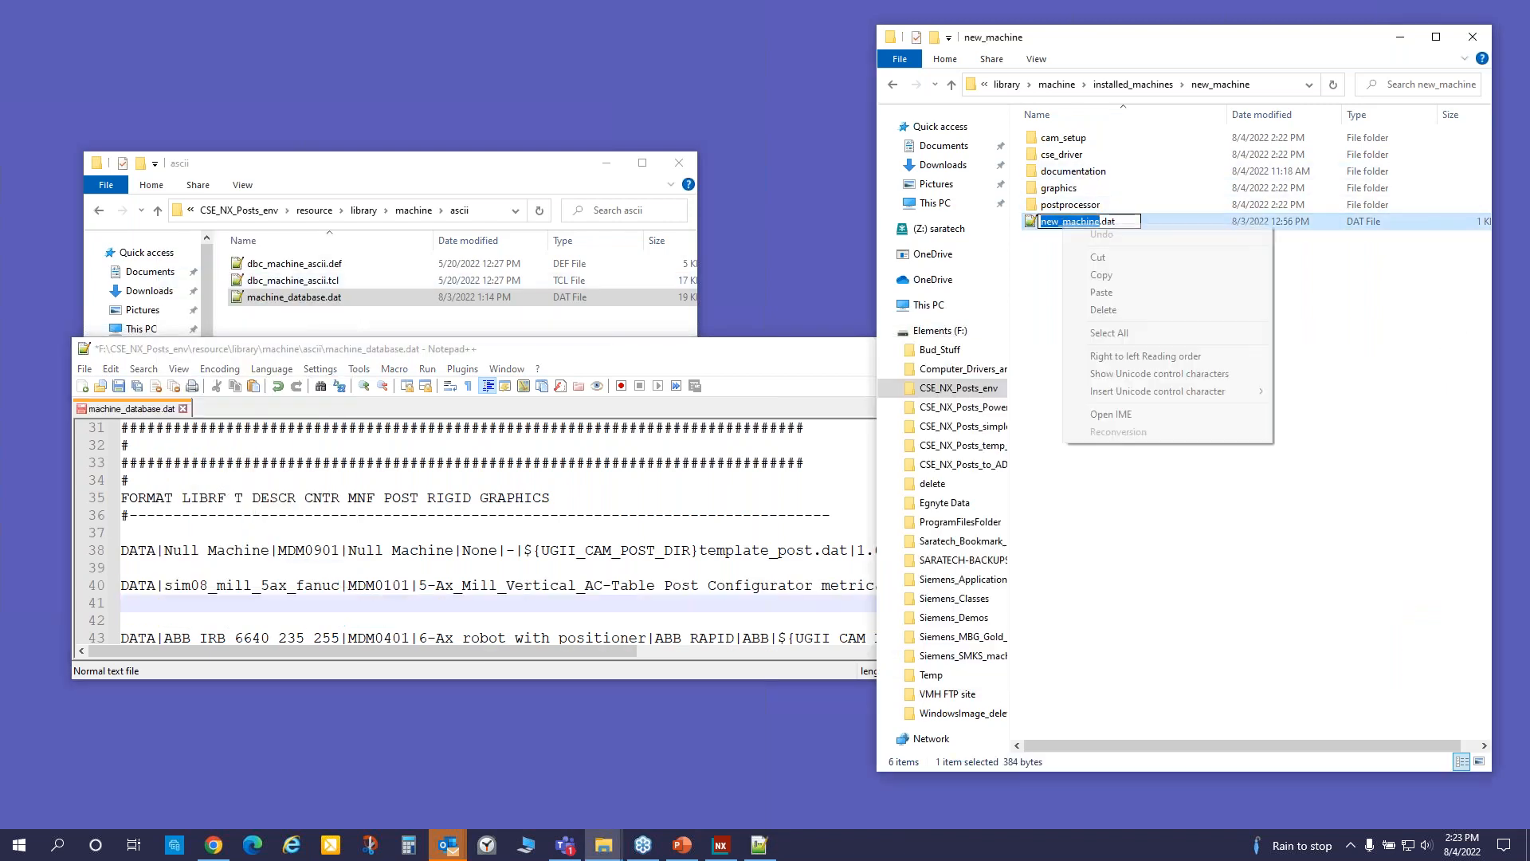
click(1112, 275)
click(1094, 284)
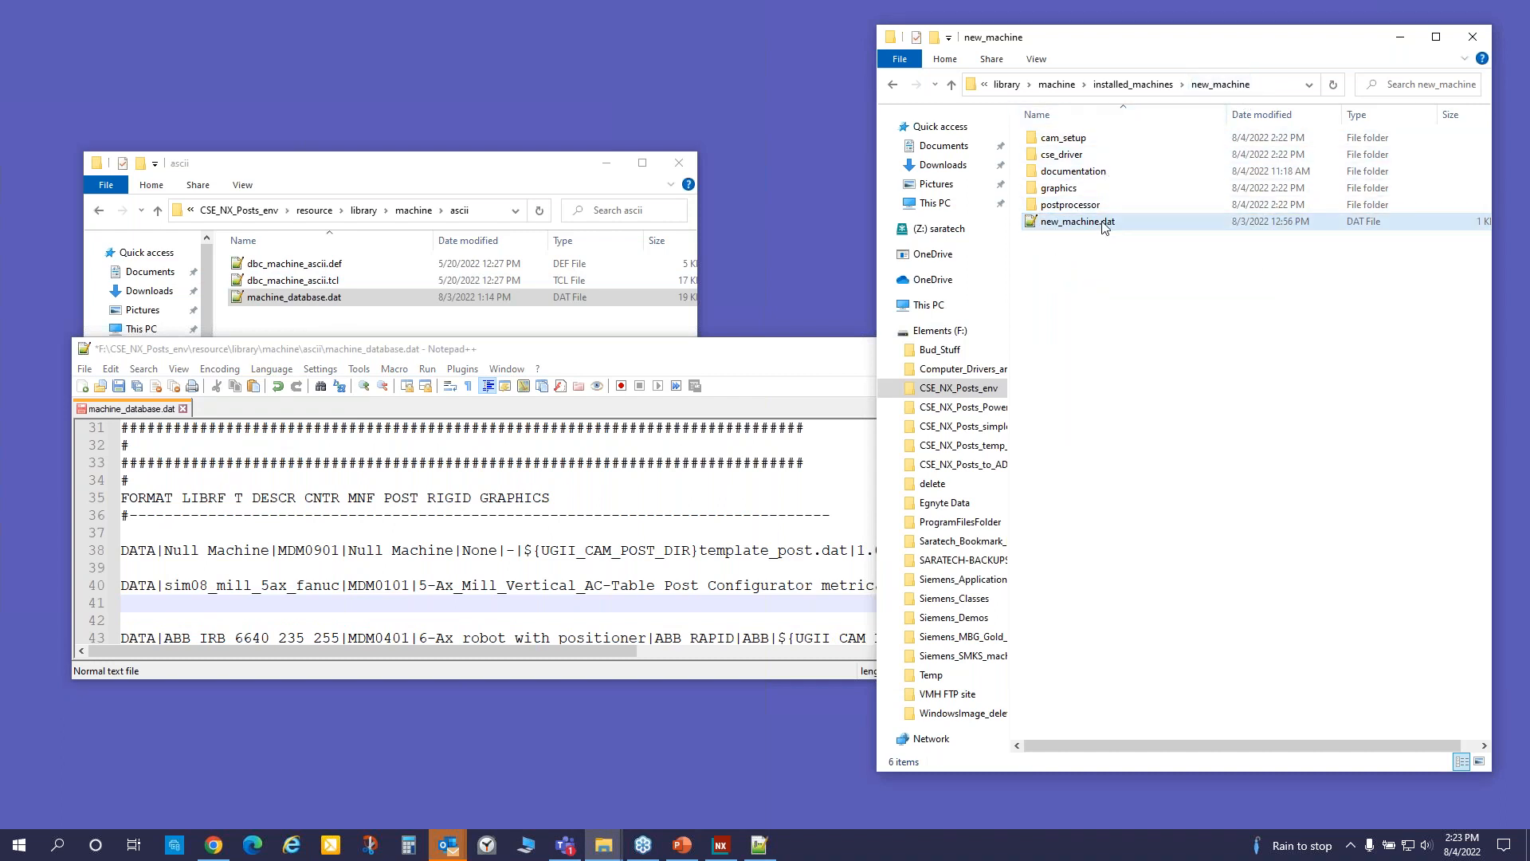
click(1081, 229)
click(1030, 255)
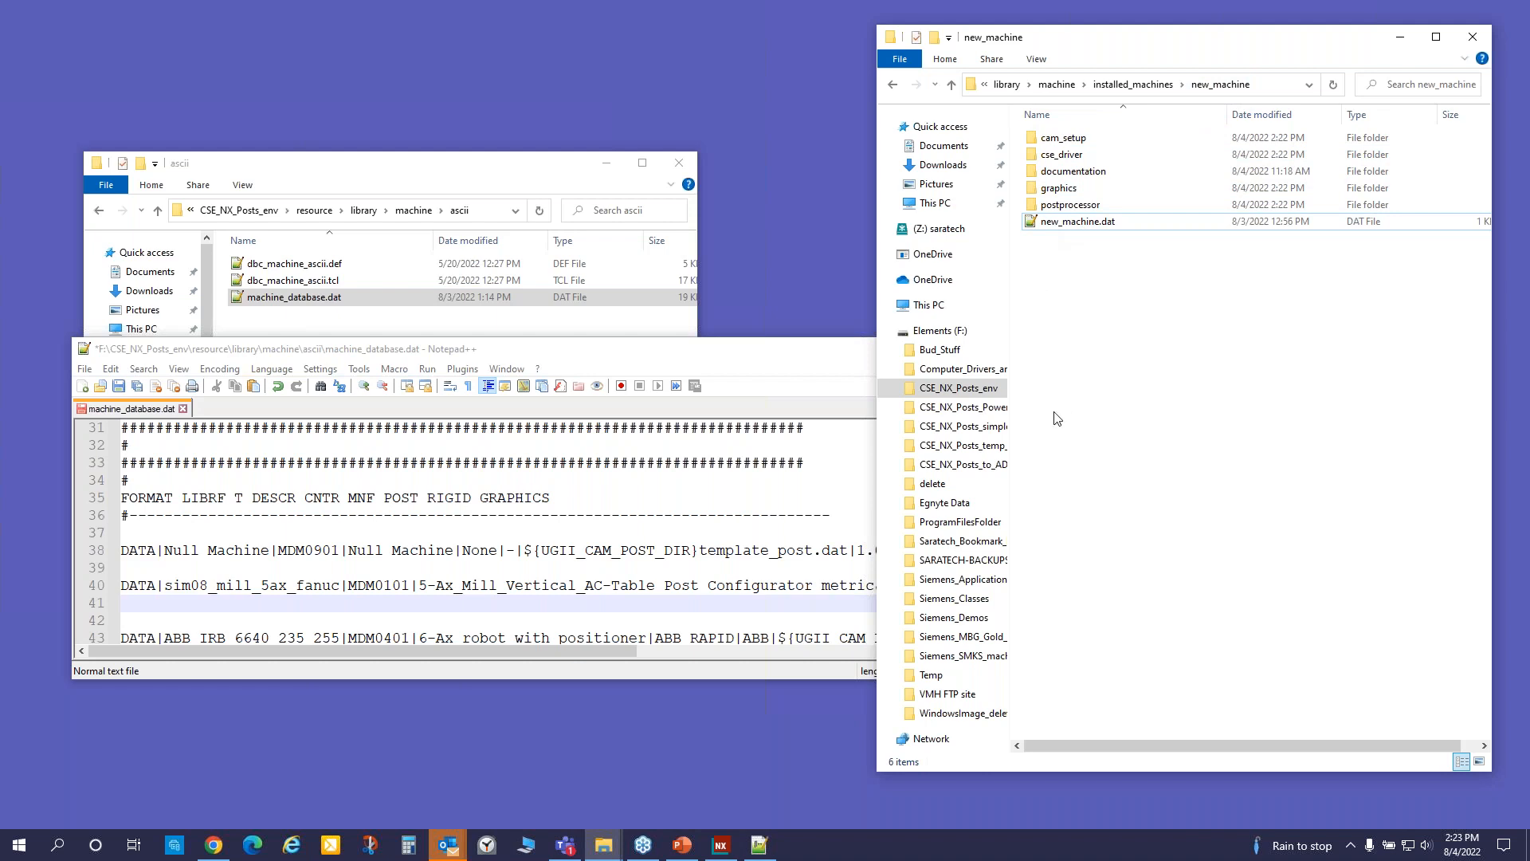
click(626, 359)
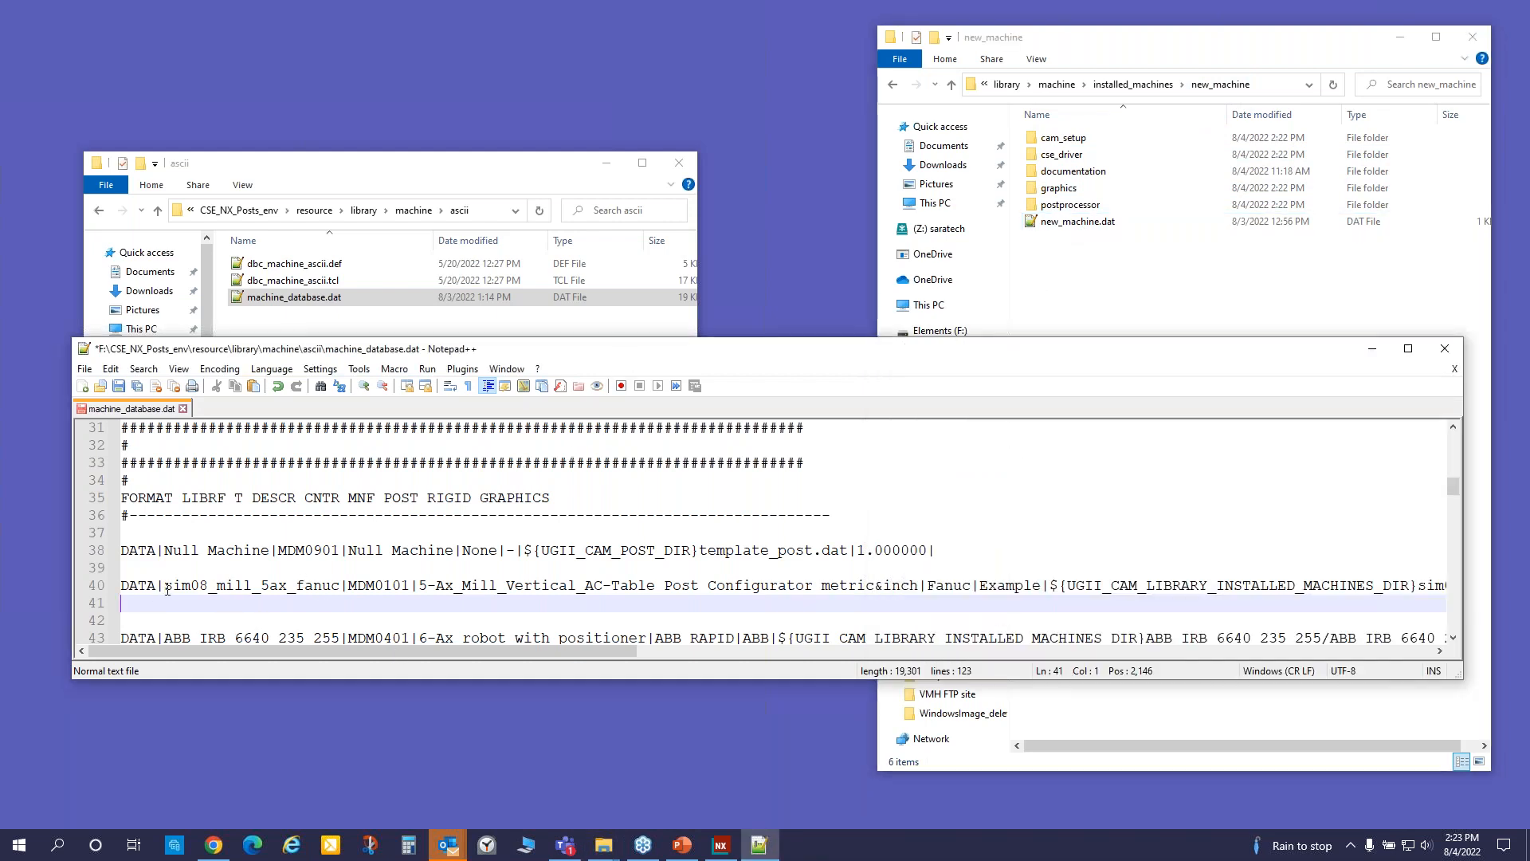
drag(167, 589, 343, 589)
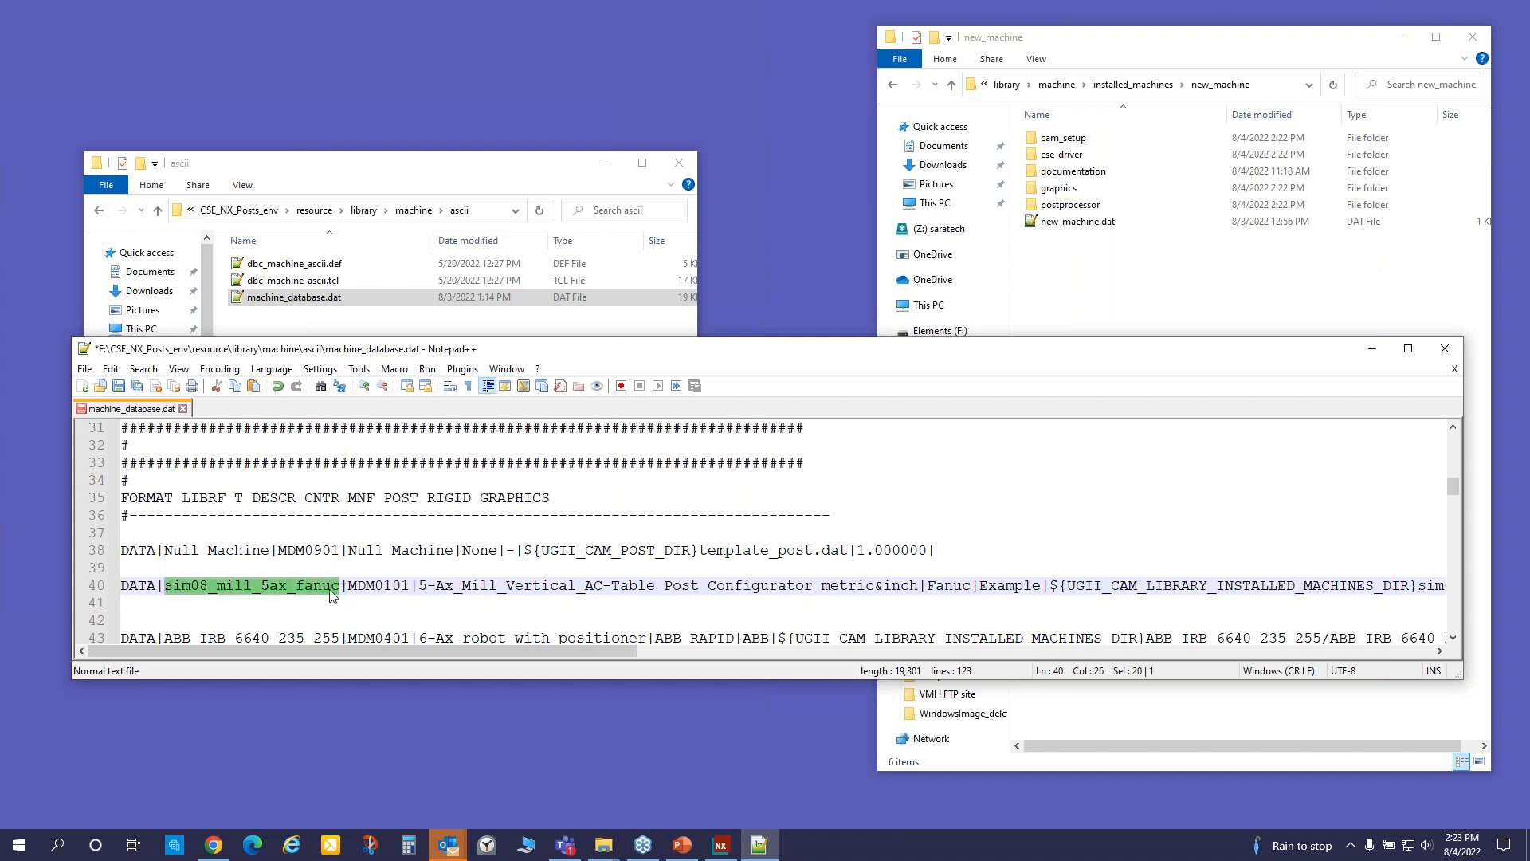
key(ctrl+v)
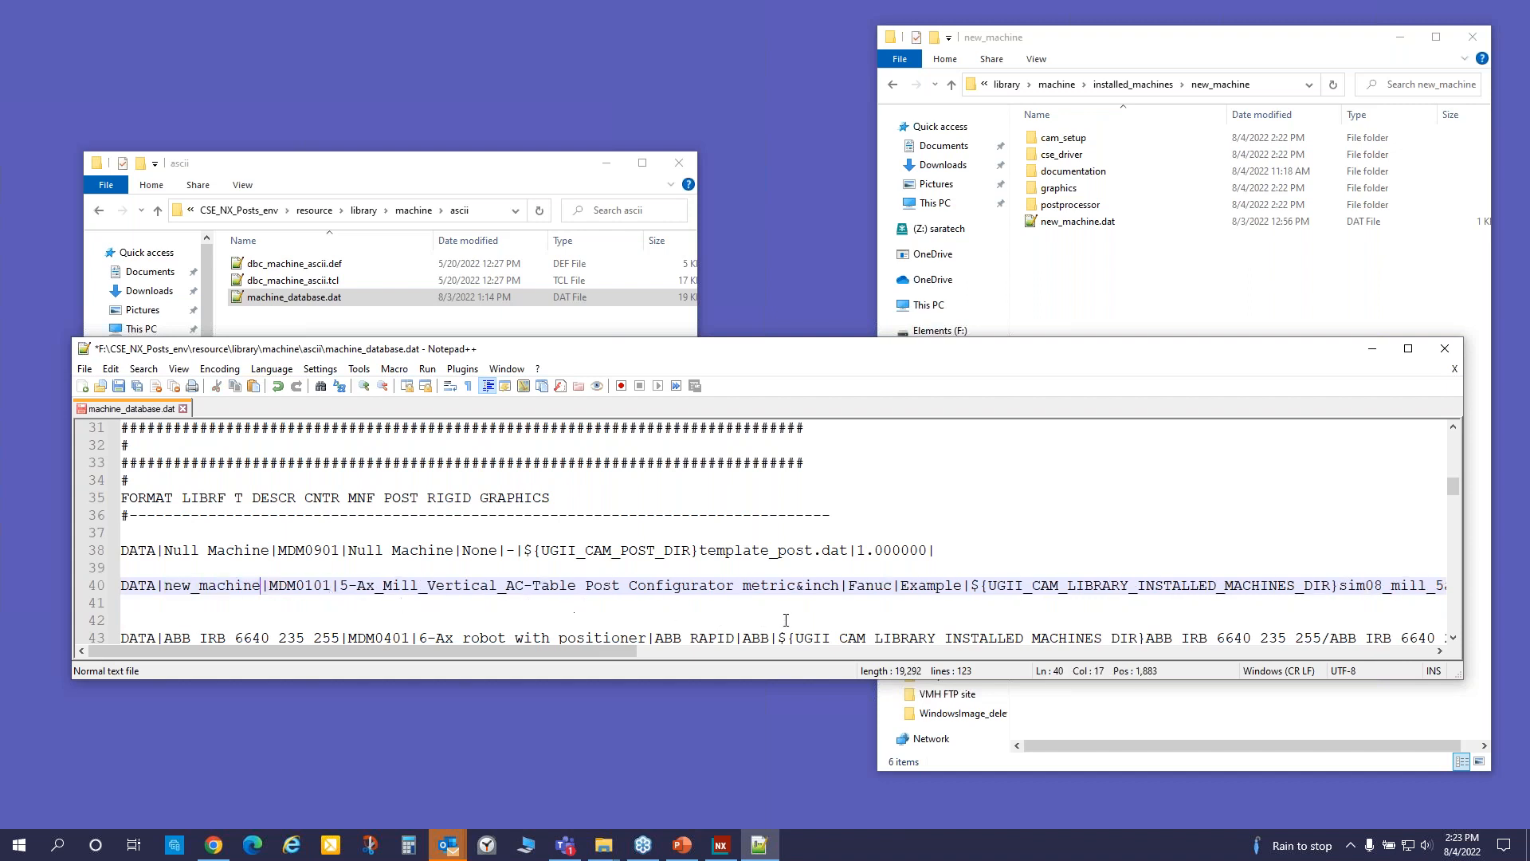
- Replace sim08_mill_5ax/sim08_mill_5ax_fanuc in the .dat file path of the new_machine line with new_machine
drag(551, 656, 785, 655)
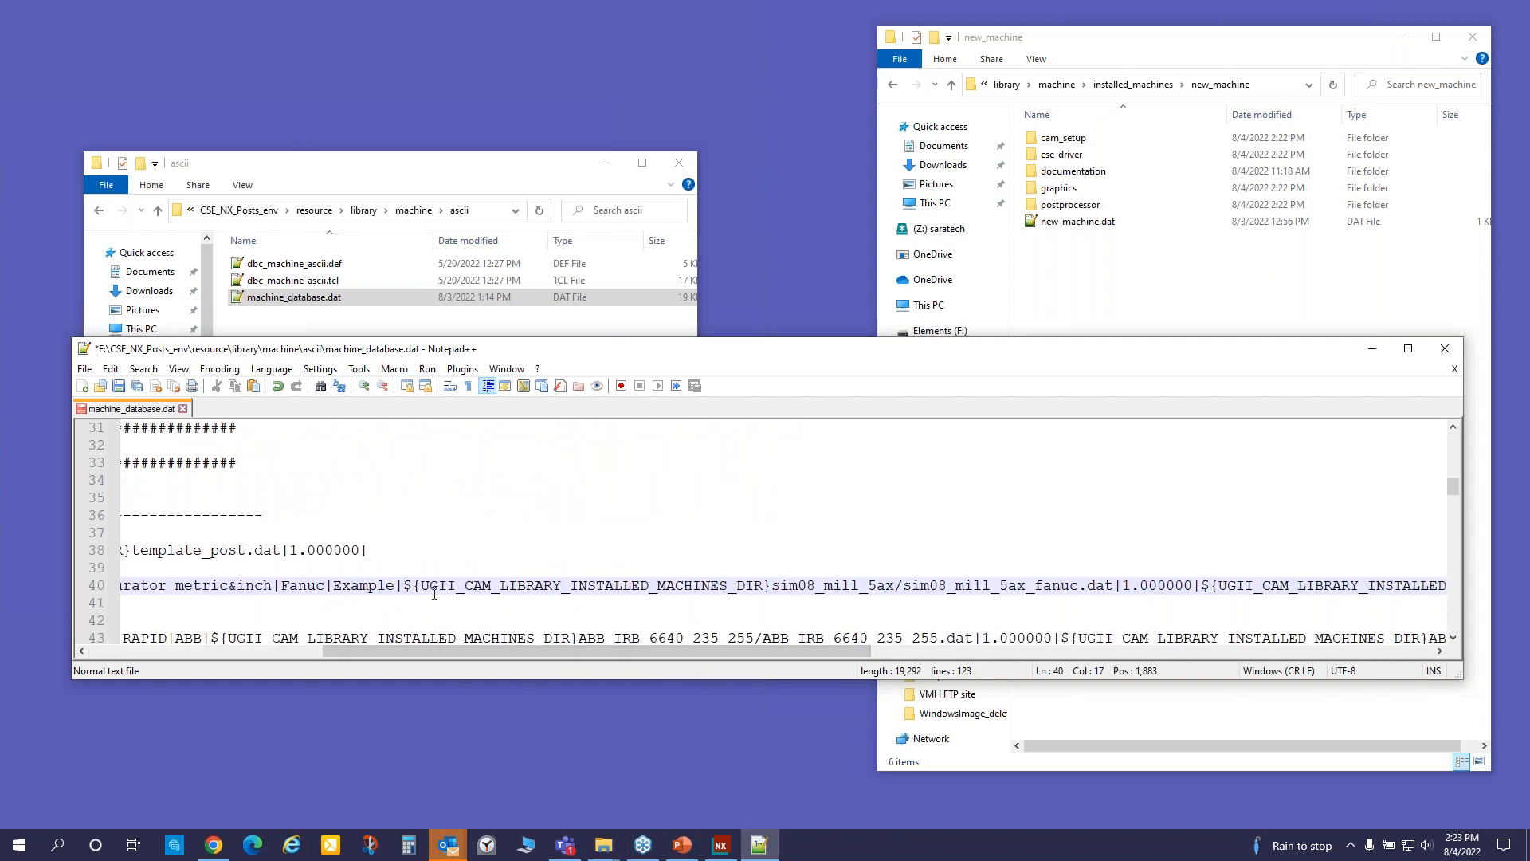
drag(770, 592, 984, 593)
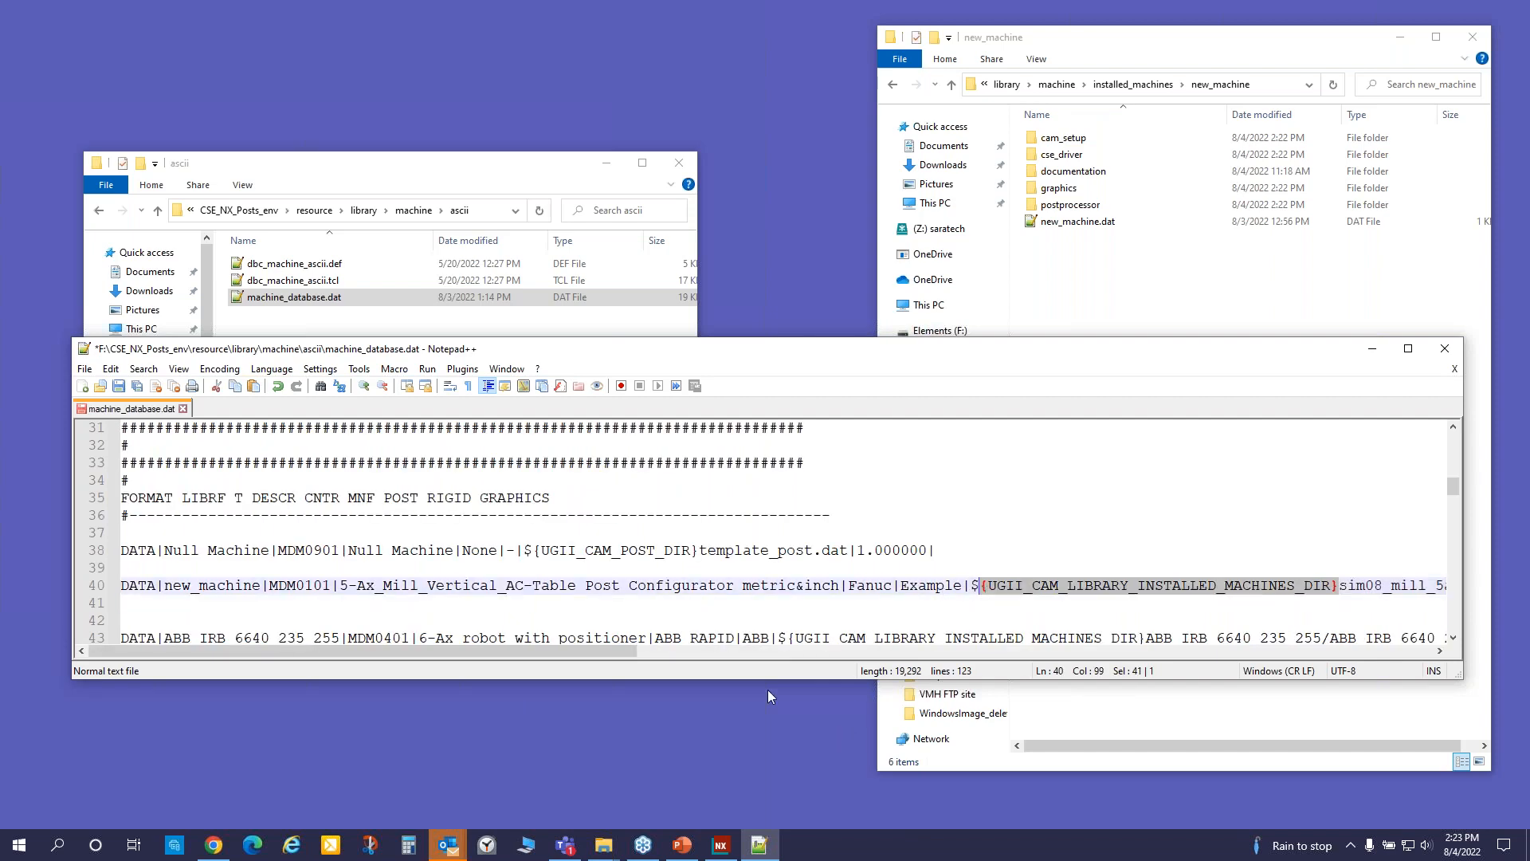
drag(589, 651, 764, 651)
click(793, 514)
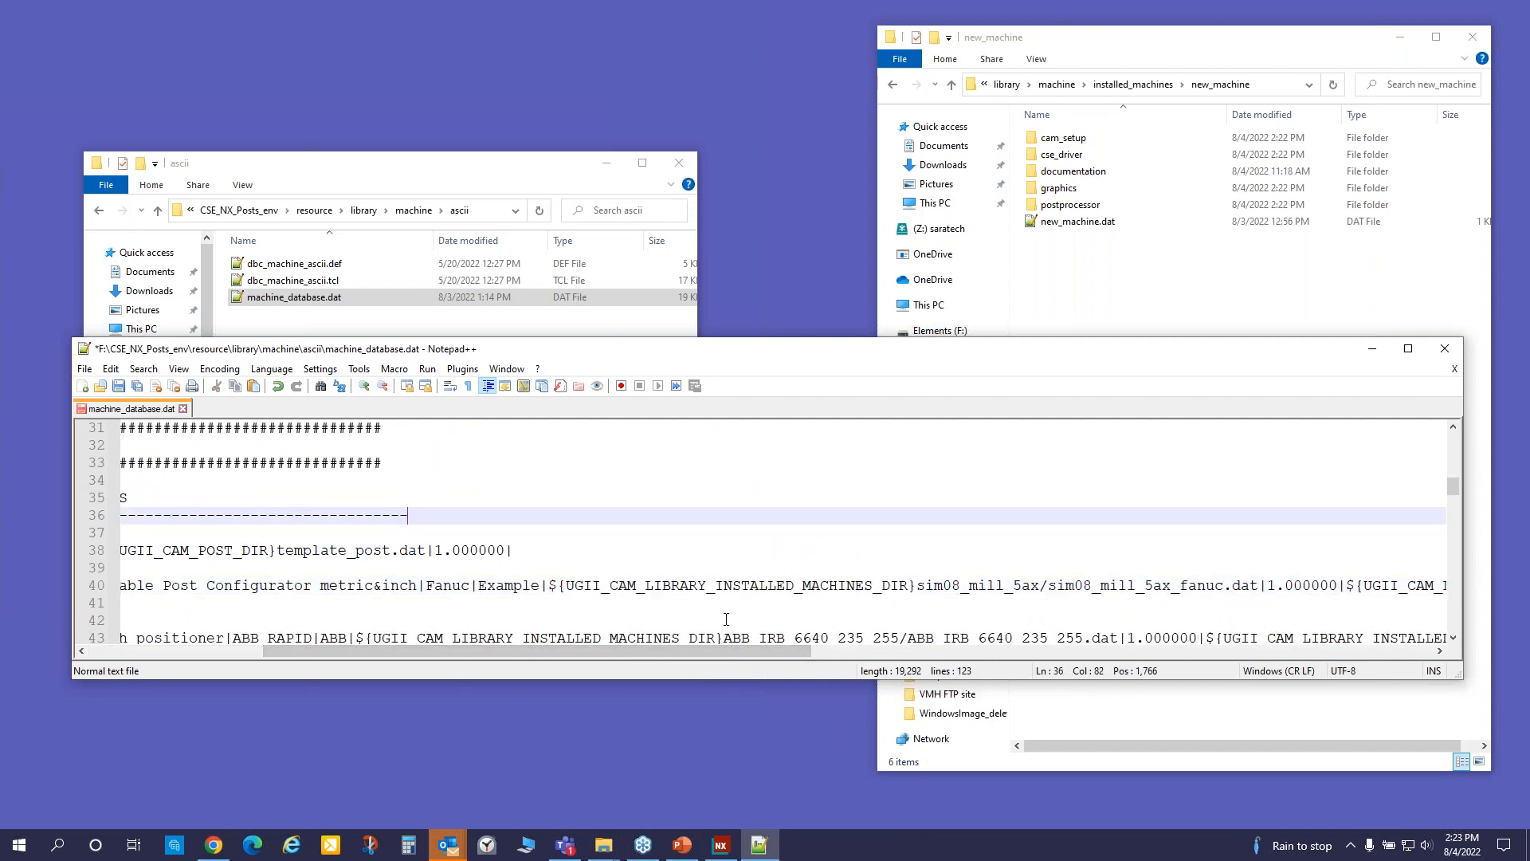
drag(921, 589, 1327, 586)
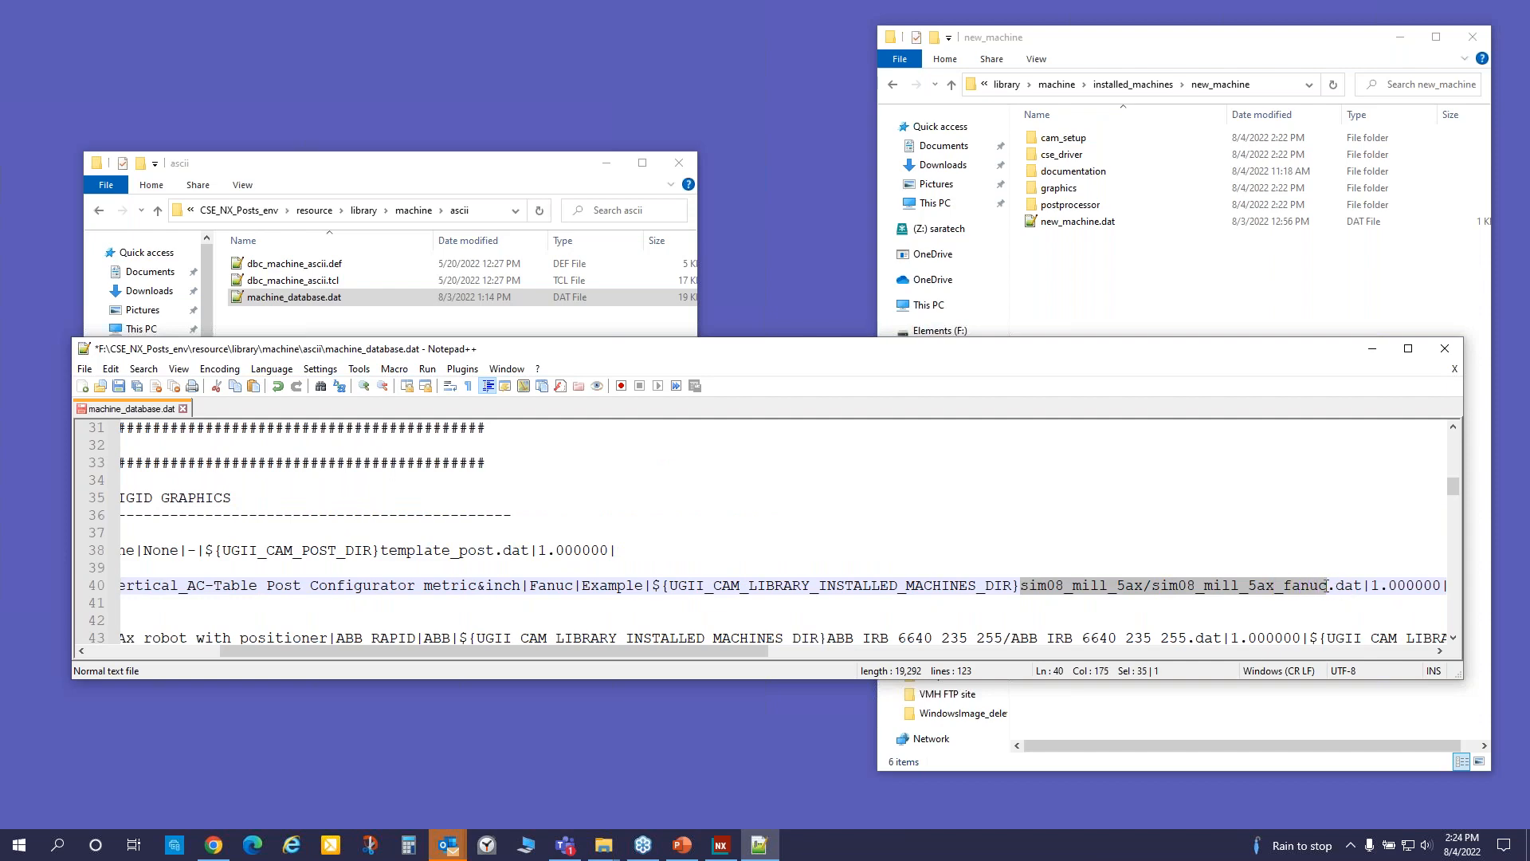
key(ctrl+v)
- Replace the folder name sim08_mill_5ax before /graphics/ in the graphics path of the new_machine line with new_machine
drag(724, 650, 1089, 649)
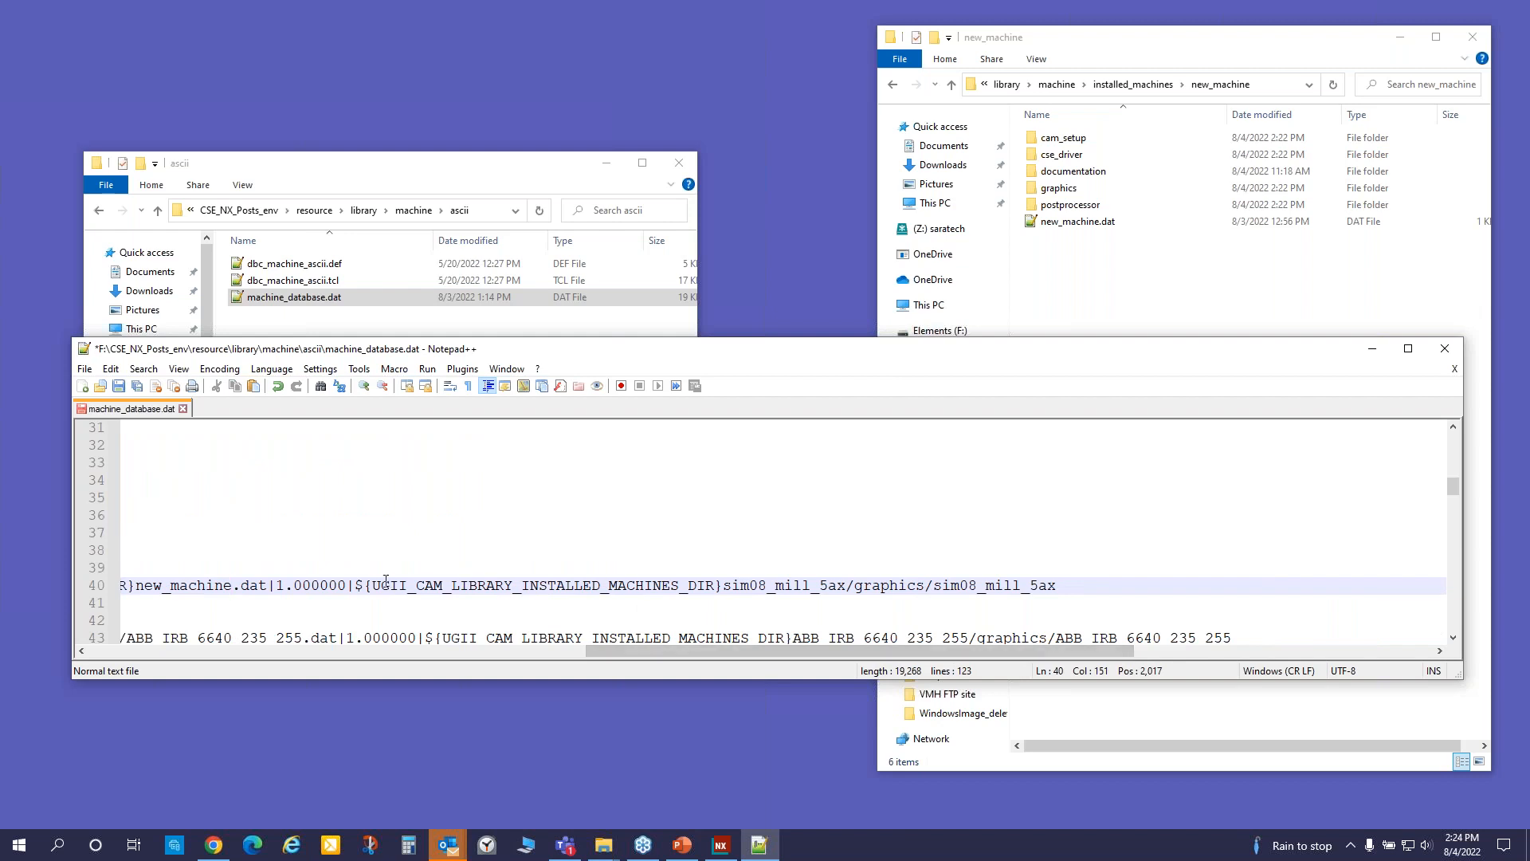
drag(718, 654, 559, 673)
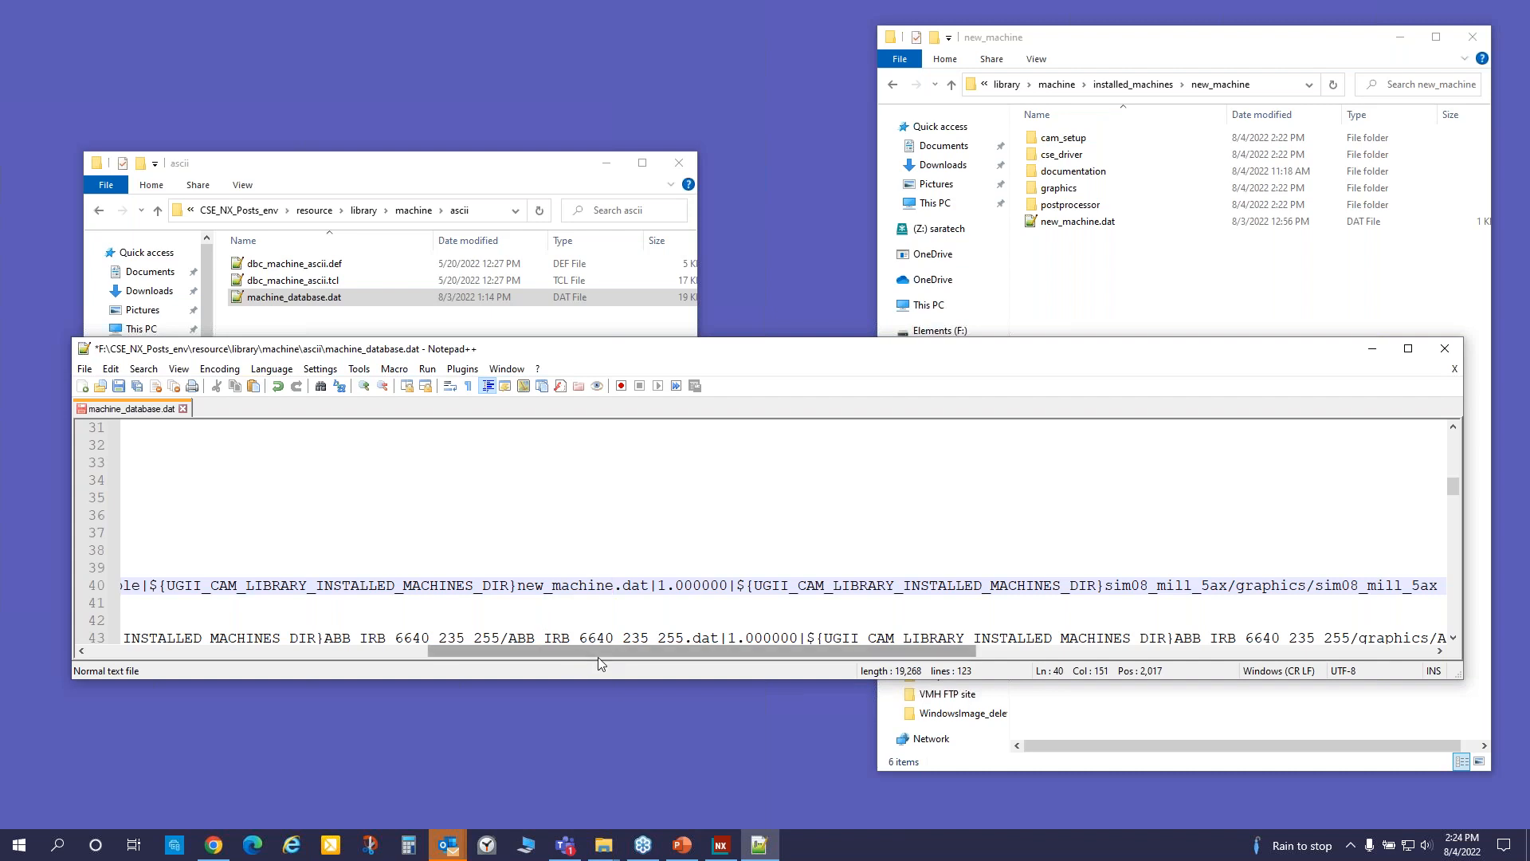
drag(644, 648, 515, 676)
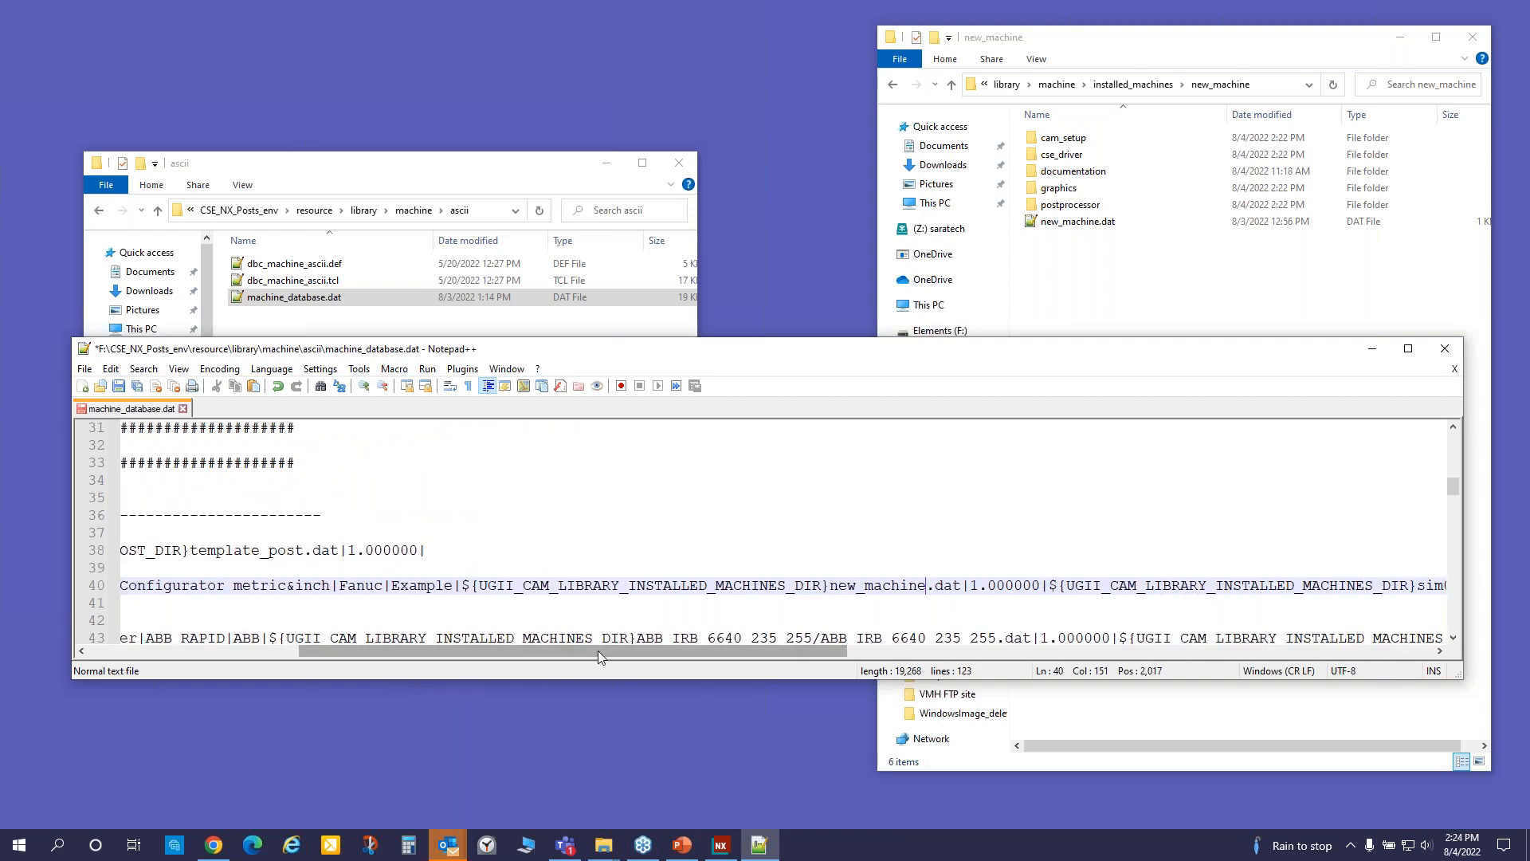
drag(598, 650, 386, 658)
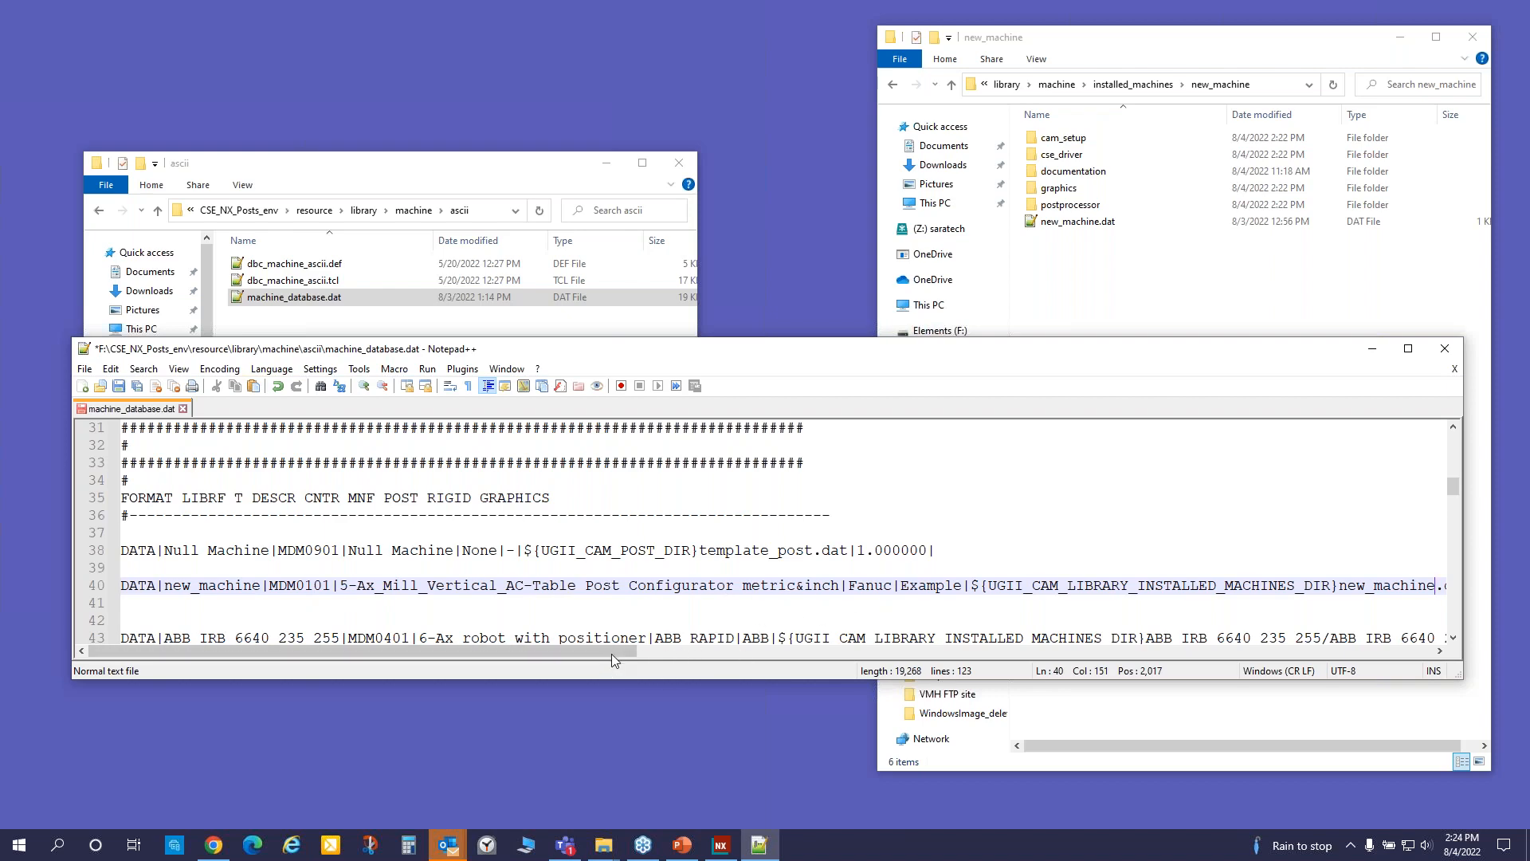
drag(614, 648, 911, 647)
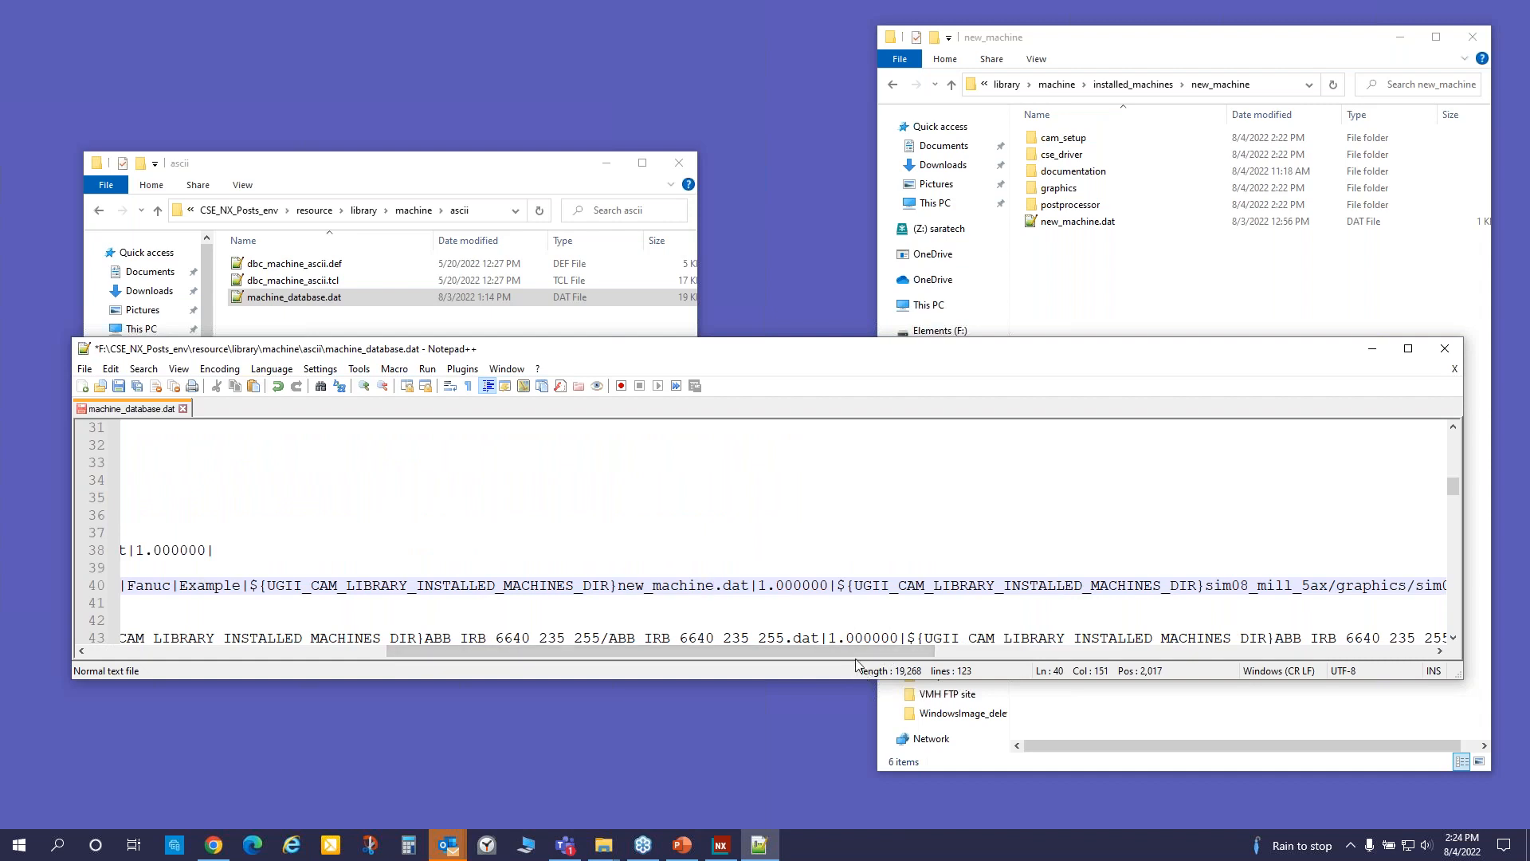
scroll(857, 652, right, 4)
drag(882, 589, 1000, 592)
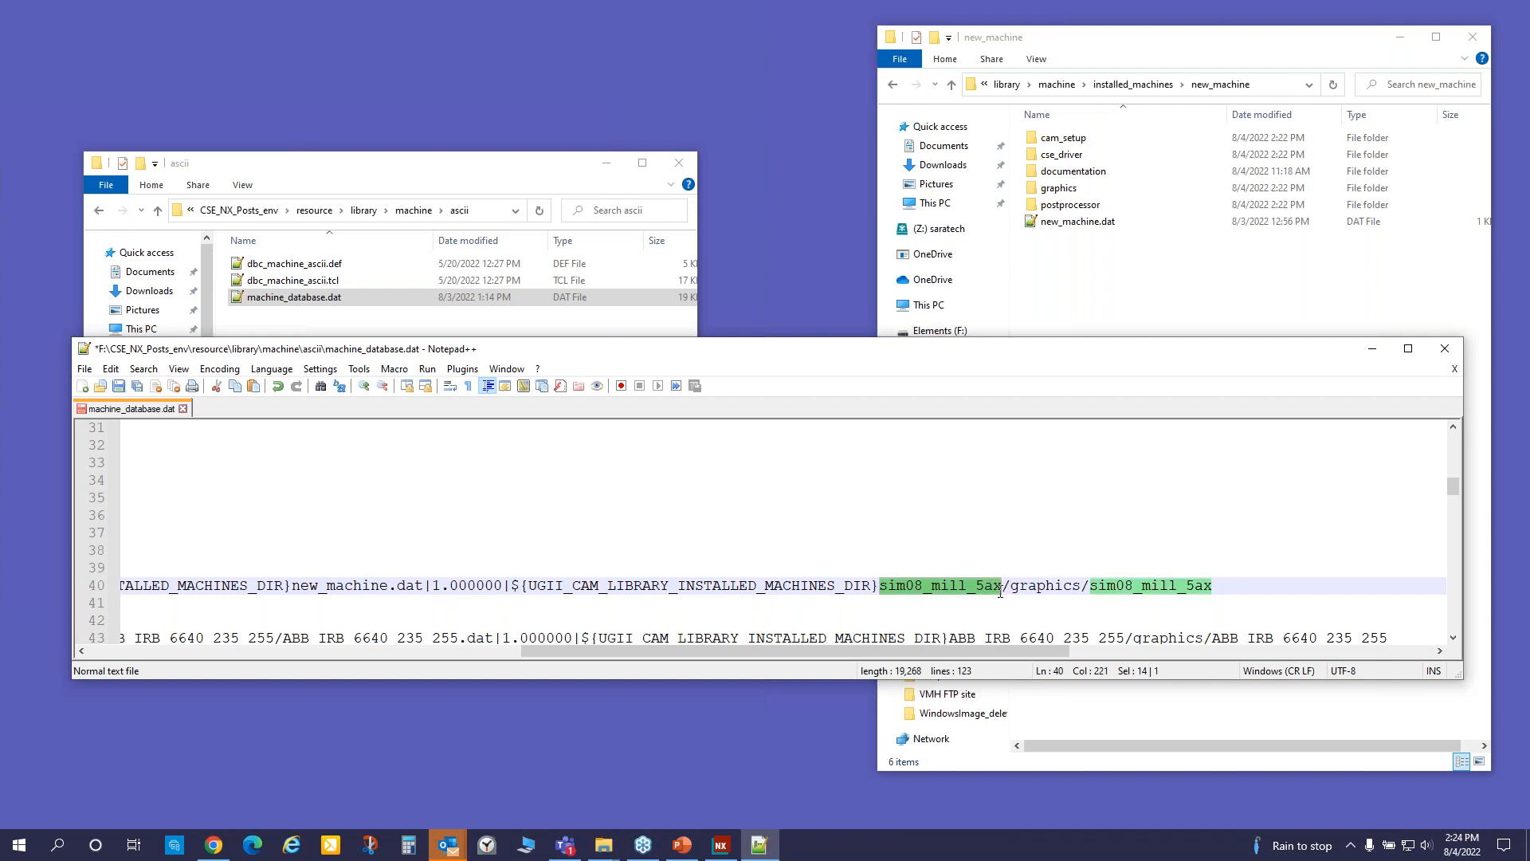
key(ctrl+v)
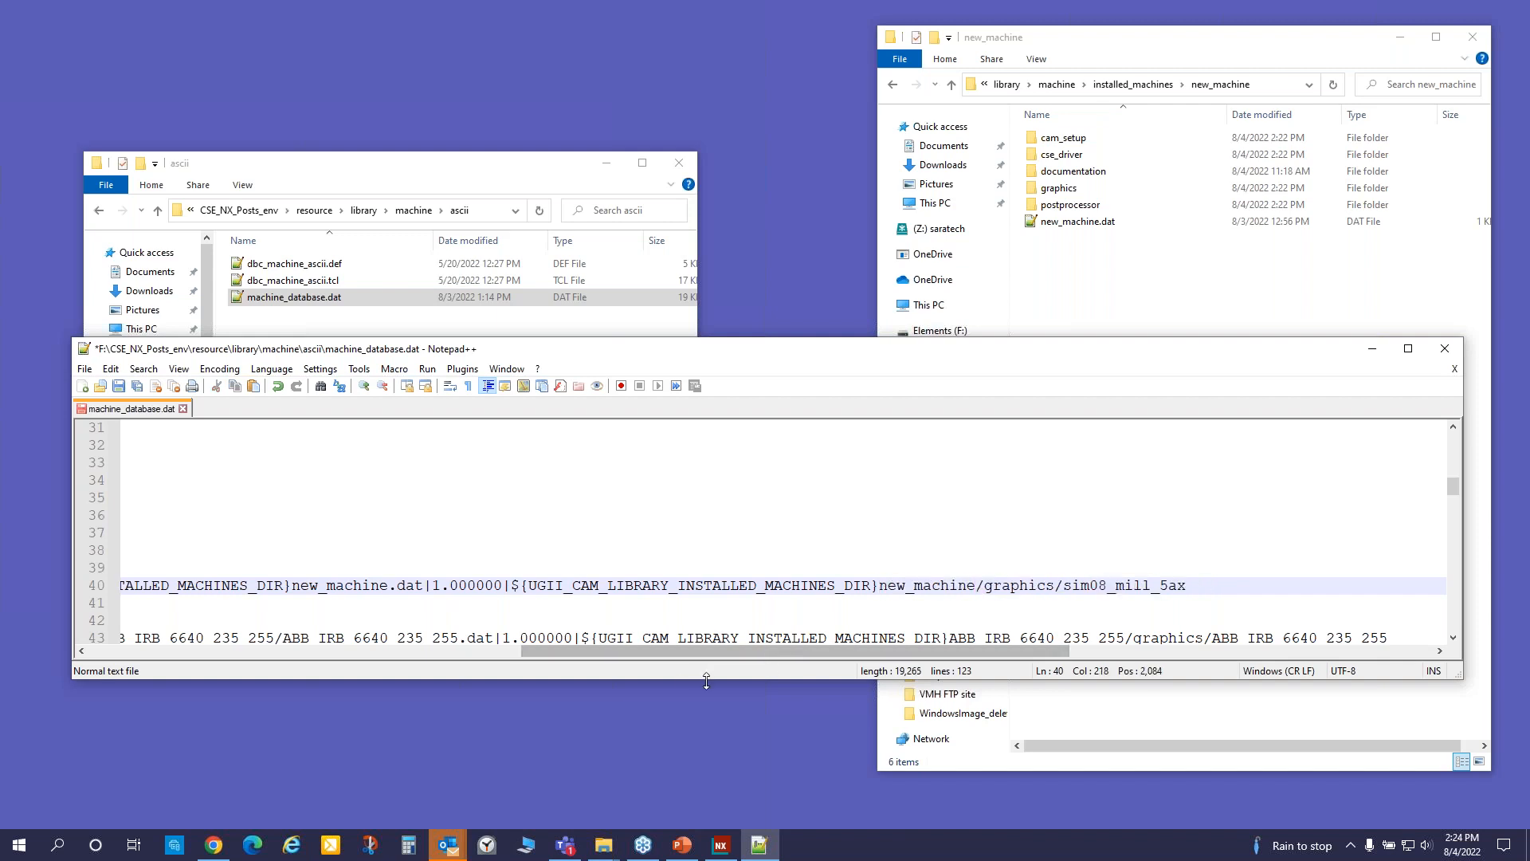
drag(768, 652, 571, 652)
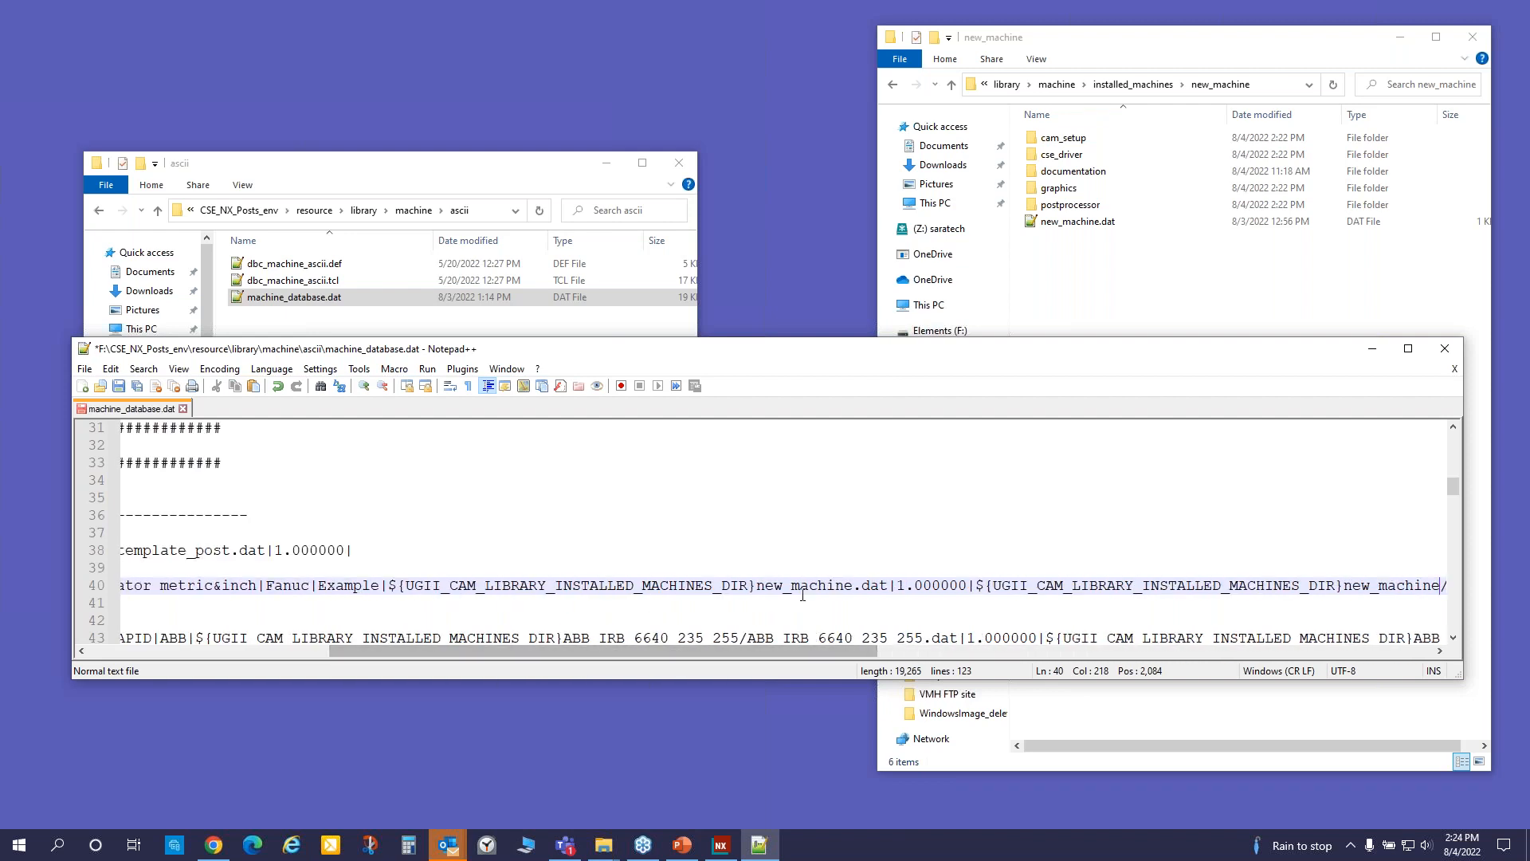
- Insert new_machine\ before new_machine.dat in the .dat file path of the new_machine line, then save and close machine_database.dat
click(757, 586)
text(new)
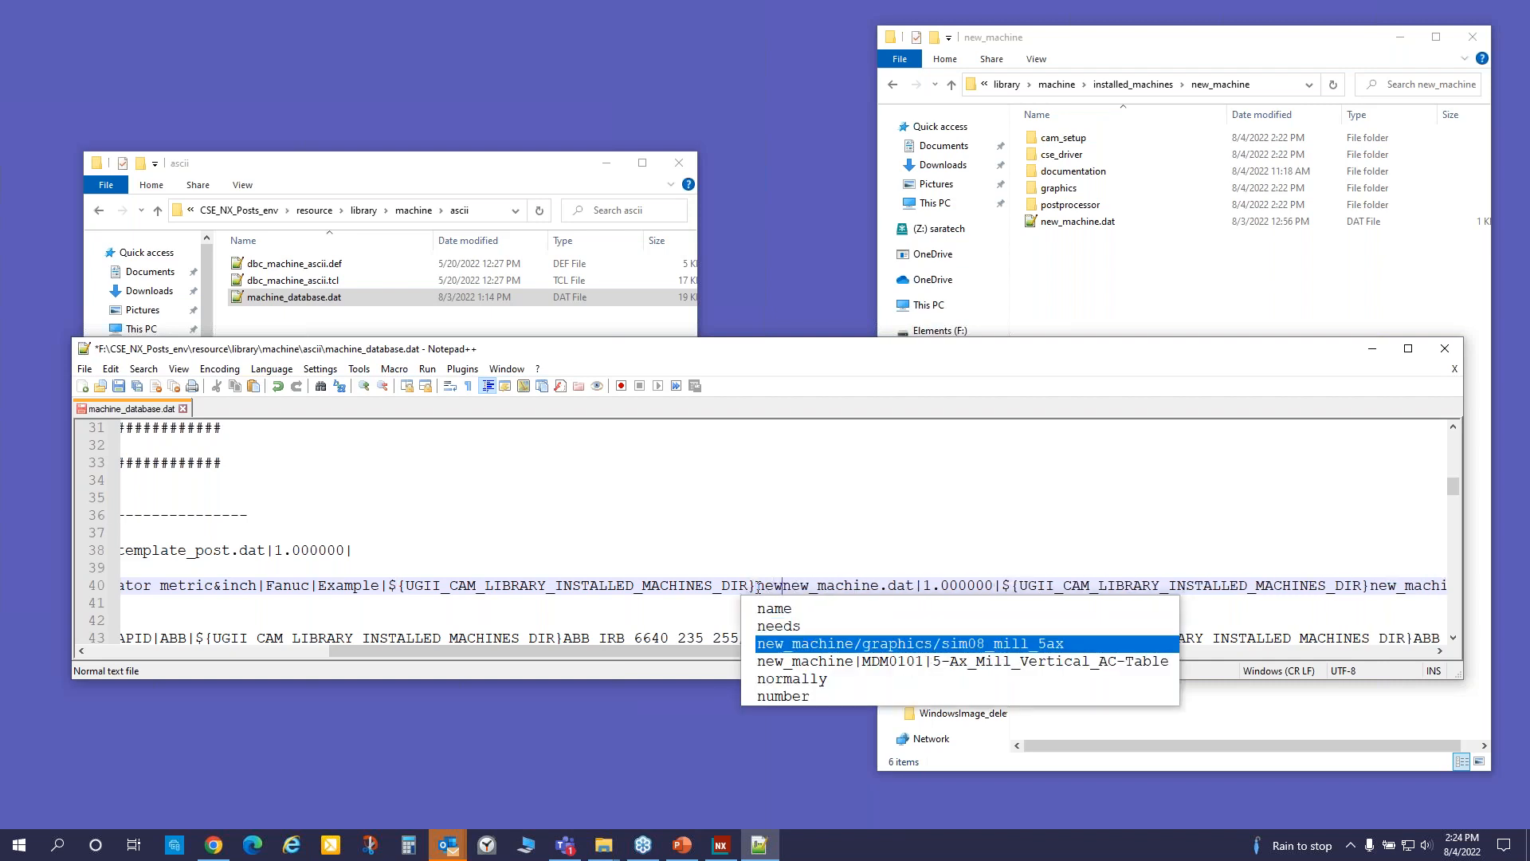
text(_machine)
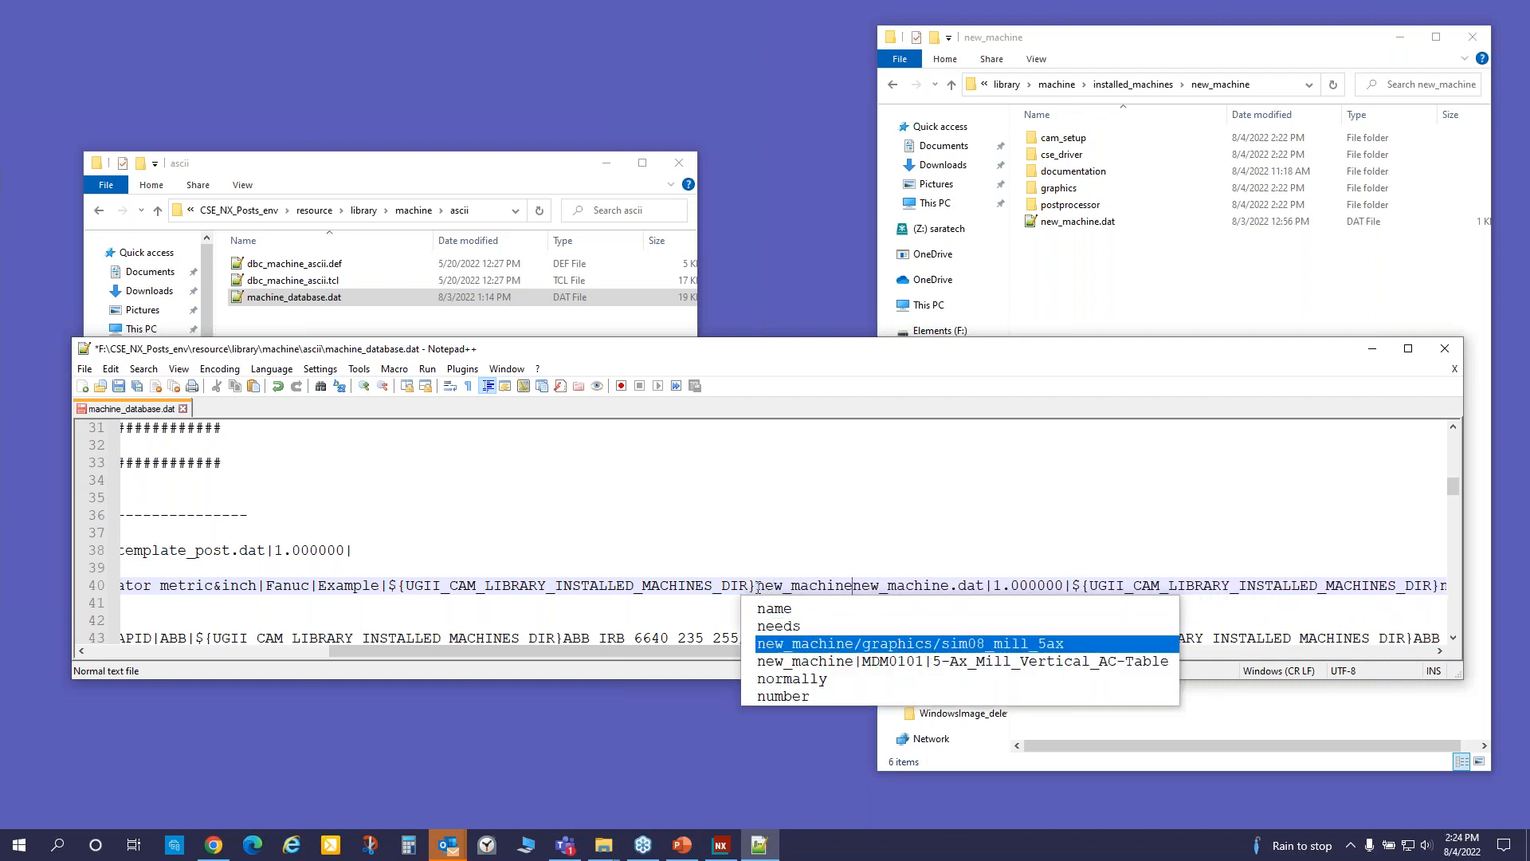
text(\)
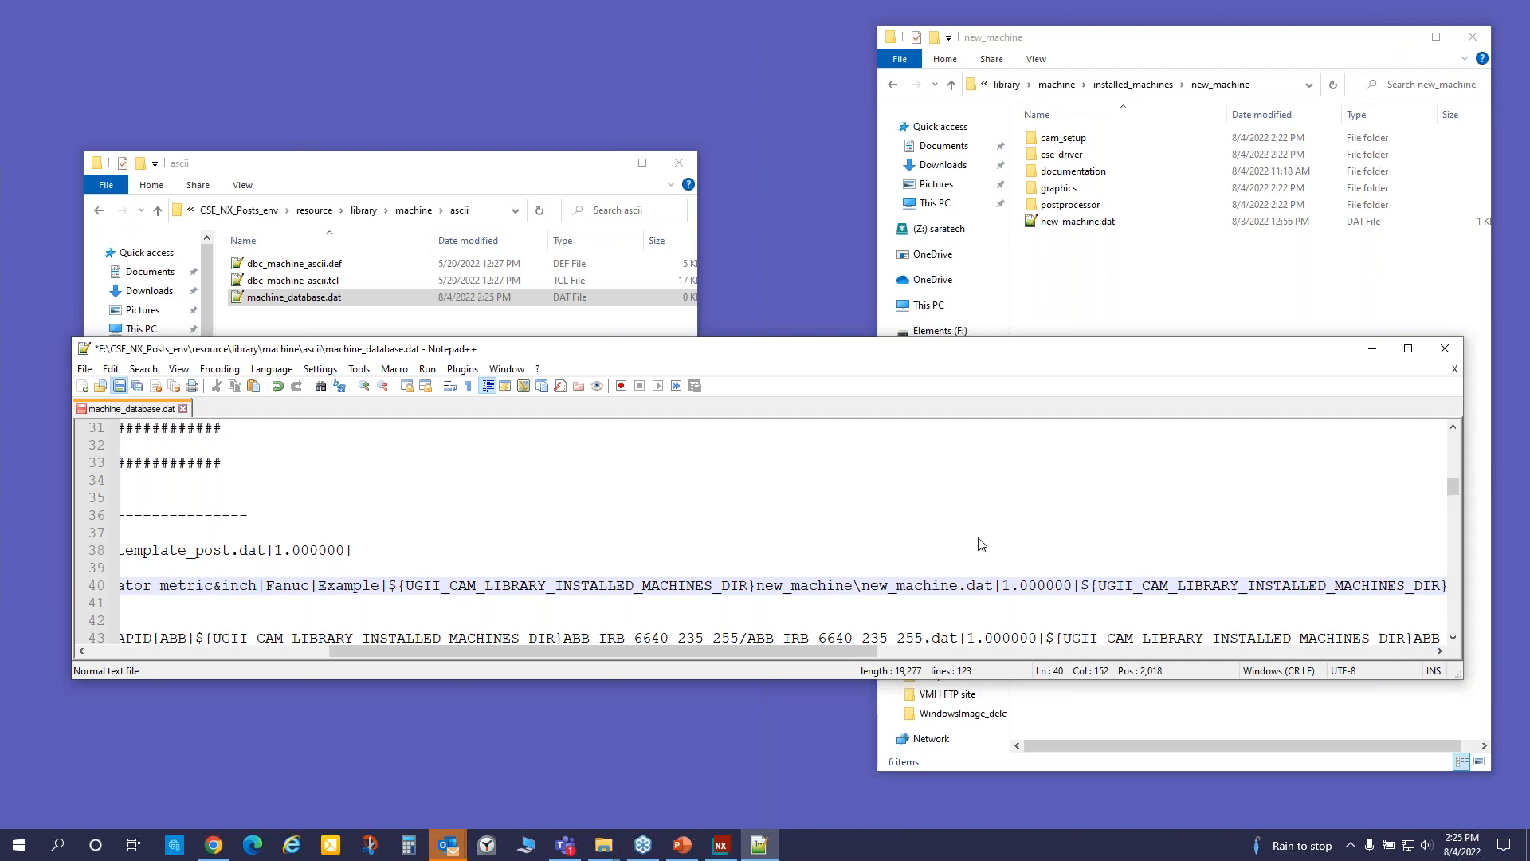
key(ctrl+s)
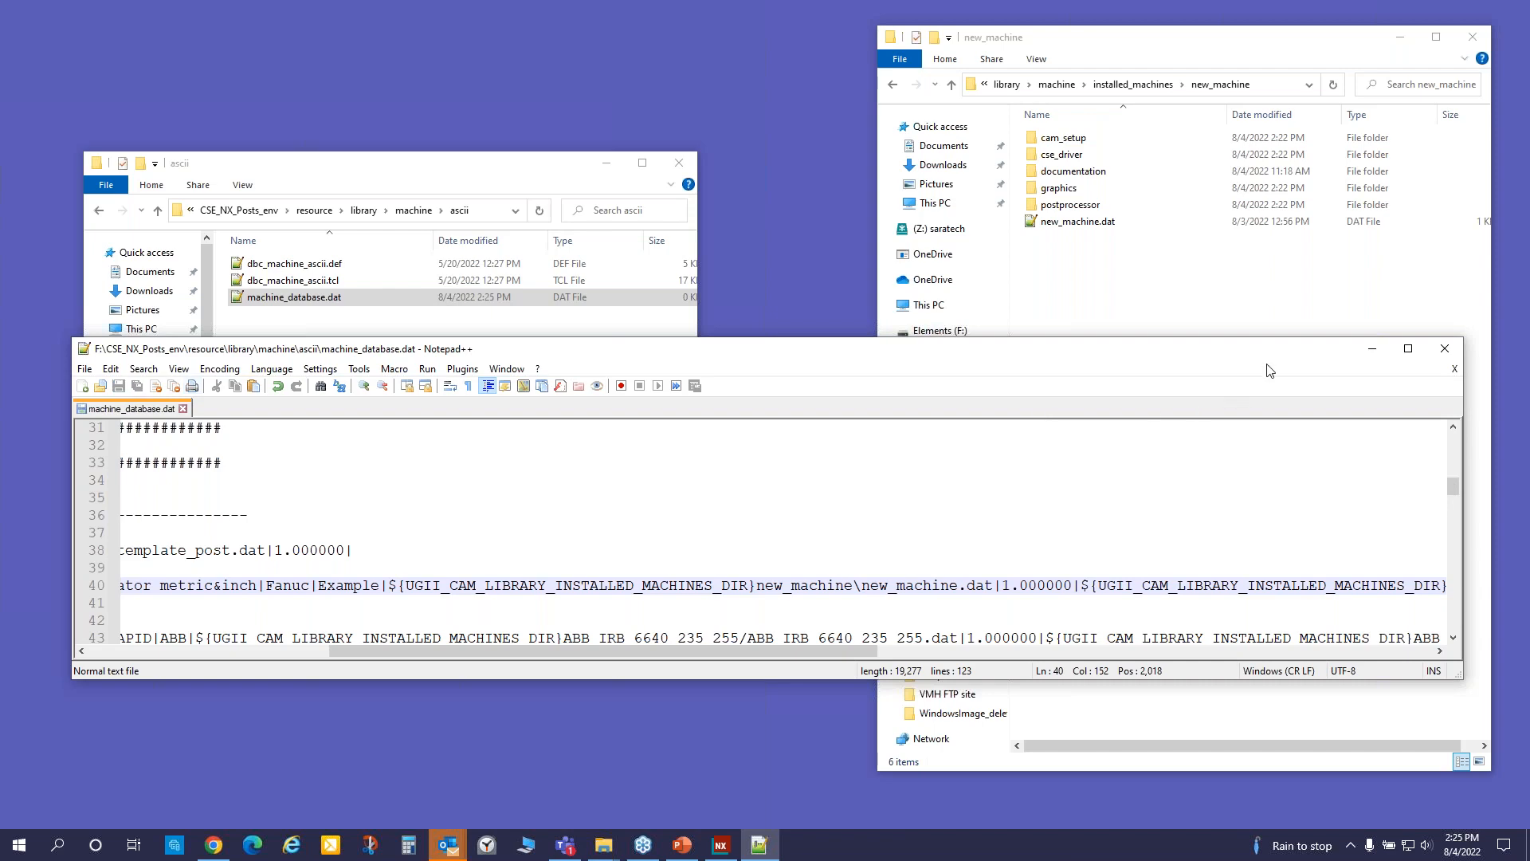
click(1445, 351)
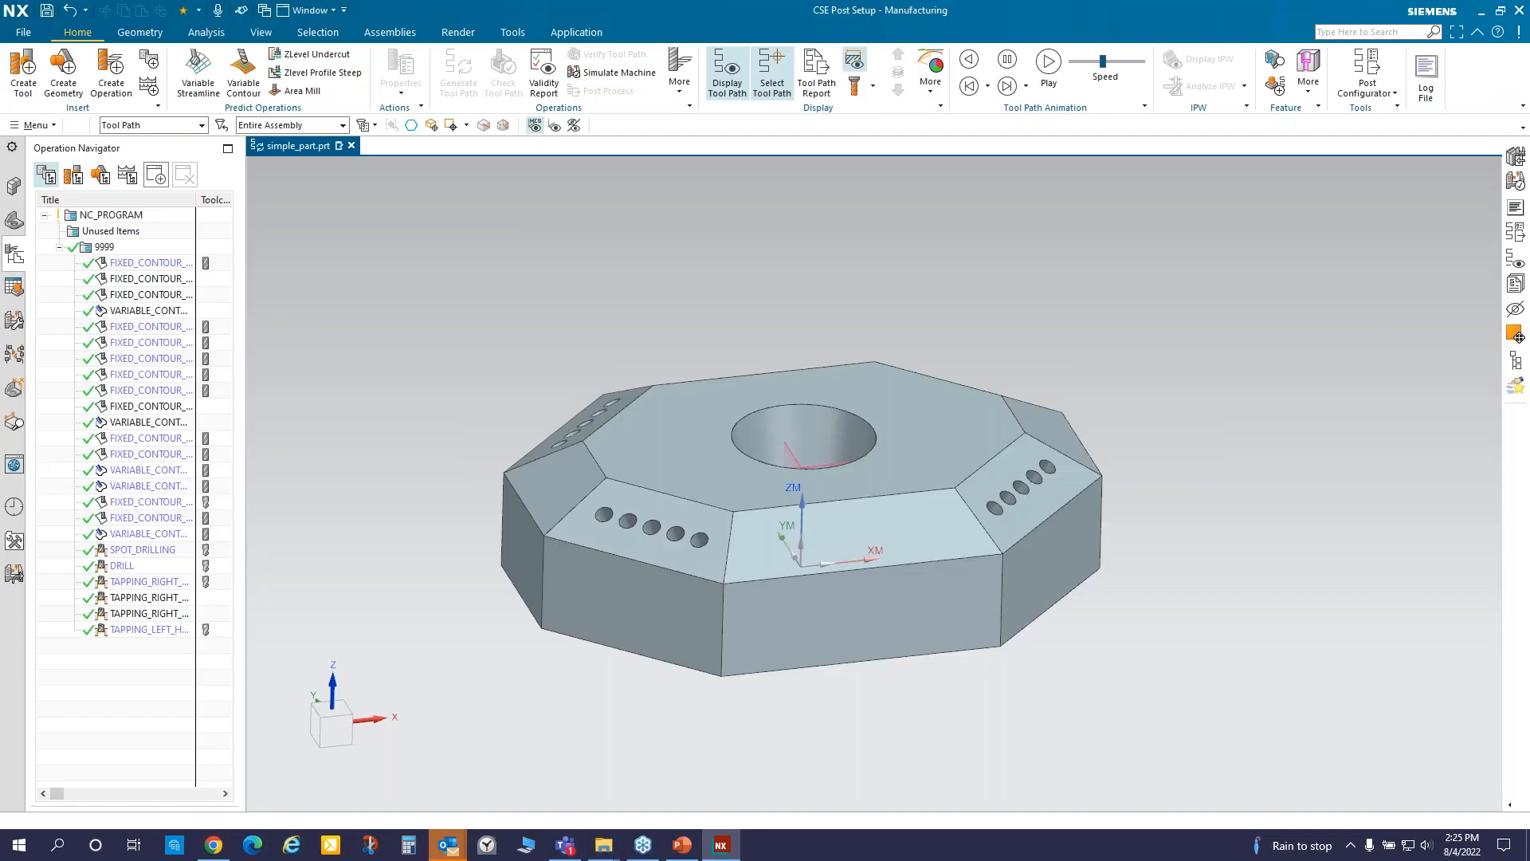
- Exit NX without saving simple_part.prt, restart it and reopen simple_part.prt from the history
click(1519, 10)
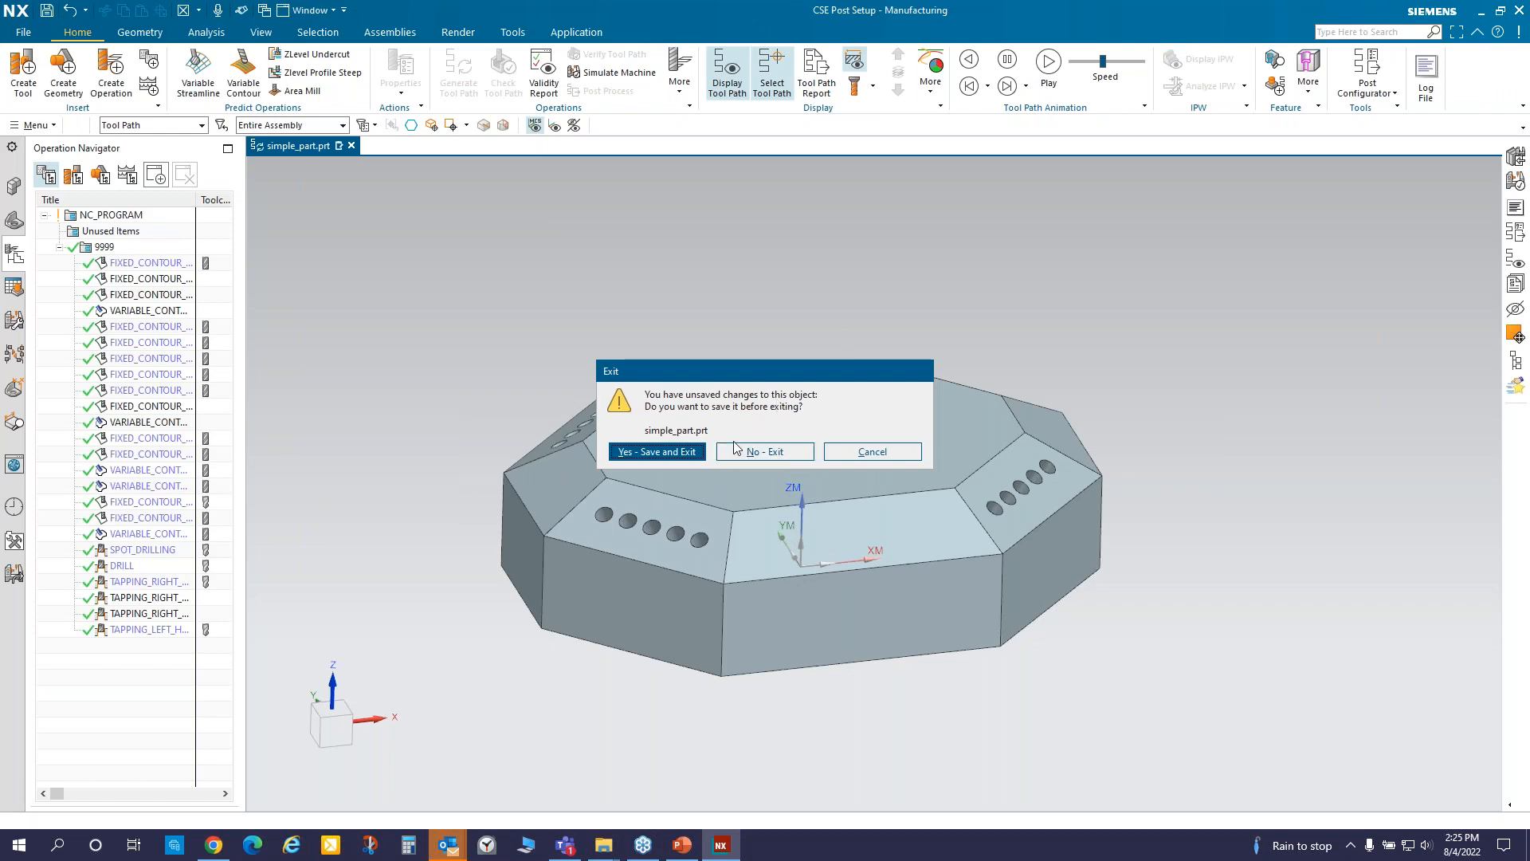
click(764, 452)
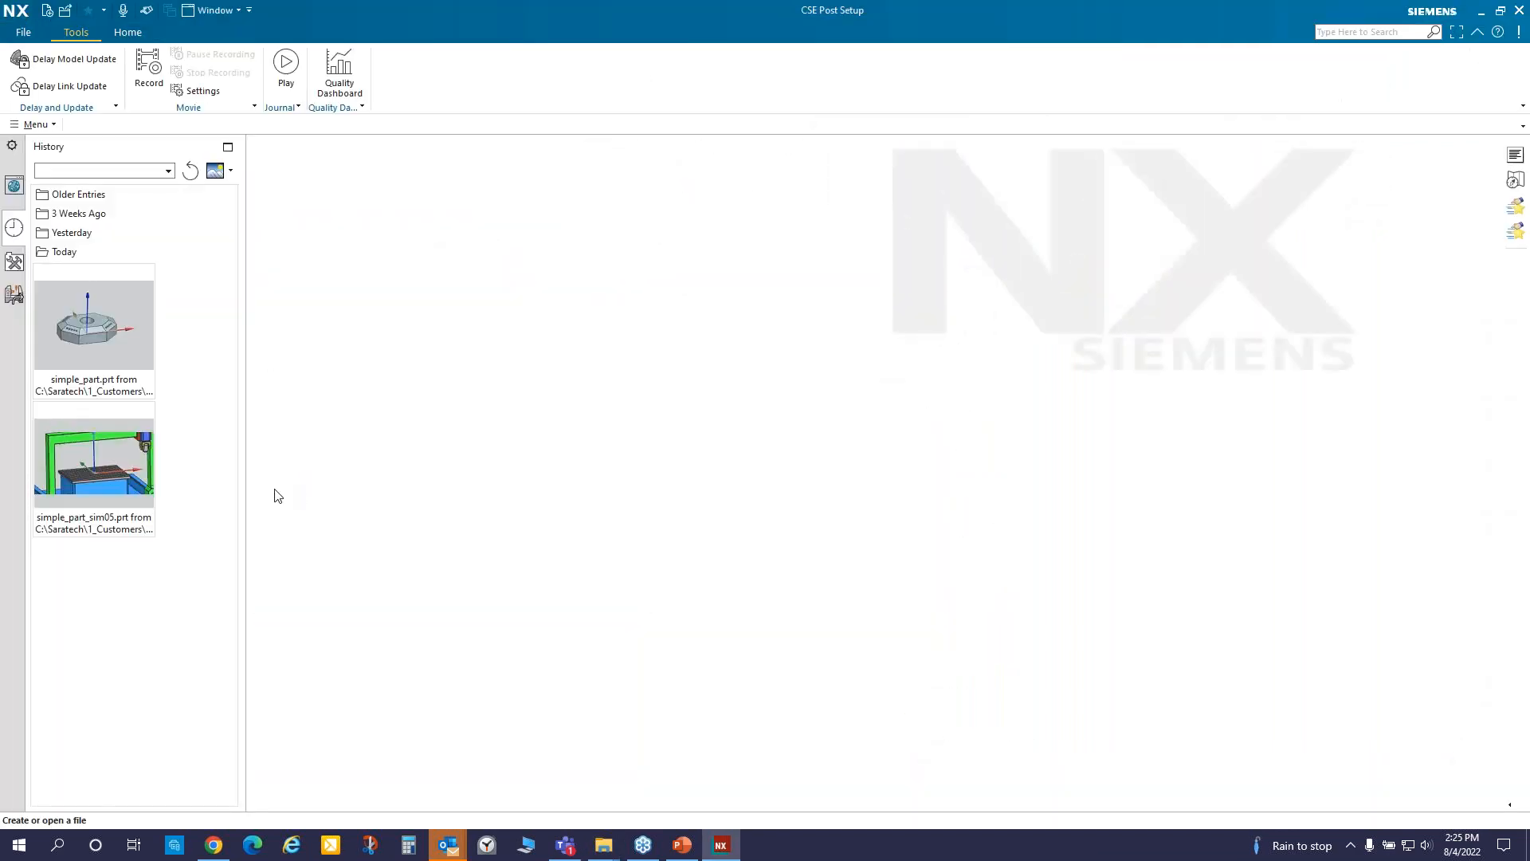
click(122, 363)
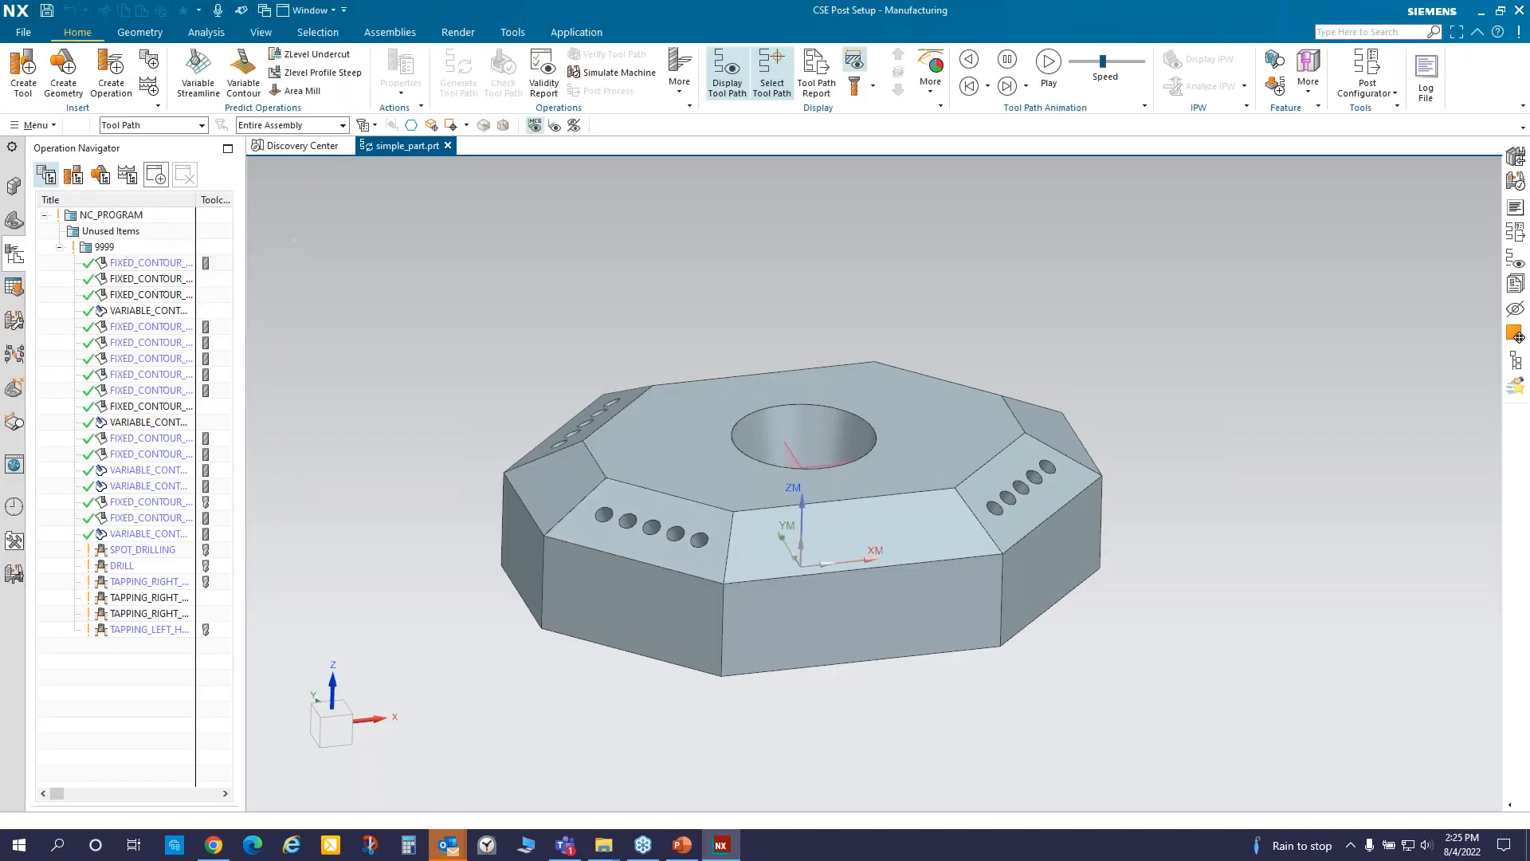
- Replace GENERIC_MACHINE in the machine tool view with new_machine retrieved from the MILL class of the machine library
click(103, 248)
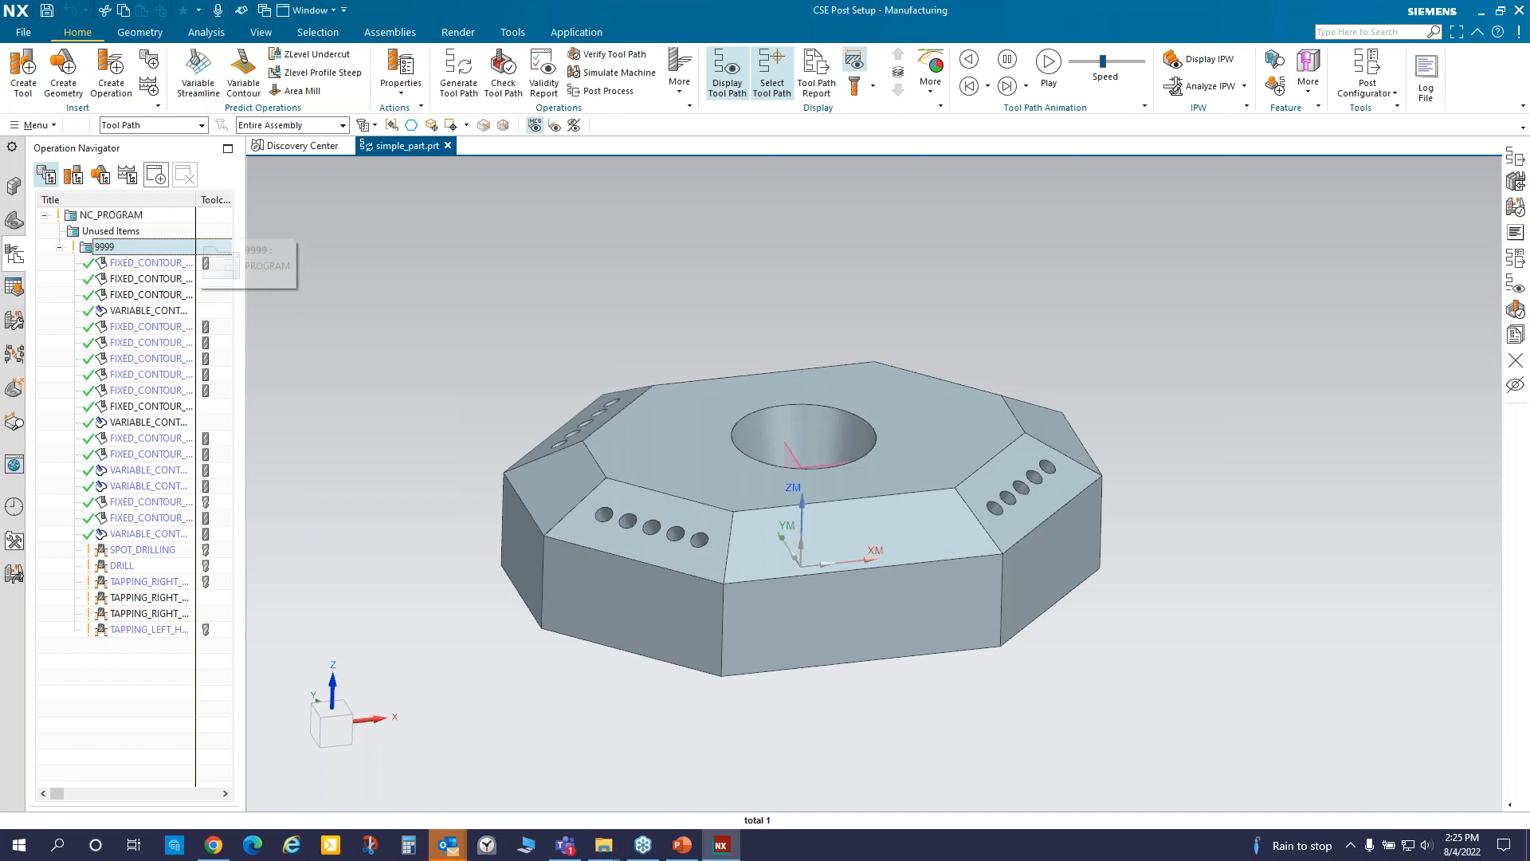
click(73, 175)
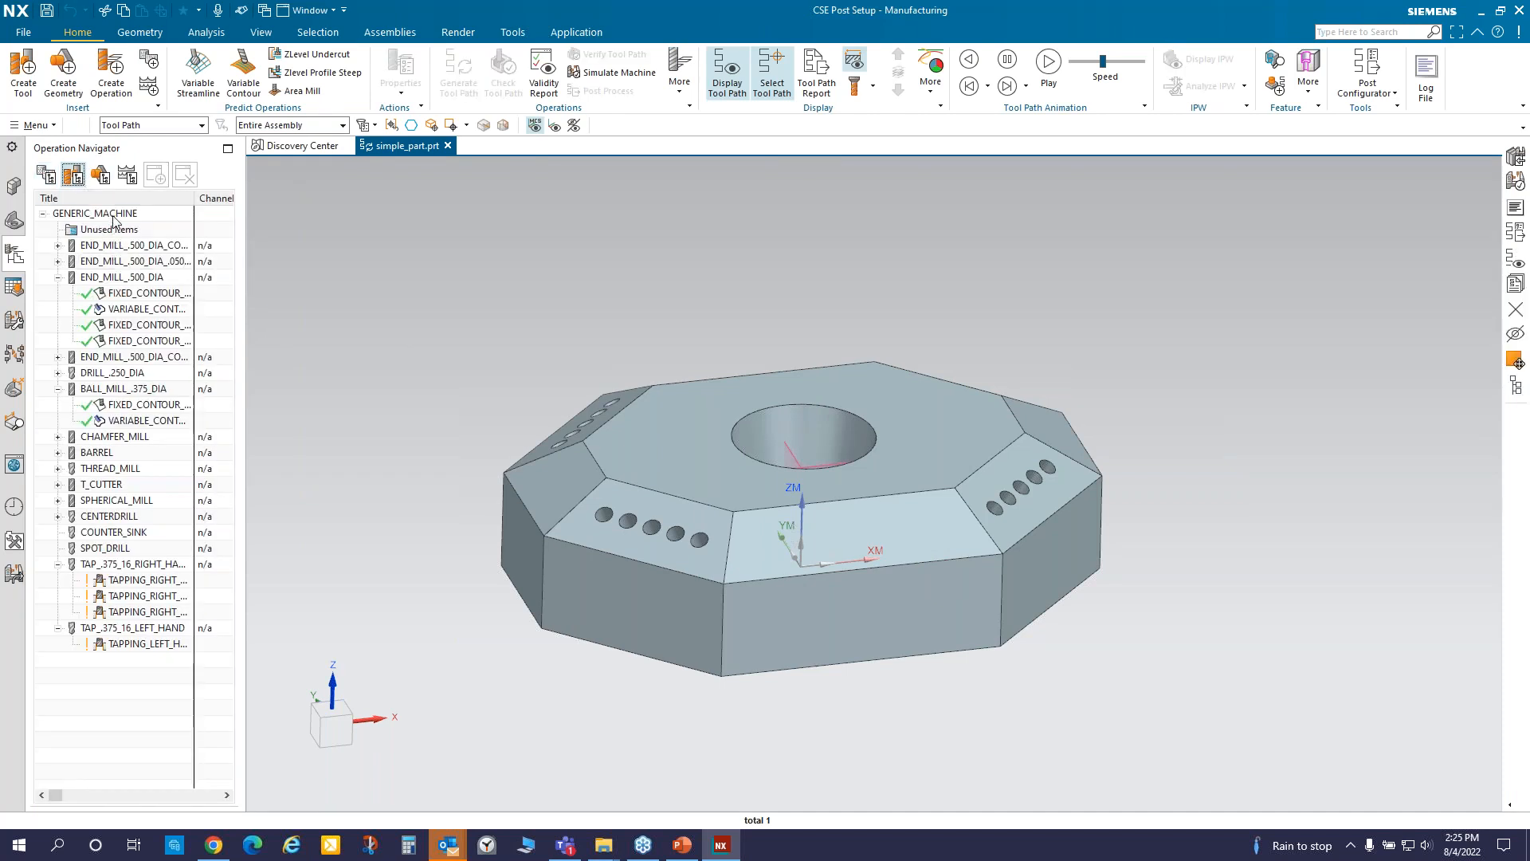
double_click(113, 217)
click(625, 249)
double_click(470, 265)
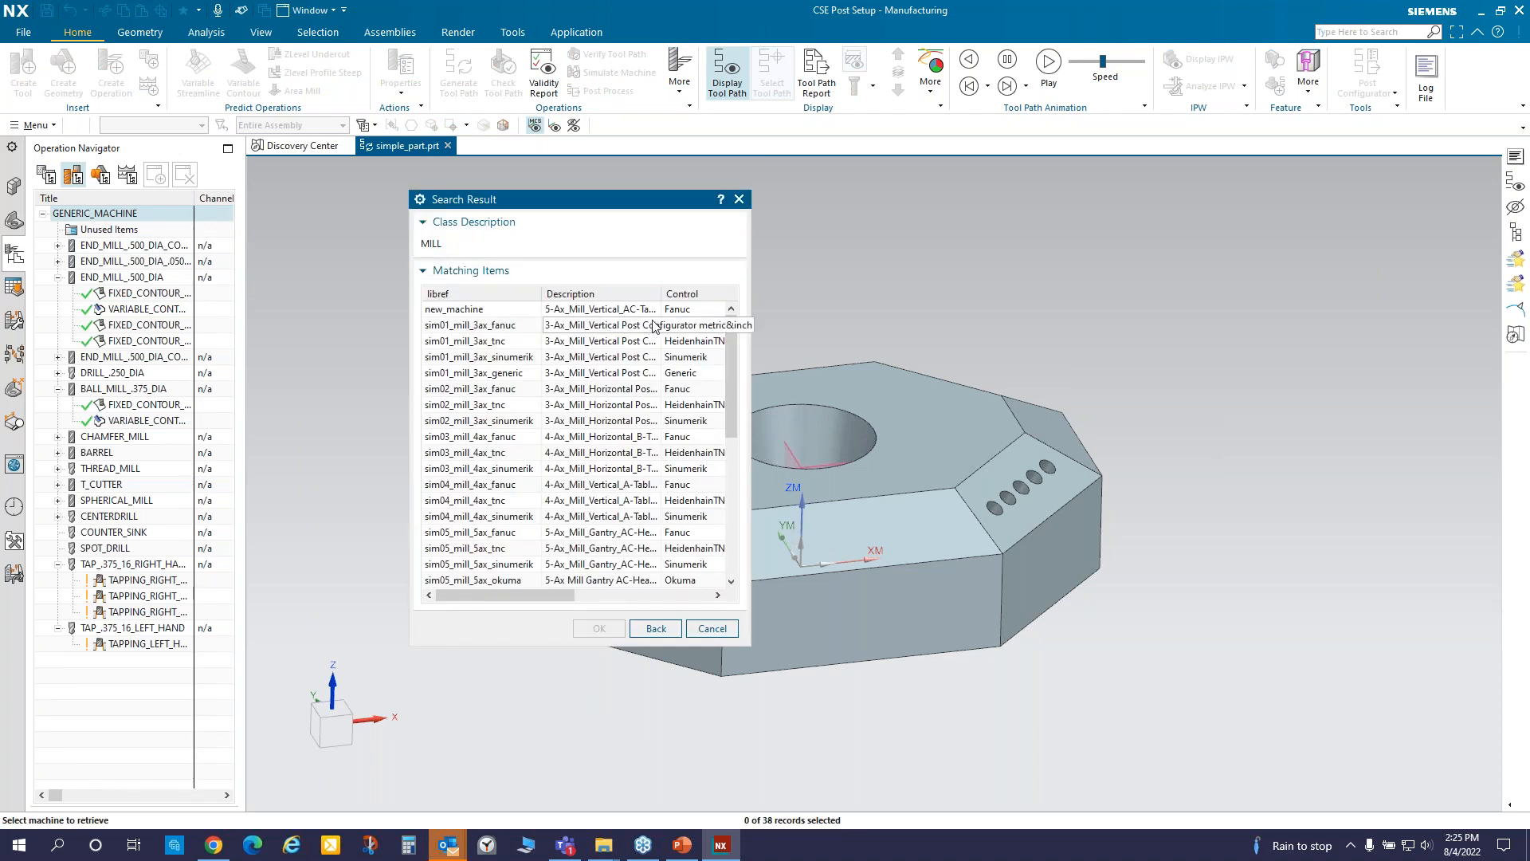
drag(750, 337, 1241, 341)
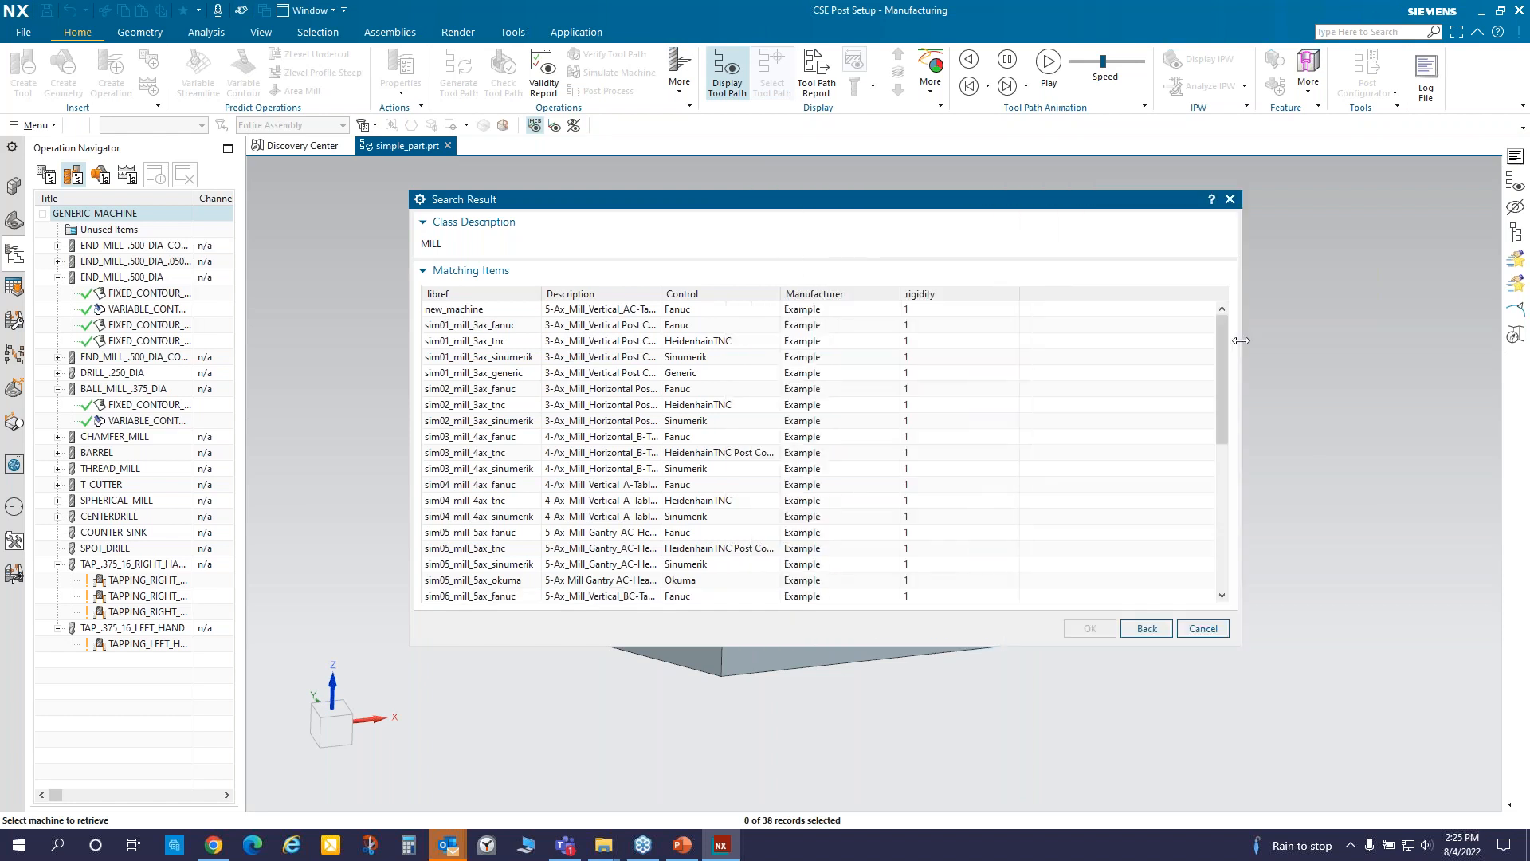
double_click(451, 310)
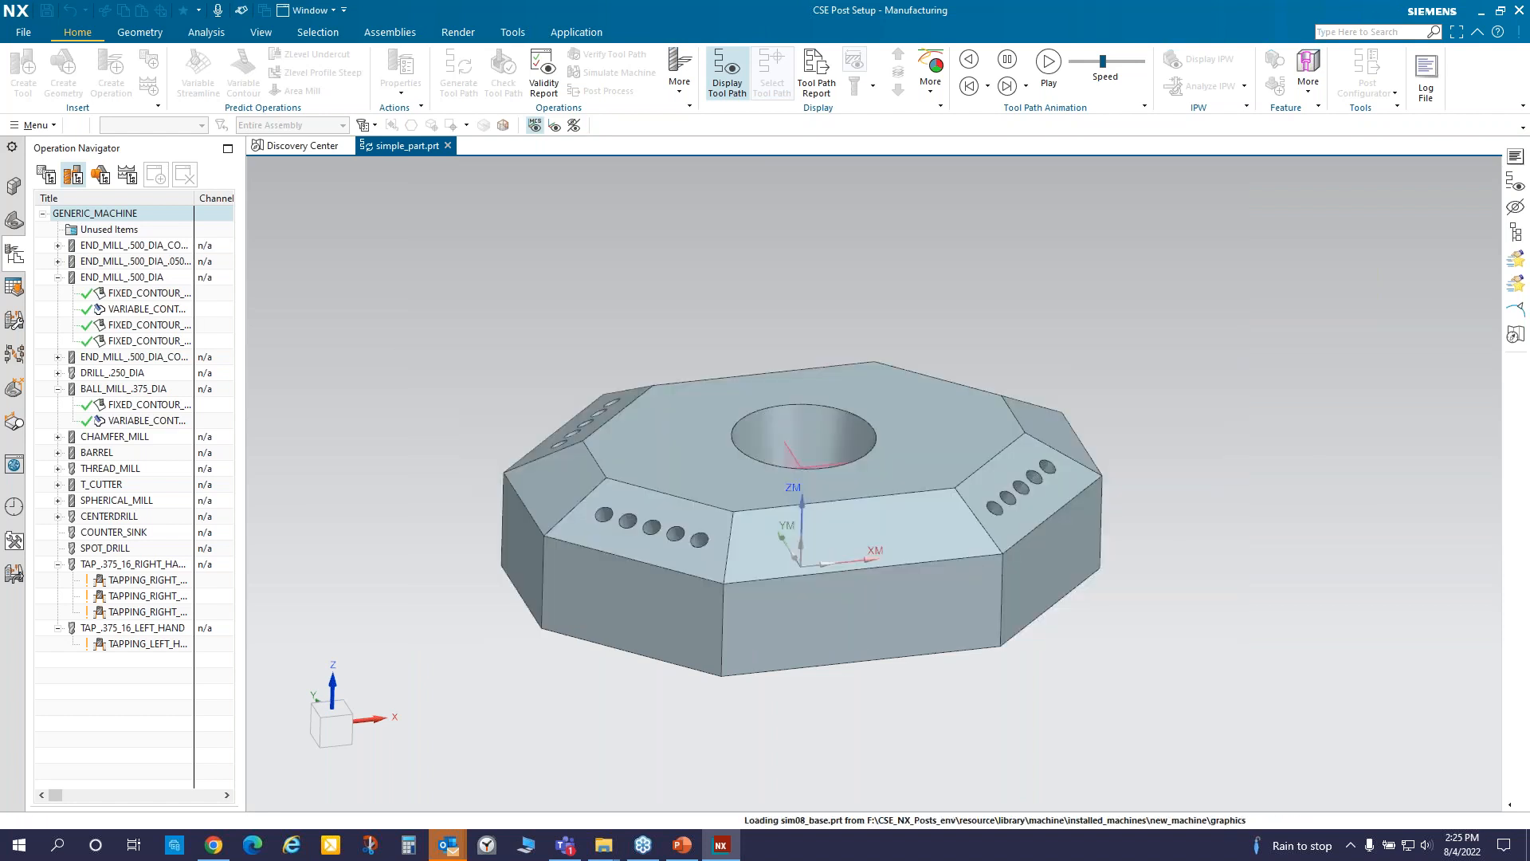
- Mount the part on the new machine using the Use Part Mount Junction positioning, and close the machine replacement report
click(577, 249)
click(578, 290)
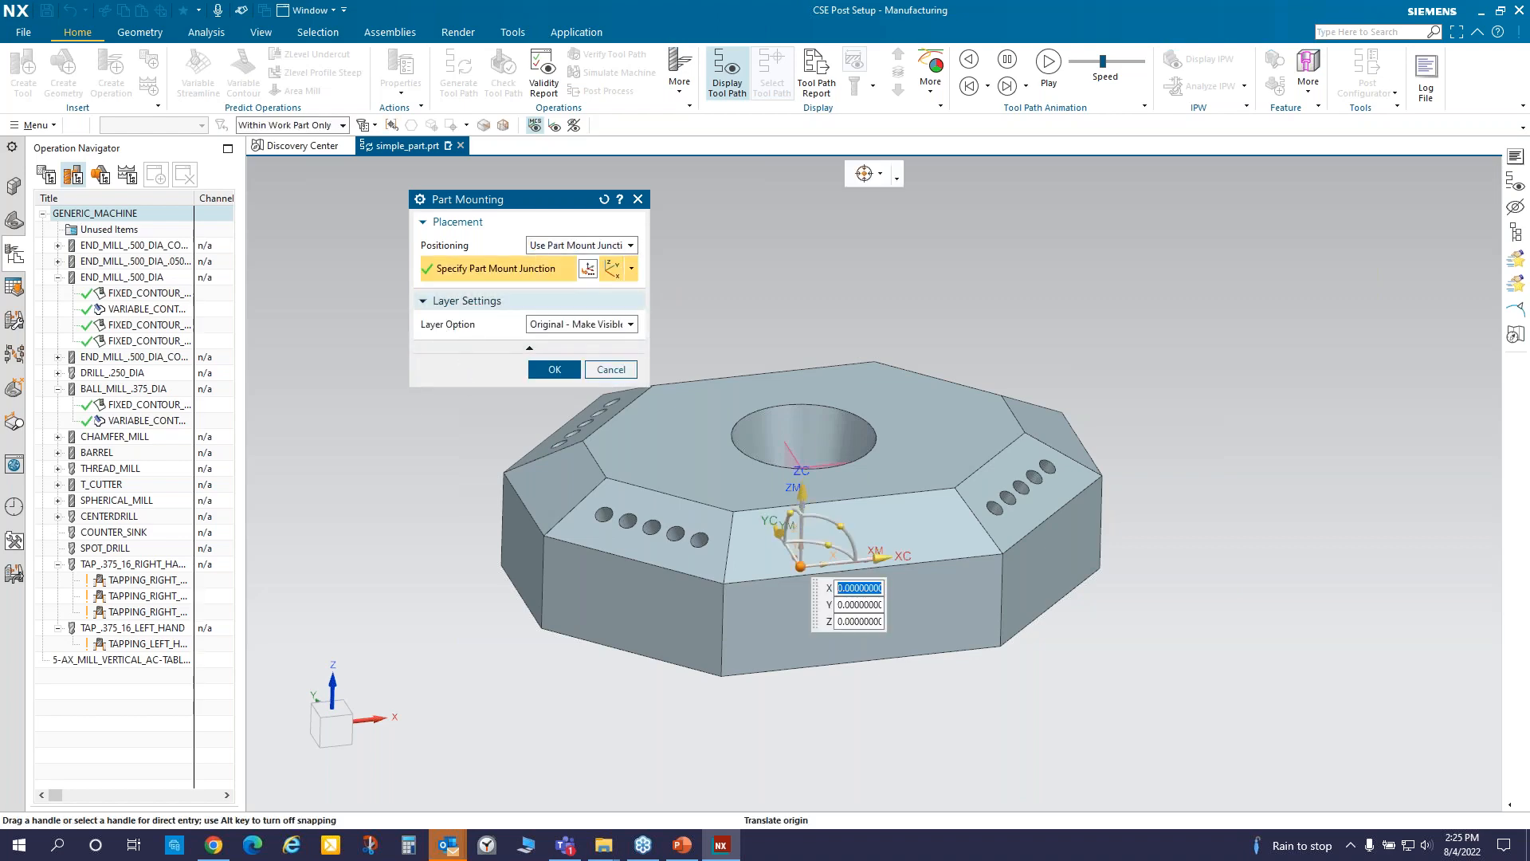
click(568, 371)
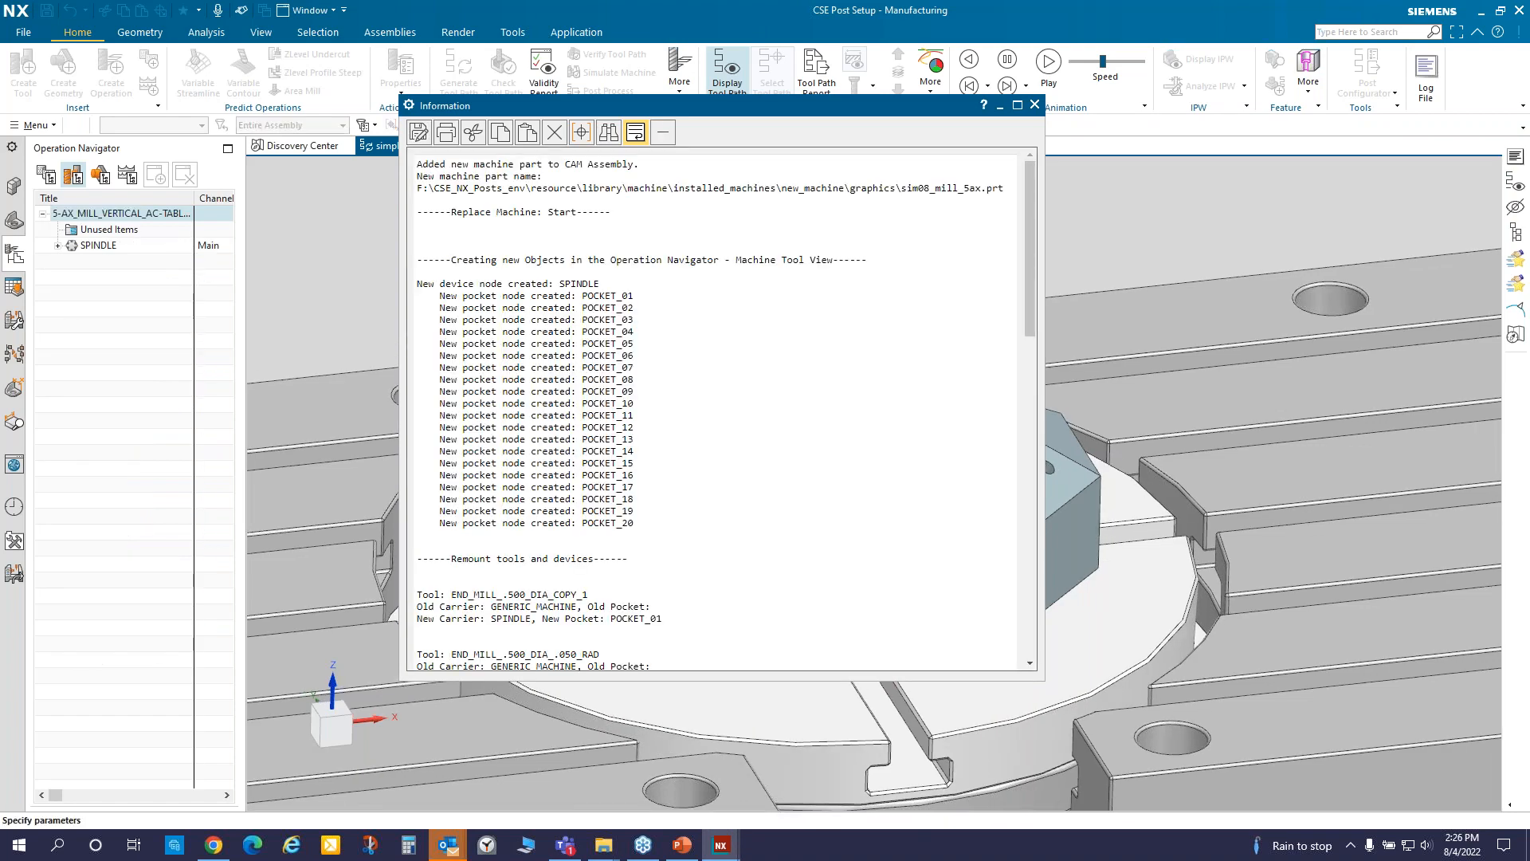
click(1035, 105)
click(548, 488)
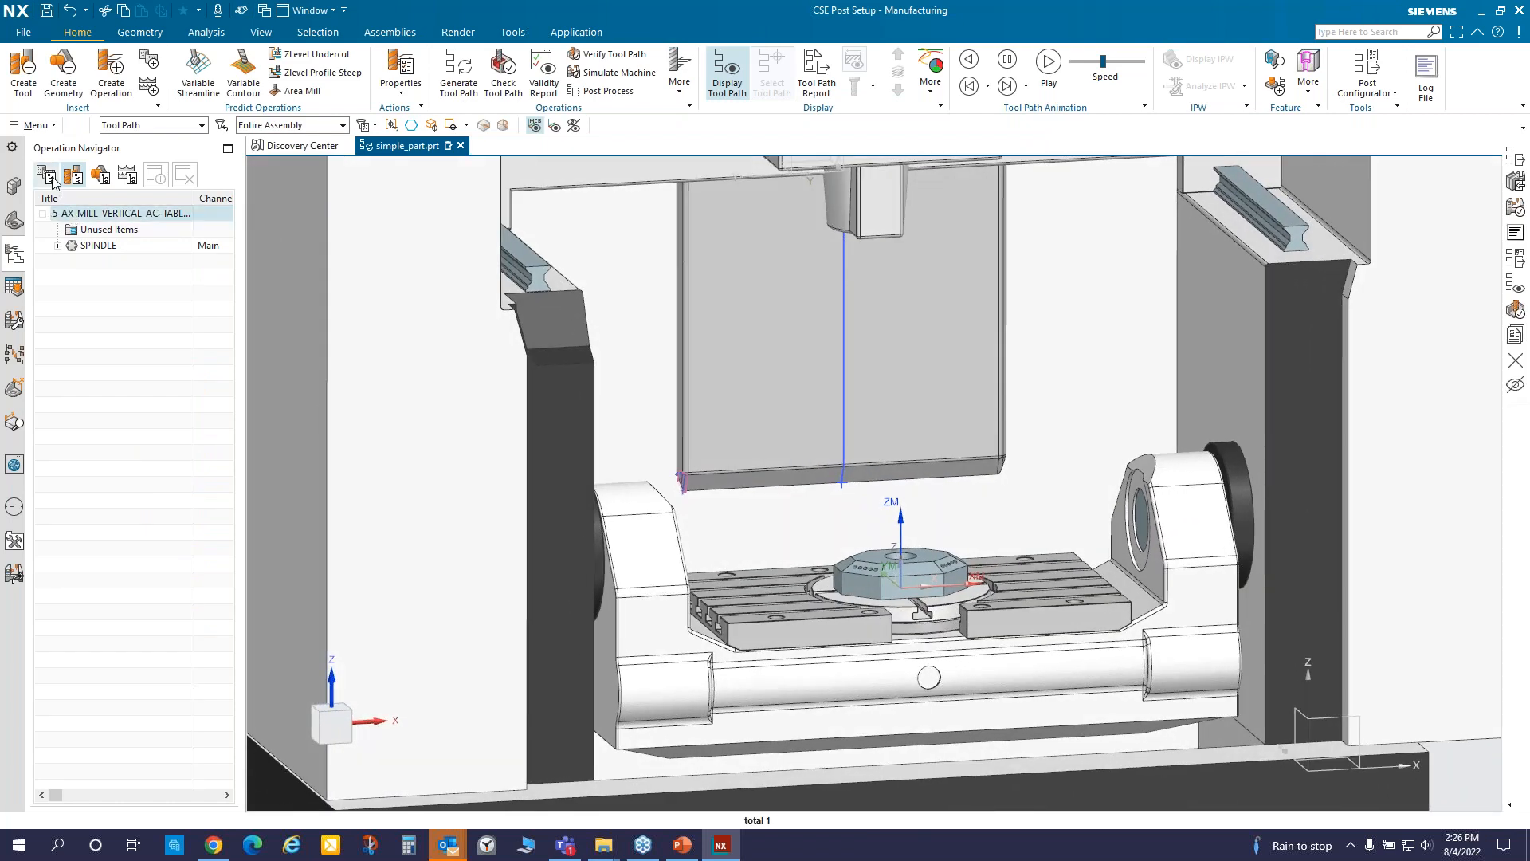
- Postprocess program group 9999 with the 5-Ax_Mill_Vertical_AC-Table_PC post, review the listed header, tool list and NC code, and close the listing
click(47, 175)
click(99, 249)
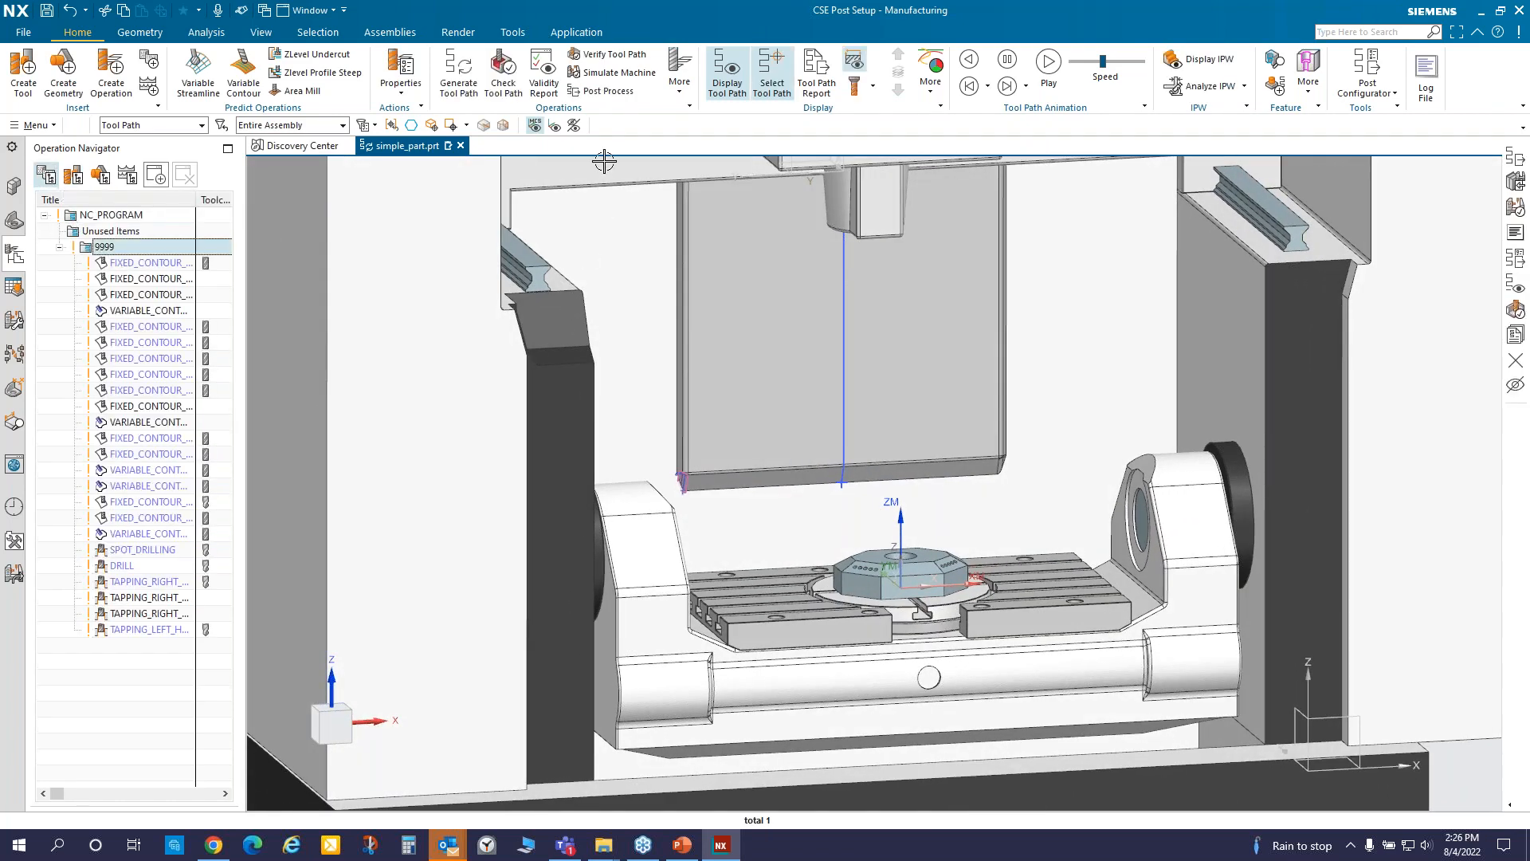
click(608, 91)
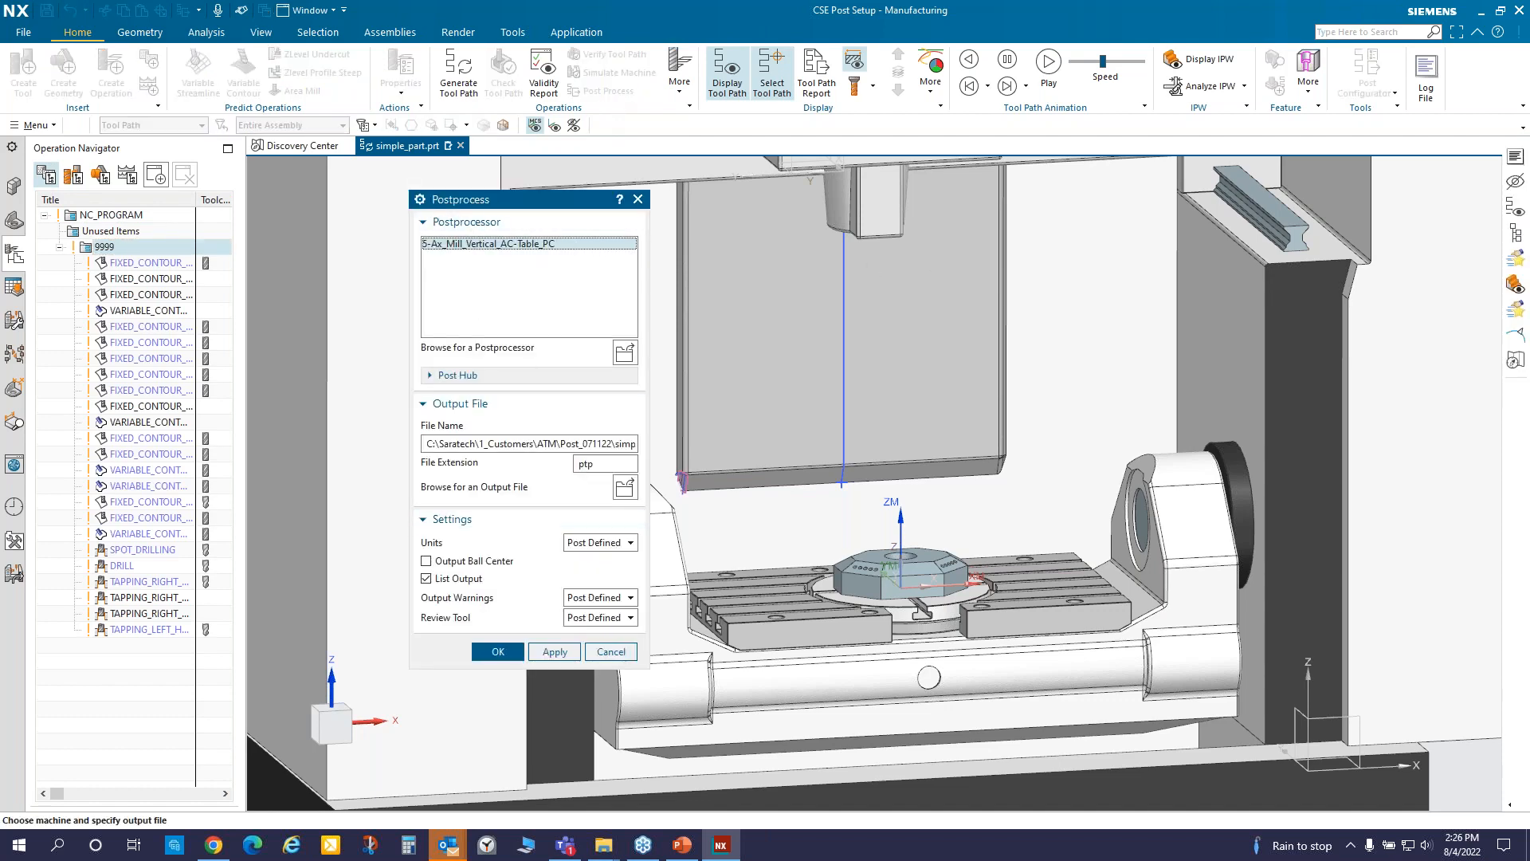
click(505, 653)
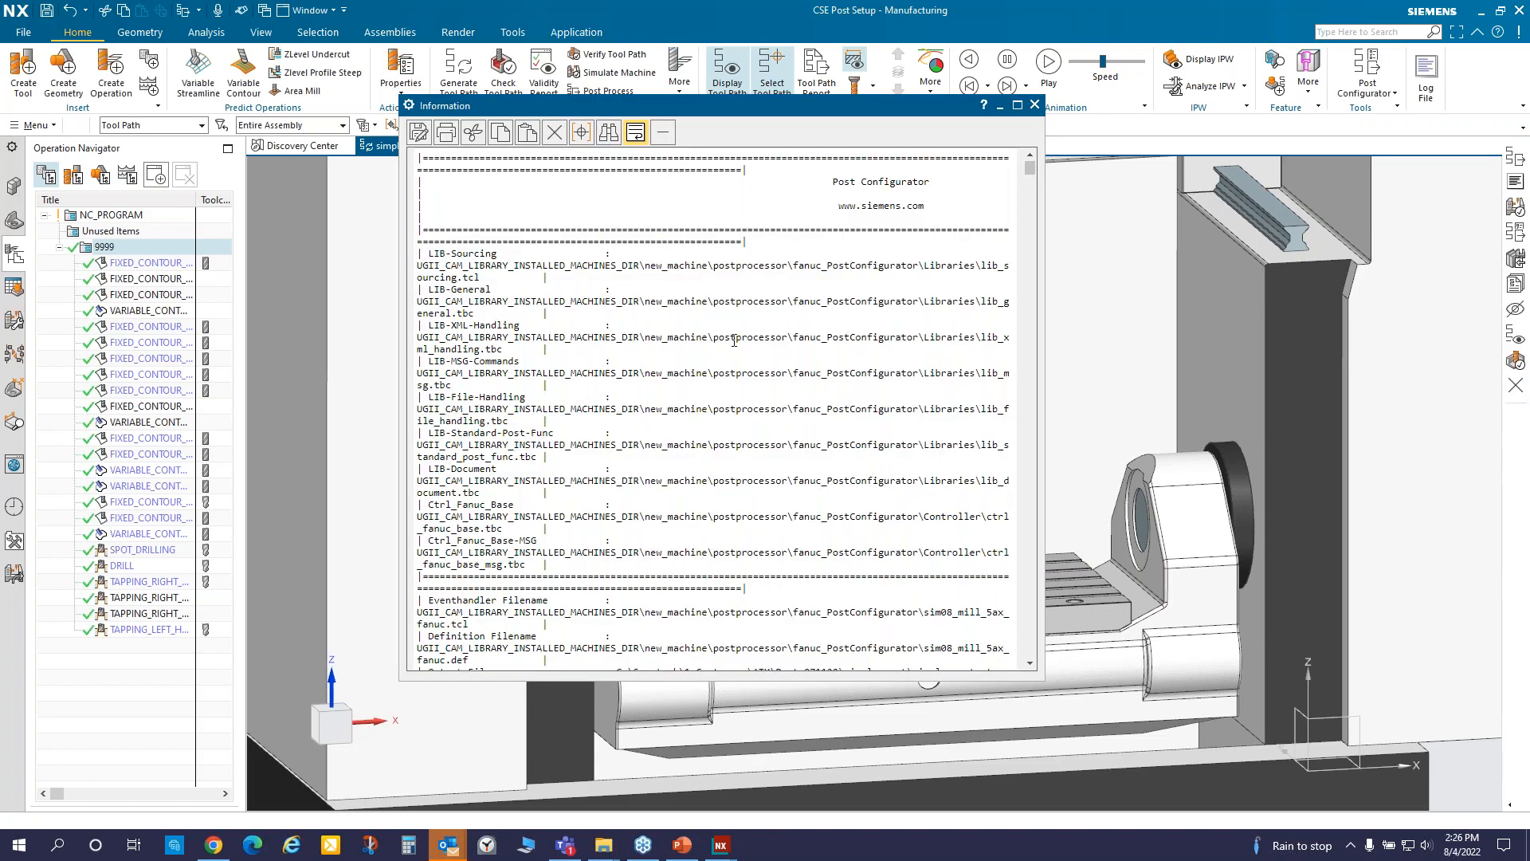
scroll(996, 201, down, 15)
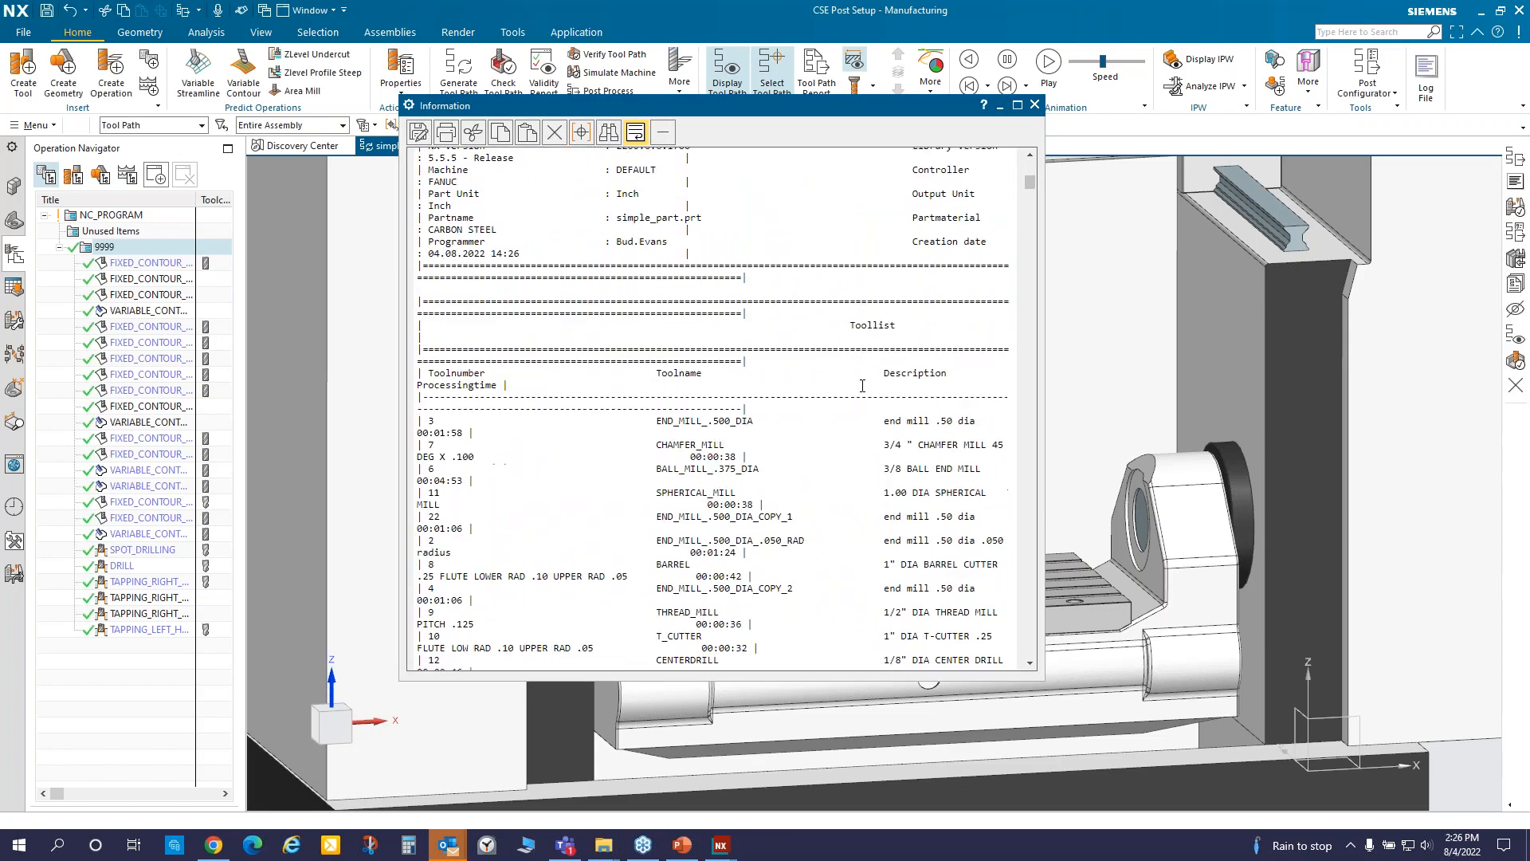
scroll(863, 386, down, 20)
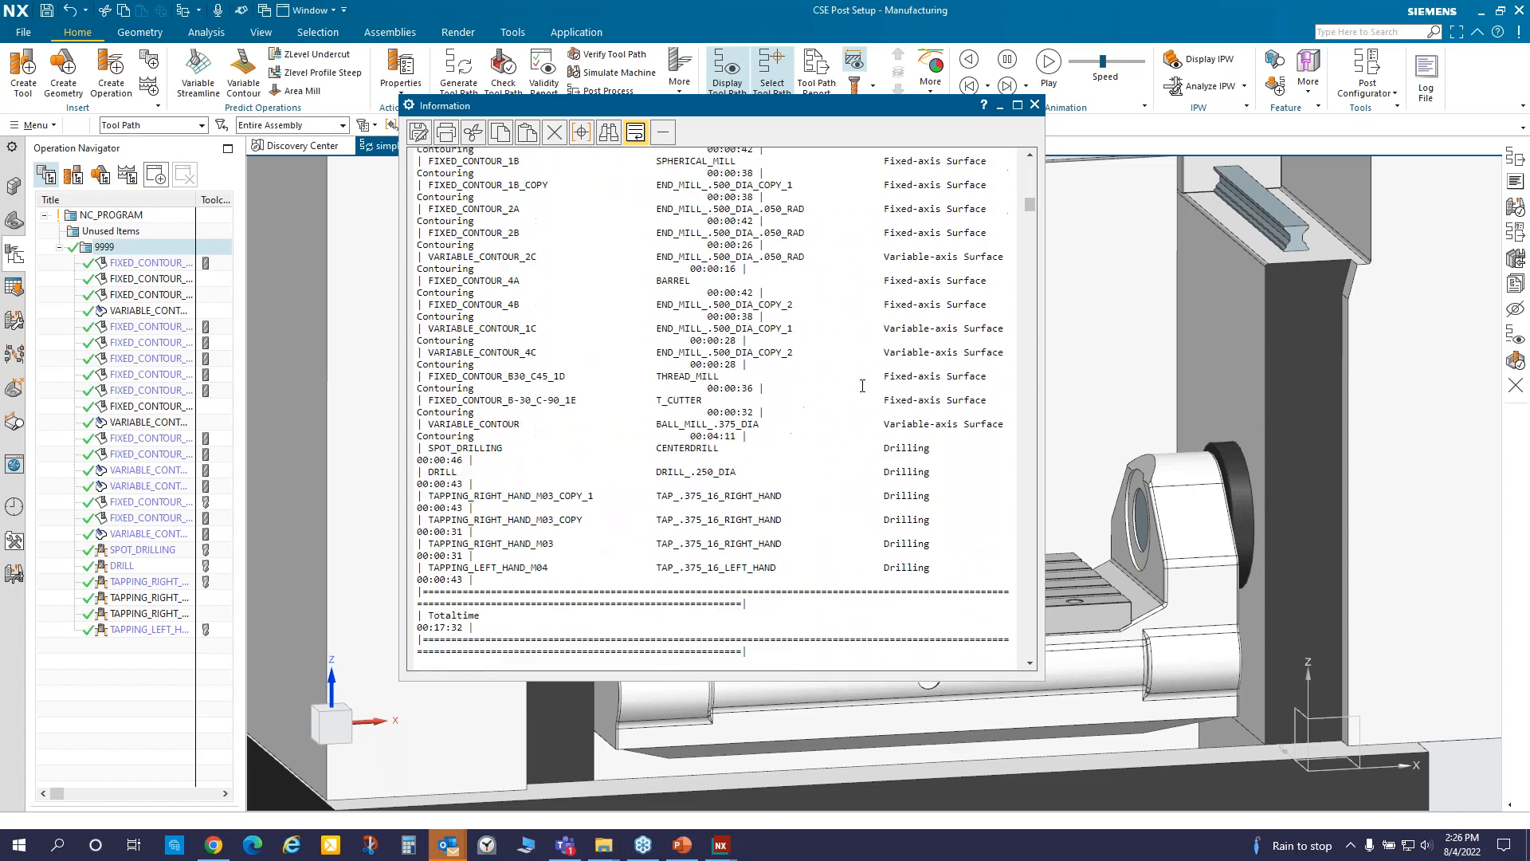
scroll(862, 386, down, 8)
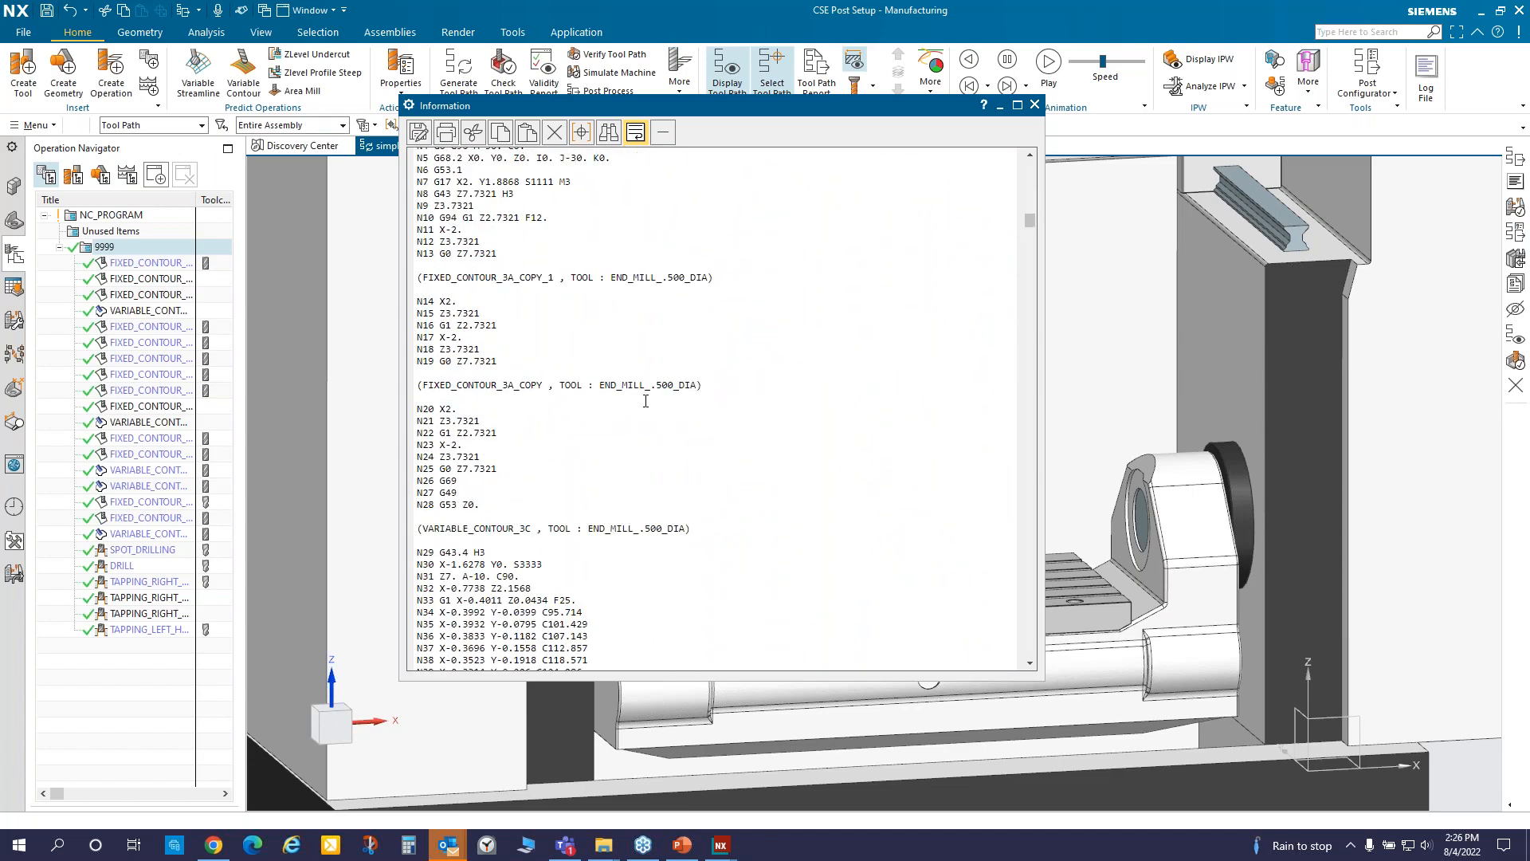
click(1035, 105)
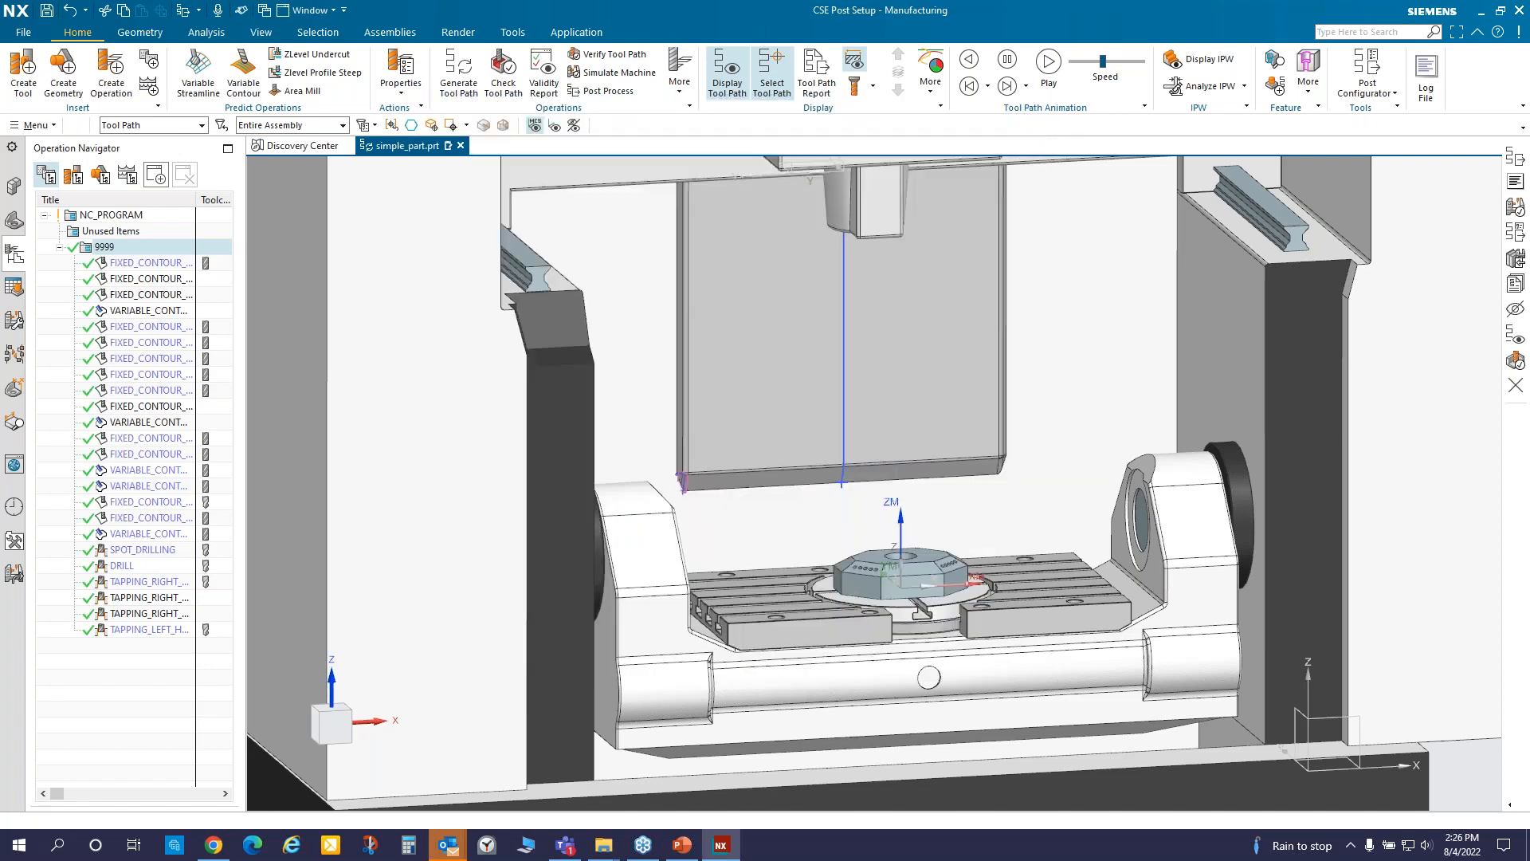
- Switch to the PowerPoint presentation, view the slide on adding posts to the machine.dat file, and return to NX
key(alt+Tab)
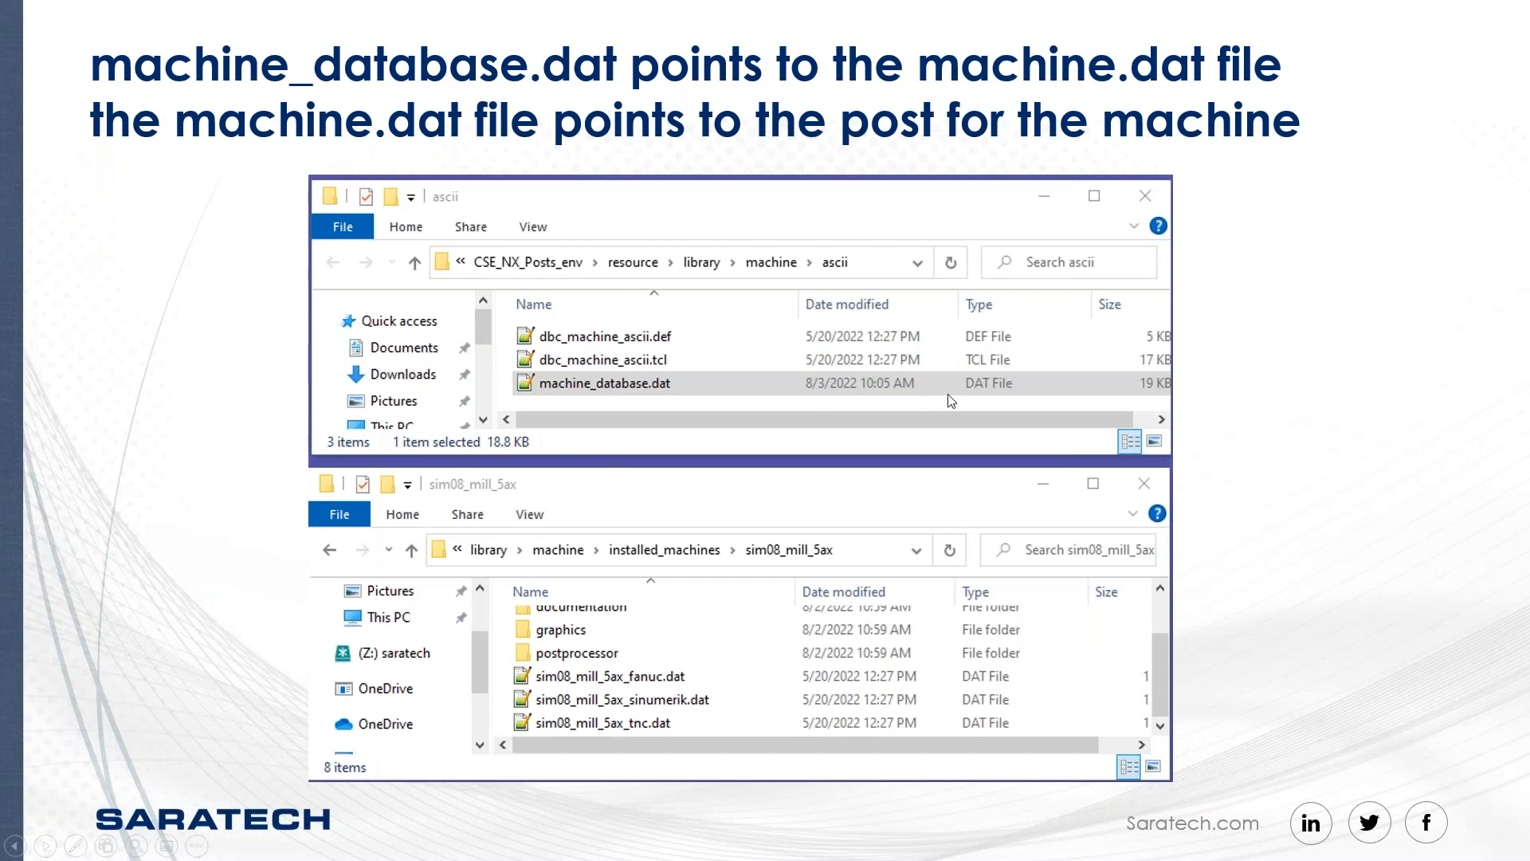
click(950, 400)
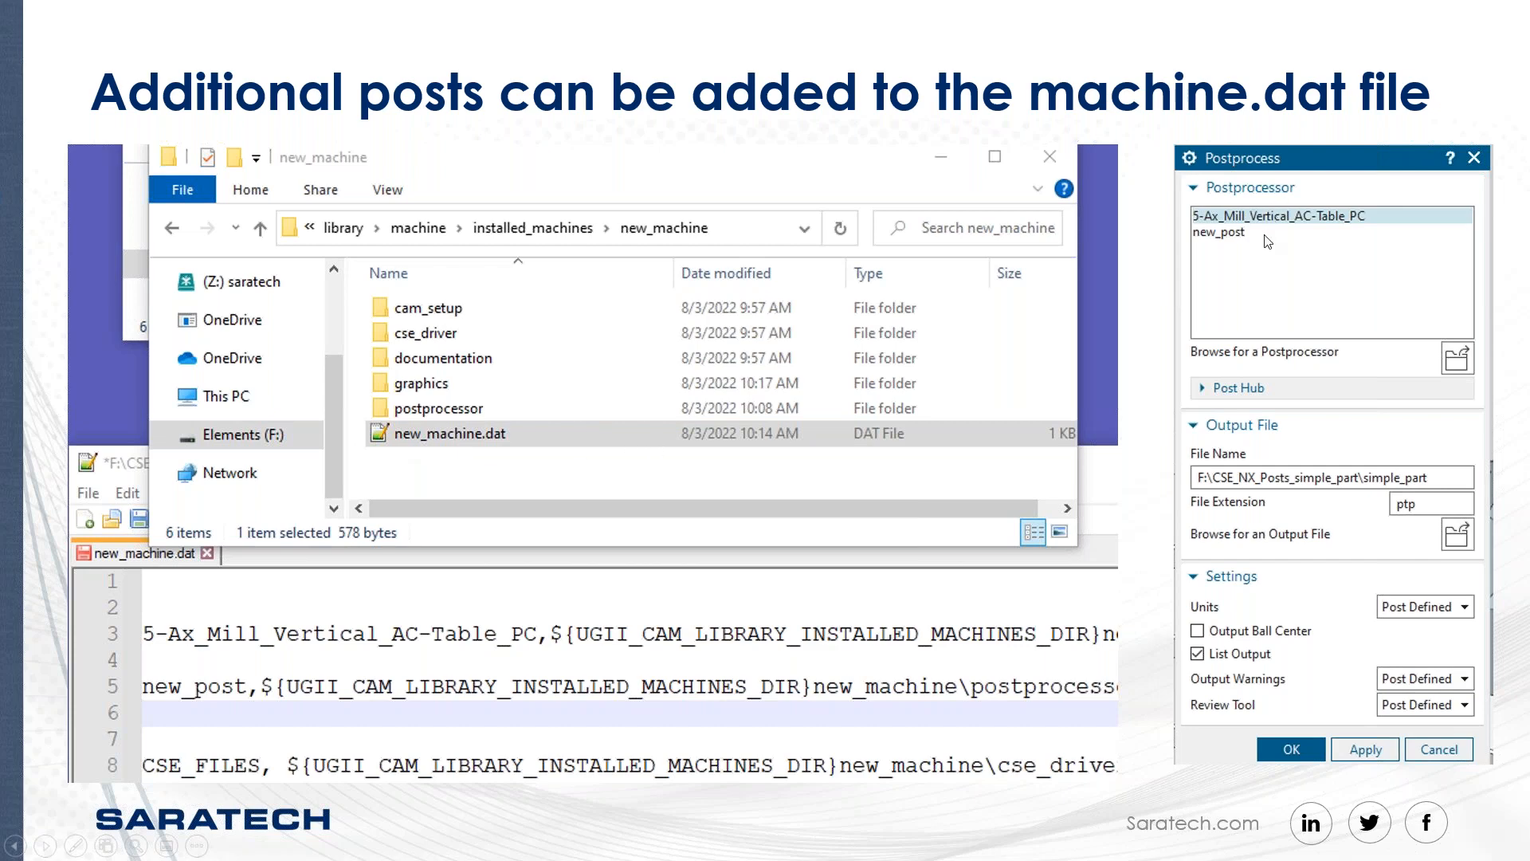
key(alt+Tab)
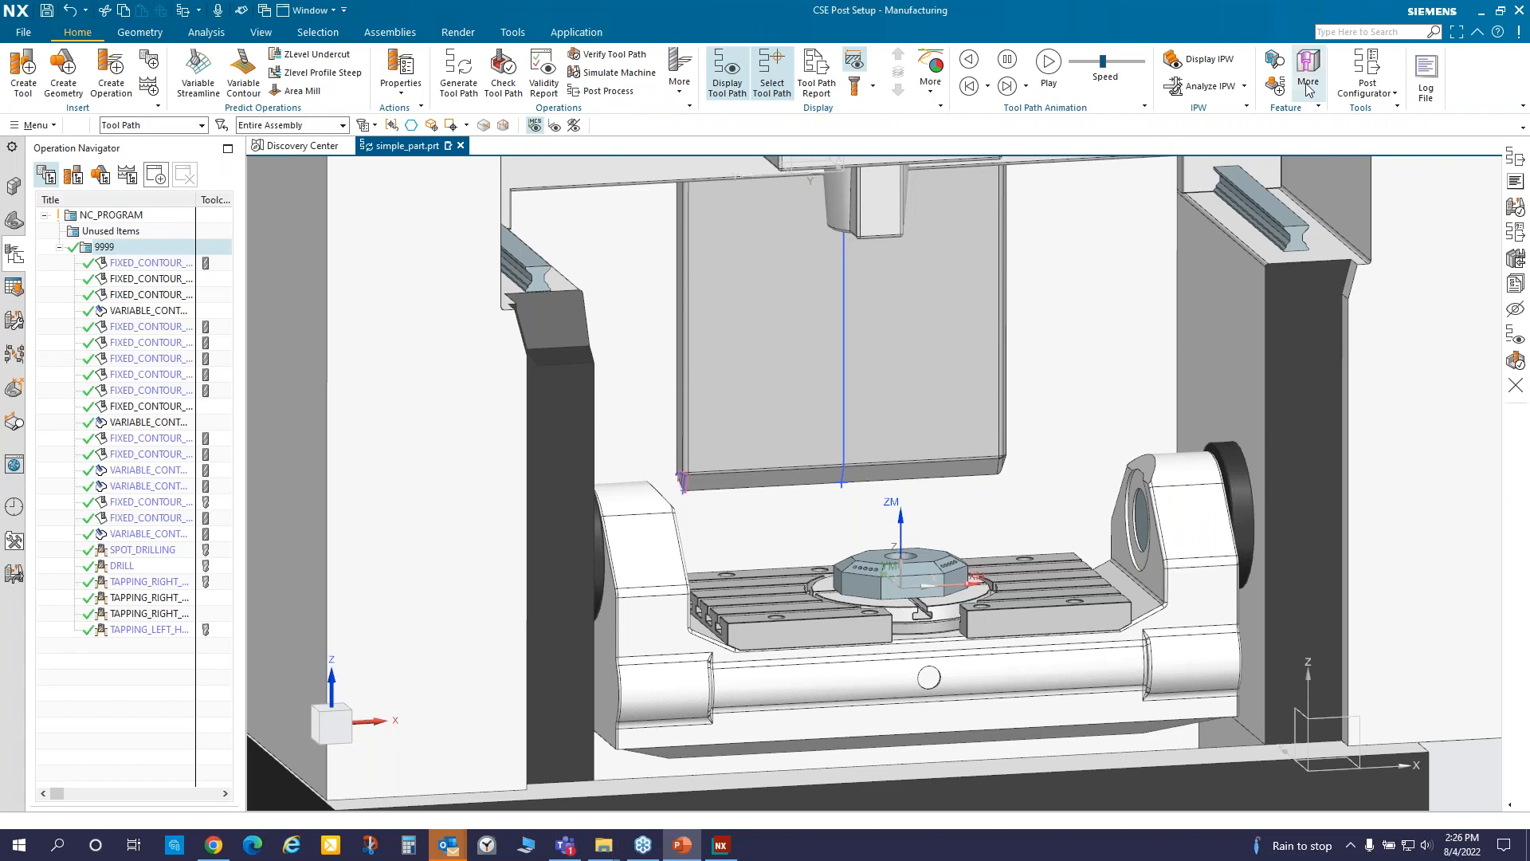
- Open the 5-Ax_Mill_Vertical_AC-Table_PC post in Post Configurator and set Company Info, Post Source File List, Postprocessing Info, Tool List and Operation List to Off
click(1367, 67)
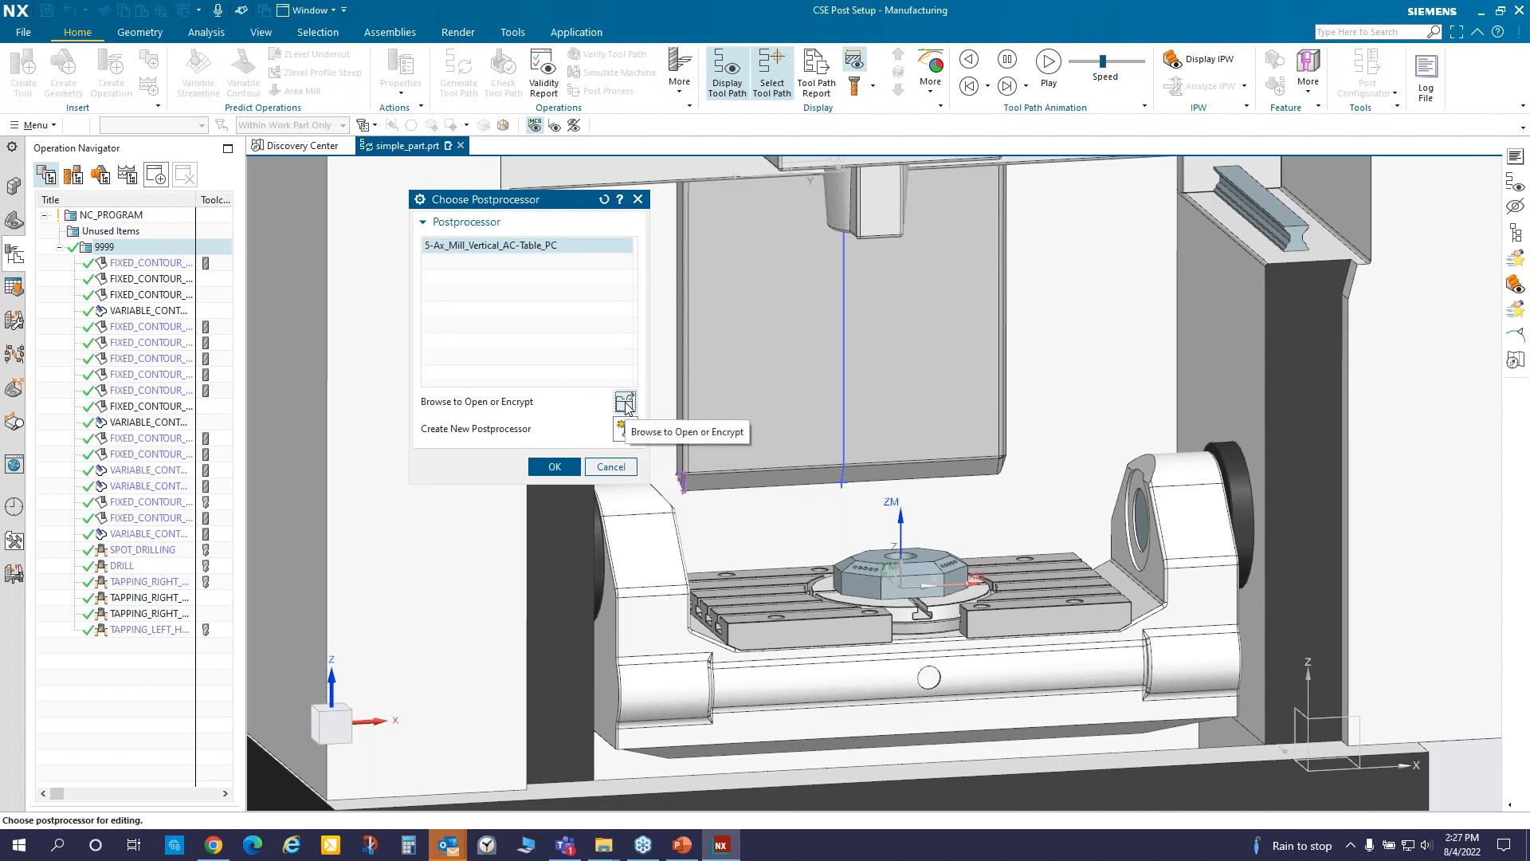
click(555, 466)
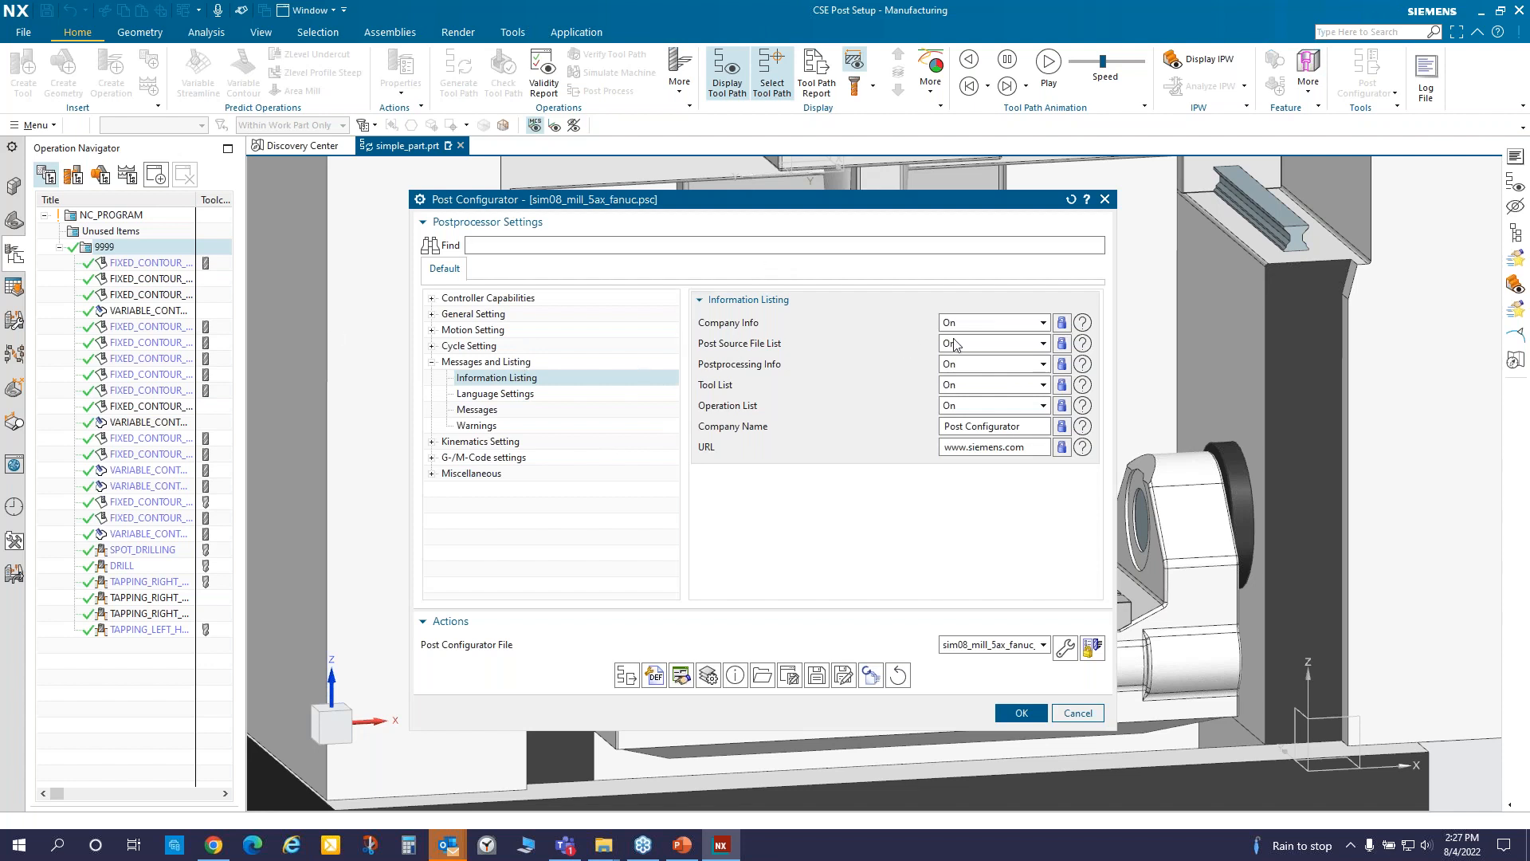
click(1044, 322)
click(1036, 338)
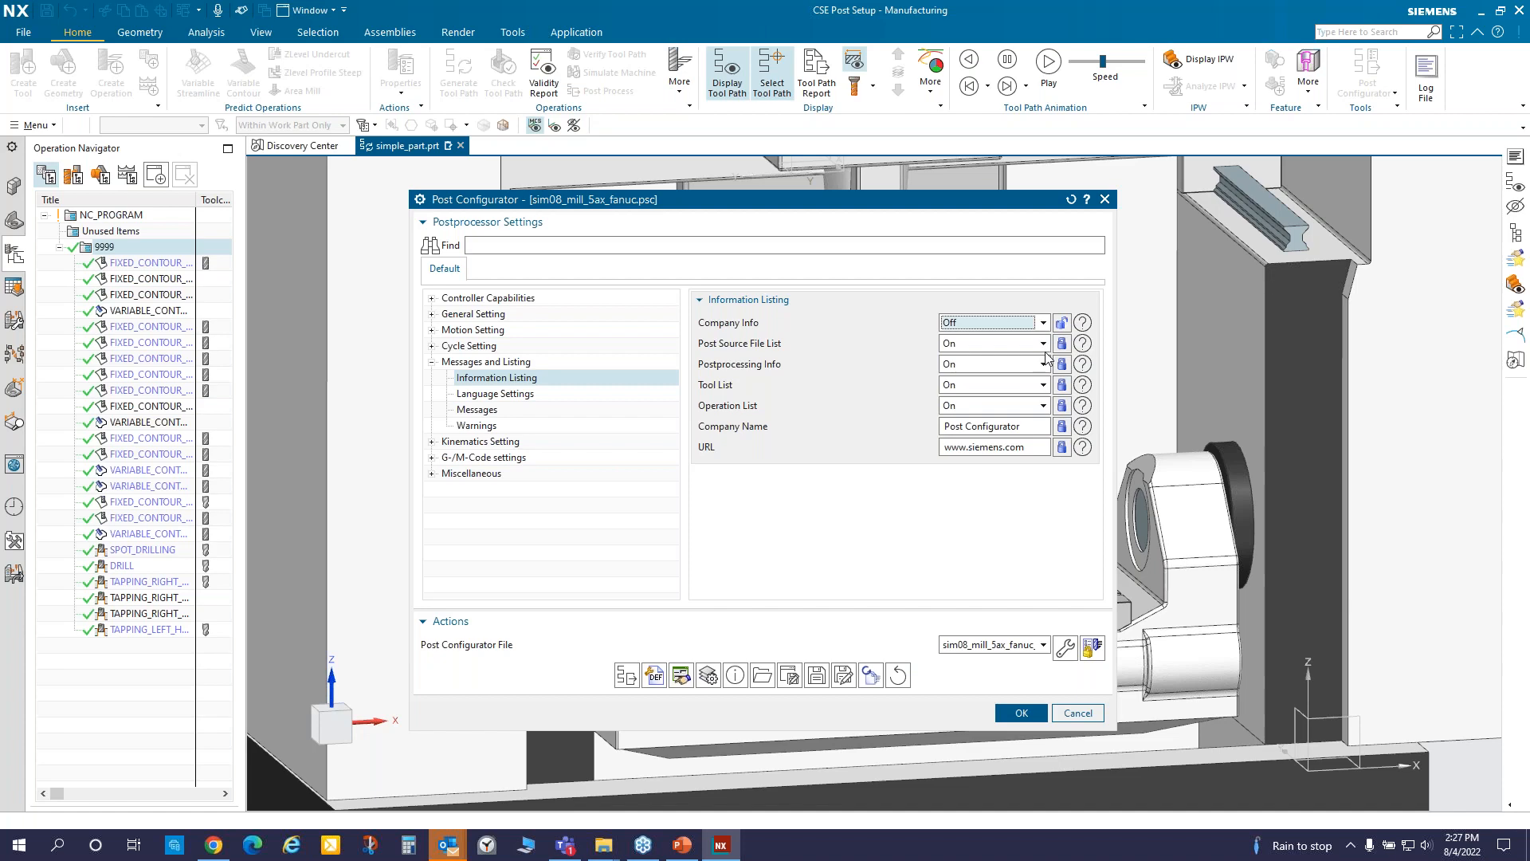
click(1044, 343)
click(1042, 360)
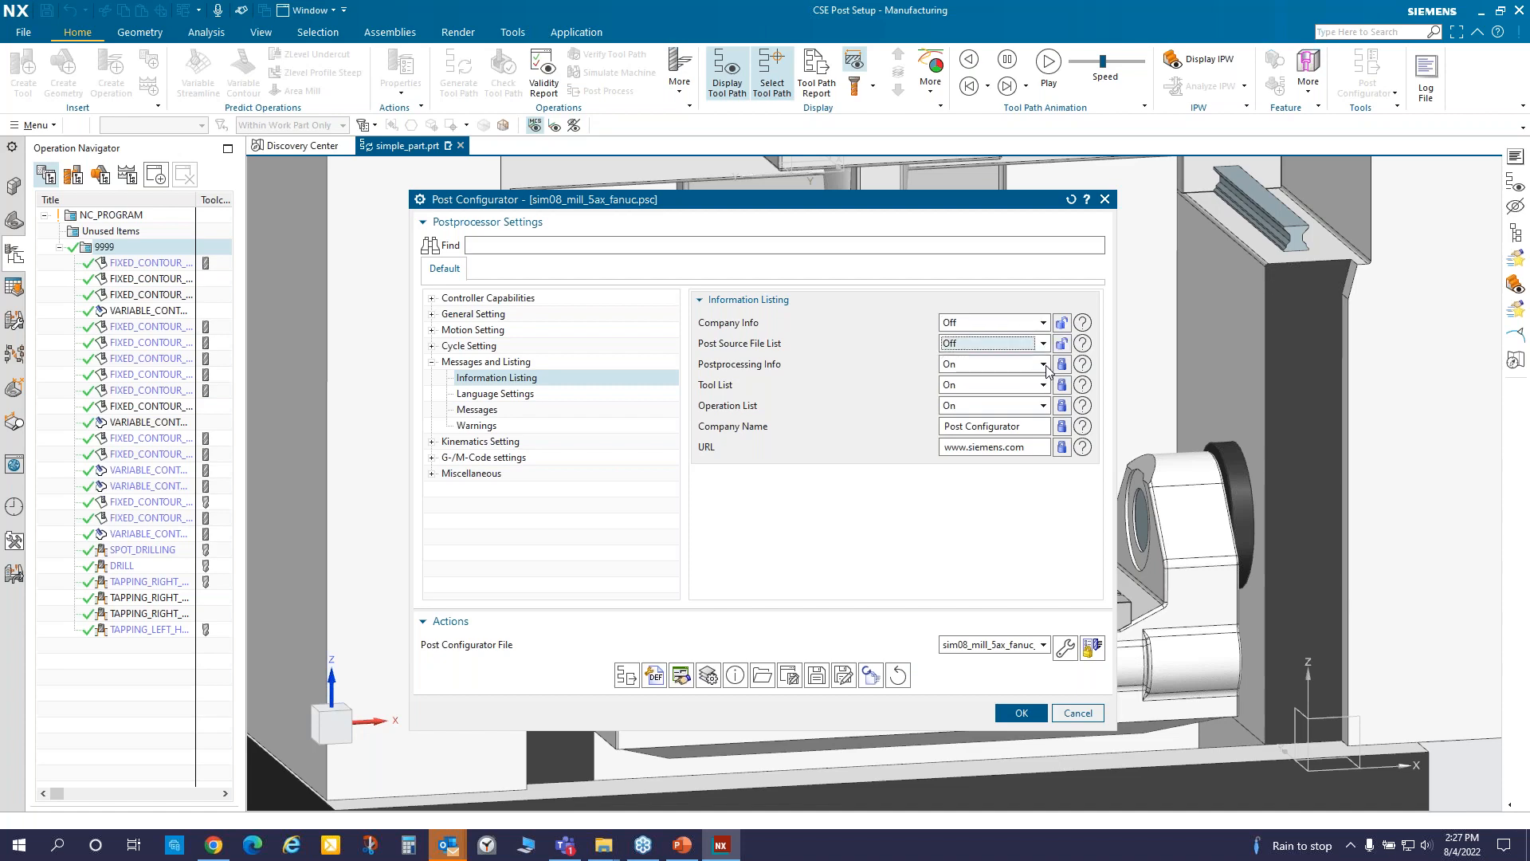
click(1044, 365)
click(1040, 381)
click(1043, 385)
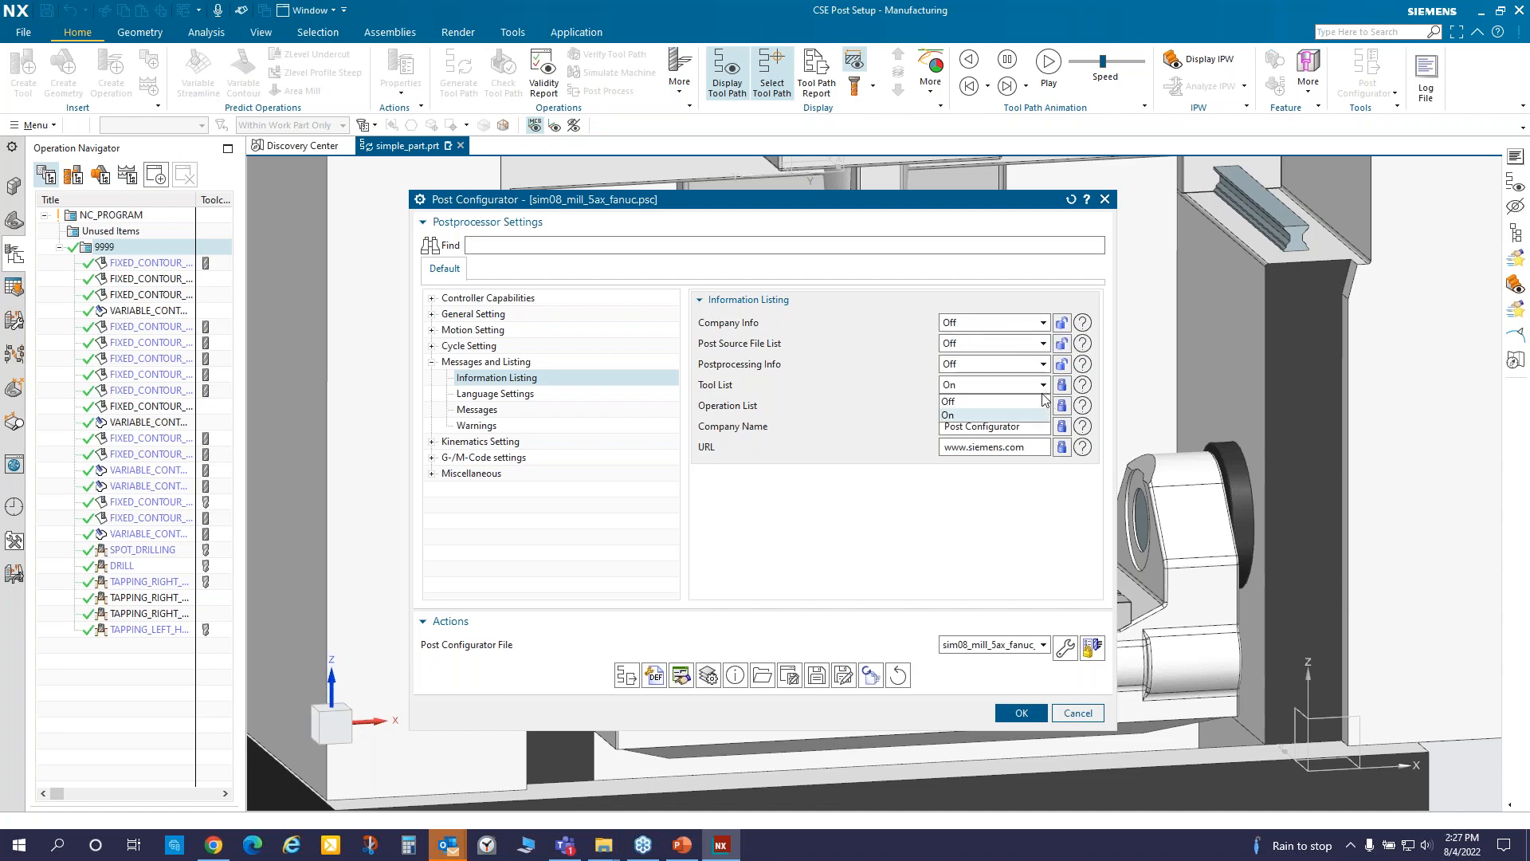
click(1041, 401)
click(1044, 406)
click(1041, 422)
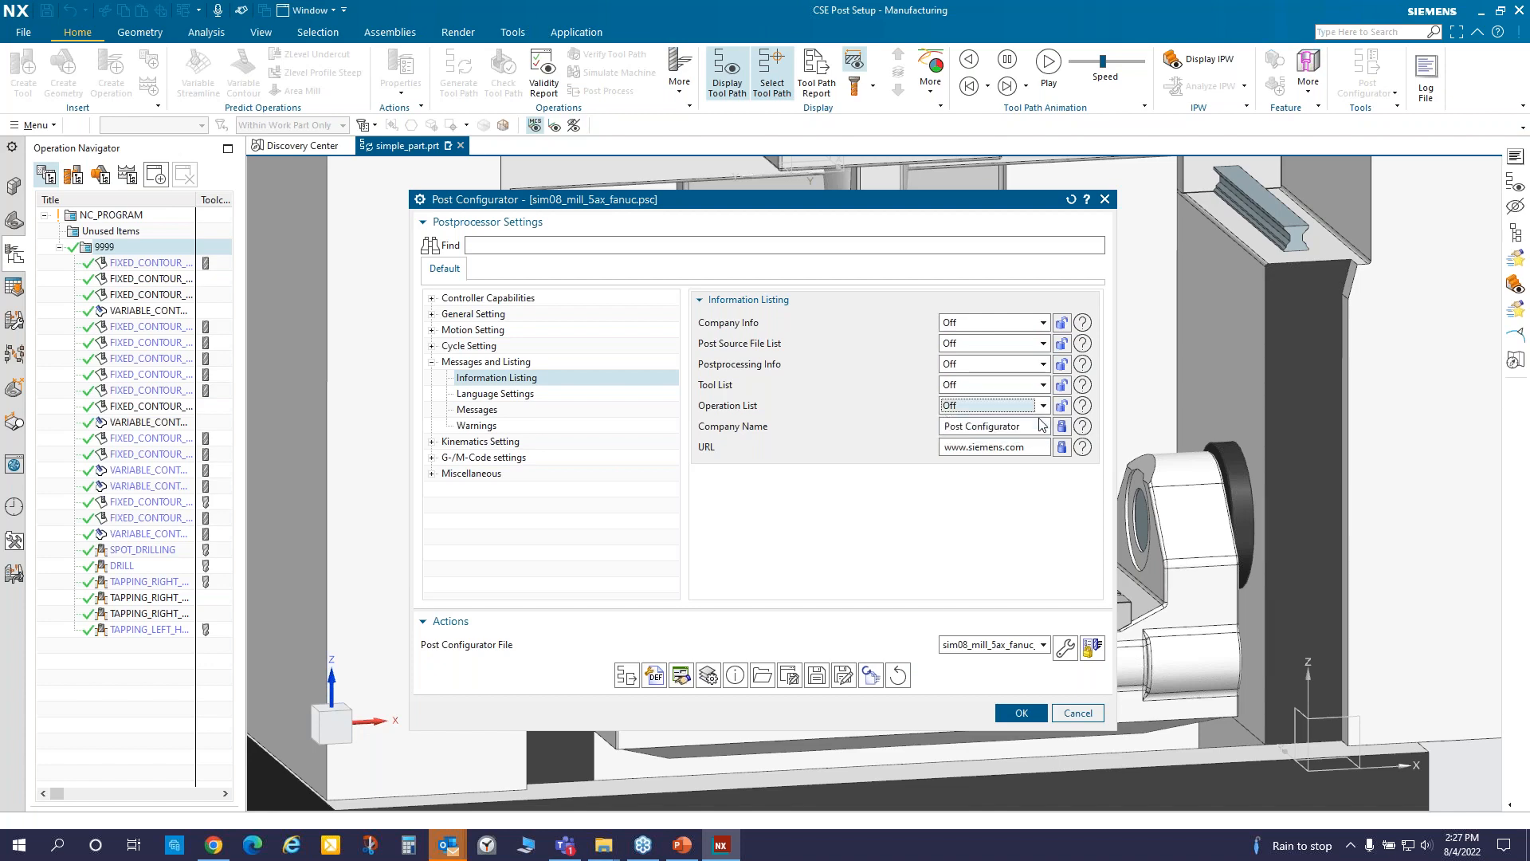
- Start saving the edited post under a new name and browse its output directory to installed_machines\new_machine\postprocessor
click(847, 680)
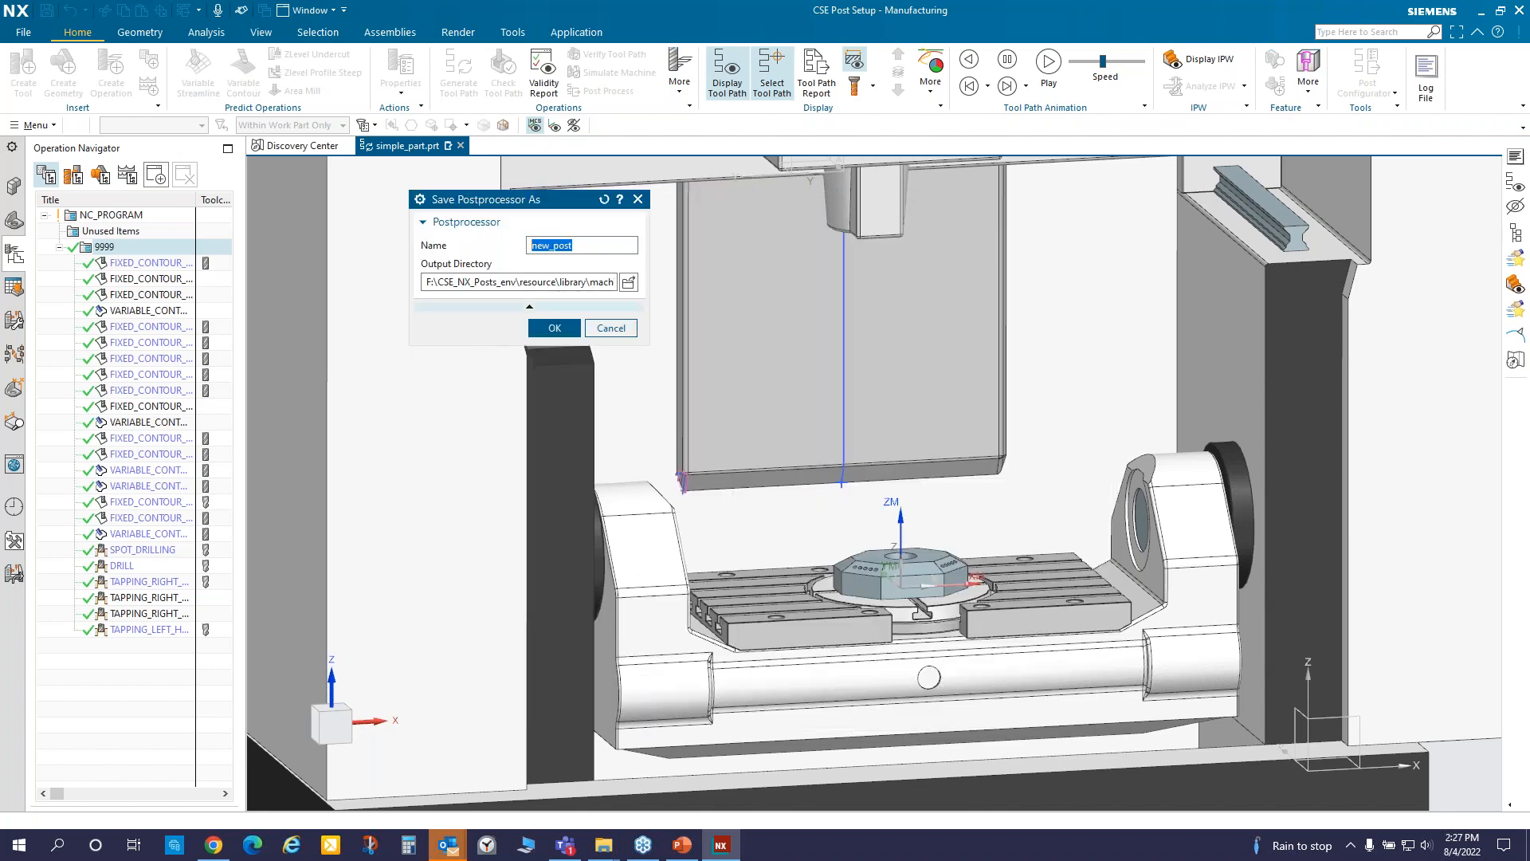
click(629, 284)
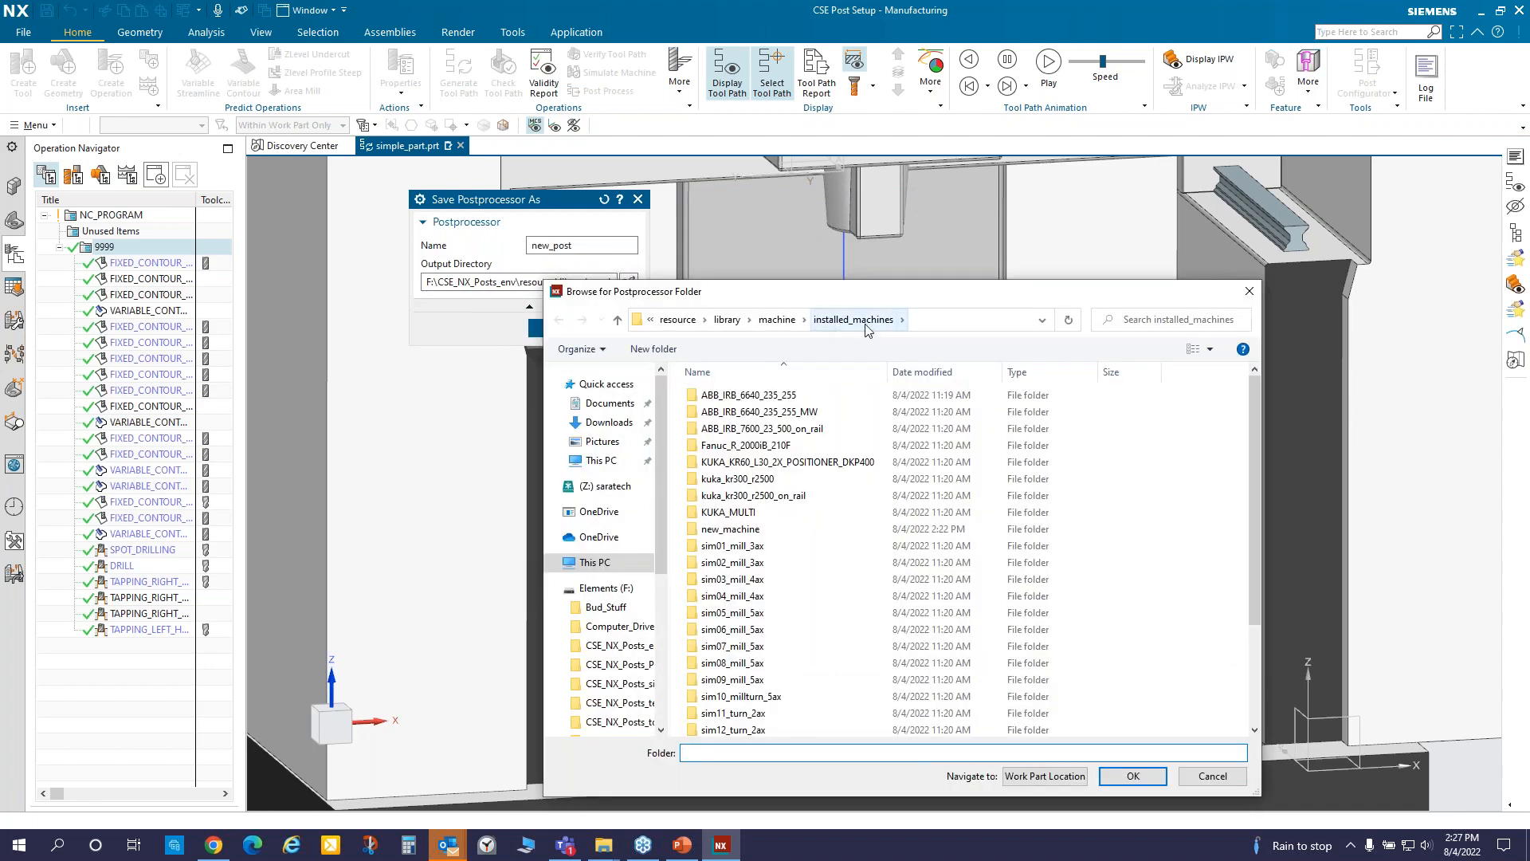
double_click(732, 530)
click(734, 466)
double_click(734, 465)
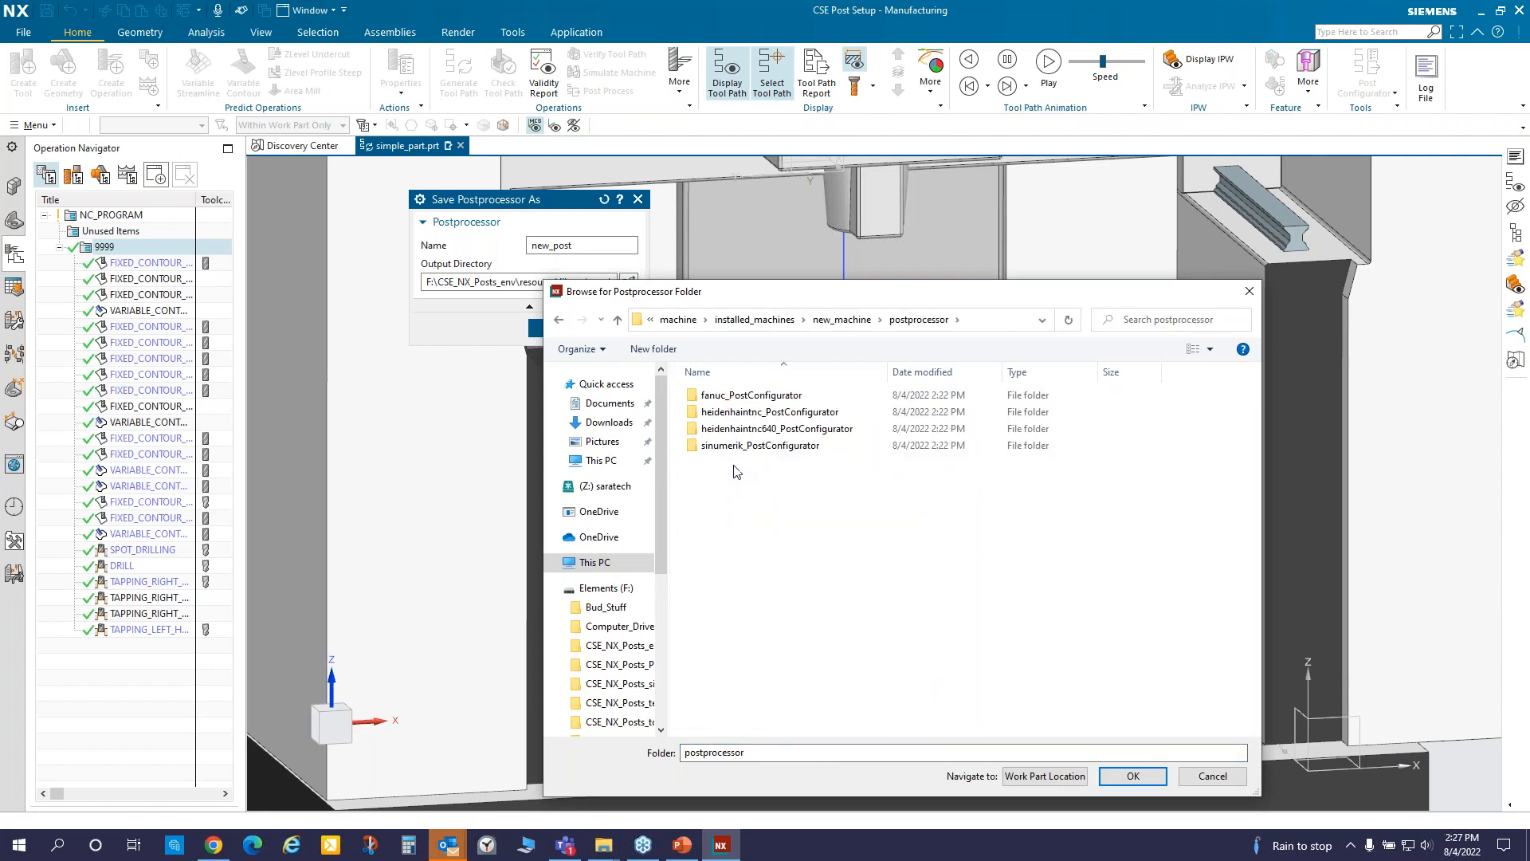
- Create a new_post folder inside the postprocessor folder and save the postprocessor there as new_post
right_click(741, 526)
mouse_move(797, 705)
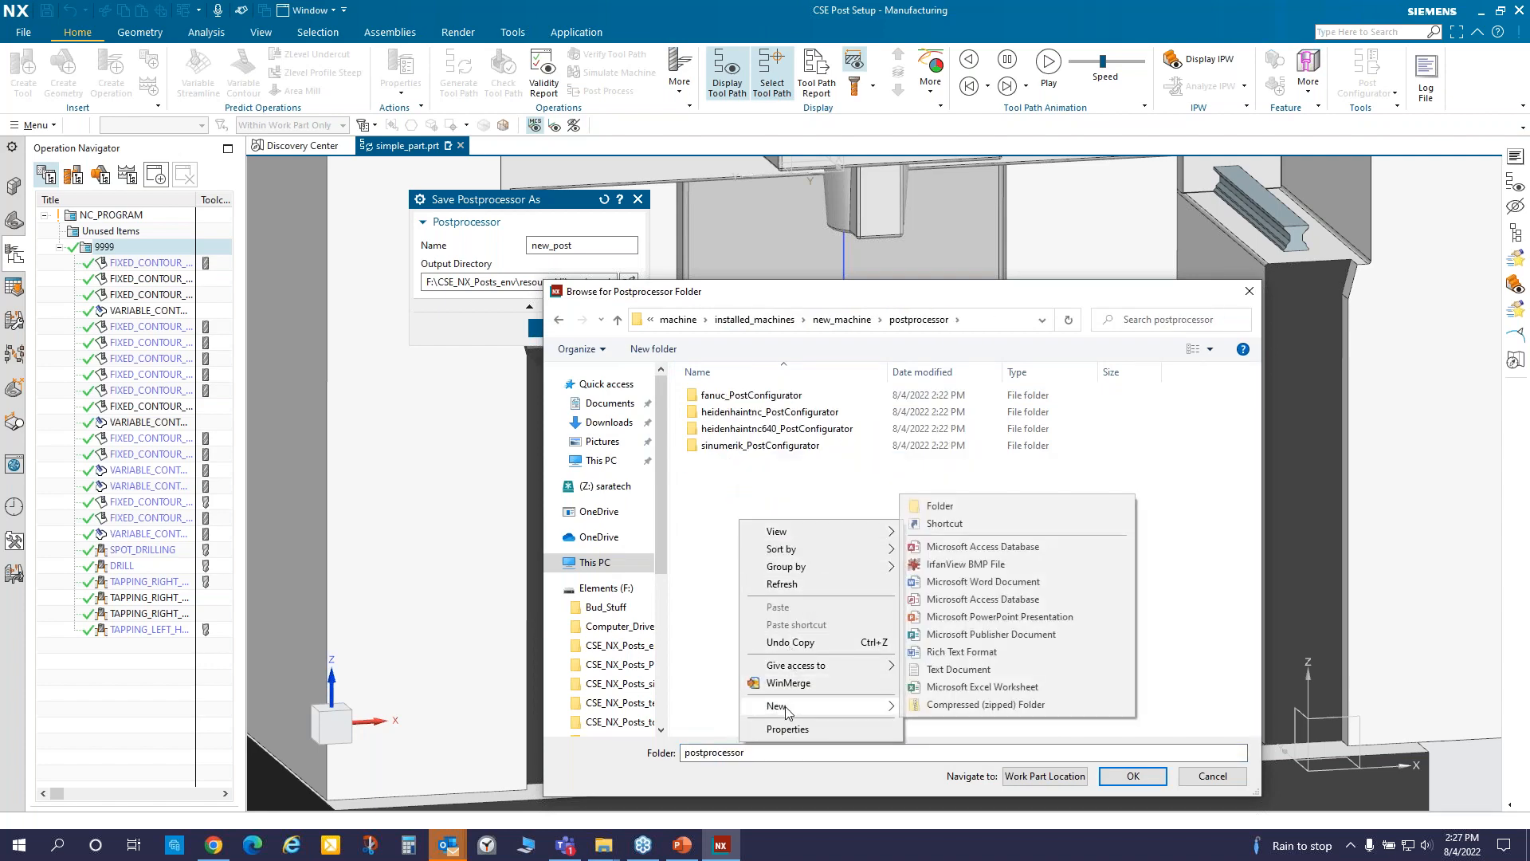
click(987, 507)
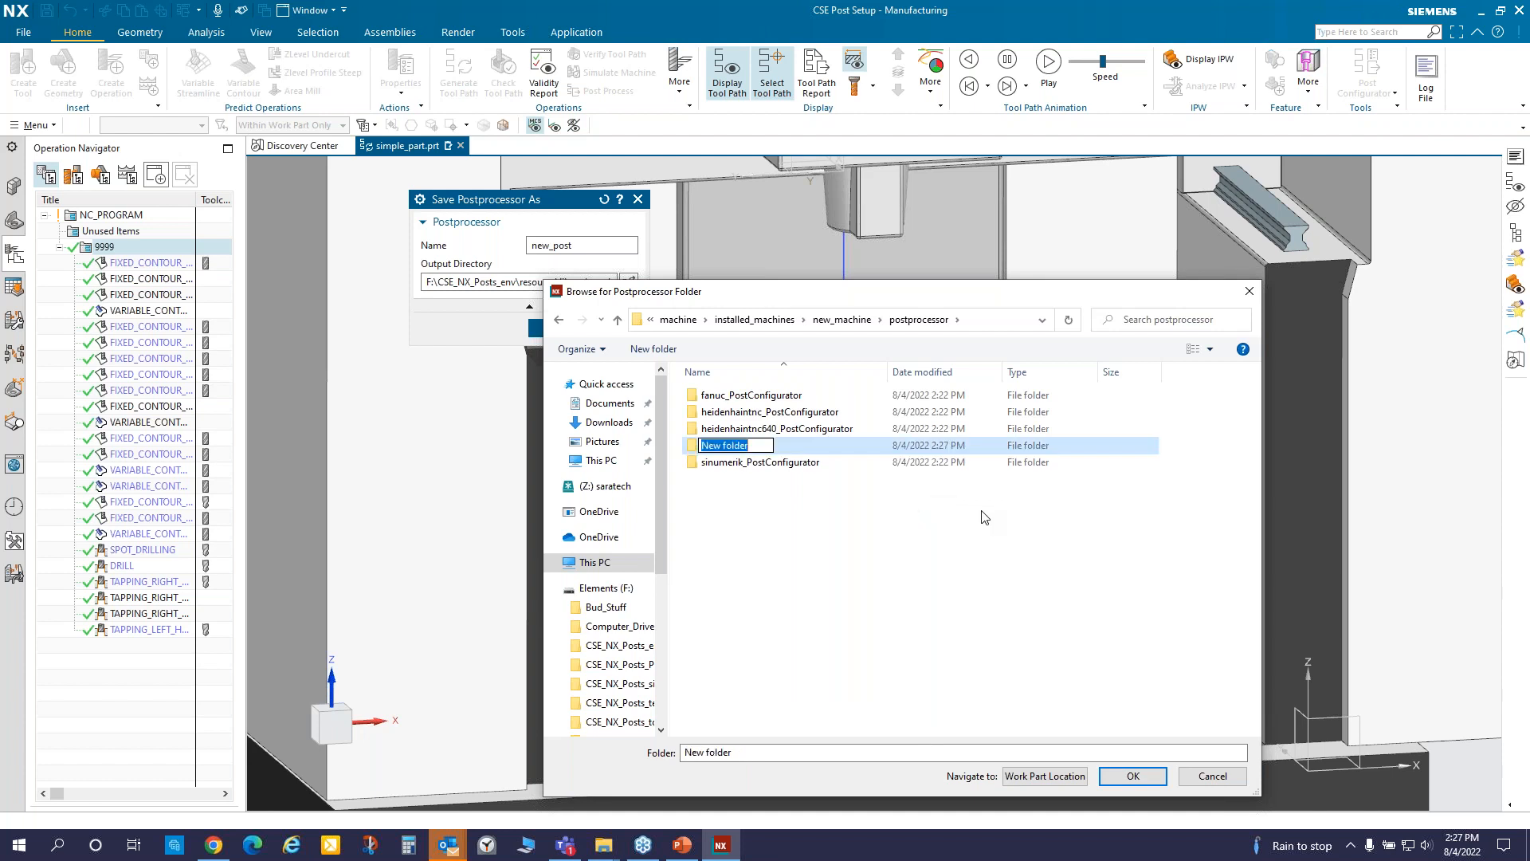
text(new_post)
key(Return)
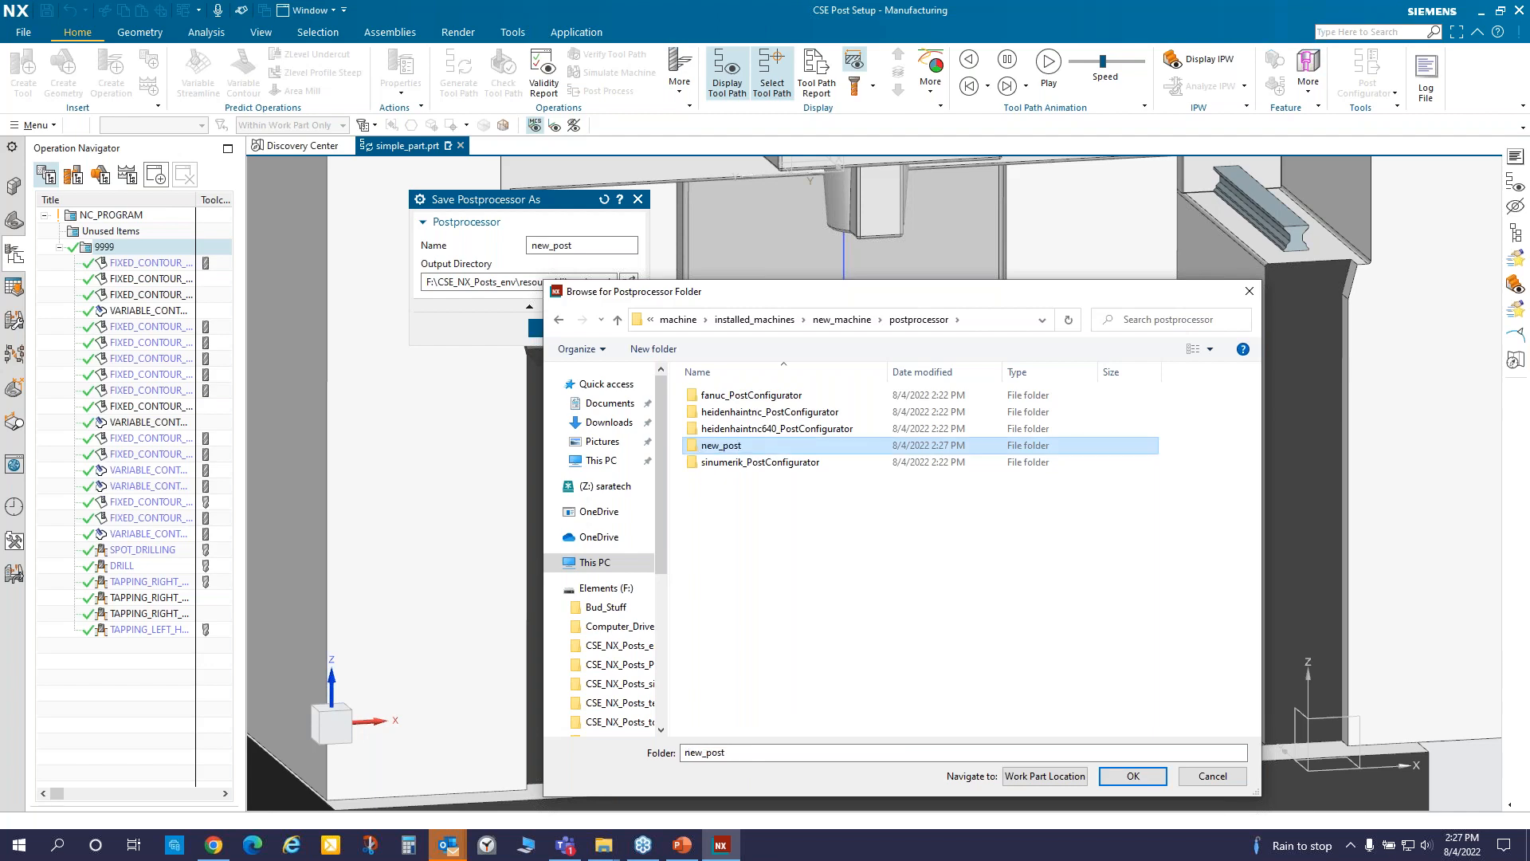
key(Return)
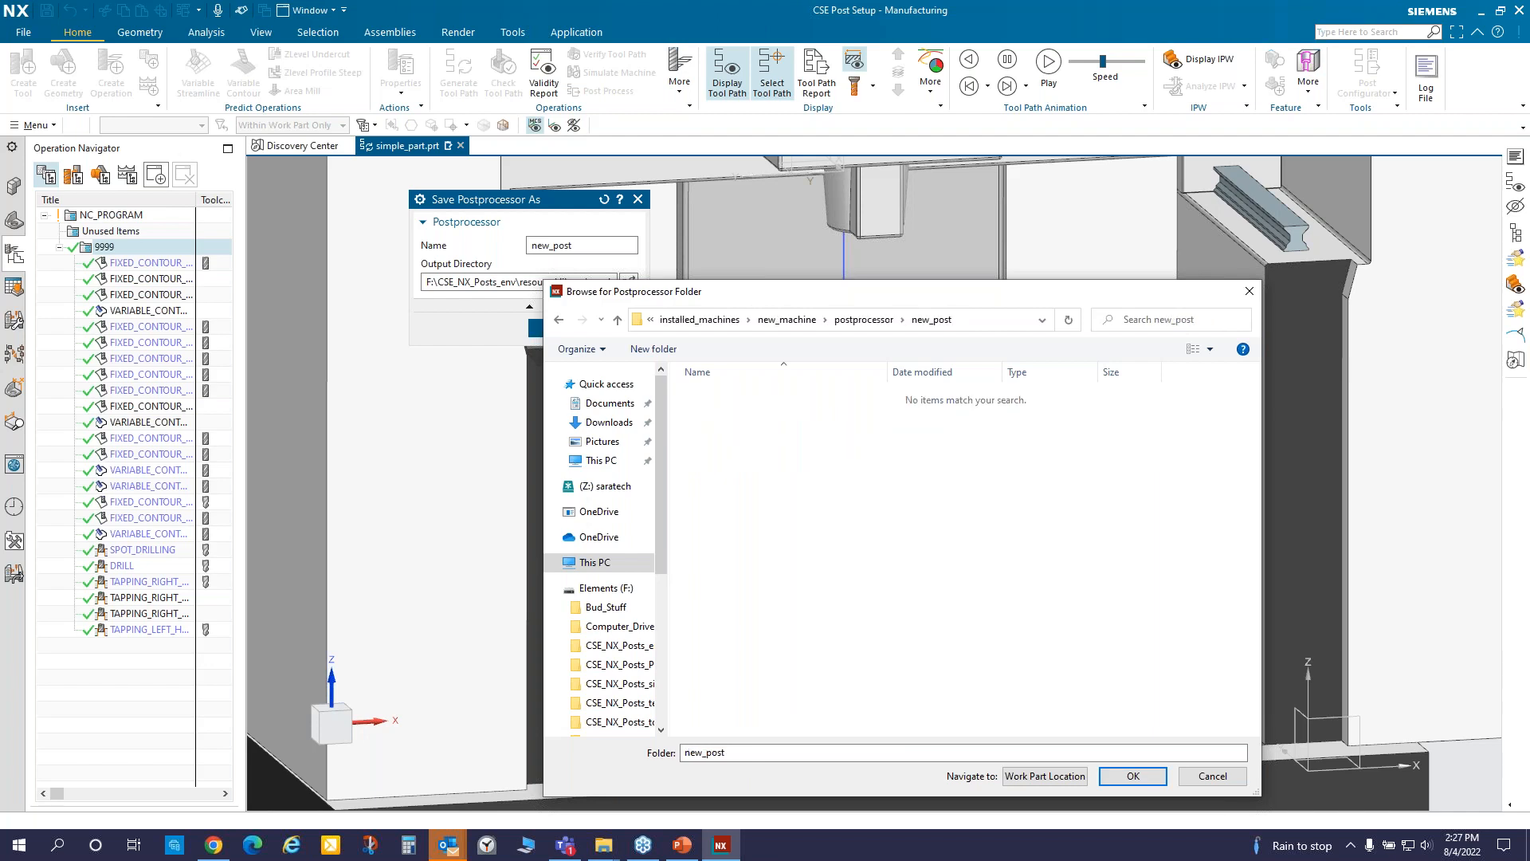
click(1133, 775)
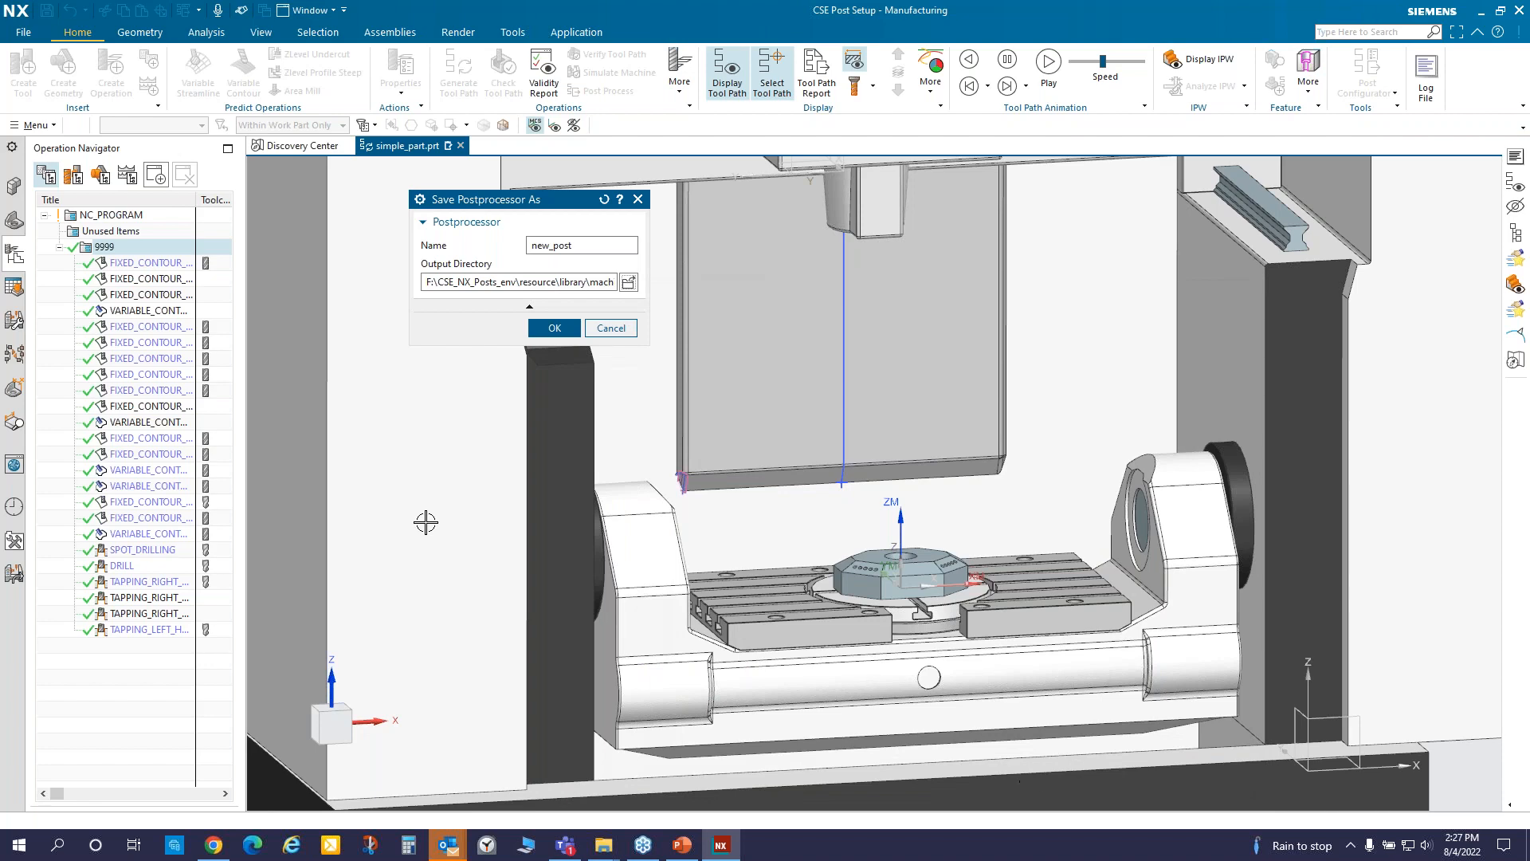
click(565, 329)
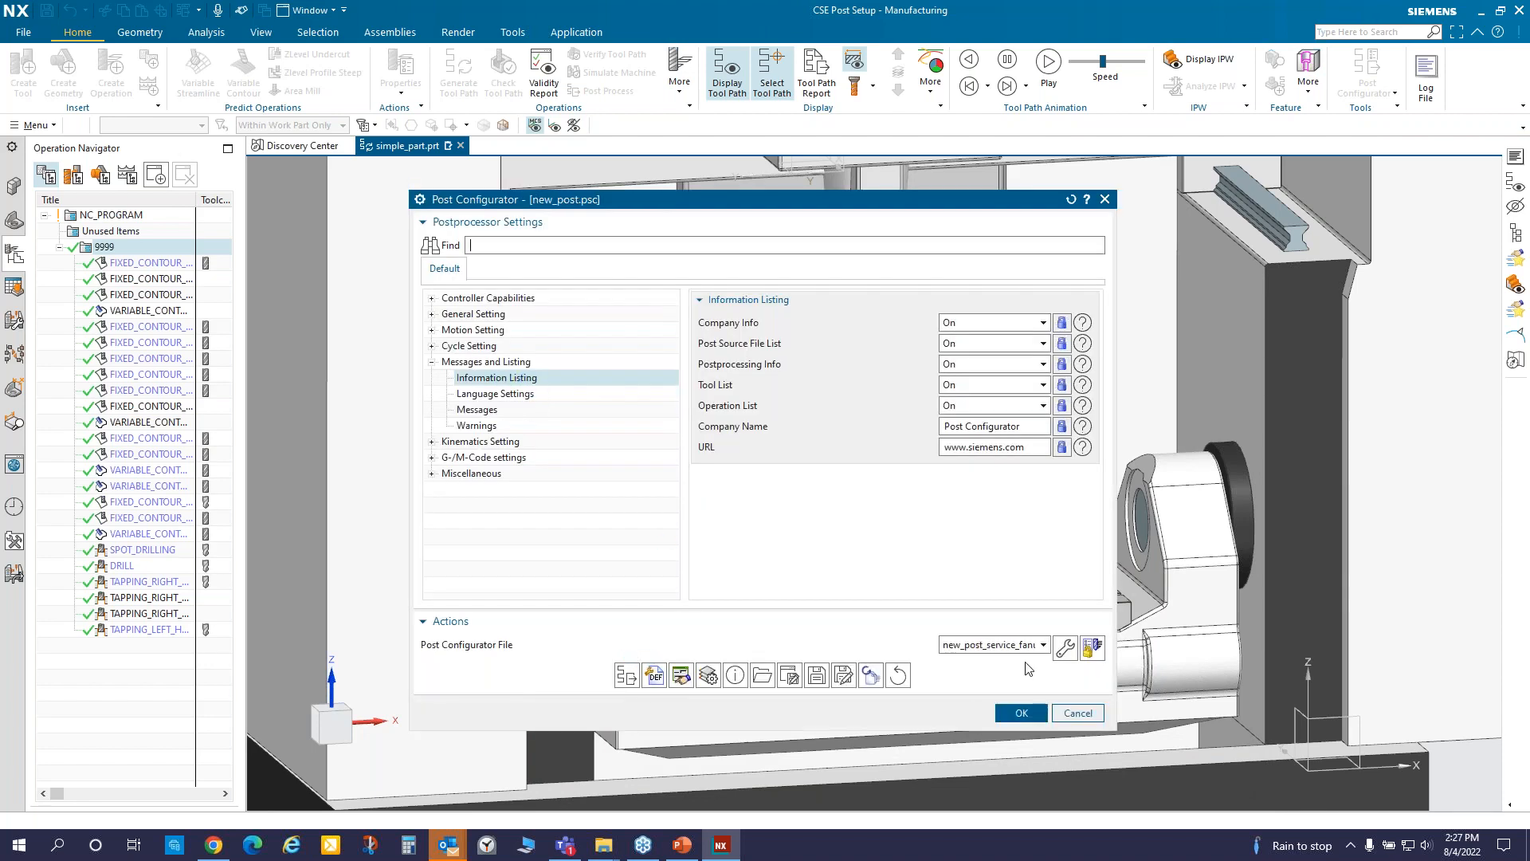
- Accept and close the Post Configurator, and exit NX without saving simple_part.prt
click(1020, 712)
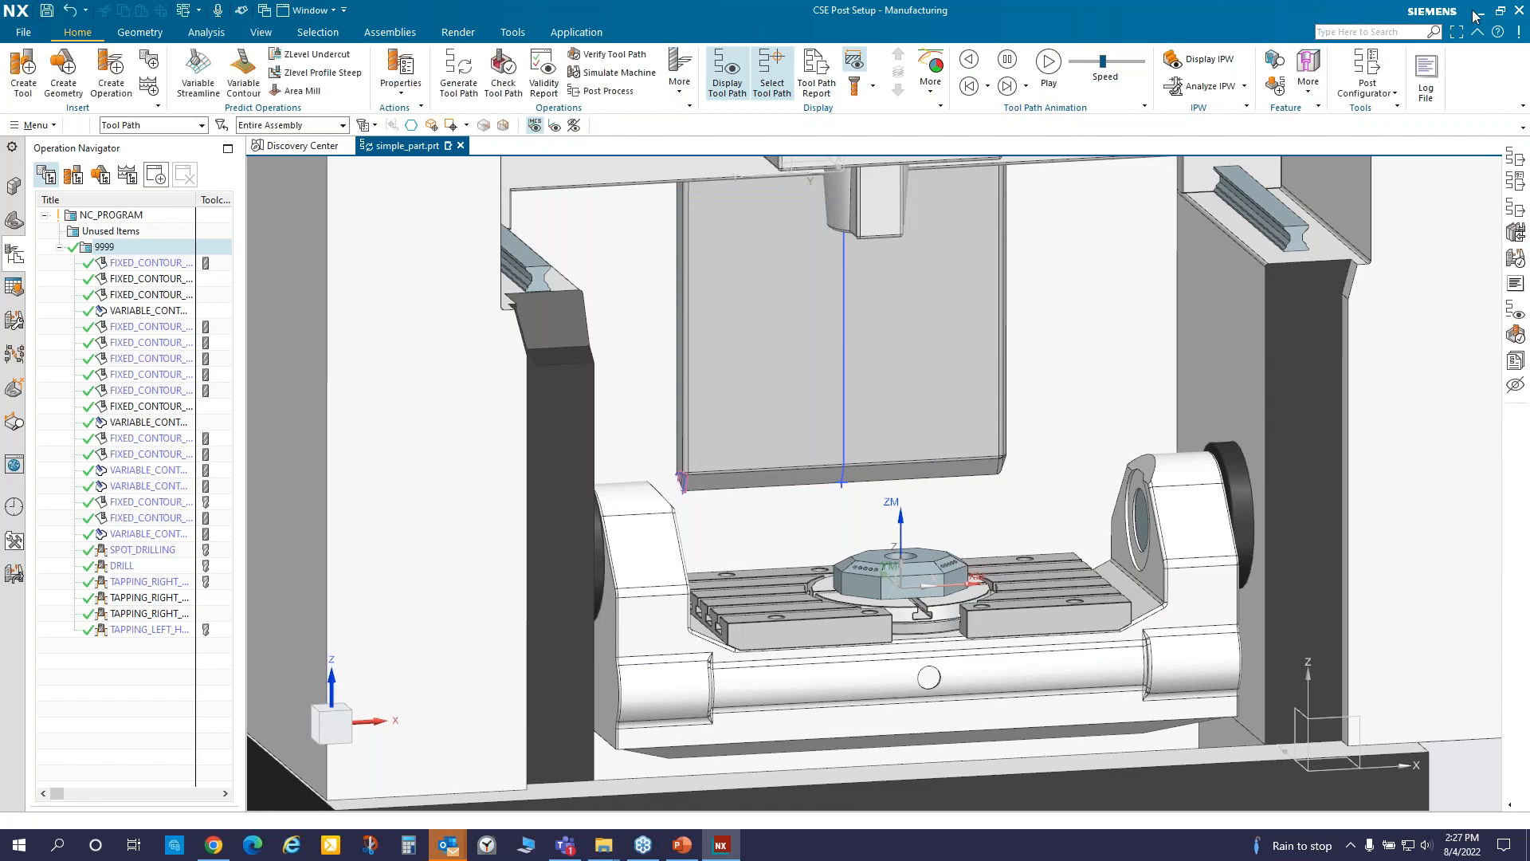
click(1519, 11)
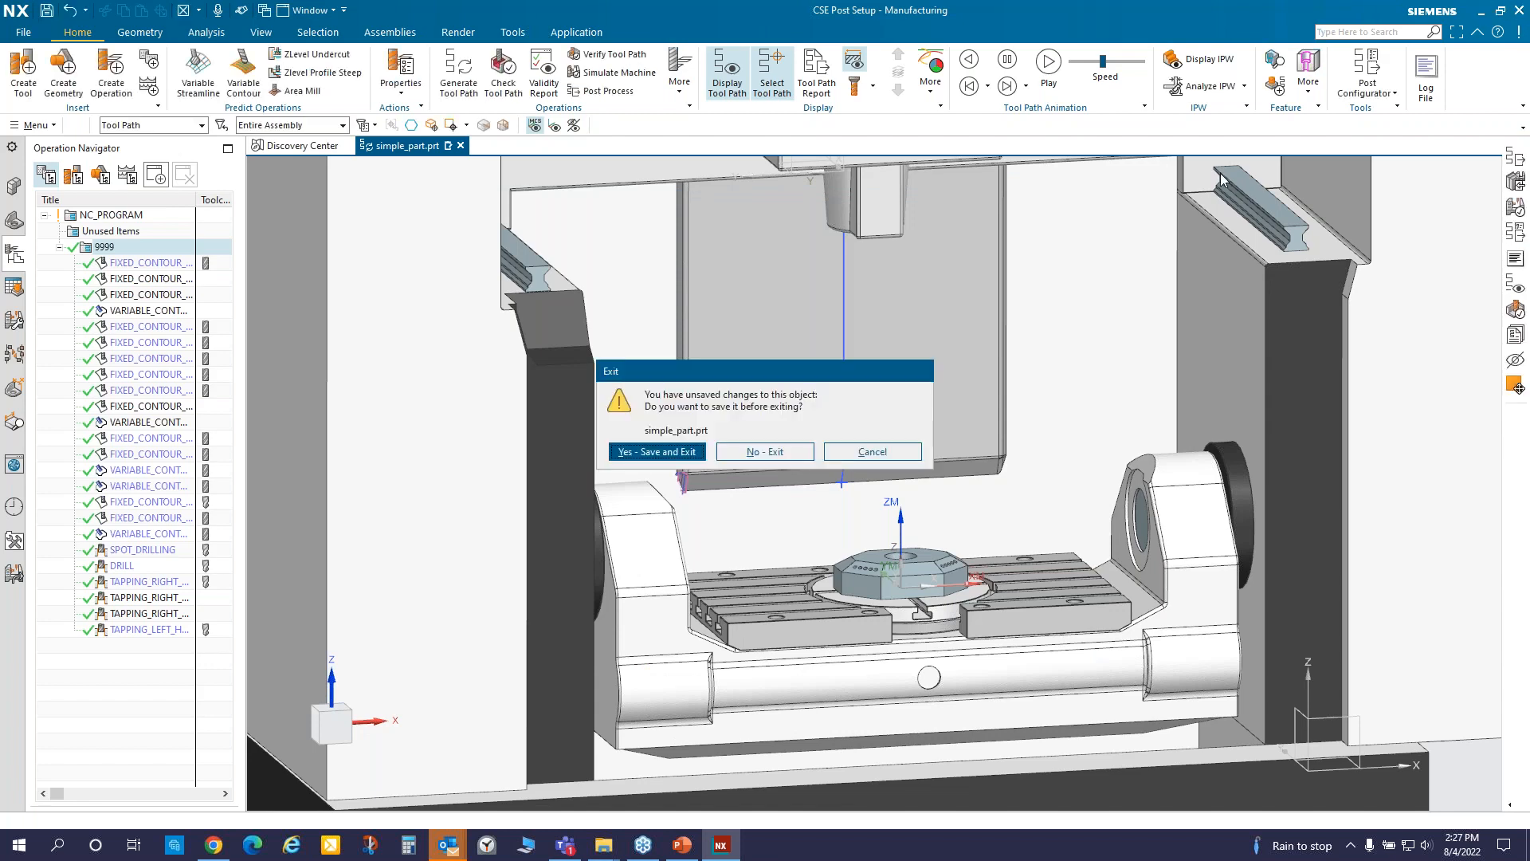
click(765, 452)
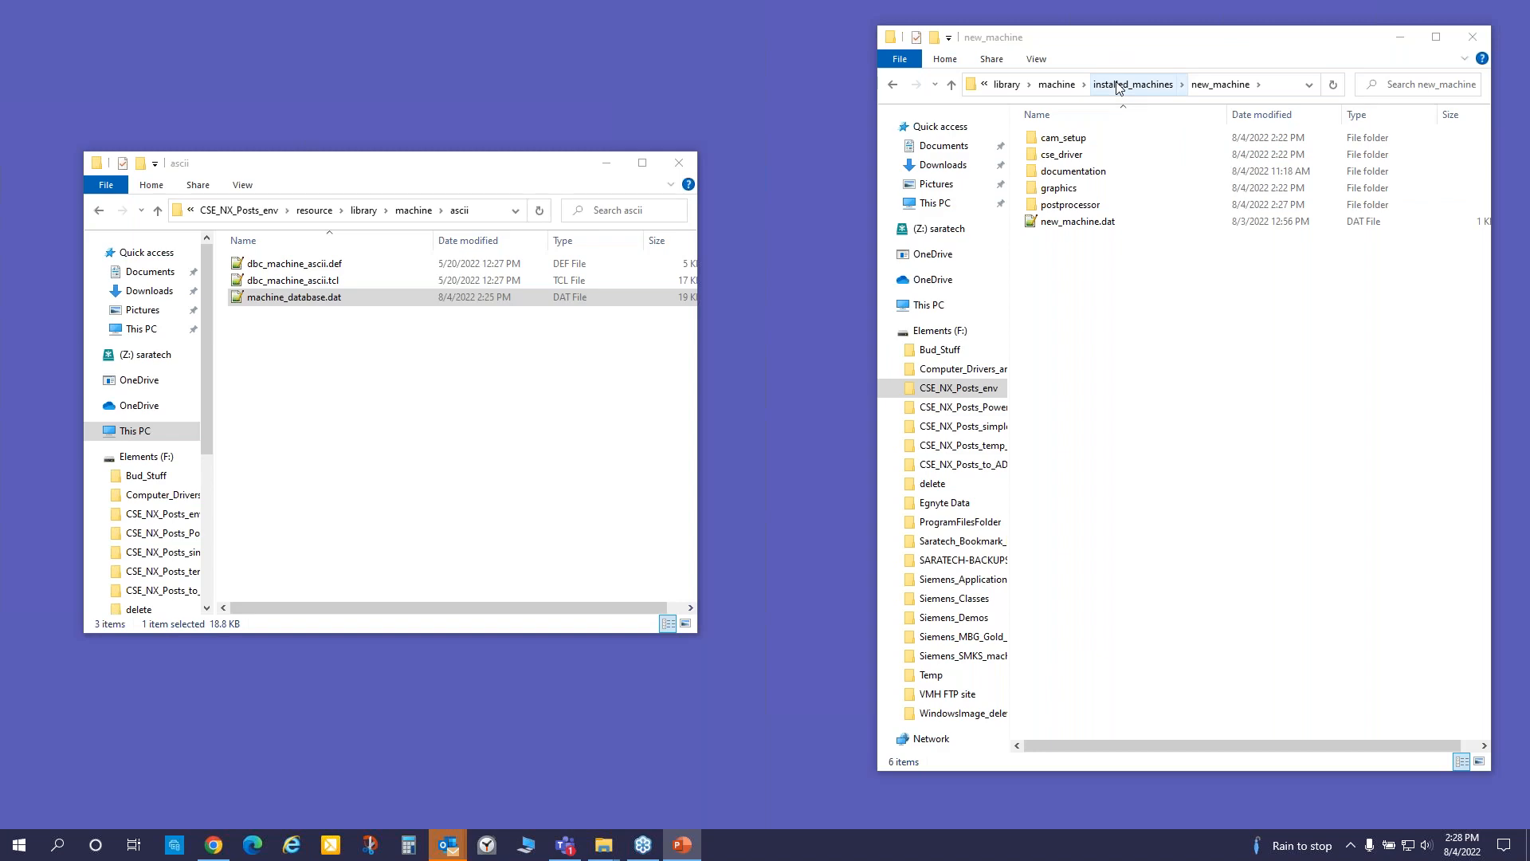
- Open new_machine.dat in Notepad++ and show the contents of the postprocessor\new_post folder alongside it in File Explorer
double_click(1092, 223)
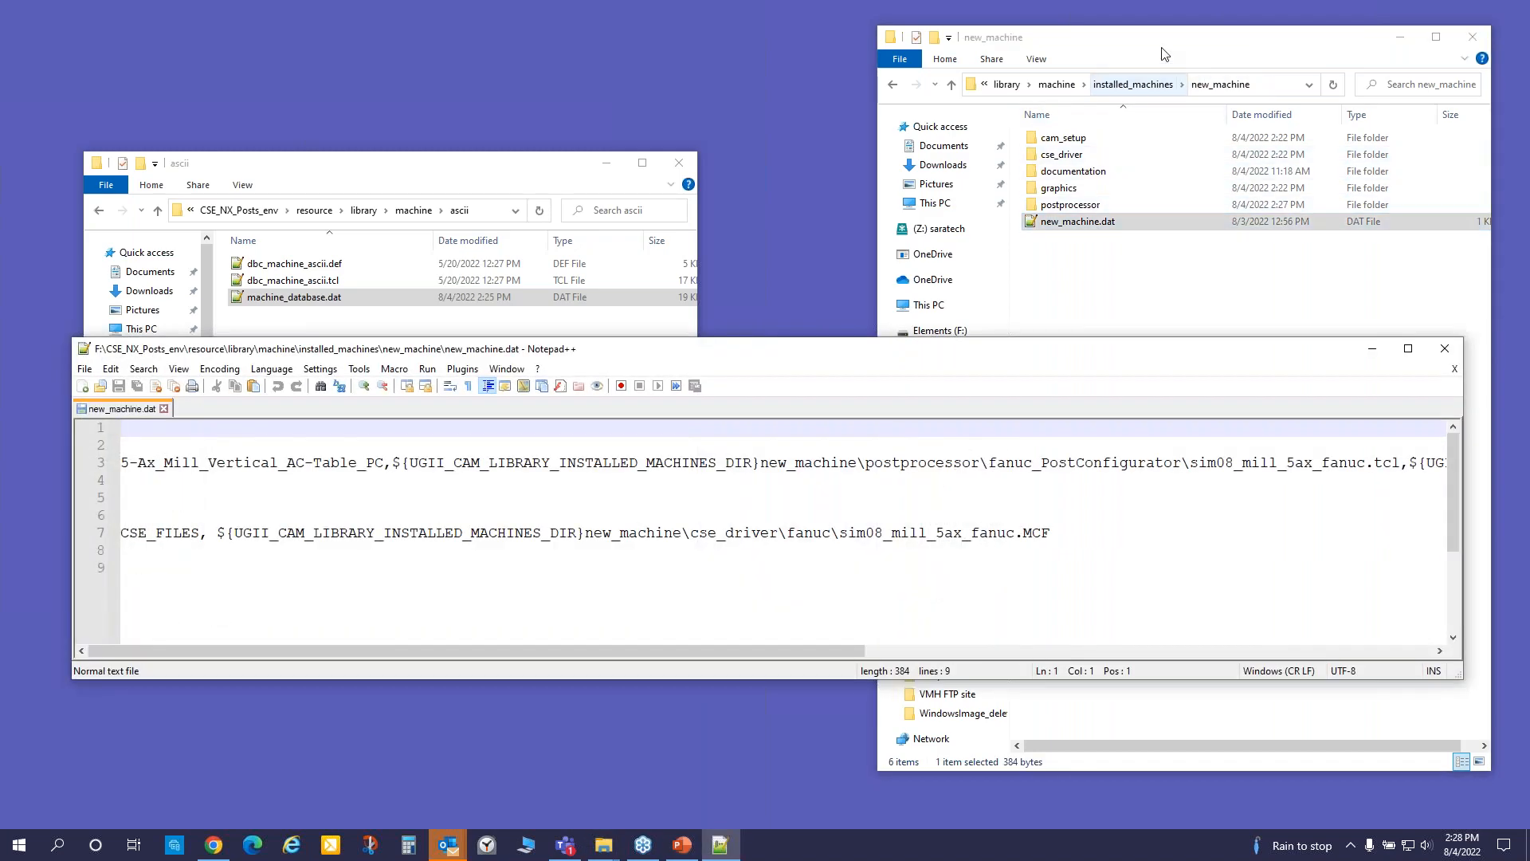
click(1164, 56)
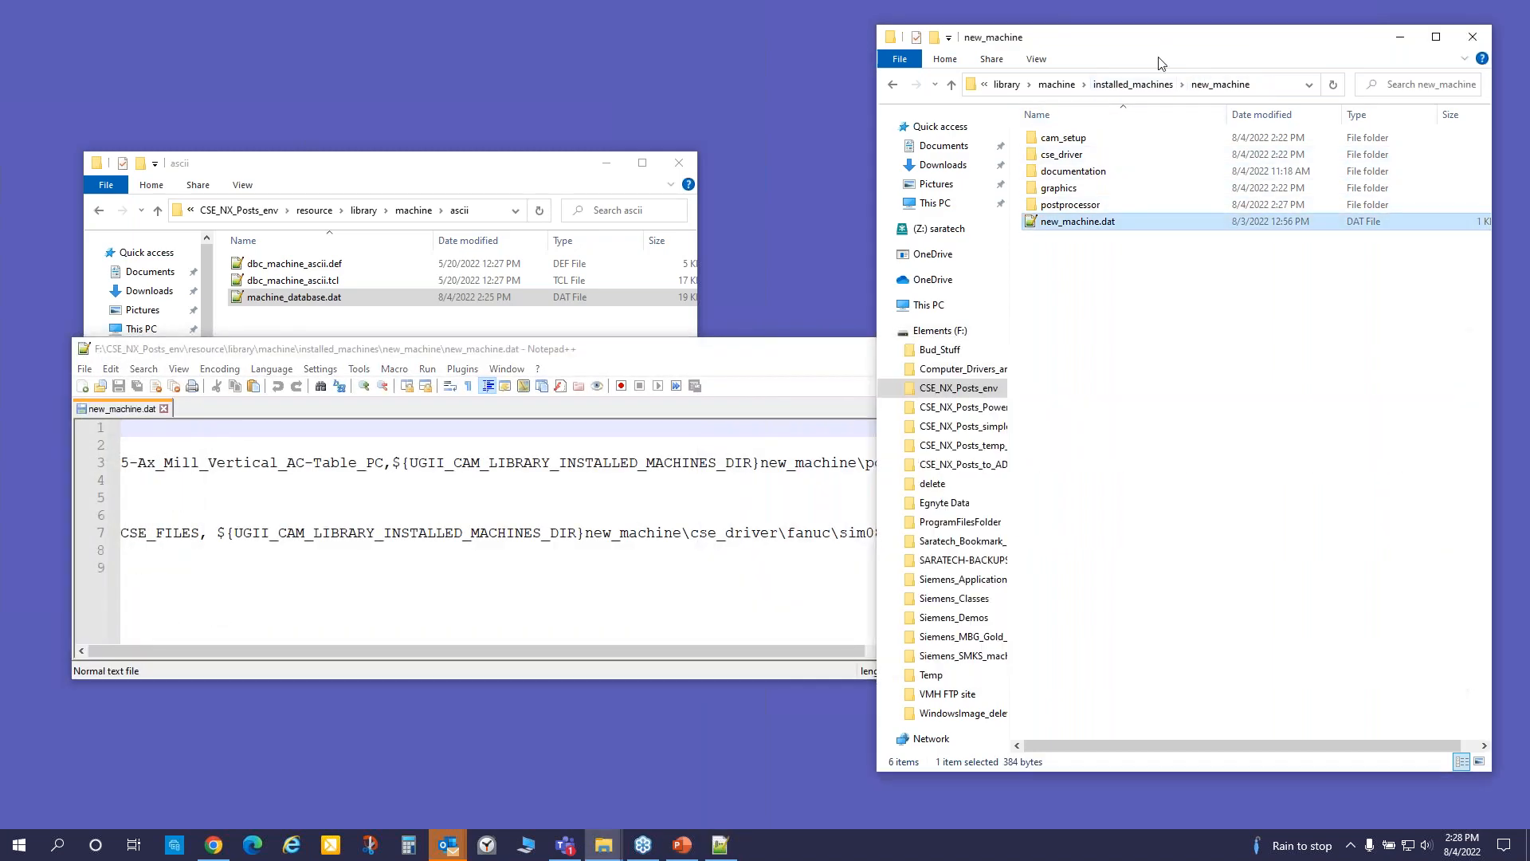
double_click(1072, 205)
double_click(1068, 190)
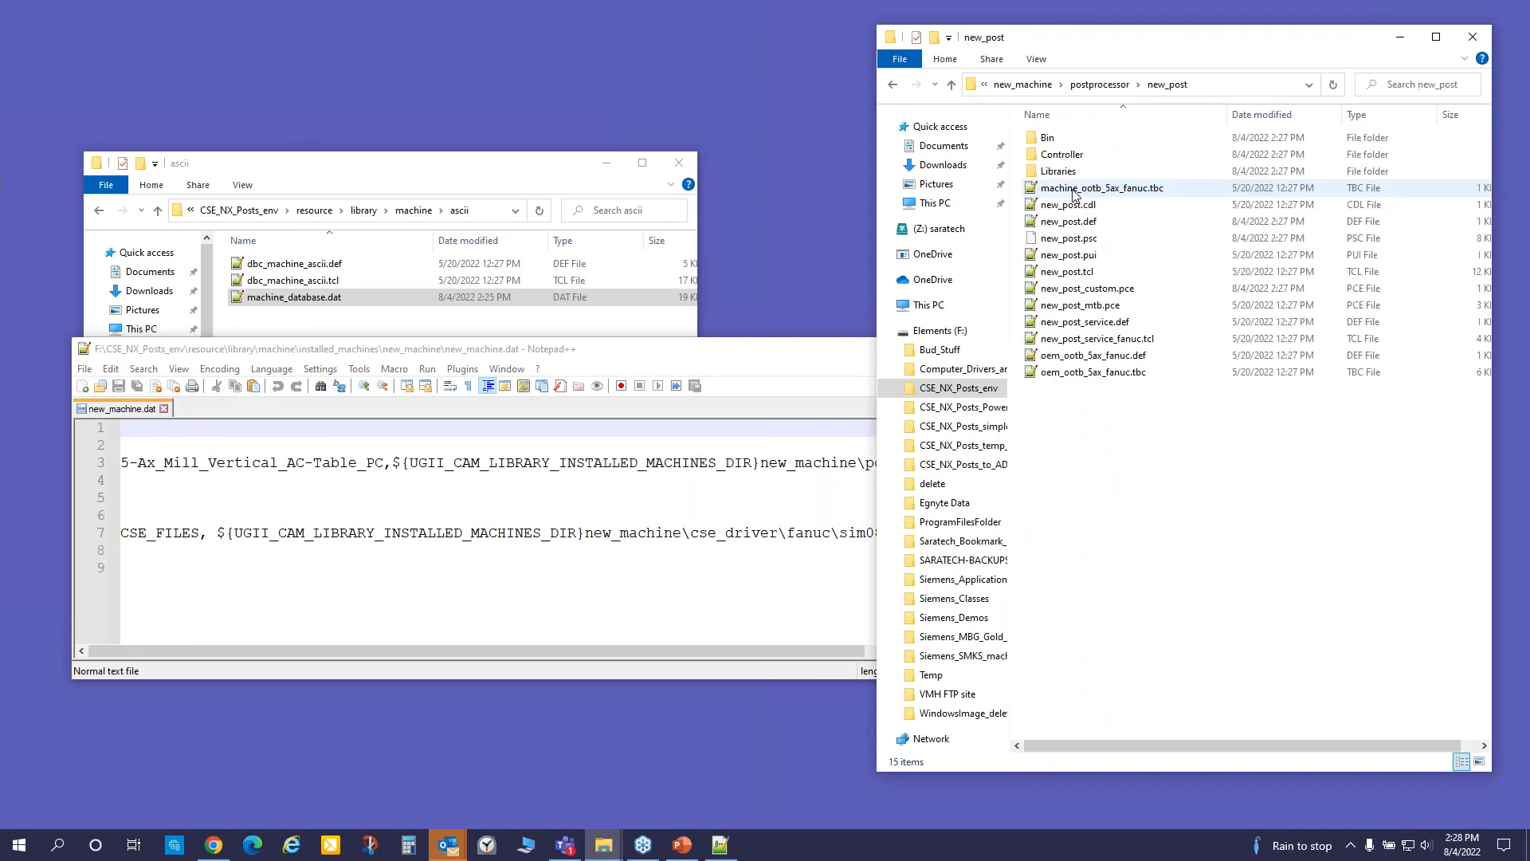
click(844, 351)
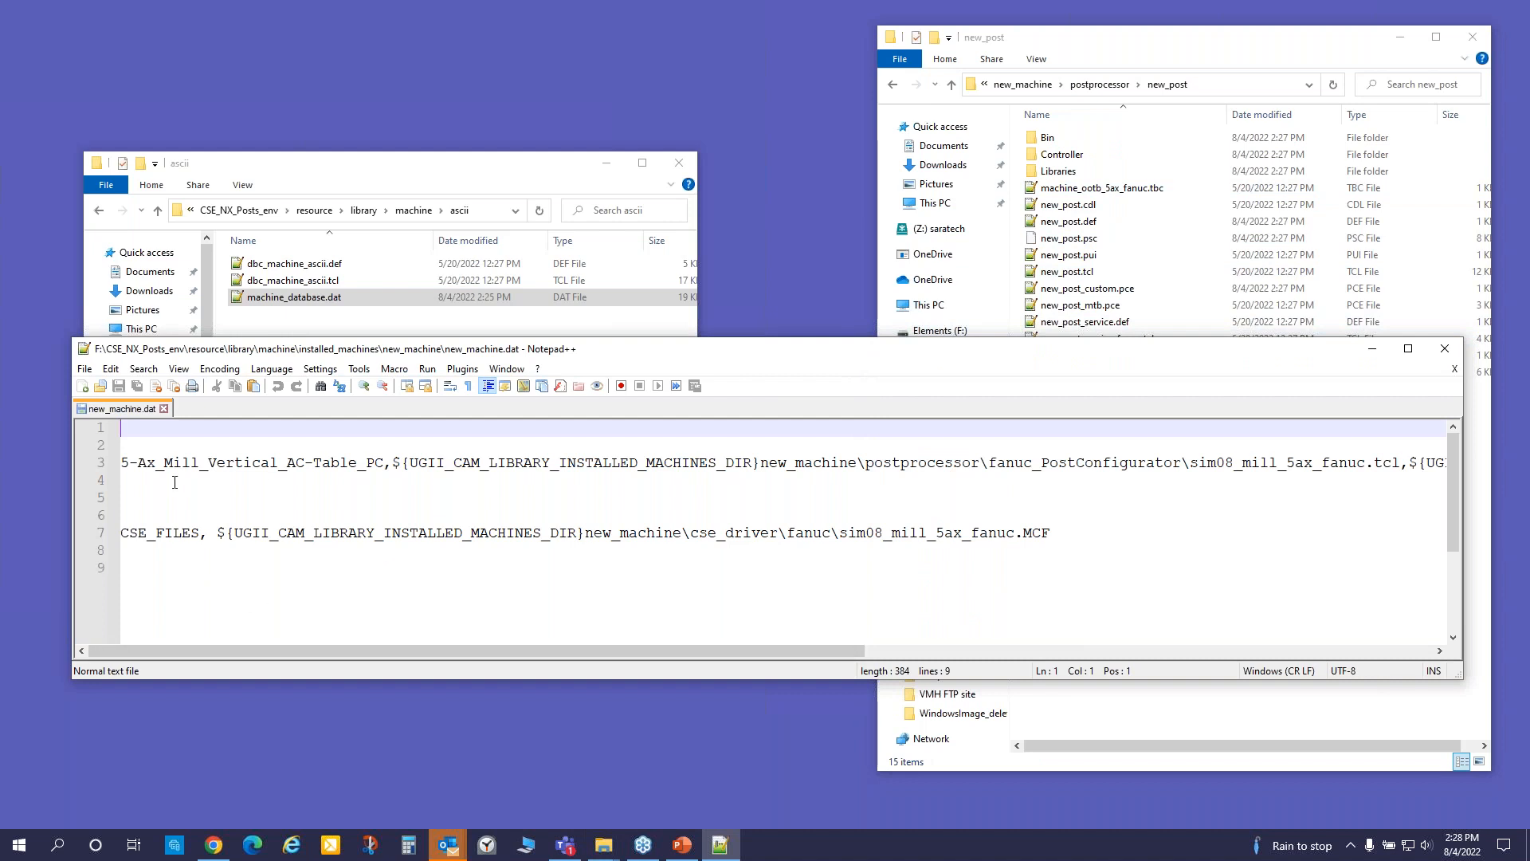
- Duplicate the 5-Ax_Mill_Vertical_AC-Table_PC post entry onto line 5 of new_machine.dat
drag(124, 467, 124, 476)
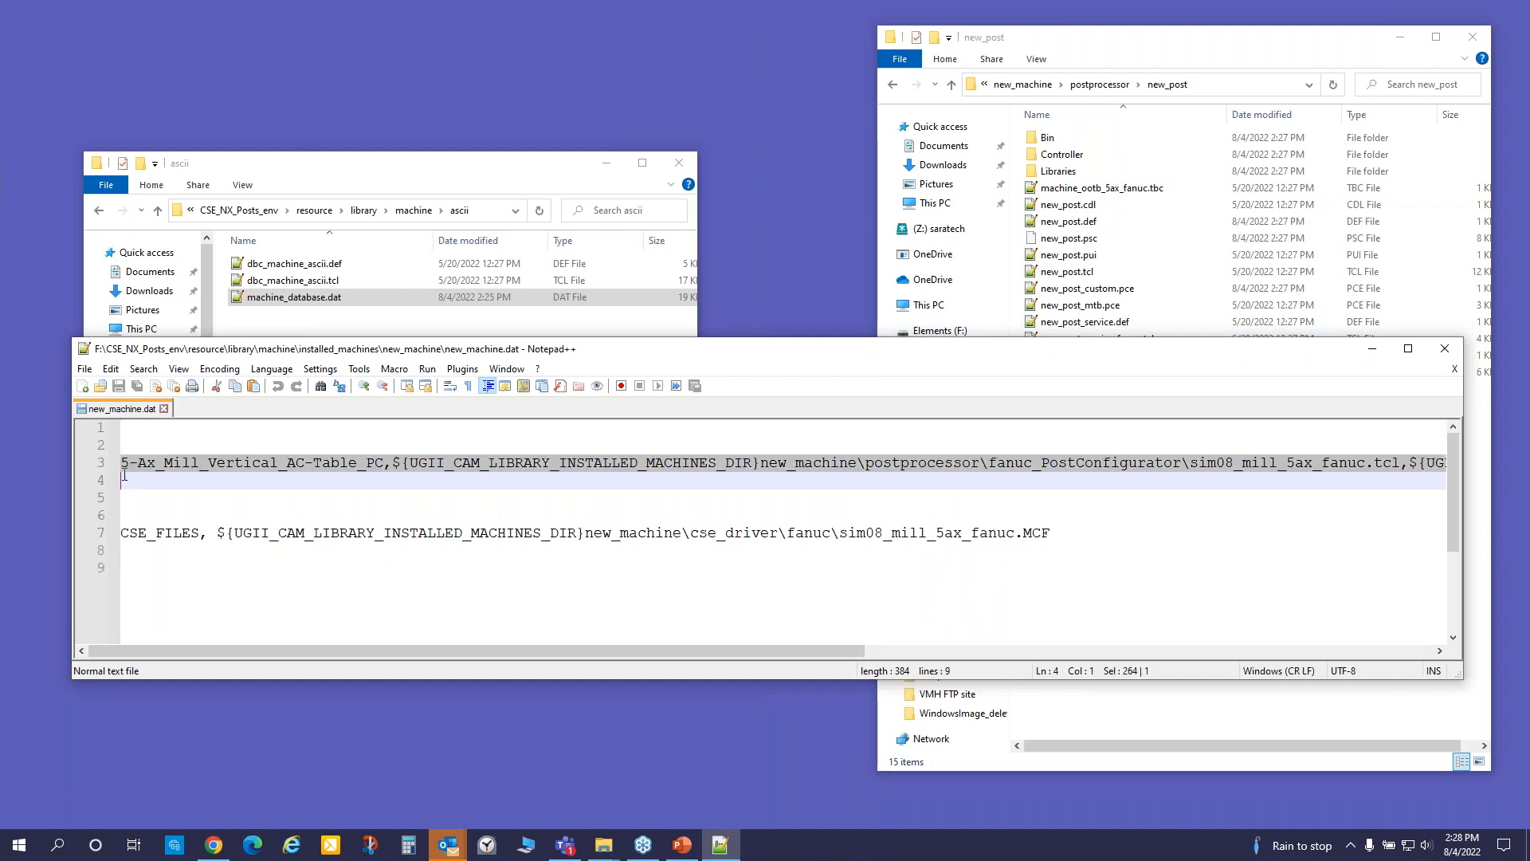
right_click(163, 461)
click(212, 491)
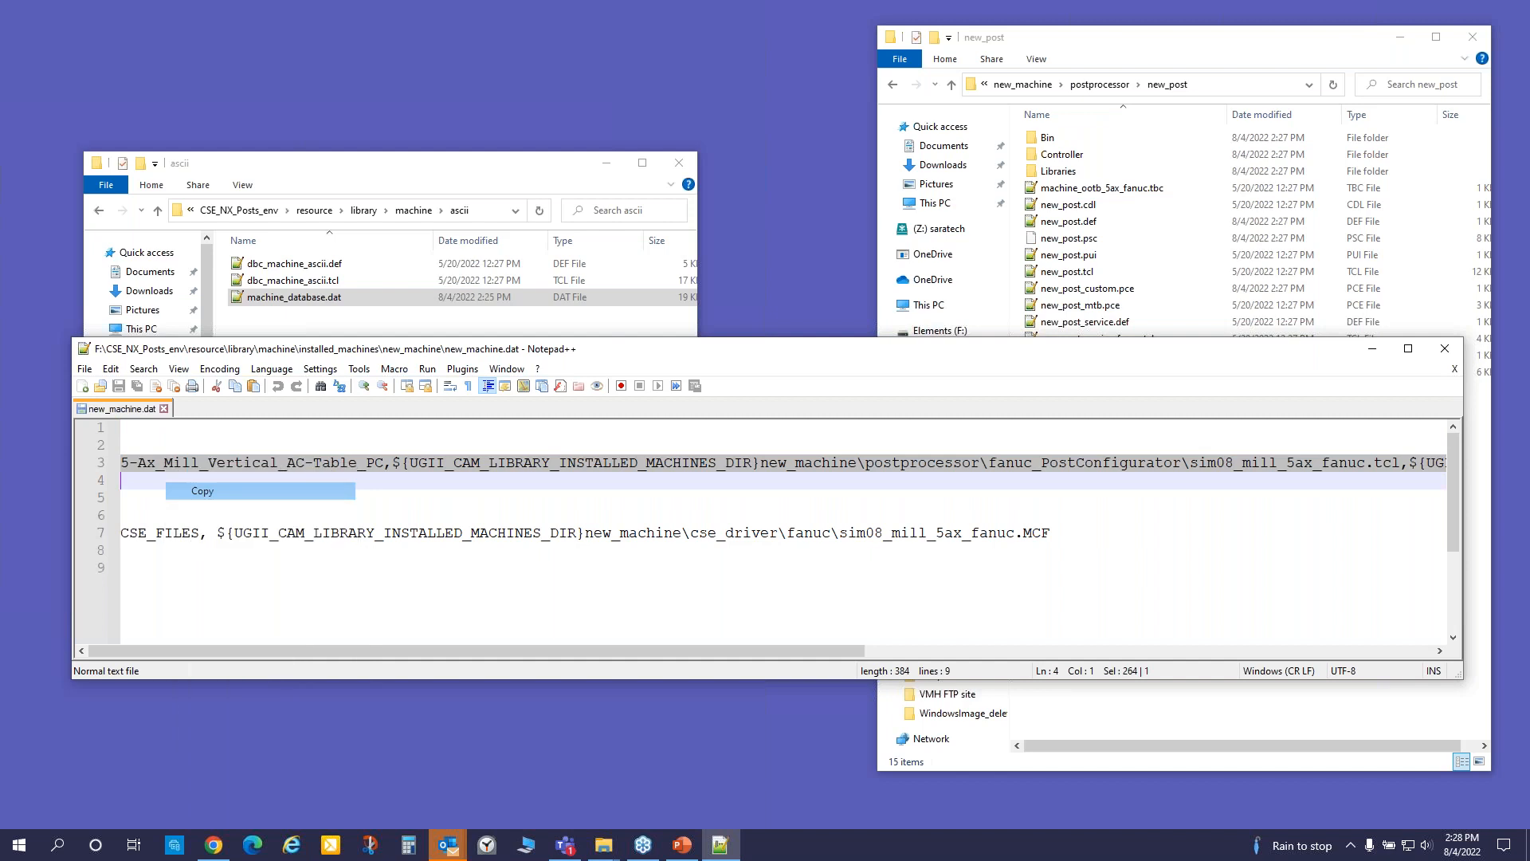
click(149, 497)
right_click(148, 498)
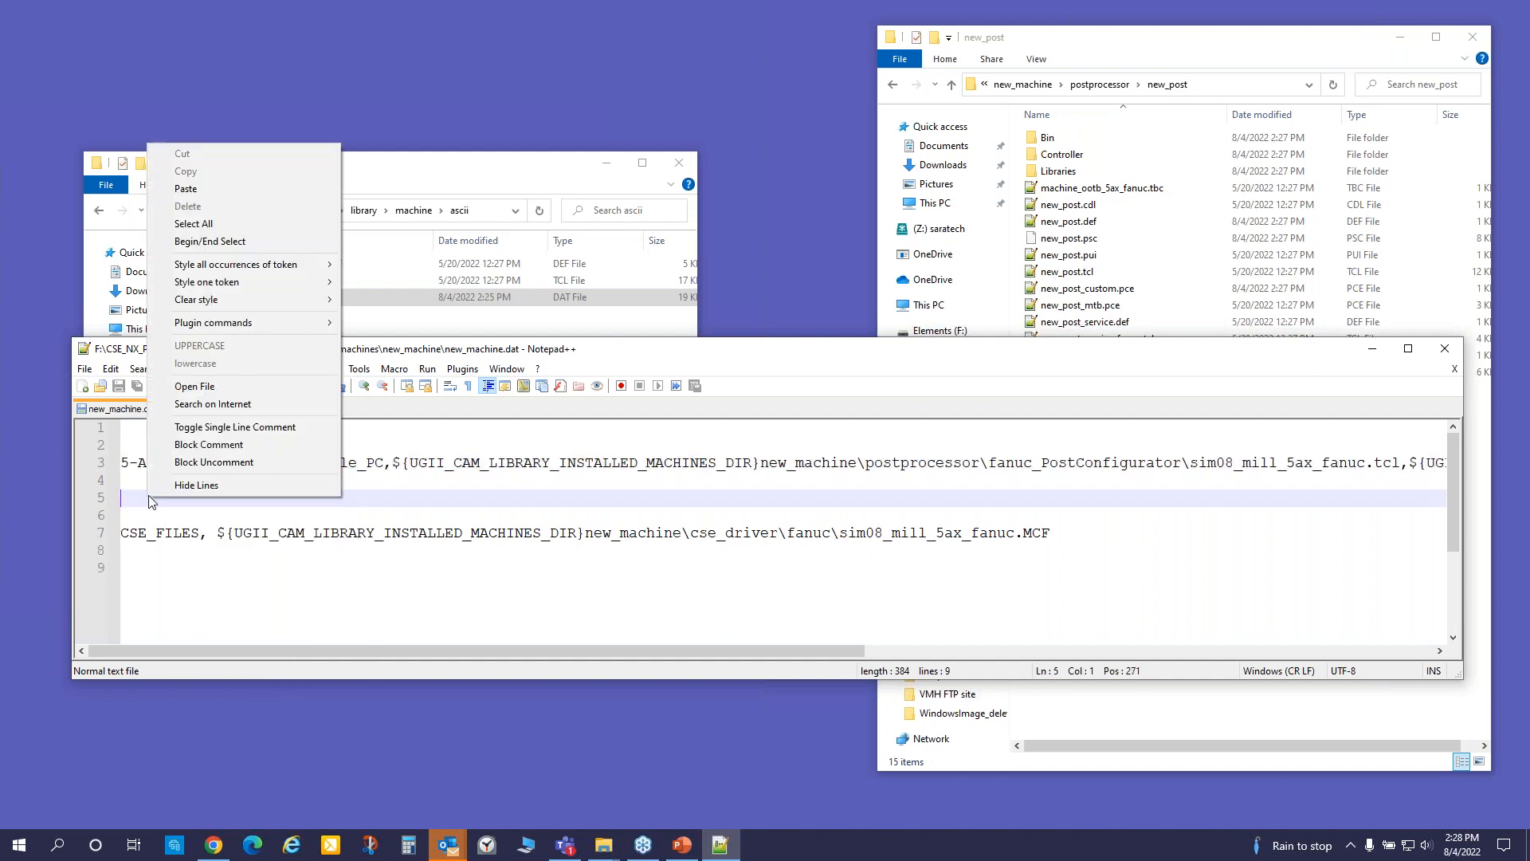
click(227, 188)
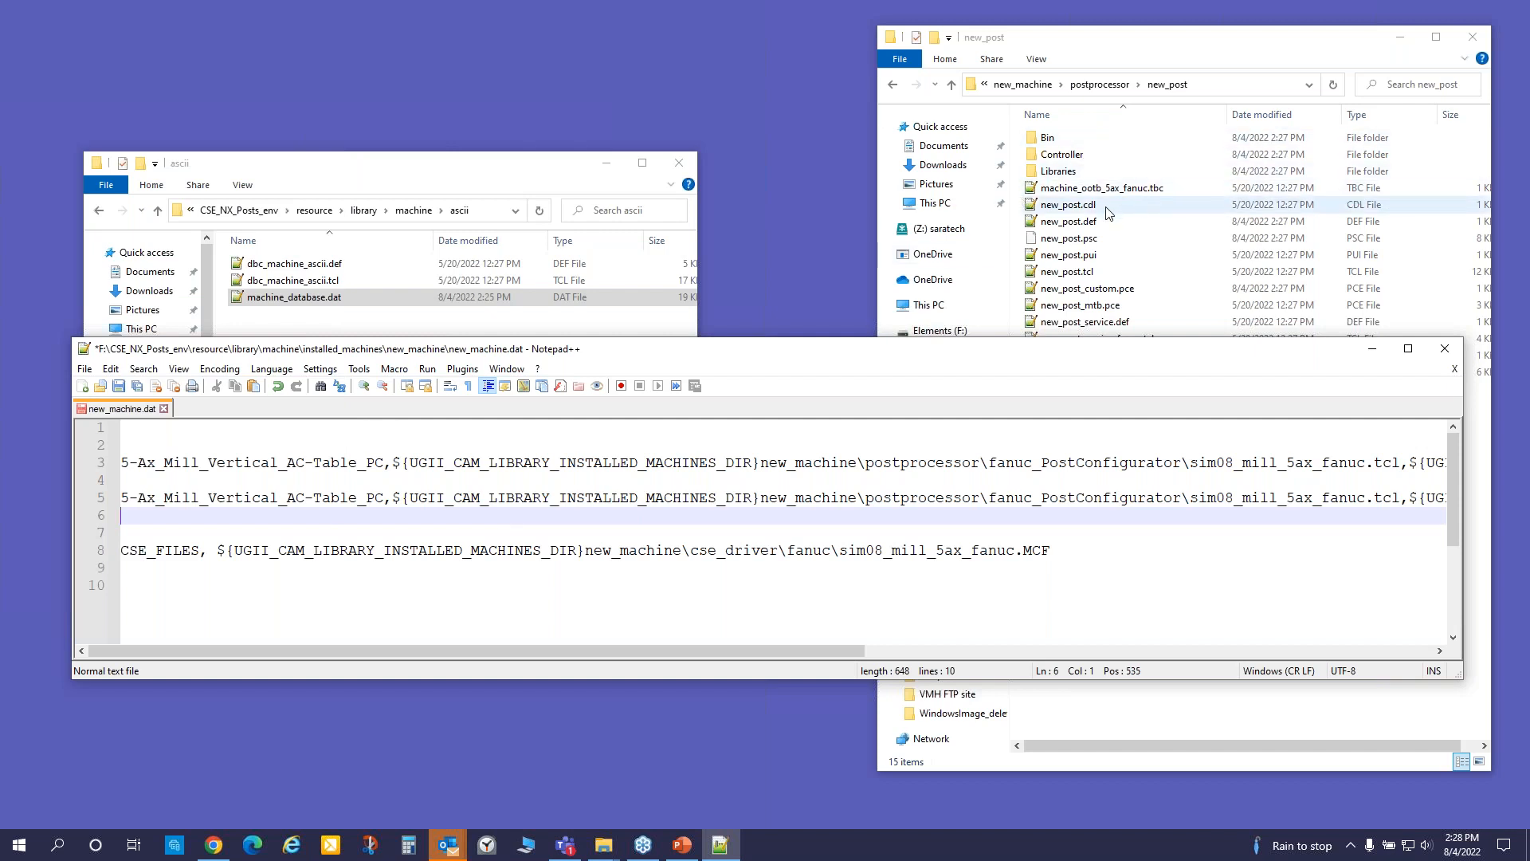
- Copy the base name new_post from the new_post.cdl file and use it as the post name in the duplicated entry
click(1072, 206)
click(1061, 209)
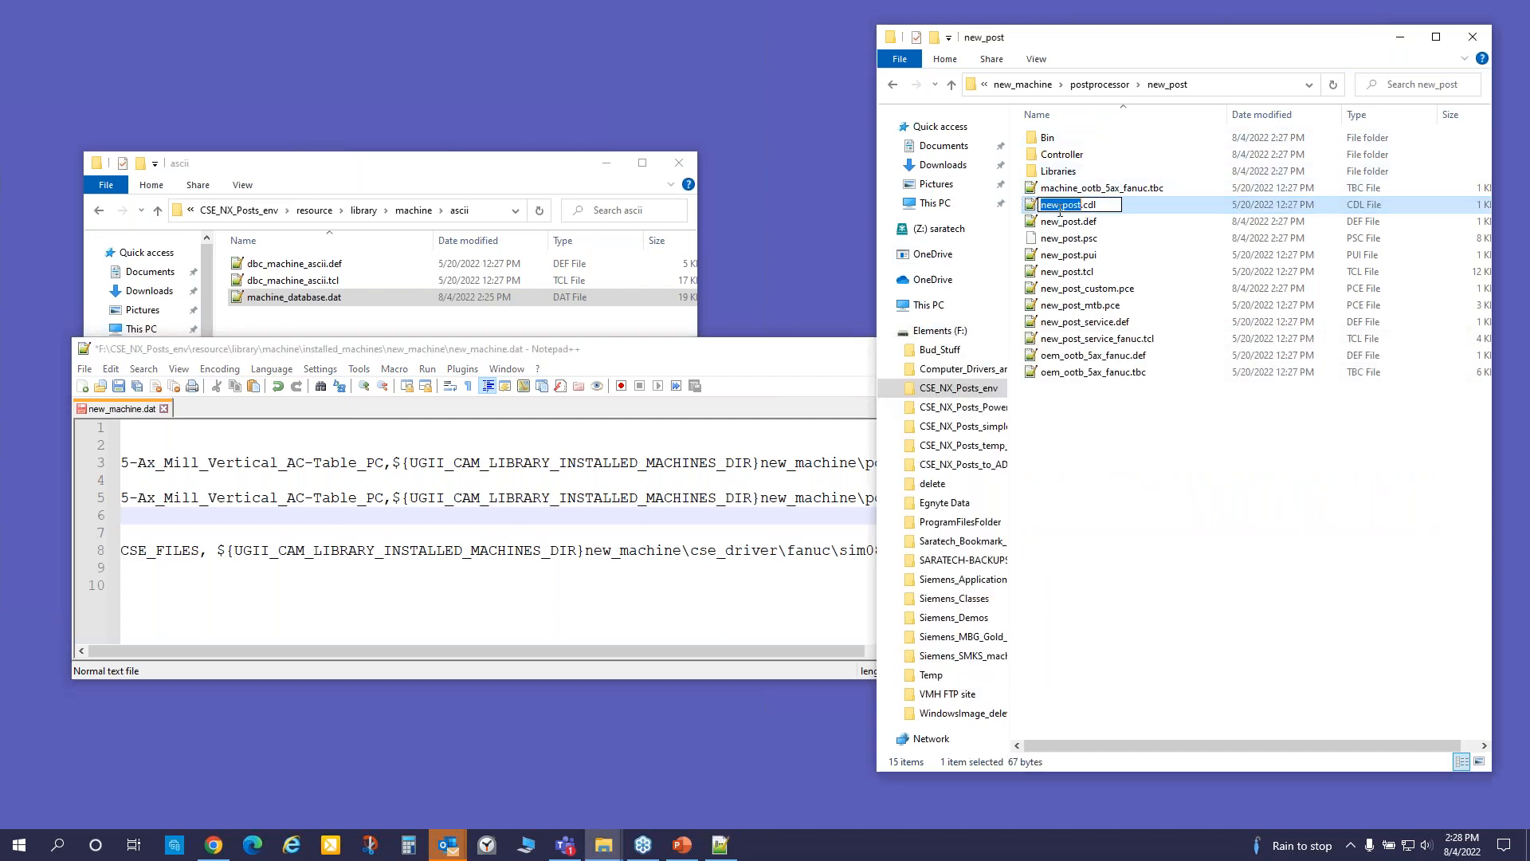
right_click(1062, 207)
click(1076, 247)
click(513, 591)
drag(124, 498, 383, 499)
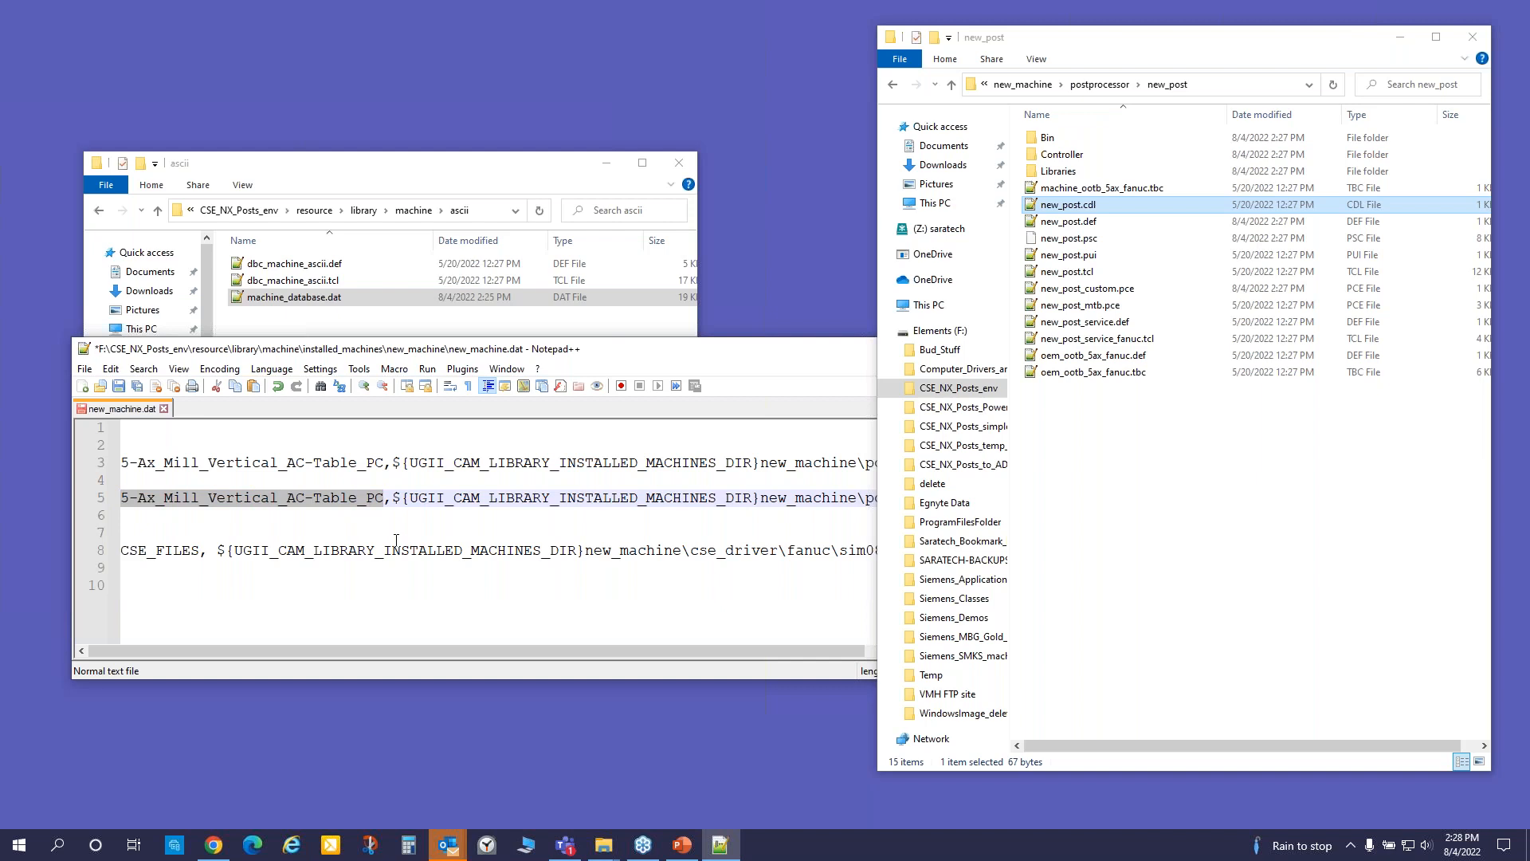
key(ctrl+v)
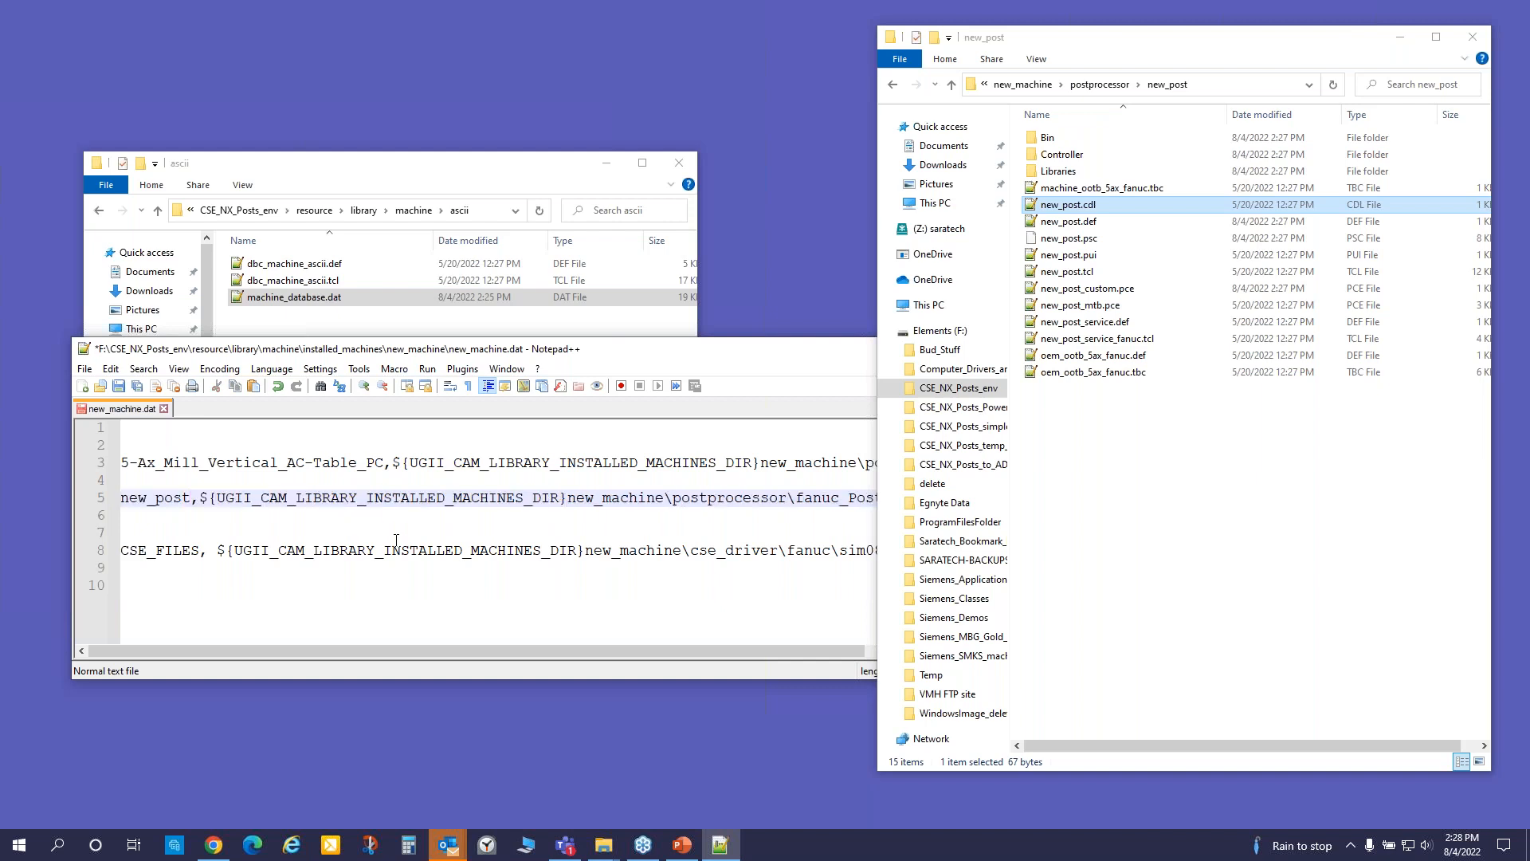
- Change the duplicated entry's tcl path so it ends in postprocessor\new_post\new_post.tcl
click(714, 358)
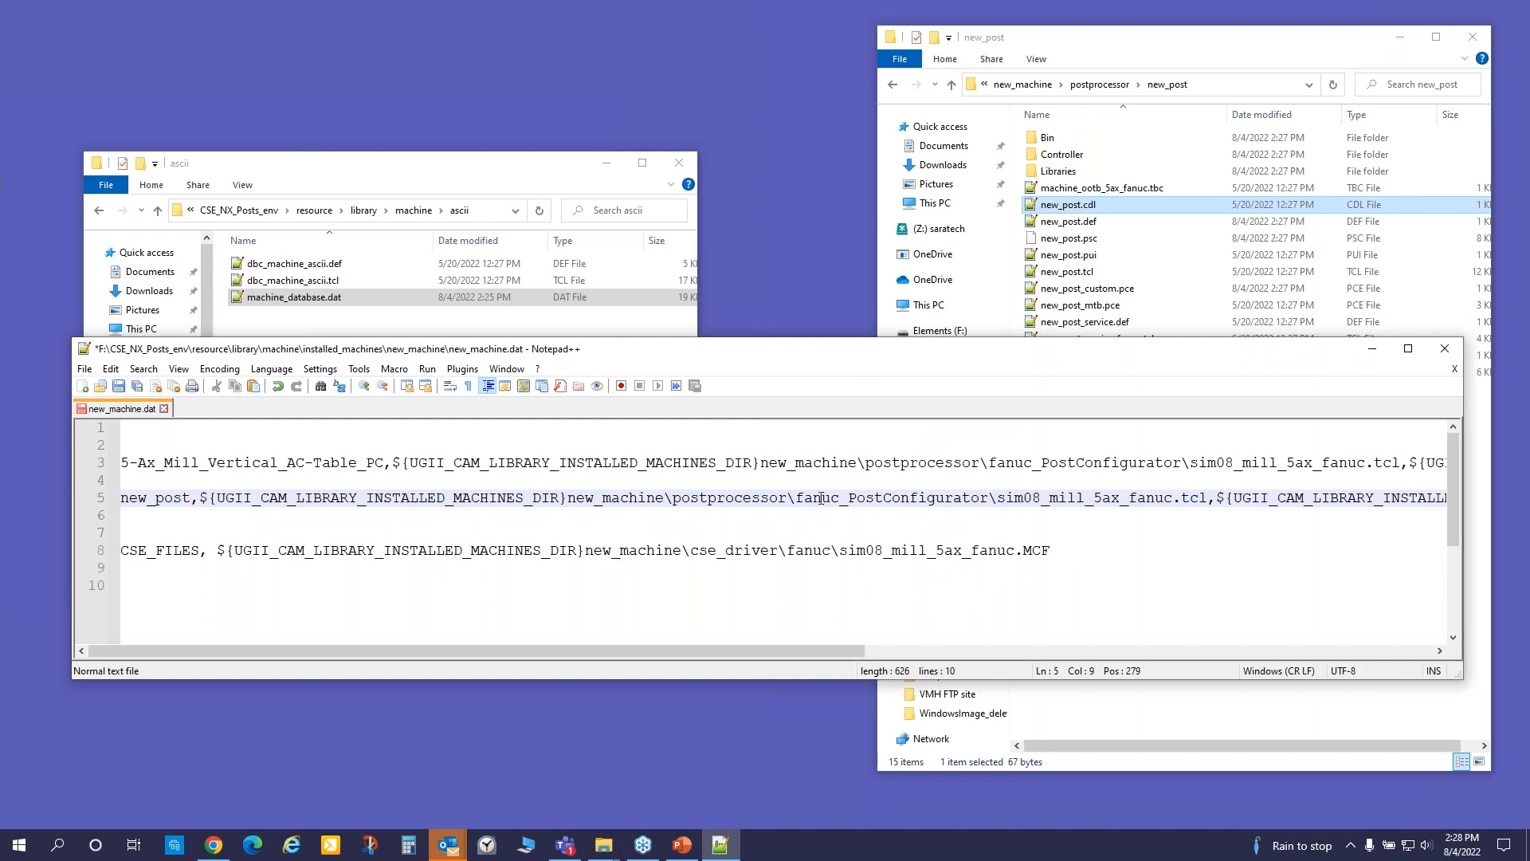
drag(797, 500, 989, 501)
key(ctrl+v)
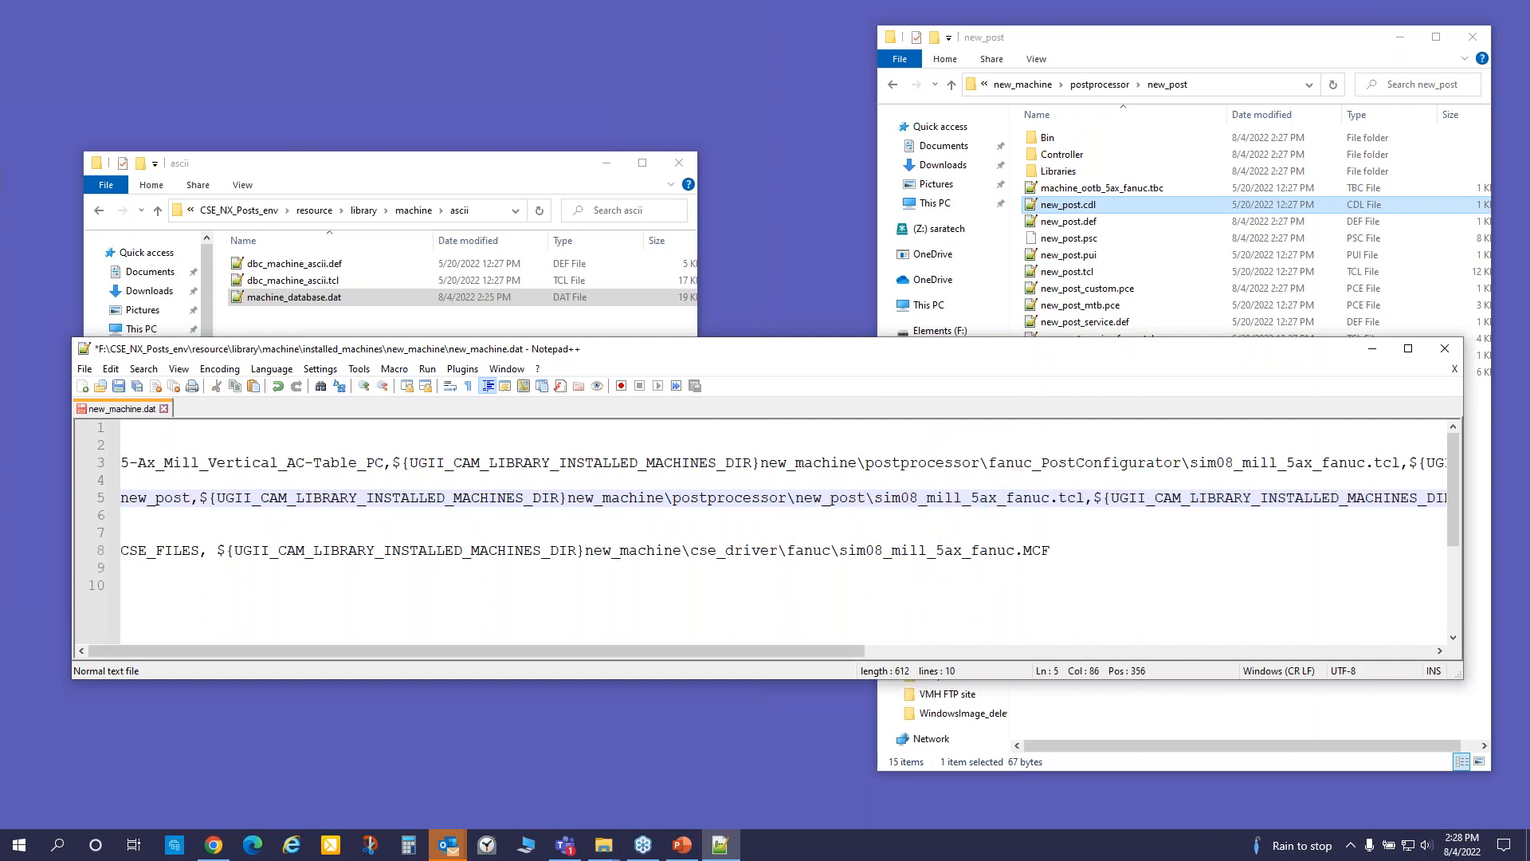
drag(848, 652, 965, 650)
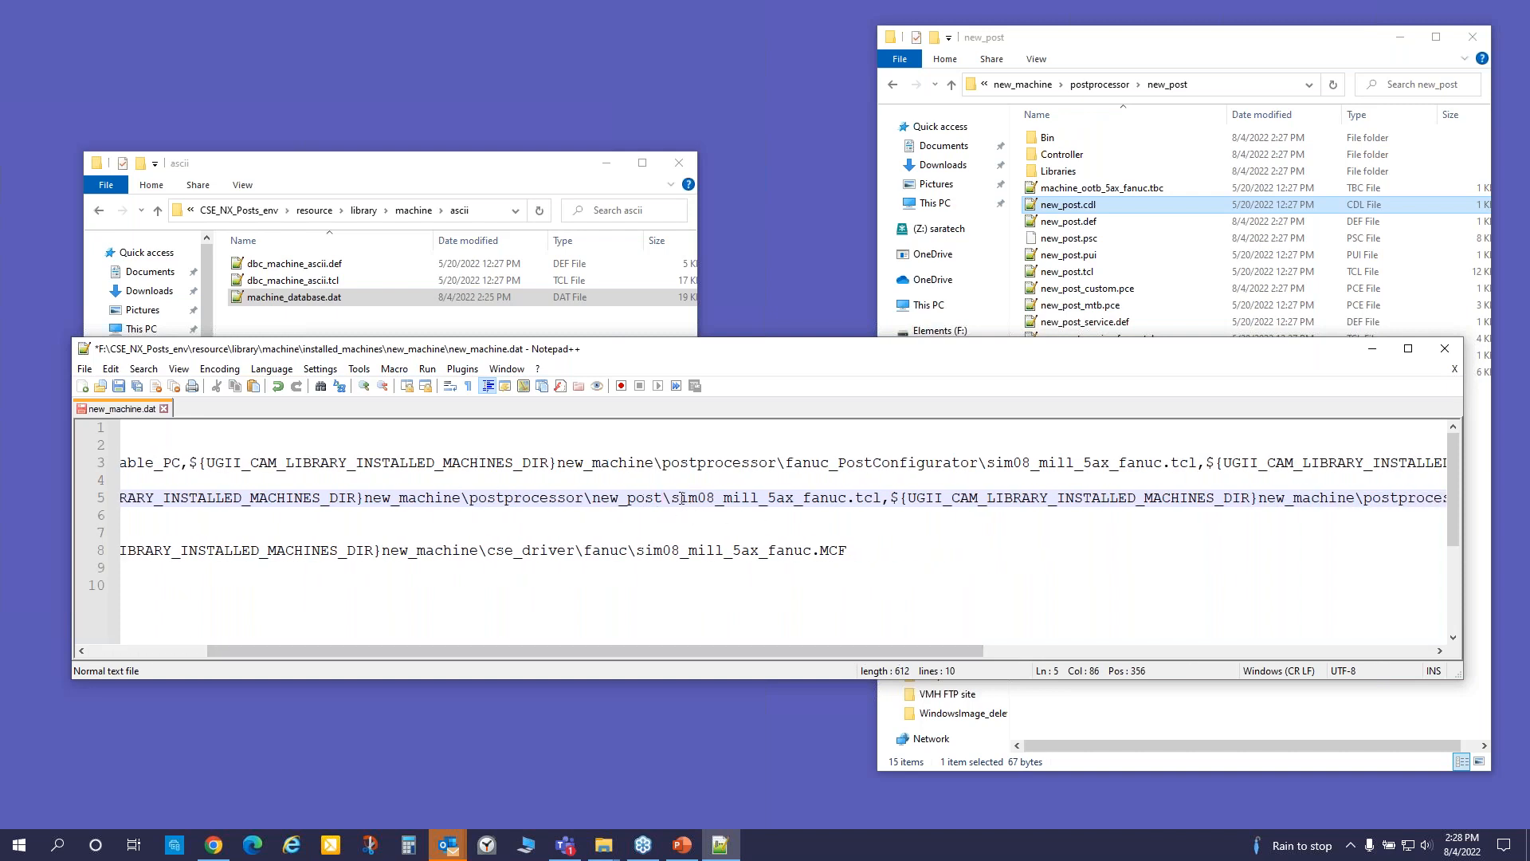
drag(847, 500, 673, 499)
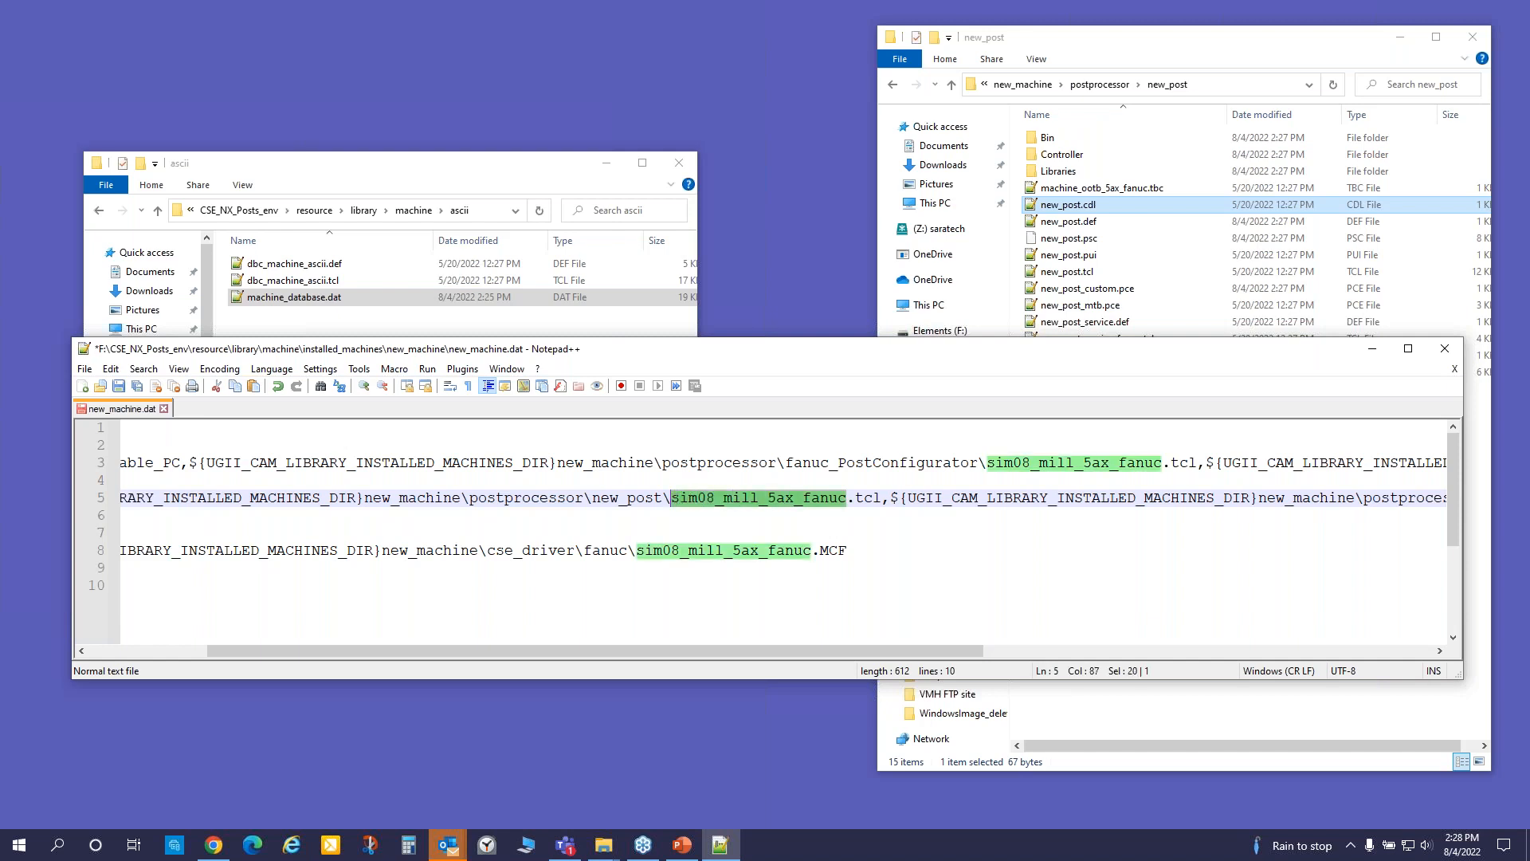
key(ctrl+v)
- Change the duplicated entry's def path so it ends in postprocessor\new_post\new_post.def
drag(771, 651, 1041, 650)
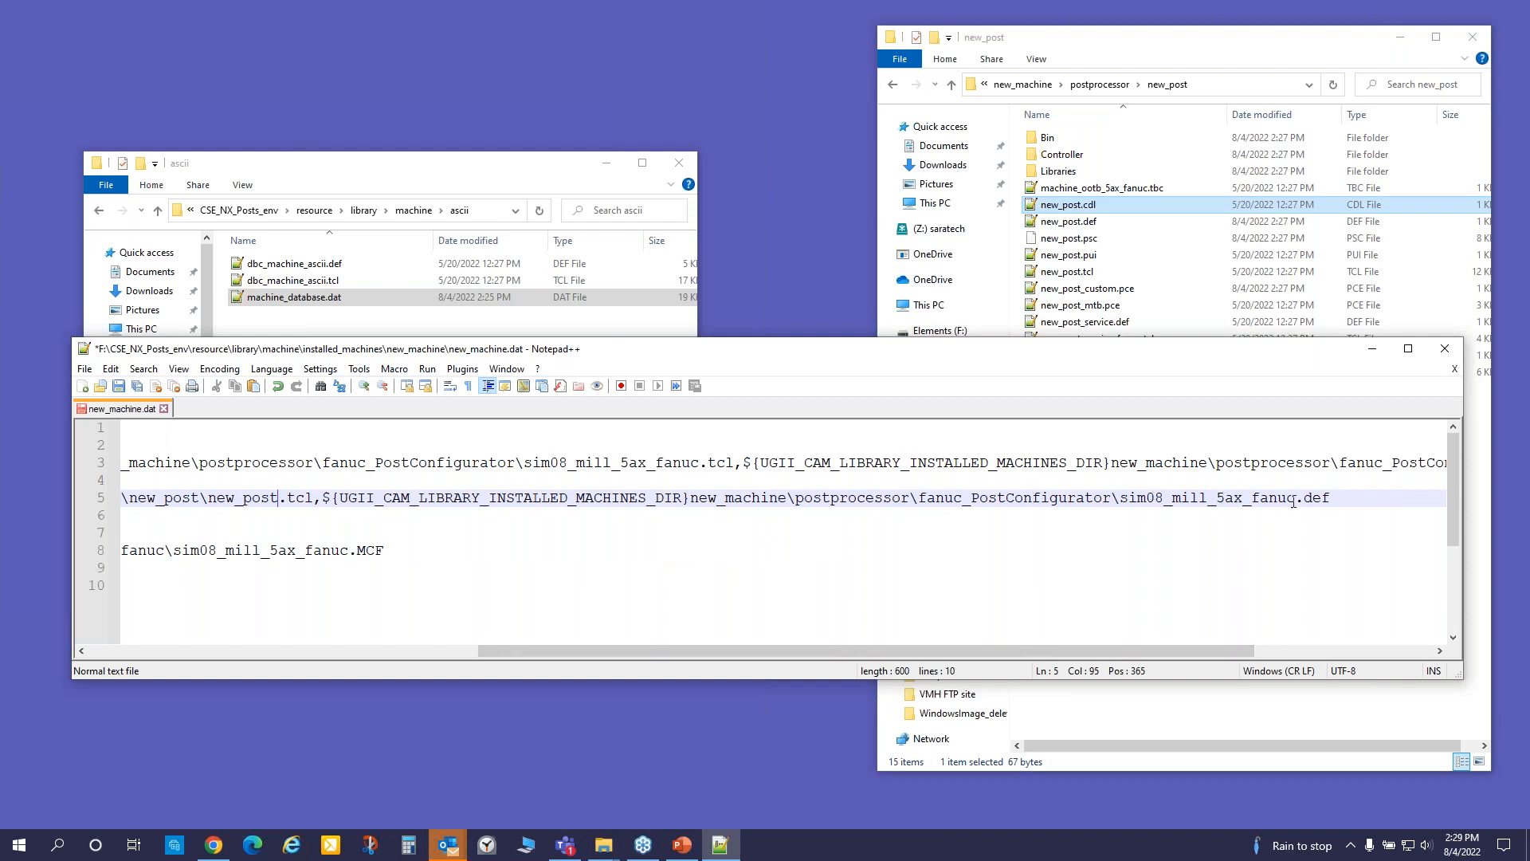
drag(1296, 497, 1199, 503)
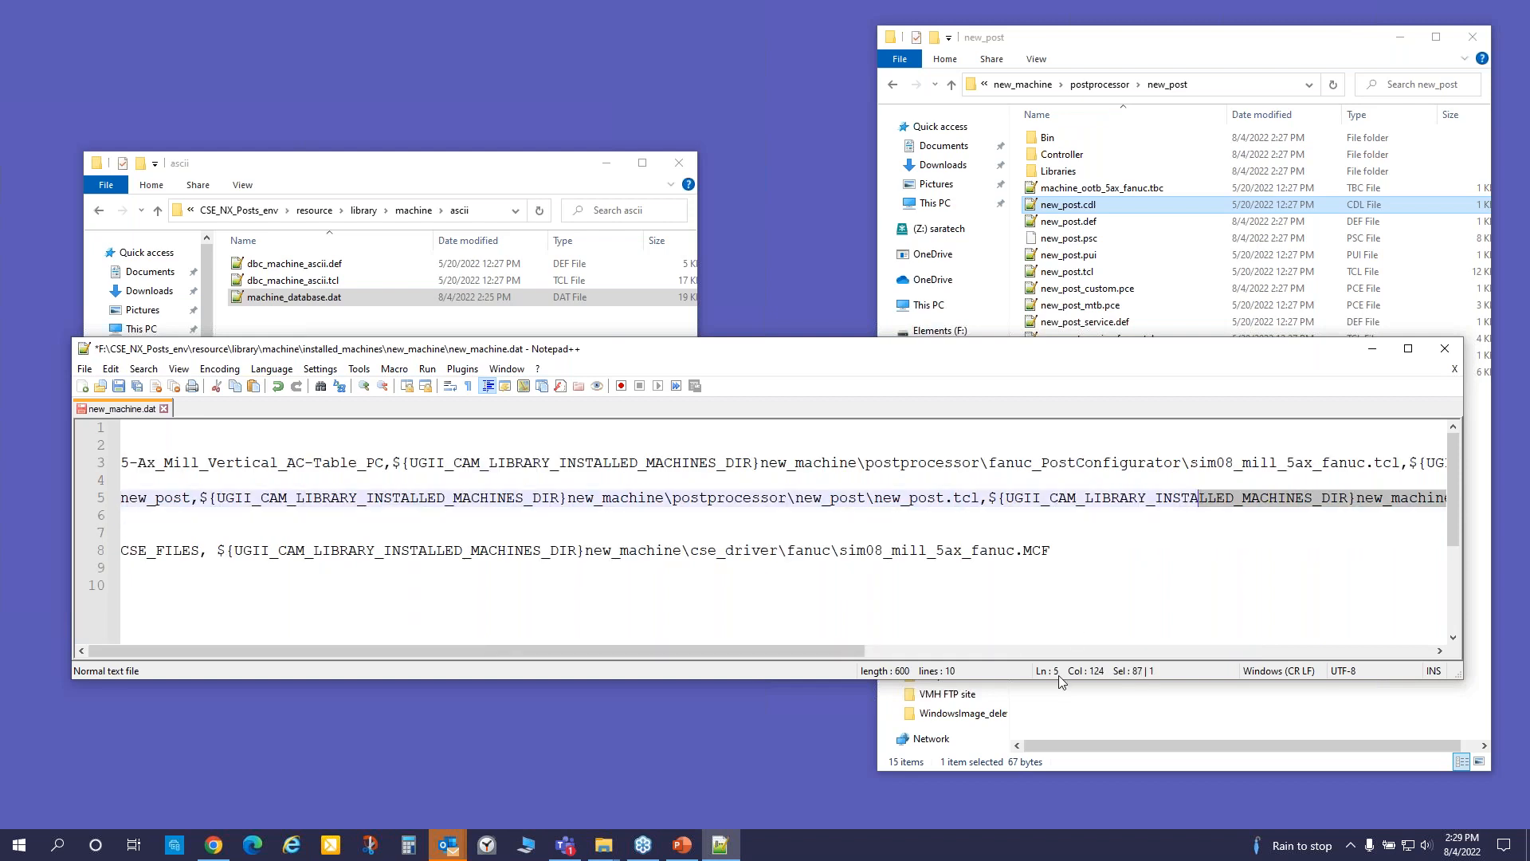
click(976, 652)
click(1052, 499)
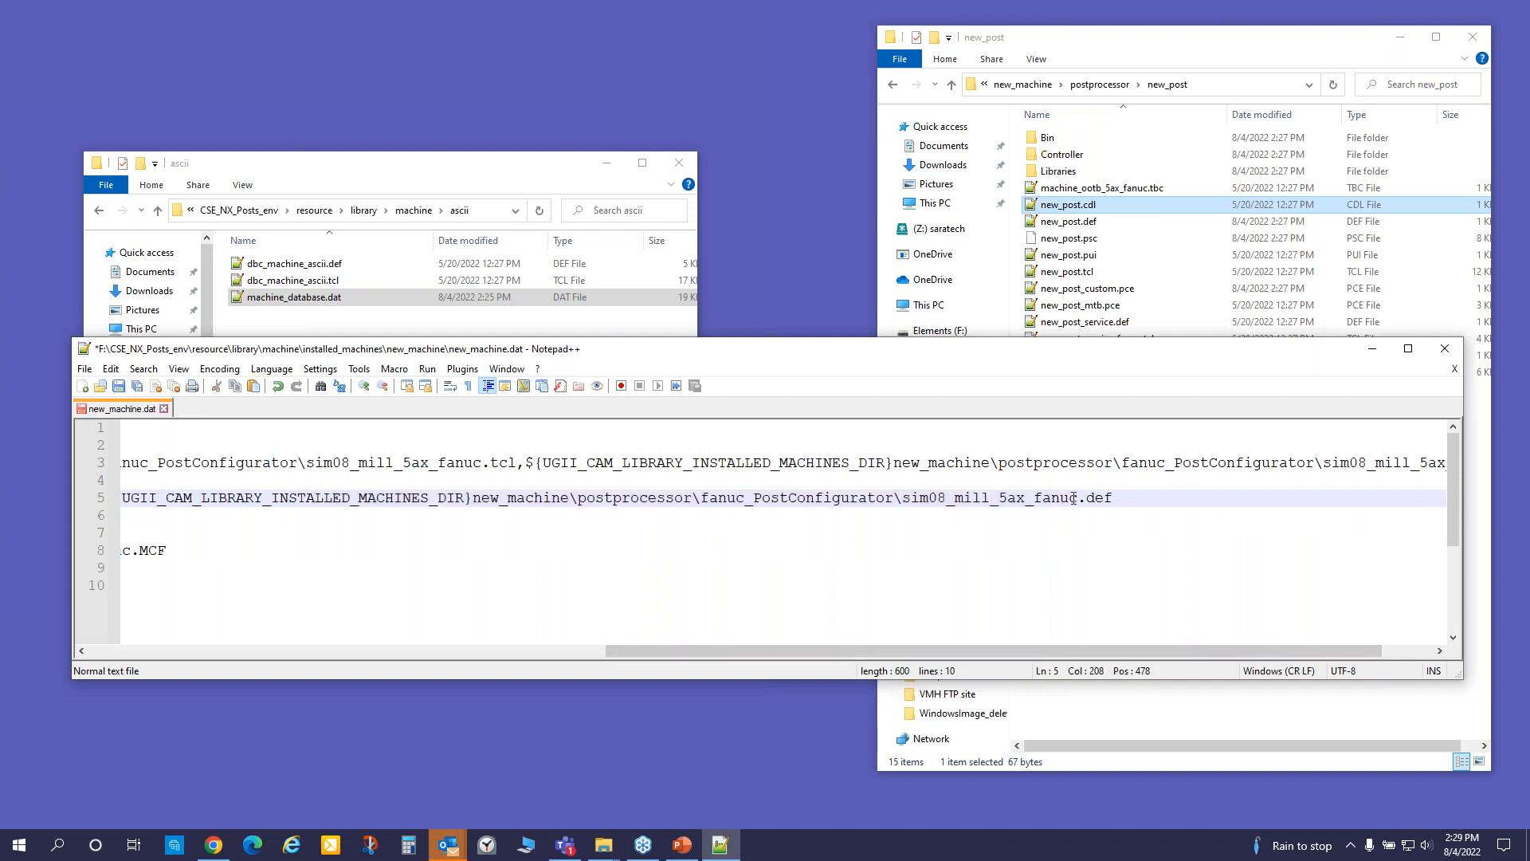
drag(1080, 497, 906, 499)
key(ctrl+v)
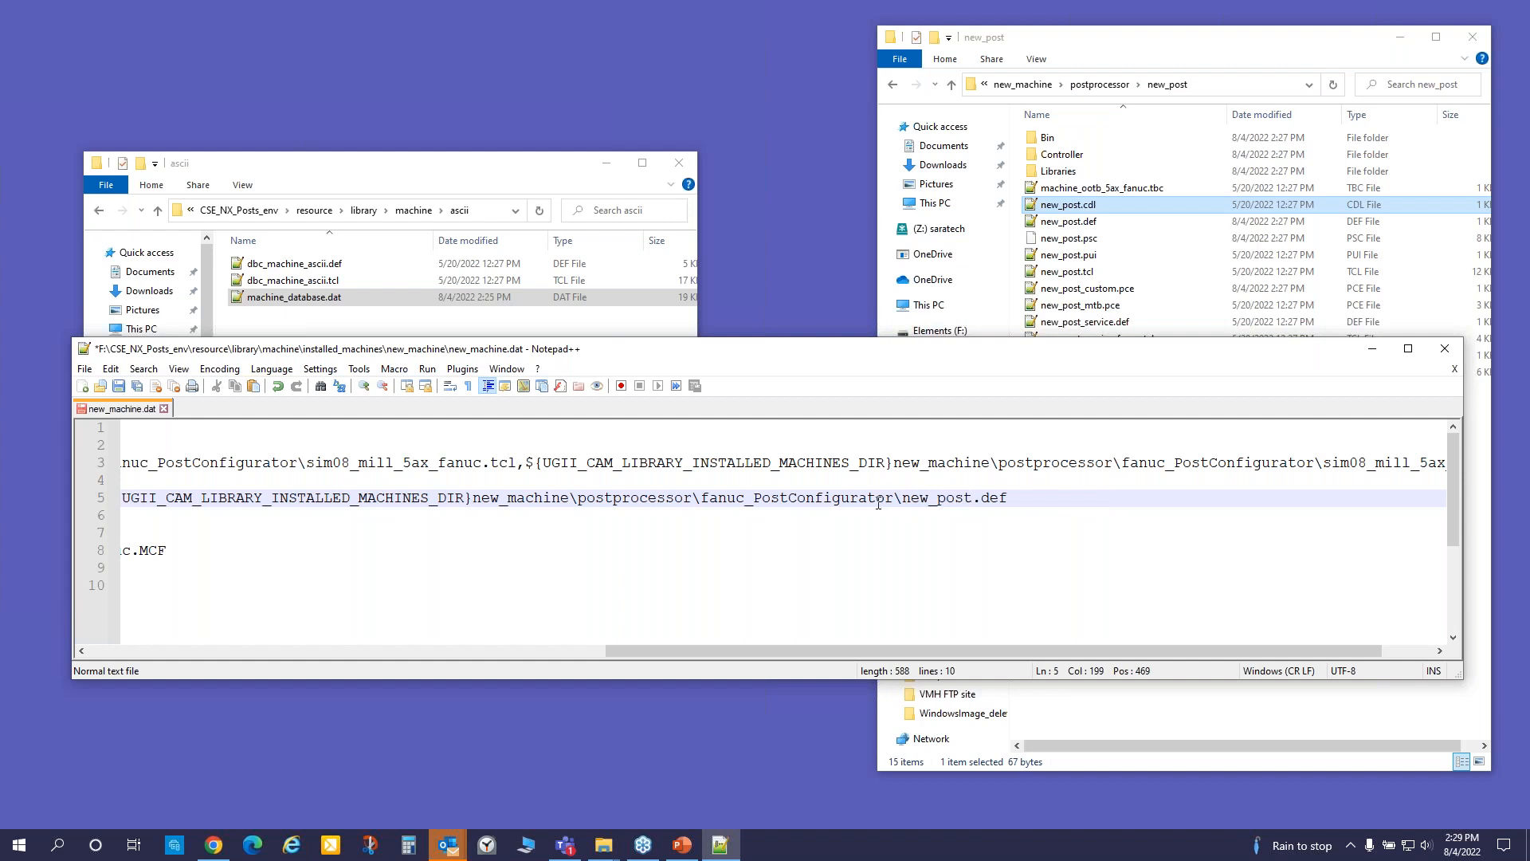
drag(702, 499, 894, 499)
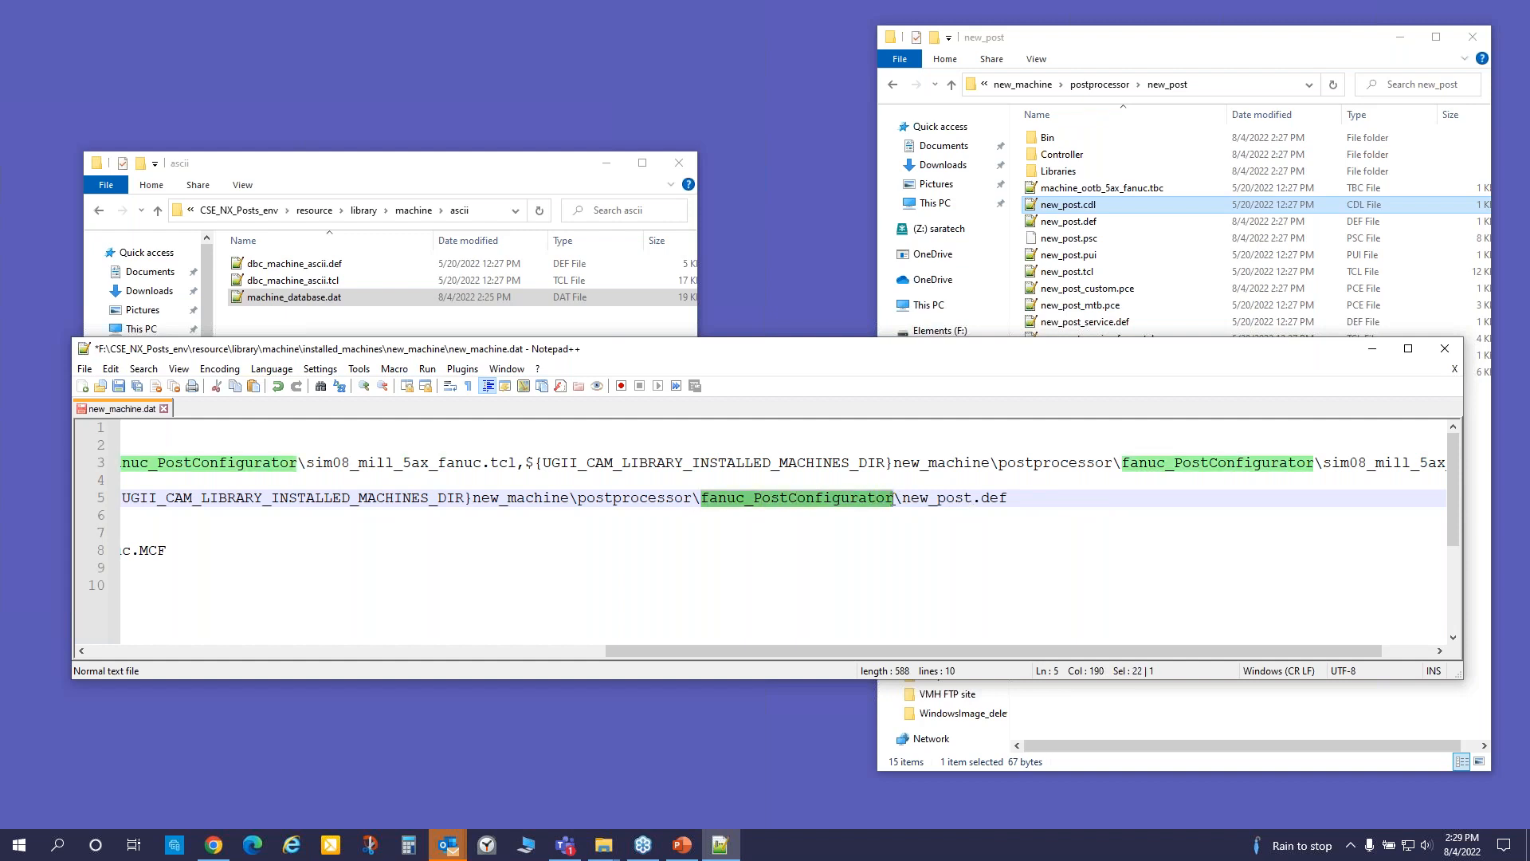
key(ctrl+v)
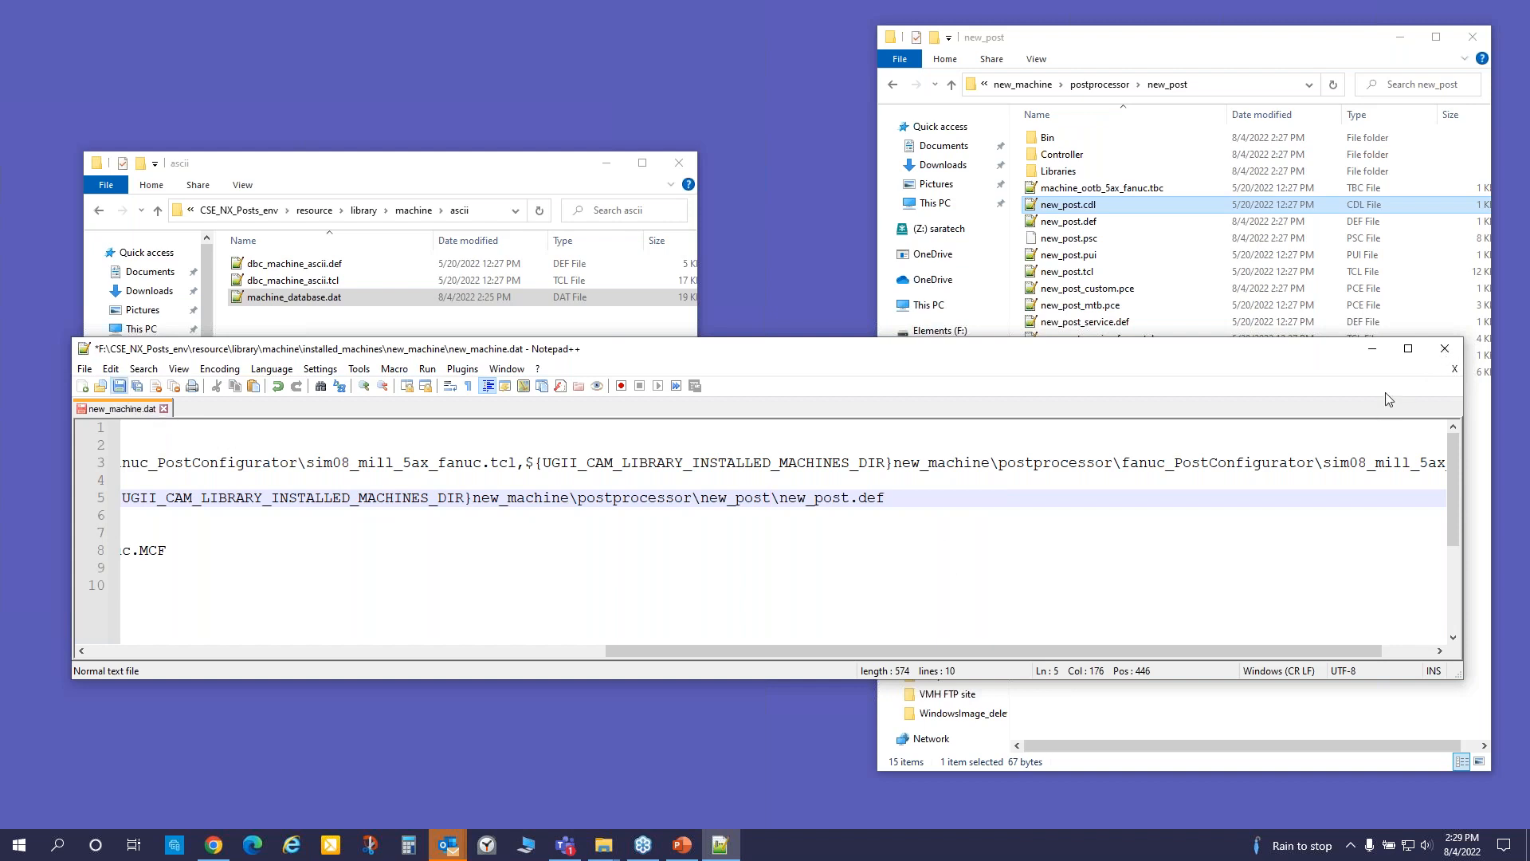
- Save and close new_machine.dat, and reopen simple_part.prt from today's history in a restarted NX session
key(alt+F4)
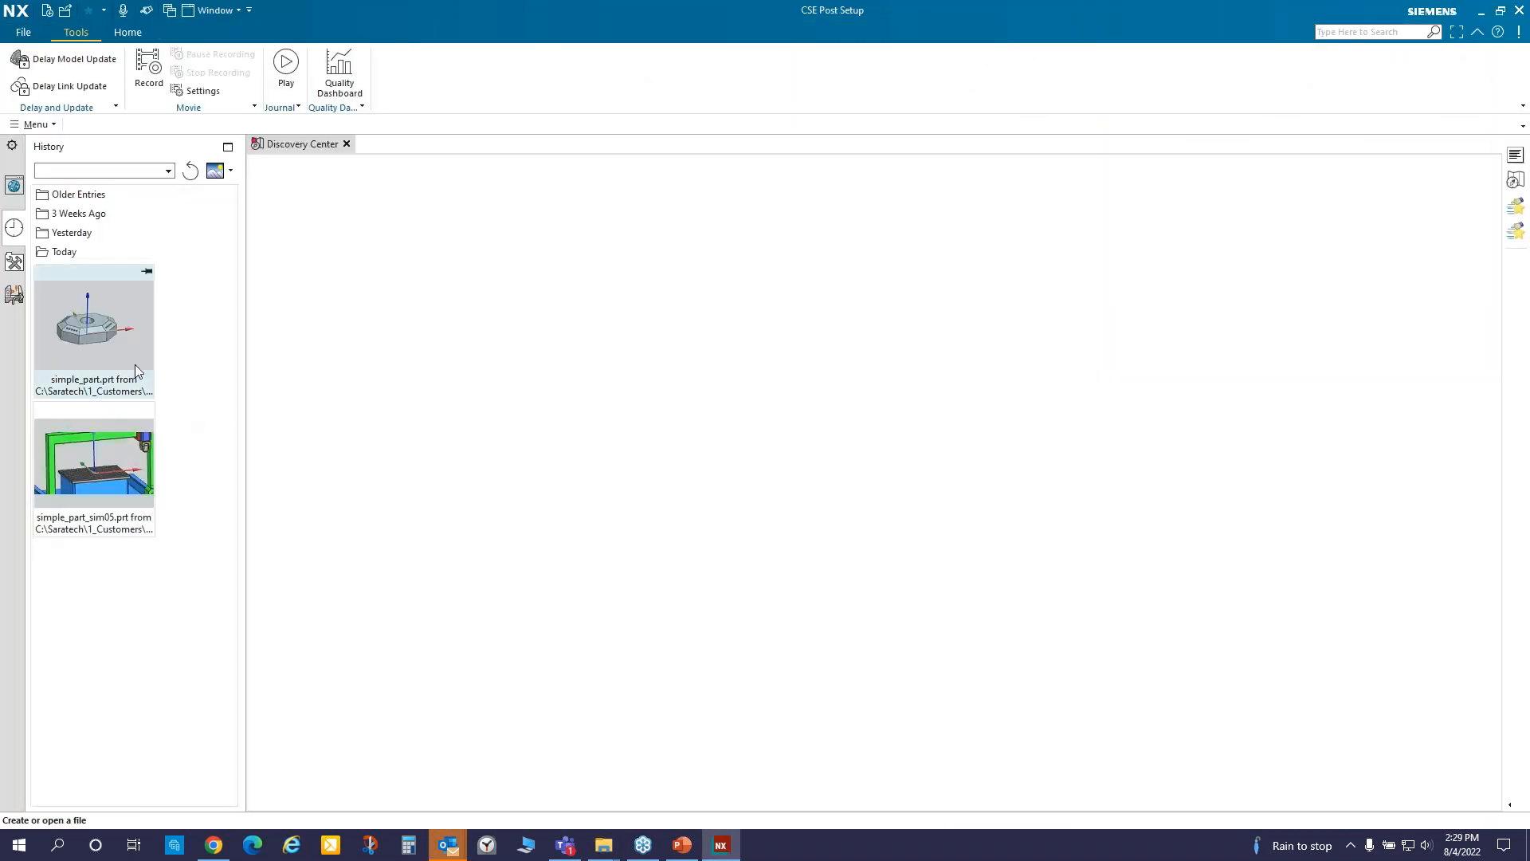
click(94, 323)
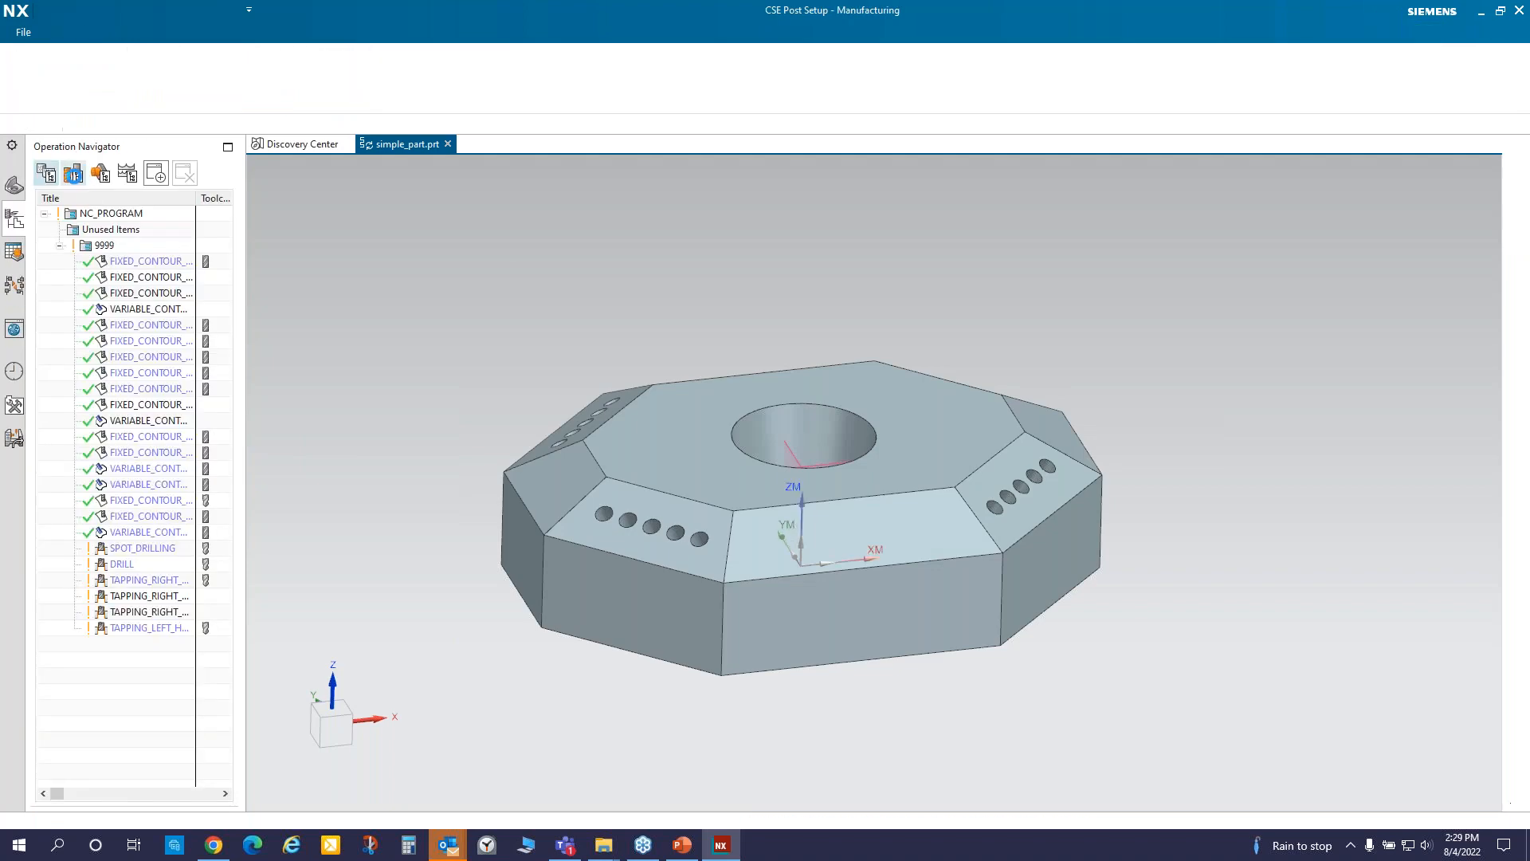
- Replace the generic machine with the new_machine 5-axis vertical mill from the MILL library class, positioned with Use Part Mount Junction
double_click(94, 213)
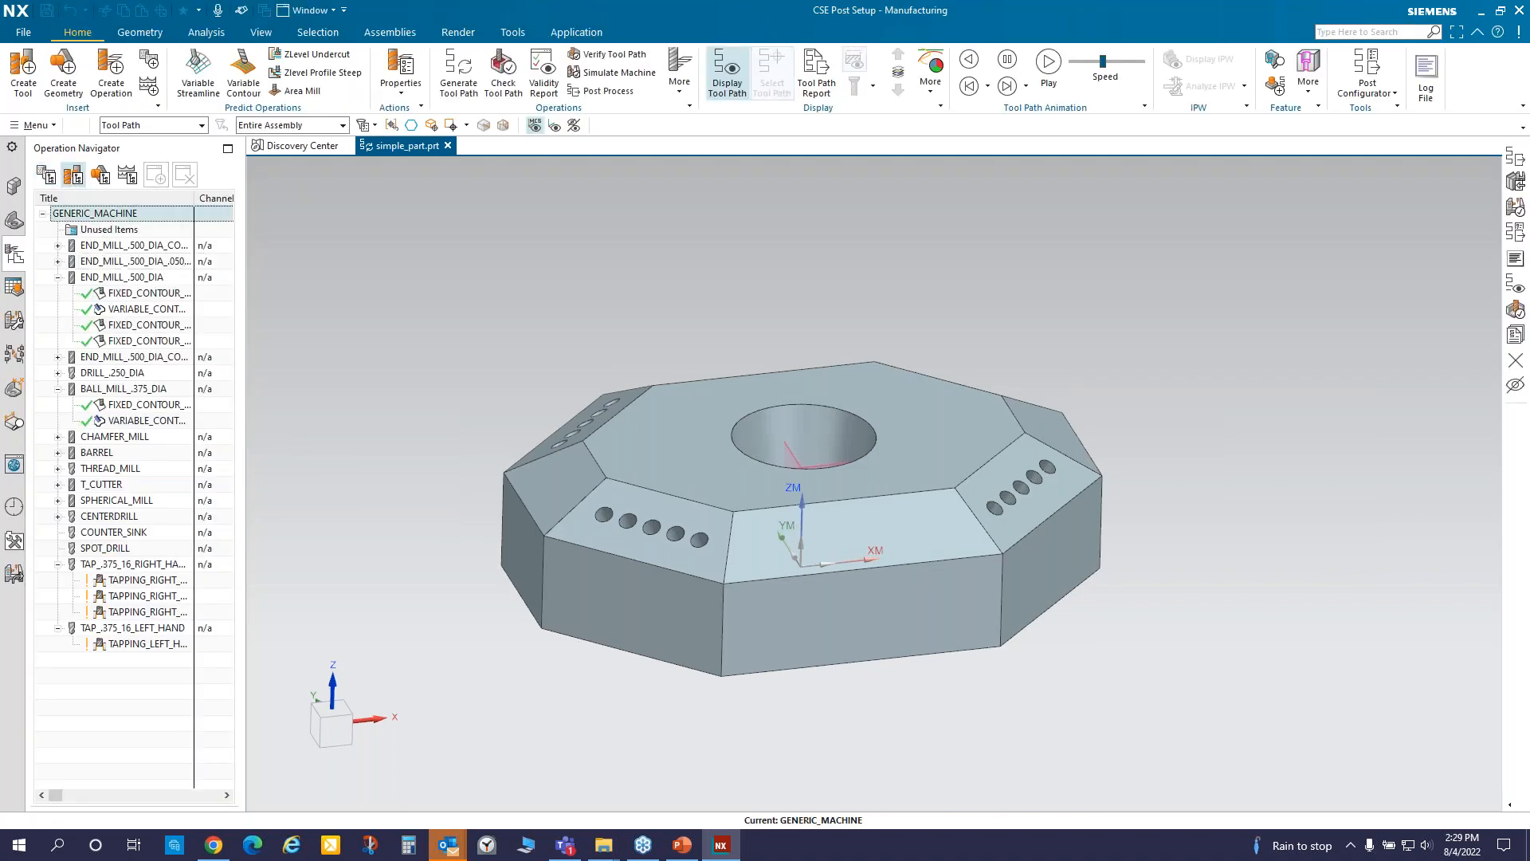
click(626, 249)
double_click(472, 265)
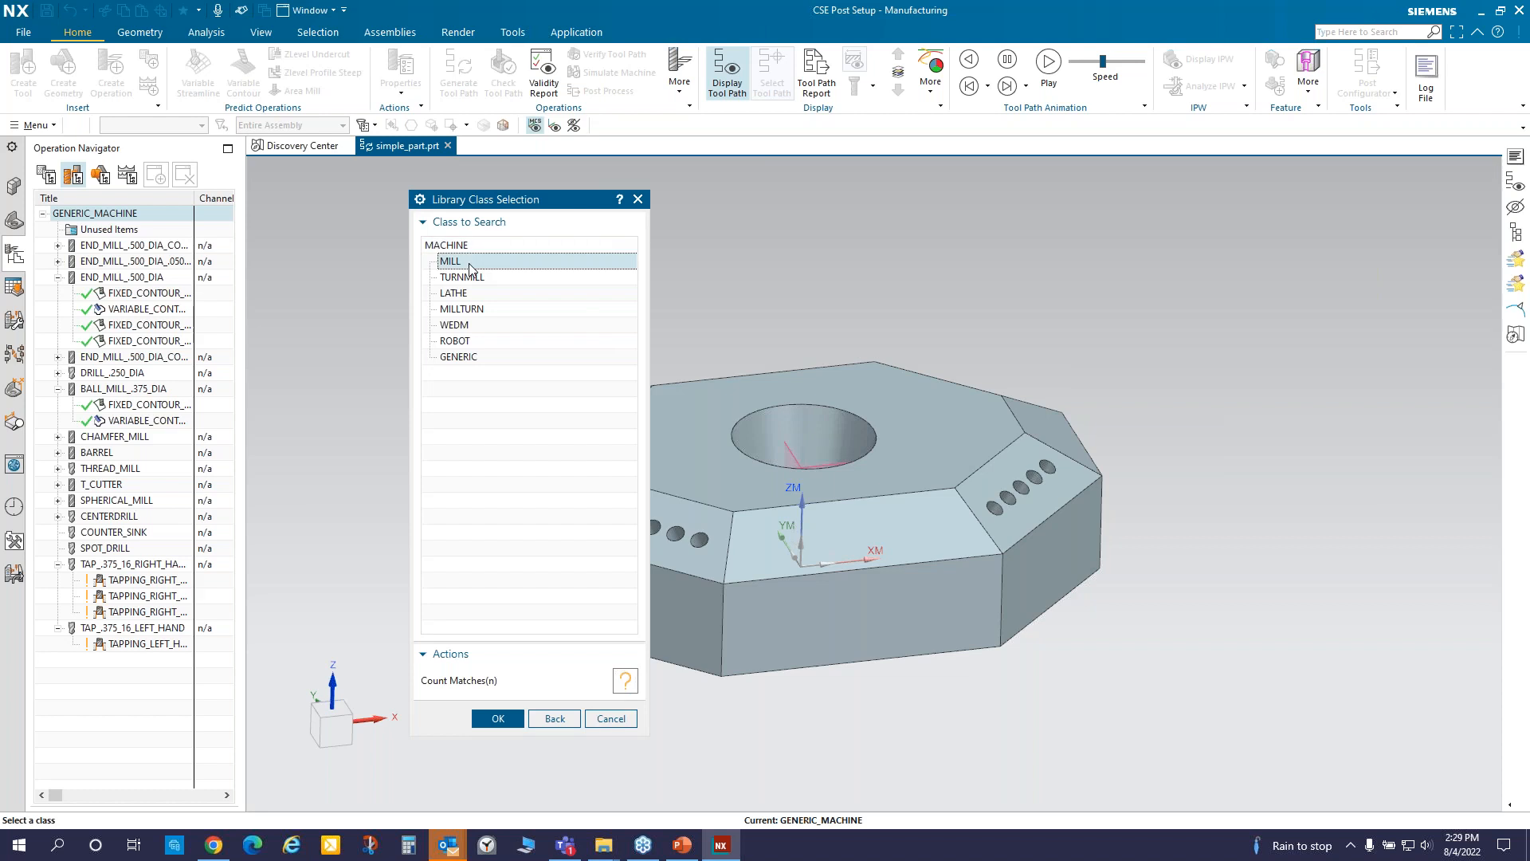
double_click(451, 310)
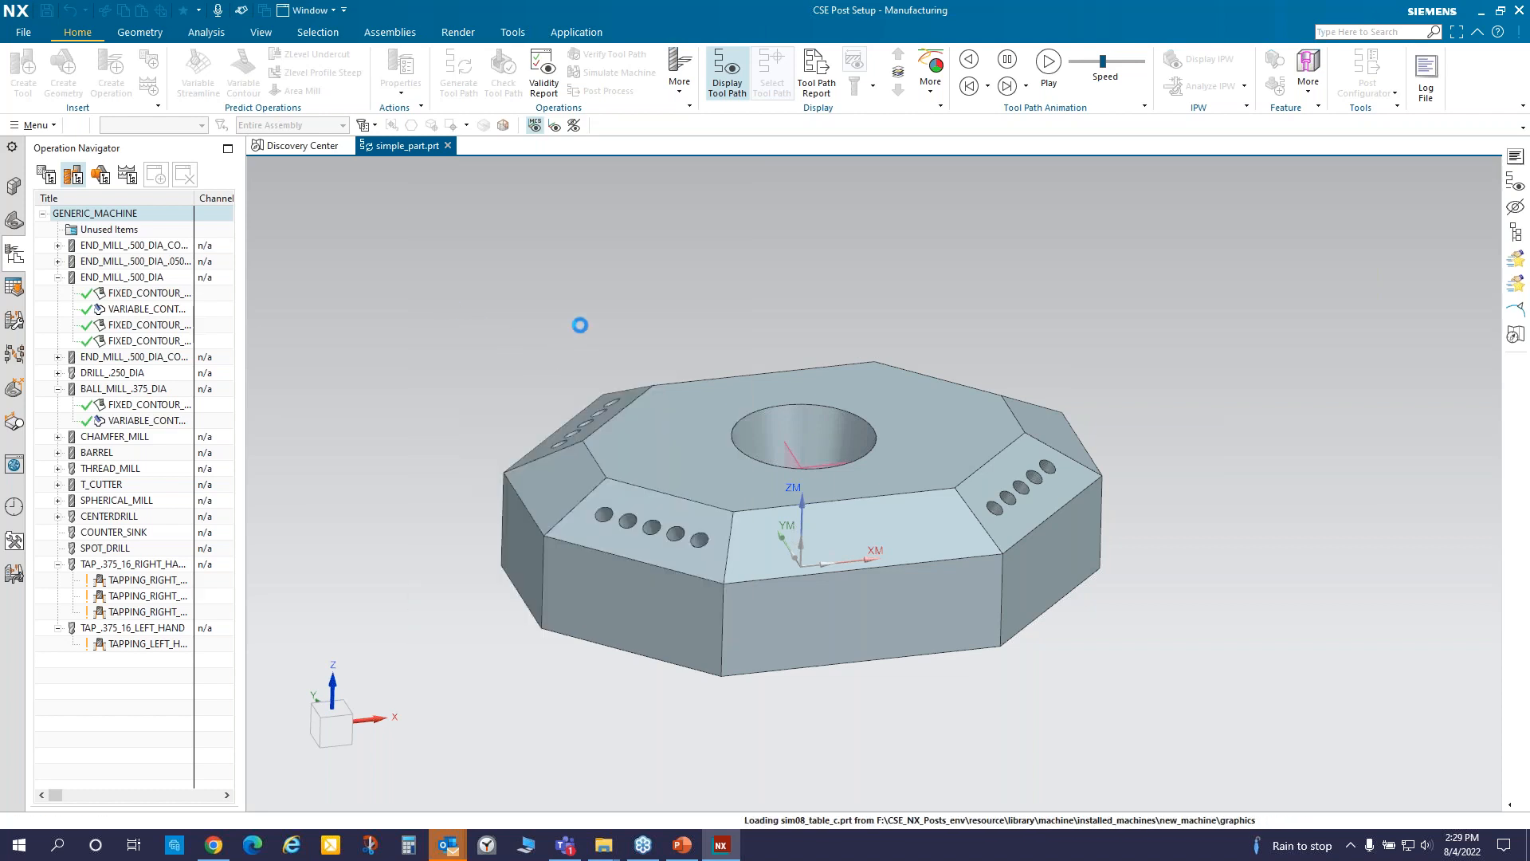
click(577, 245)
click(580, 288)
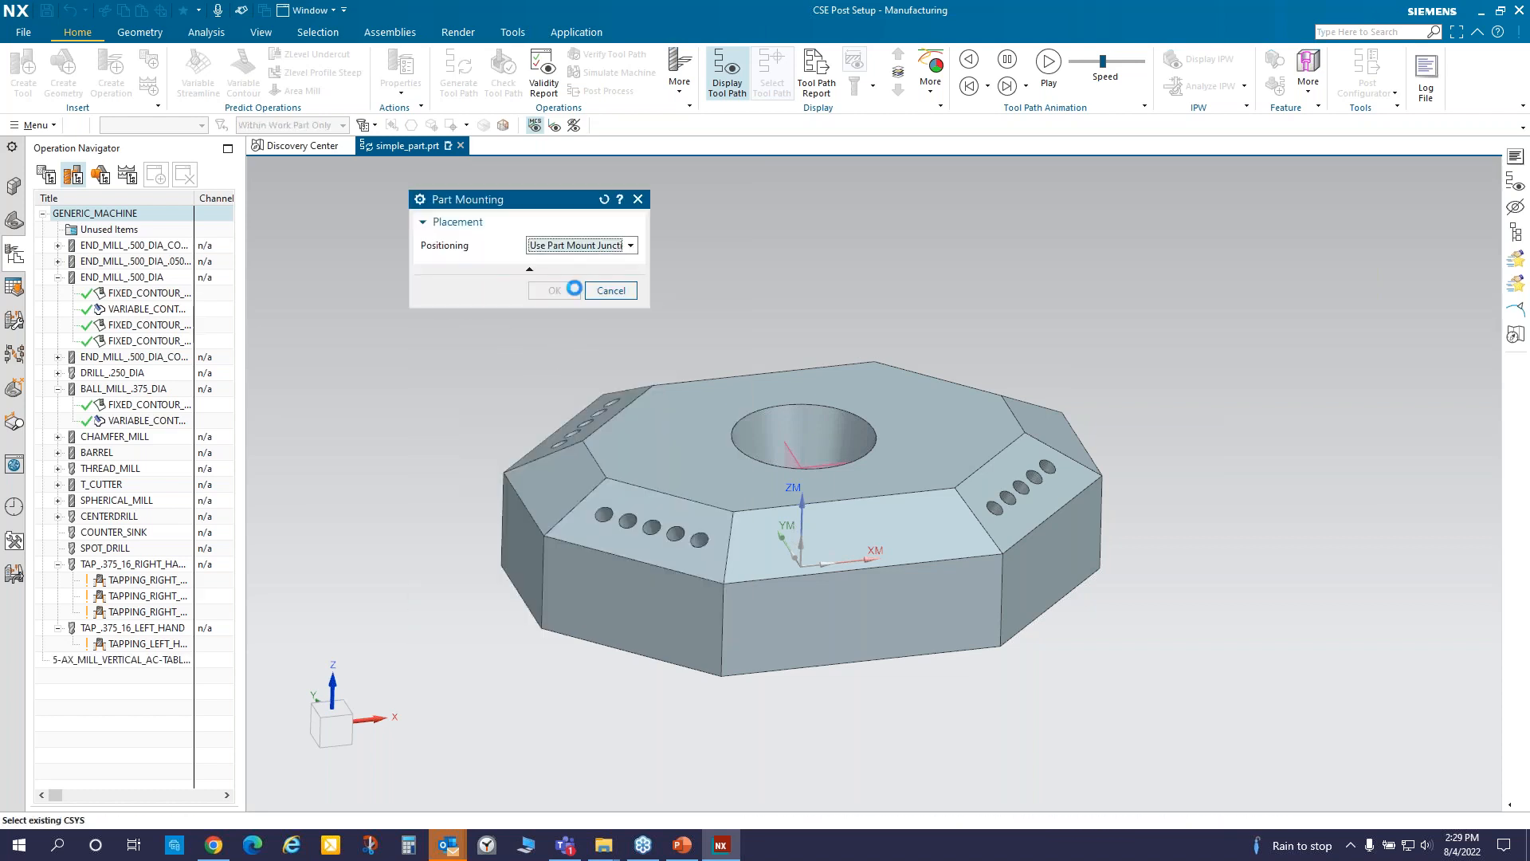
click(558, 369)
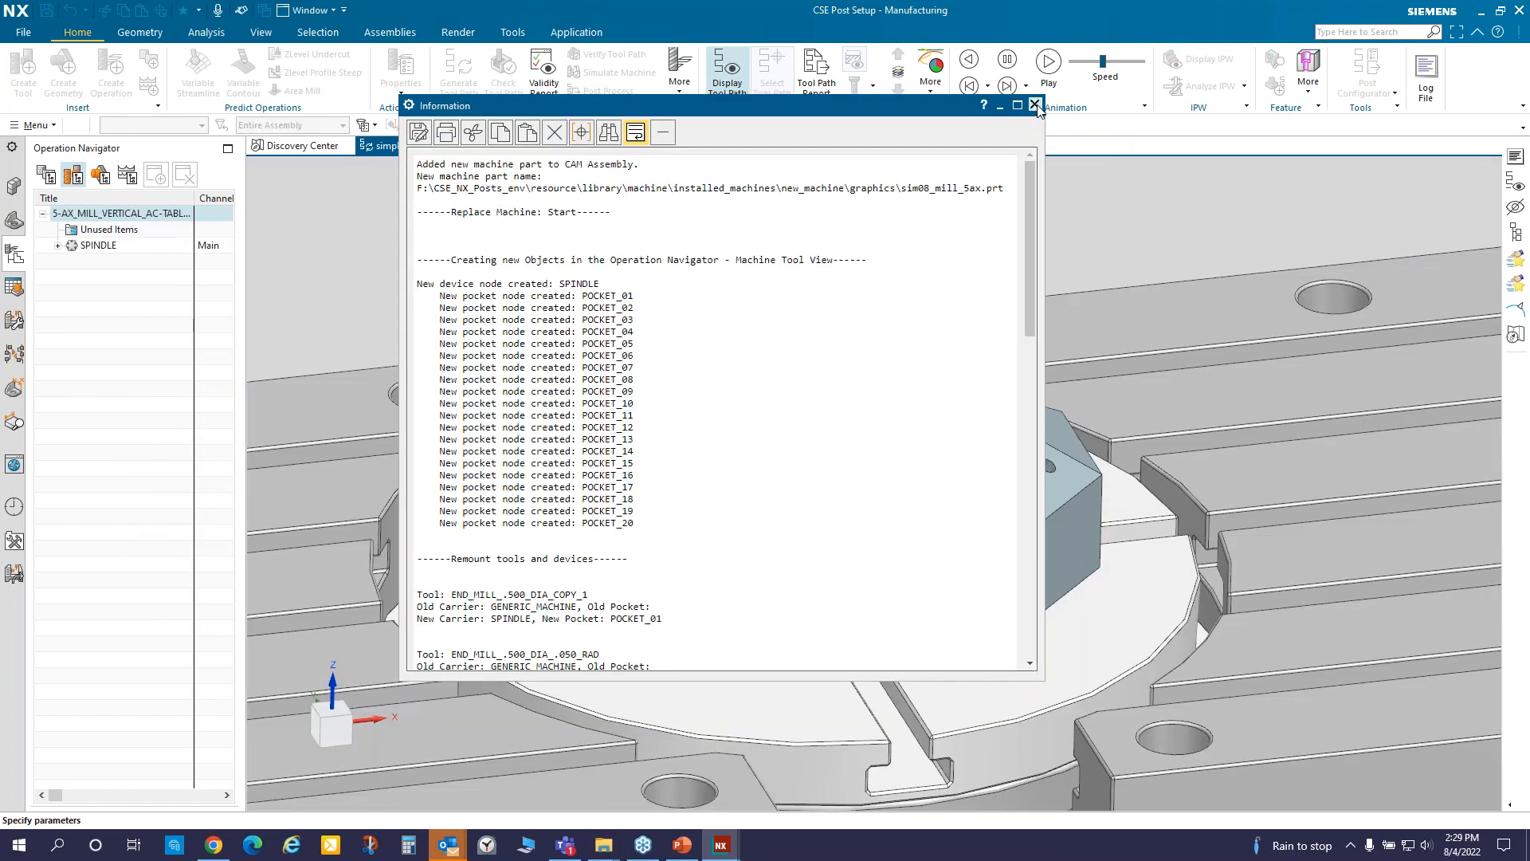
click(555, 487)
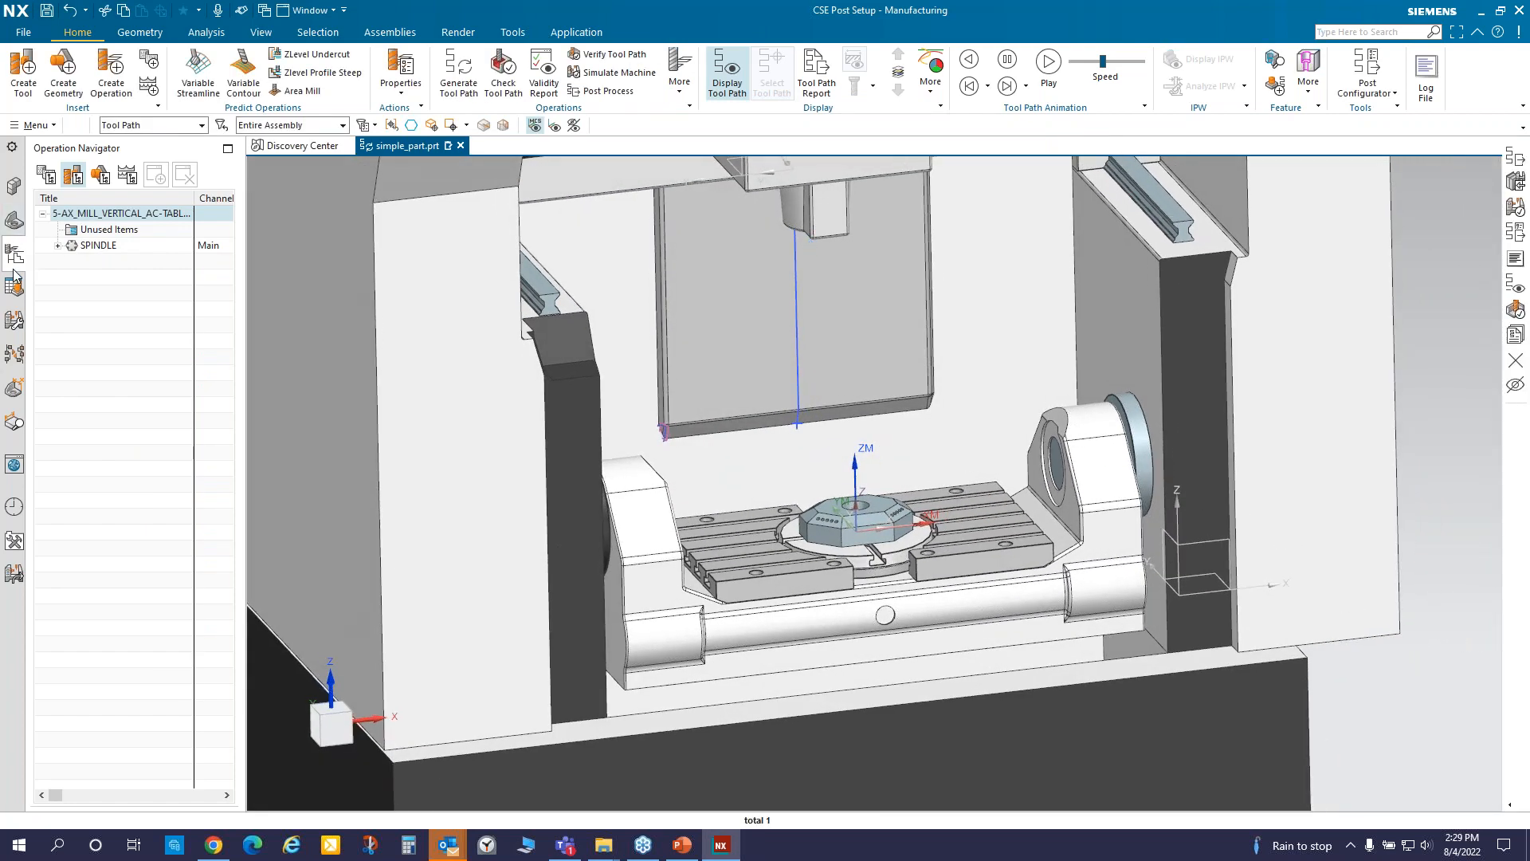
- Postprocess program 9999 with new_post, review the header, tool and operation lists in the output, and close the listing
click(46, 175)
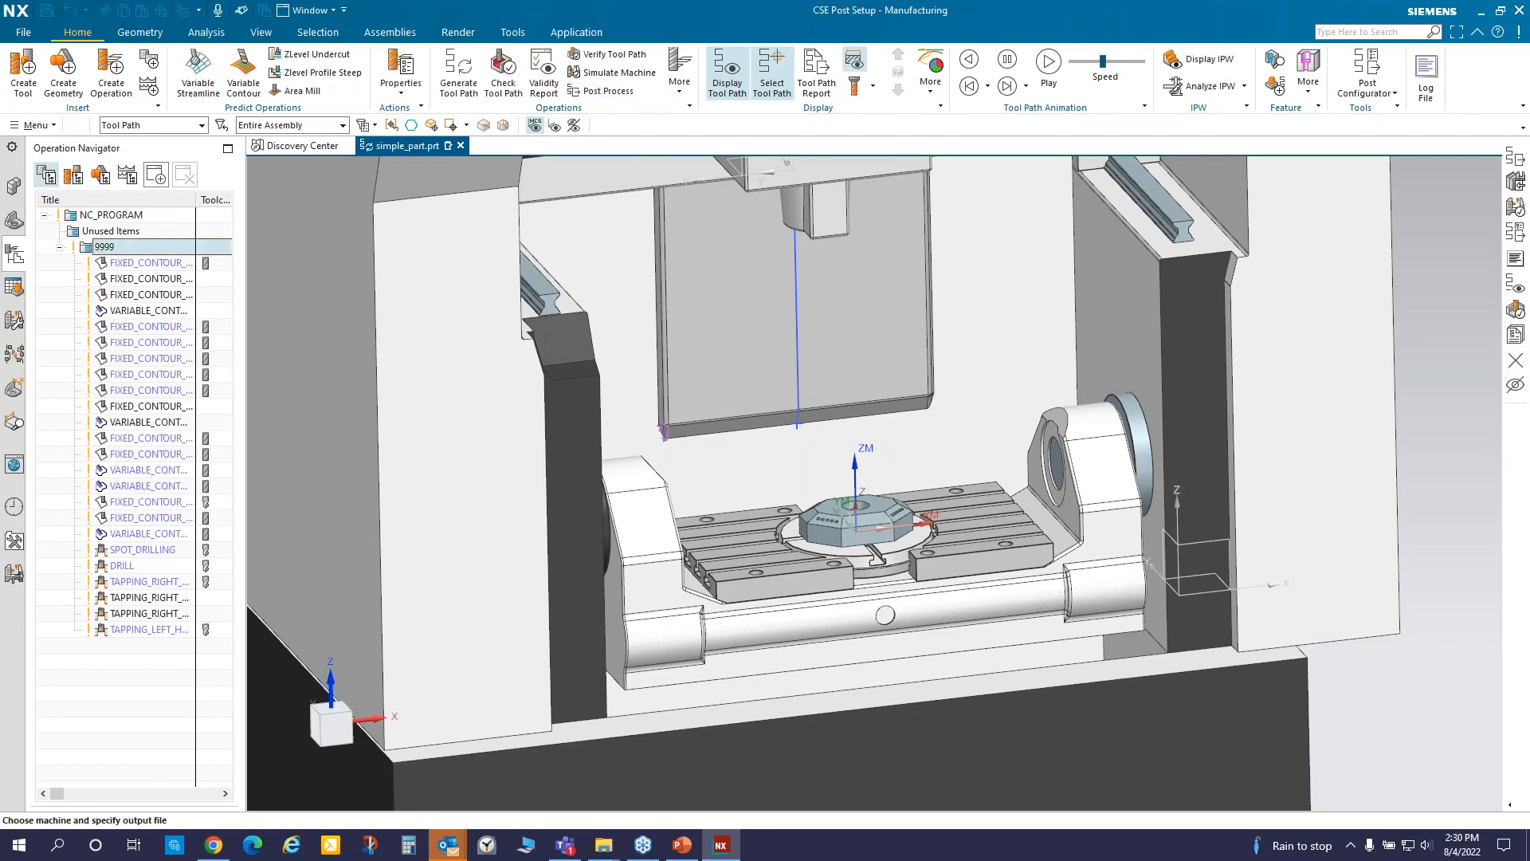
click(603, 90)
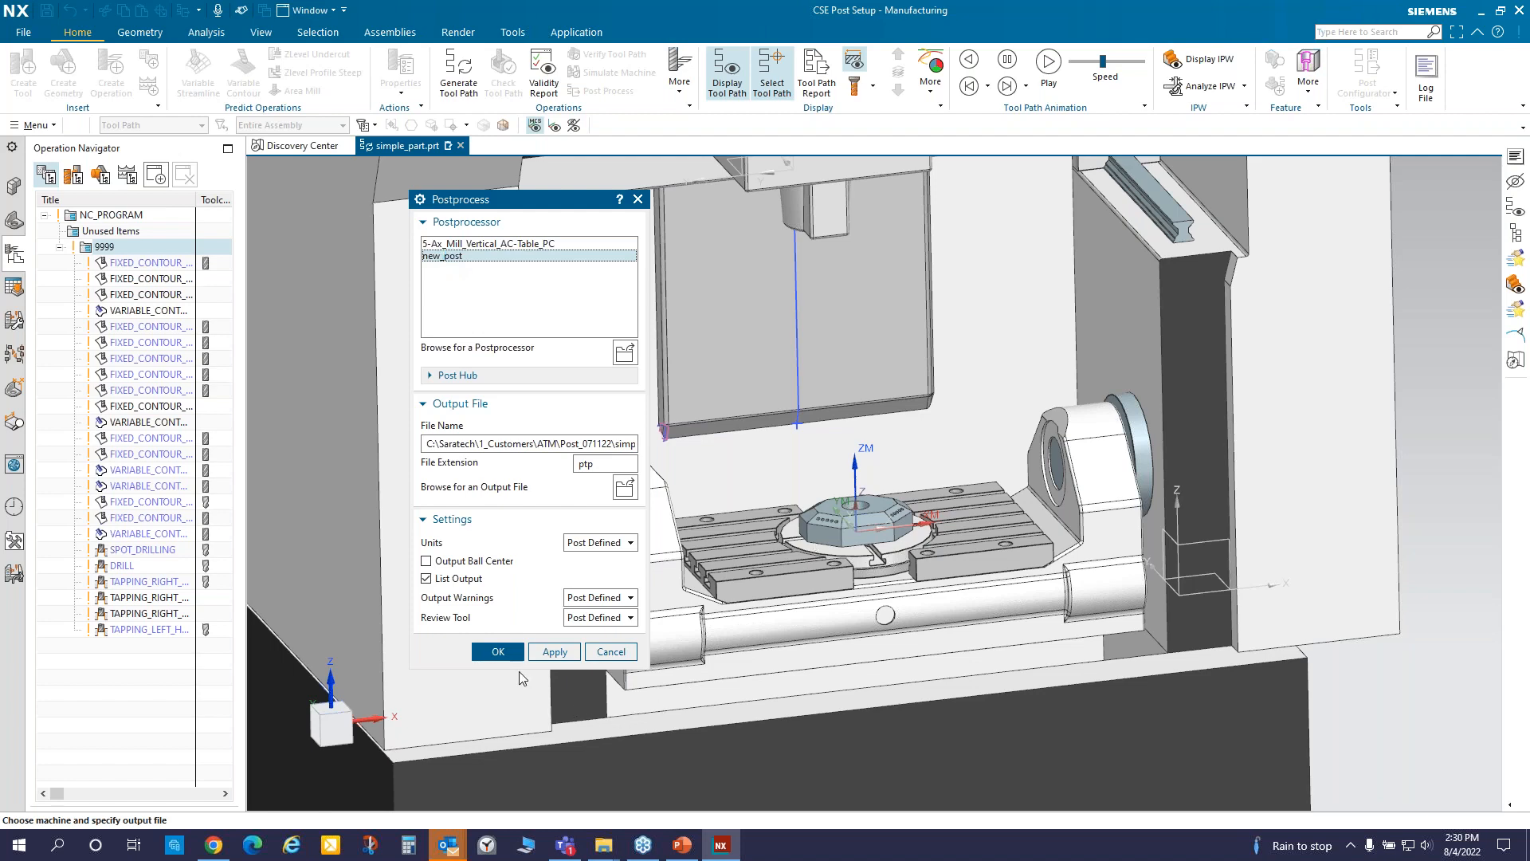
click(514, 655)
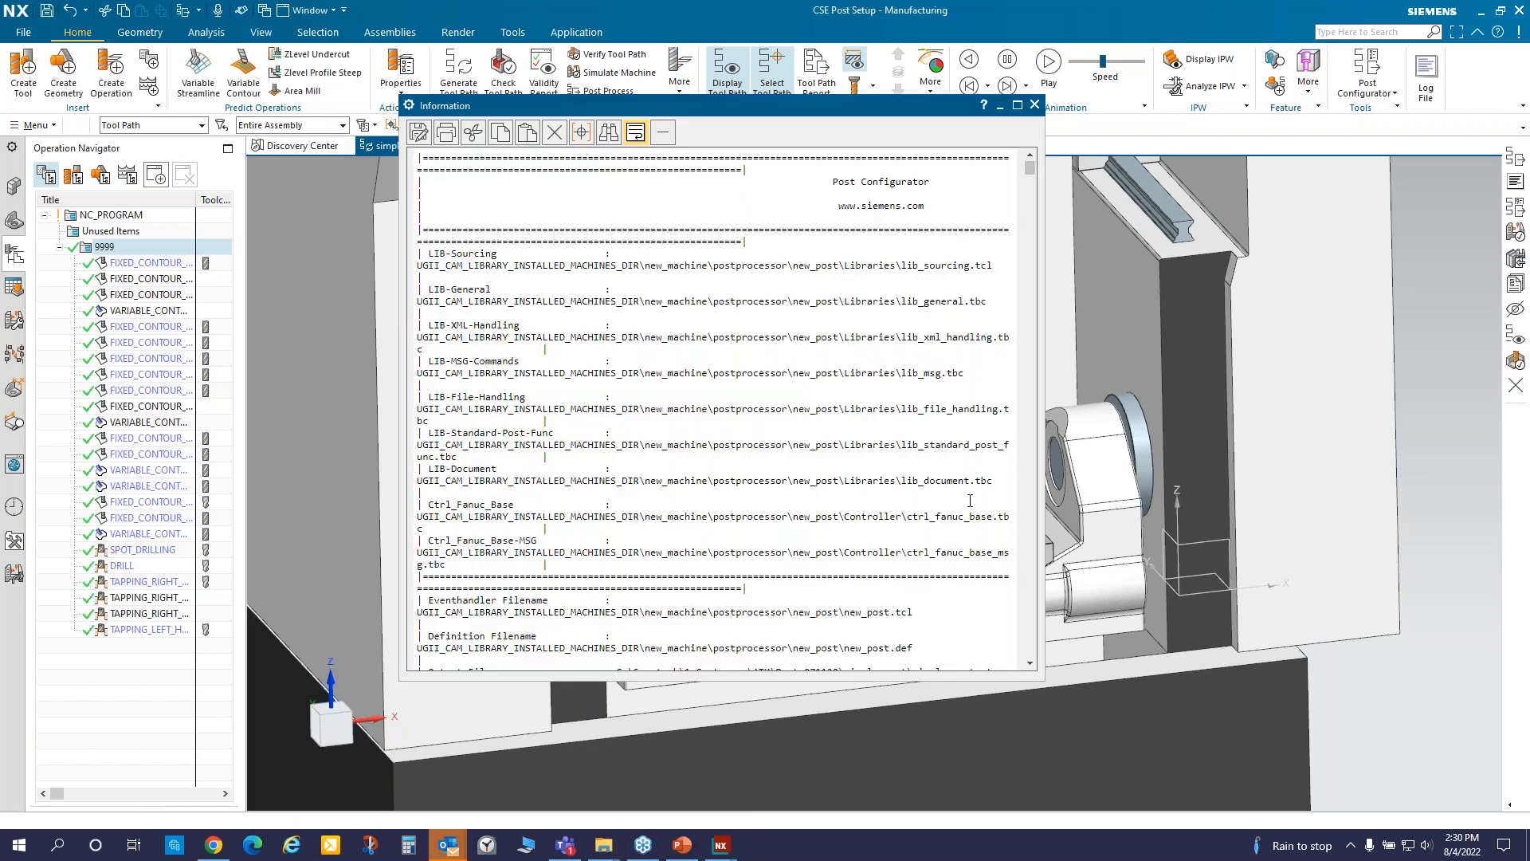
scroll(801, 436, down, 20)
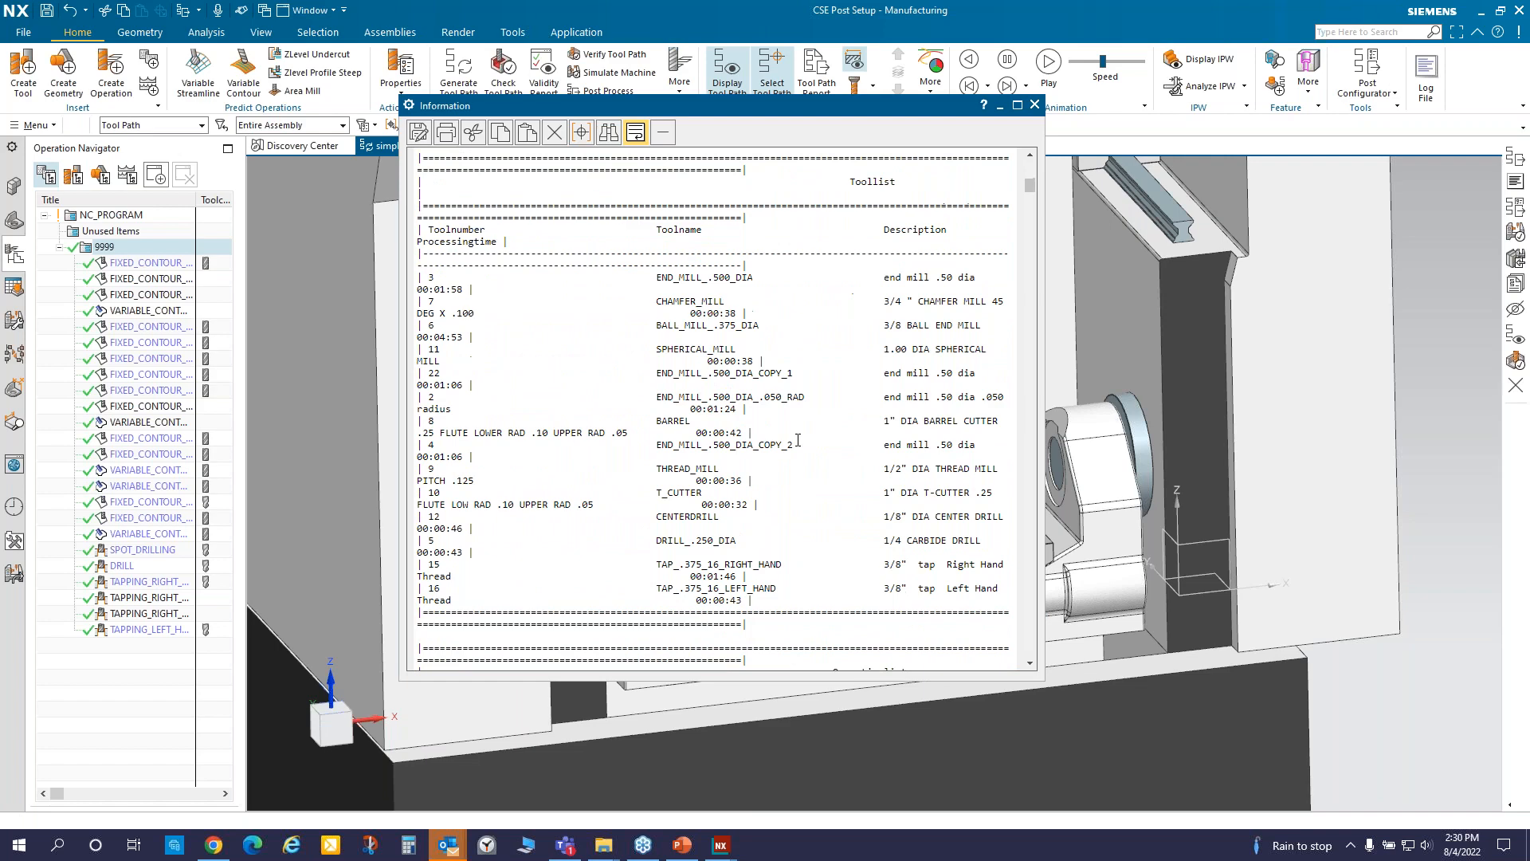
scroll(798, 440, down, 20)
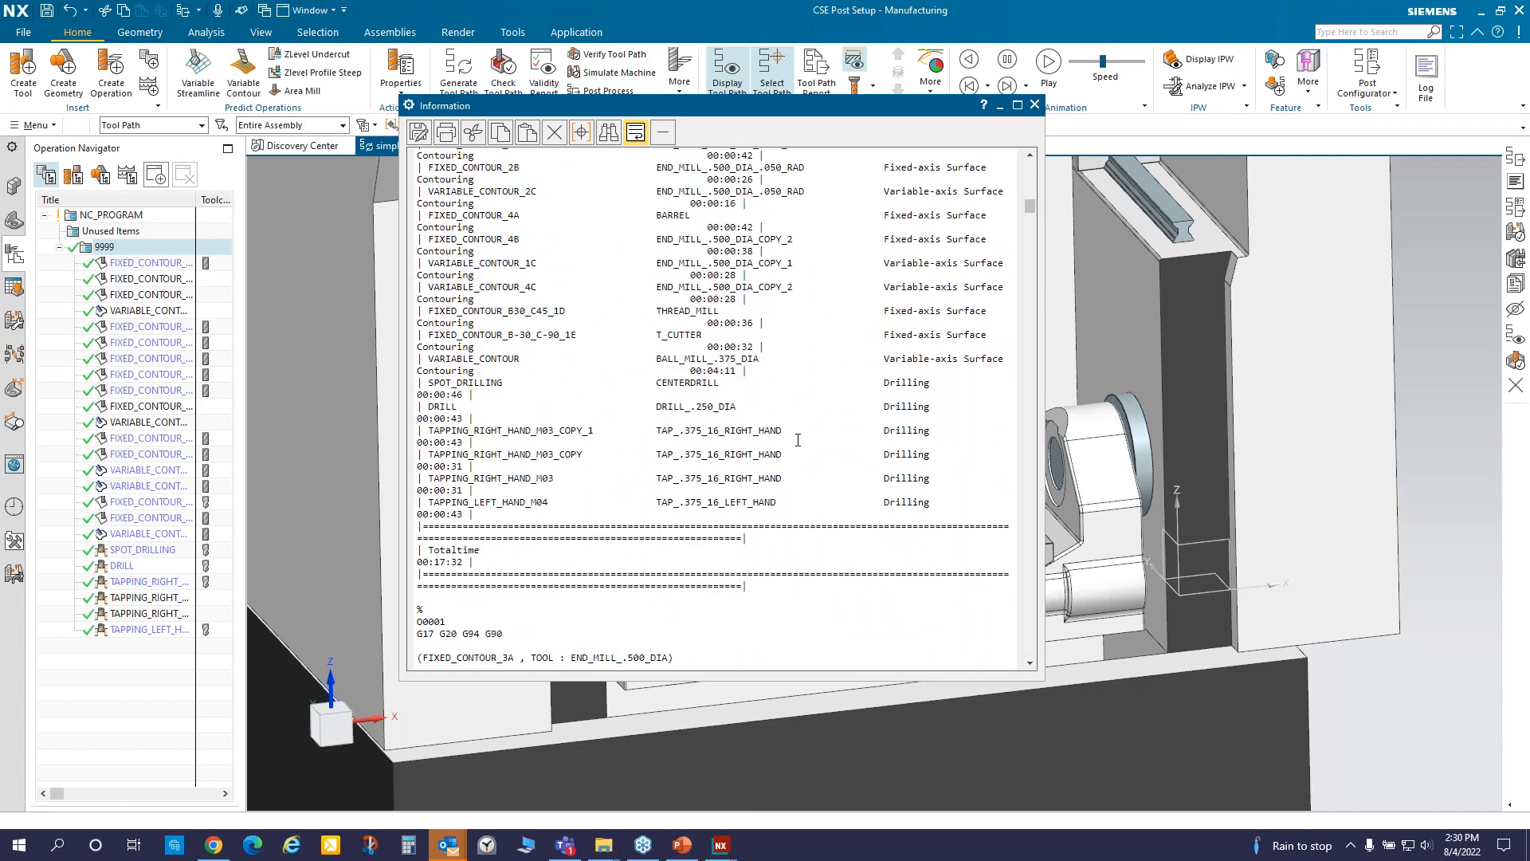
click(1035, 104)
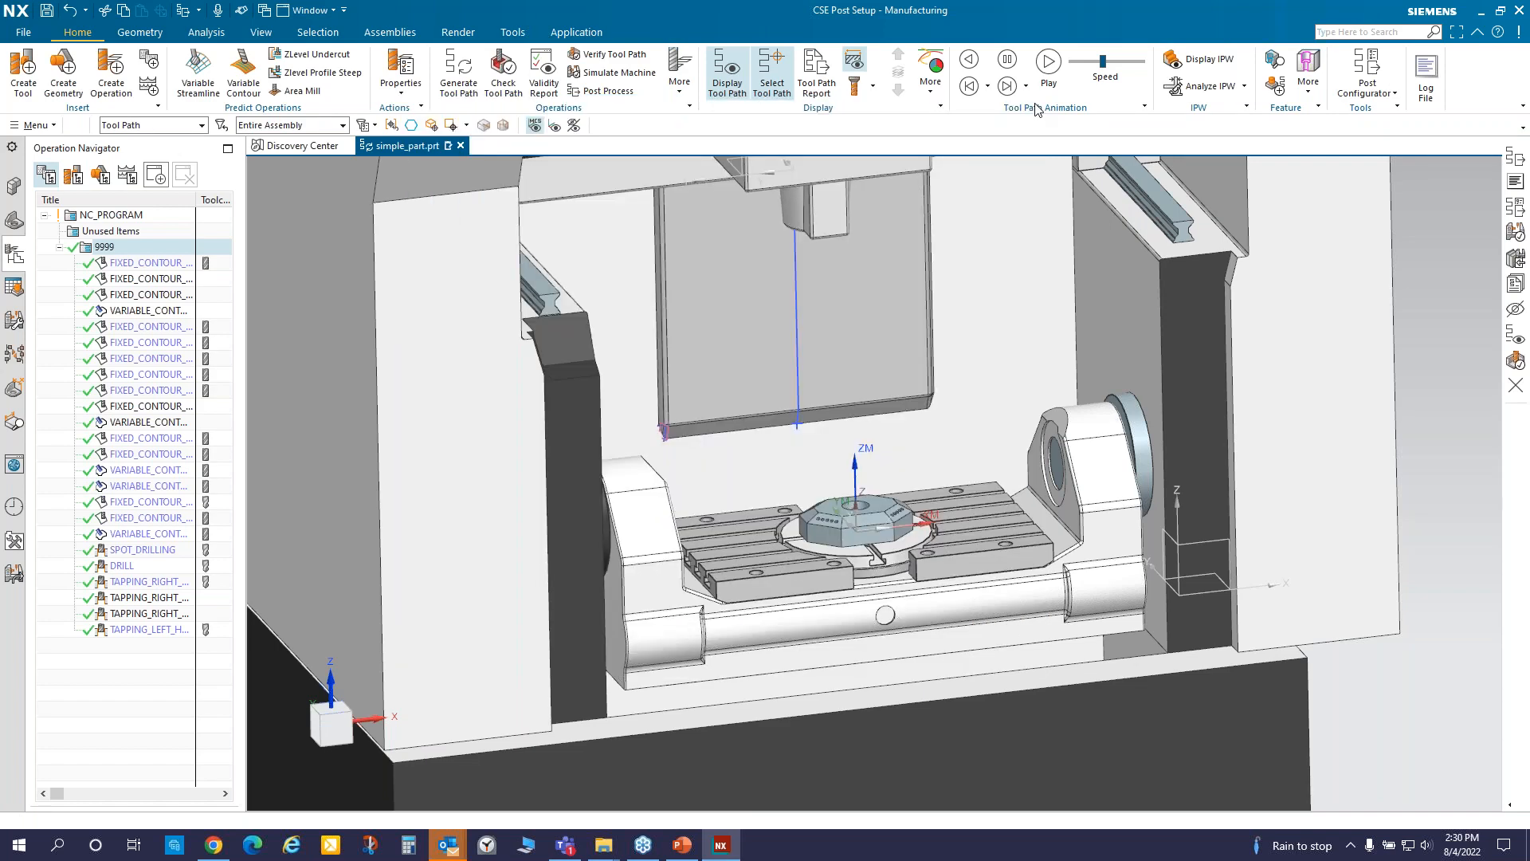
- Open new_post in Post Configurator and set Company Info, Post Source File List and Postprocessing Info to Off in its information listing
click(1368, 73)
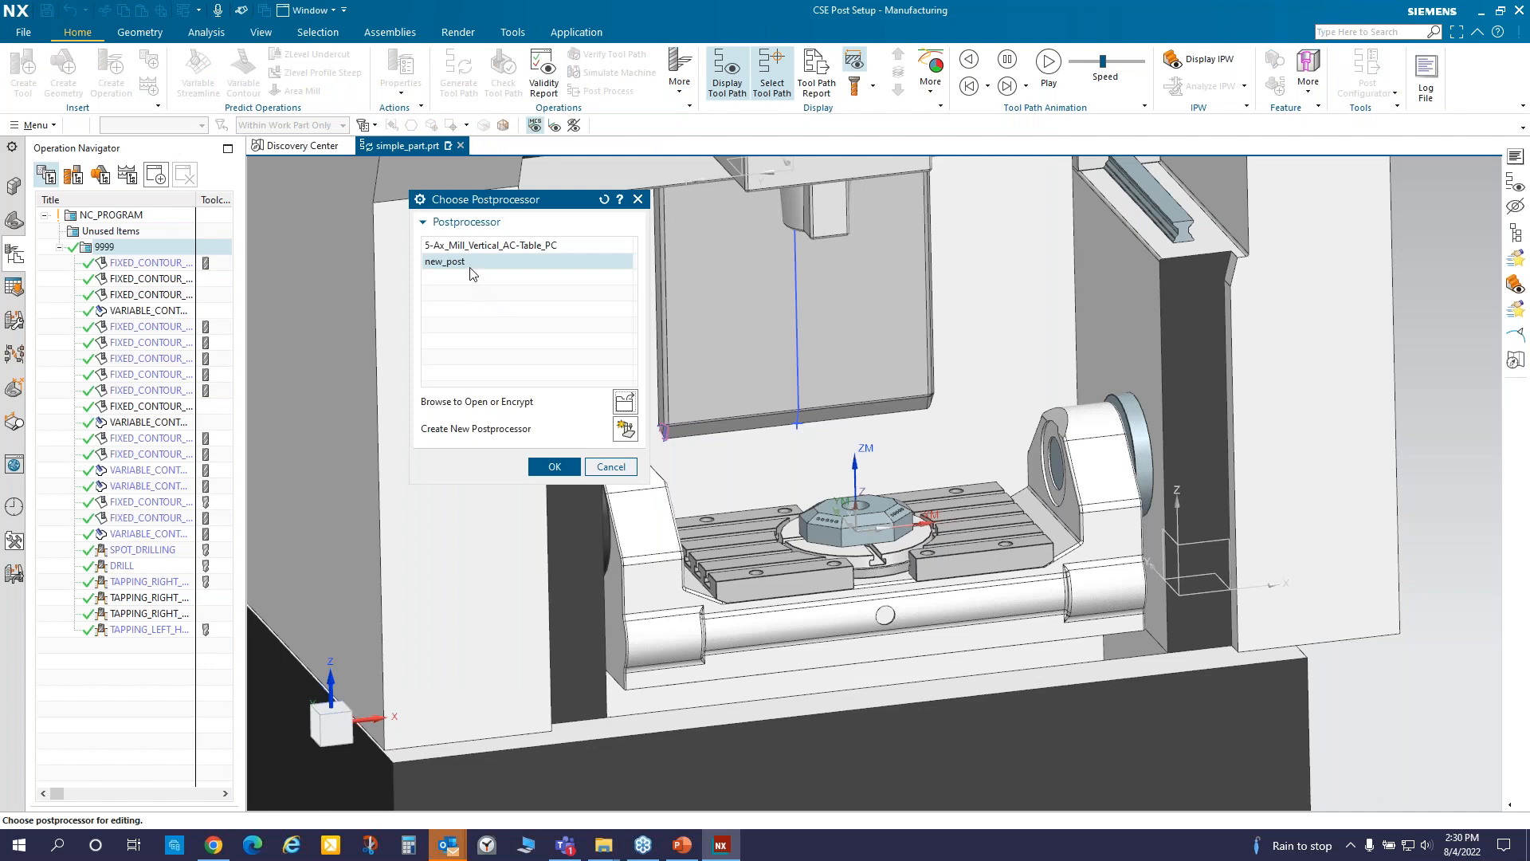
click(555, 466)
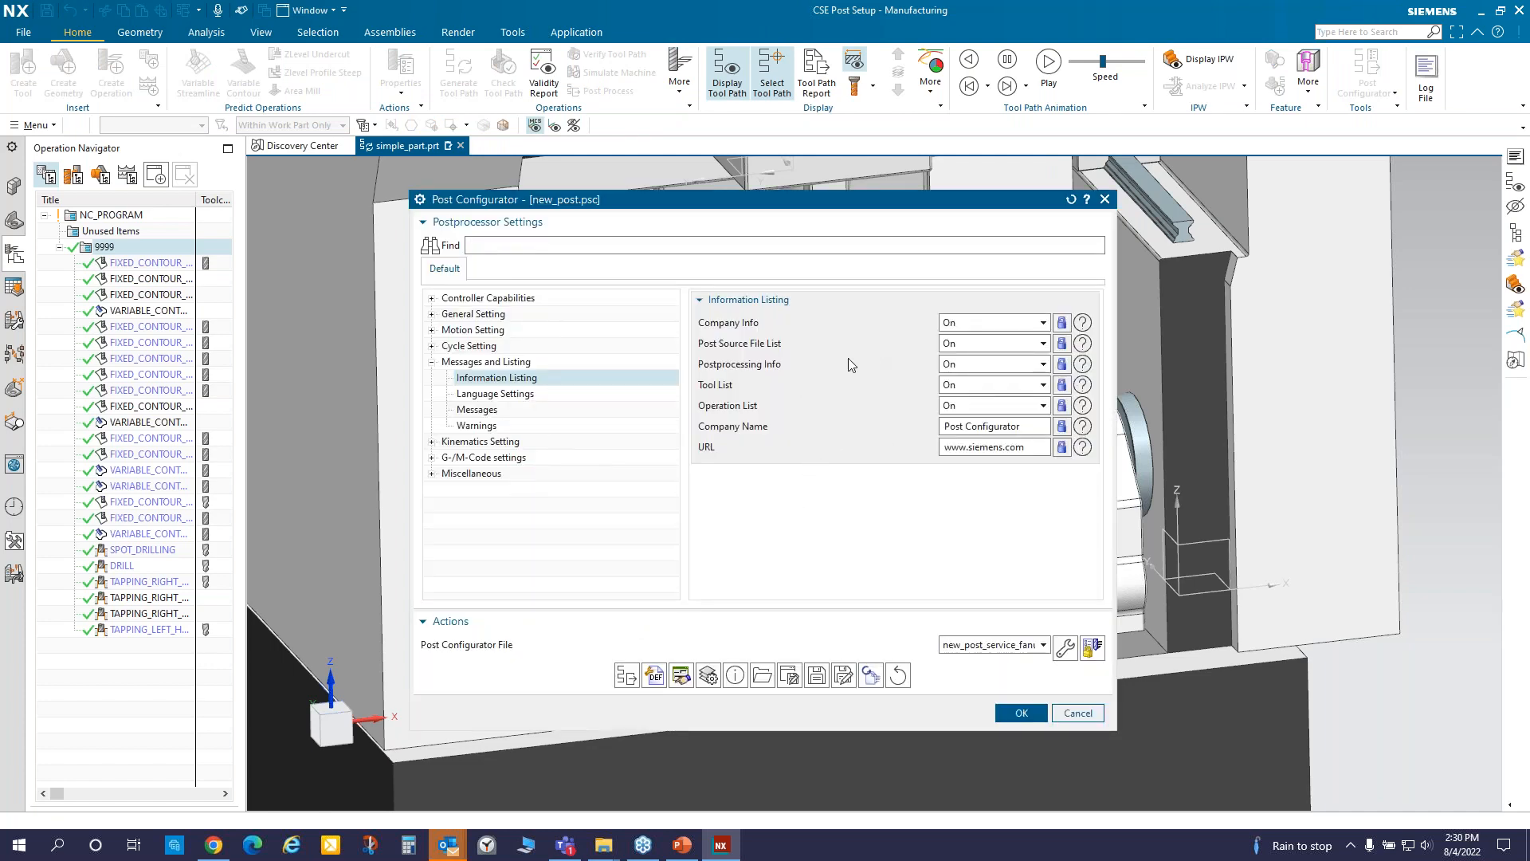
click(1043, 322)
click(1035, 352)
click(1035, 348)
click(1029, 361)
click(1036, 365)
click(1023, 381)
- Set Tool List and Operation List to Off in the information listing, and save the post configuration
click(1044, 385)
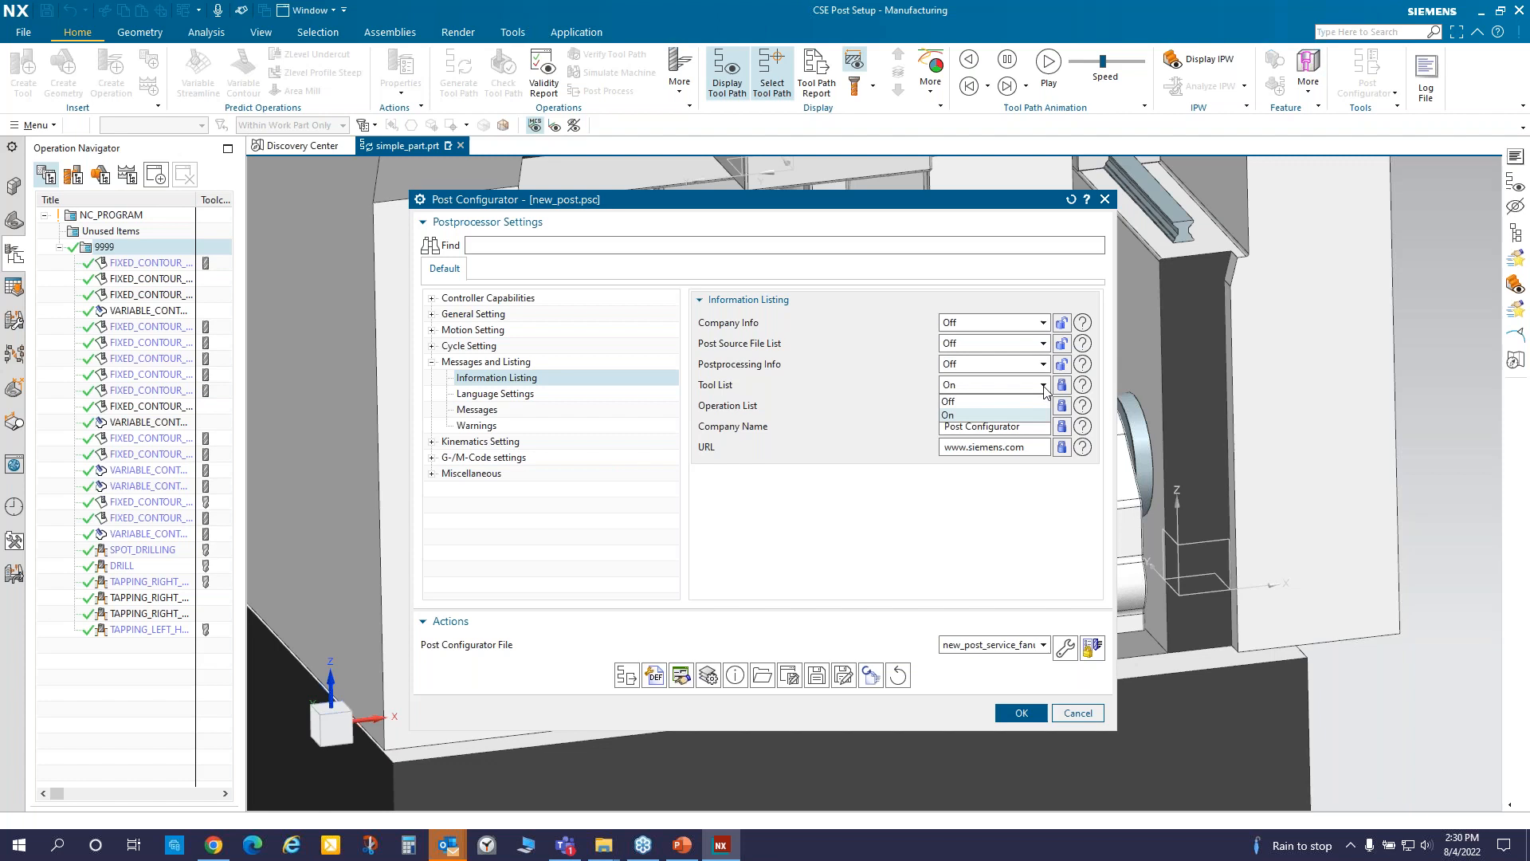
click(1028, 402)
click(1042, 405)
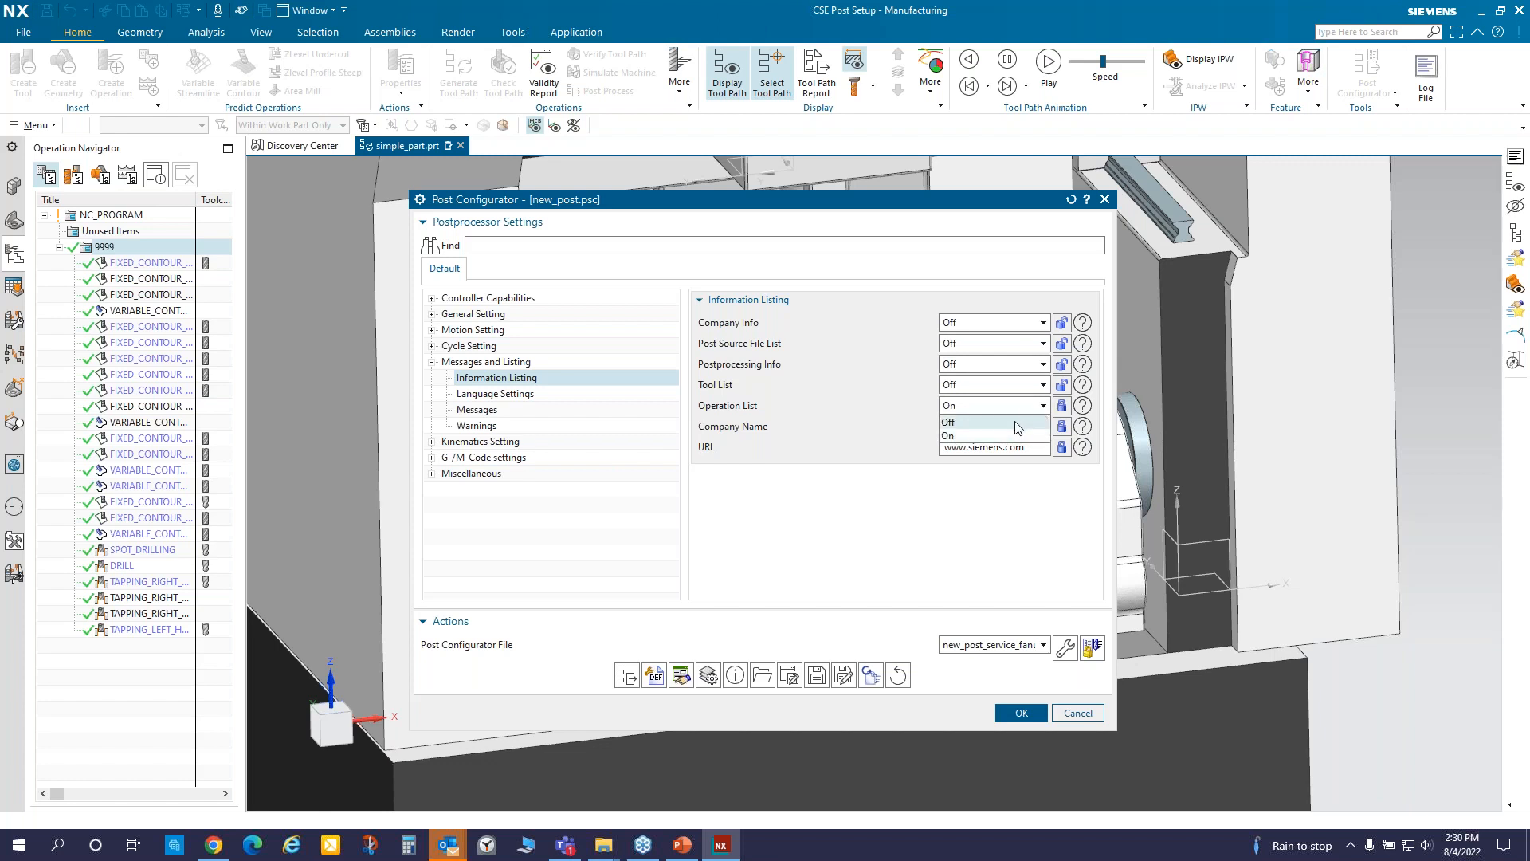
click(1020, 422)
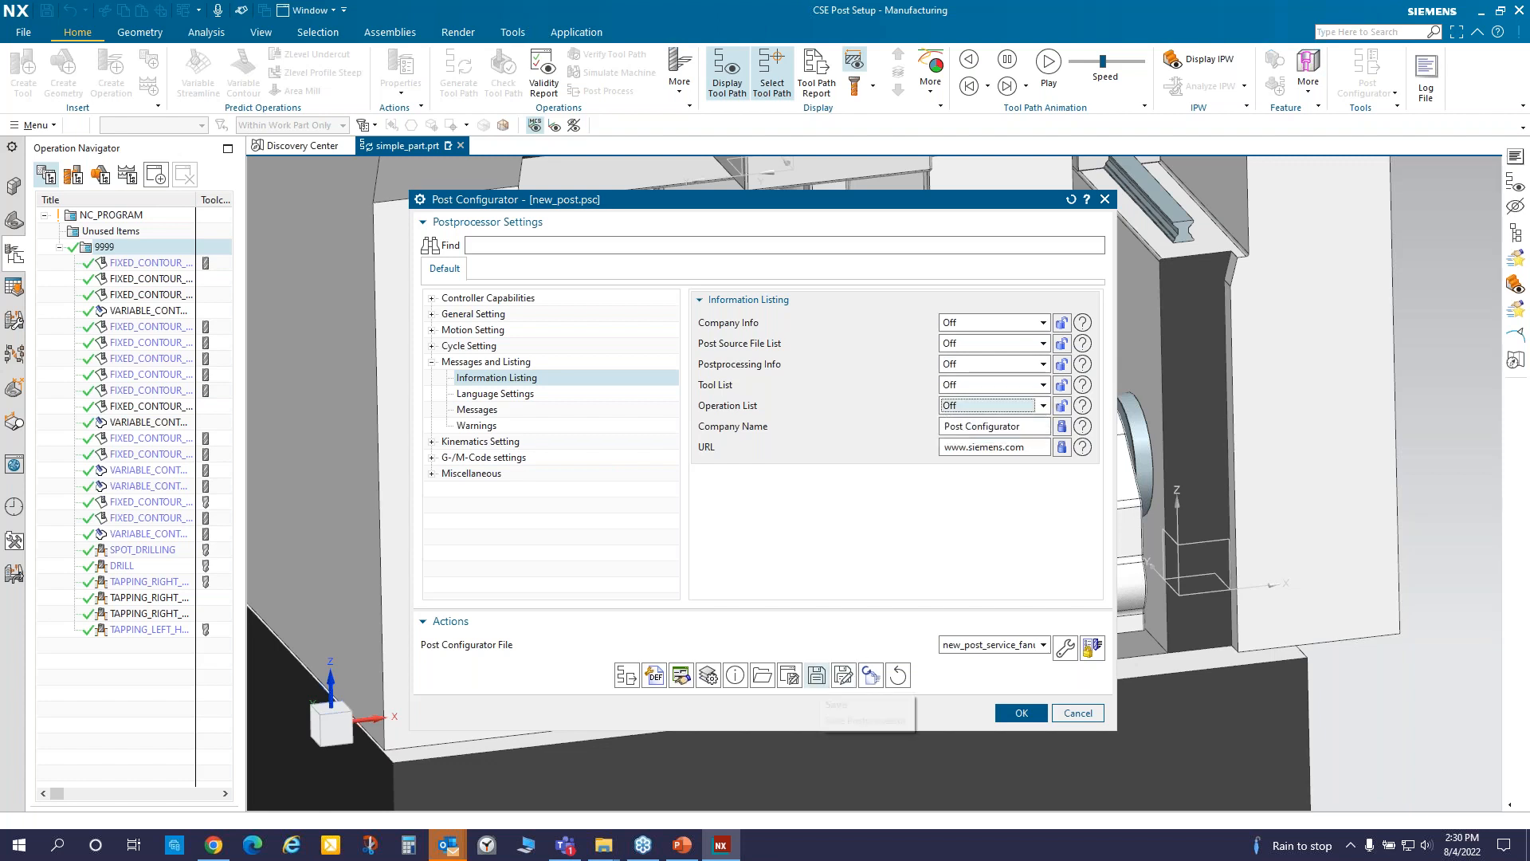
click(816, 674)
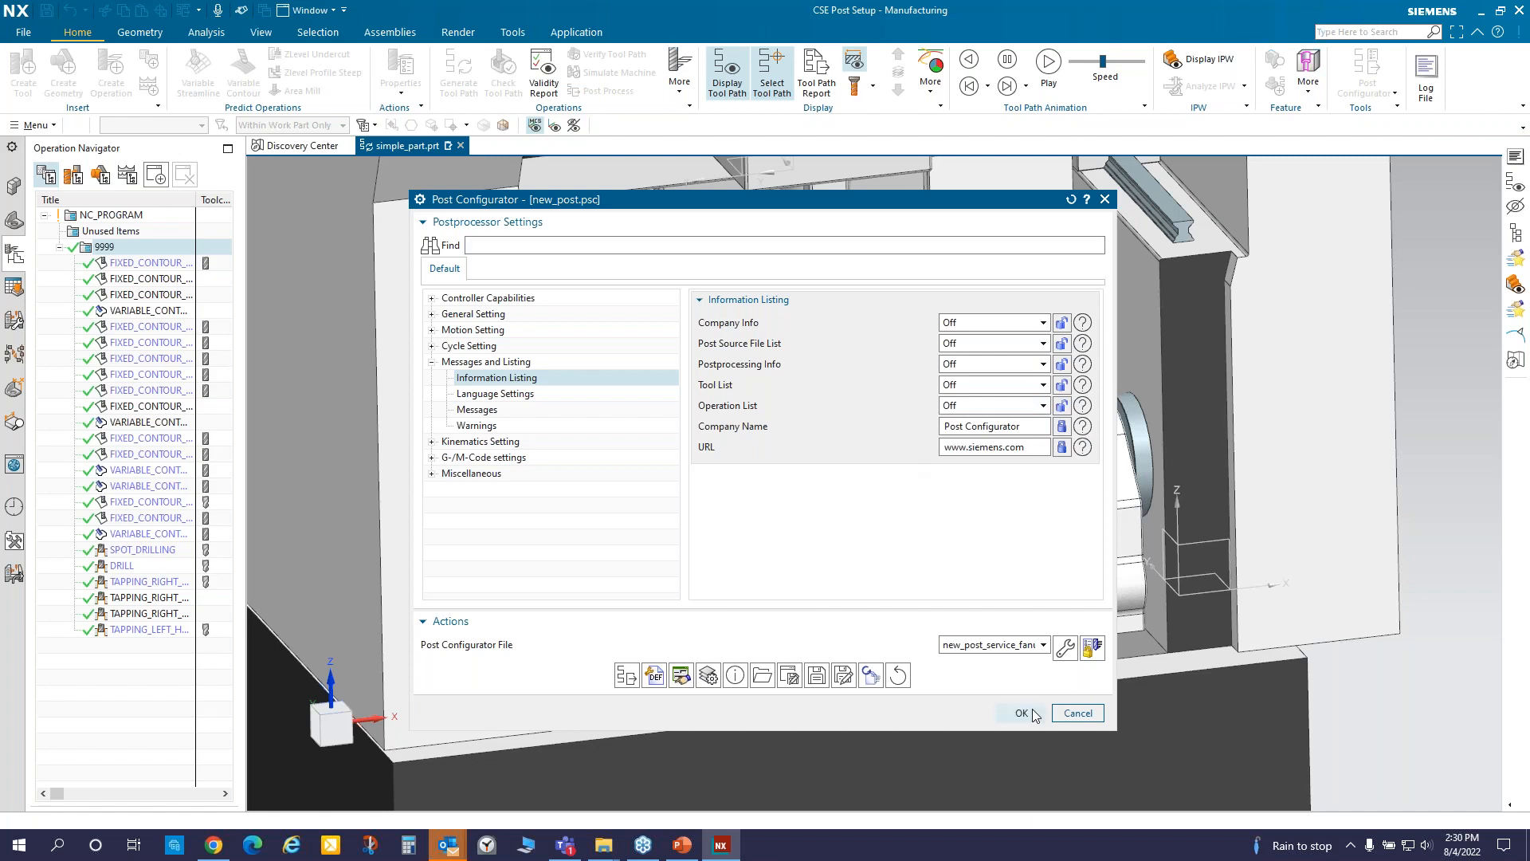
click(1023, 714)
- Postprocess program 9999 again with the edited new_post, check the start of the NC code, and close the listing
click(132, 278)
click(107, 246)
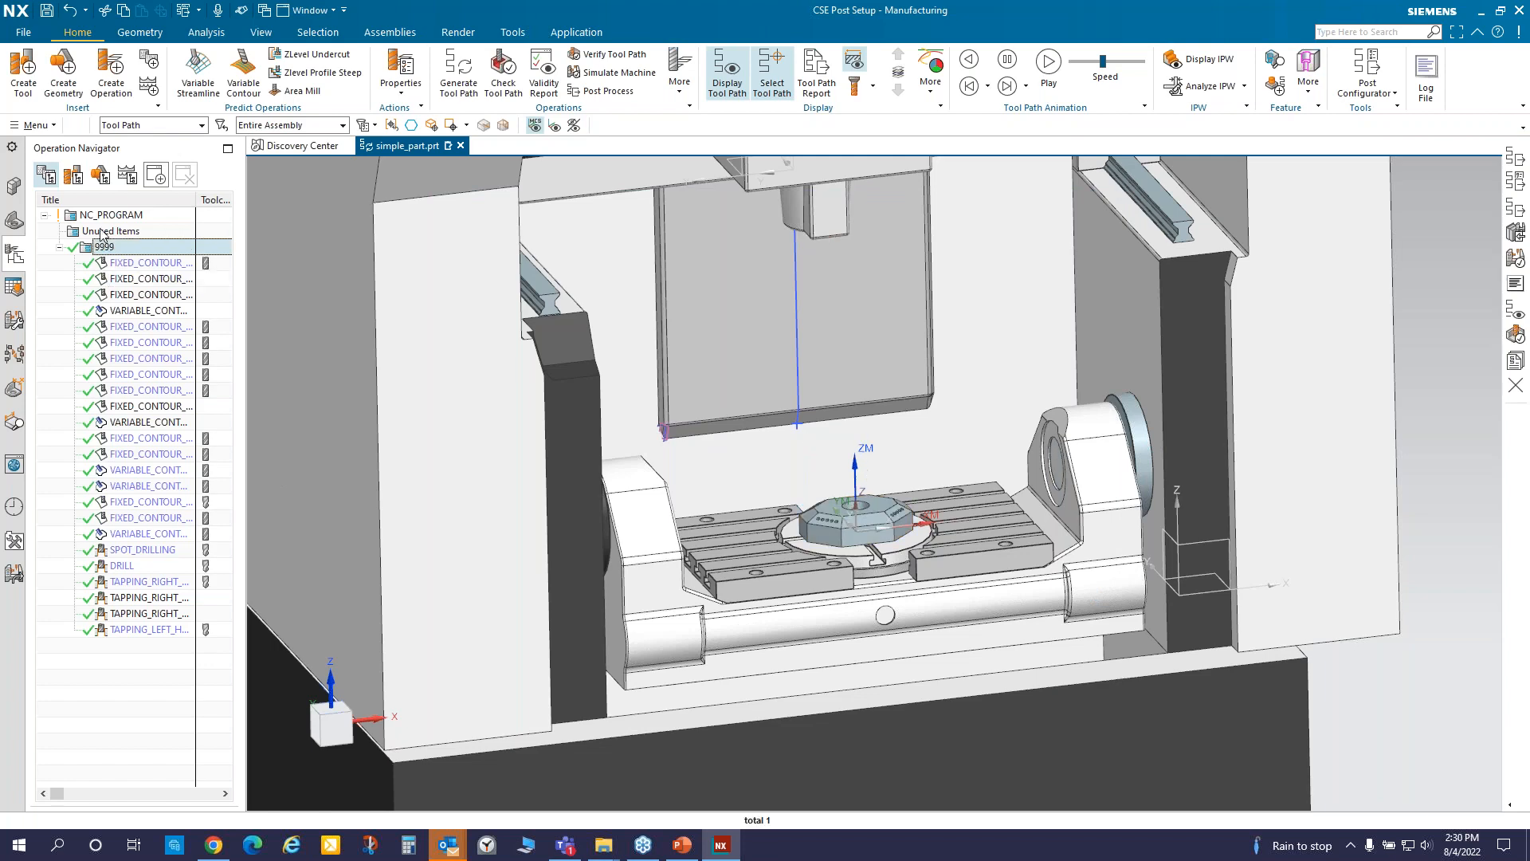
click(621, 90)
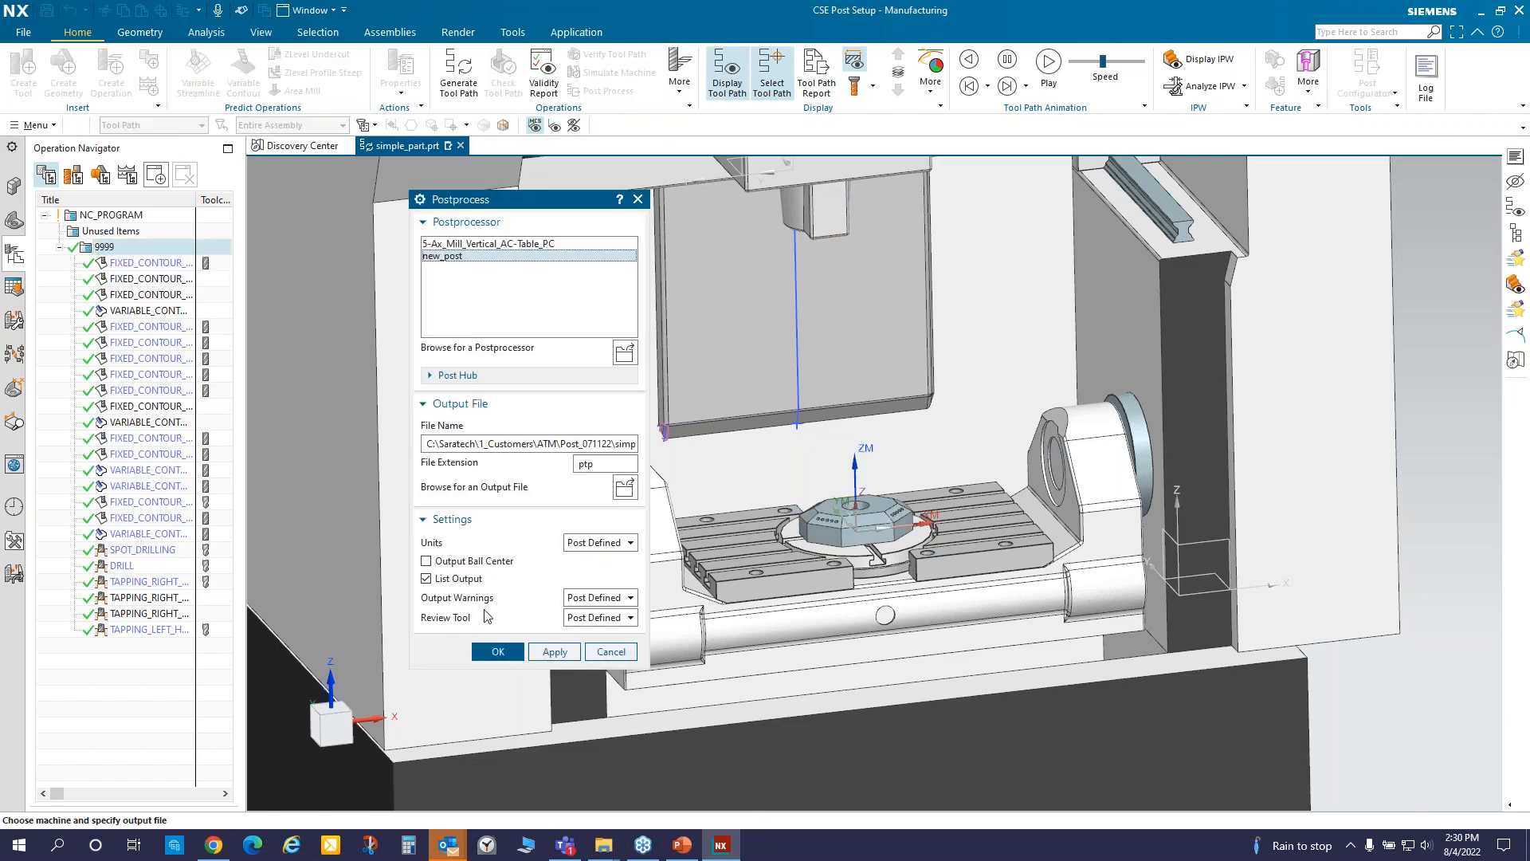
click(497, 651)
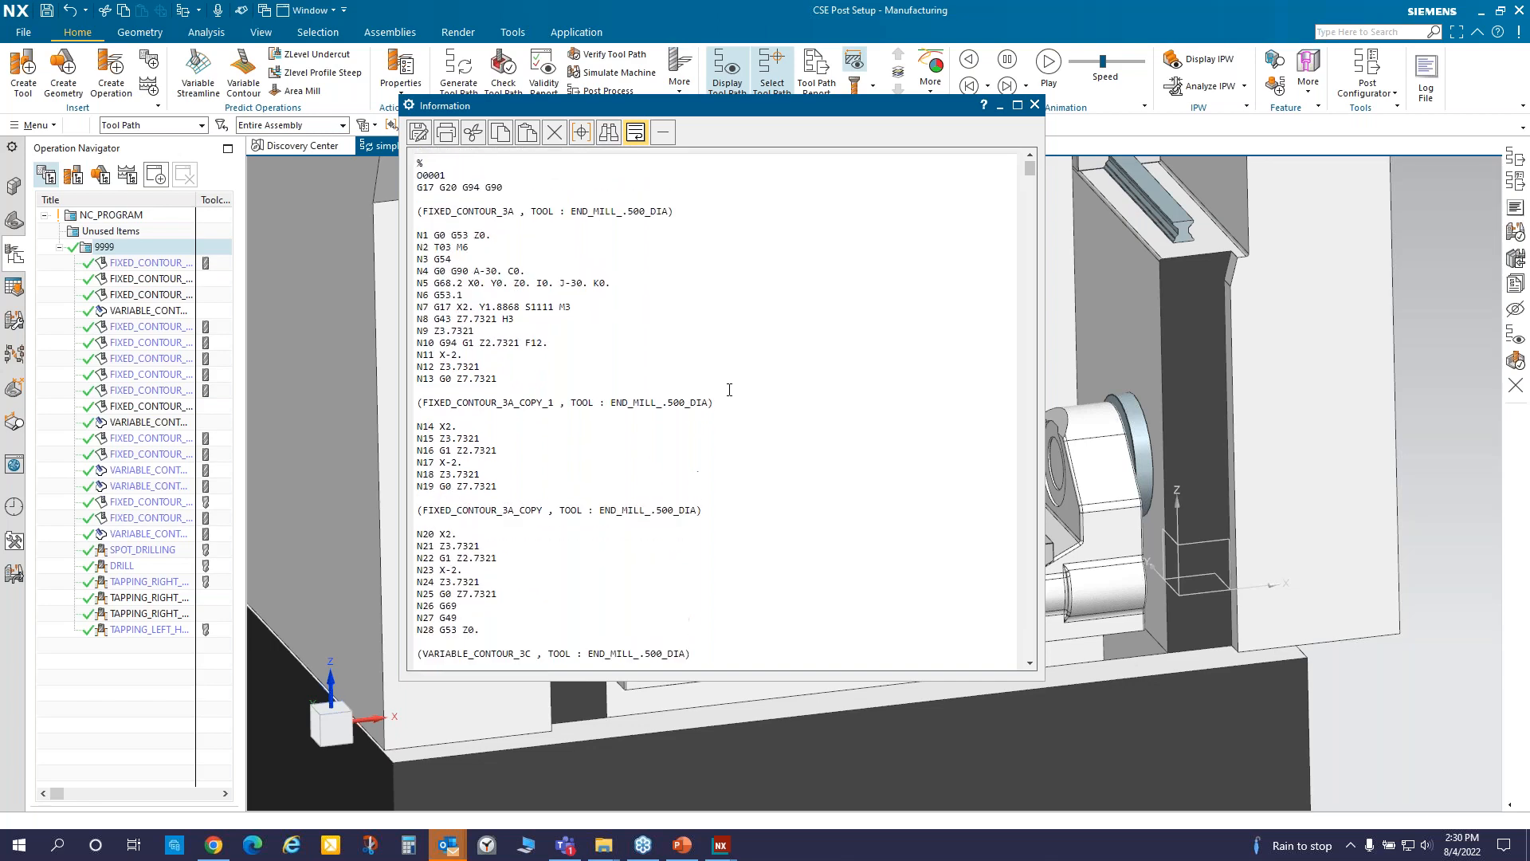
click(1035, 105)
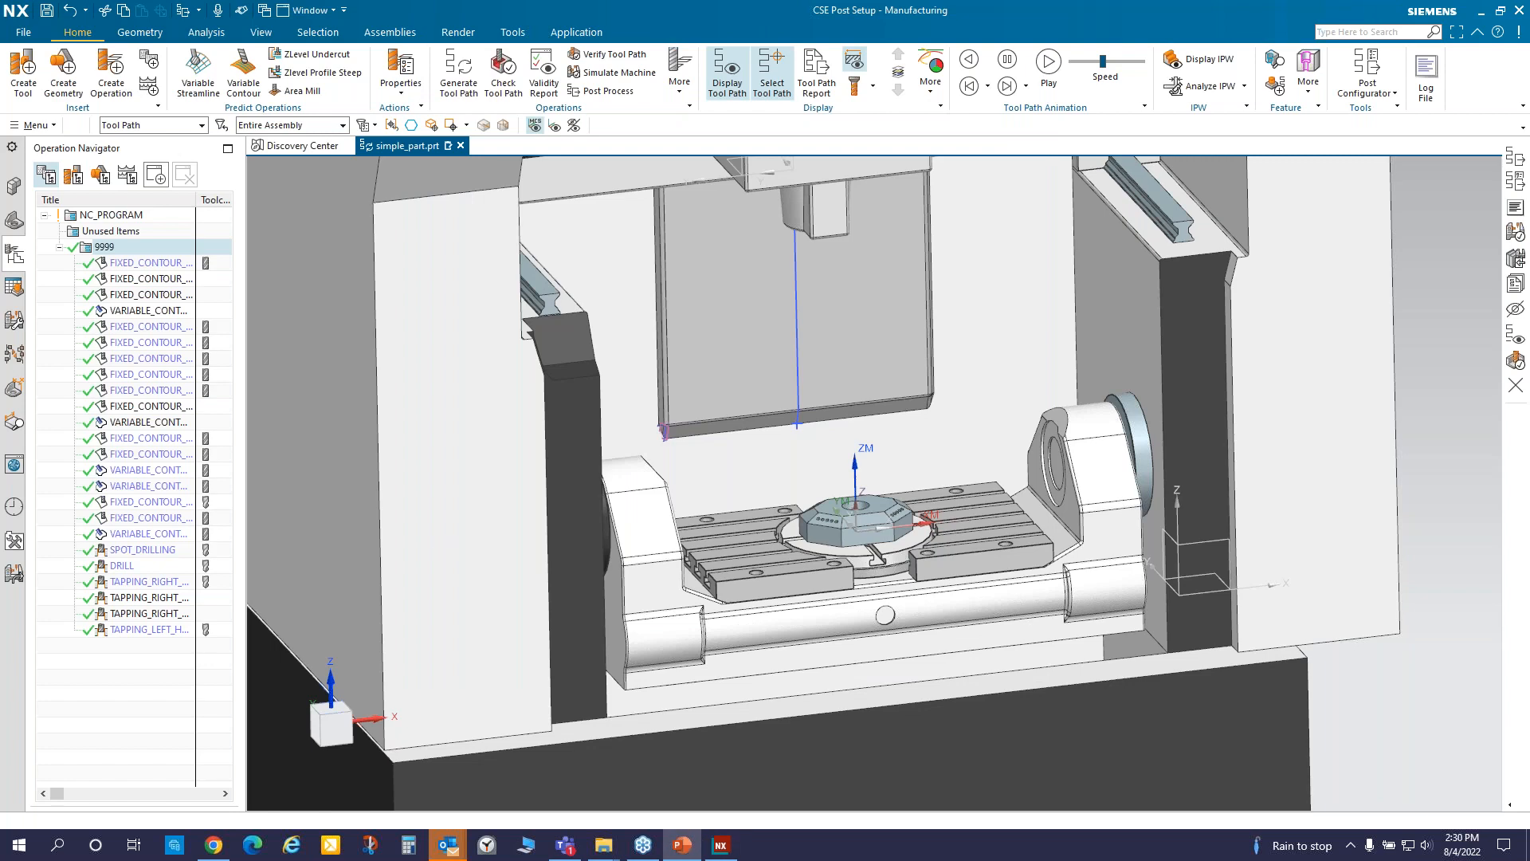
- Switch to the PowerPoint presentation and advance to the "What we covered" slide
click(681, 844)
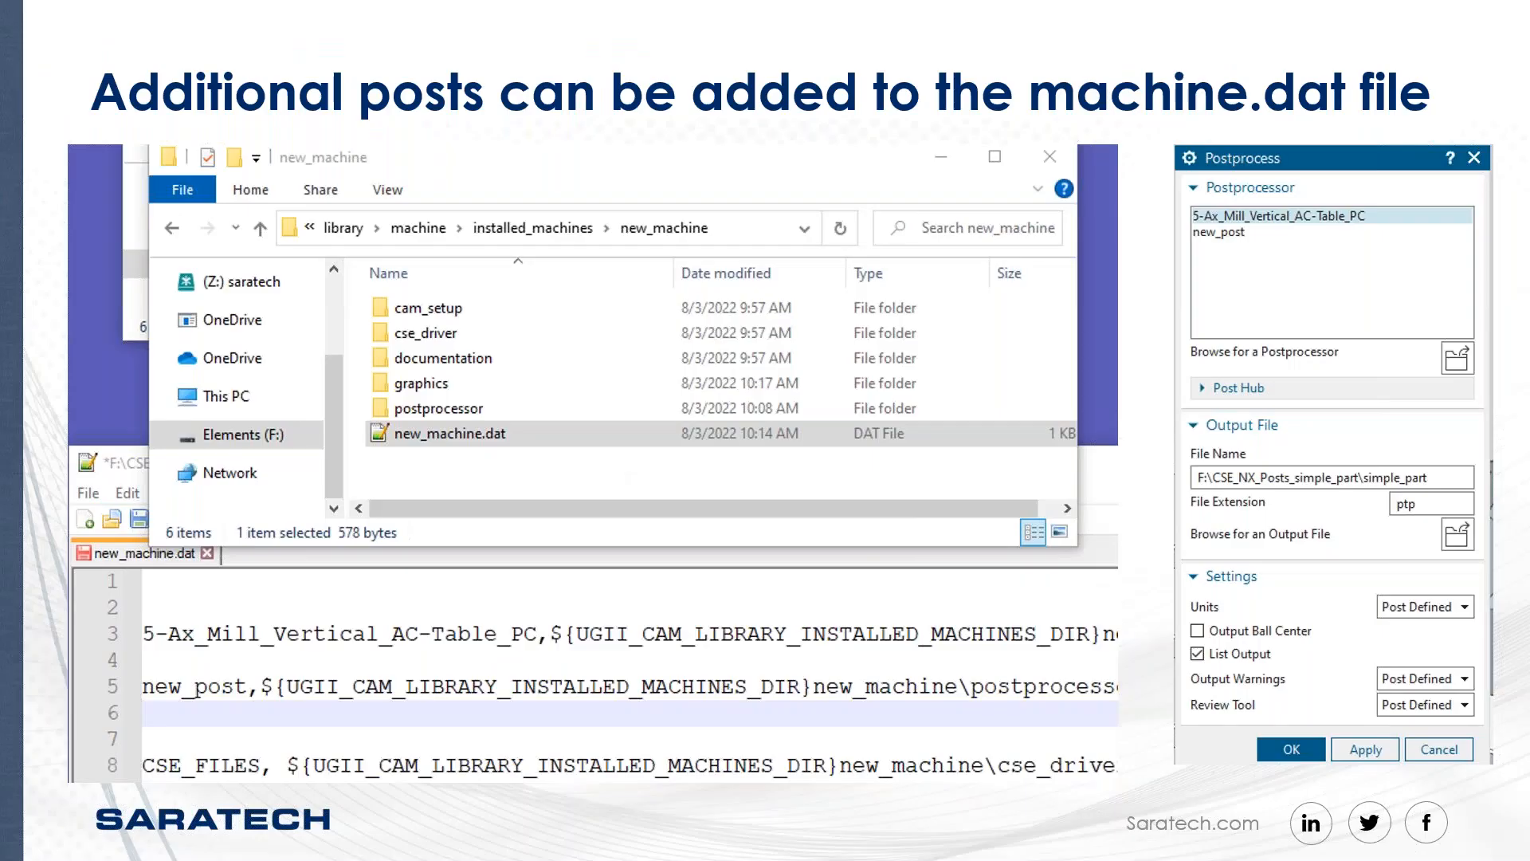
click(357, 483)
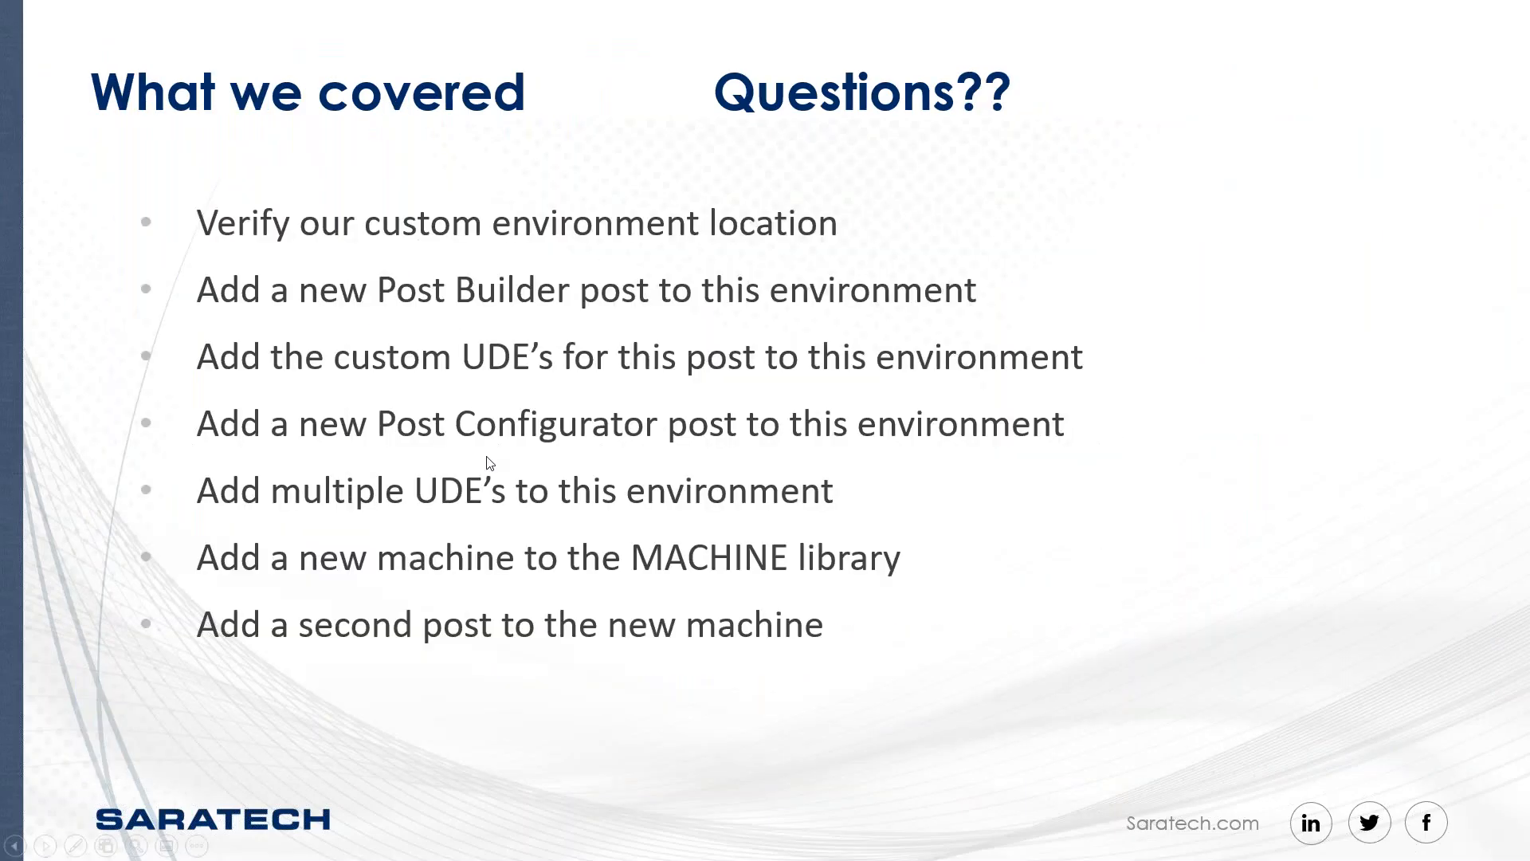